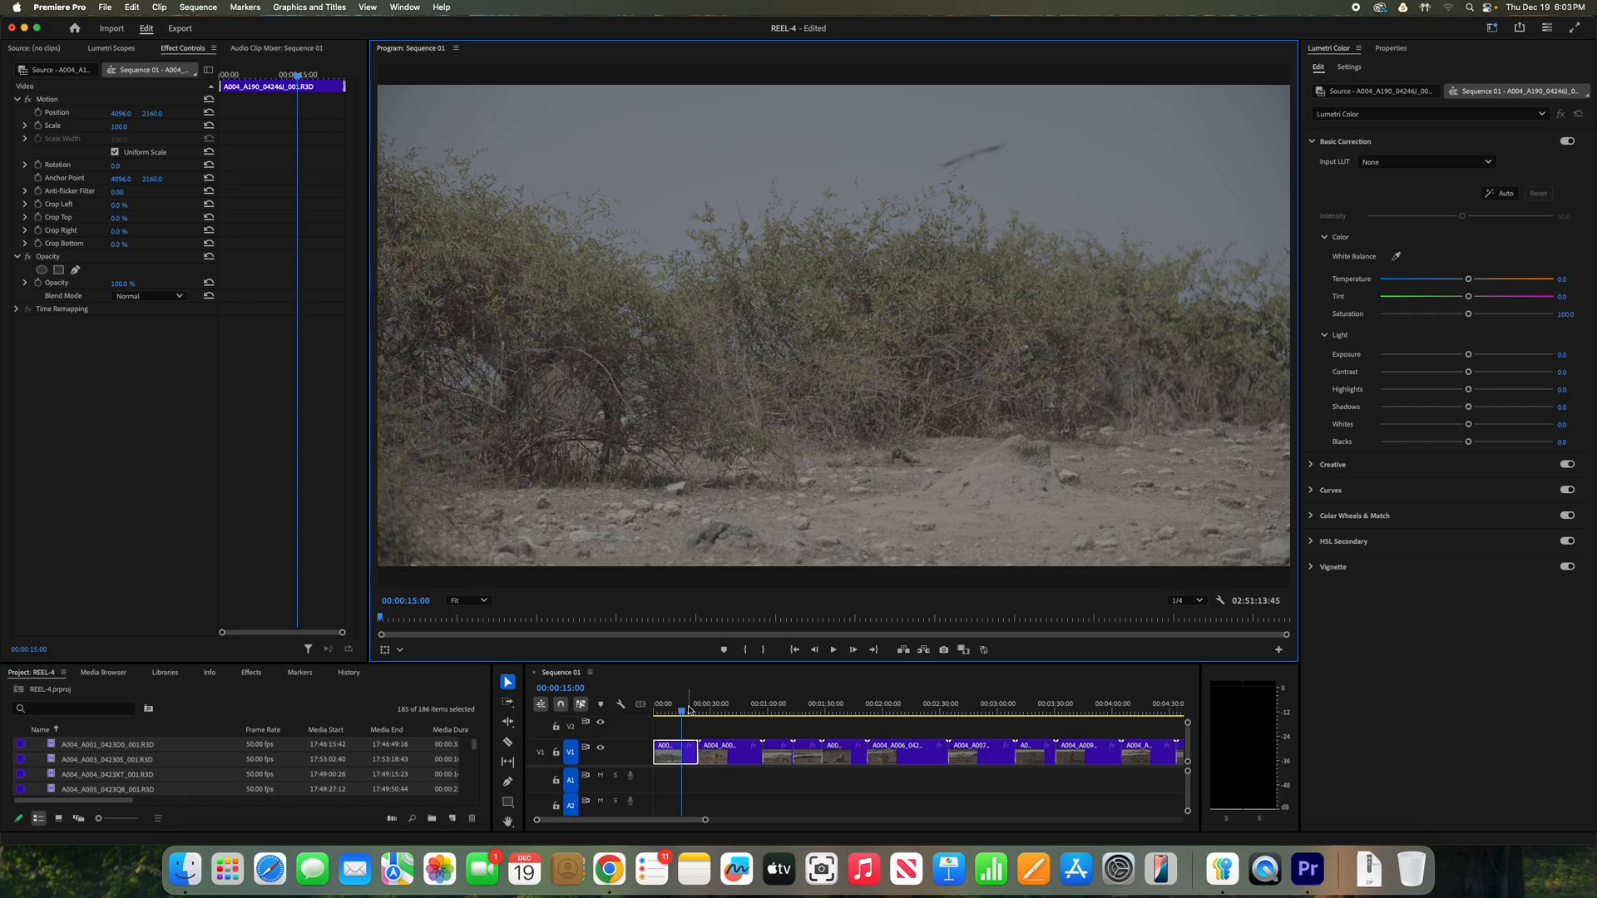
# Scrub through the first clip and inspect the full extent of the sequence before returning to its opening clips.
pyautogui.moveTo(682, 713); pyautogui.dragTo(663, 715)
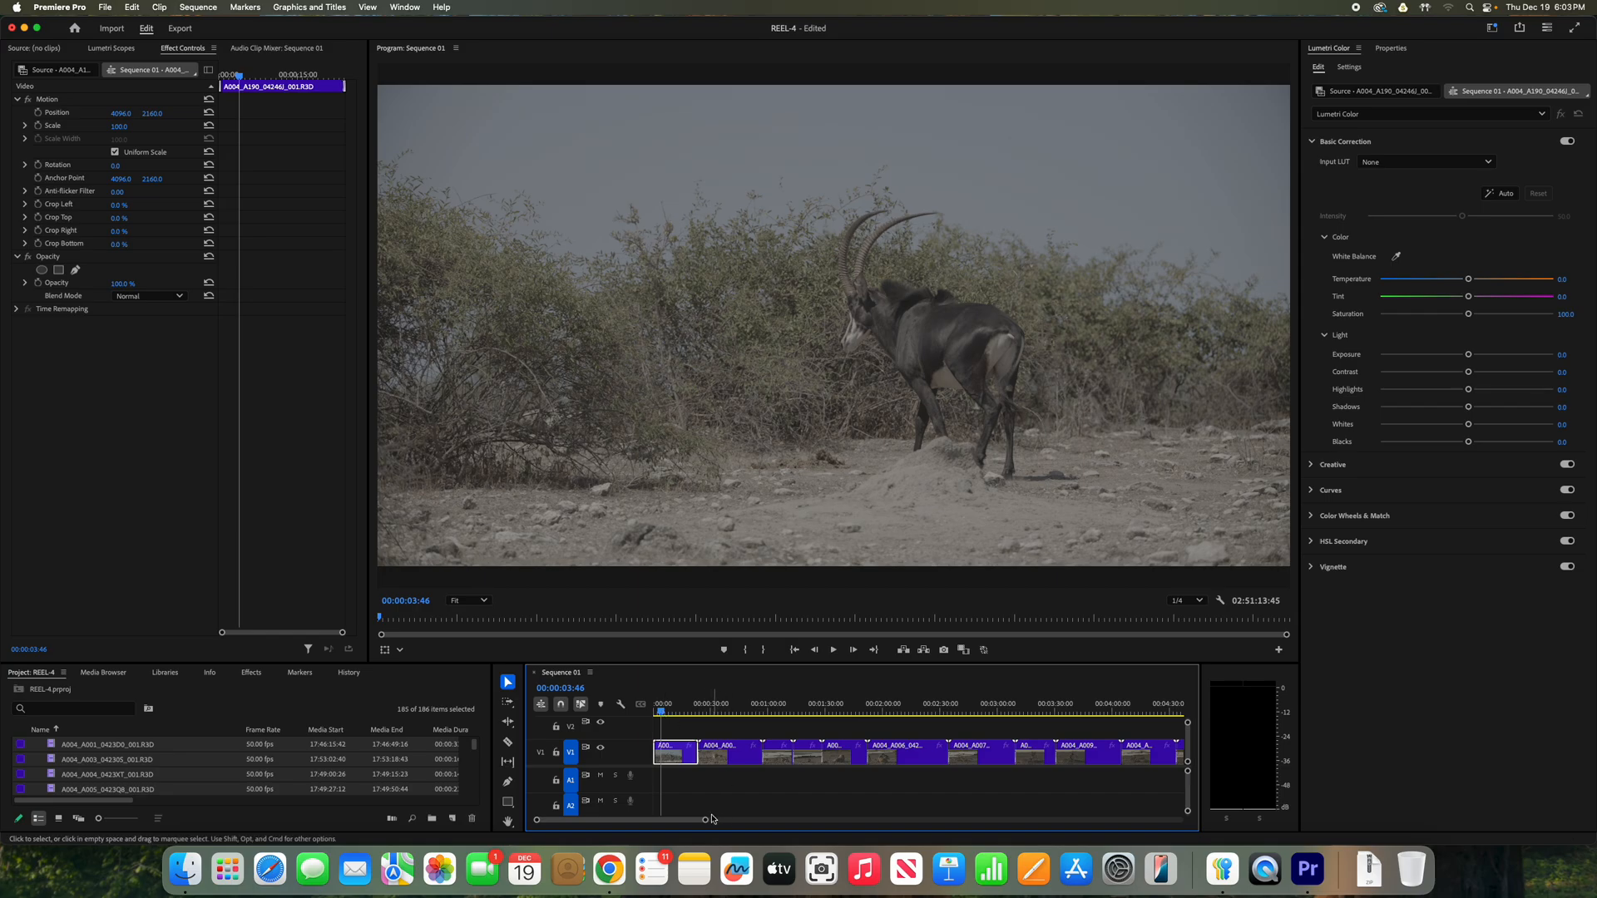
pyautogui.moveTo(704, 820); pyautogui.dragTo(1216, 833)
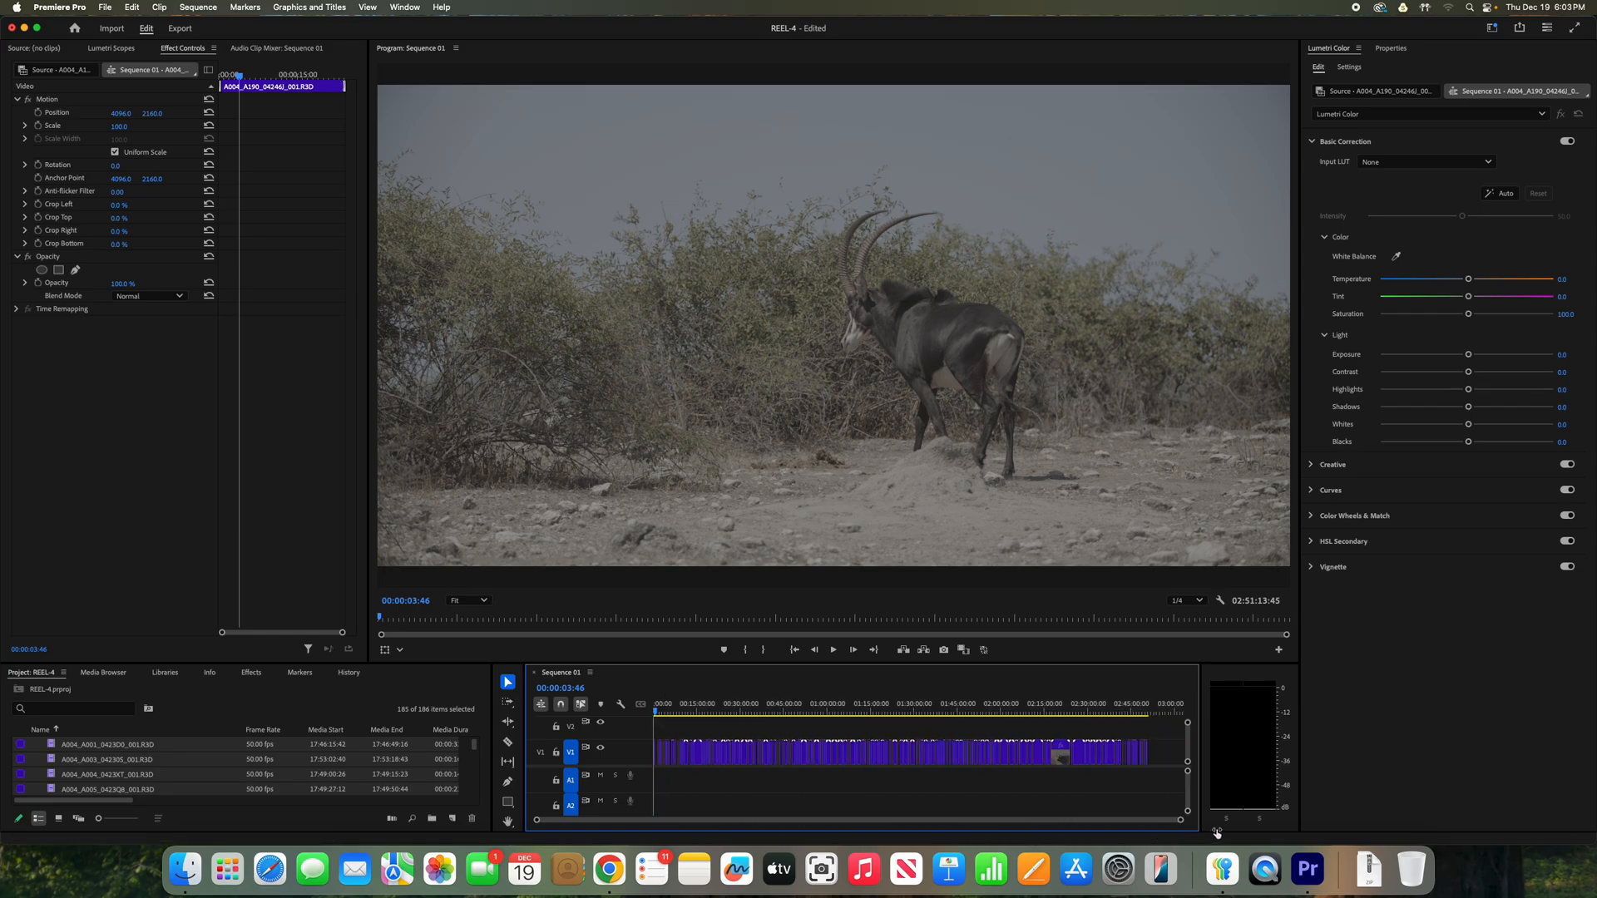
pyautogui.moveTo(1216, 832); pyautogui.dragTo(1048, 826)
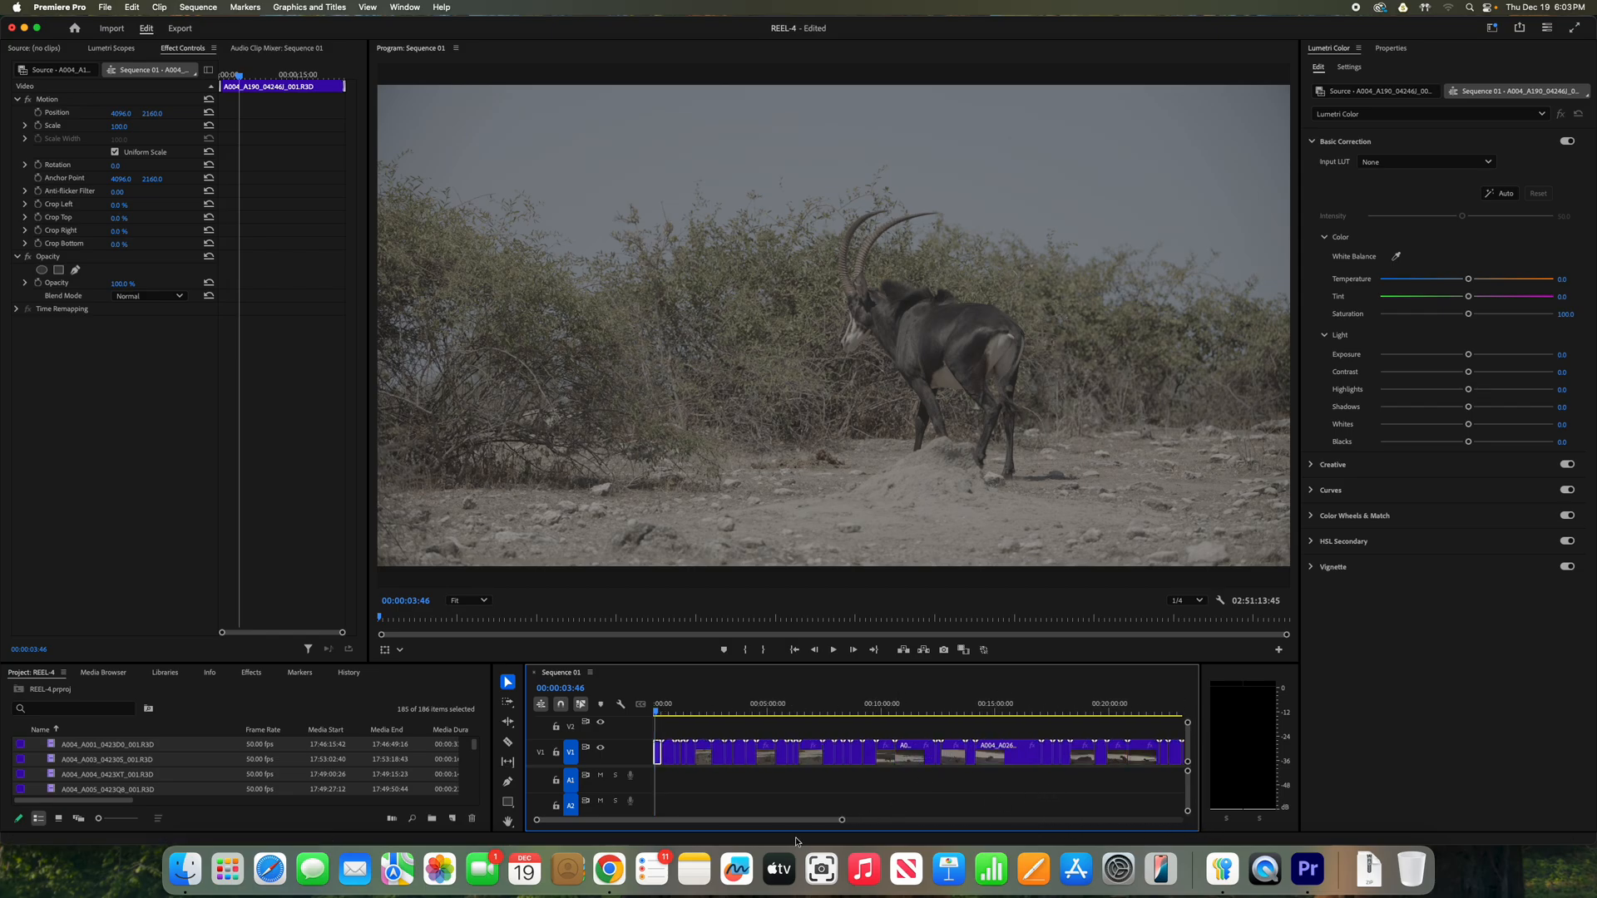
pyautogui.moveTo(844, 825); pyautogui.dragTo(760, 819)
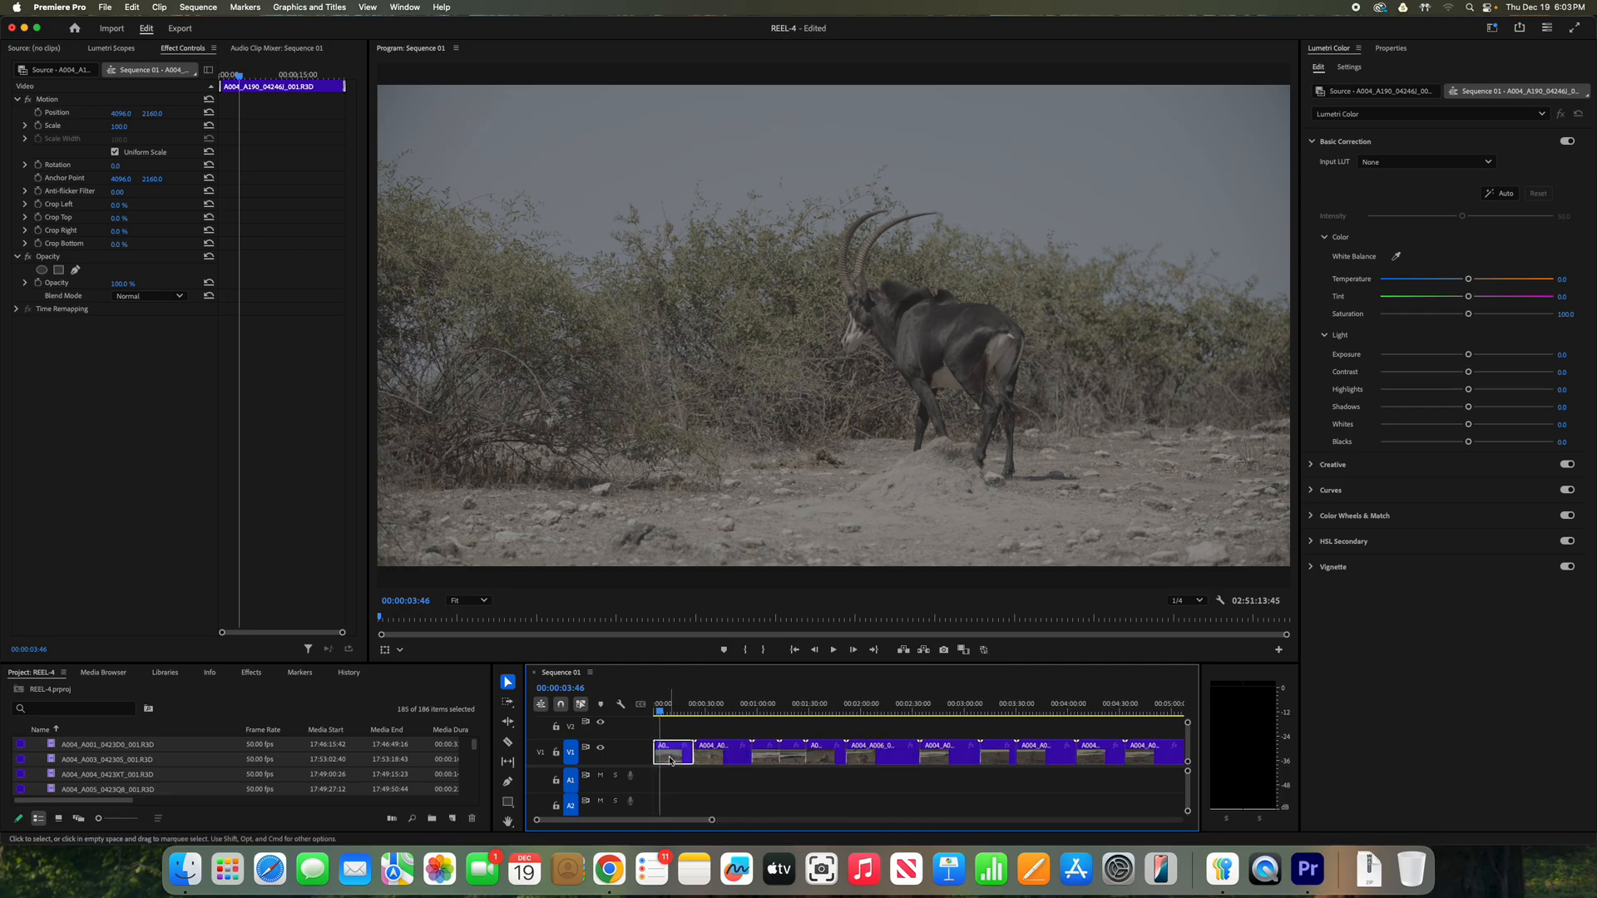
pyautogui.moveTo(663, 706)
pyautogui.mouseDown()
pyautogui.moveTo(727, 708)
pyautogui.moveTo(662, 708)
pyautogui.mouseUp()
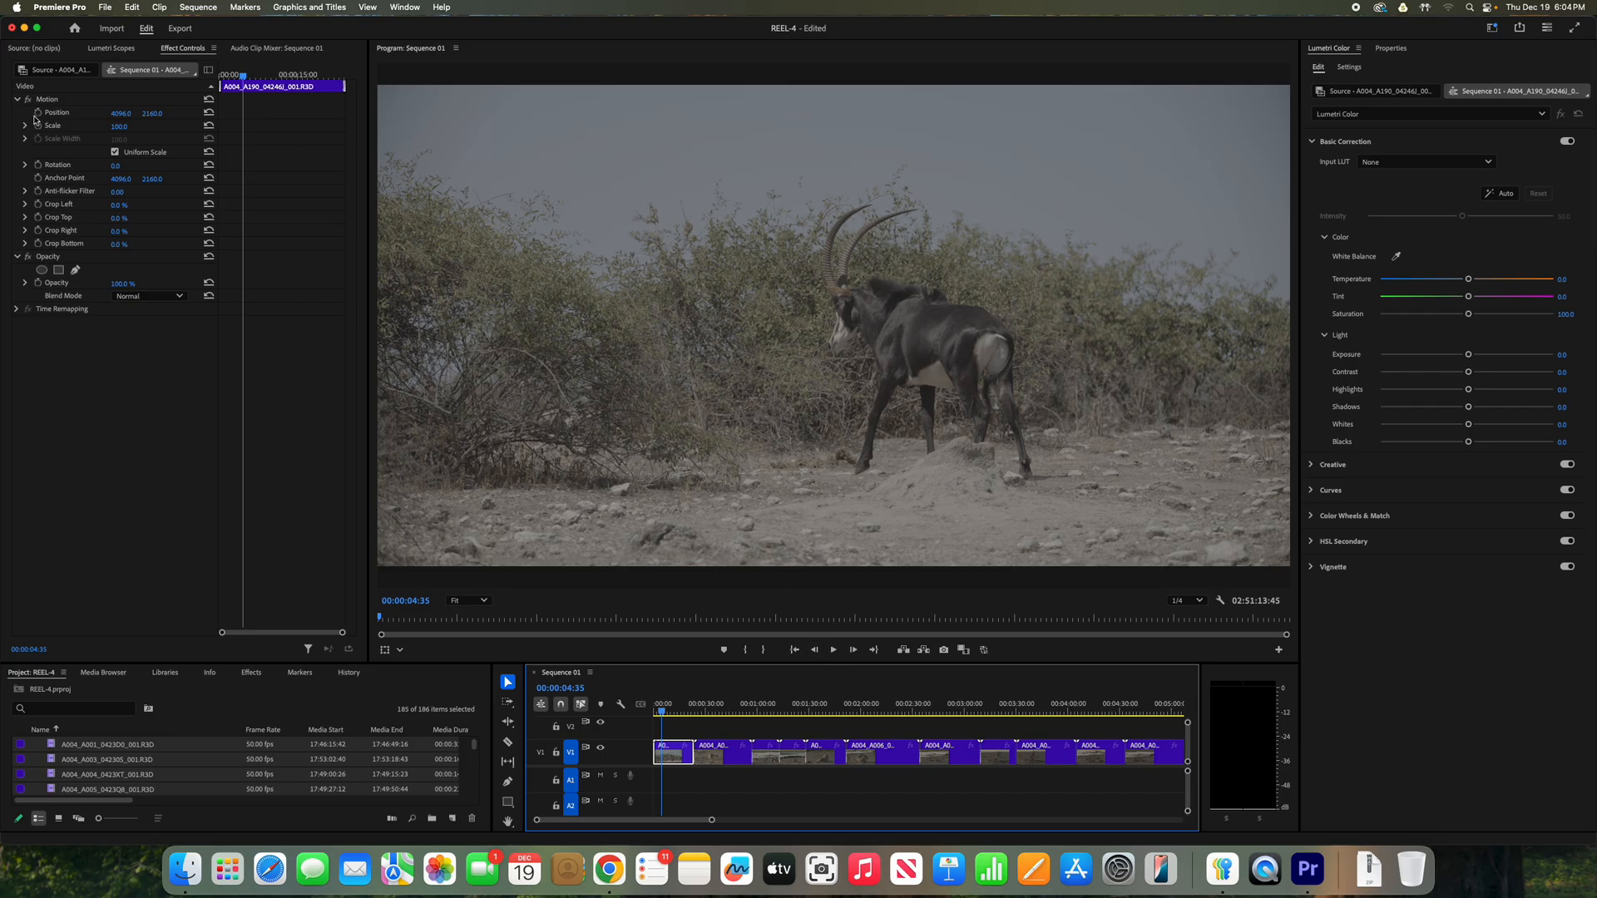
# Check the Mac's hardware and macOS details, and close the system information window.
pyautogui.click(18, 6)
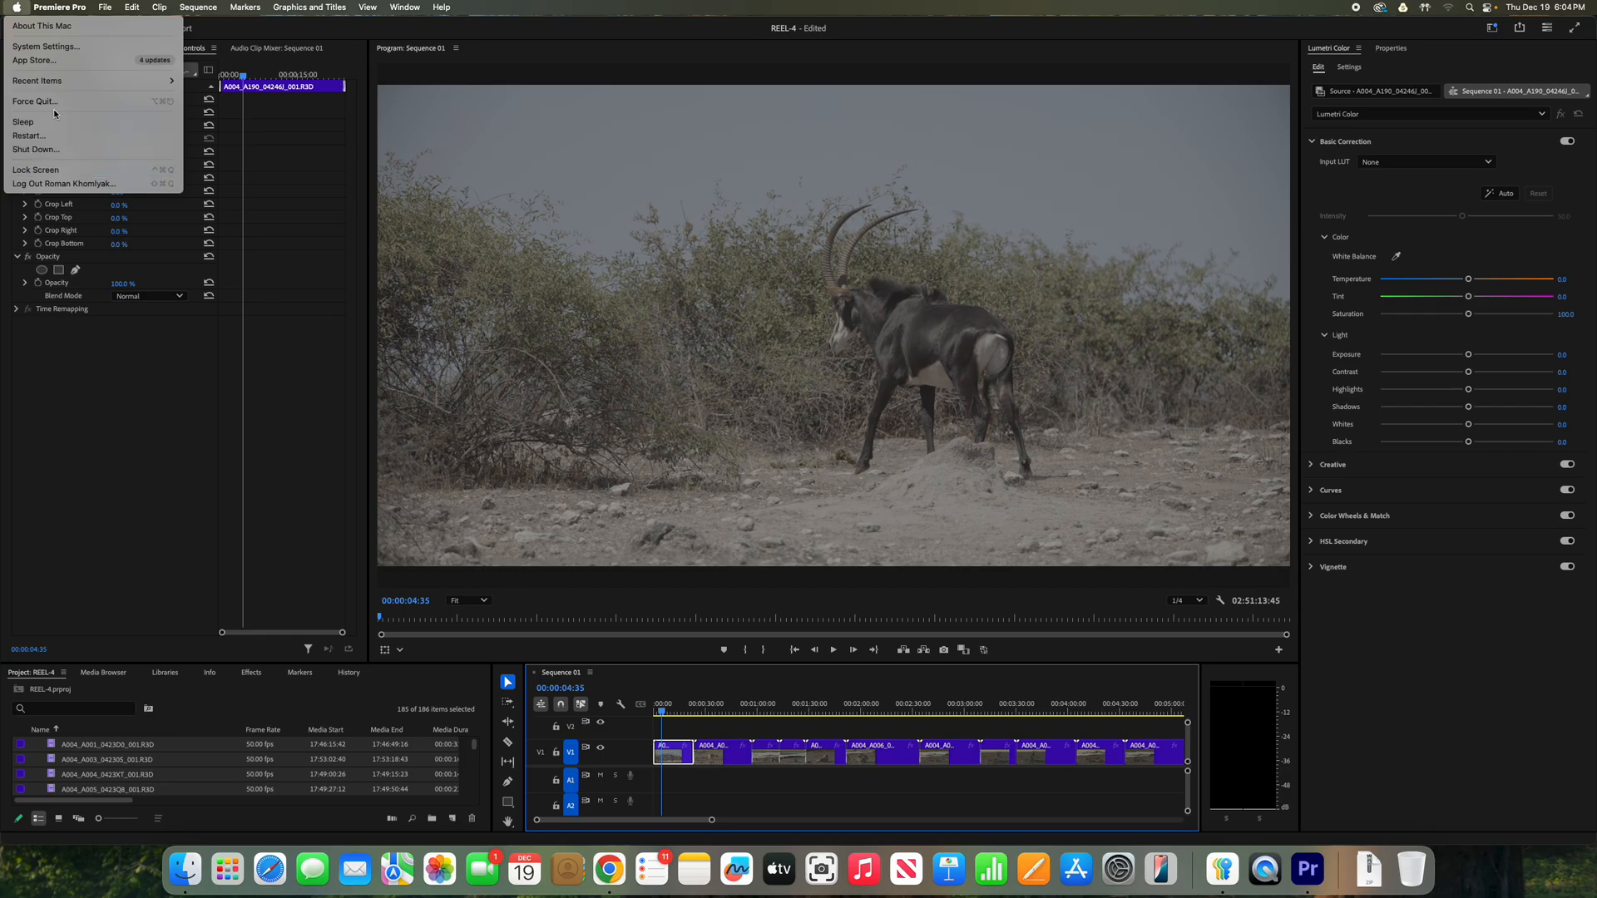
pyautogui.click(56, 30)
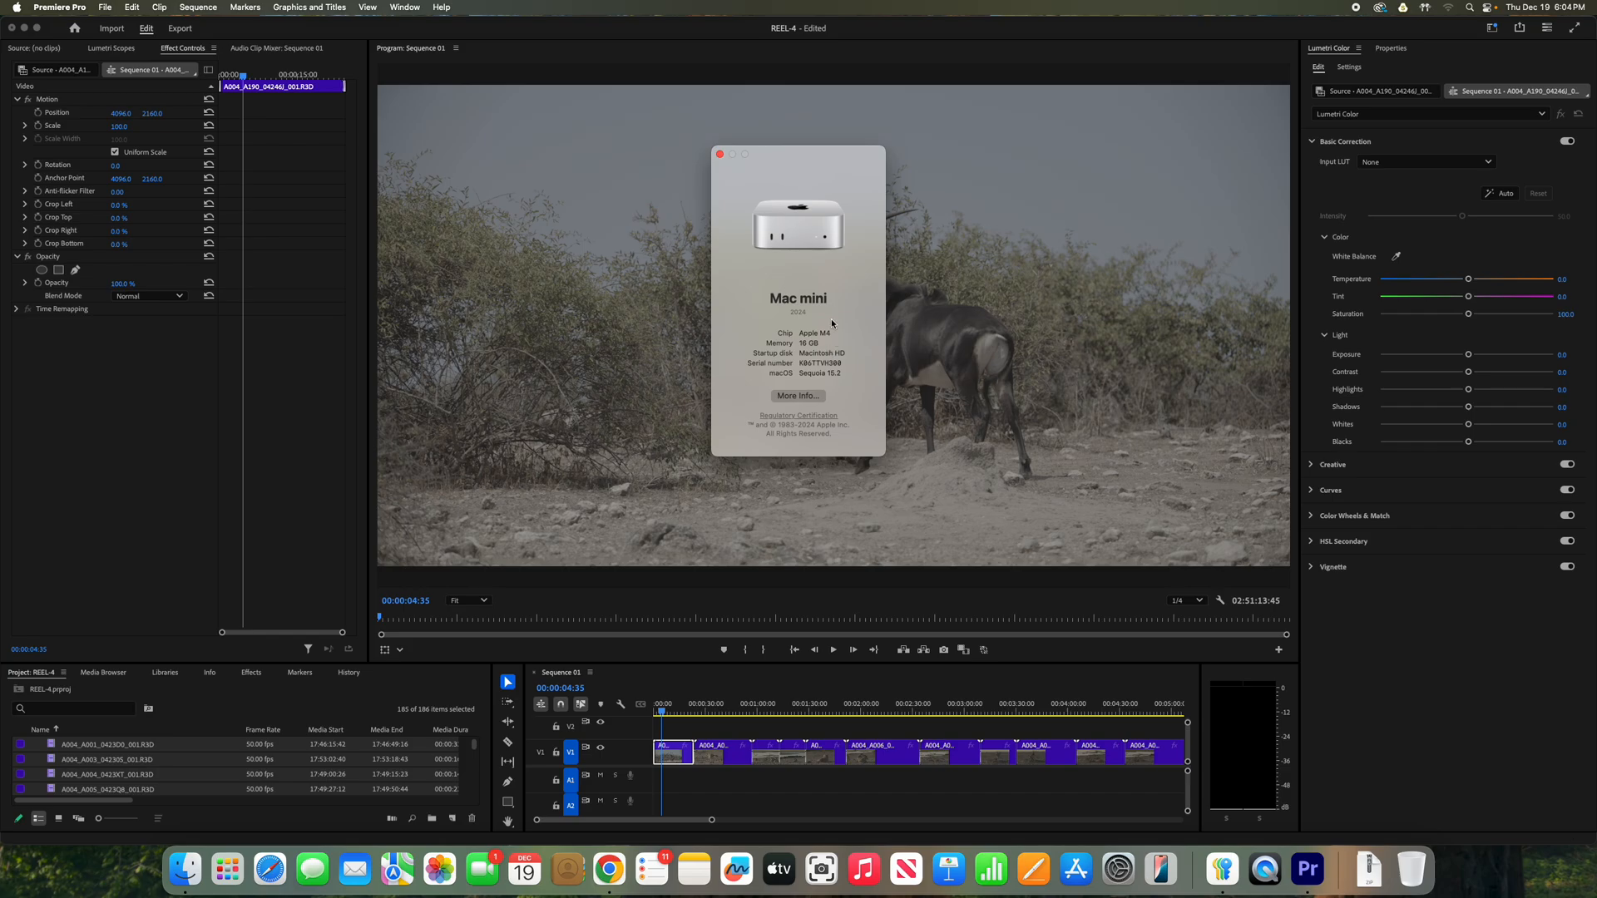
pyautogui.click(720, 154)
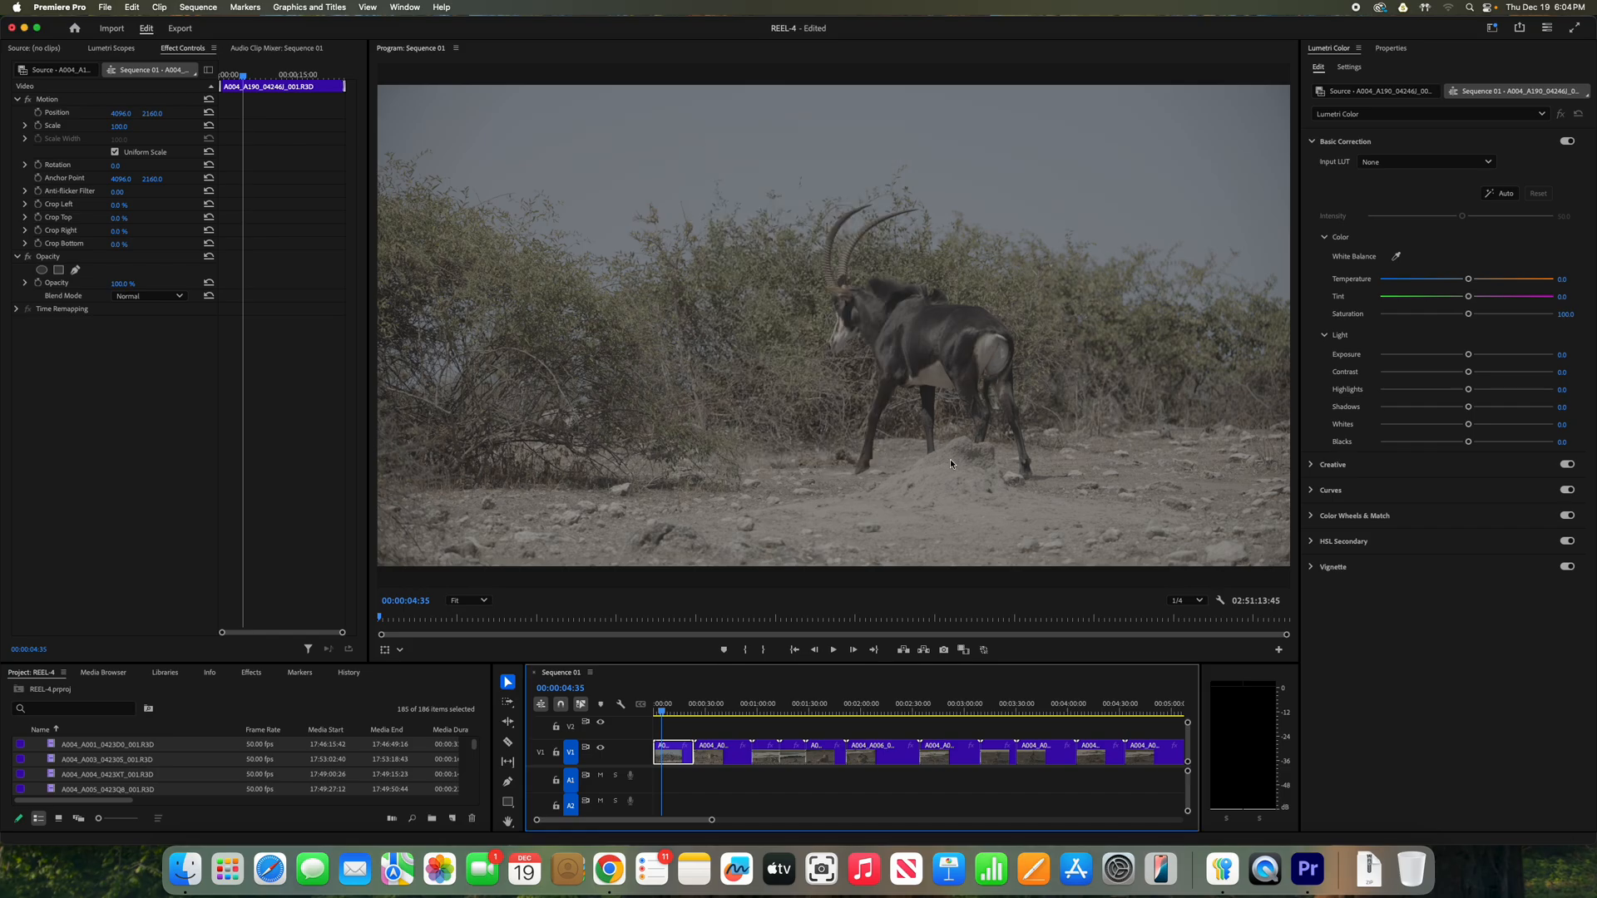
# Play the first clip to about 15 seconds, stop it and return the playhead to about 6 seconds.
pyautogui.click(833, 649)
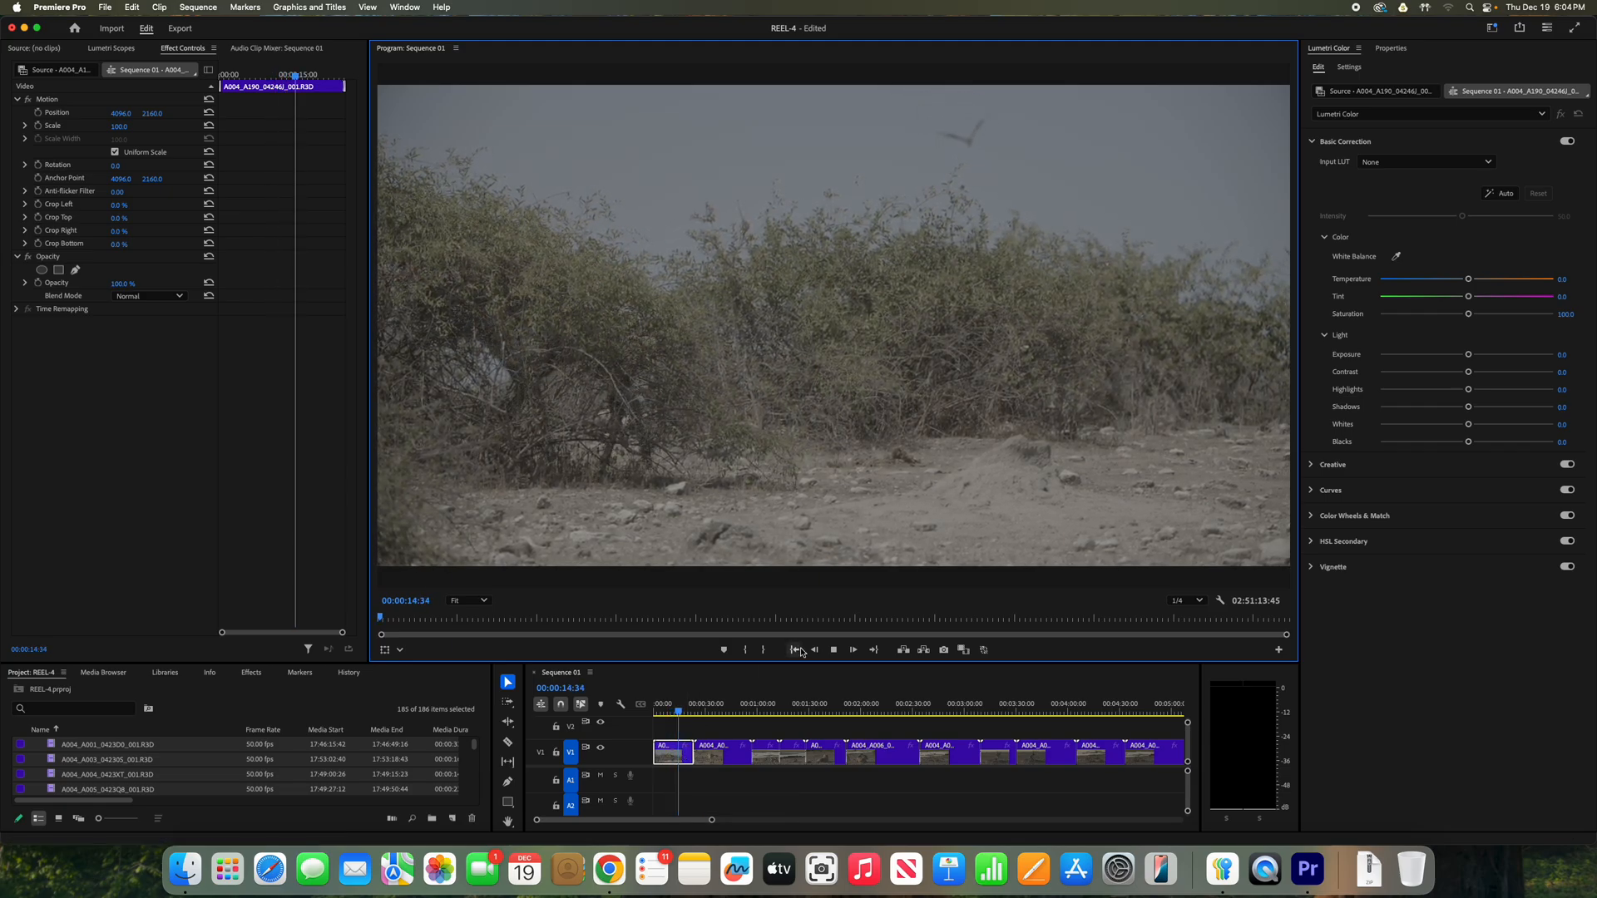
pyautogui.click(828, 652)
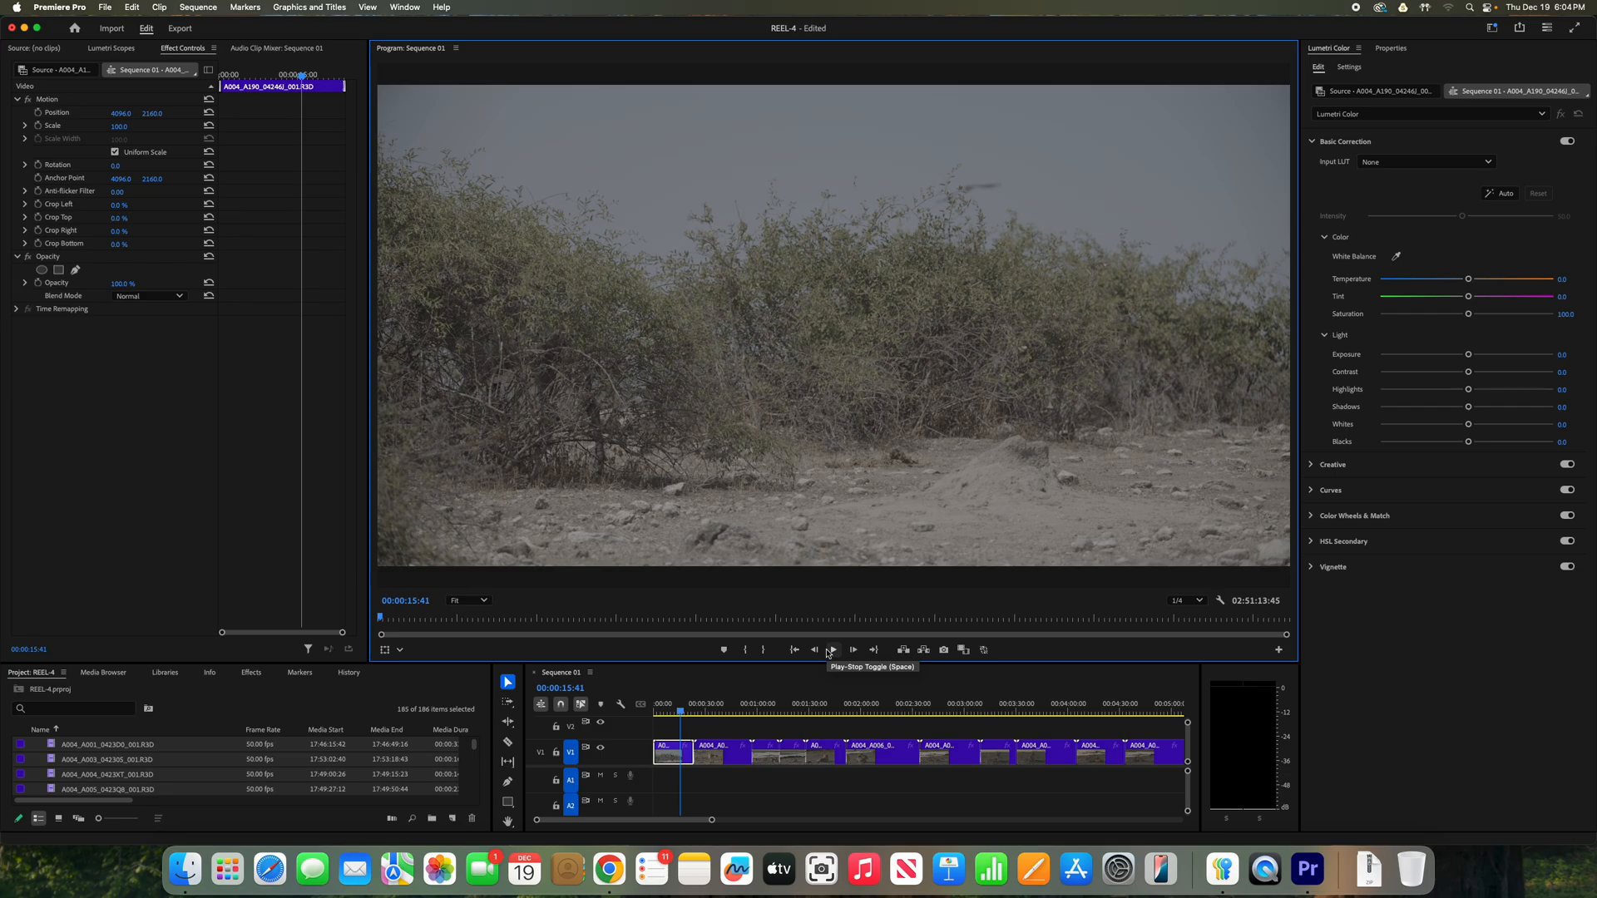
pyautogui.moveTo(680, 714)
pyautogui.mouseDown()
pyautogui.moveTo(663, 719)
pyautogui.moveTo(741, 713)
pyautogui.moveTo(666, 707)
pyautogui.mouseUp()
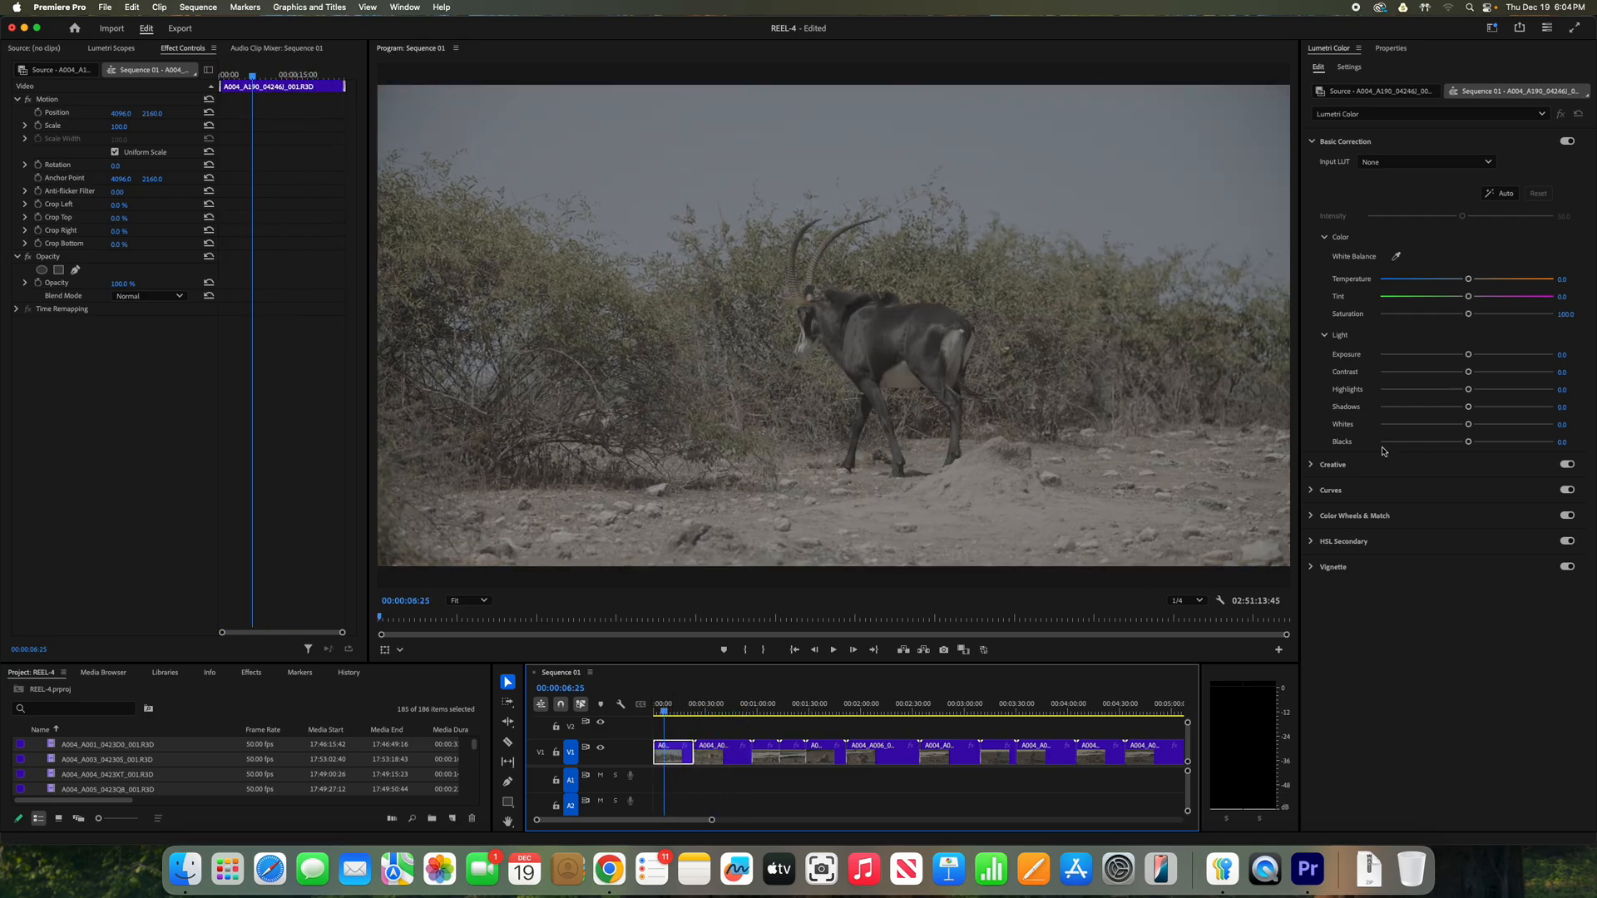
# Apply the BaseLUTs - RED Log3G10 input LUT to the first clip in Lumetri Color.
pyautogui.click(1387, 162)
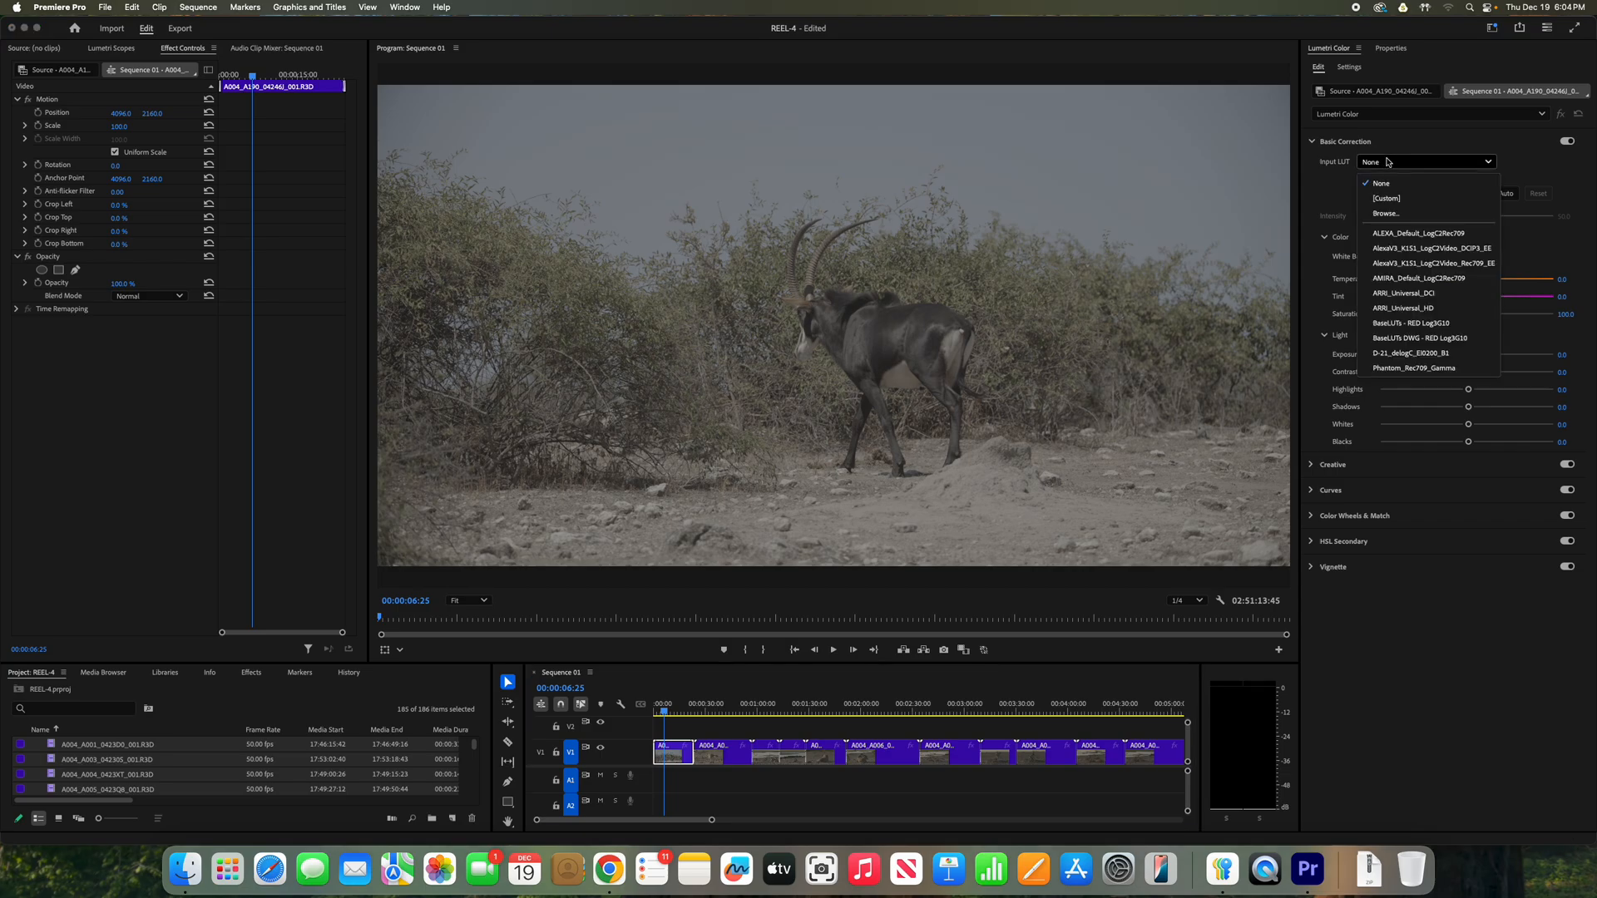
pyautogui.click(1387, 162)
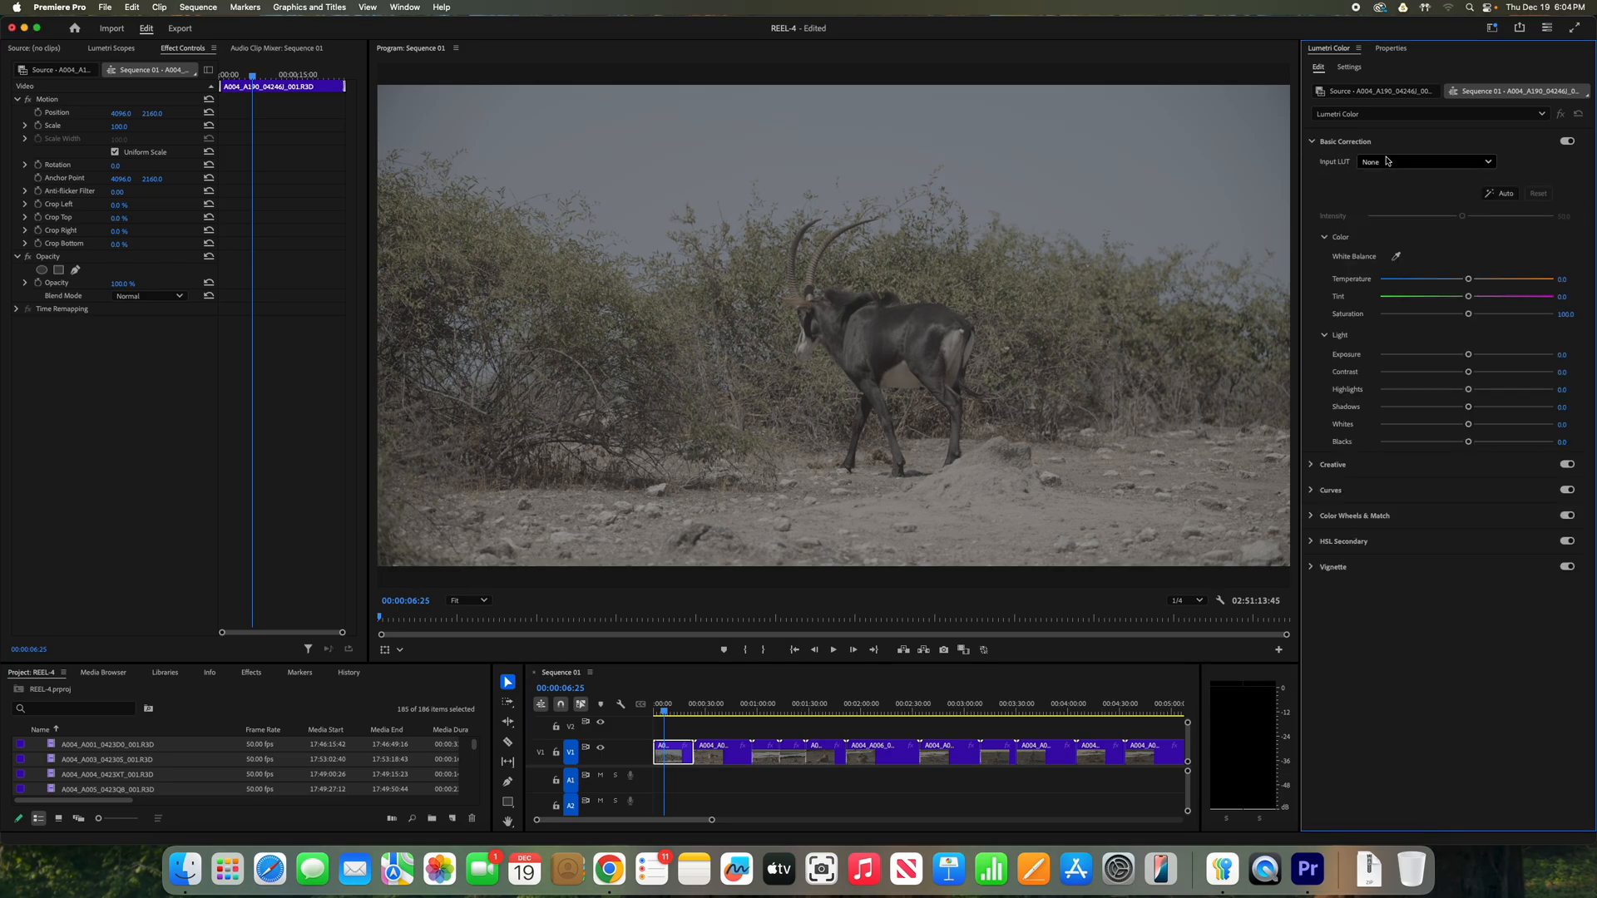
pyautogui.click(1387, 162)
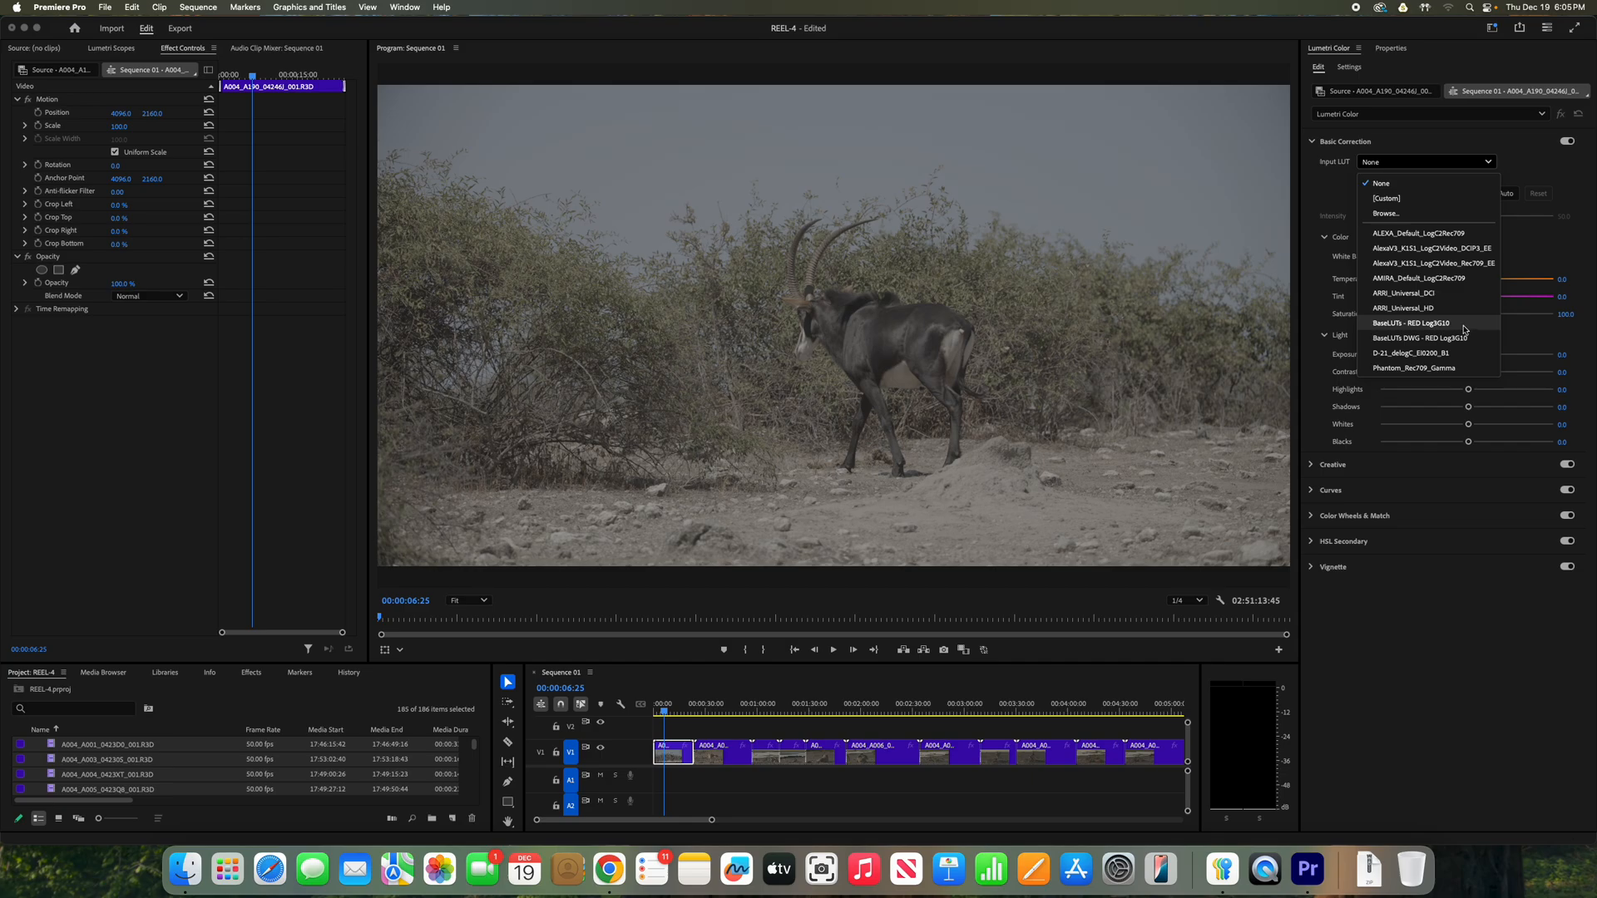
pyautogui.click(1464, 330)
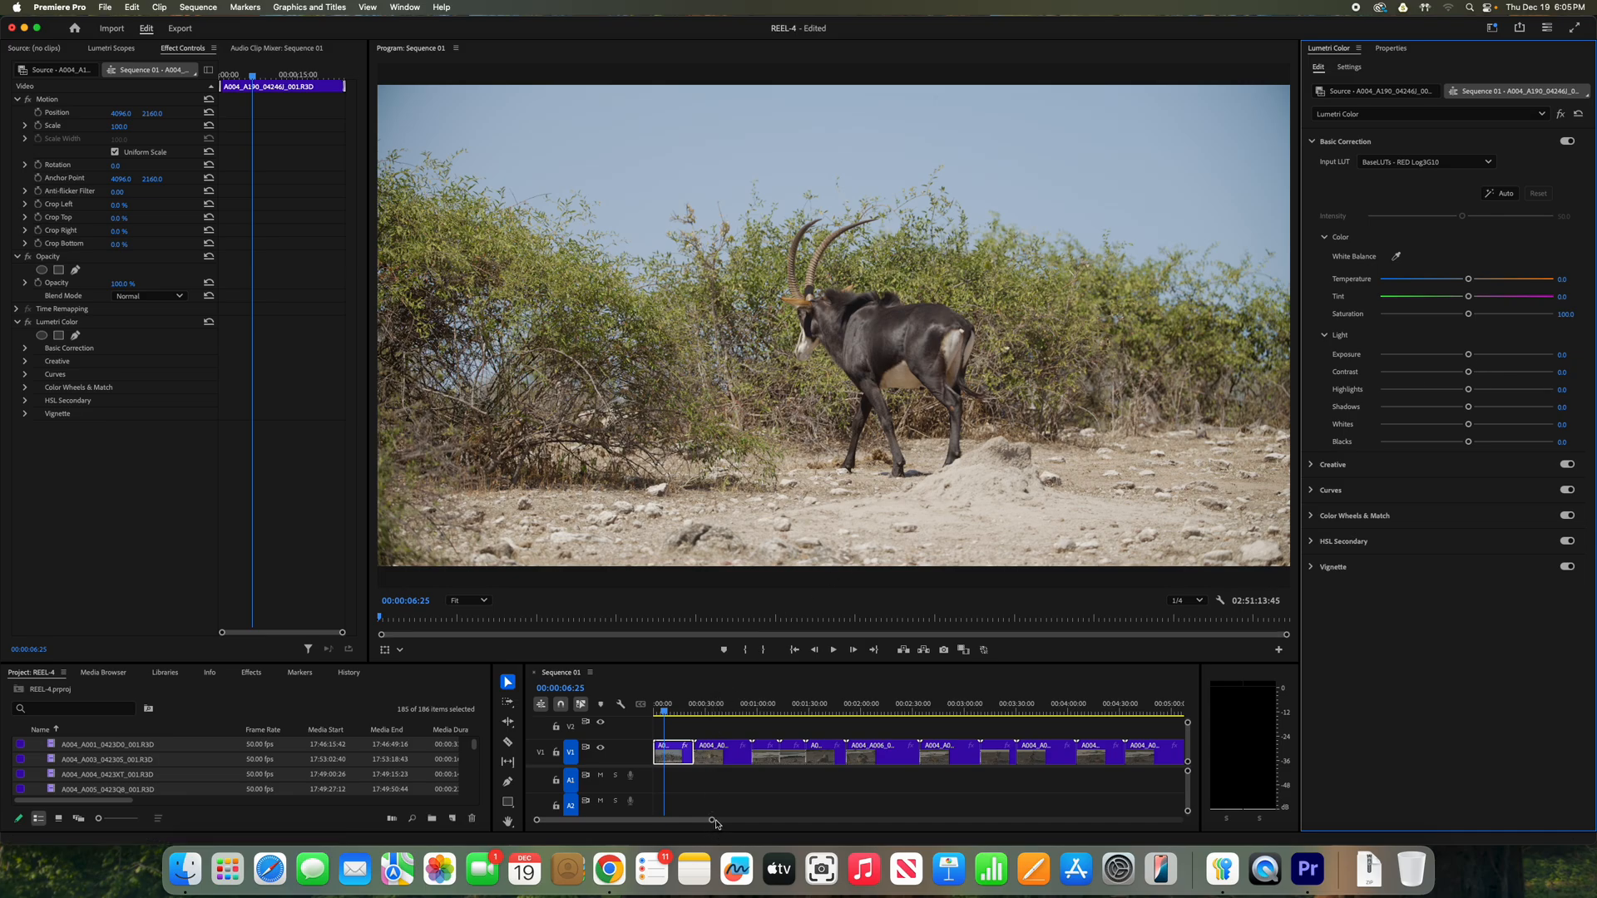
# Review the sequence's full extent and scrub the first clip between about 3 and 11 seconds with the LUT applied.
pyautogui.moveTo(712, 823); pyautogui.dragTo(1339, 823)
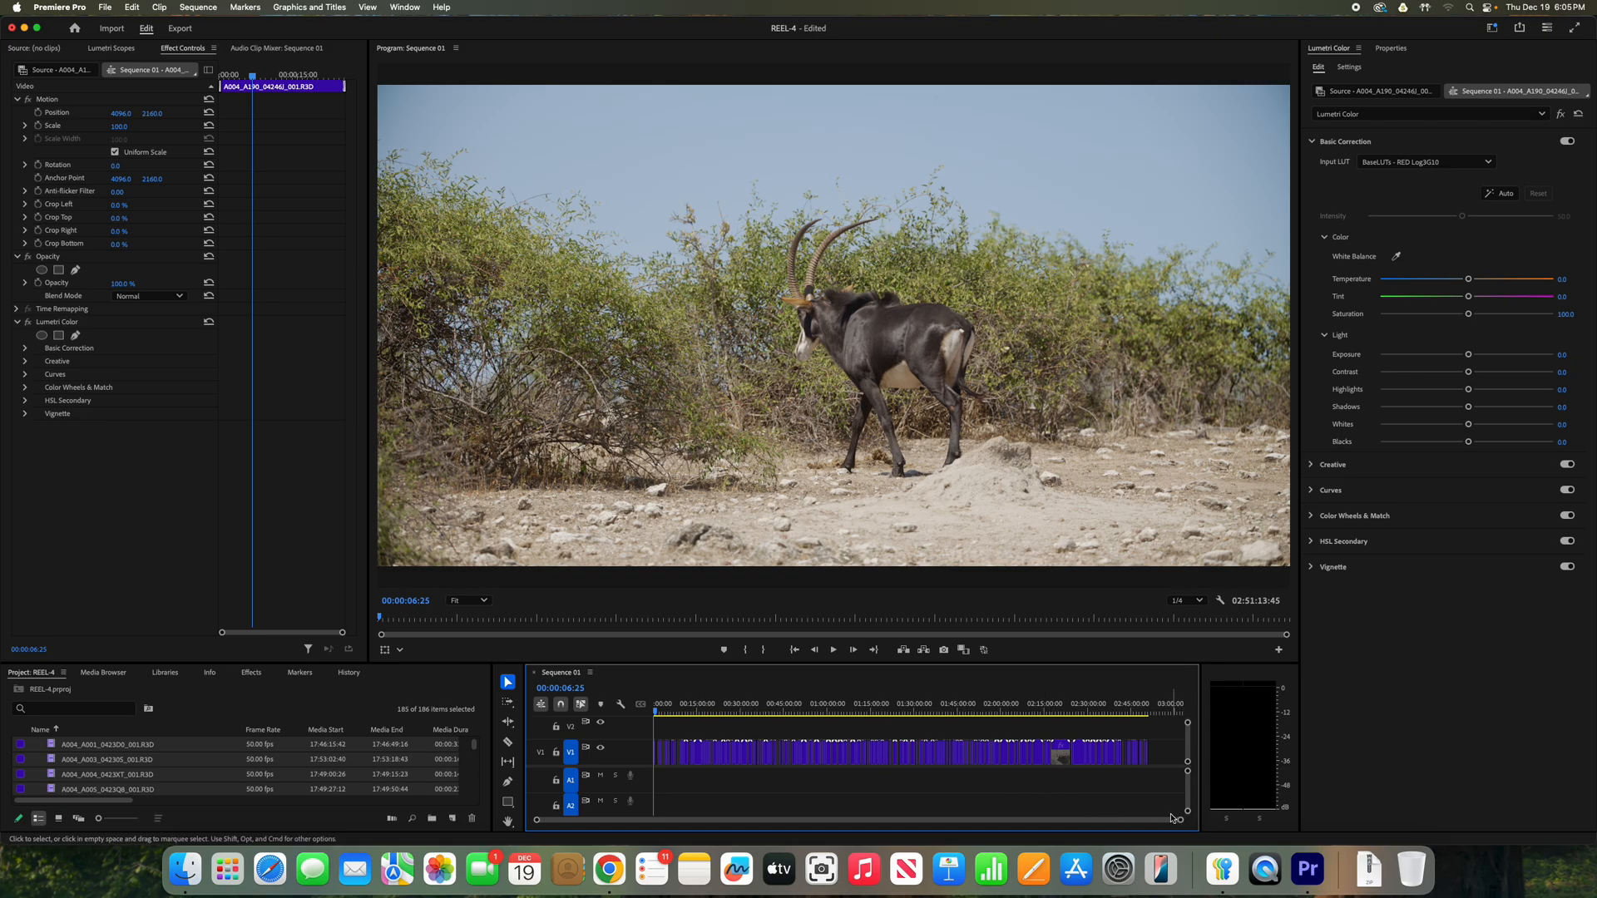
pyautogui.moveTo(1181, 821); pyautogui.dragTo(1250, 798)
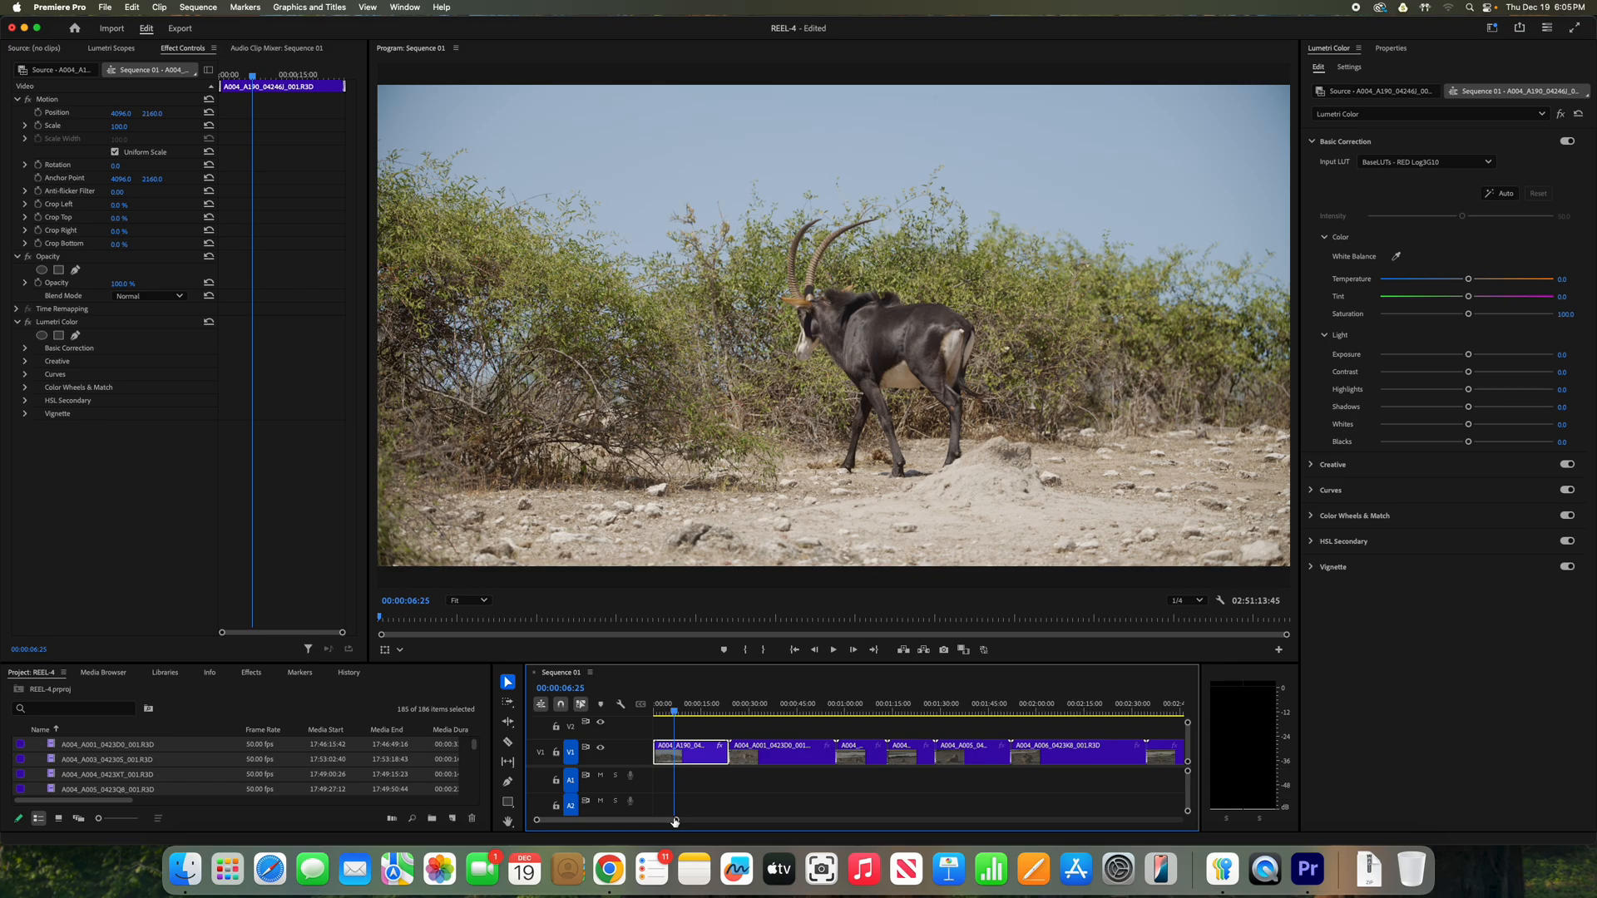
pyautogui.moveTo(675, 820); pyautogui.dragTo(701, 821)
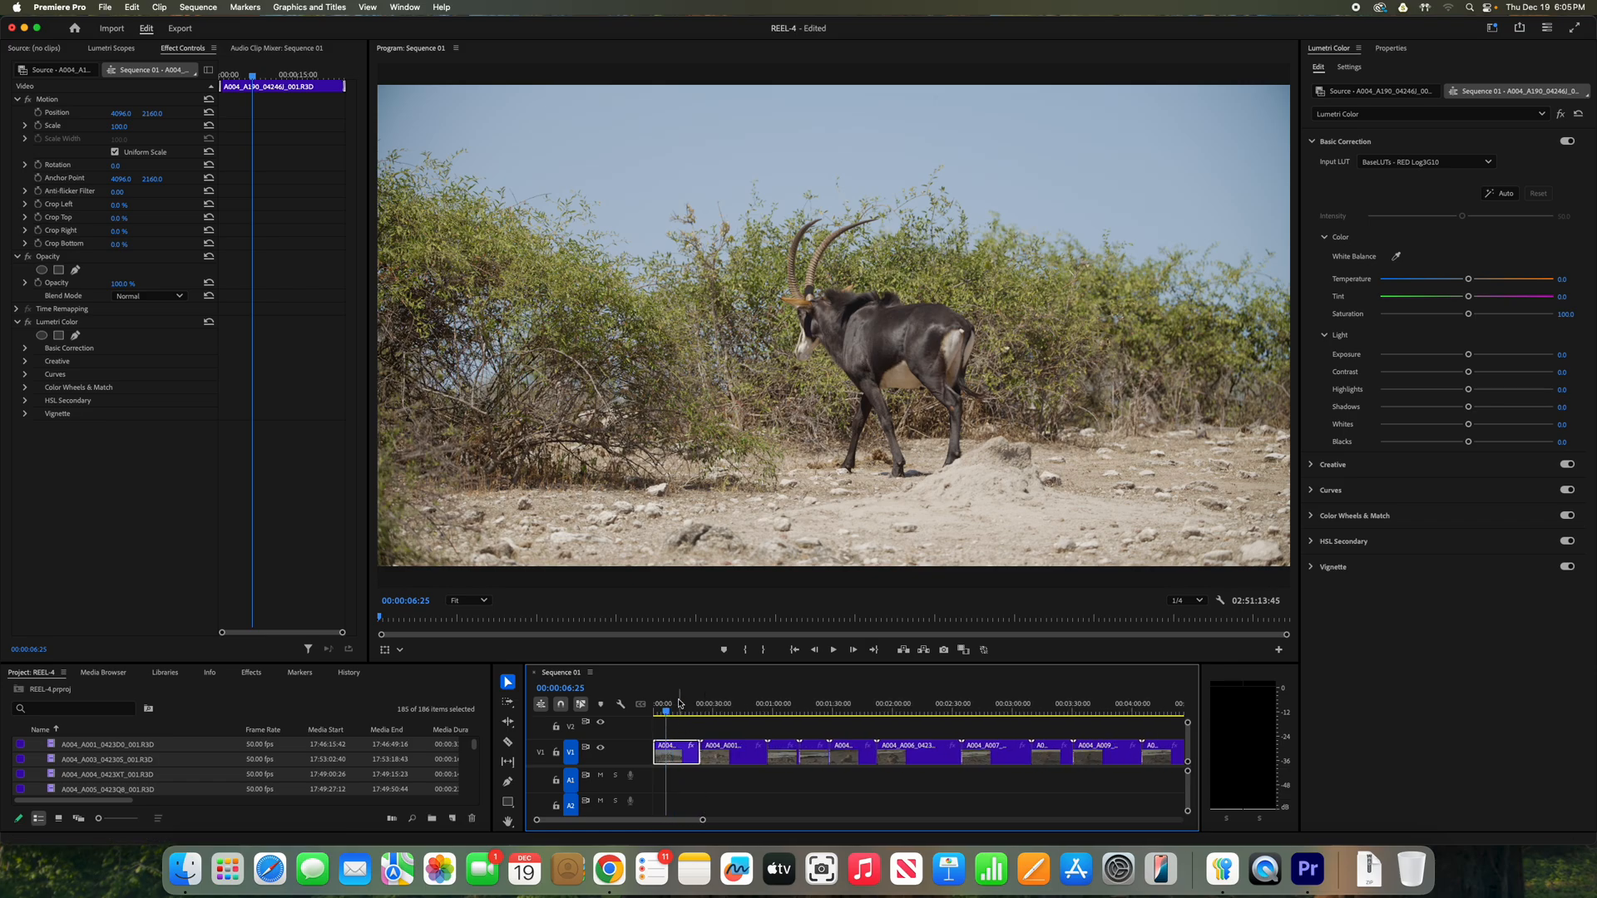
pyautogui.moveTo(672, 706)
pyautogui.mouseDown()
pyautogui.moveTo(715, 707)
pyautogui.moveTo(660, 711)
pyautogui.mouseUp()
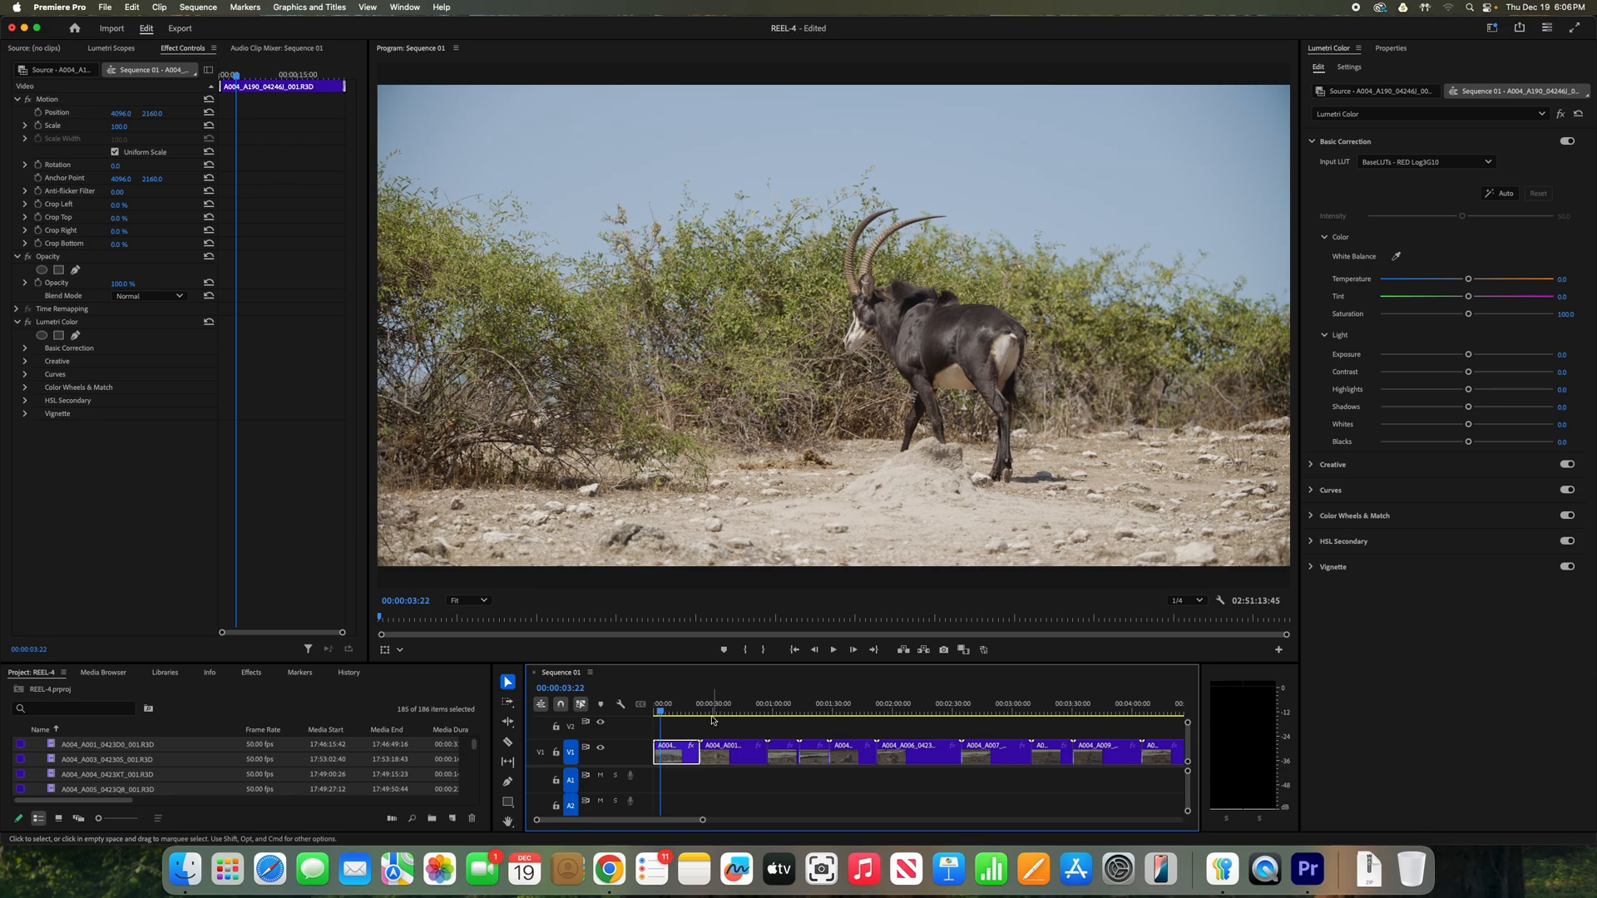
pyautogui.click(666, 709)
pyautogui.click(674, 710)
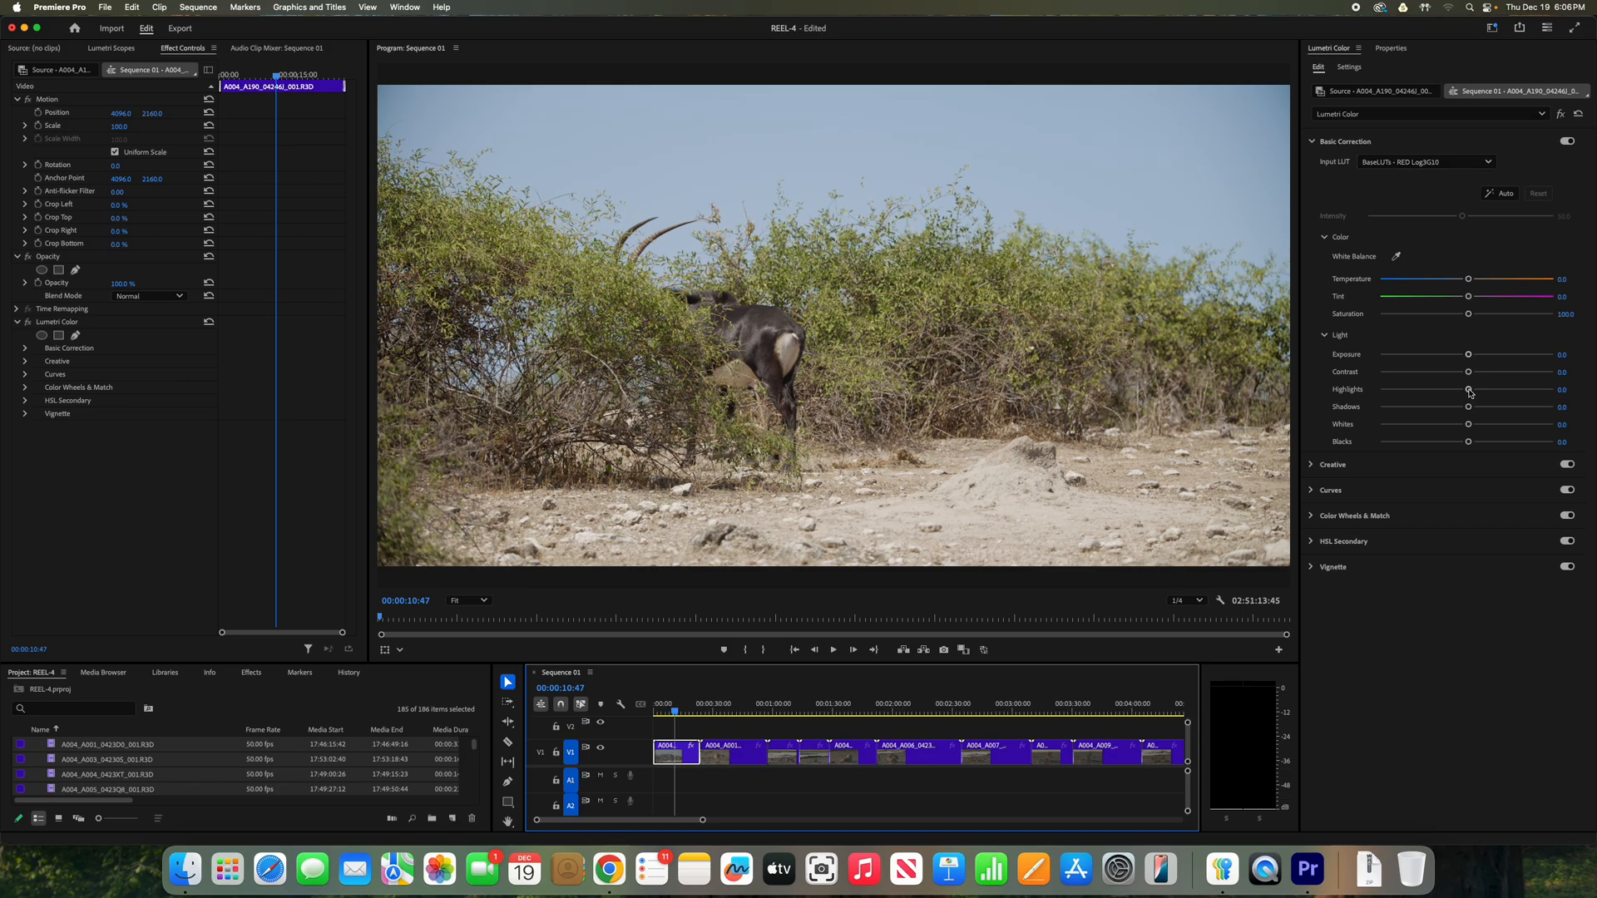
# Set the first clip's highlights to about -47, shadows to about 53.4, whites to about -49.1 and contrast to about 114.
pyautogui.moveTo(1470, 392); pyautogui.dragTo(1425, 401)
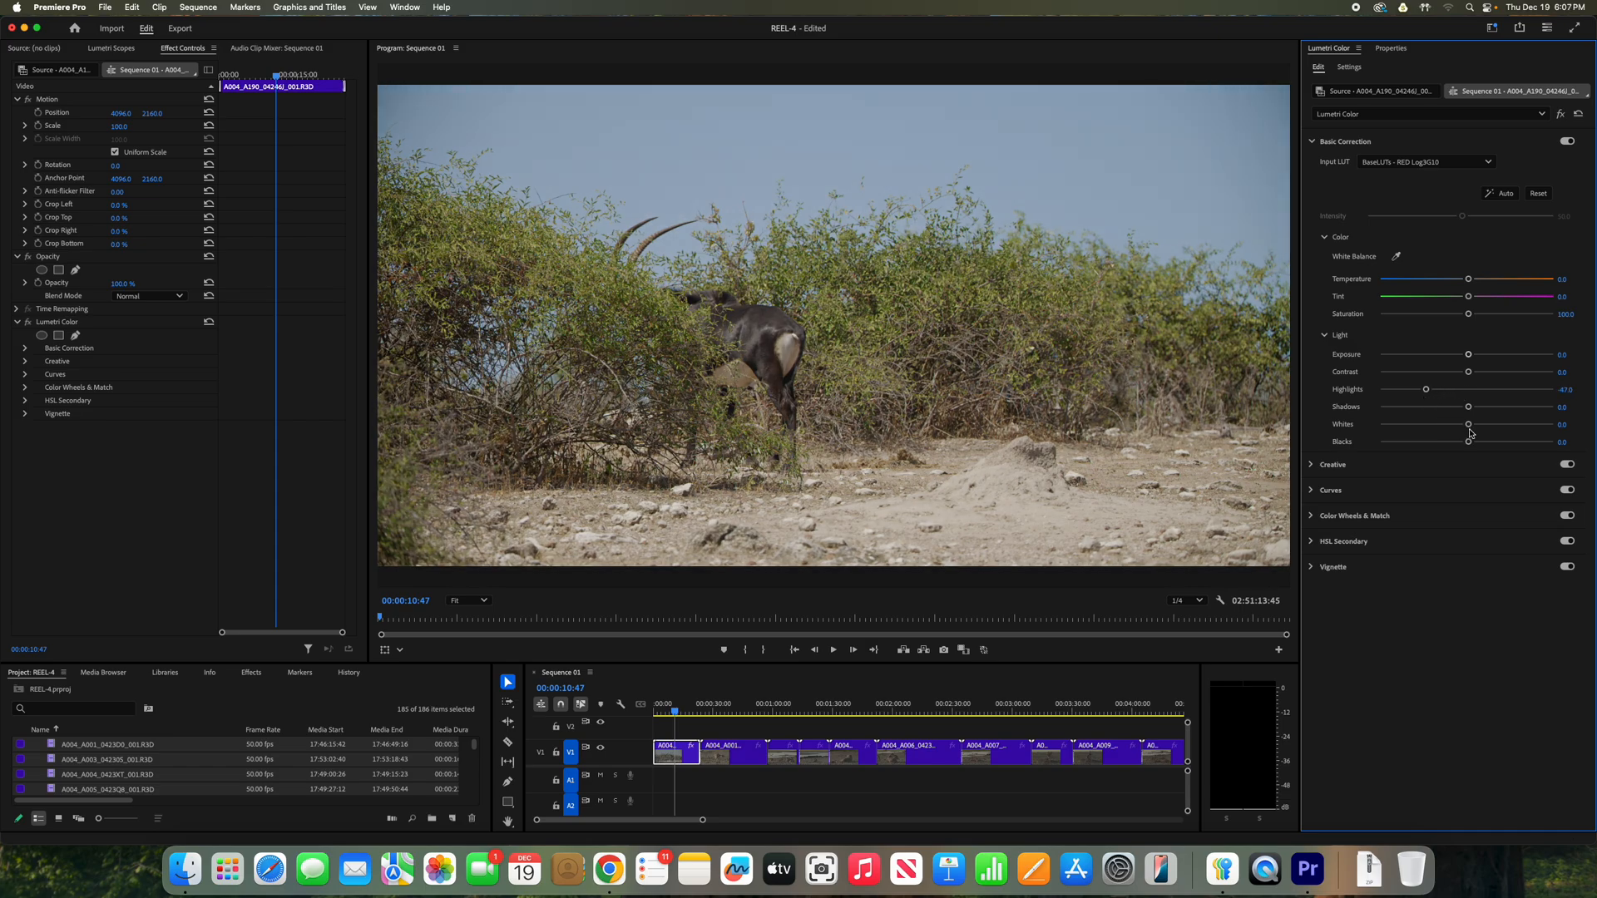
pyautogui.moveTo(1467, 408); pyautogui.dragTo(1424, 427)
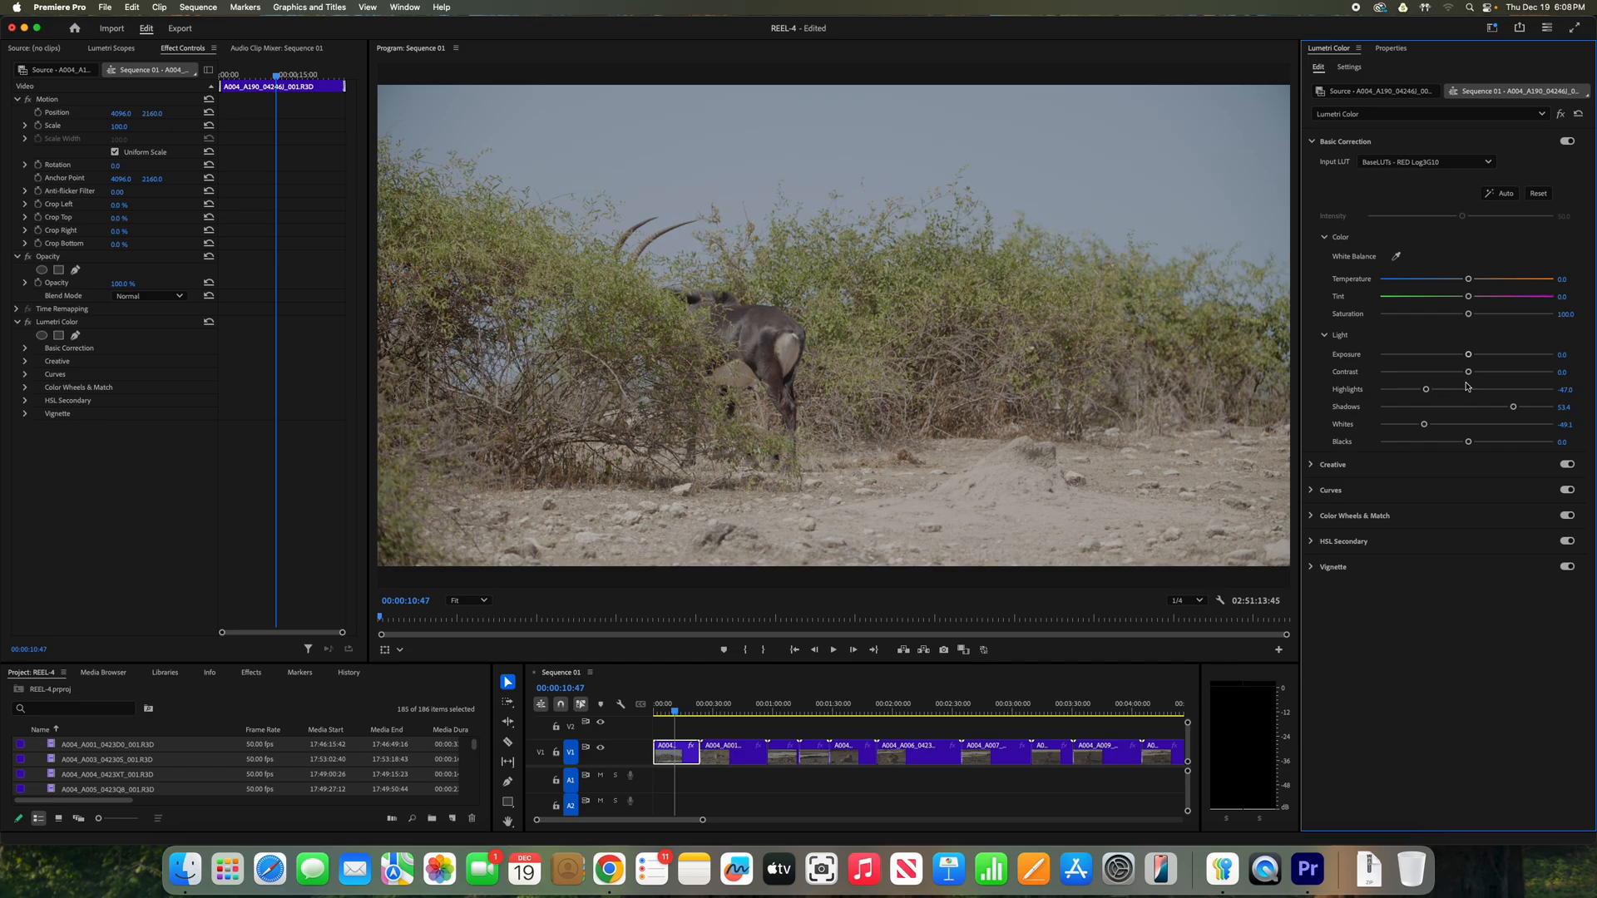
pyautogui.moveTo(1469, 373); pyautogui.dragTo(1580, 383)
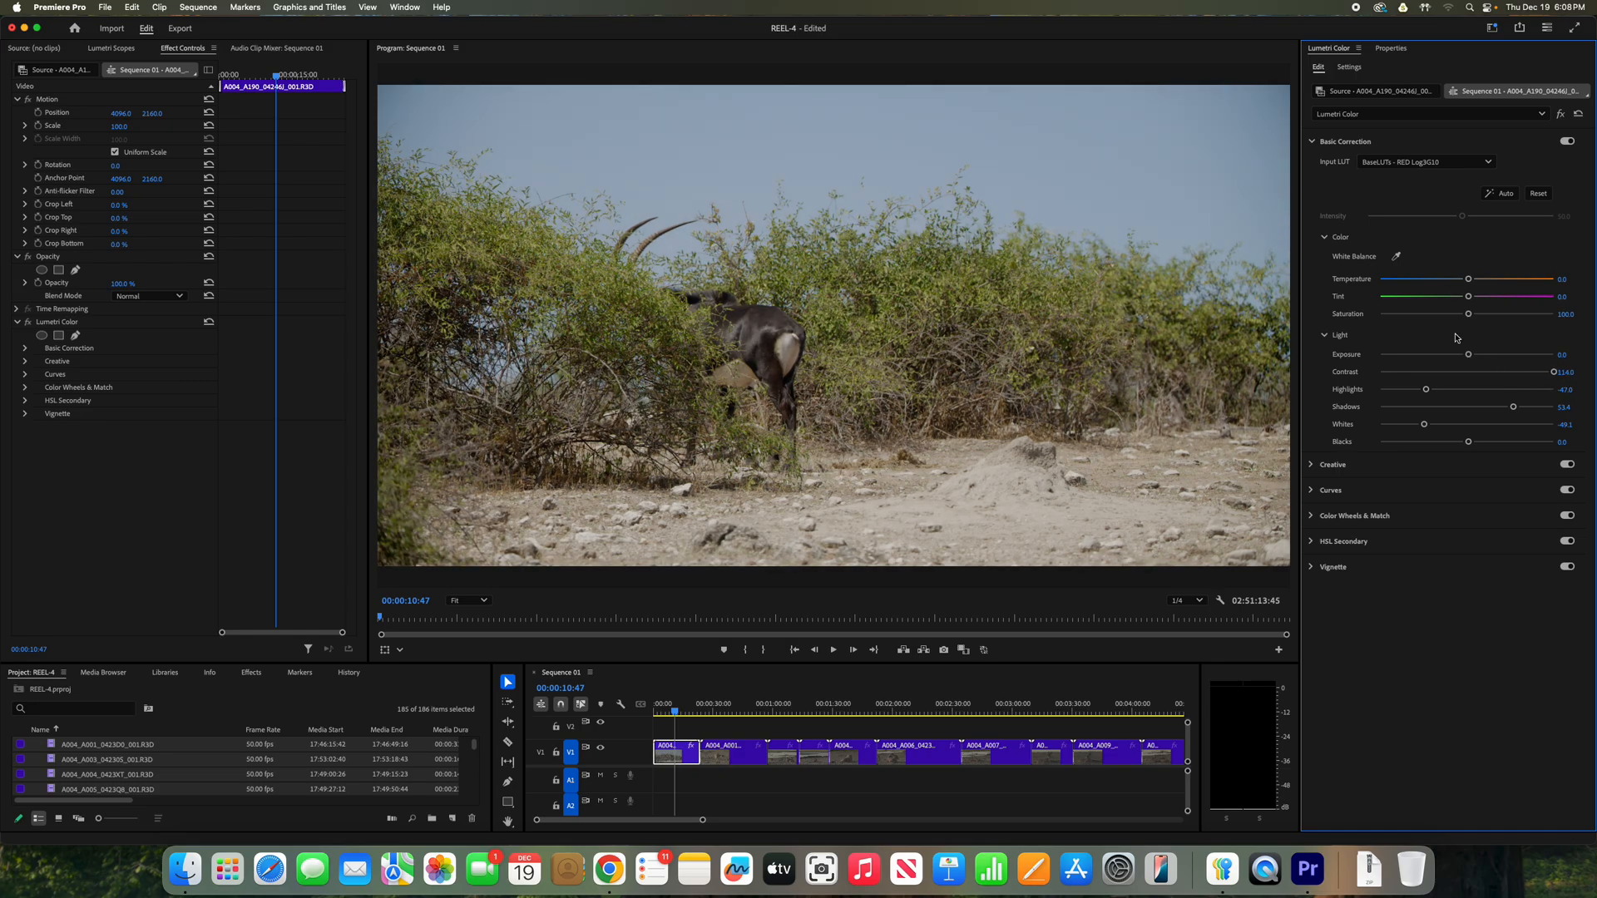
# Raise the first clip's basic saturation to about 128.3 and its creative vibrance to about 44.1.
pyautogui.moveTo(1467, 313)
pyautogui.mouseDown()
pyautogui.moveTo(1506, 317)
pyautogui.moveTo(1491, 320)
pyautogui.mouseUp()
pyautogui.click(1440, 466)
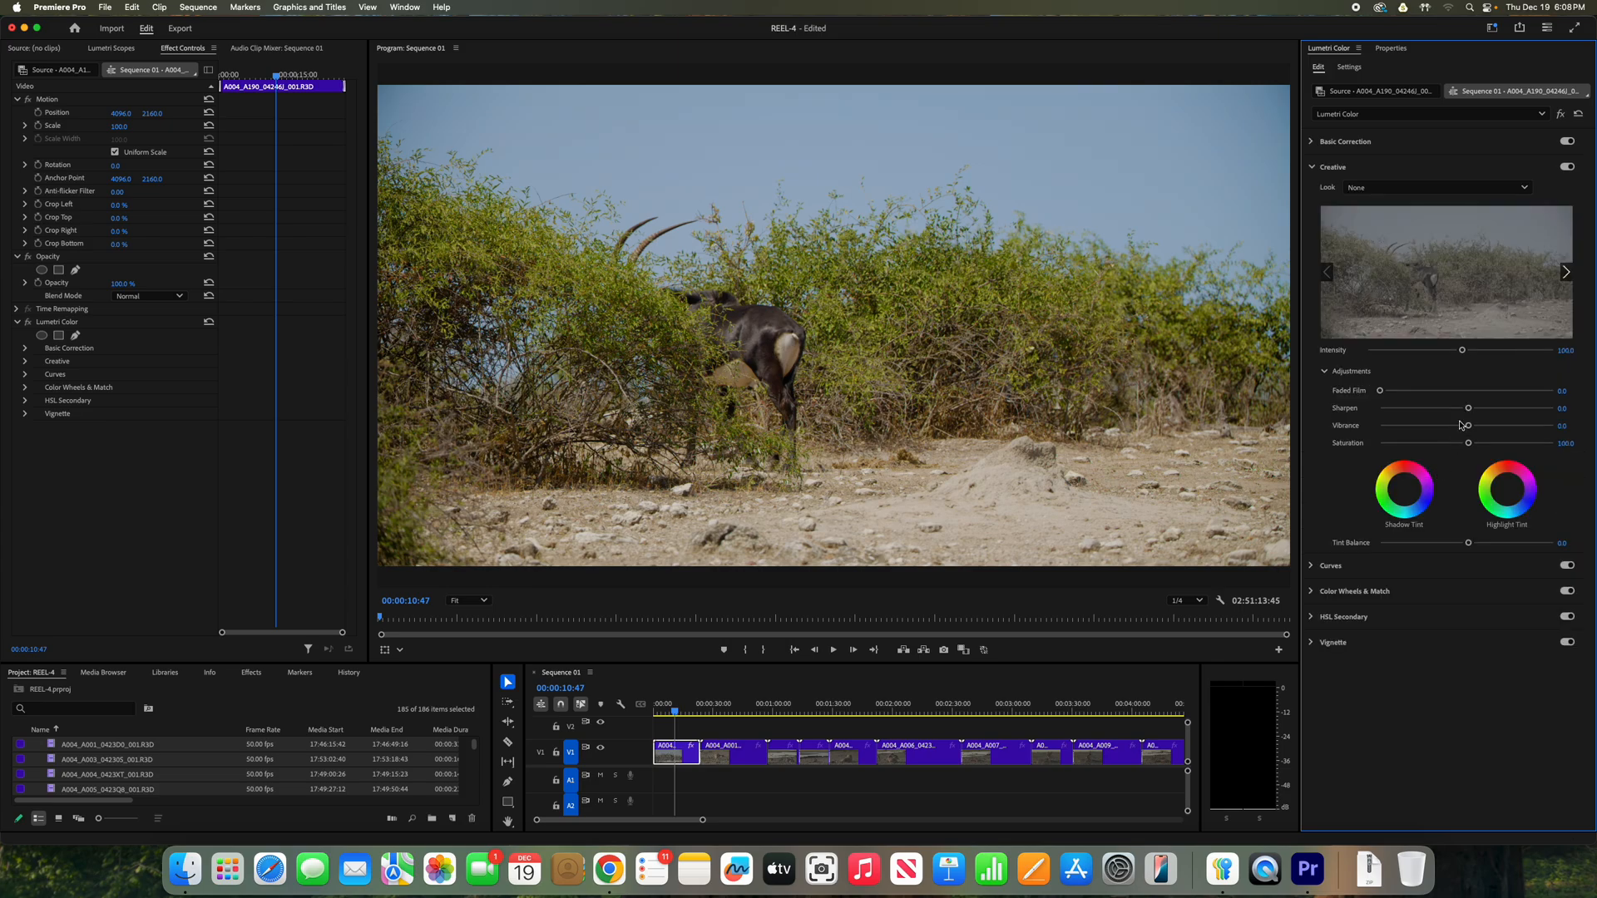
pyautogui.moveTo(1468, 425); pyautogui.dragTo(1502, 430)
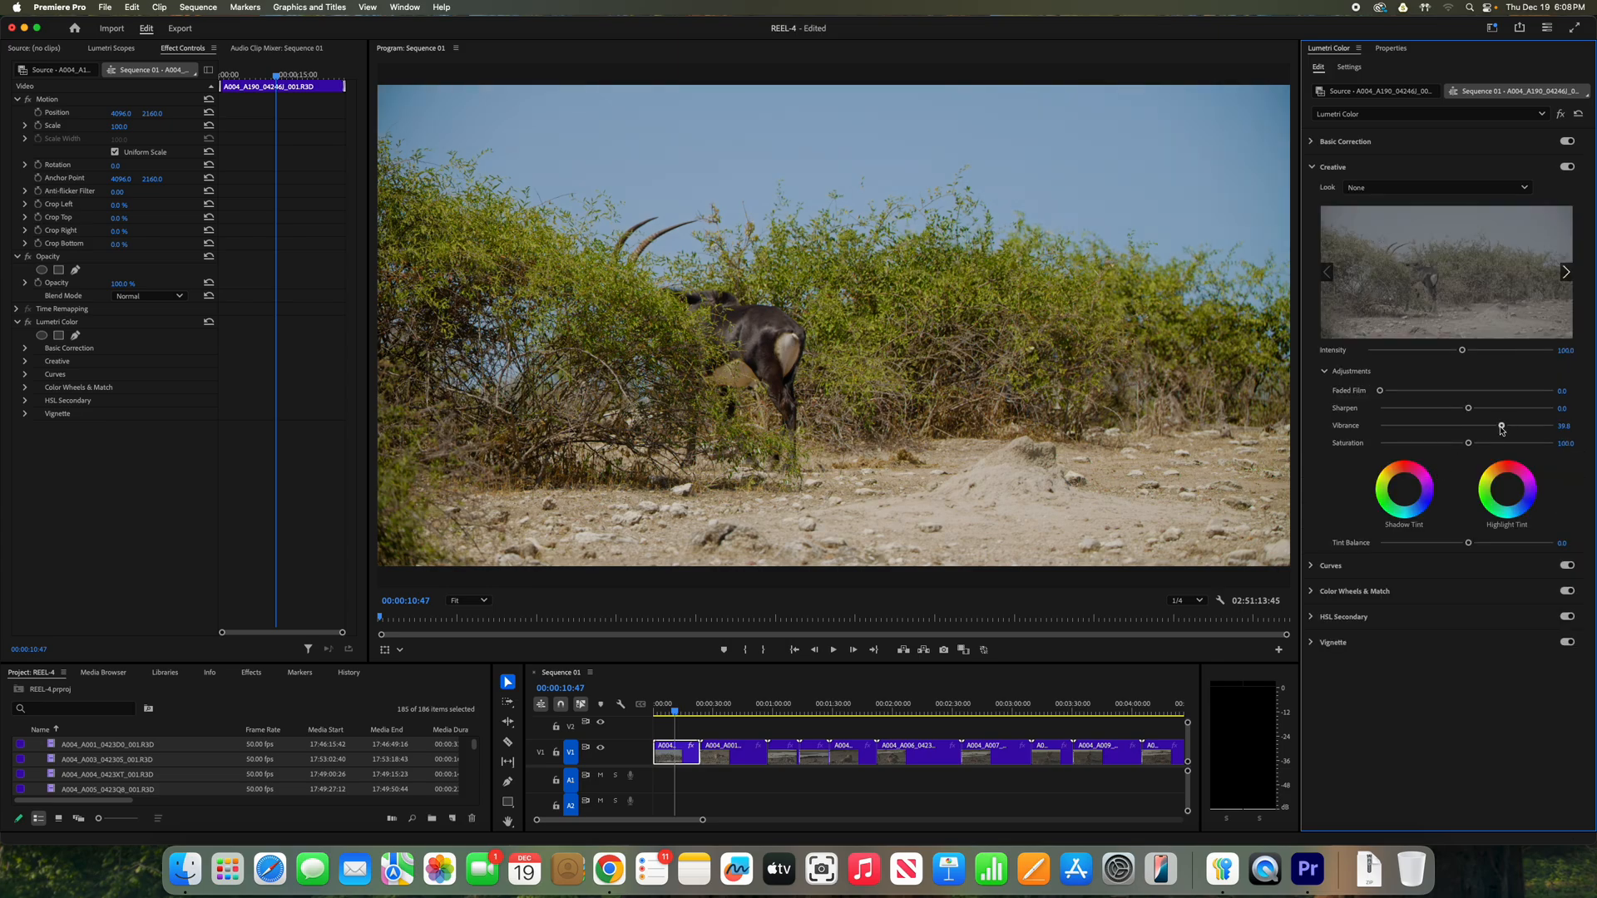
# Set the first clip's temperature to 5, exposure to about 0.2 and contrast to 150 in Basic Correction.
pyautogui.click(1403, 138)
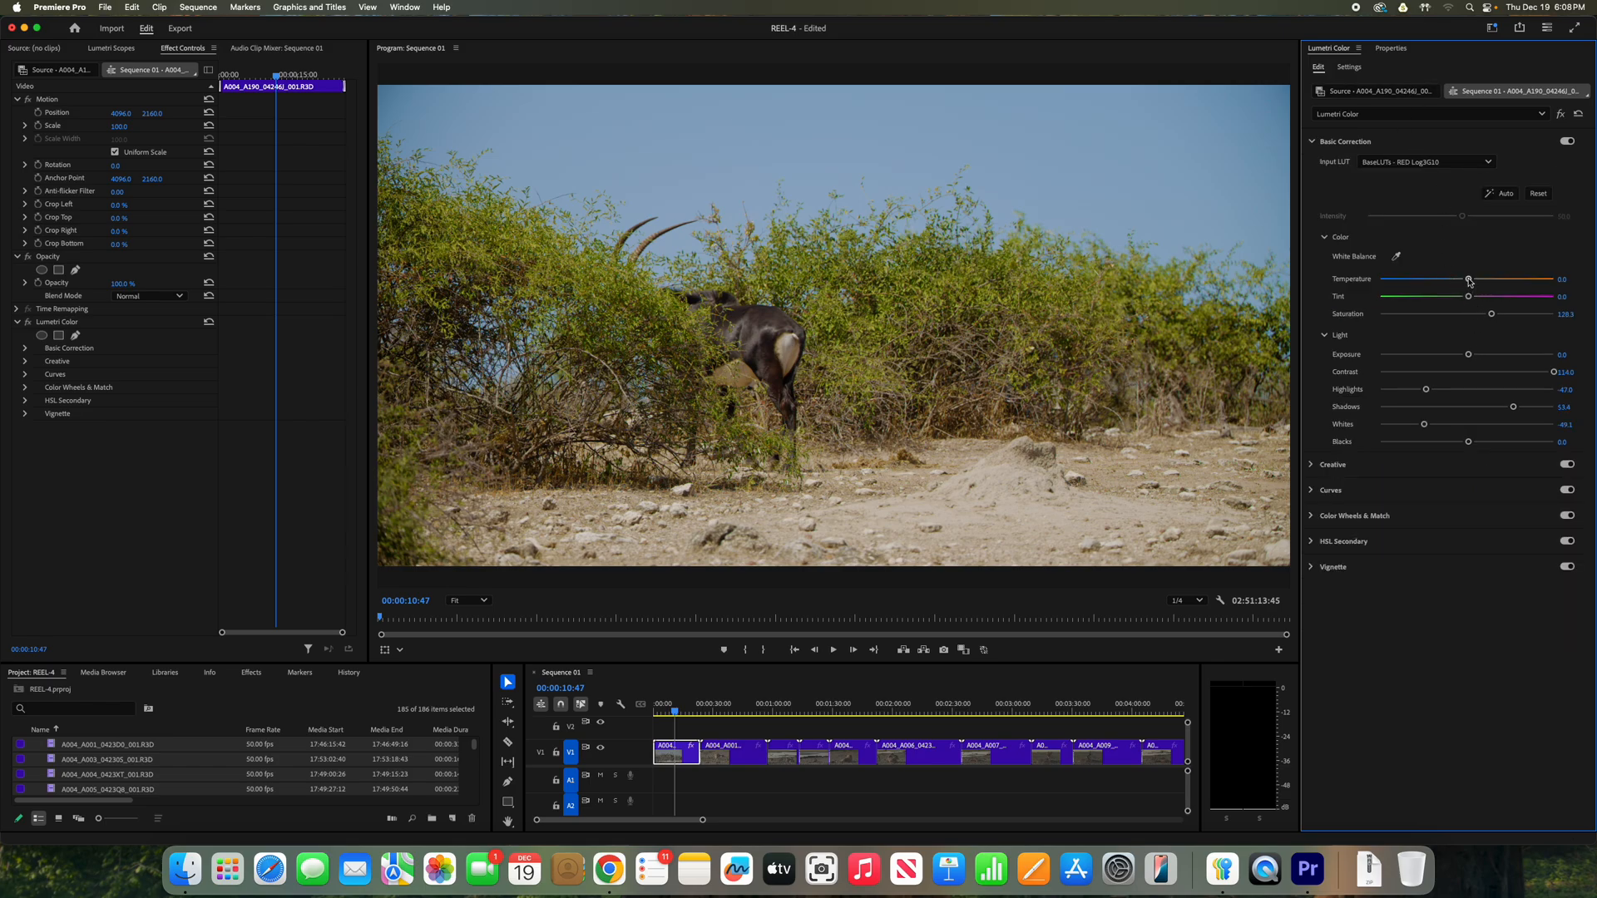
pyautogui.moveTo(1468, 281); pyautogui.dragTo(1473, 281)
pyautogui.click(1563, 279)
pyautogui.write('5')
pyautogui.press('Return')
pyautogui.moveTo(1468, 358); pyautogui.dragTo(1472, 358)
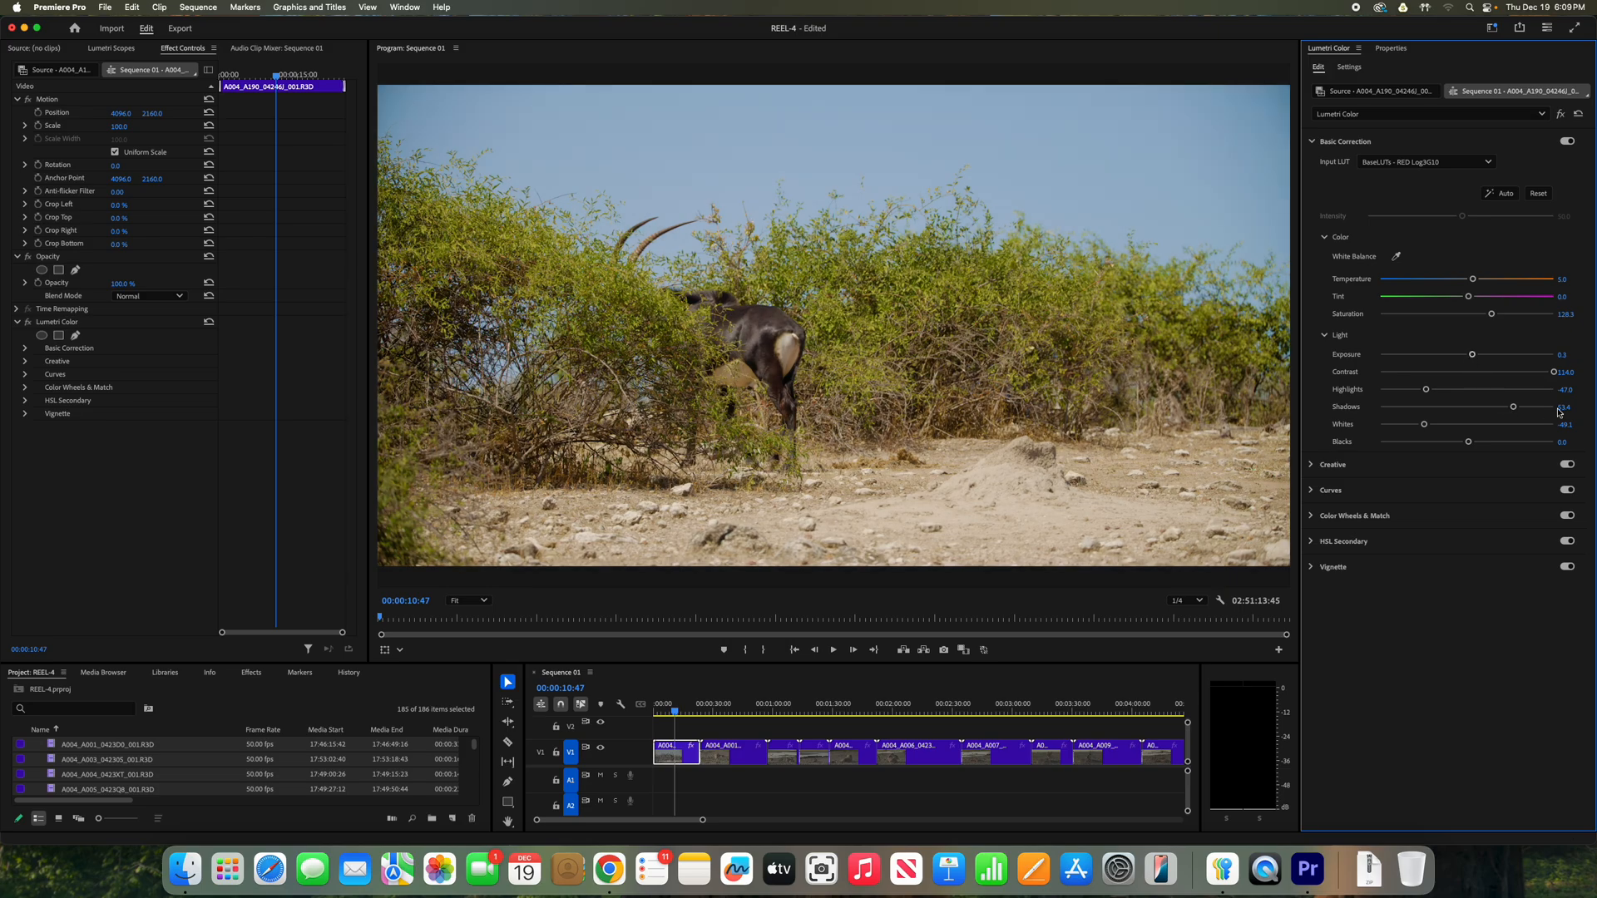
pyautogui.moveTo(1565, 373); pyautogui.dragTo(1584, 372)
# Scrub the graded first clip back to about 4 seconds and display its Creative adjustments.
pyautogui.click(673, 715)
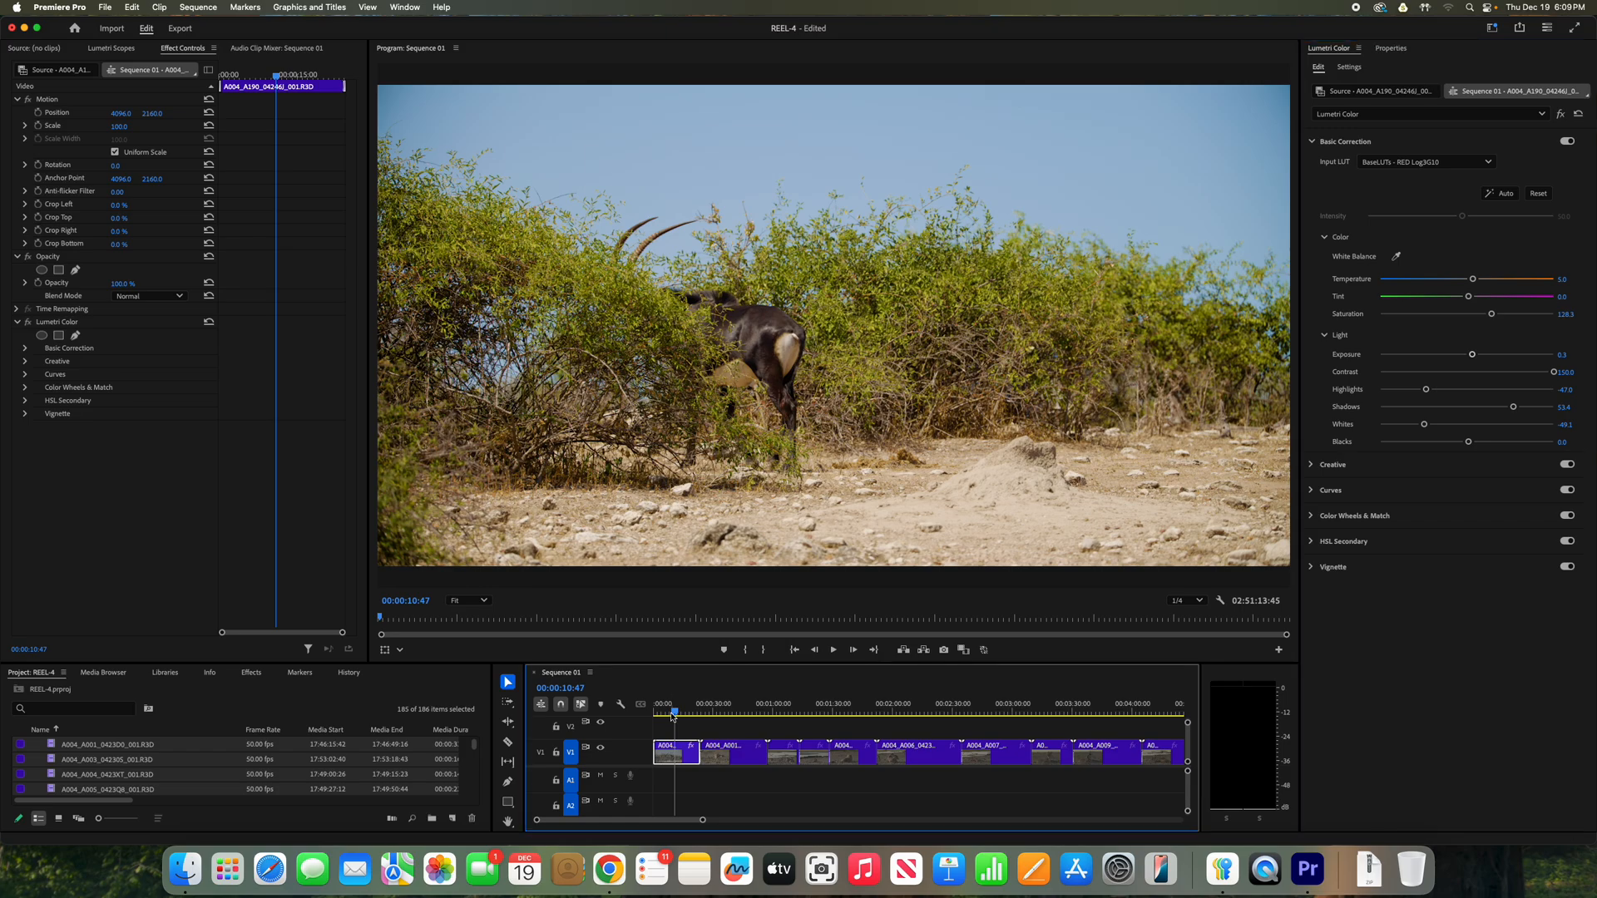
pyautogui.moveTo(672, 715); pyautogui.dragTo(663, 712)
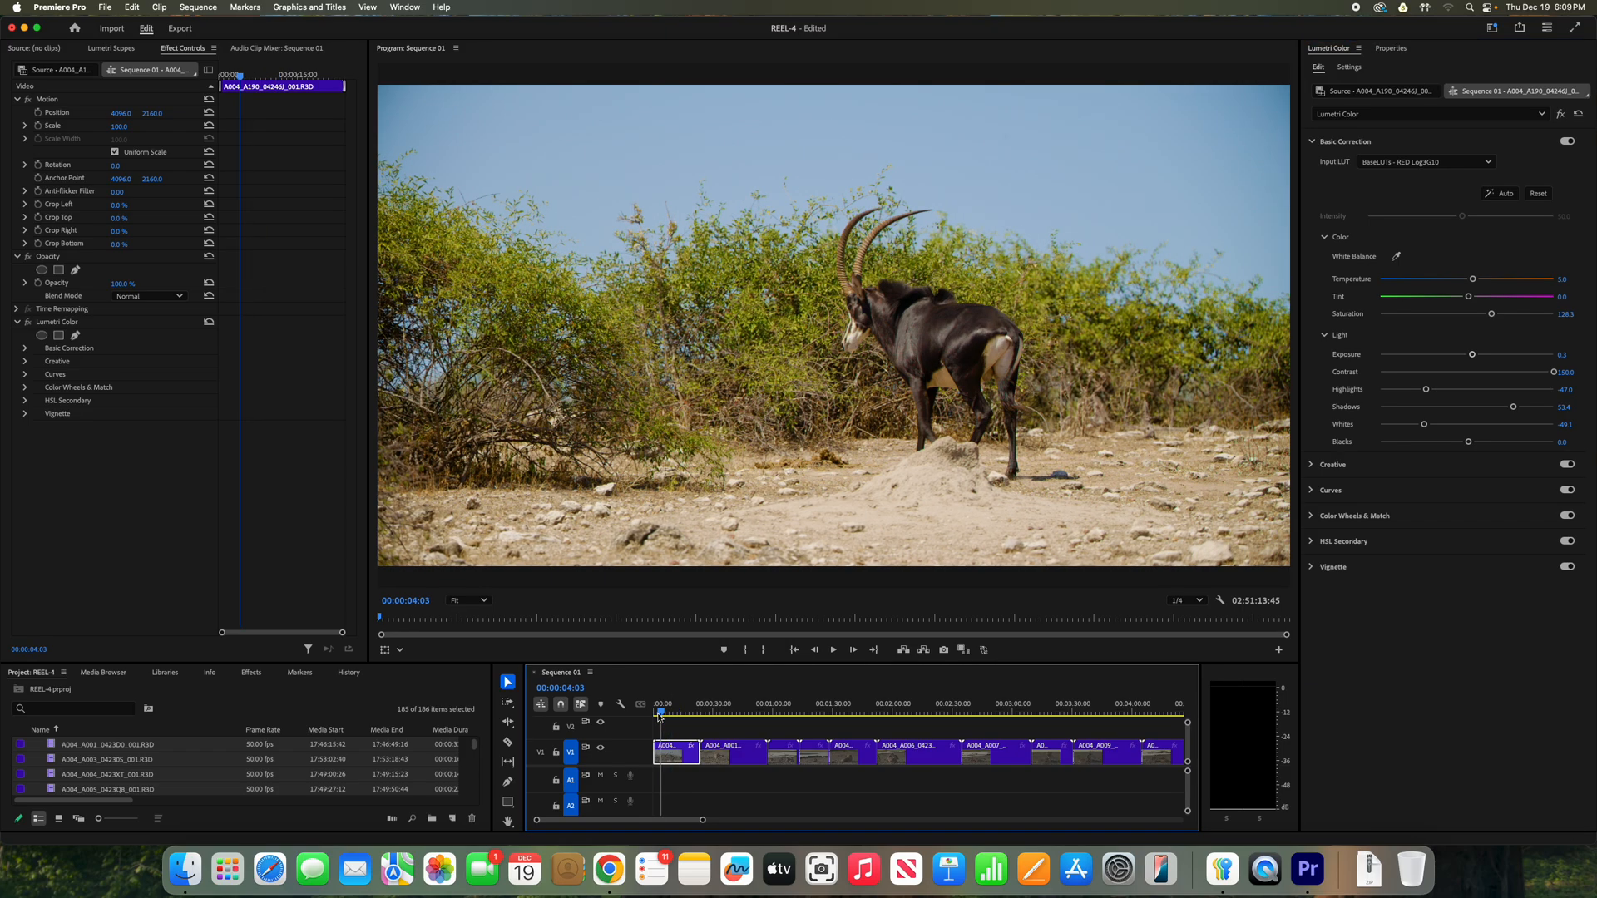
pyautogui.click(1394, 469)
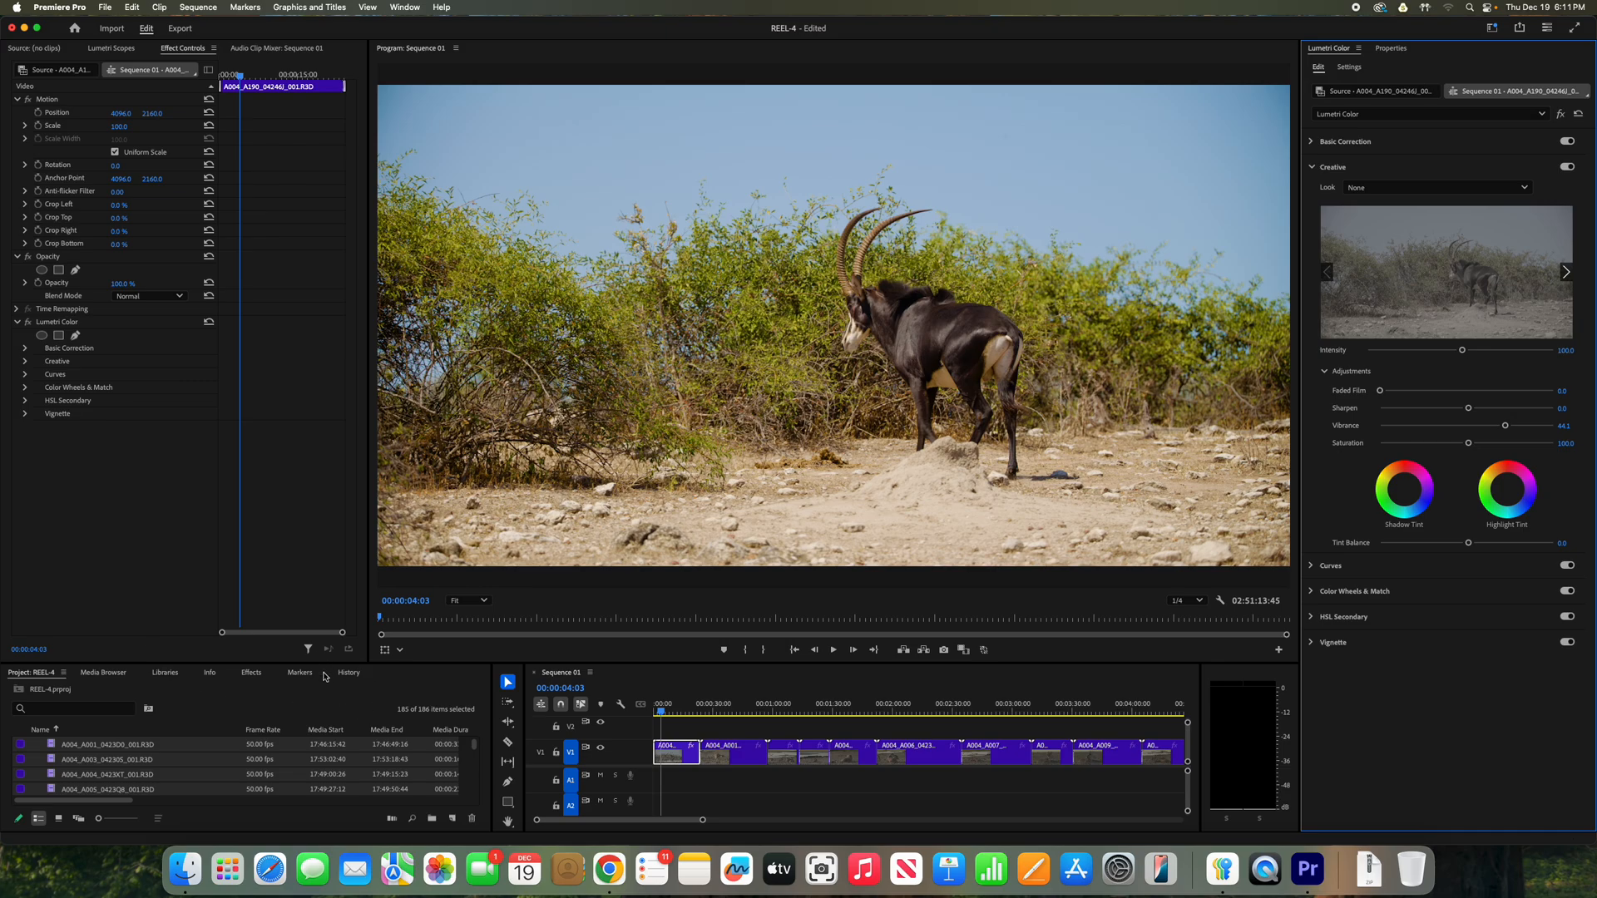
# List the Video Transitions categories in the effects browser and enlarge the browser area so the whole list fits.
pyautogui.click(251, 674)
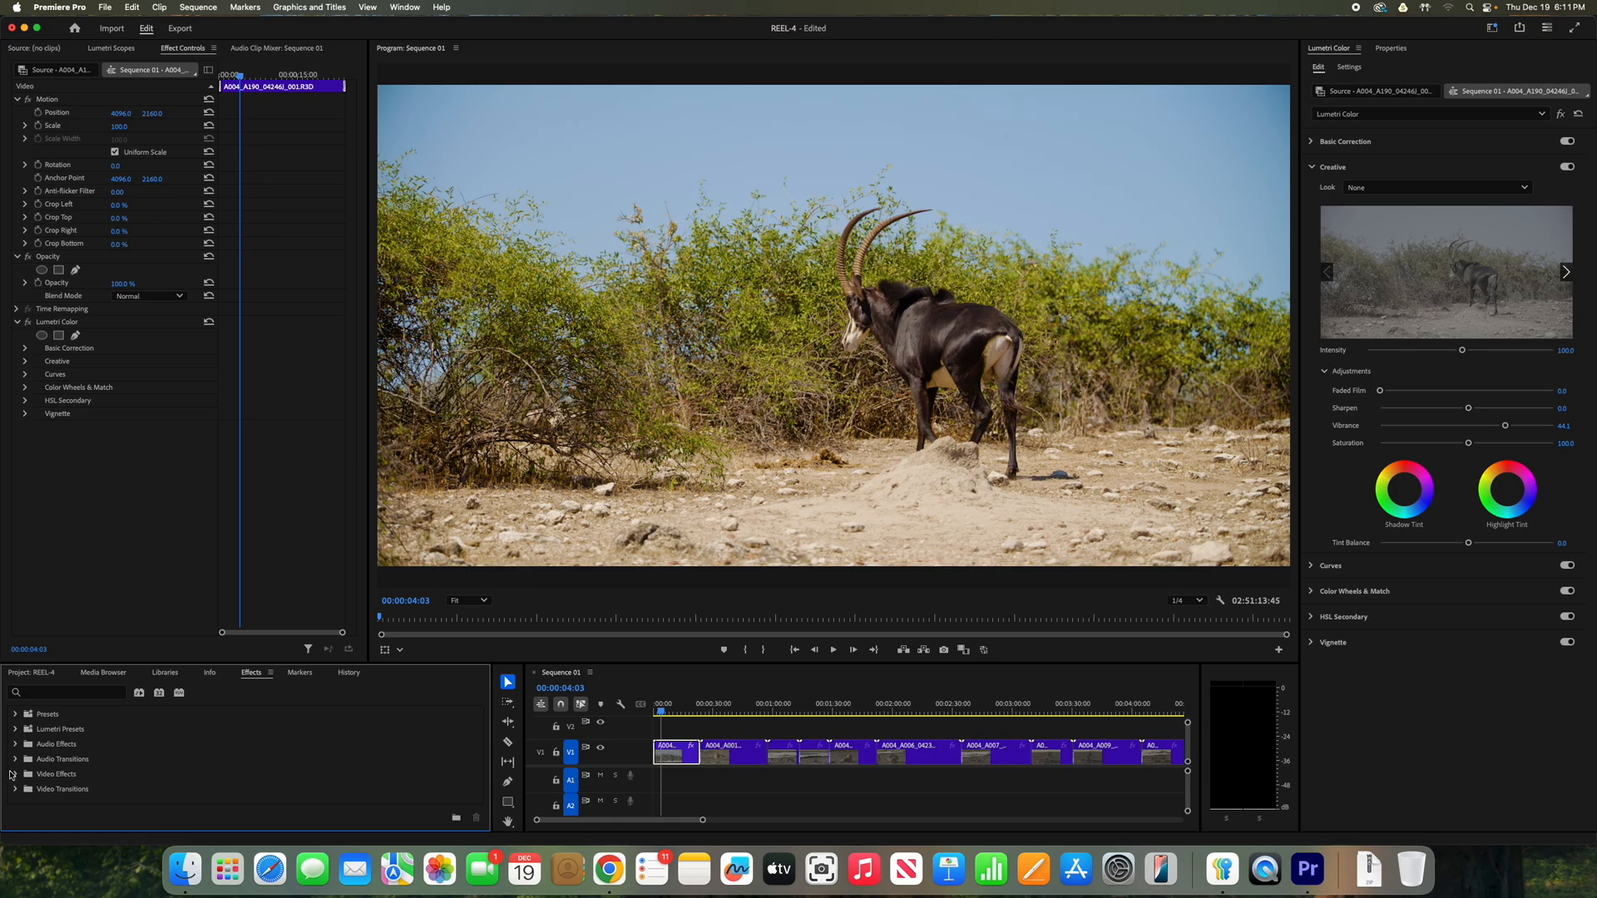
pyautogui.click(16, 788)
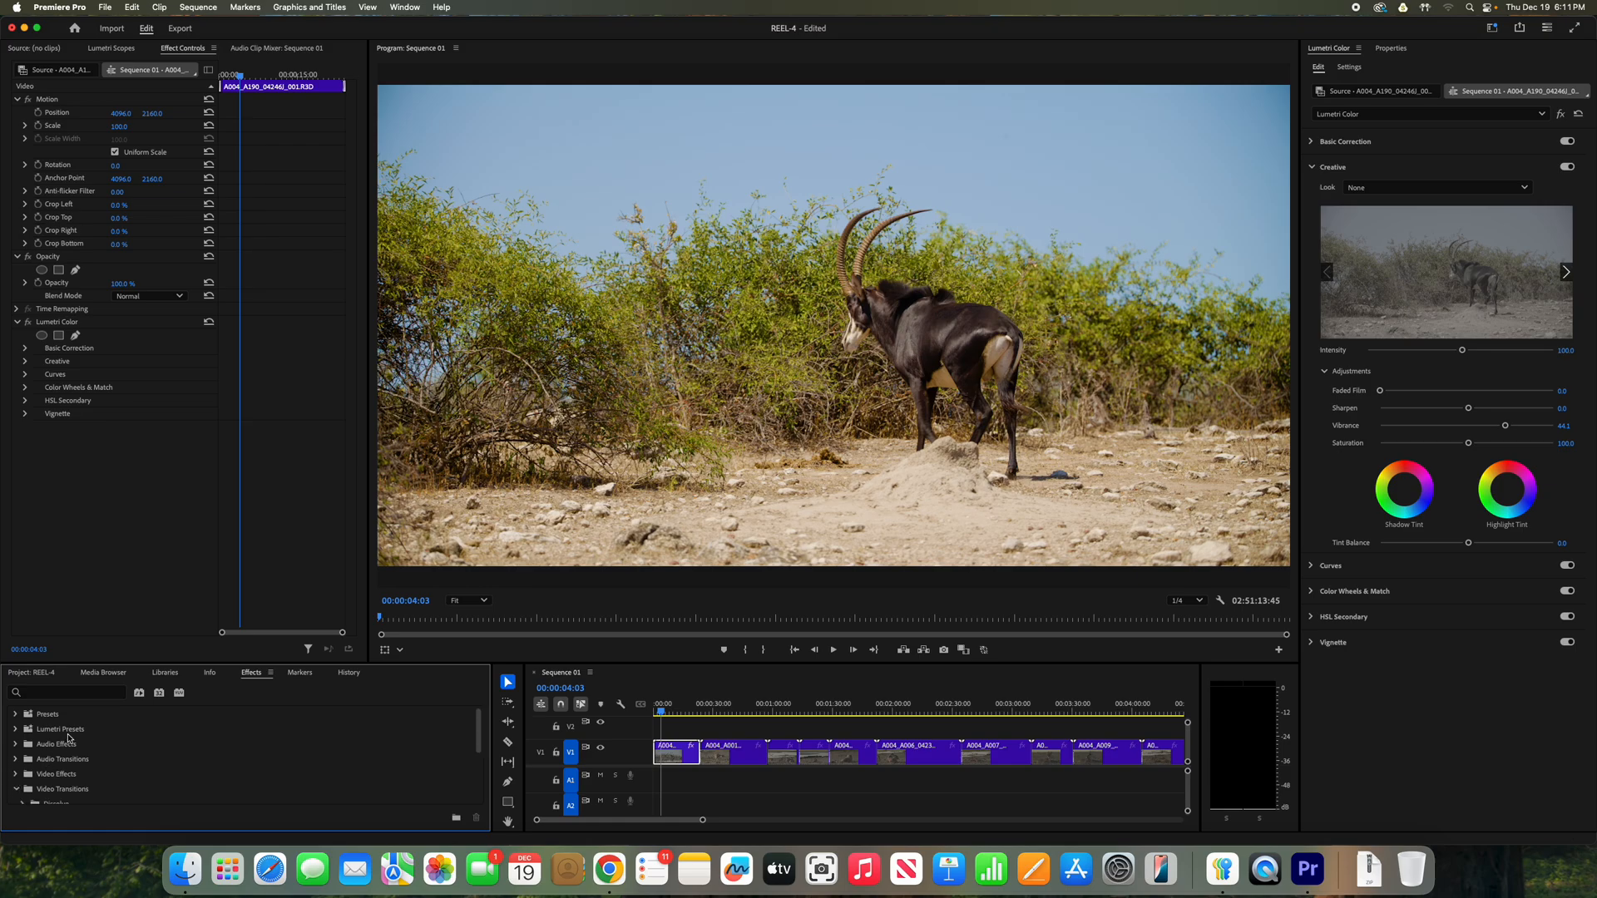
pyautogui.scroll(-3, 68, 736)
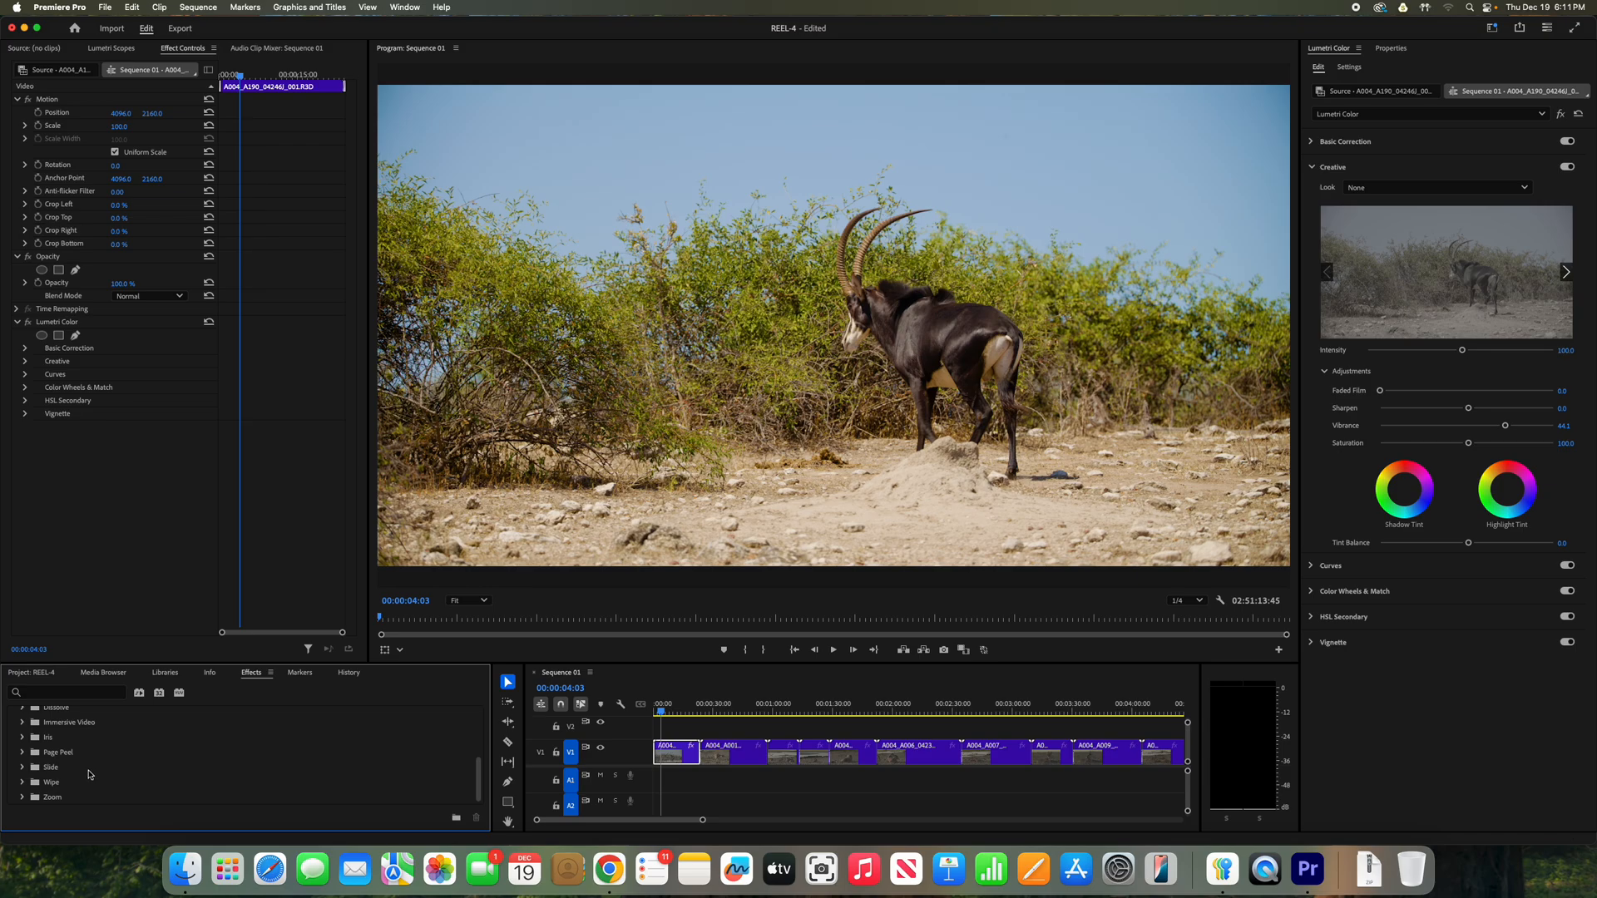
pyautogui.scroll(3, 89, 774)
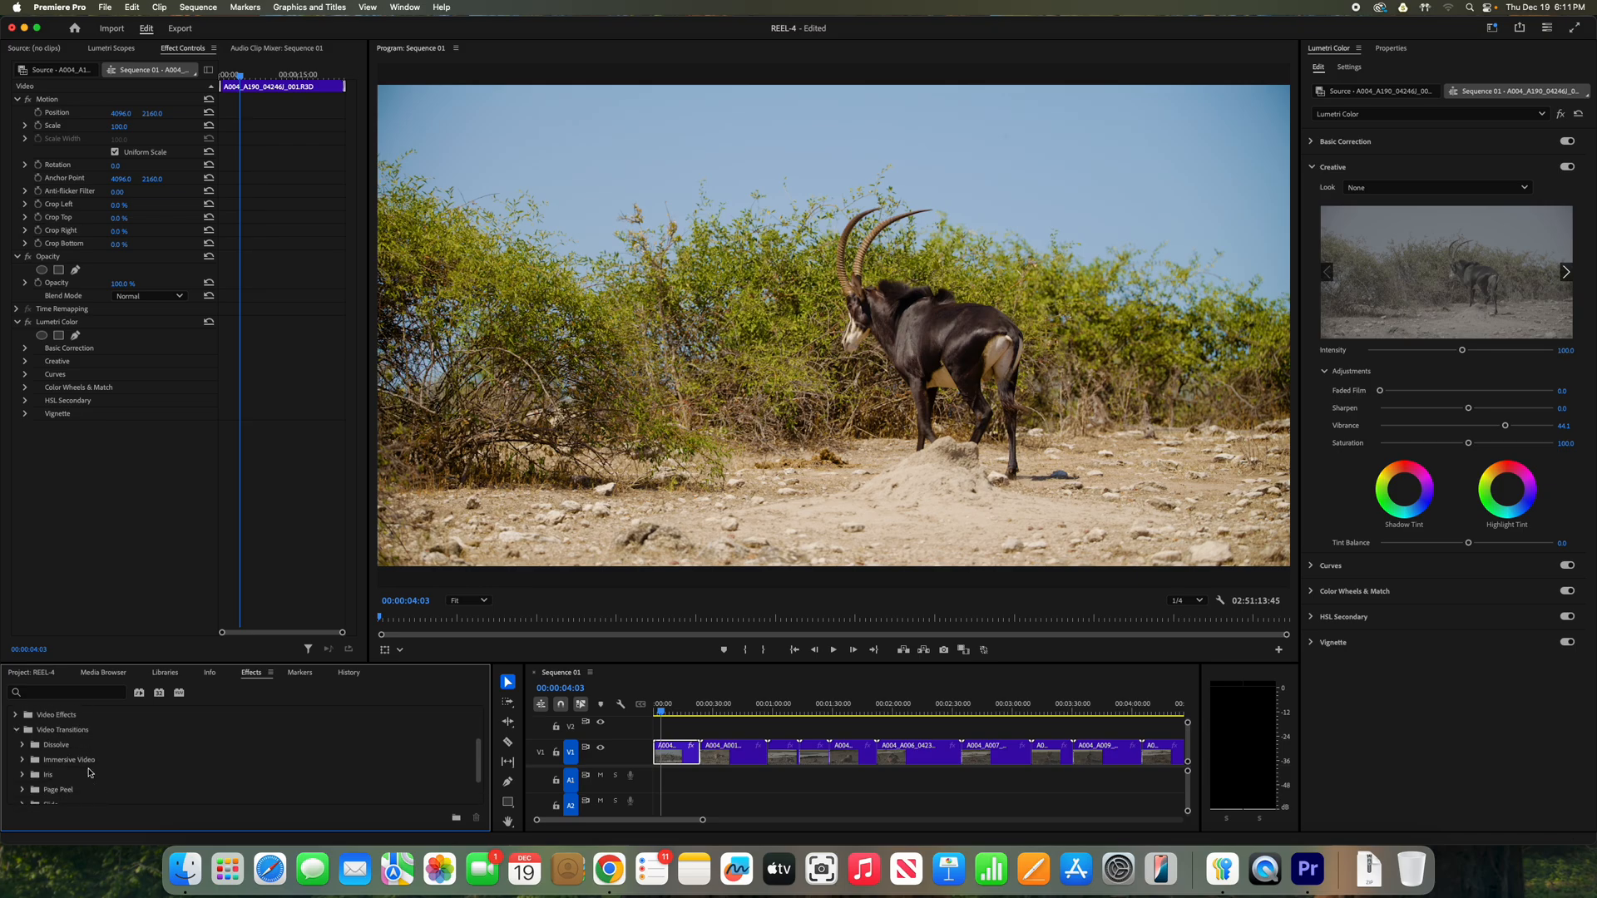
pyautogui.scroll(-3, 89, 774)
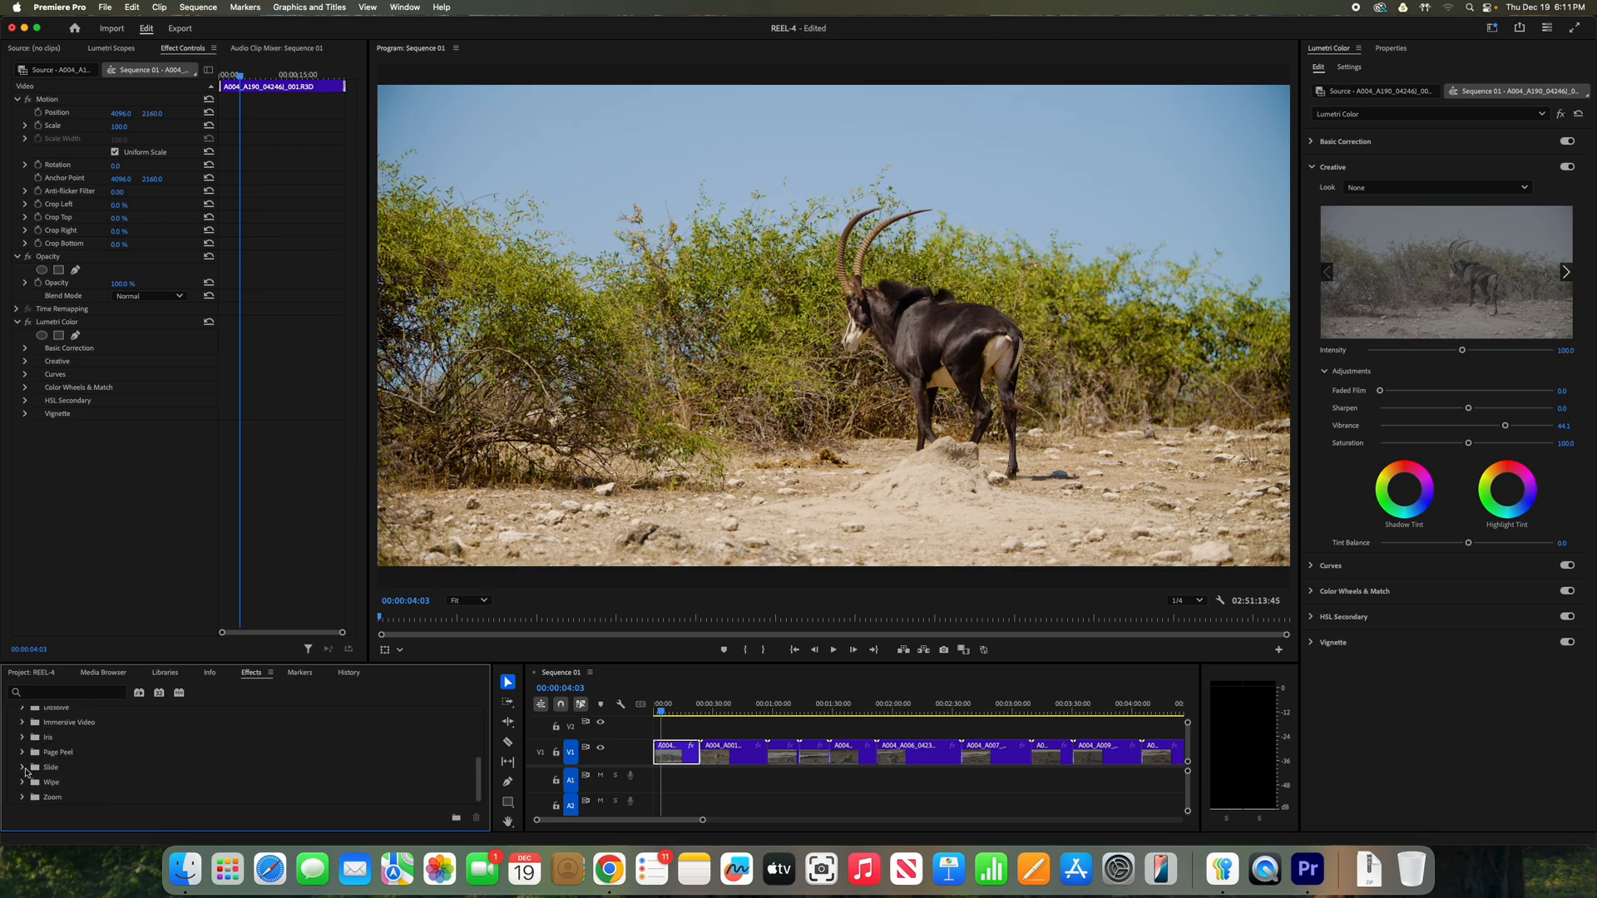
pyautogui.scroll(1, 100, 791)
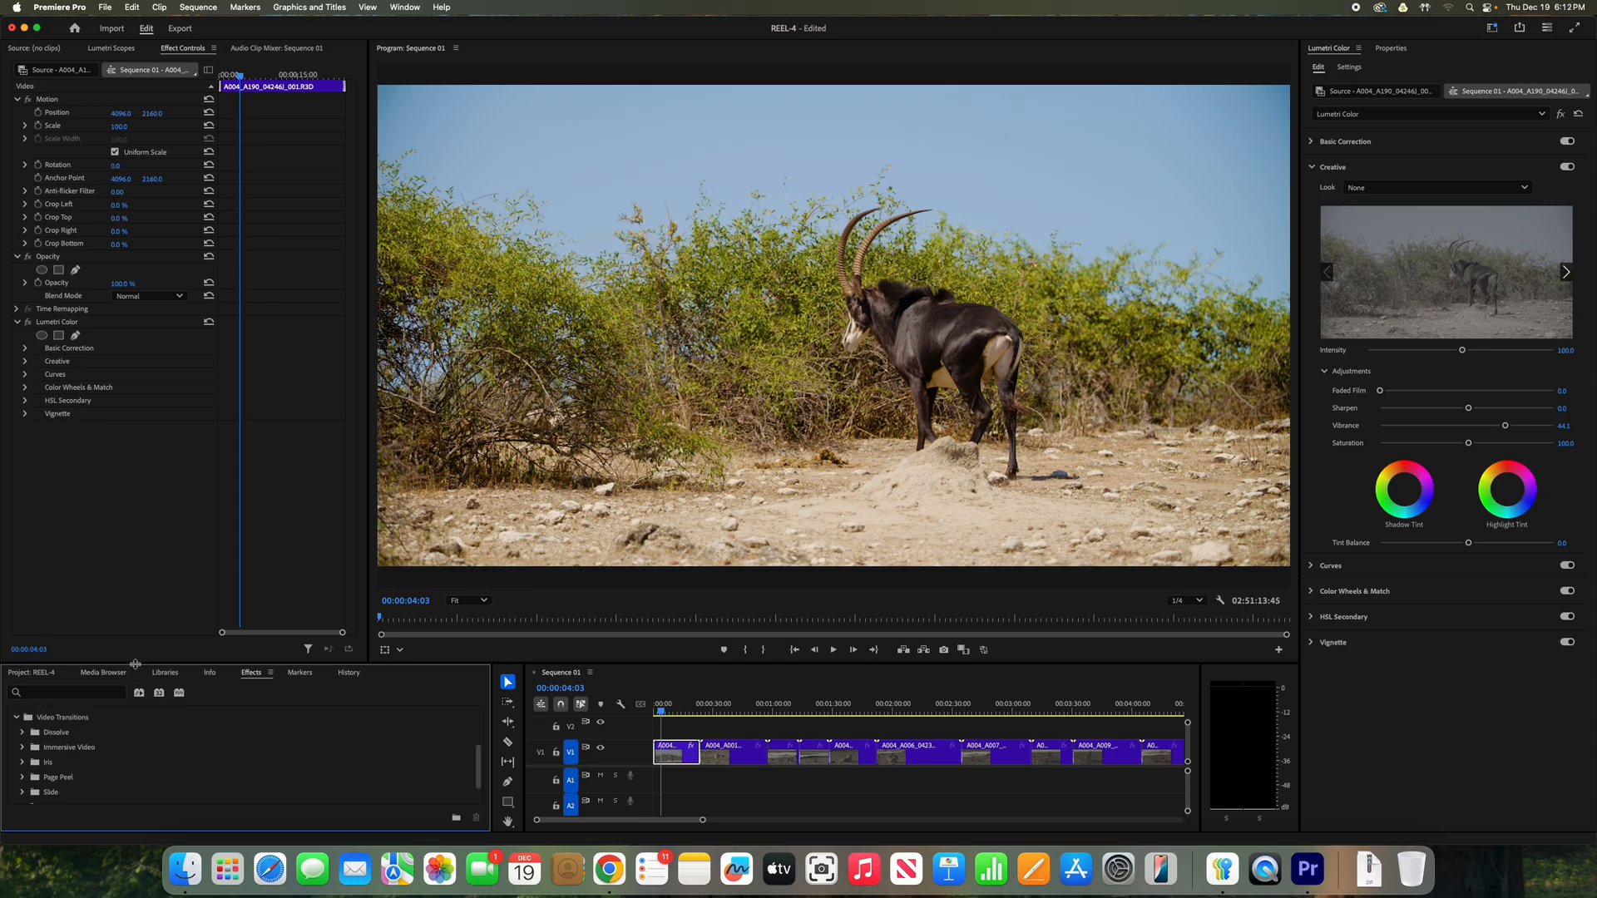
pyautogui.moveTo(139, 663); pyautogui.dragTo(148, 551)
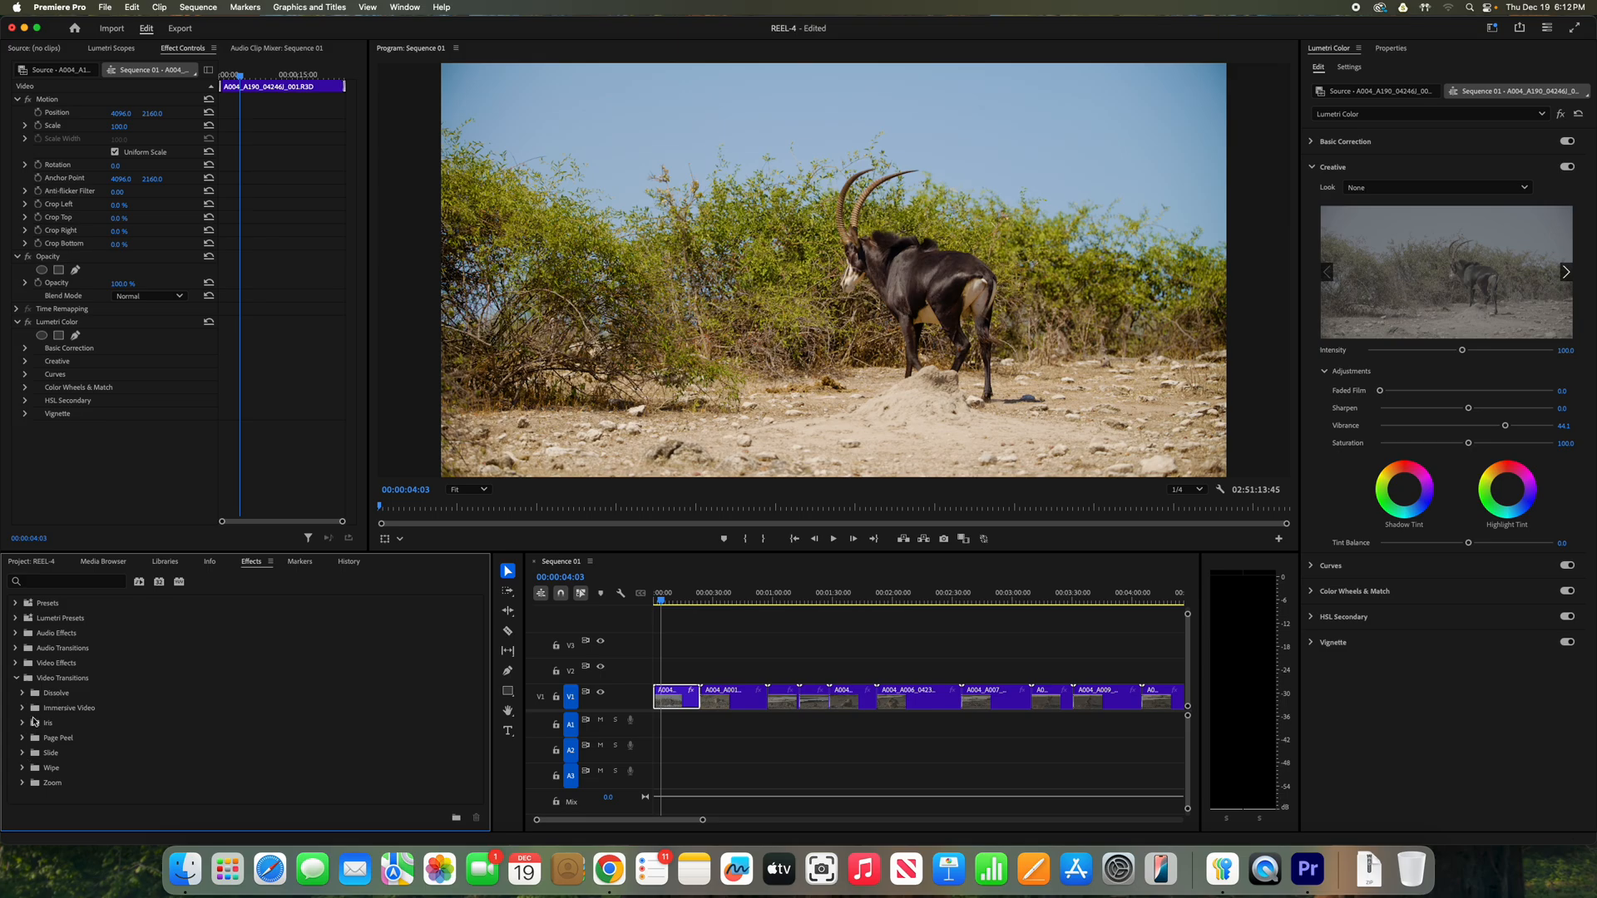
# Apply the FilmConvert Nitrate film emulation effect to the first clip and turn off its film stock emulation.
pyautogui.click(16, 678)
pyautogui.click(16, 663)
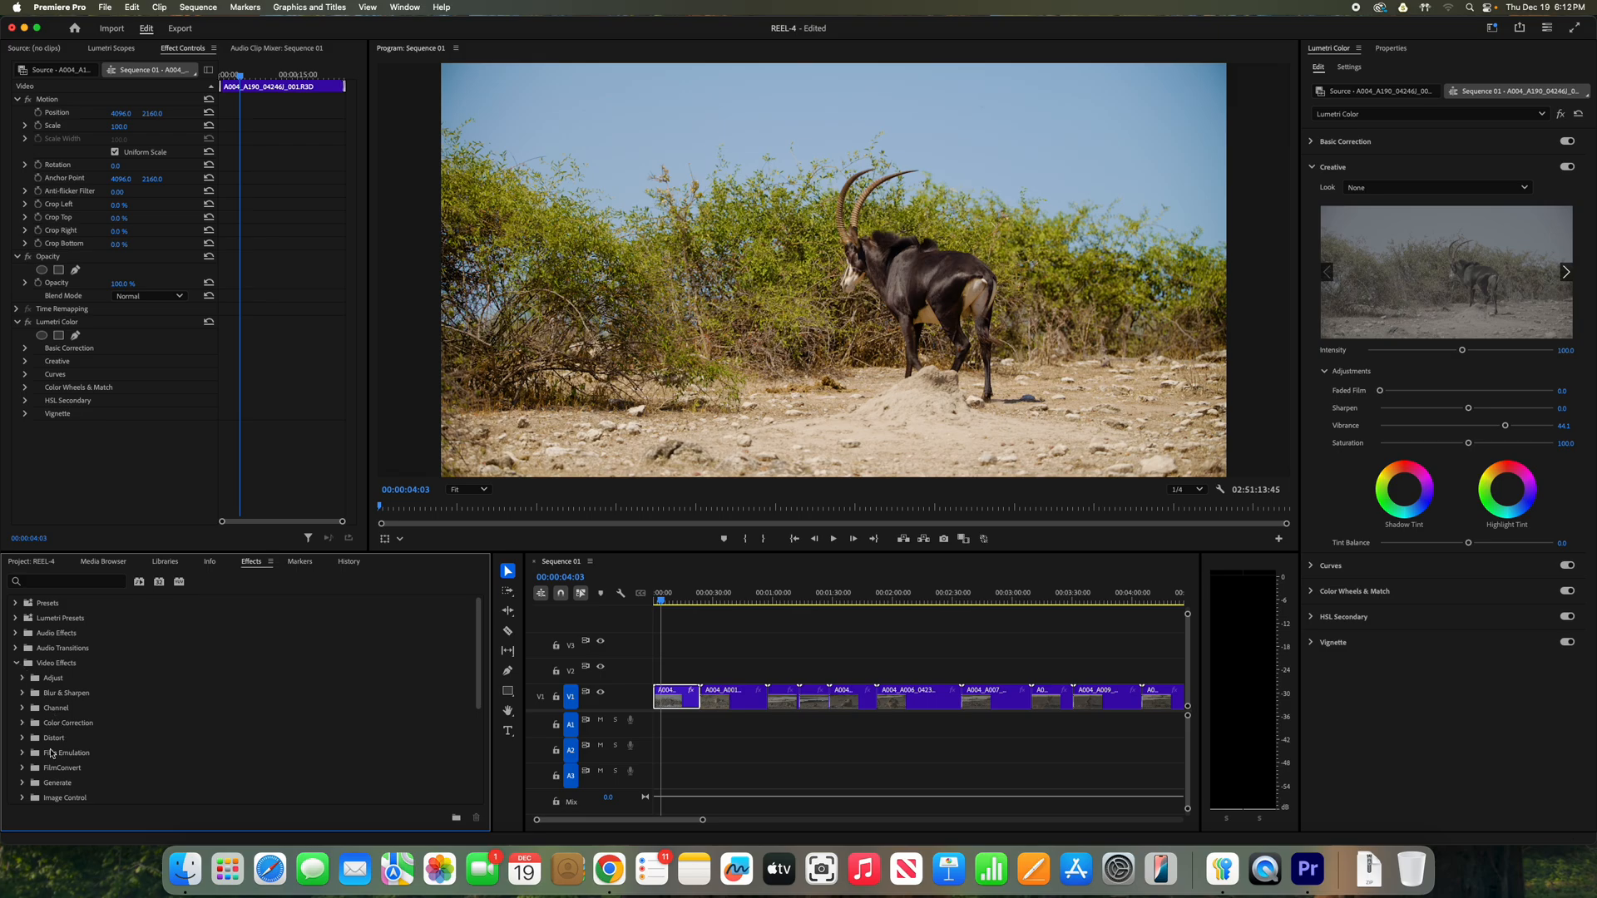
pyautogui.click(23, 752)
pyautogui.moveTo(71, 767); pyautogui.dragTo(672, 701)
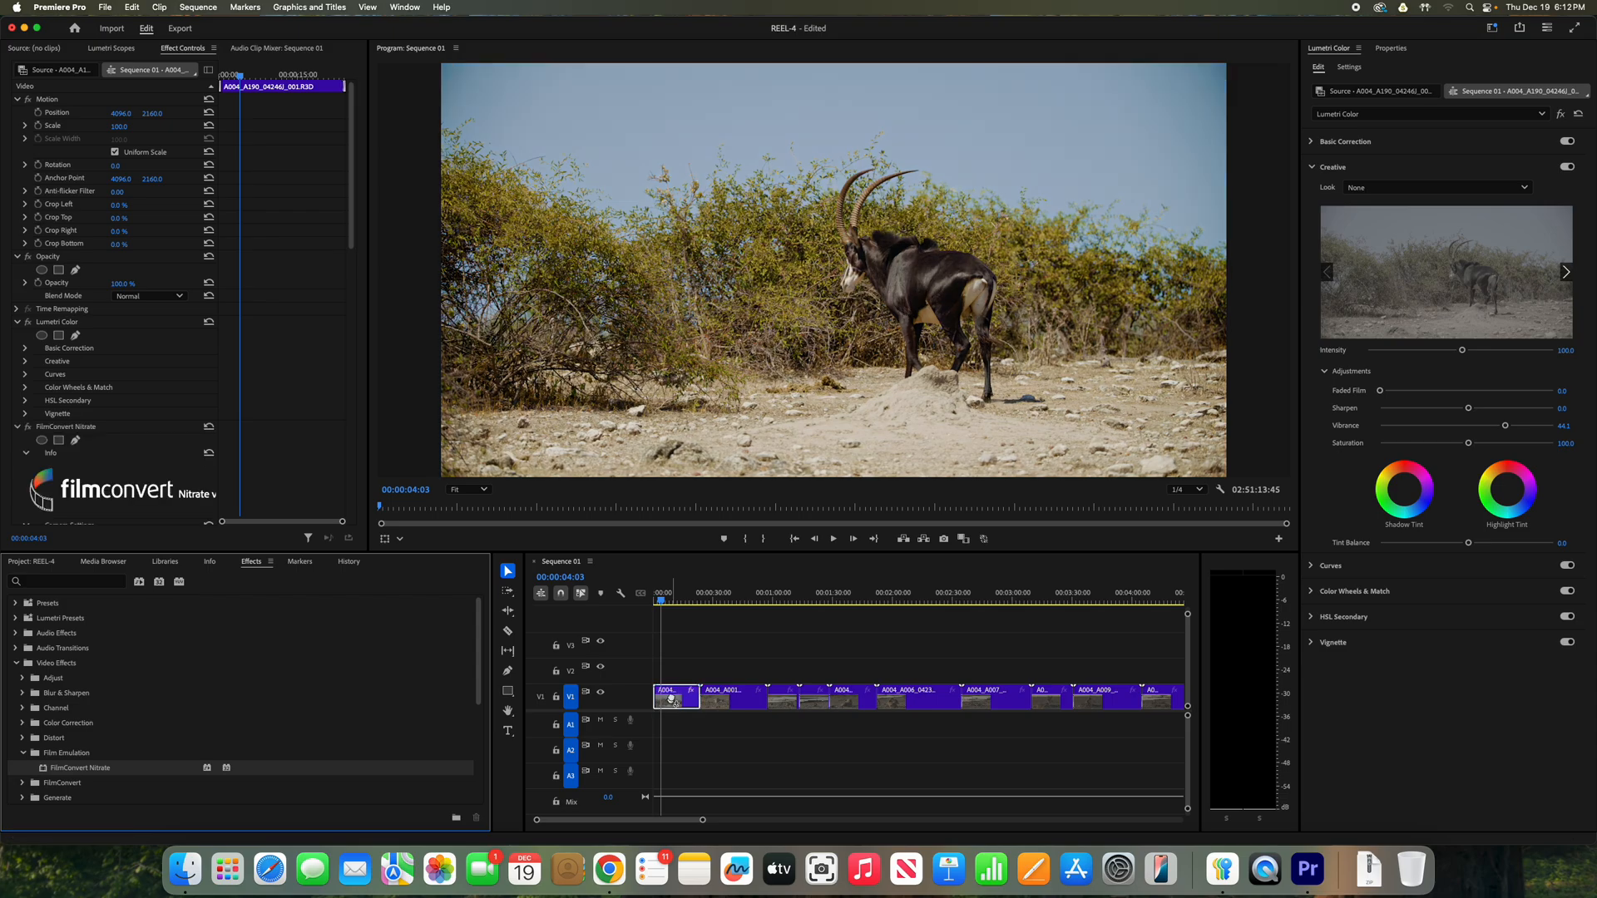
pyautogui.moveTo(349, 240); pyautogui.dragTo(221, 372)
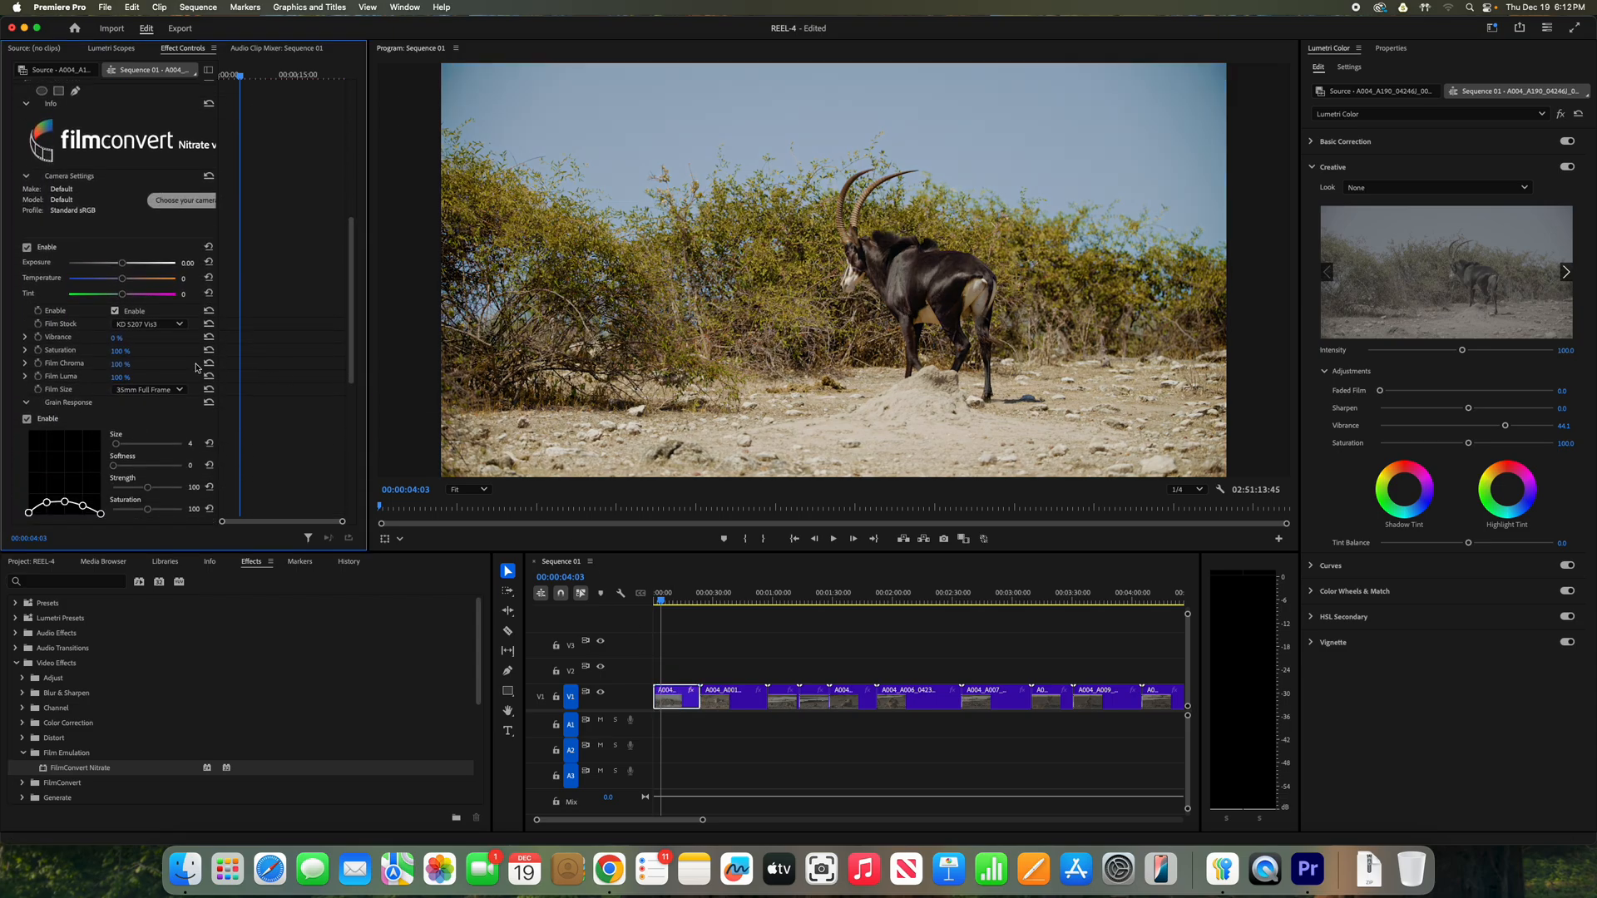
pyautogui.click(115, 311)
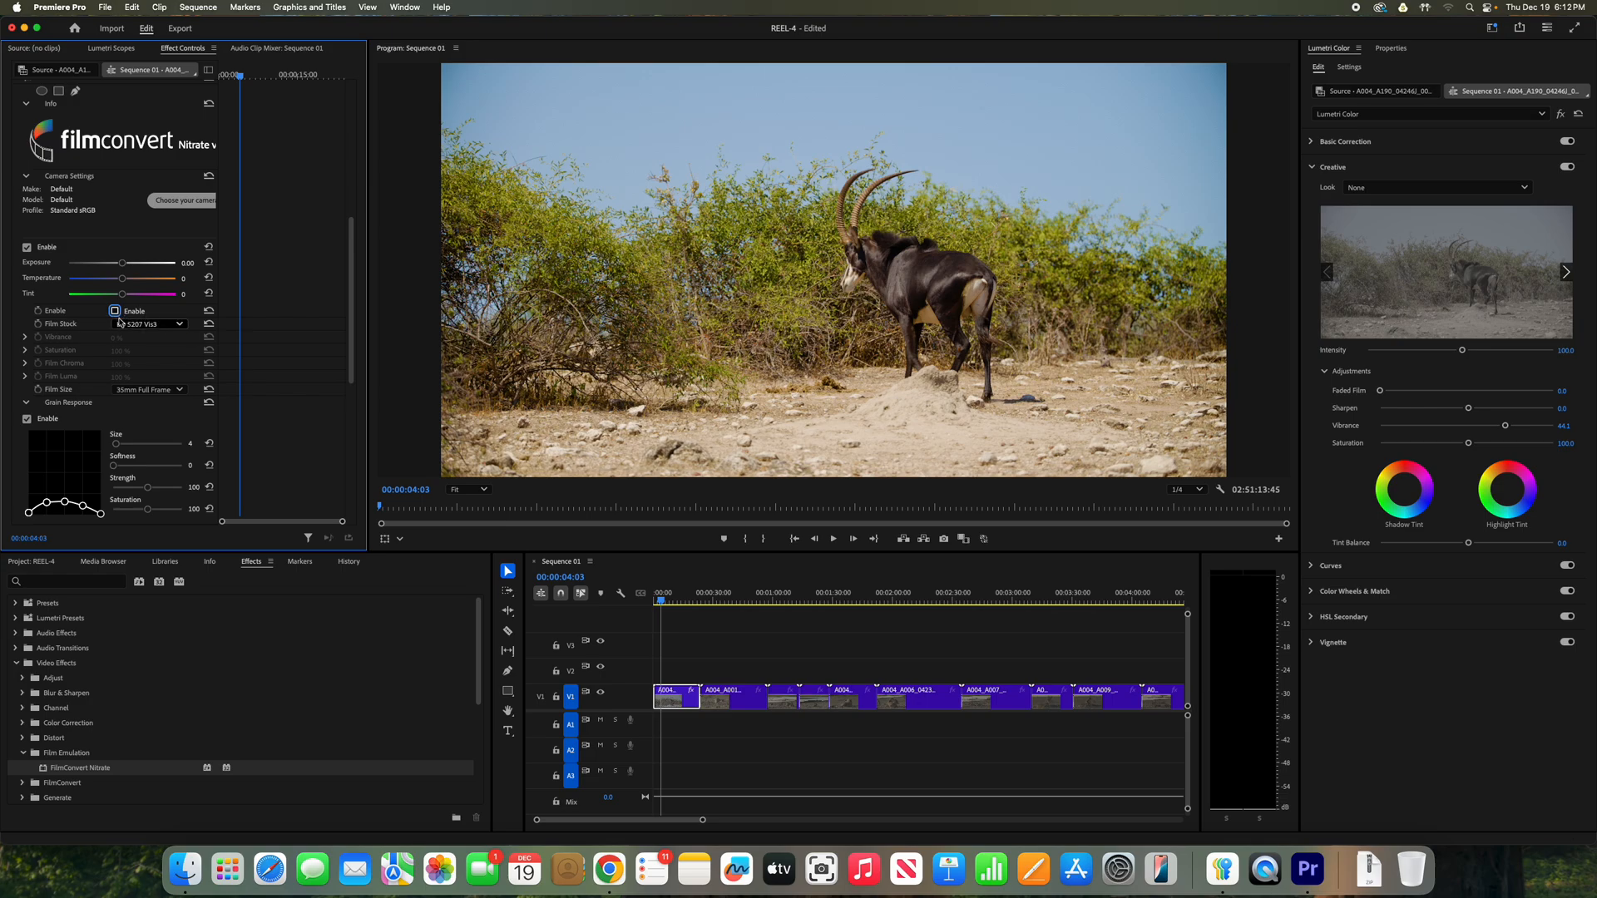
# Enable halation in FilmConvert Nitrate, inspect the halation alone along with its settings, and restore the full image.
pyautogui.scroll(-1, 356, 335)
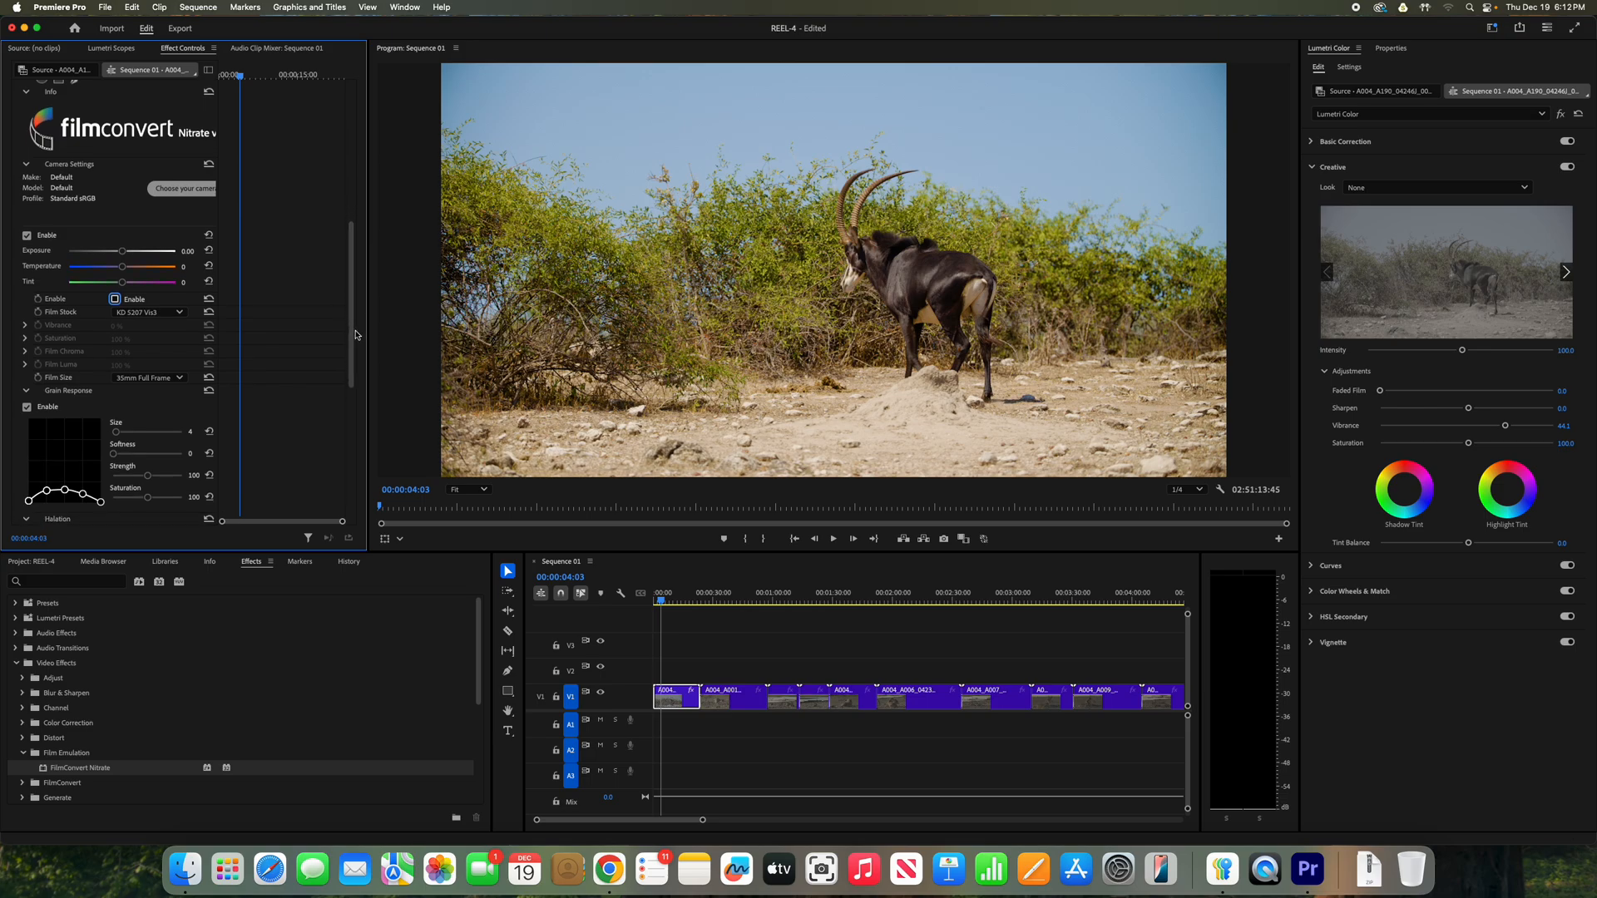
pyautogui.scroll(-10, 356, 334)
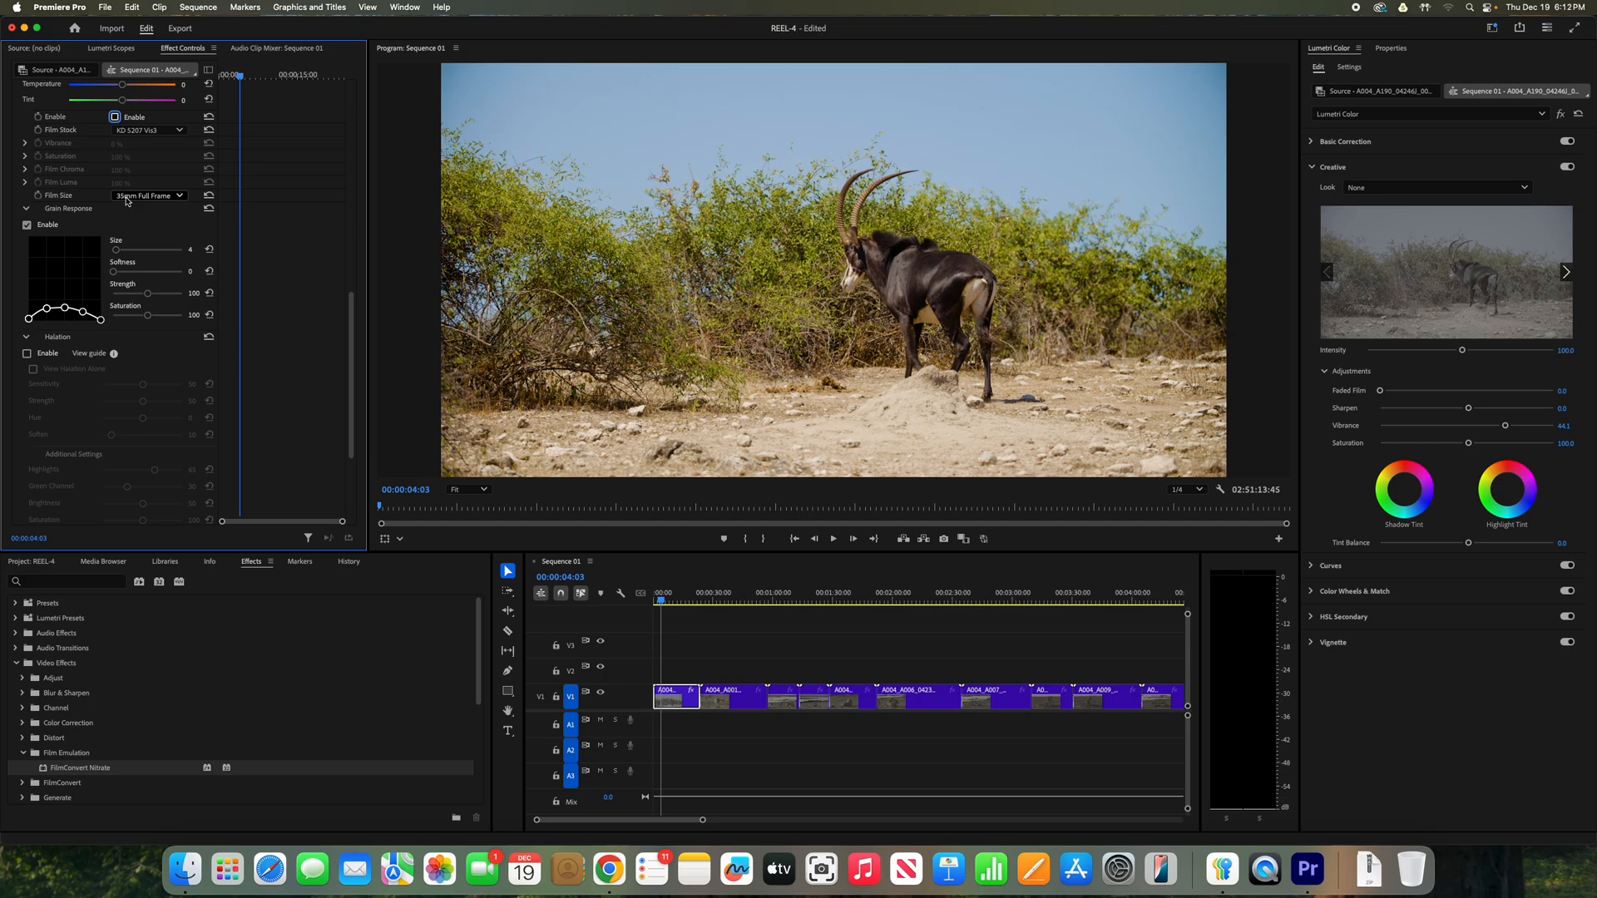
pyautogui.moveTo(349, 326)
pyautogui.mouseDown()
pyautogui.moveTo(354, 289)
pyautogui.moveTo(331, 320)
pyautogui.mouseUp()
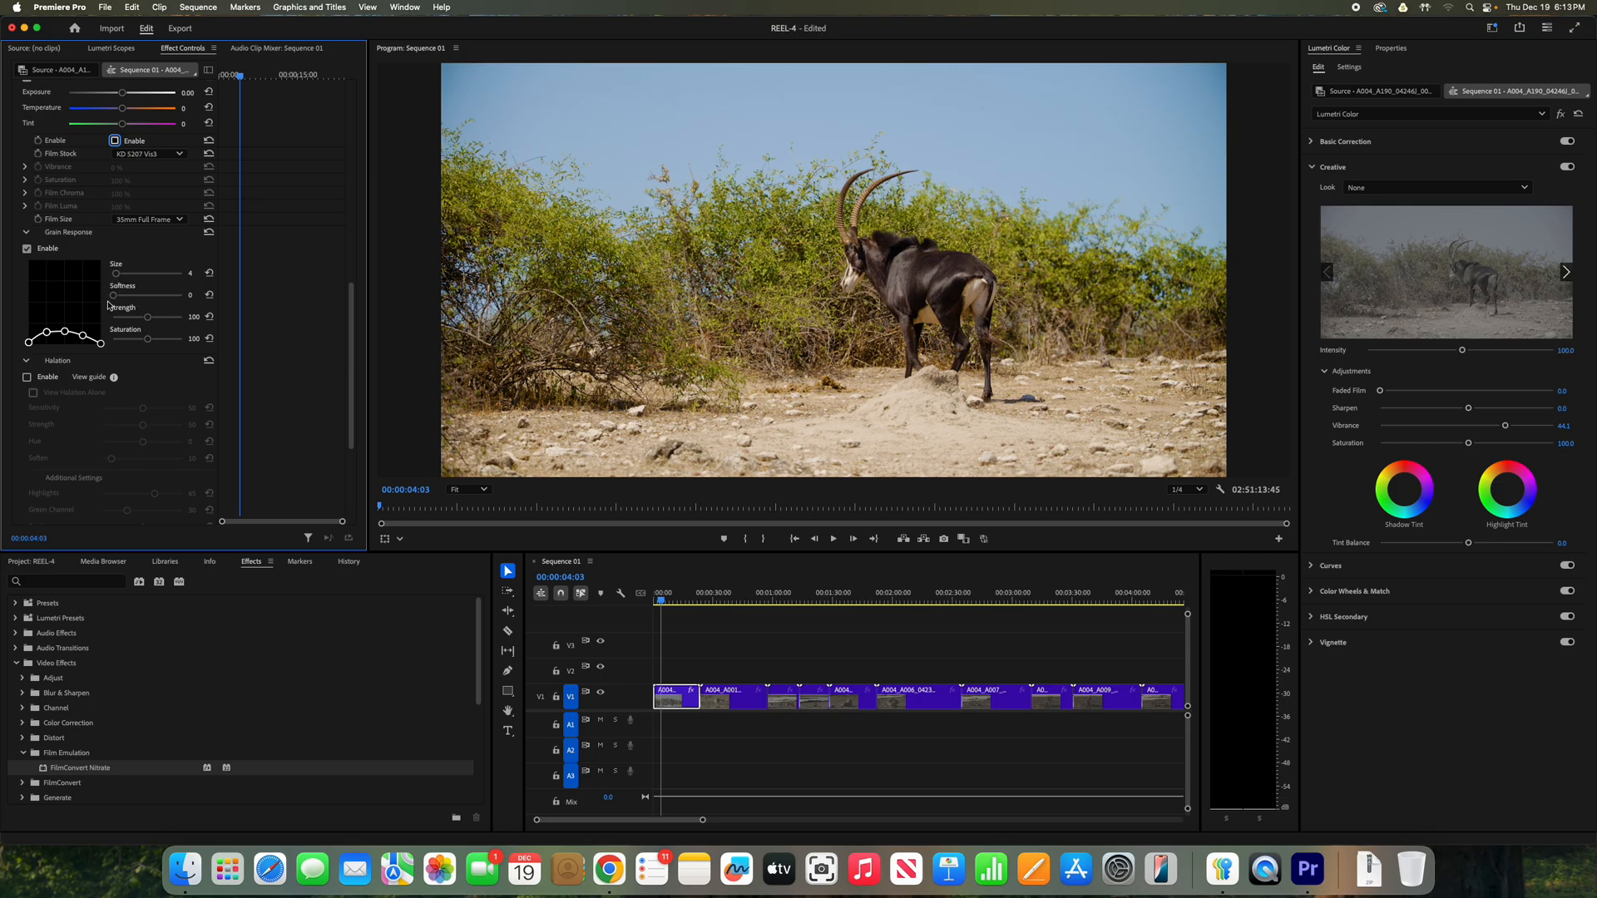
pyautogui.click(27, 378)
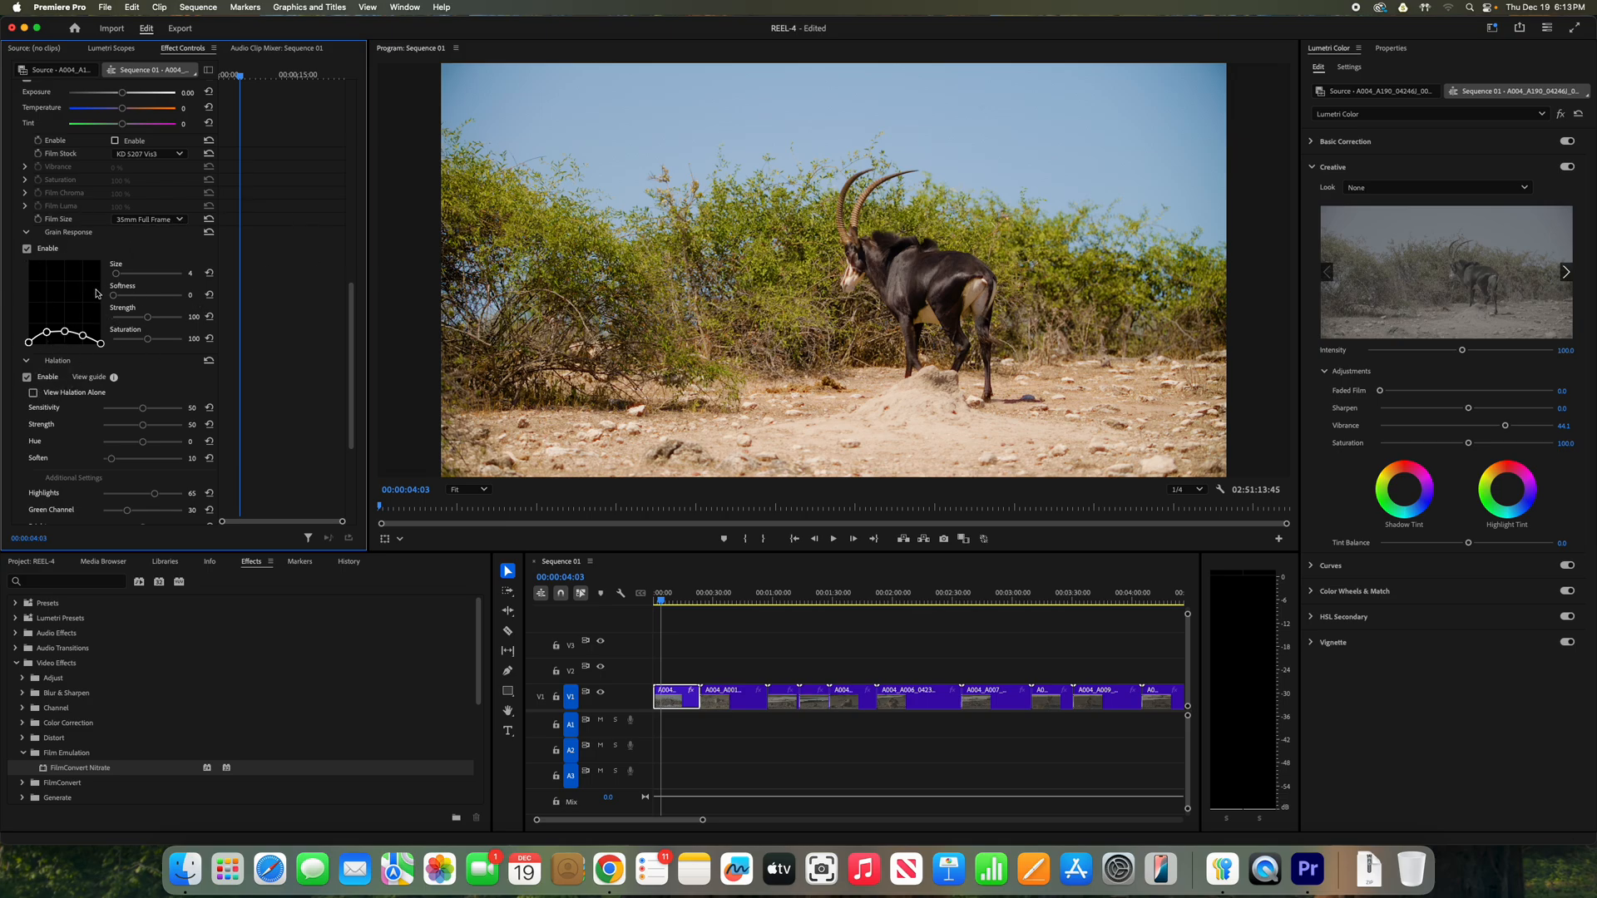
pyautogui.click(33, 393)
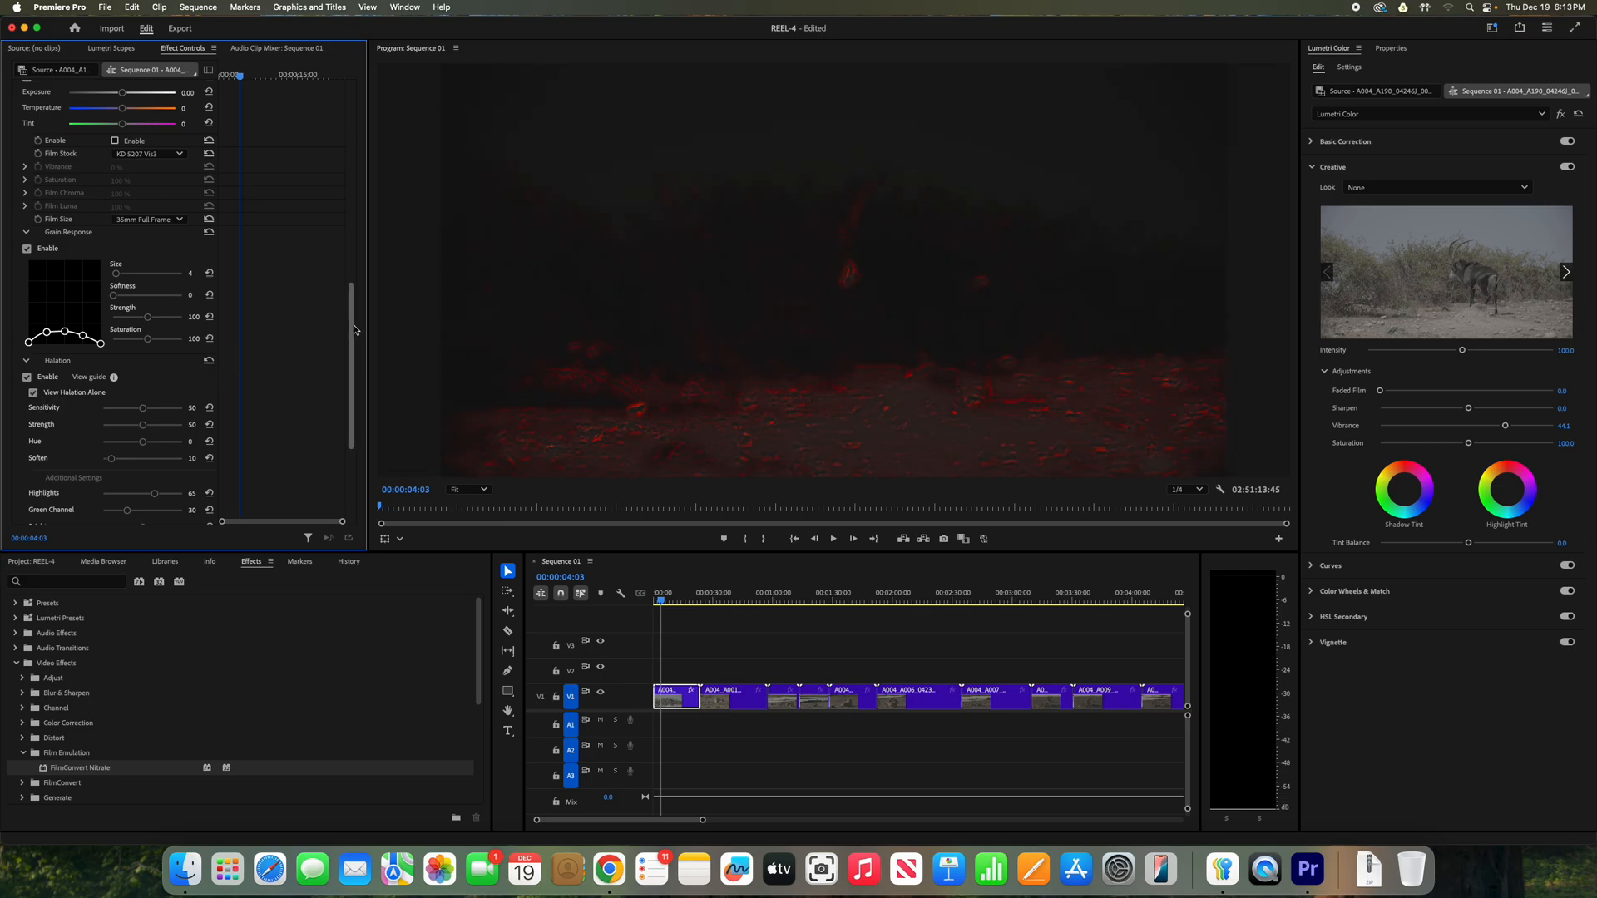
pyautogui.moveTo(351, 328); pyautogui.dragTo(340, 357)
pyautogui.scroll(-2, 340, 358)
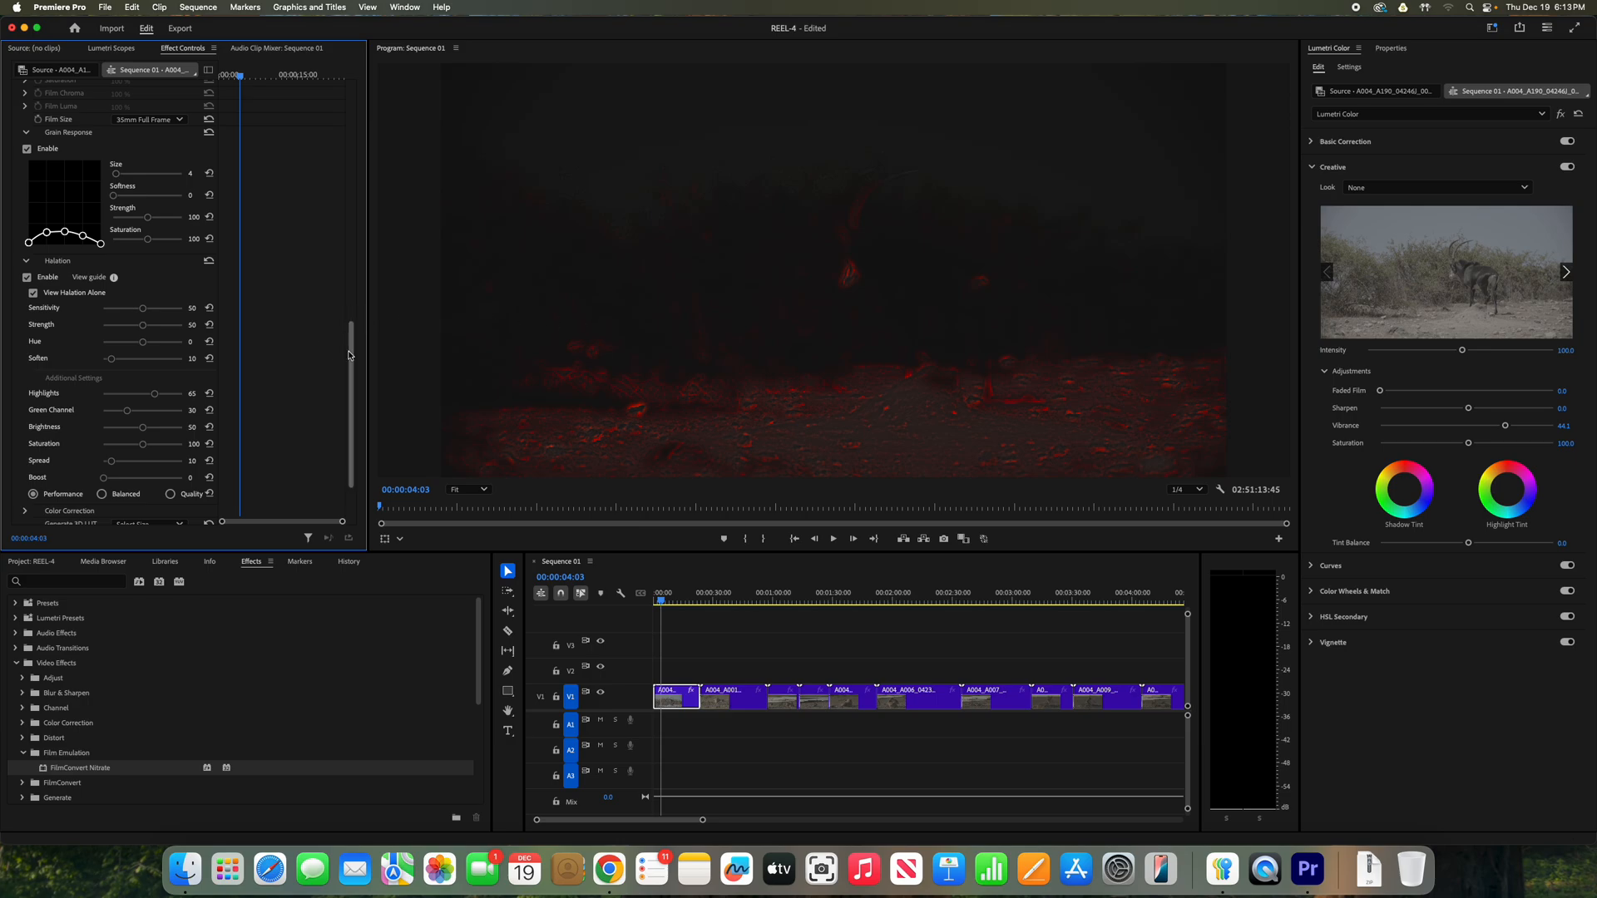
pyautogui.scroll(-3, 353, 356)
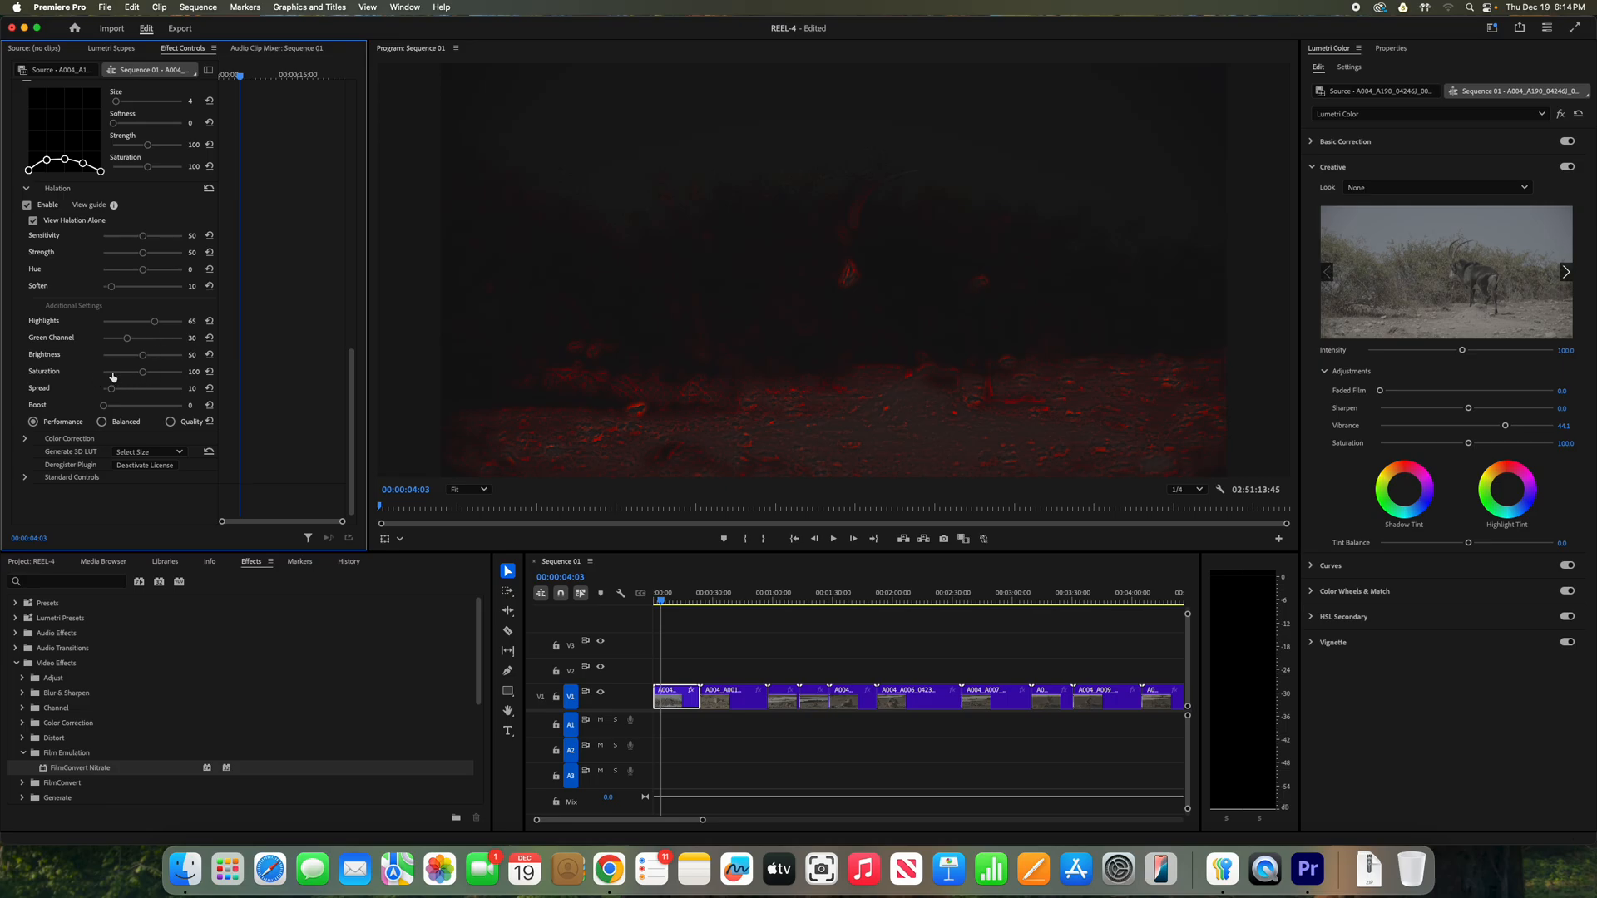
pyautogui.click(34, 221)
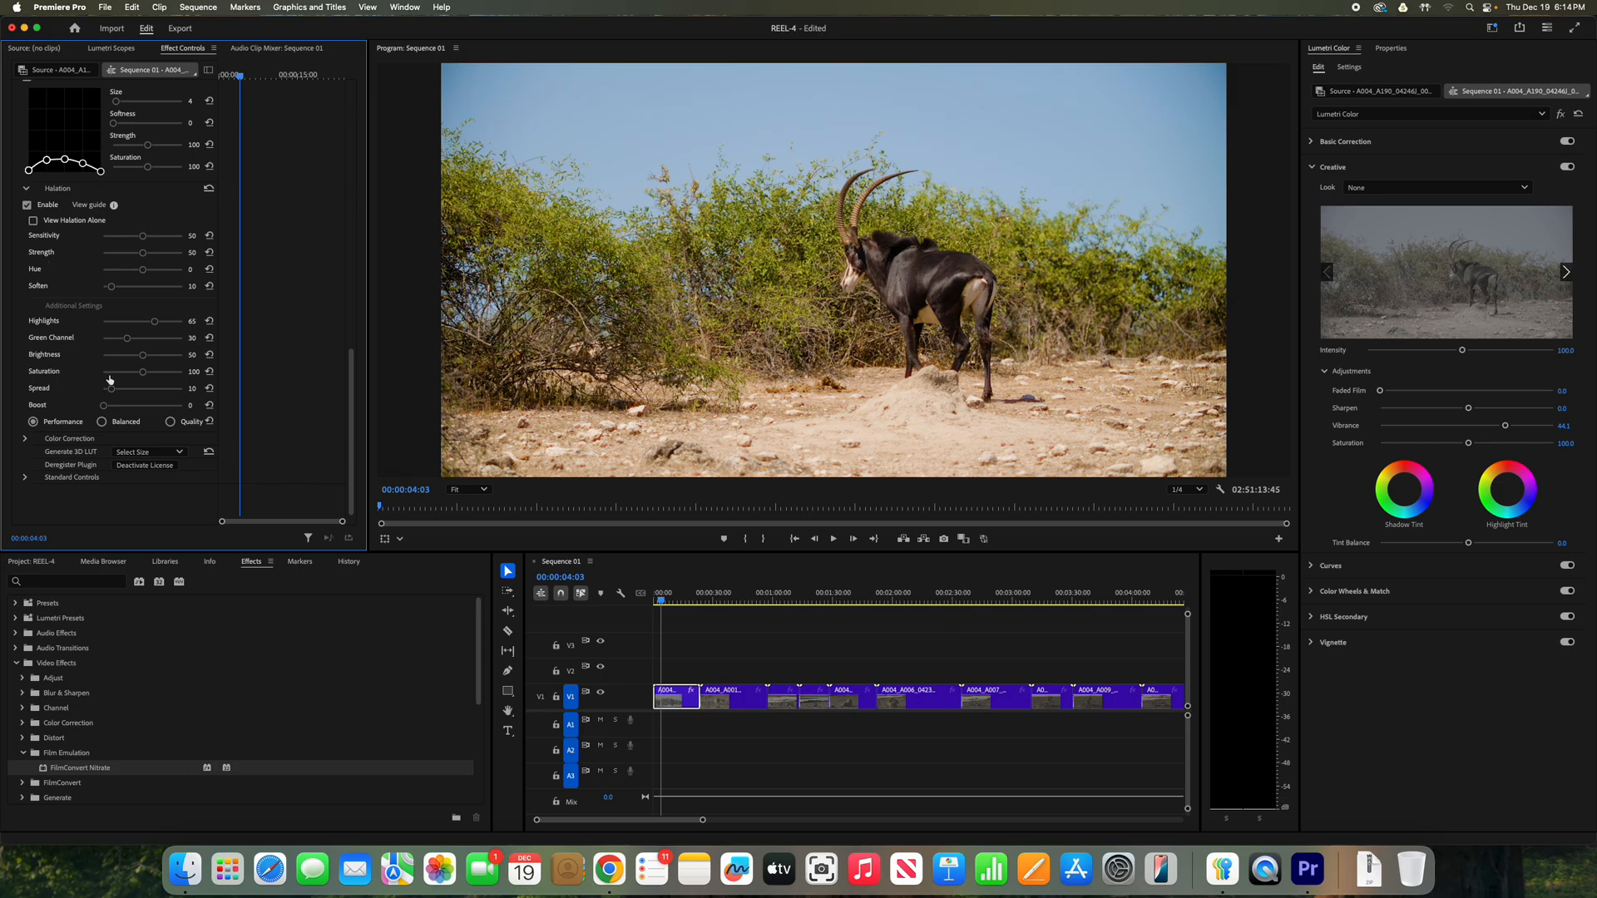
# Set Nitrate's halation saturation to 0 while viewing the halation alone, and return to the full image with halation enabled.
pyautogui.click(32, 221)
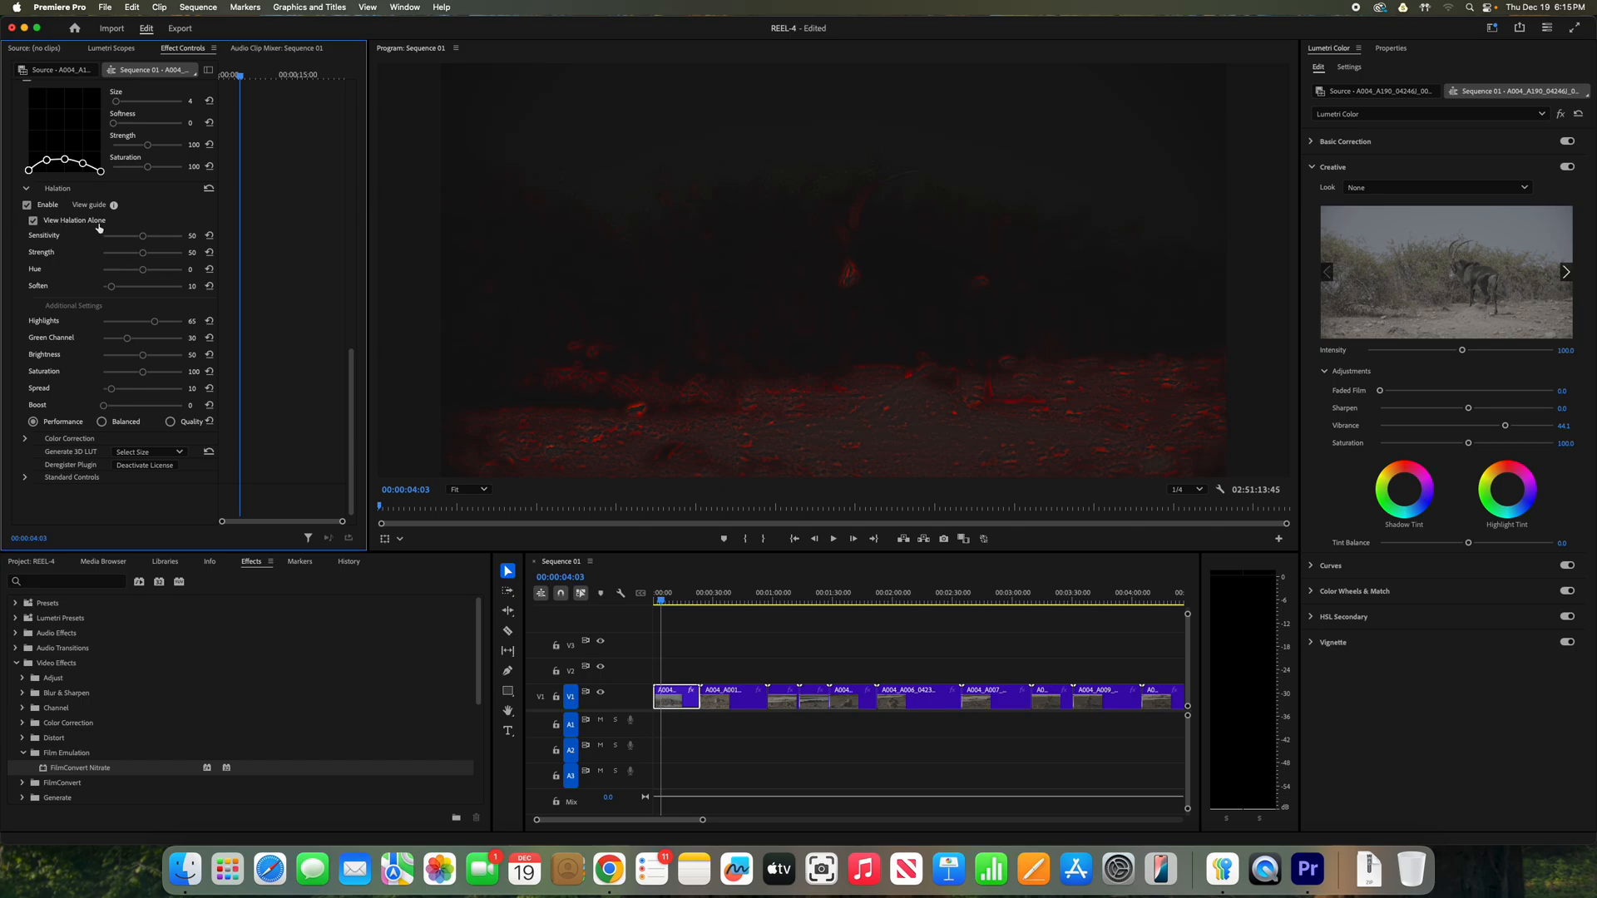
pyautogui.moveTo(142, 375); pyautogui.dragTo(2, 384)
pyautogui.click(27, 207)
pyautogui.click(33, 222)
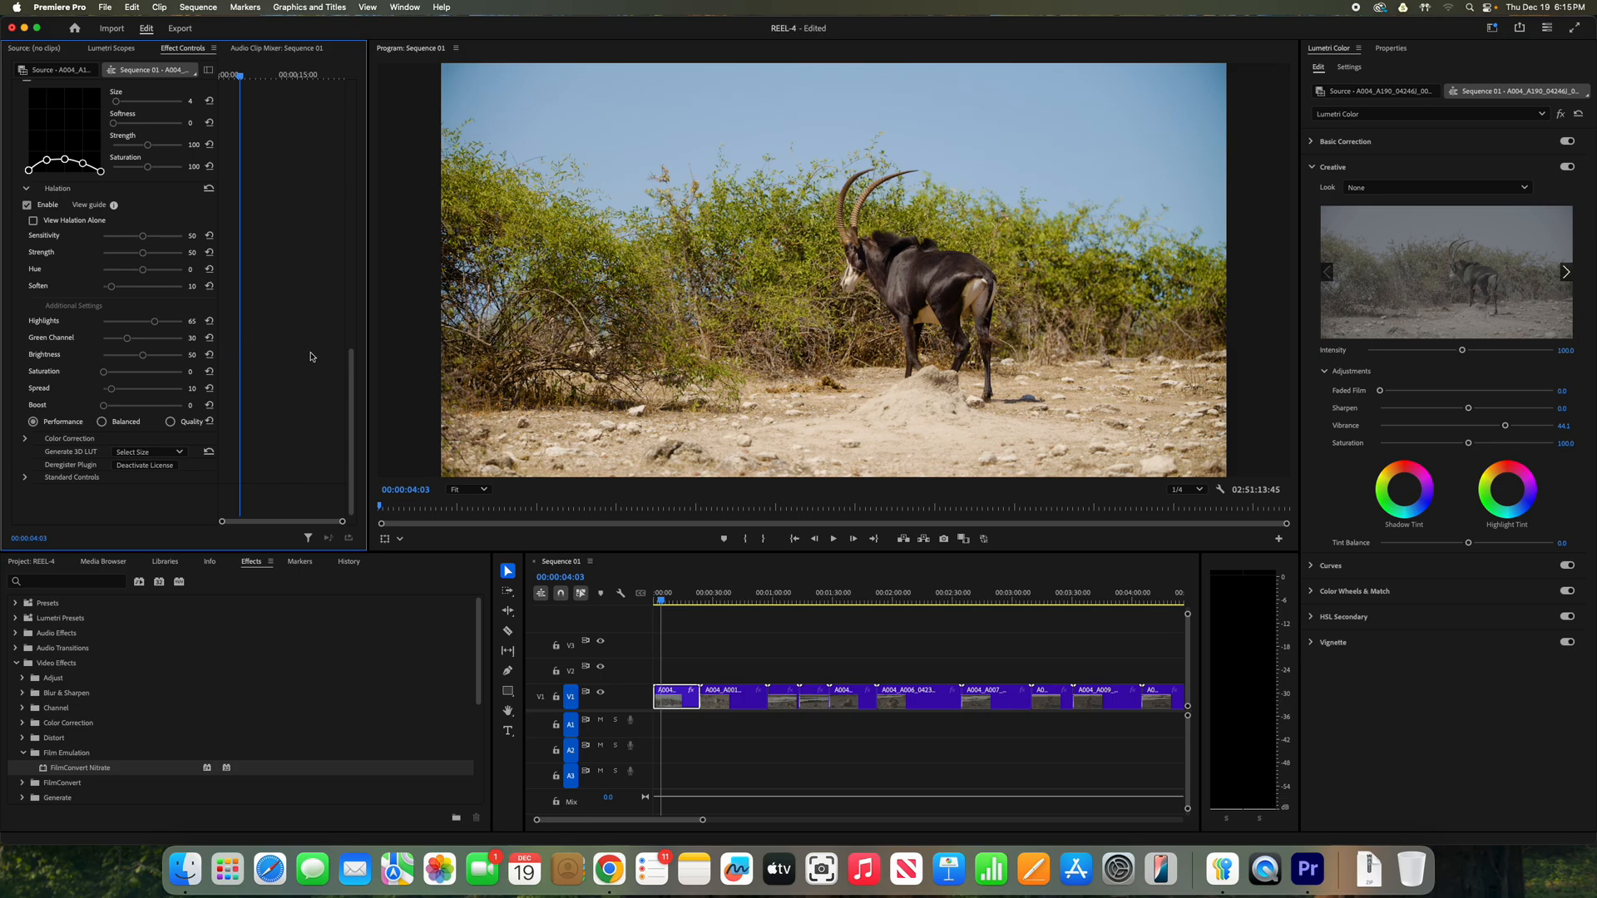
# Apply the Hazy by FilmConvert effect to the first clip in the timeline.
pyautogui.click(21, 784)
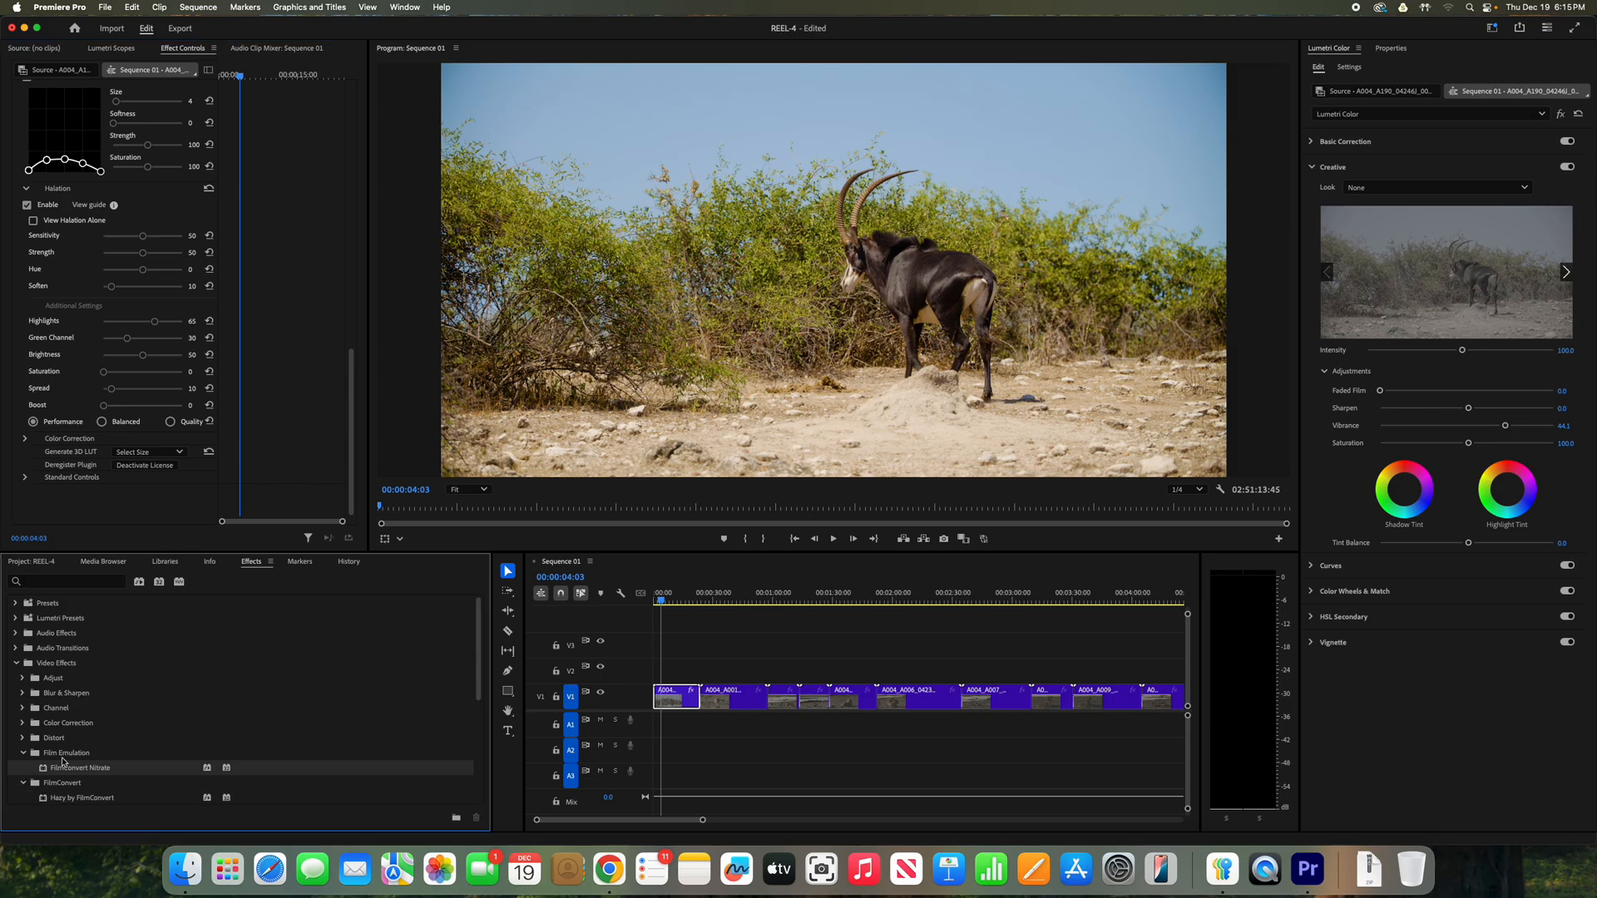
pyautogui.scroll(-1, 68, 760)
pyautogui.moveTo(94, 777); pyautogui.dragTo(675, 698)
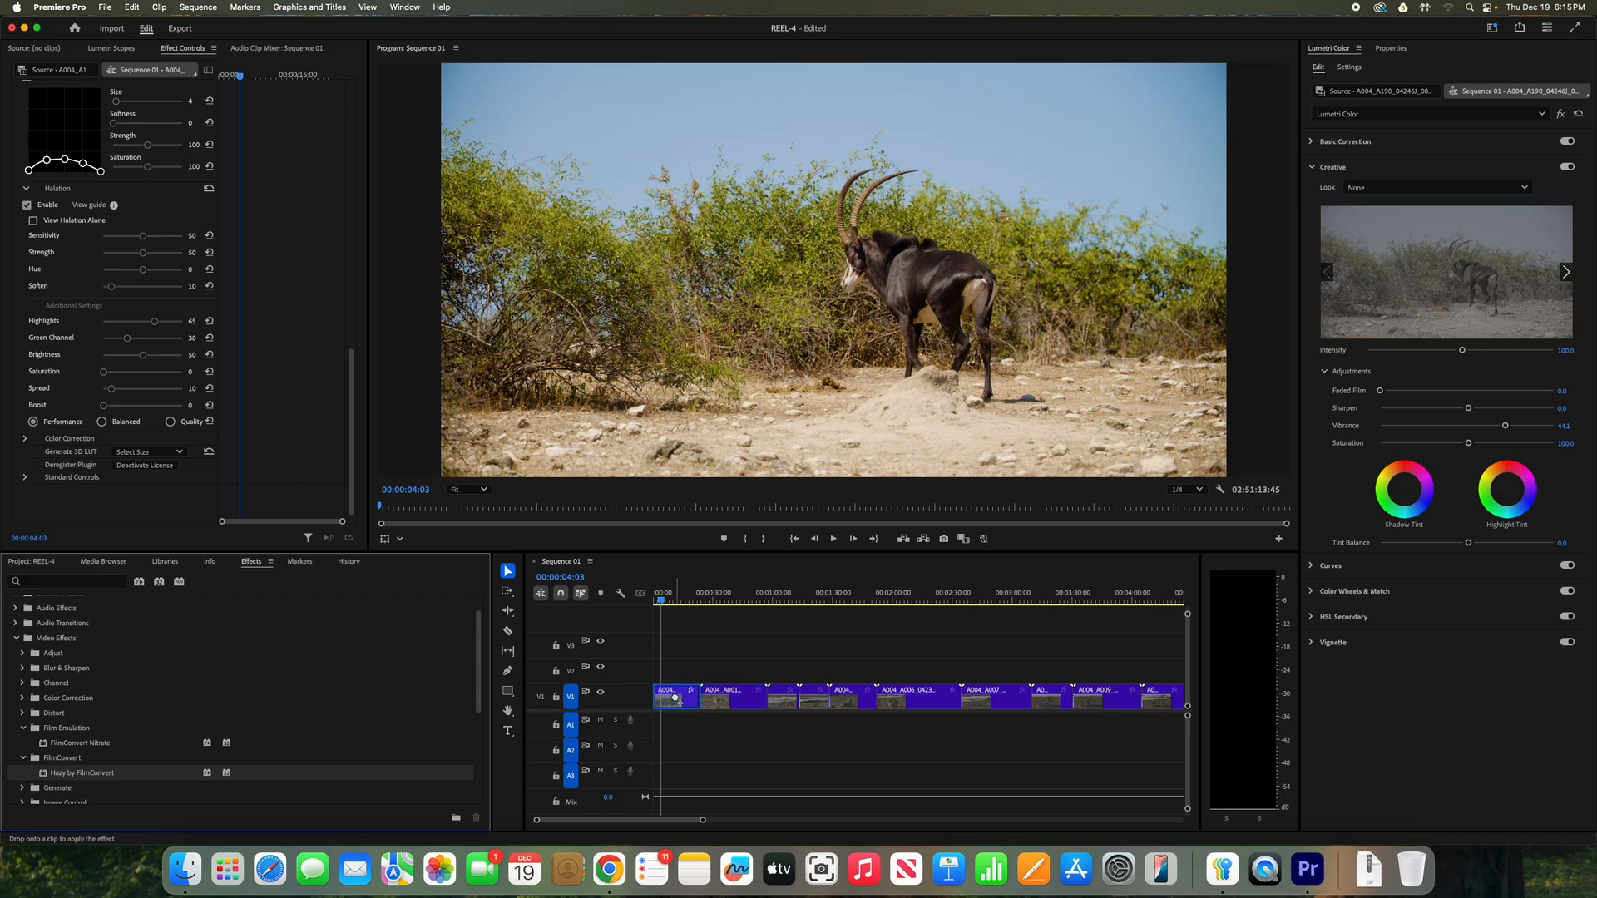
pyautogui.moveTo(674, 698); pyautogui.dragTo(674, 699)
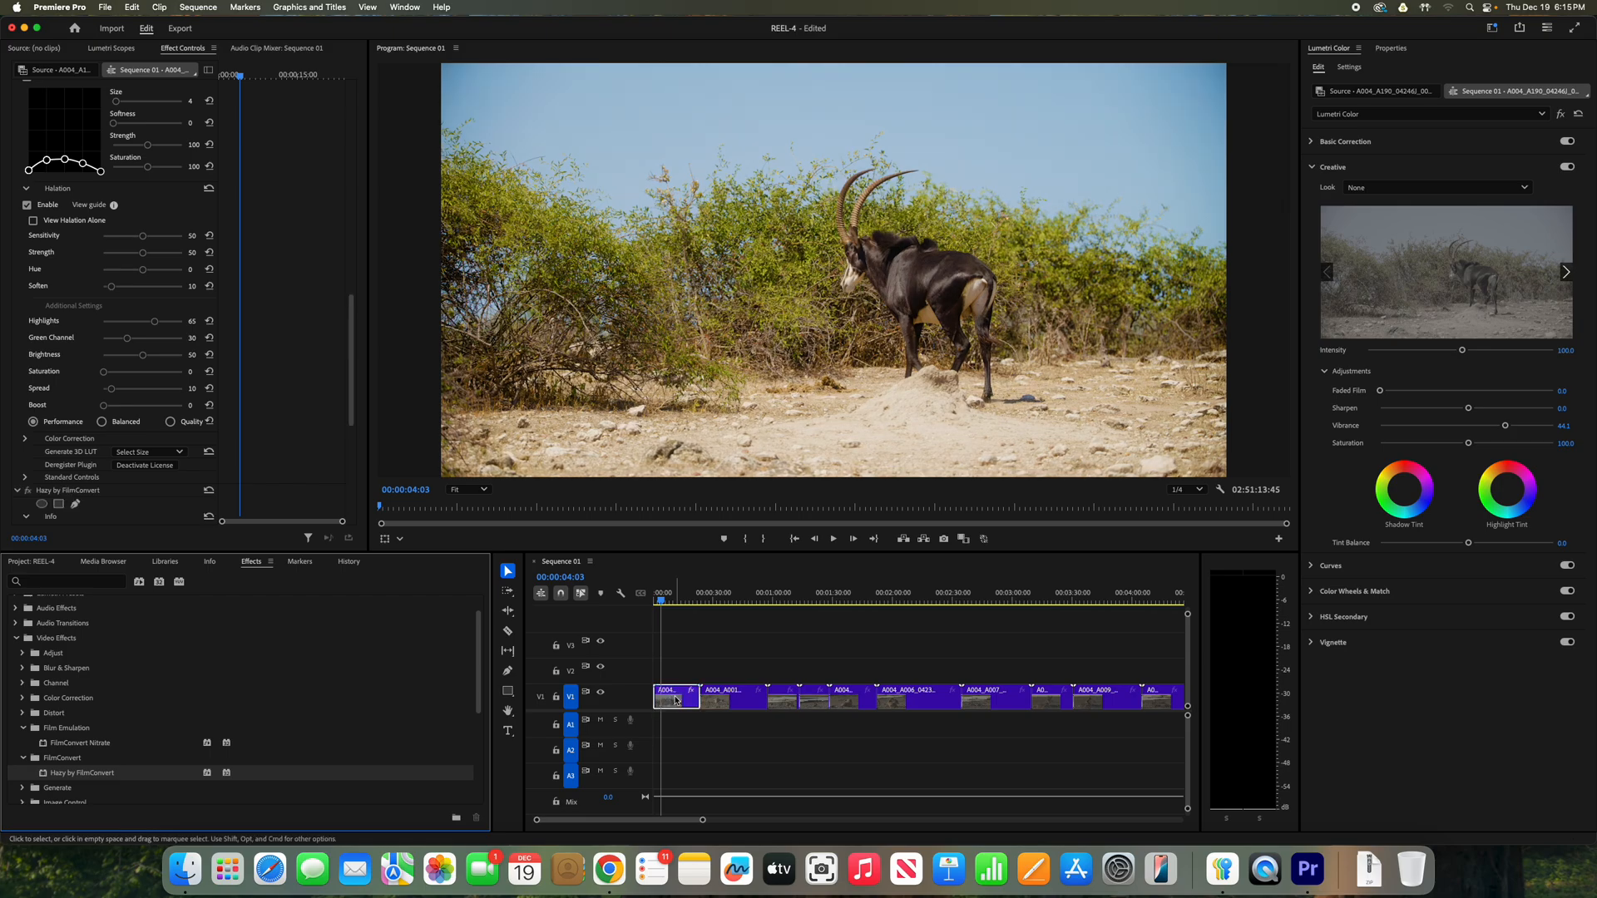
# Set the Hazy effect's filter style to Edge Glow.
pyautogui.scroll(-5, 166, 366)
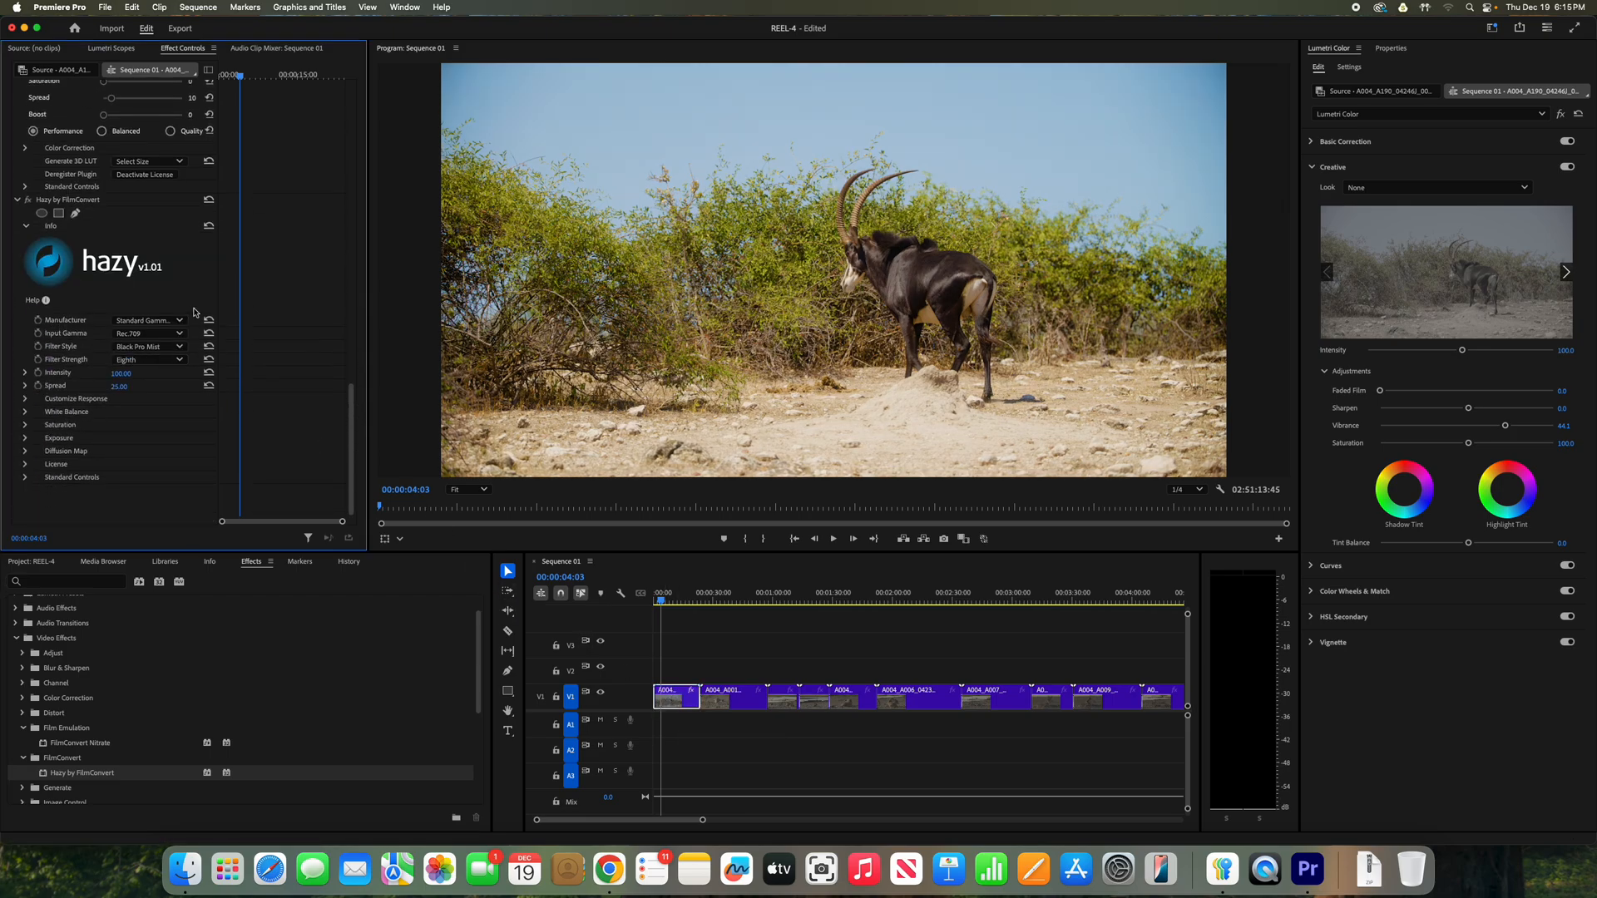
pyautogui.click(176, 348)
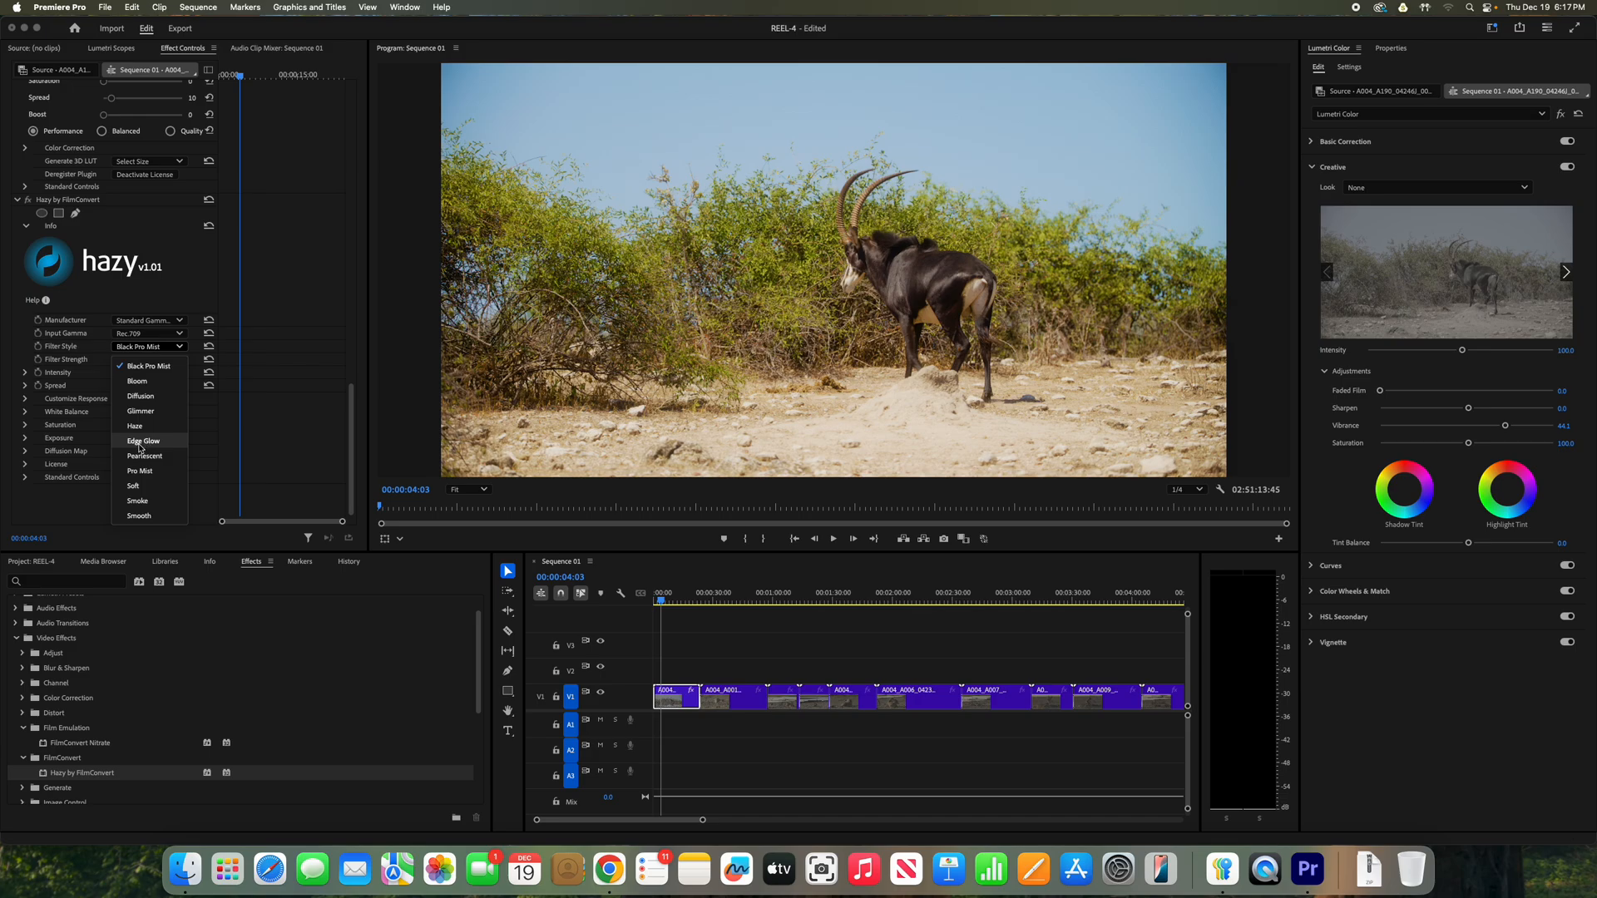
pyautogui.click(139, 442)
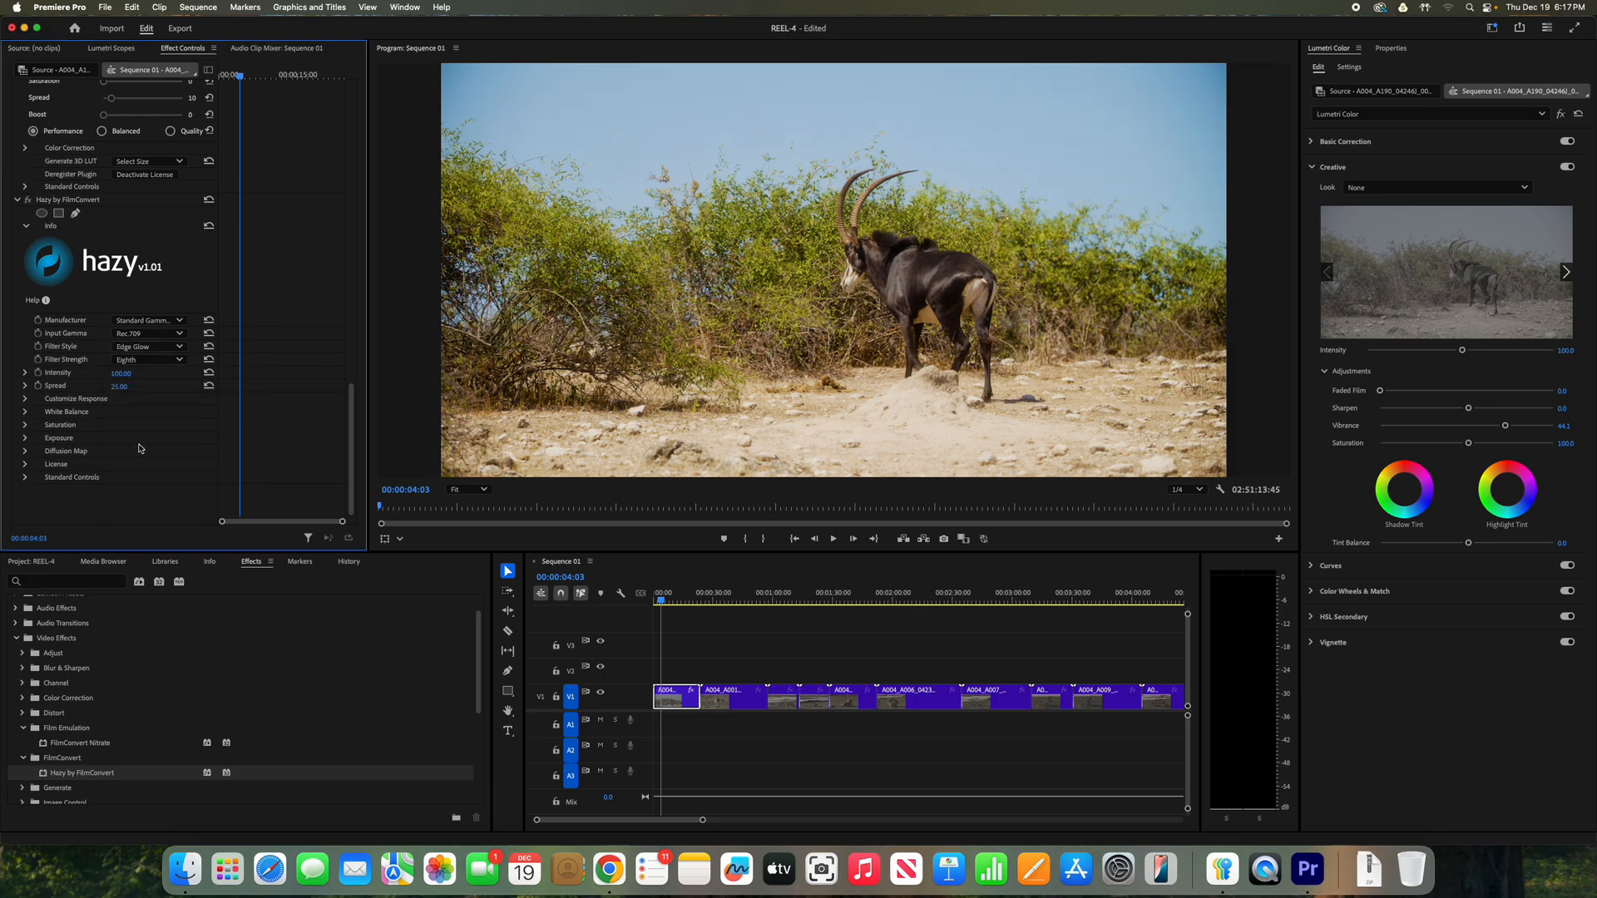
# Set the Hazy effect's camera manufacturer to RED and its input gamma to Log Film.
pyautogui.click(155, 323)
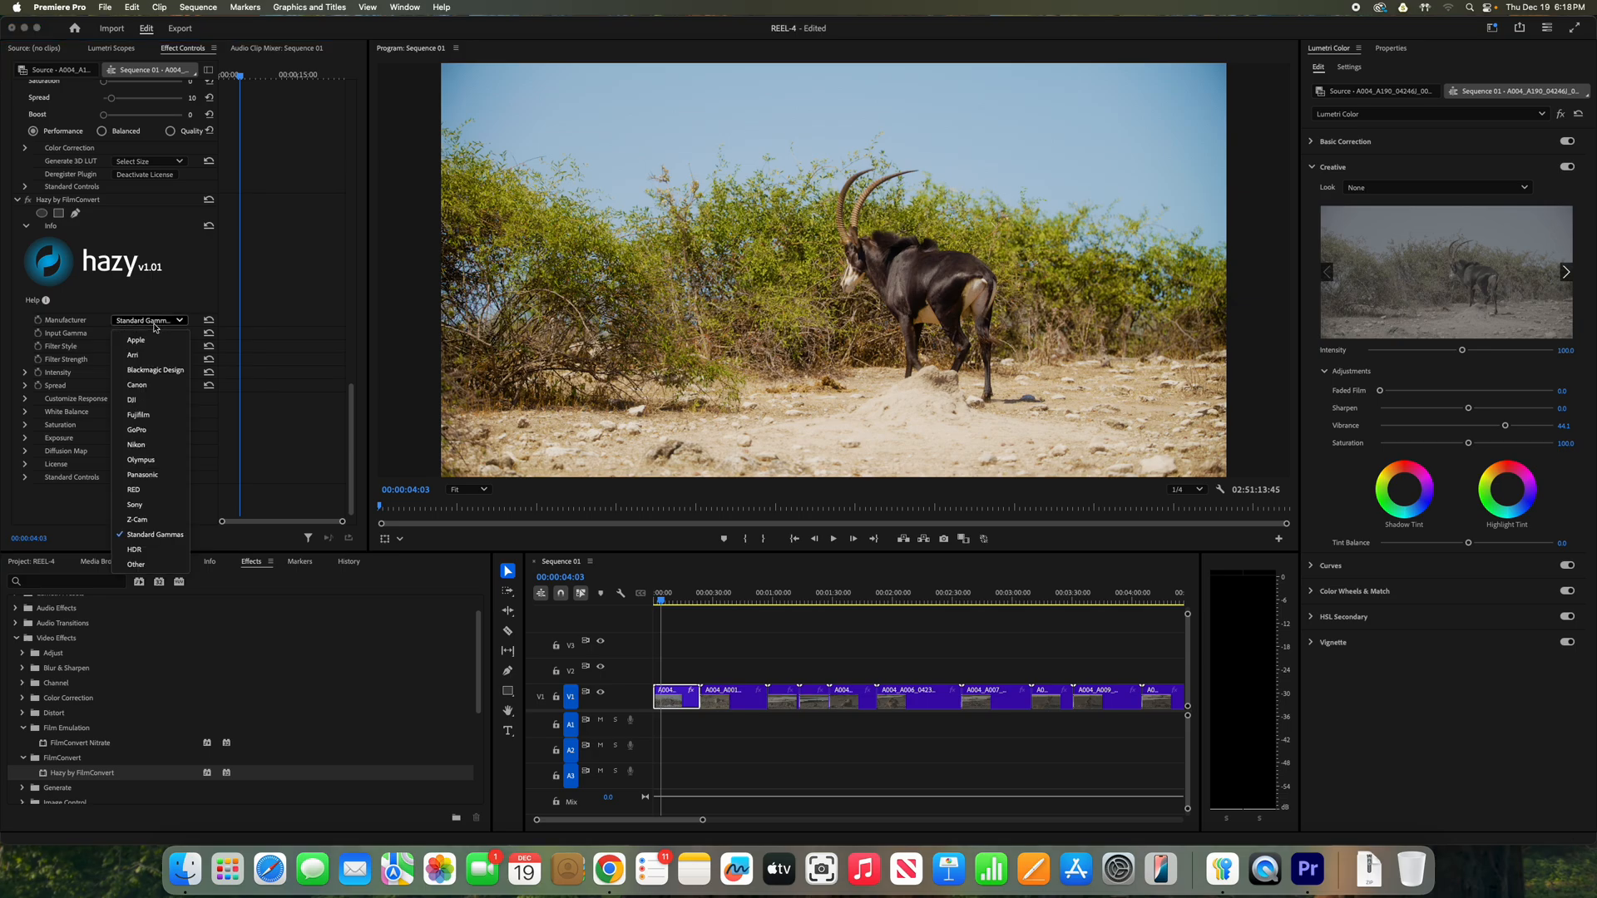
pyautogui.click(148, 490)
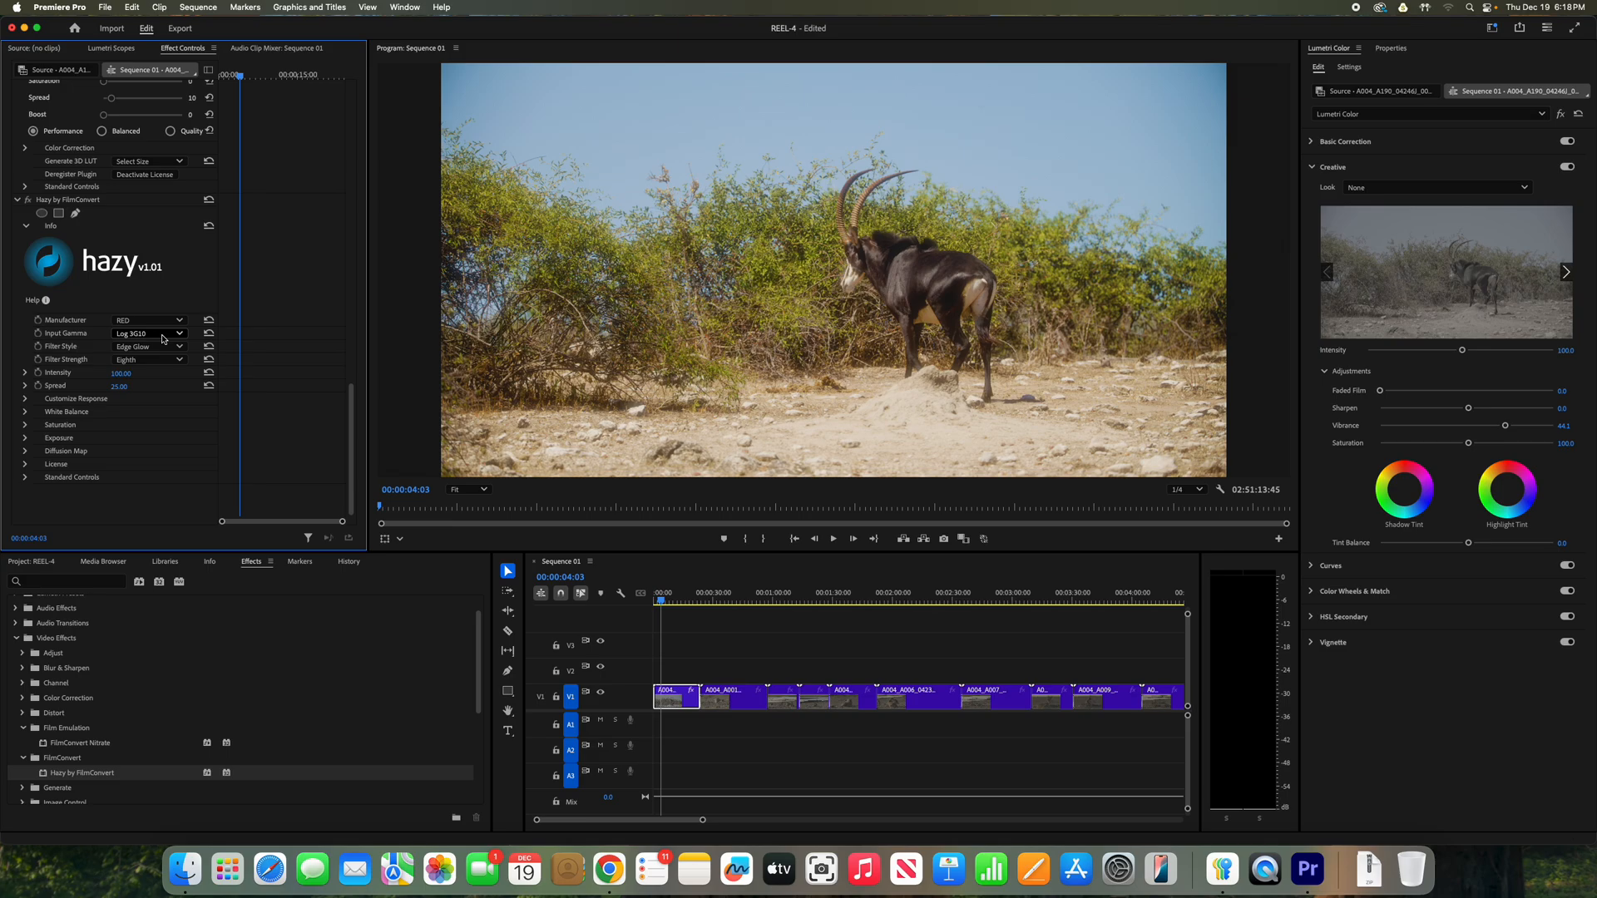
pyautogui.click(163, 337)
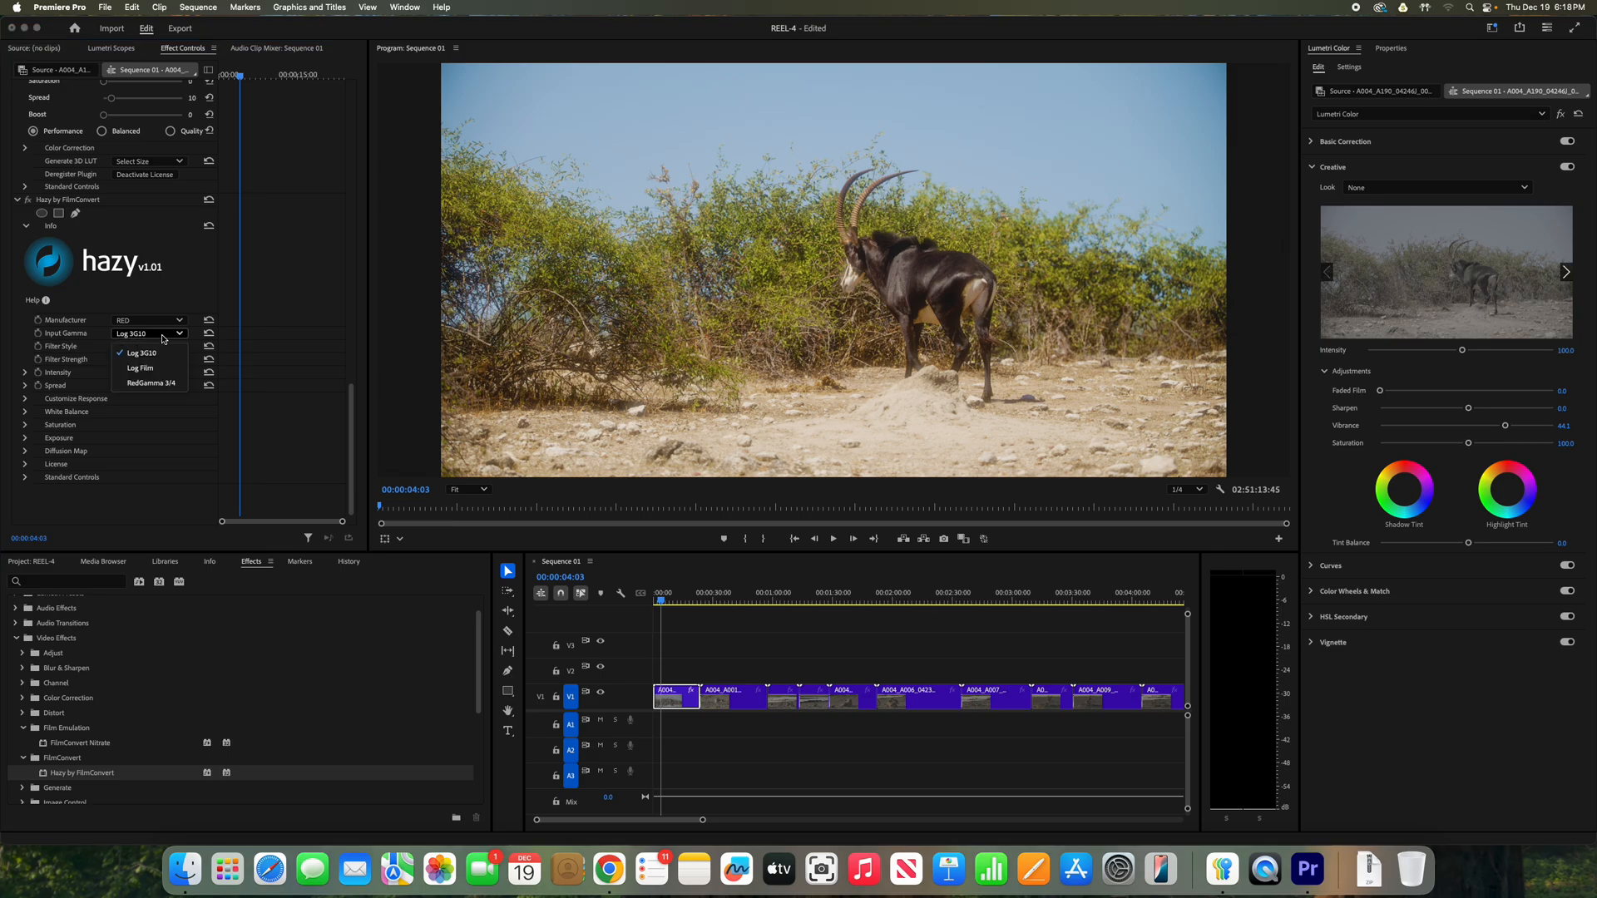
pyautogui.click(161, 375)
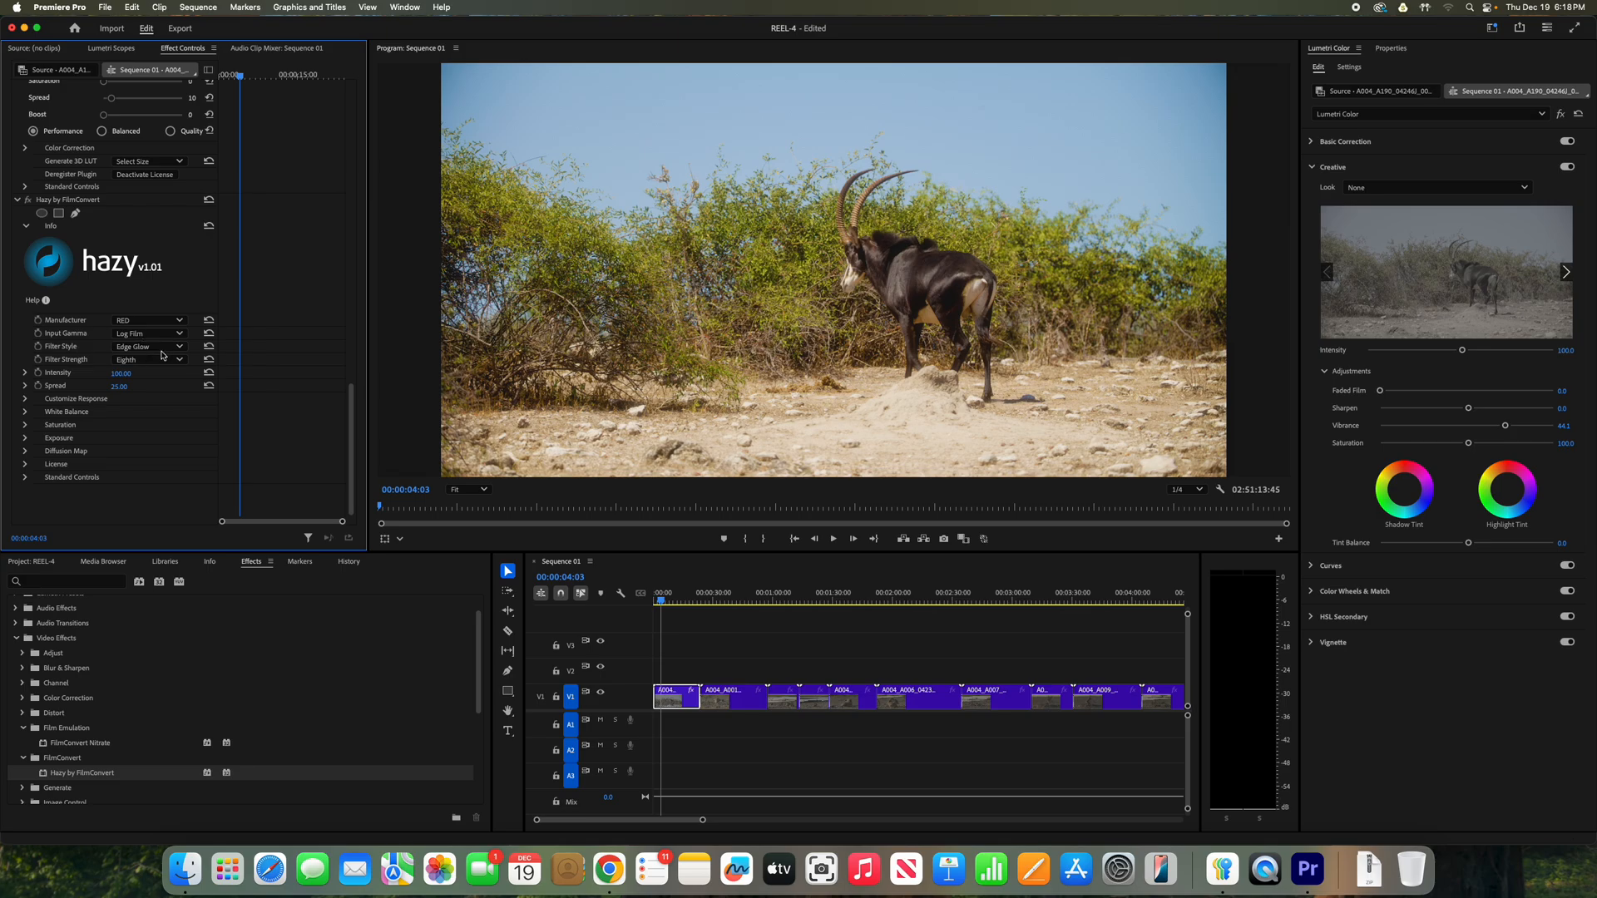
# Try the Hazy filter strength at One and set it back to Eighth.
pyautogui.click(144, 363)
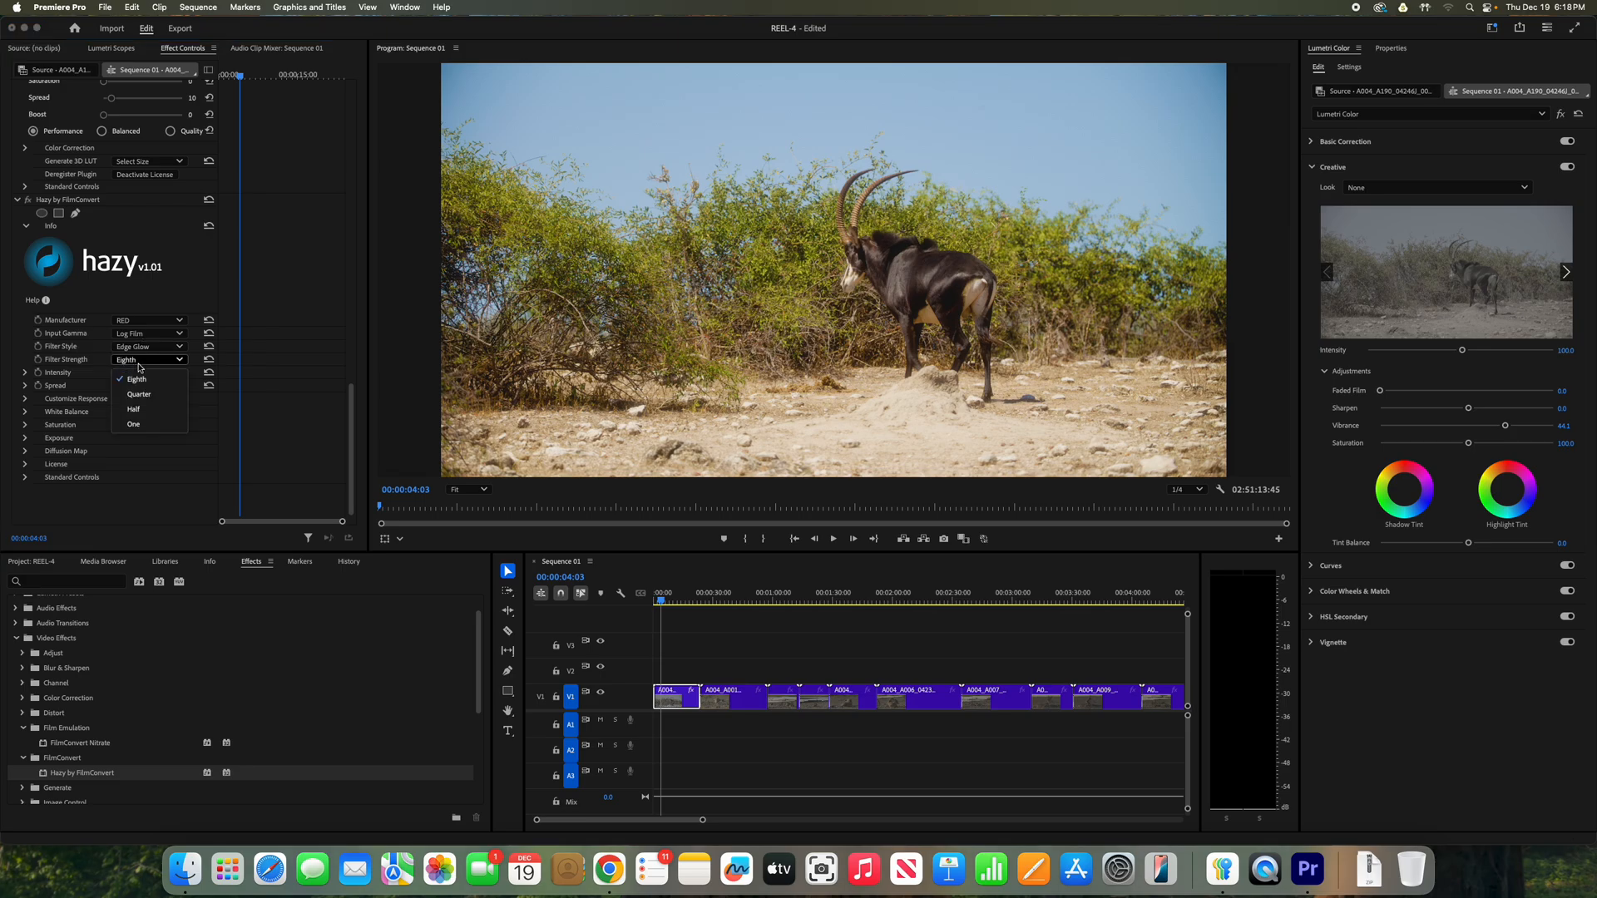
pyautogui.click(133, 425)
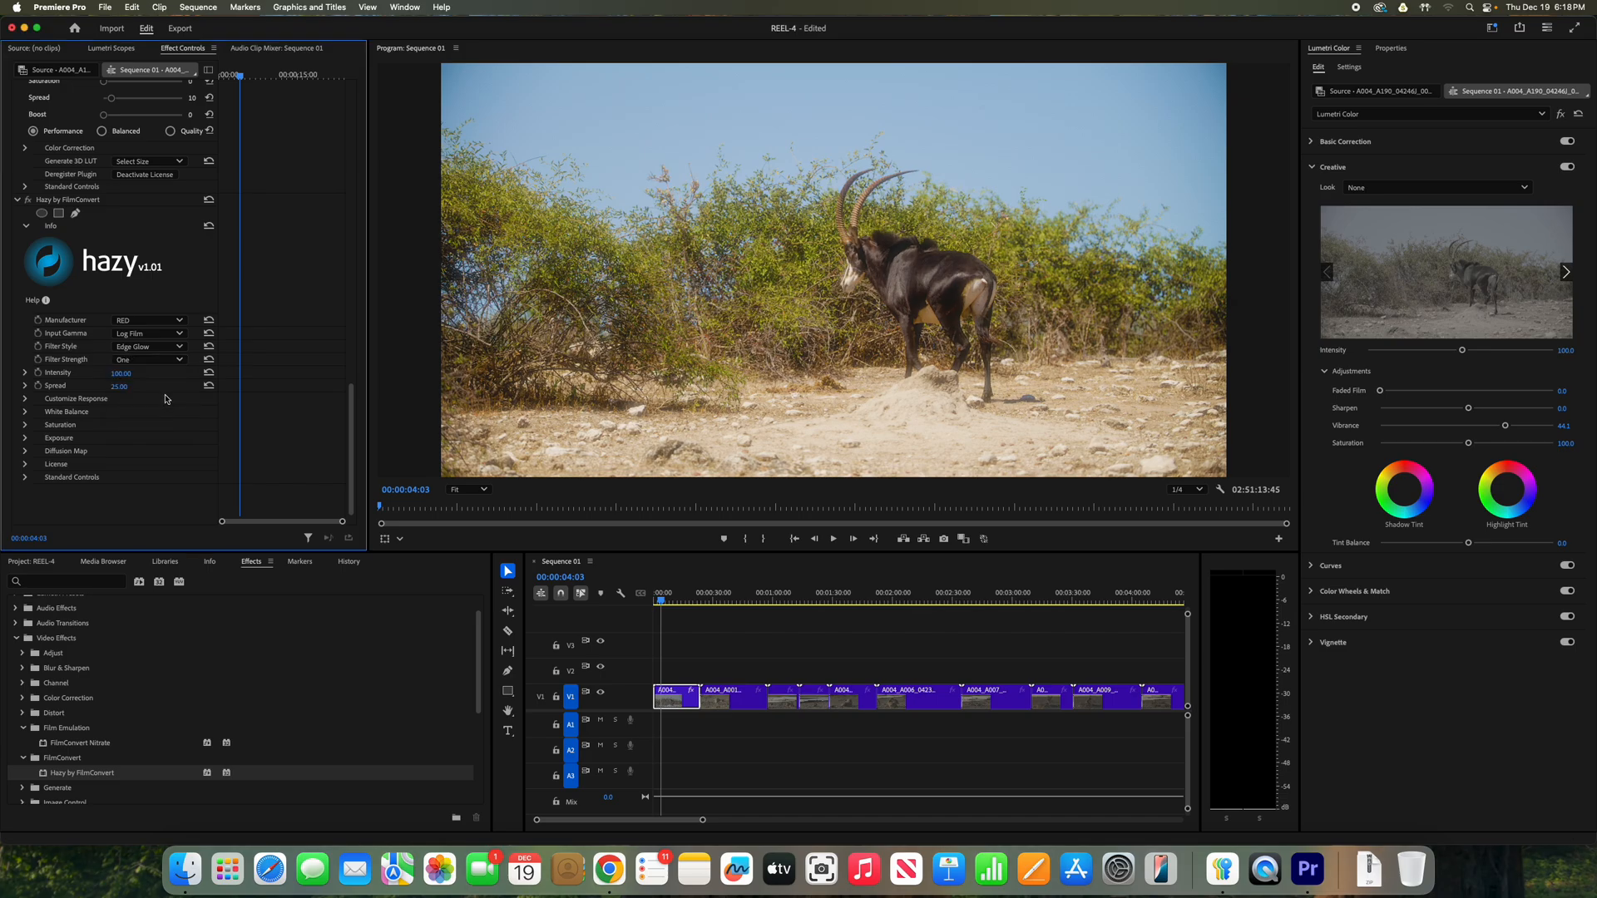
pyautogui.click(160, 359)
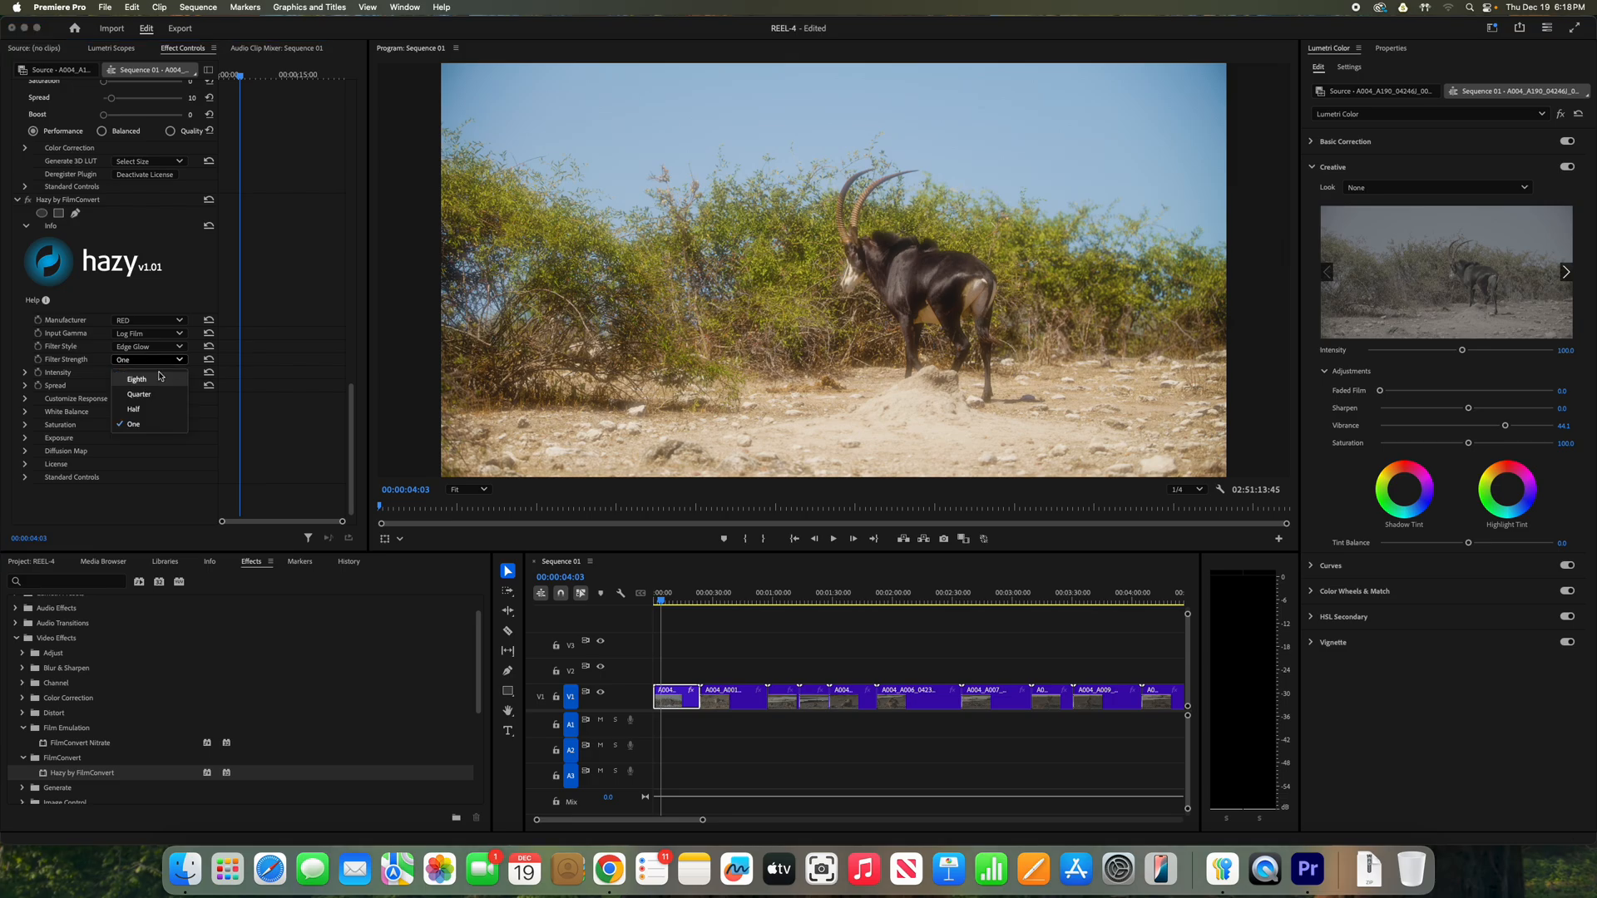
pyautogui.click(160, 379)
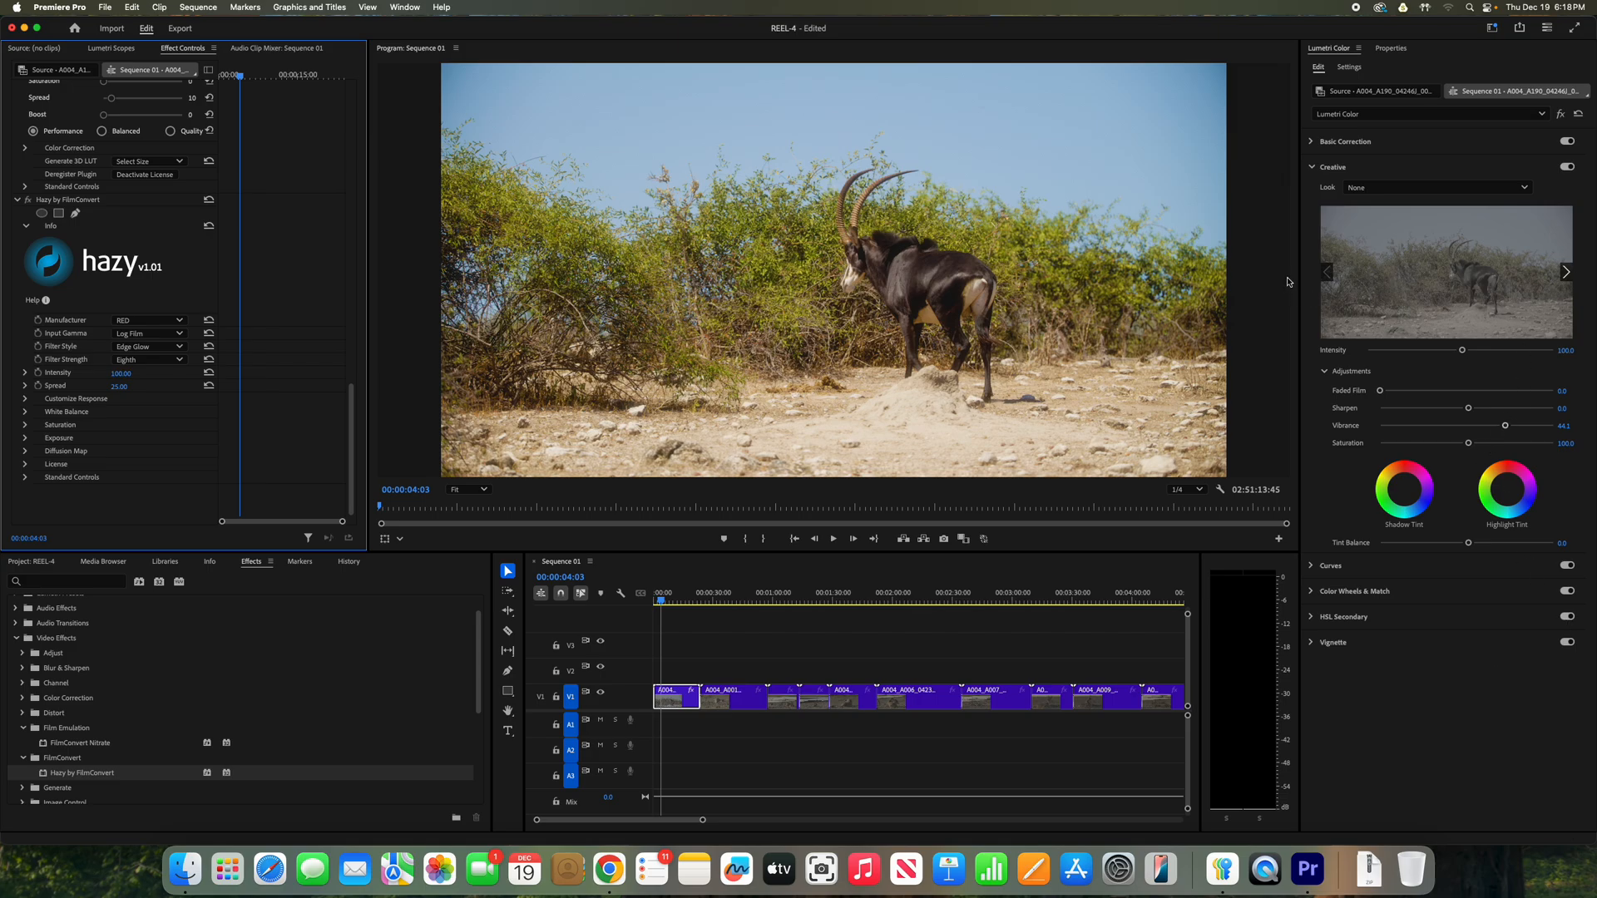
# Adjust the first clip's Lumetri basic correction, setting the shadows to 43.4 and the saturation to 152.7.
pyautogui.click(1401, 146)
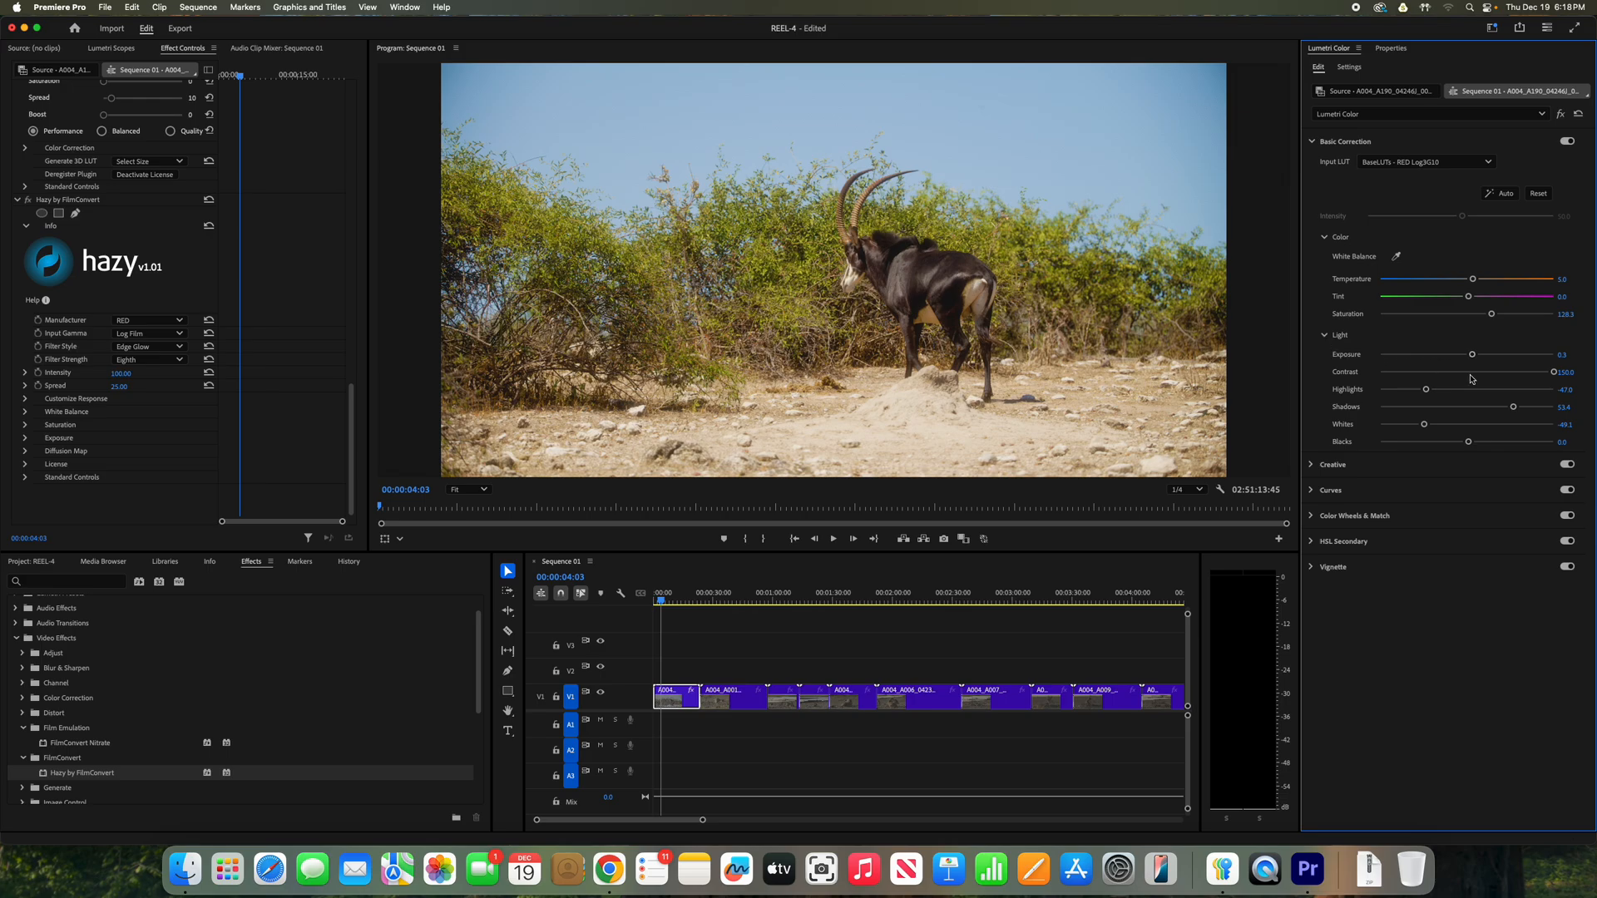
pyautogui.moveTo(1512, 406); pyautogui.dragTo(1505, 406)
pyautogui.moveTo(1491, 318); pyautogui.dragTo(1512, 315)
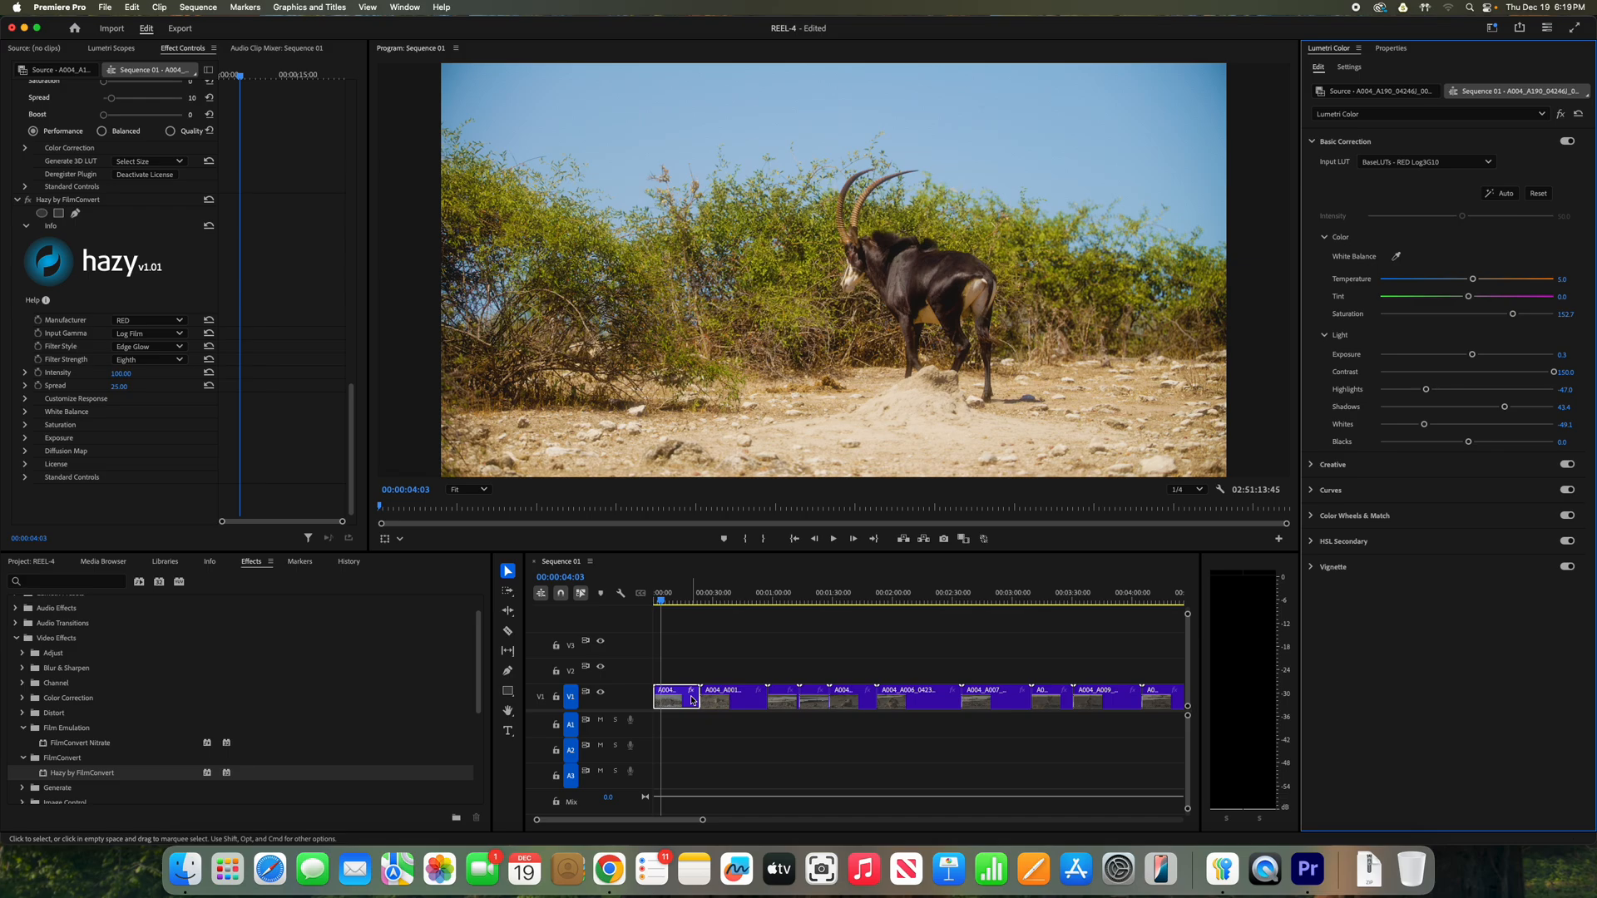
# Copy the first clip and paste its attributes, including Lumetri Color, FilmConvert Nitrate and Hazy, onto the second clip.
pyautogui.click(684, 701)
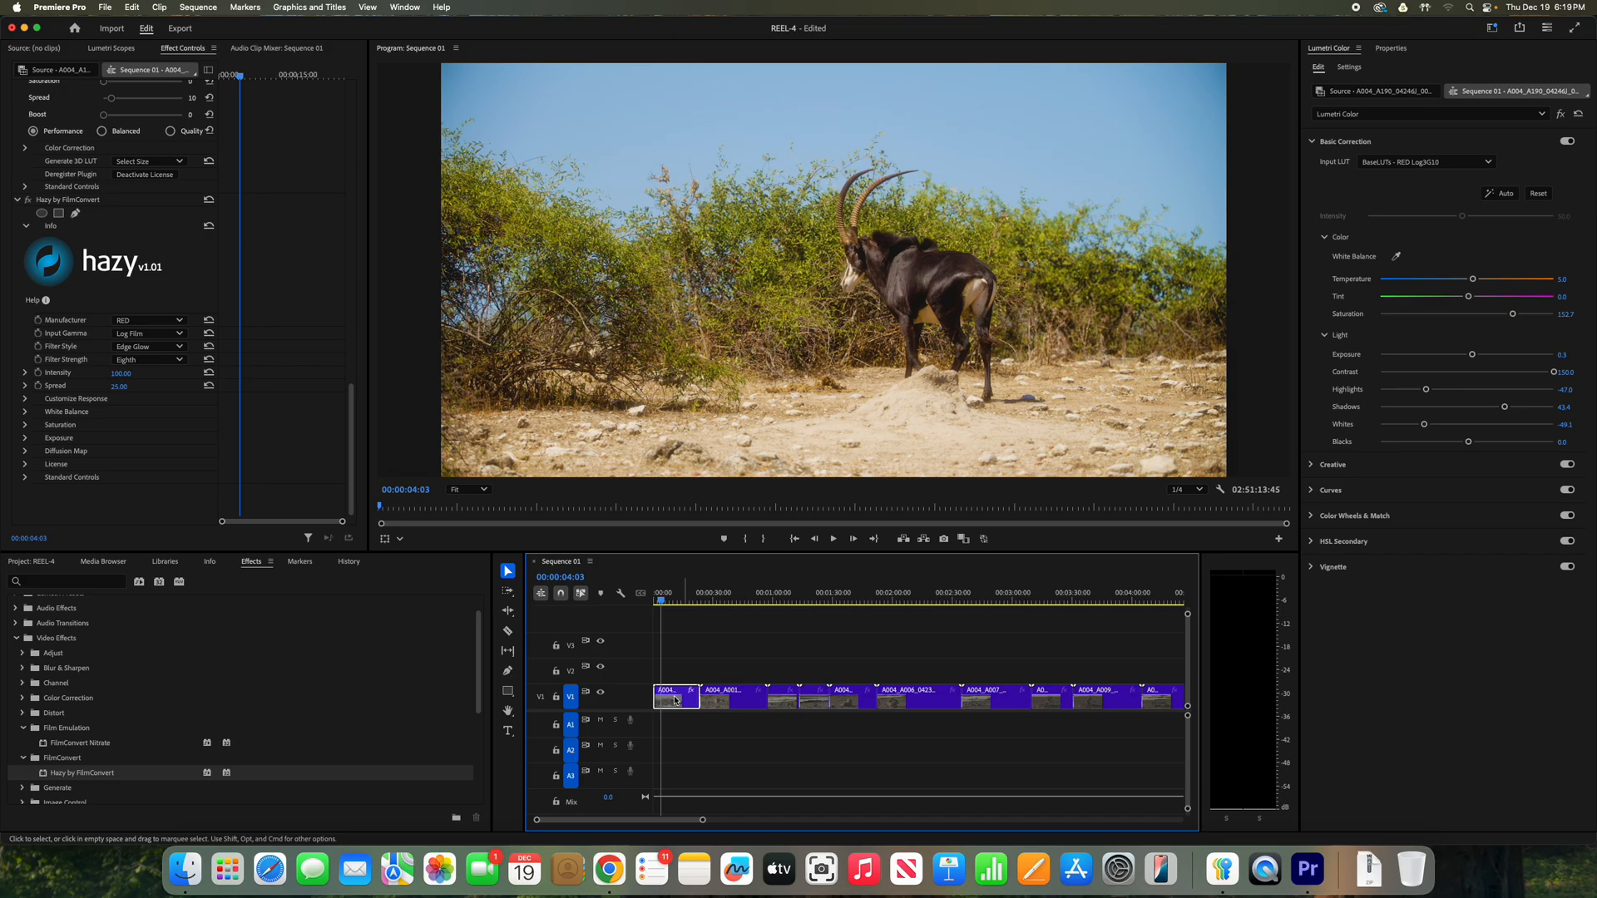
pyautogui.rightClick(675, 699)
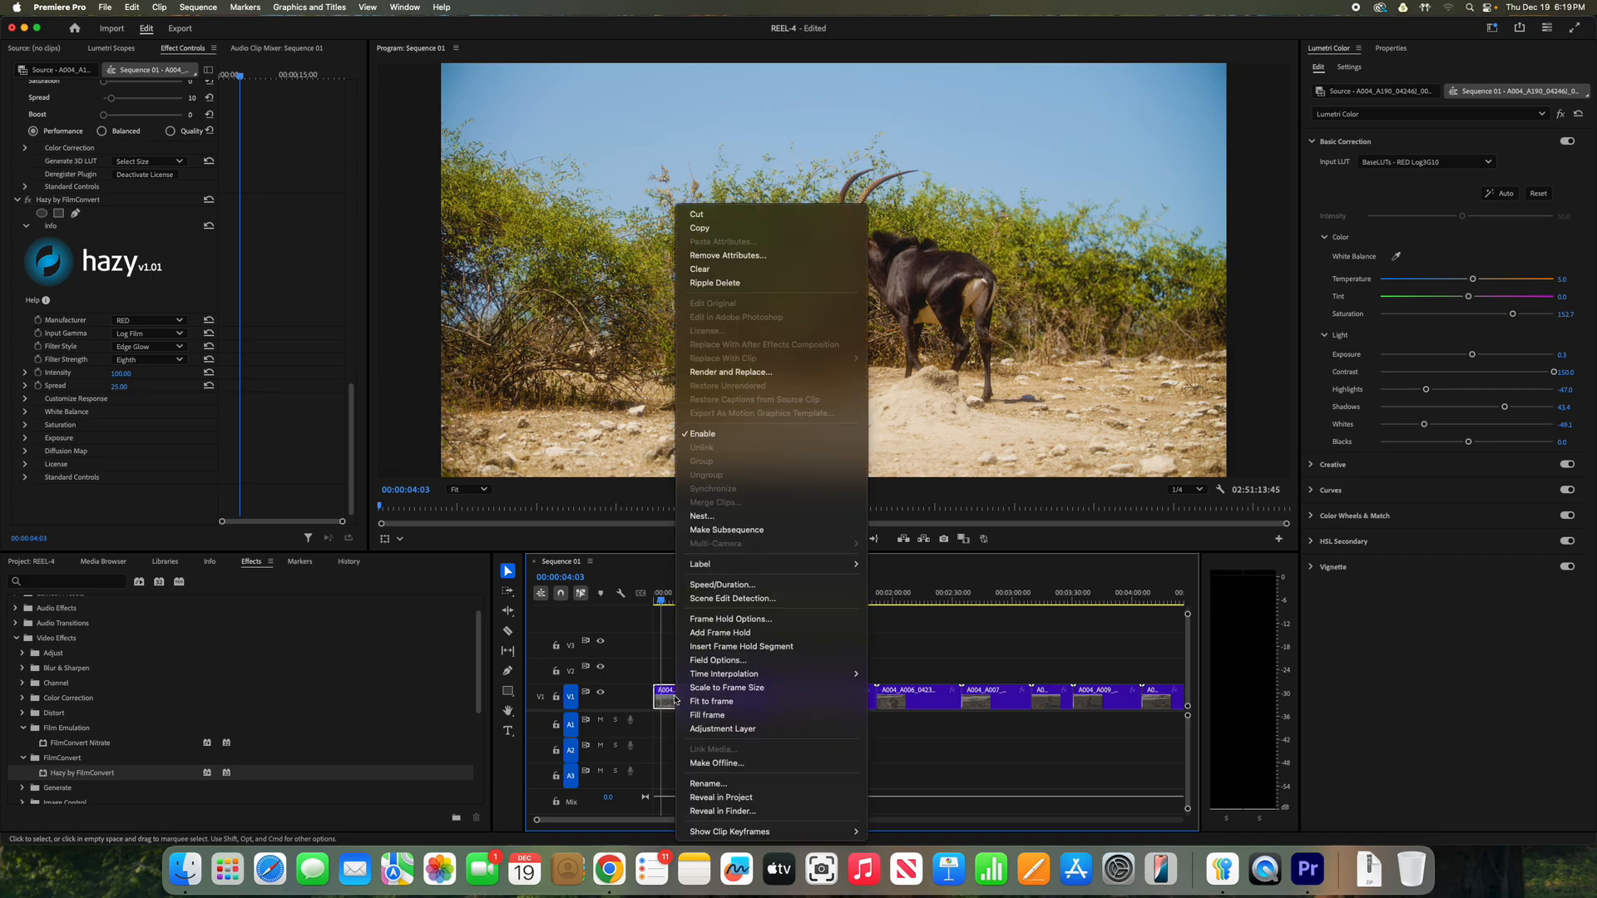
pyautogui.click(709, 227)
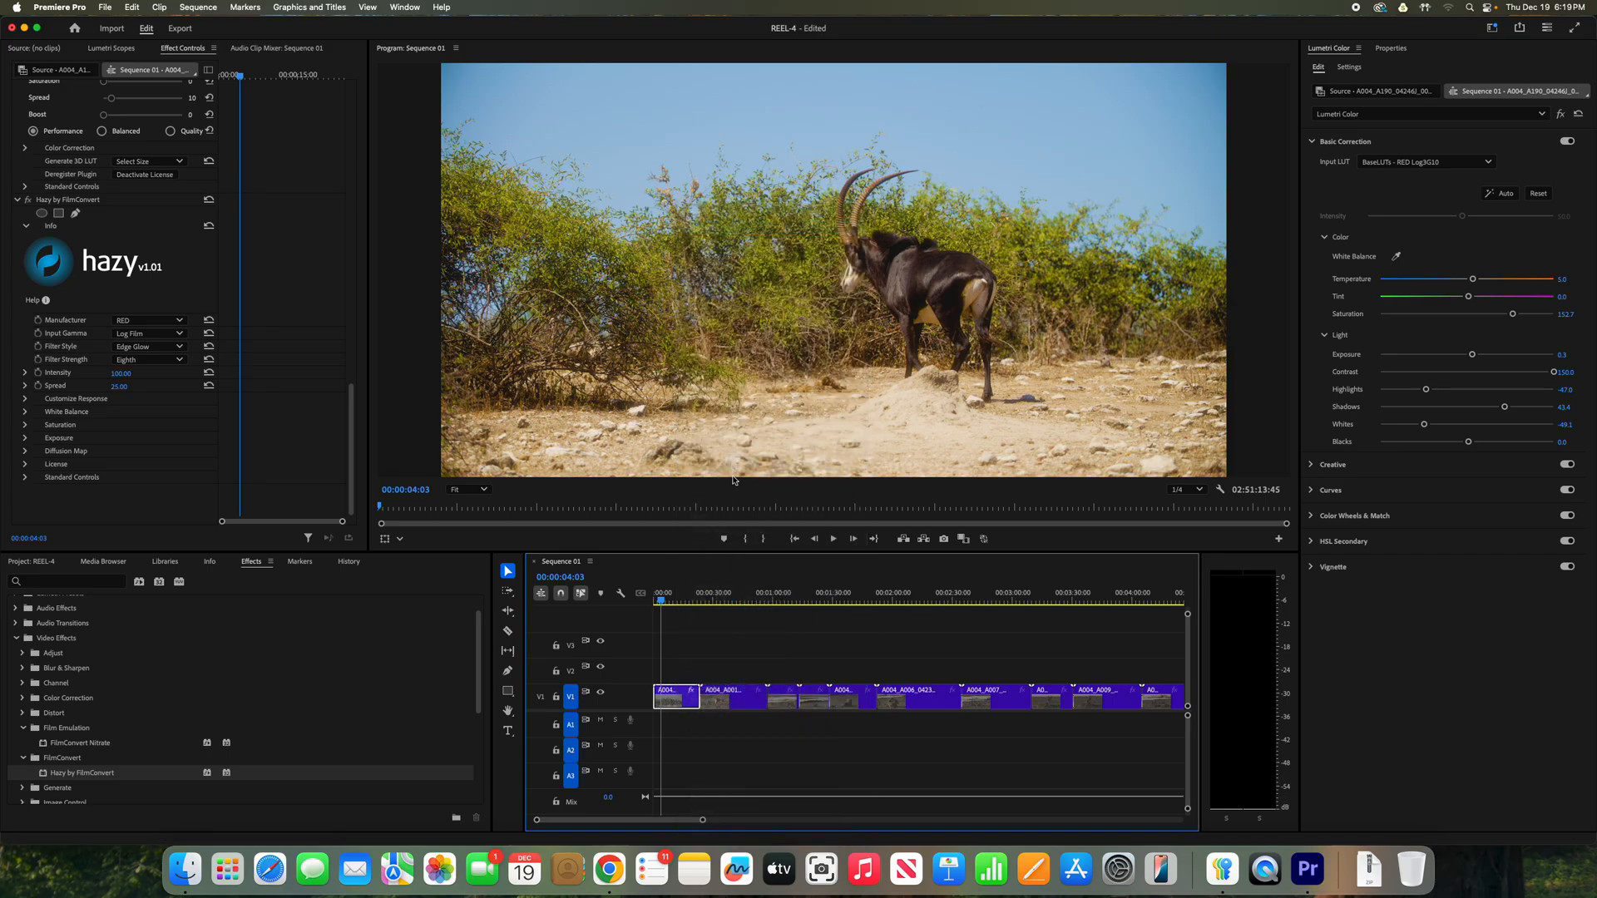
pyautogui.click(715, 601)
pyautogui.moveTo(717, 604); pyautogui.dragTo(726, 602)
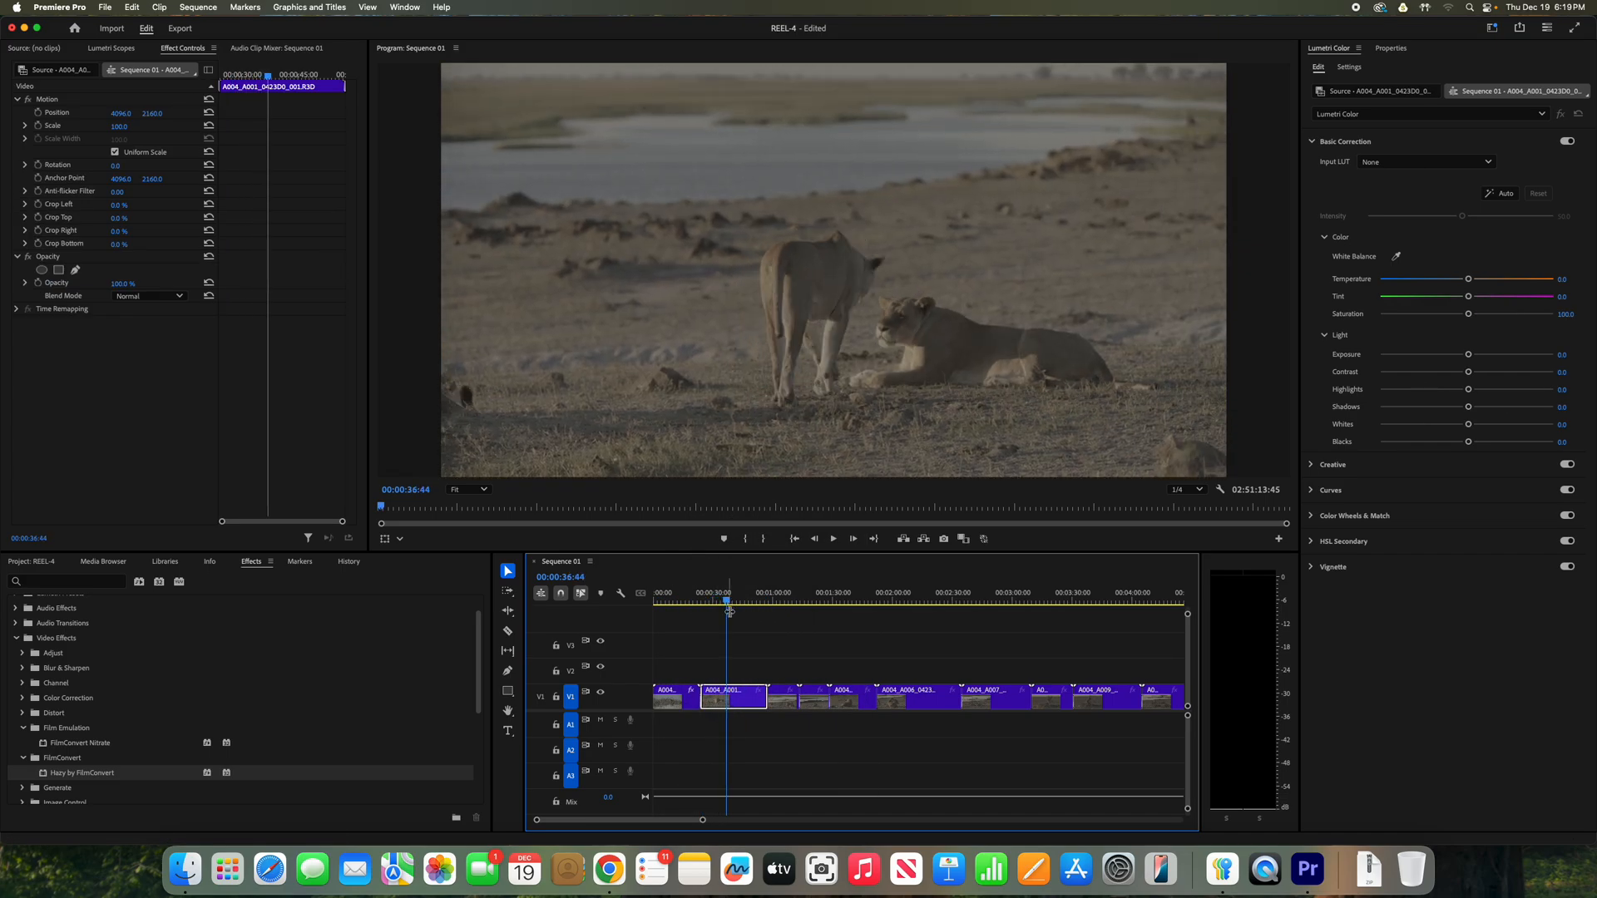
pyautogui.rightClick(735, 704)
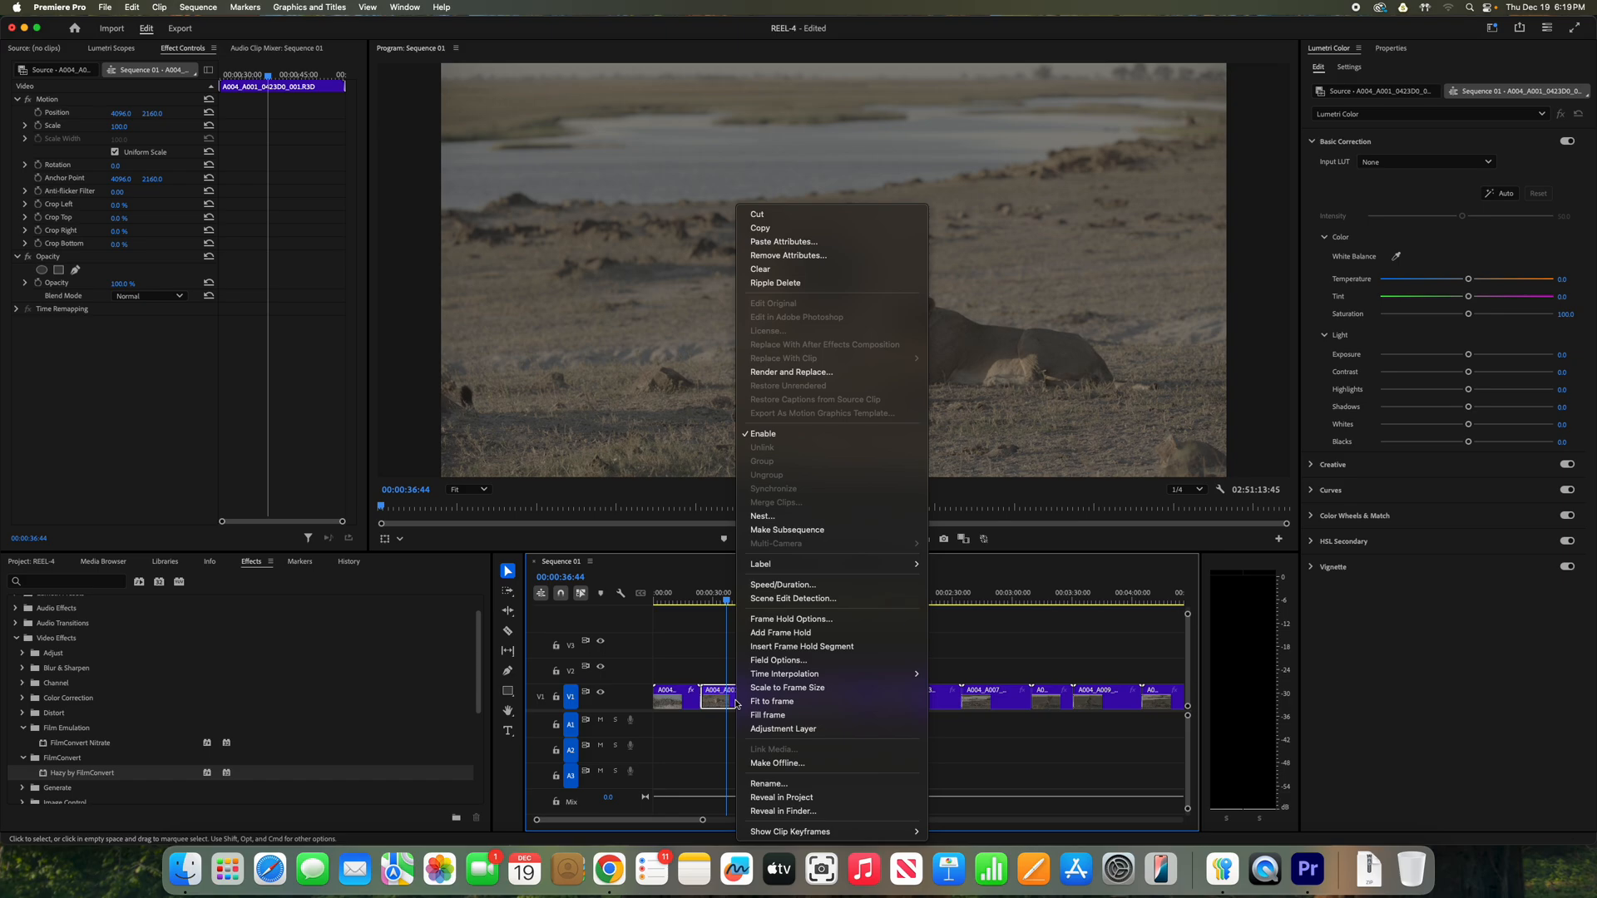
pyautogui.click(720, 594)
pyautogui.moveTo(728, 601); pyautogui.dragTo(743, 602)
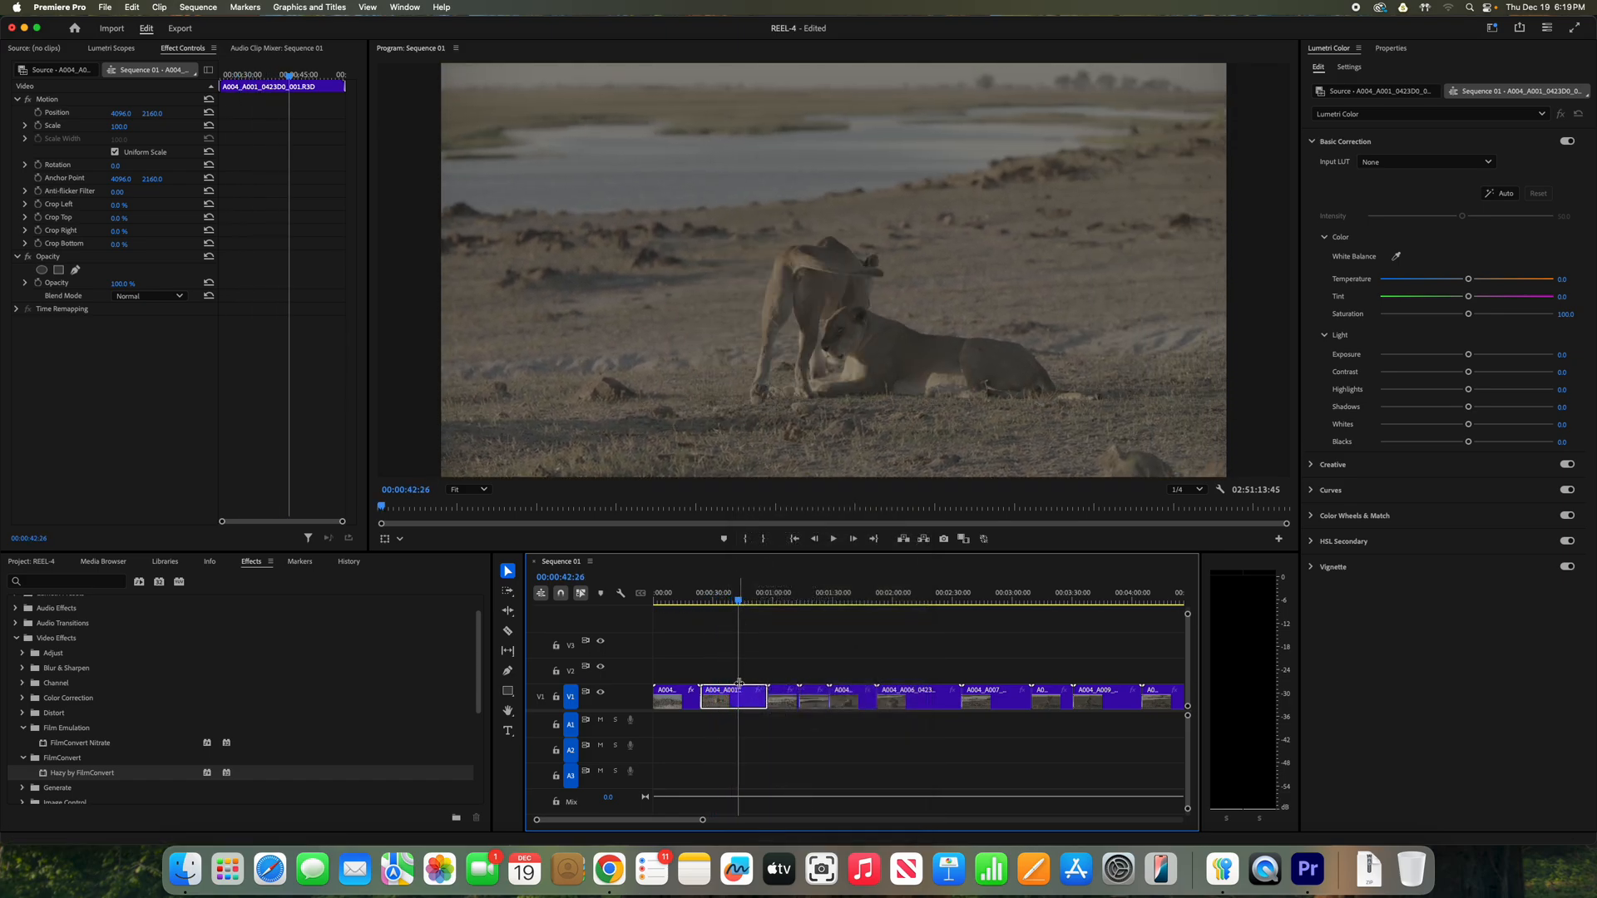
pyautogui.rightClick(736, 709)
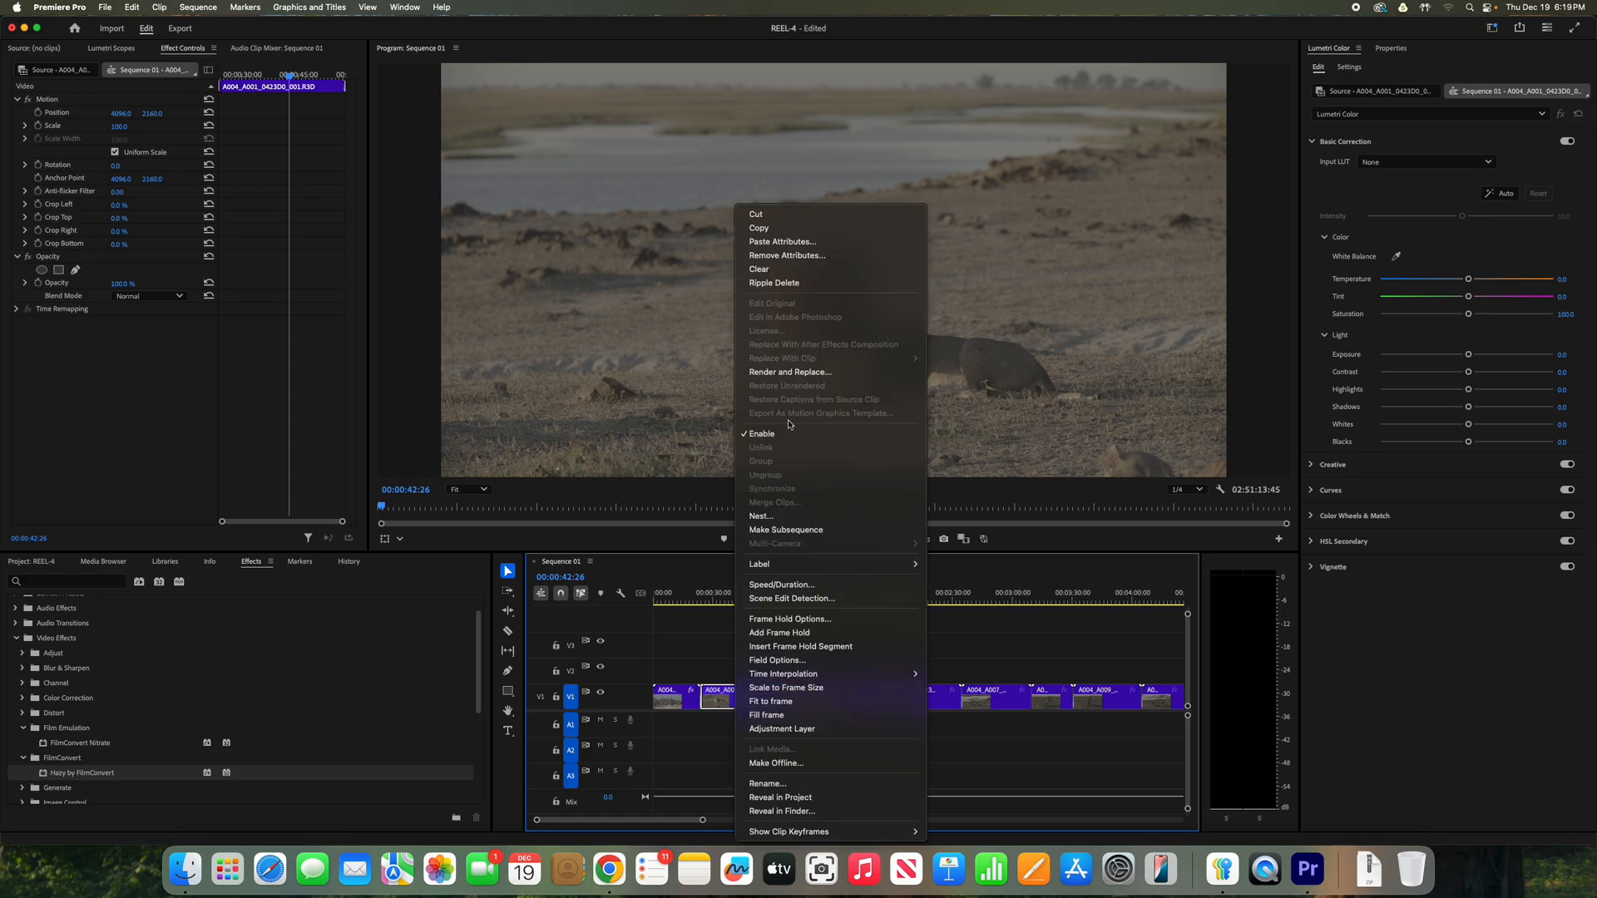
pyautogui.click(764, 242)
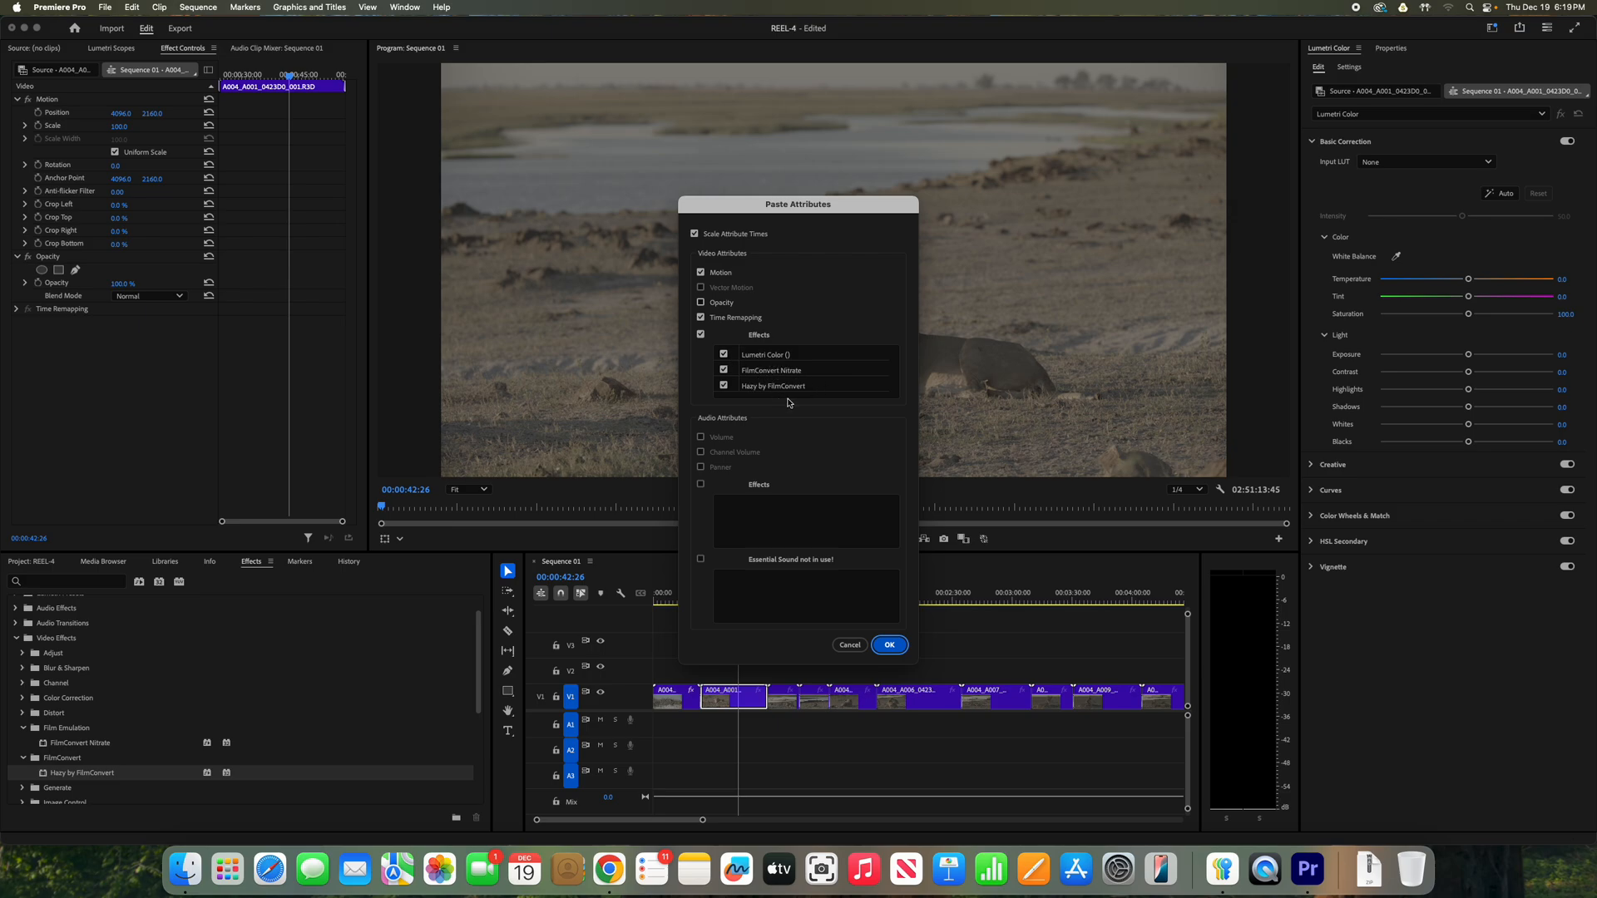
pyautogui.click(889, 646)
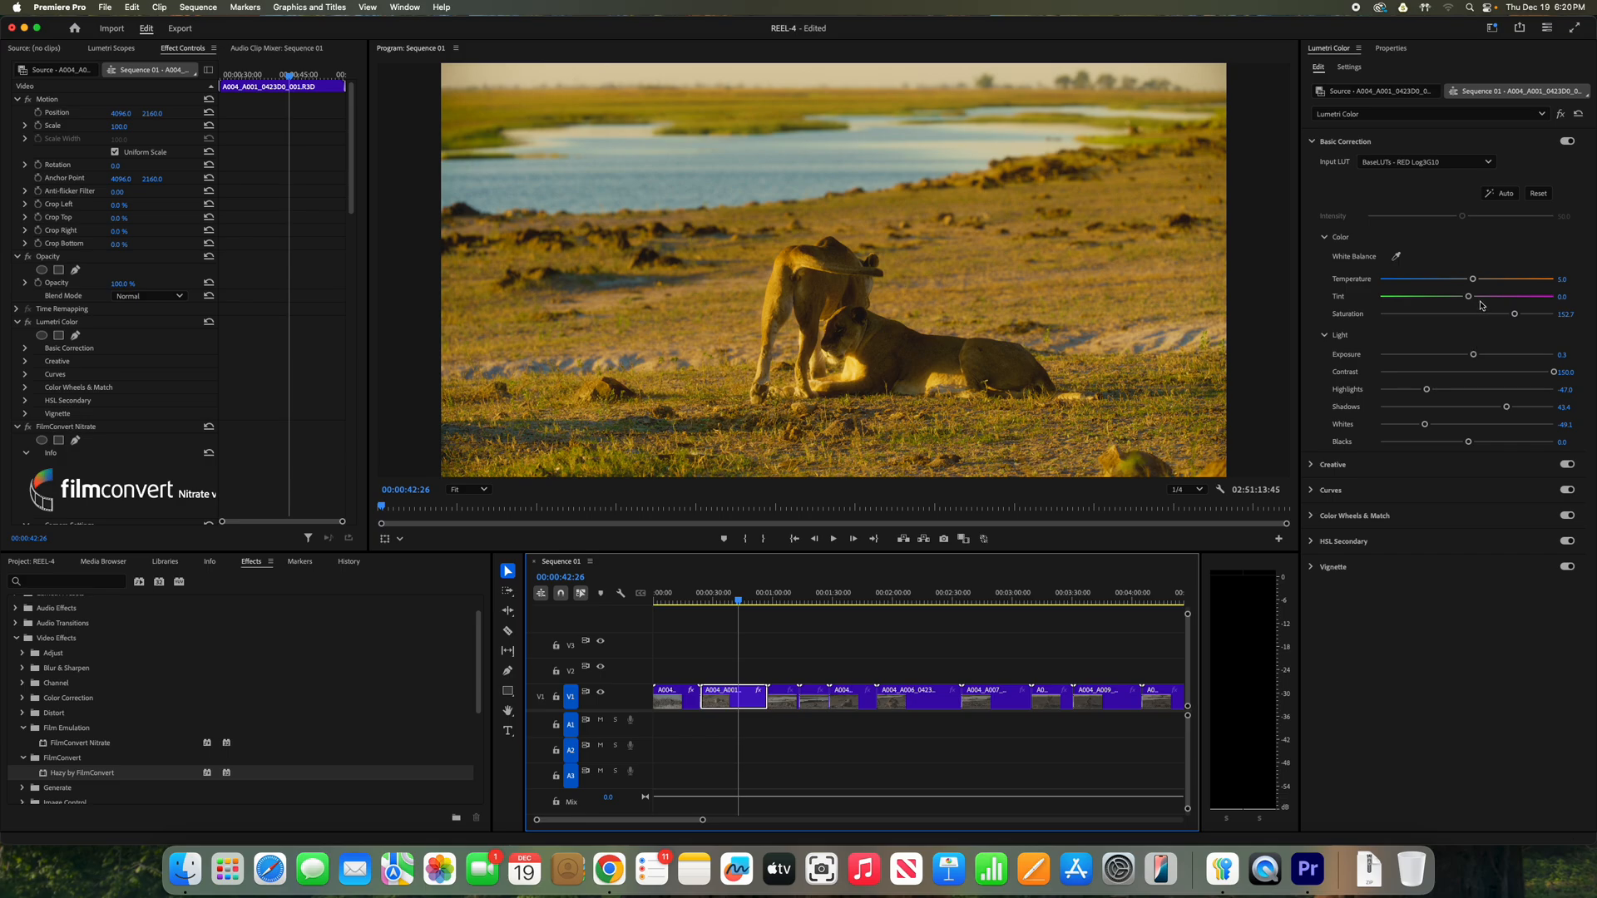
# Set the second clip's Lumetri temperature to 0 and its exposure to 0.6.
pyautogui.moveTo(1561, 280); pyautogui.dragTo(1595, 331)
pyautogui.click(1565, 279)
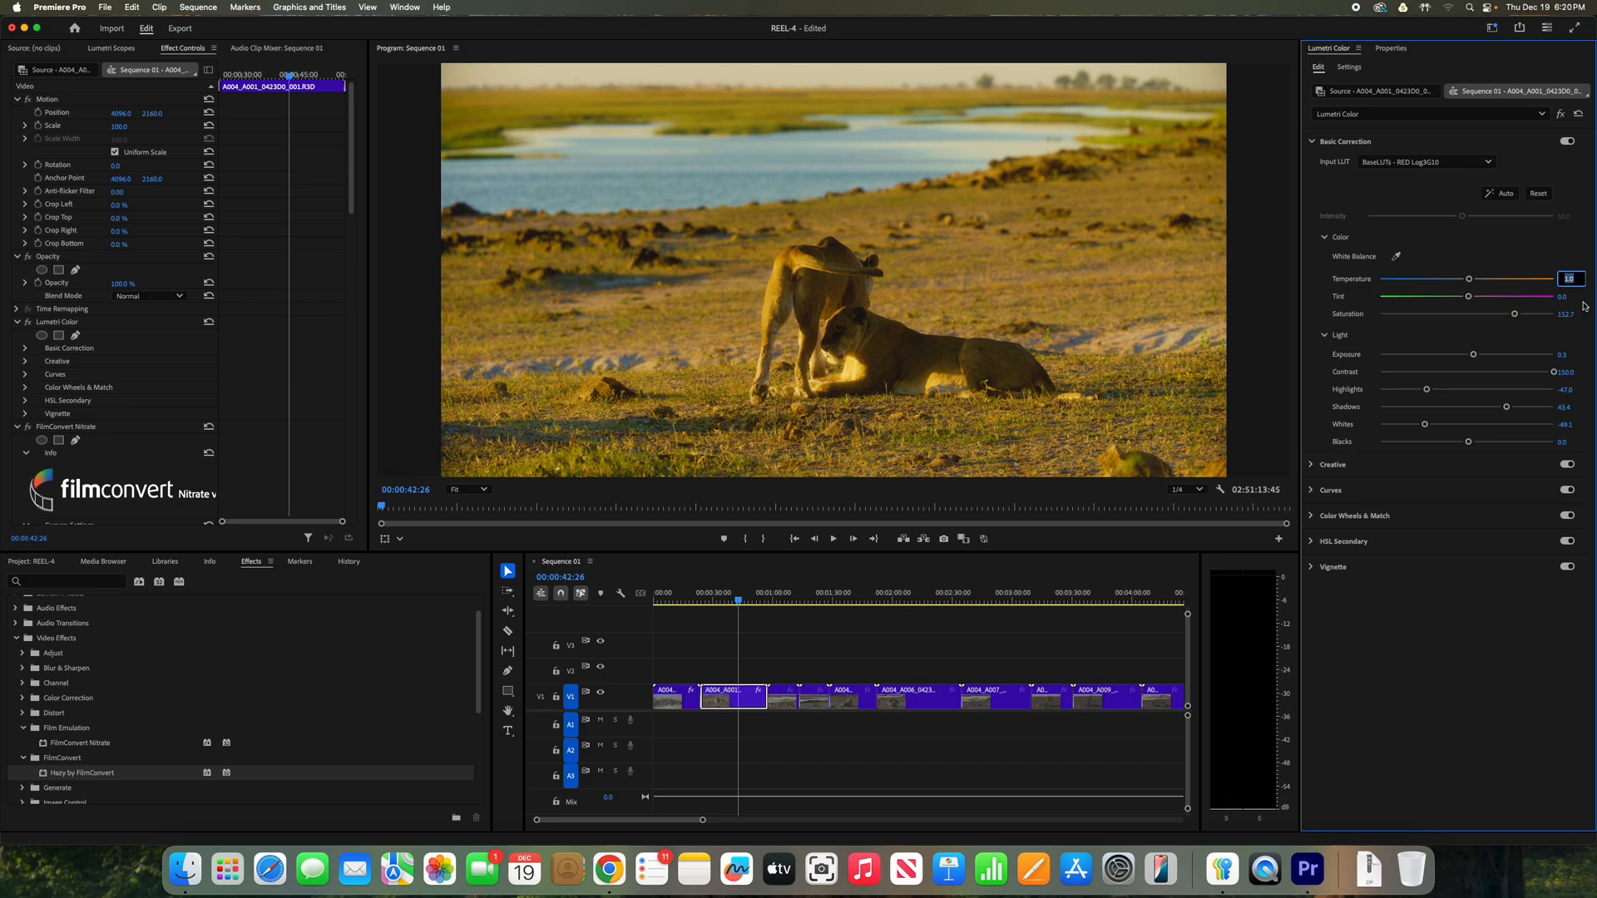
pyautogui.write('0')
pyautogui.press('Return')
pyautogui.moveTo(1473, 355); pyautogui.dragTo(1477, 359)
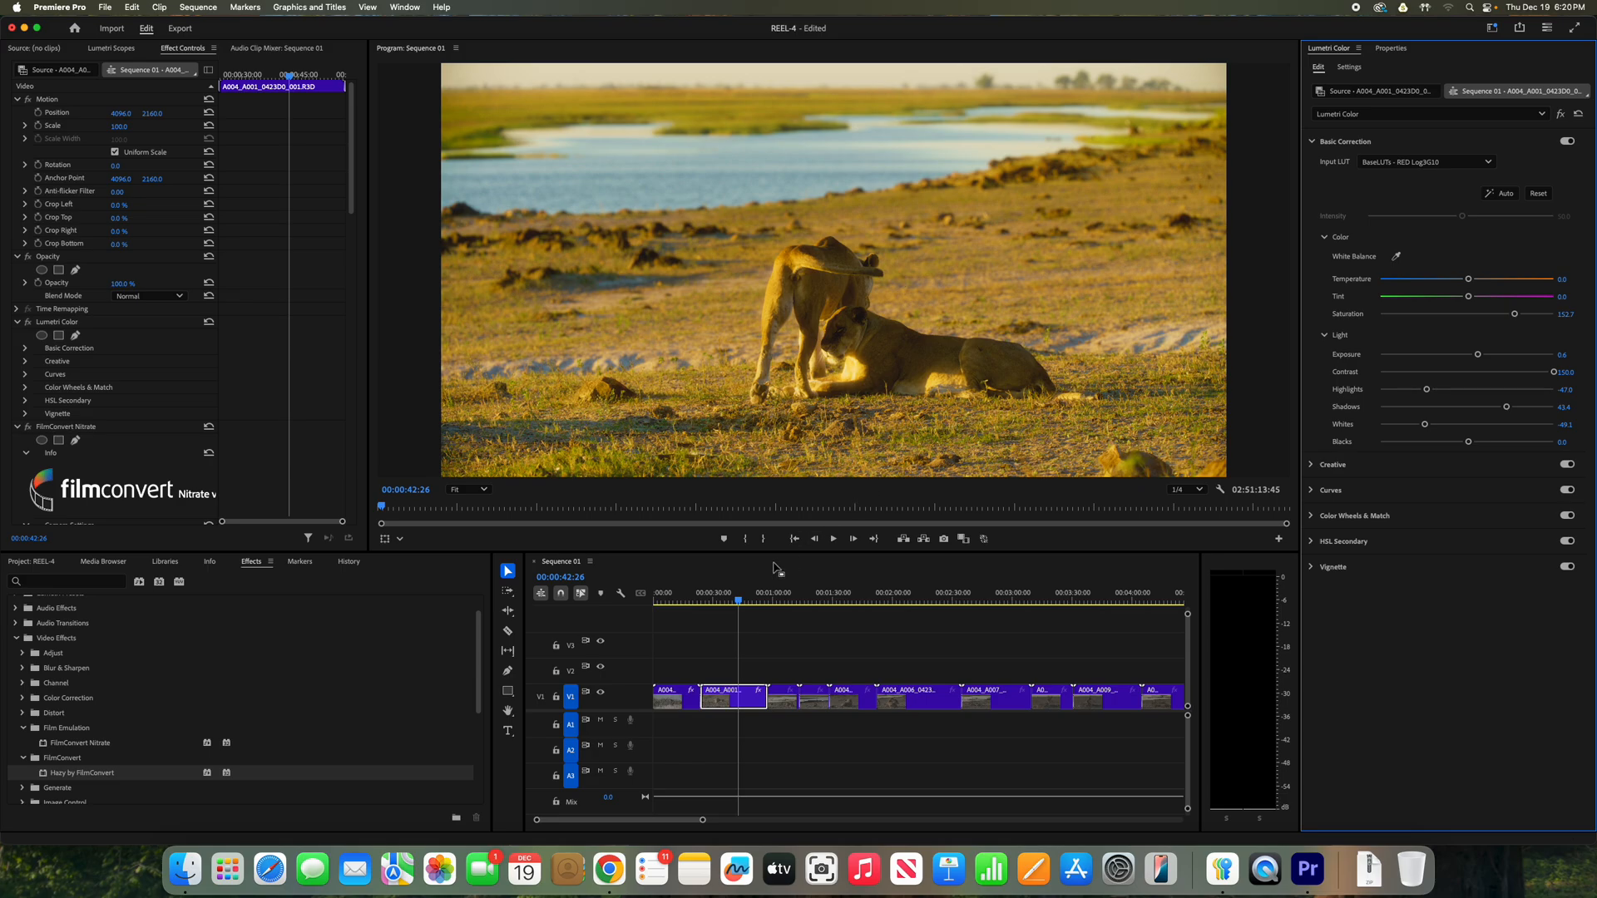
# Scrub to the frame at 00:00:53:38 in the second clip and save the project.
pyautogui.click(726, 602)
pyautogui.moveTo(726, 603); pyautogui.dragTo(759, 608)
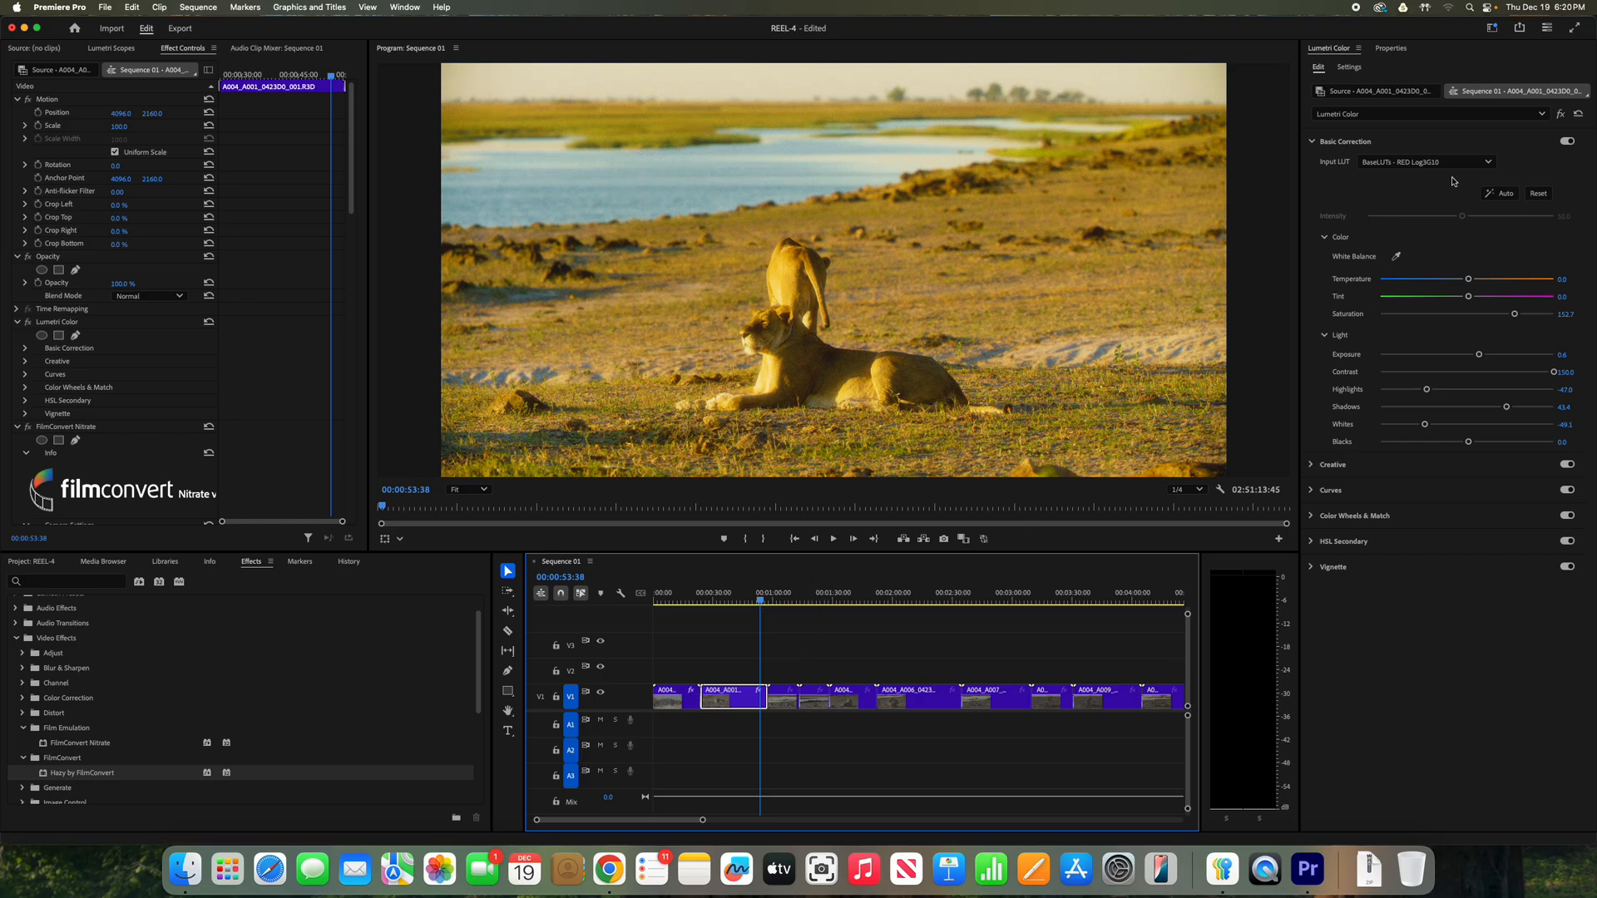
pyautogui.click(103, 7)
pyautogui.click(111, 182)
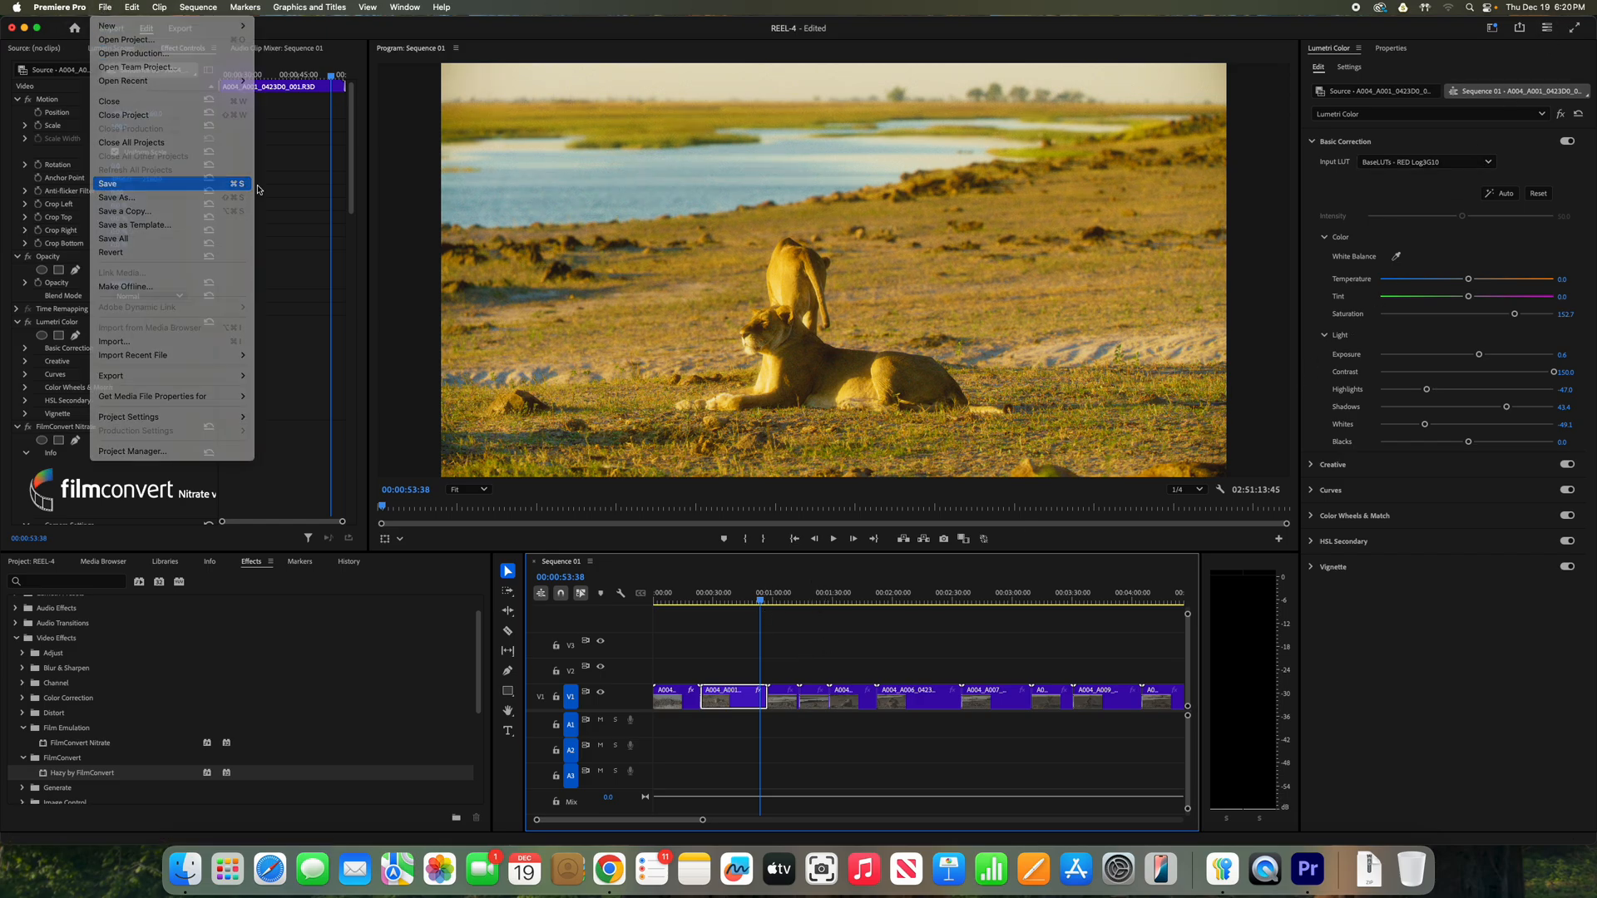
# Preview the graded second clip full screen and review its FilmConvert Nitrate and Hazy effect settings.
pyautogui.click(1575, 31)
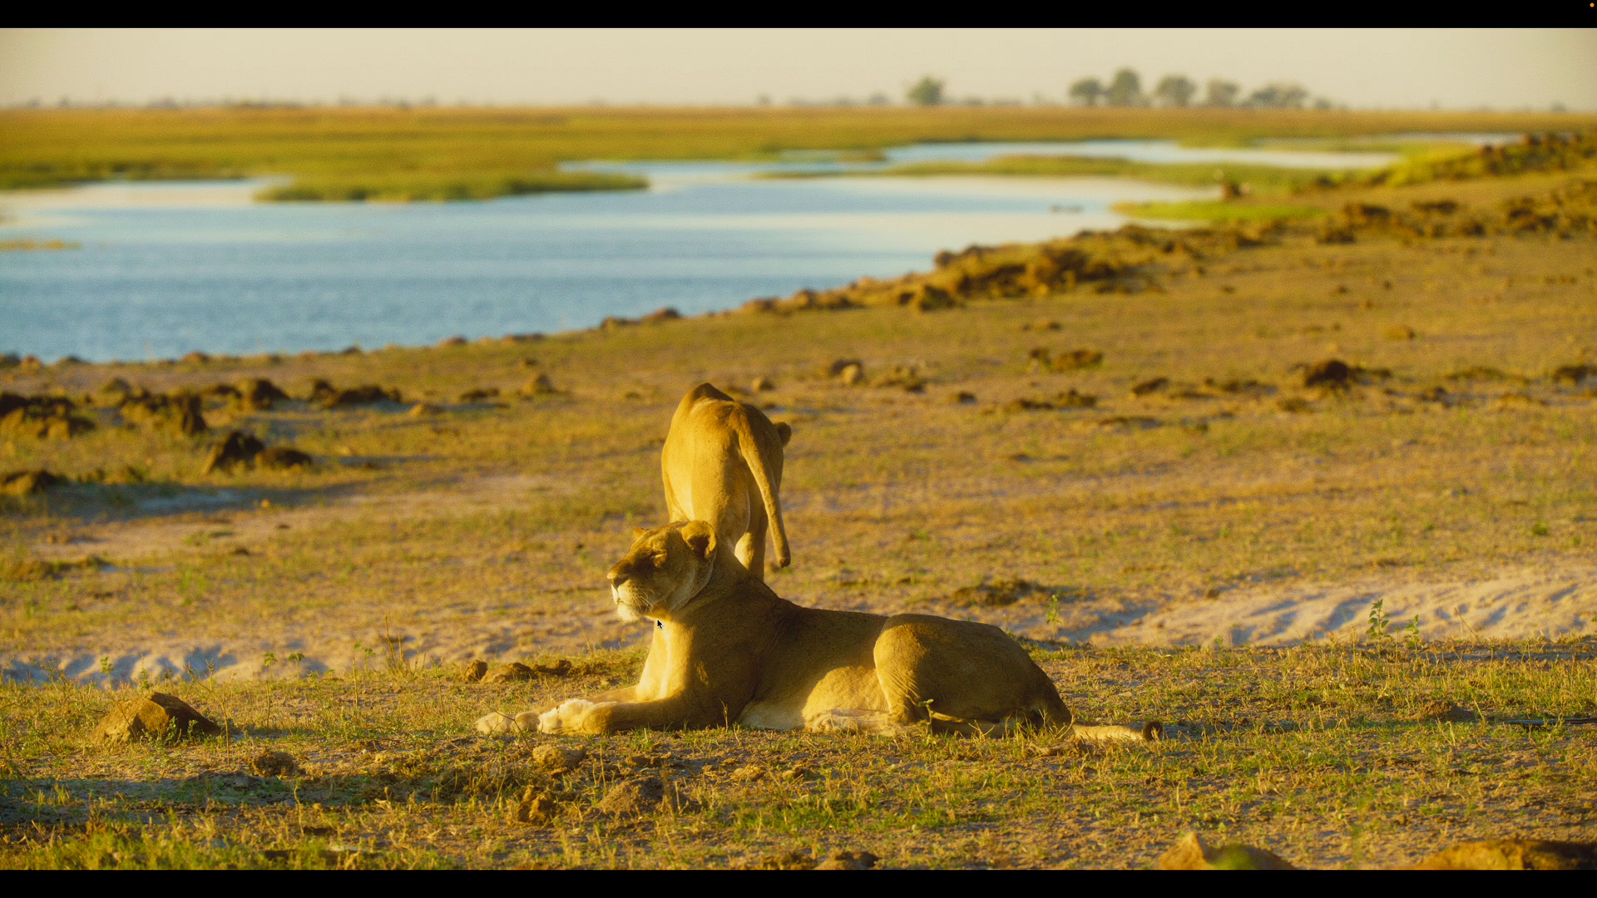
pyautogui.press('Escape')
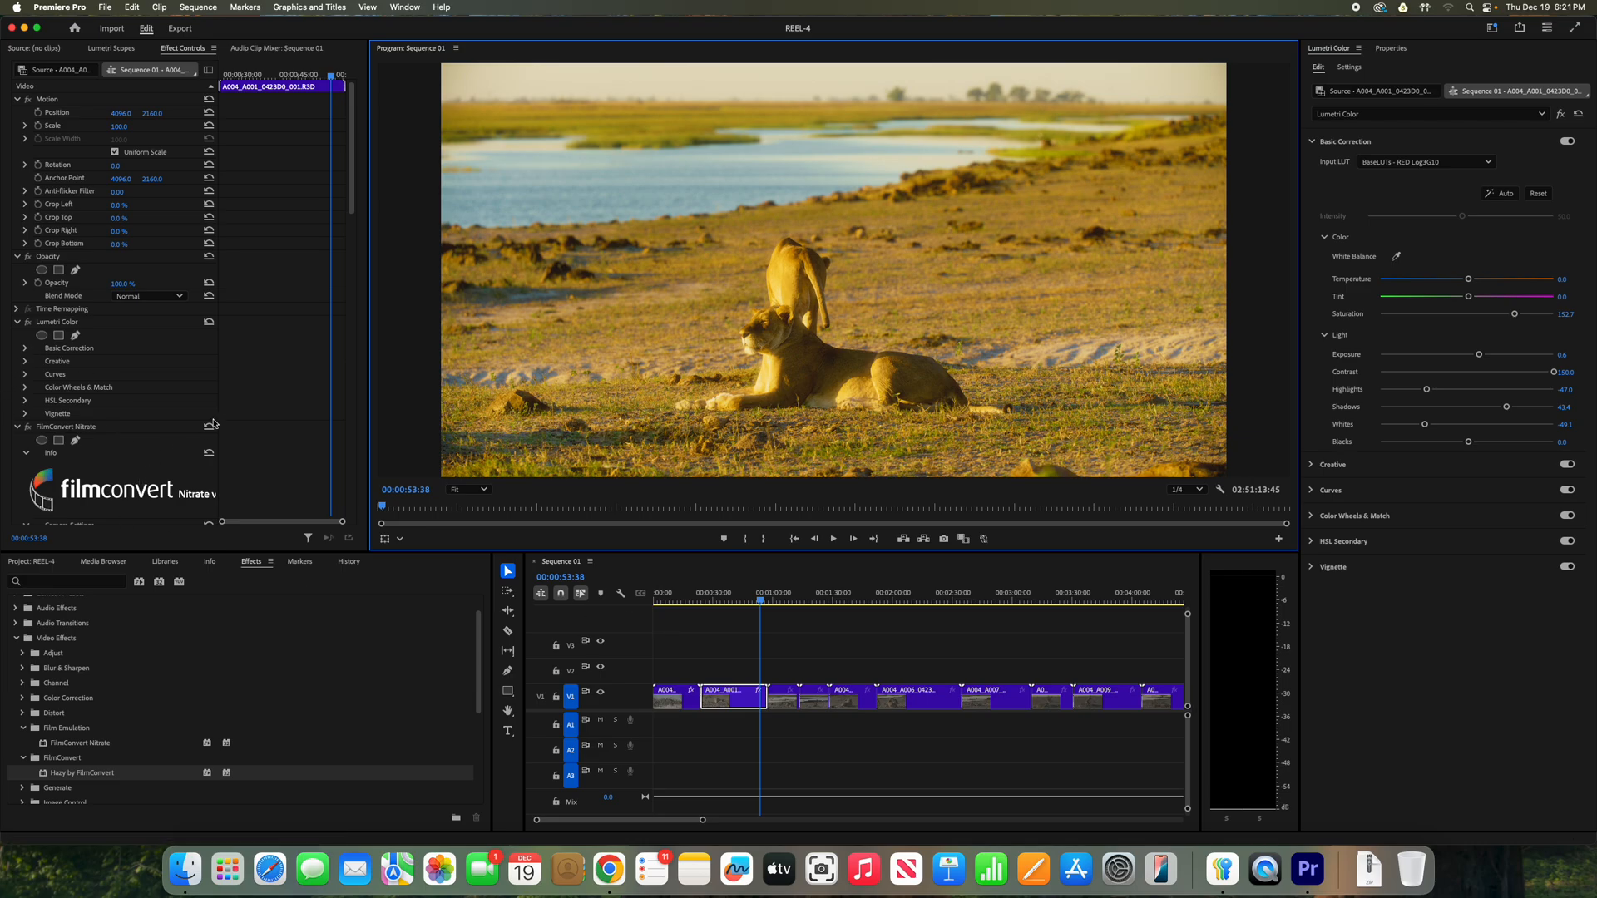
pyautogui.moveTo(352, 212); pyautogui.dragTo(362, 455)
pyautogui.scroll(-3, 248, 485)
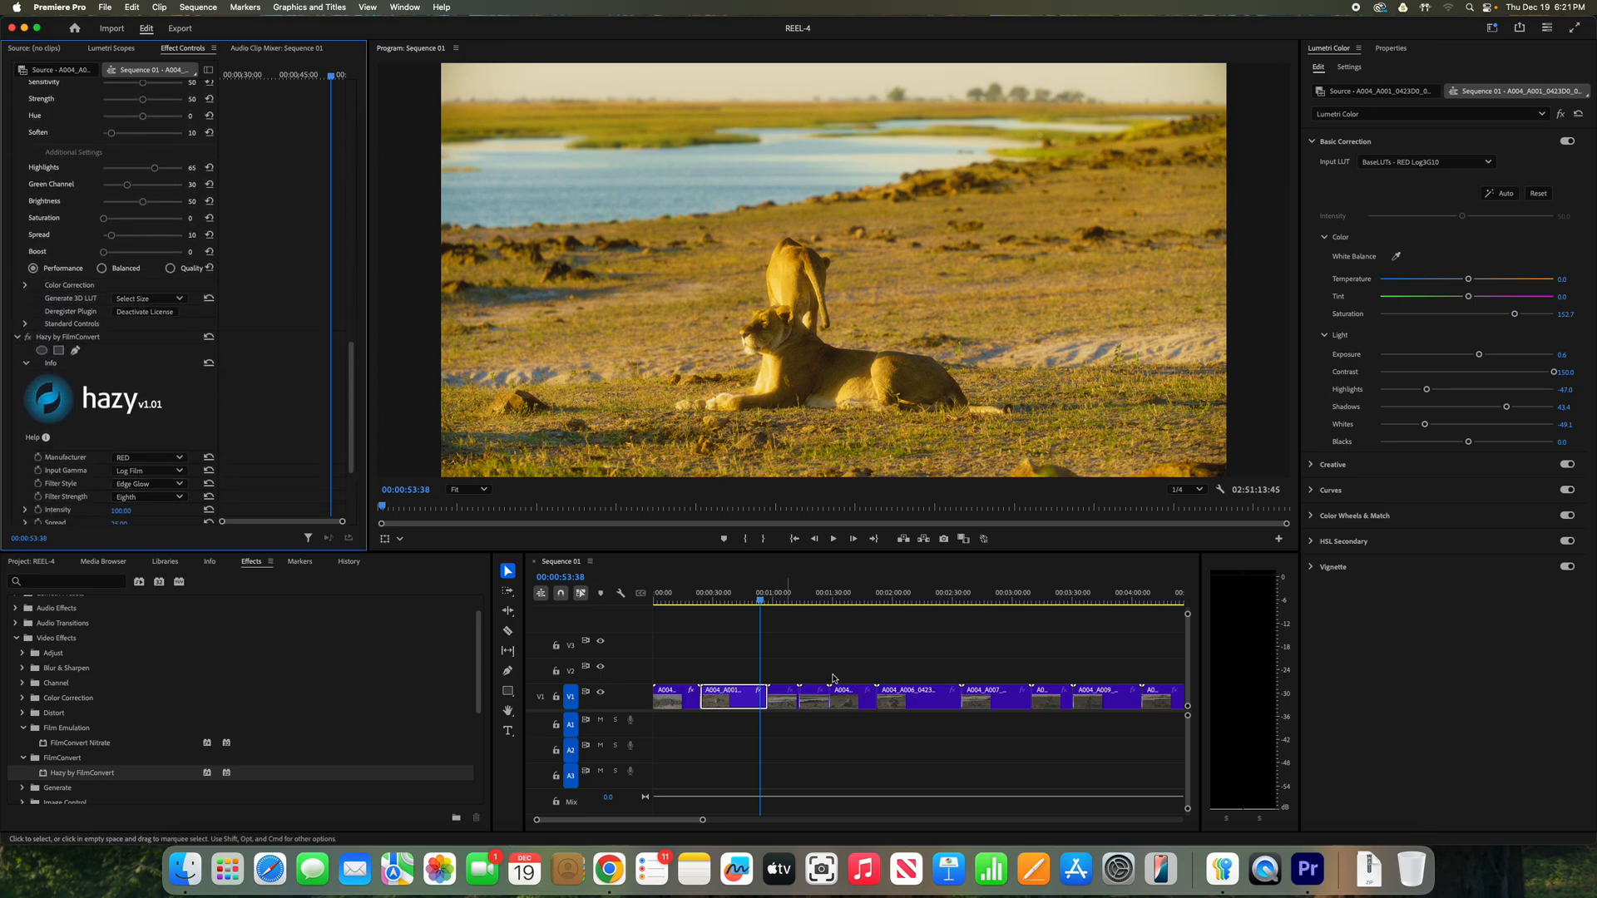
# Copy the second clip and paste its attributes with the grade and film effects onto the third clip.
pyautogui.rightClick(753, 695)
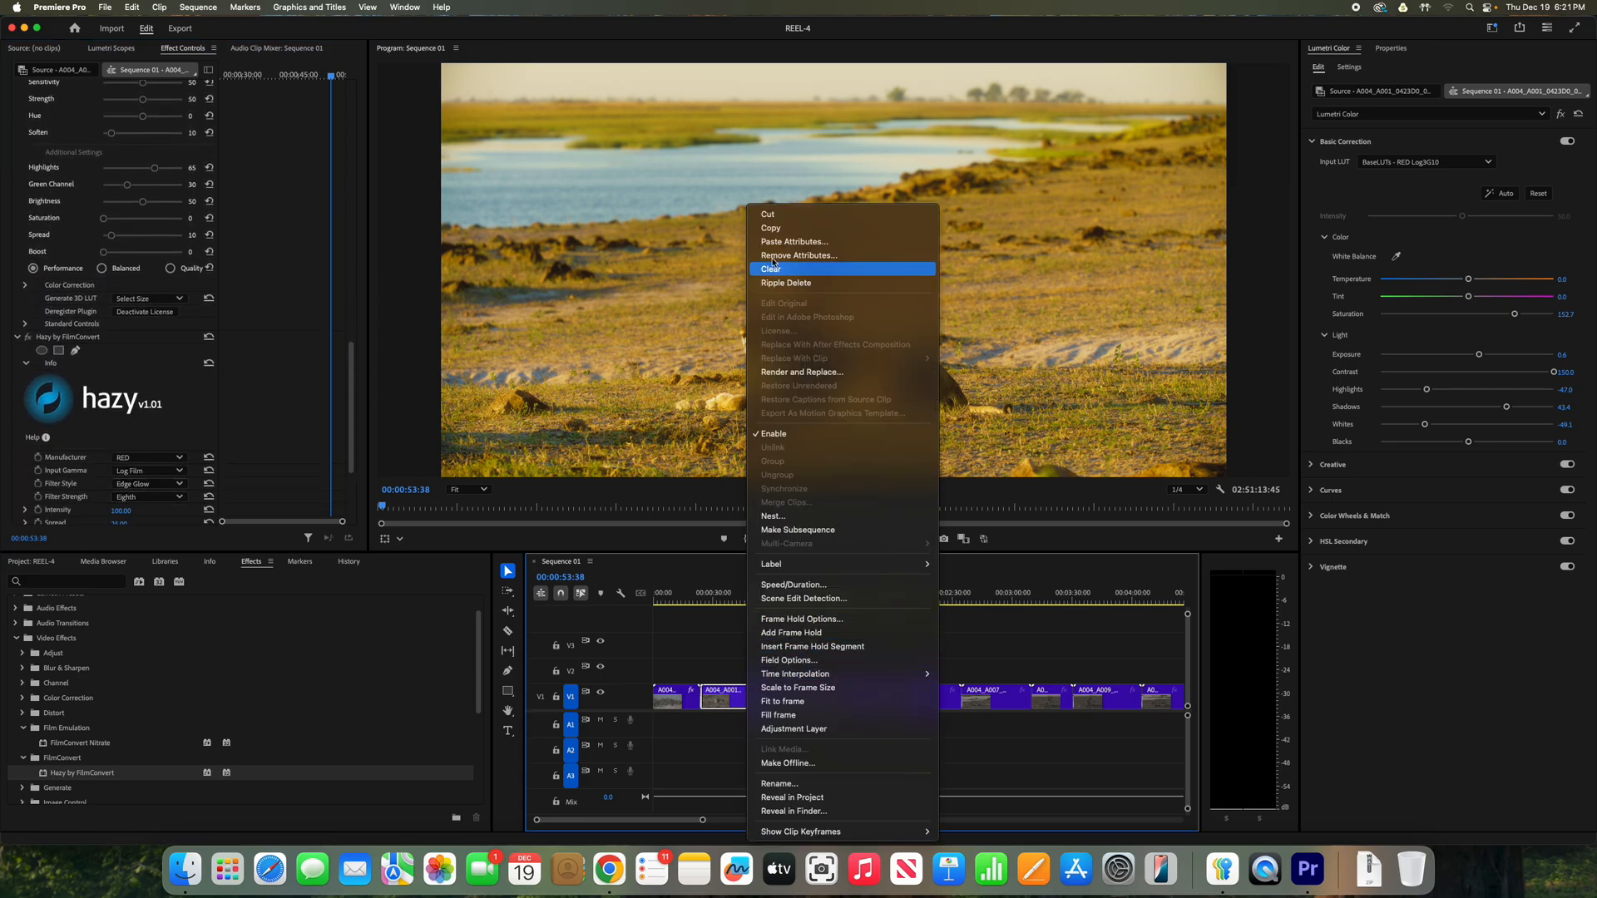
pyautogui.click(771, 228)
pyautogui.moveTo(760, 601); pyautogui.dragTo(774, 601)
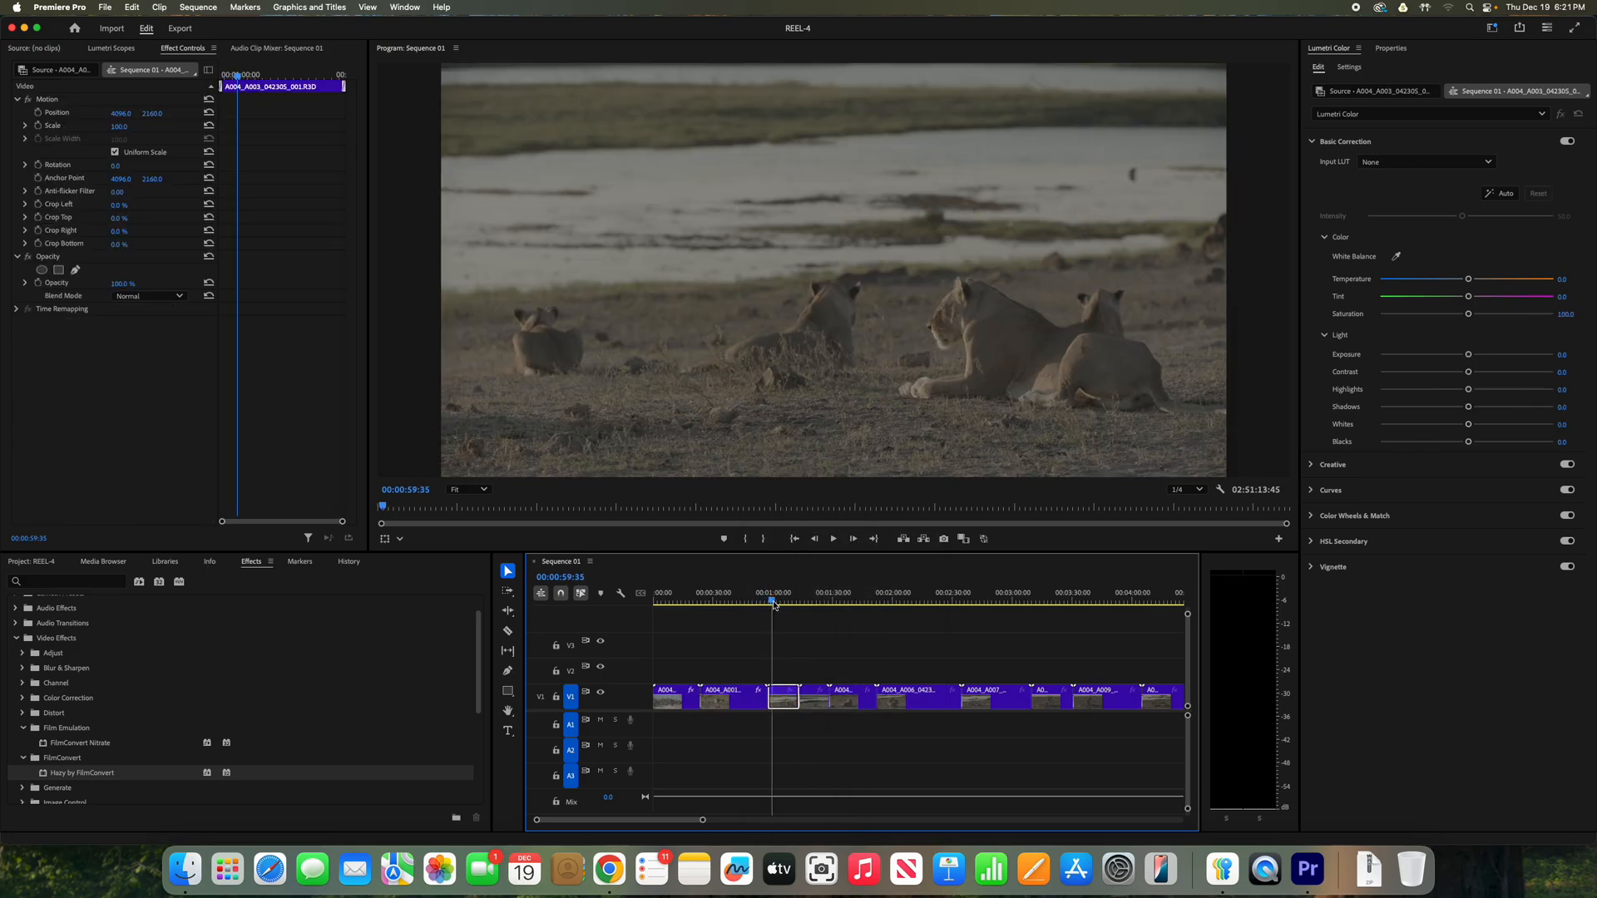
pyautogui.rightClick(785, 695)
pyautogui.click(823, 242)
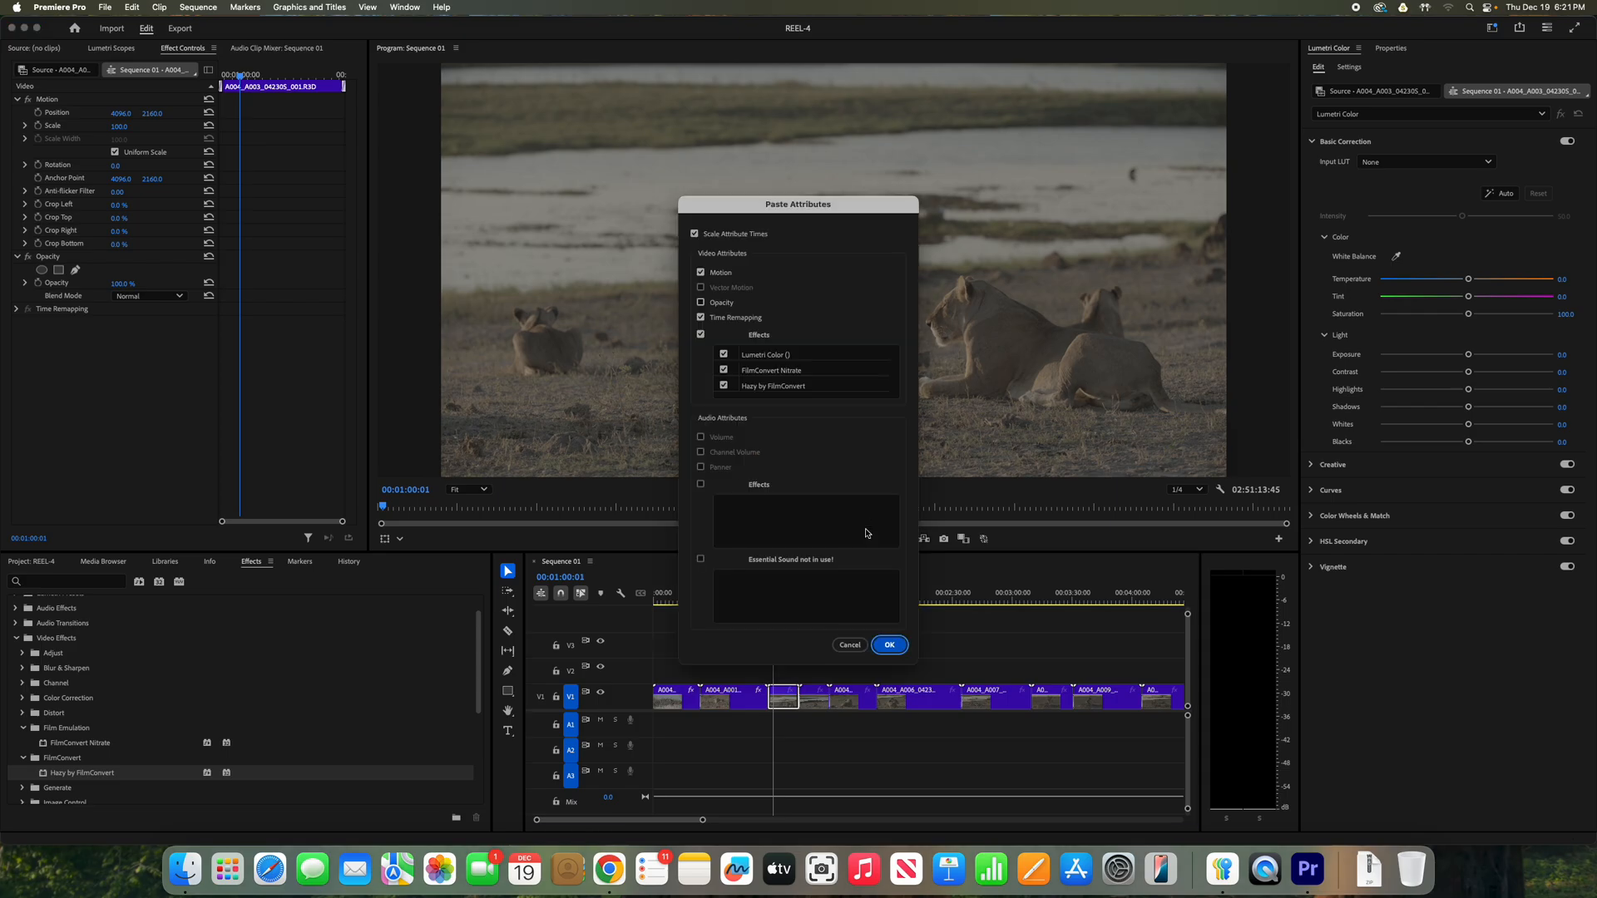
pyautogui.click(886, 647)
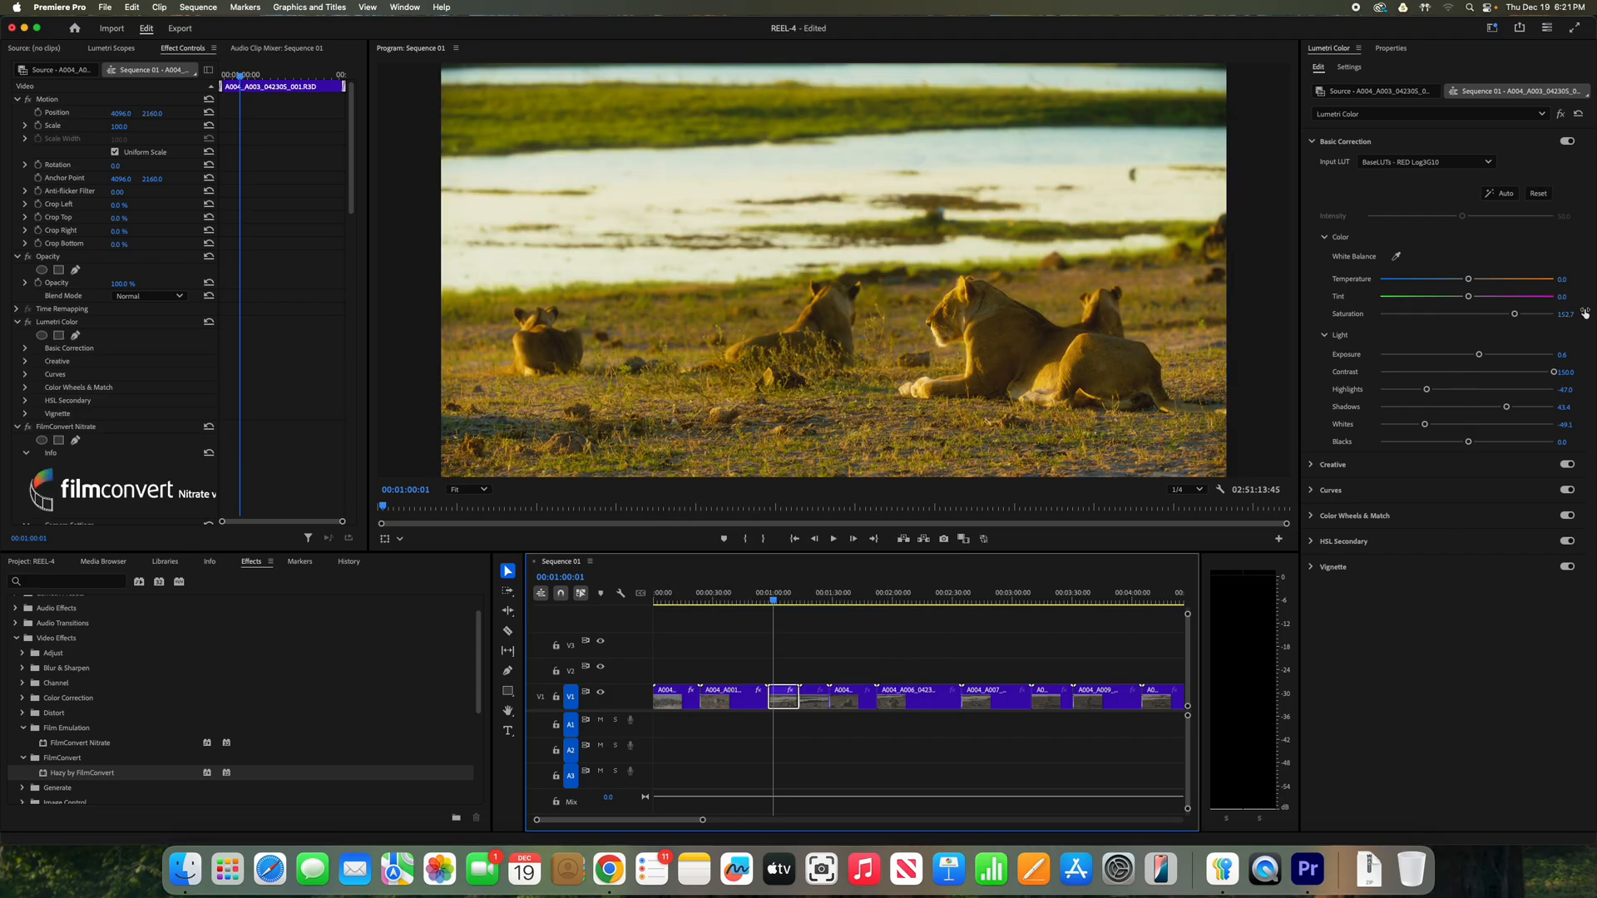
# Set the third clip's Lumetri tint to 5, temperature to -5 and exposure to 1.1.
pyautogui.moveTo(1480, 355)
pyautogui.mouseDown()
pyautogui.moveTo(1493, 356)
pyautogui.moveTo(1479, 356)
pyautogui.mouseUp()
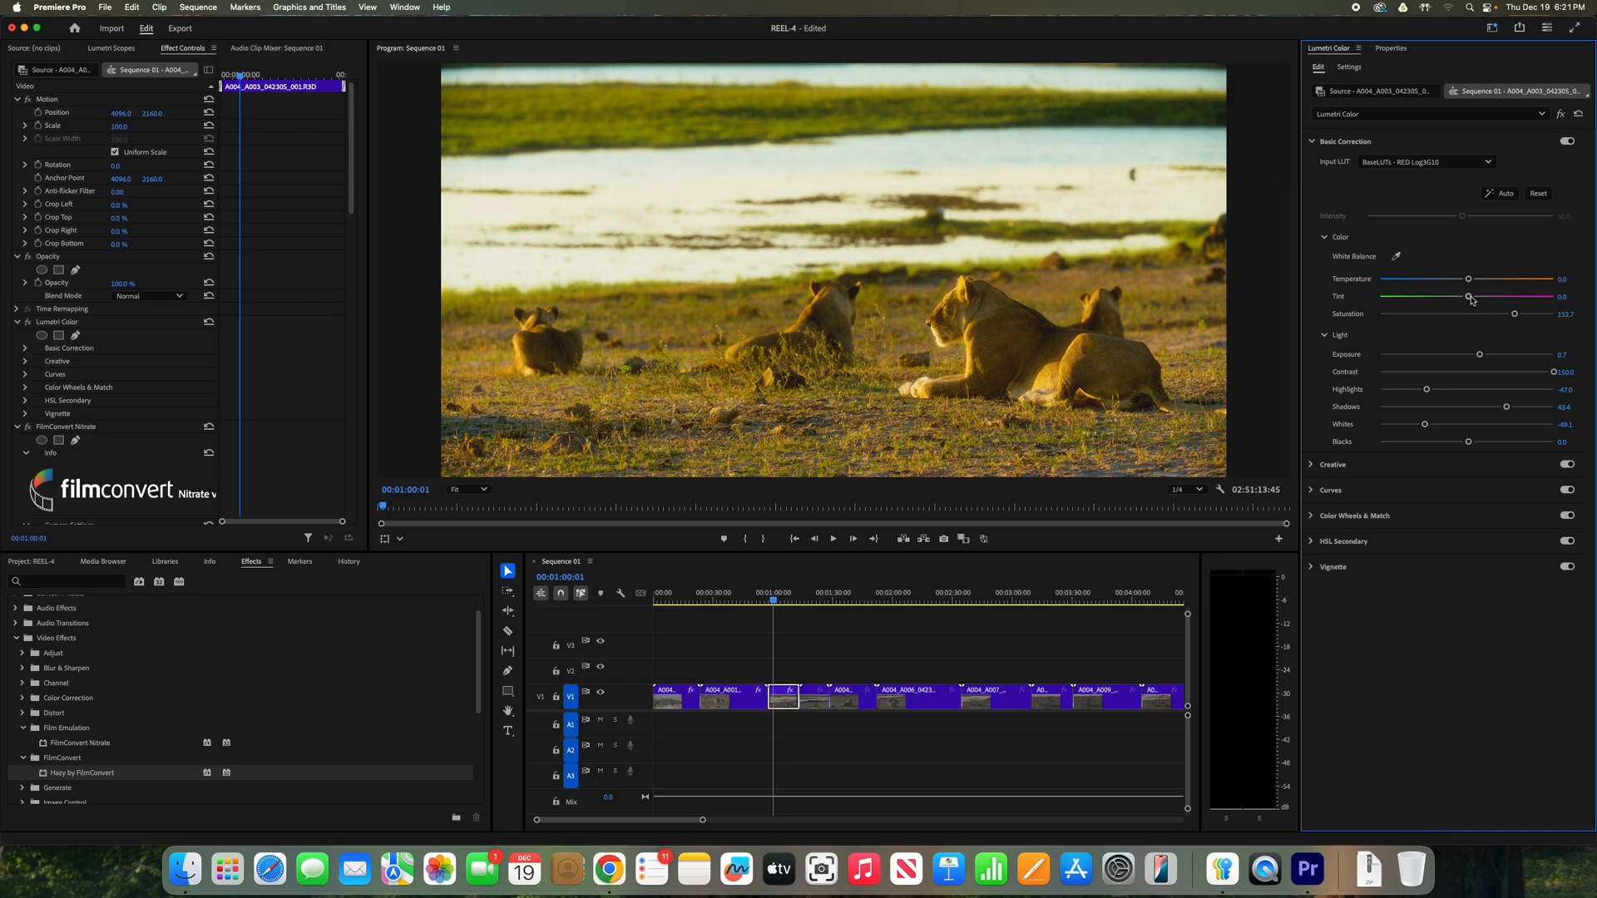
pyautogui.moveTo(1471, 299); pyautogui.dragTo(1472, 300)
pyautogui.click(1563, 297)
pyautogui.write('5')
pyautogui.press('Return')
pyautogui.click(1564, 279)
pyautogui.write('-5')
pyautogui.press('Return')
pyautogui.moveTo(1480, 355); pyautogui.dragTo(1486, 355)
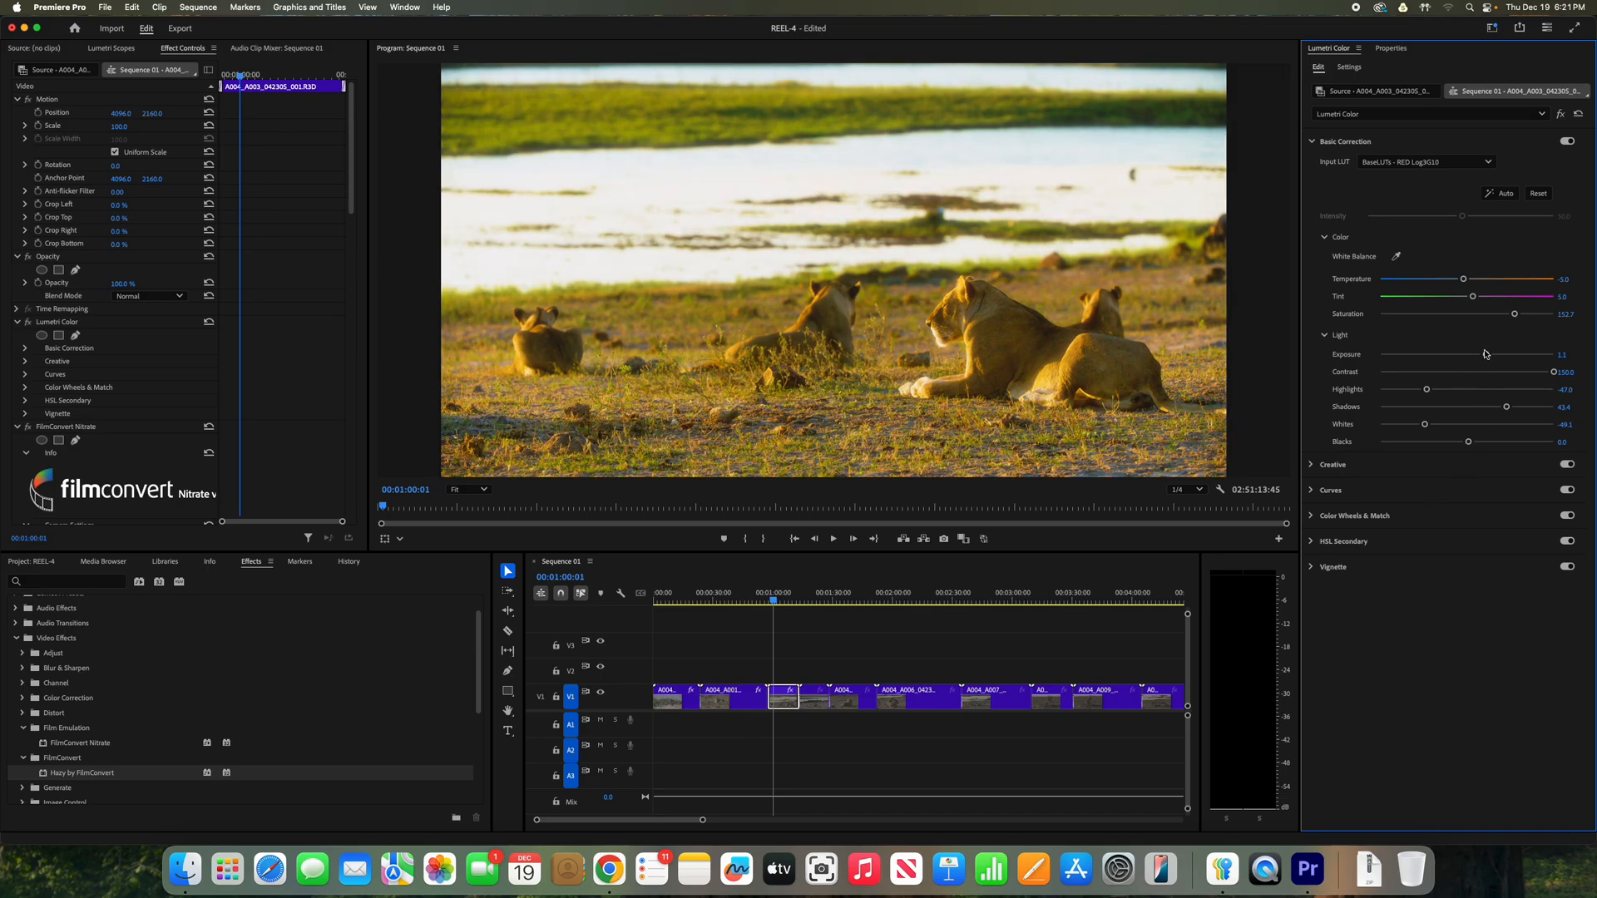
# Copy the third clip and paste its attributes with the grade and film effects onto the fourth clip.
pyautogui.rightClick(775, 699)
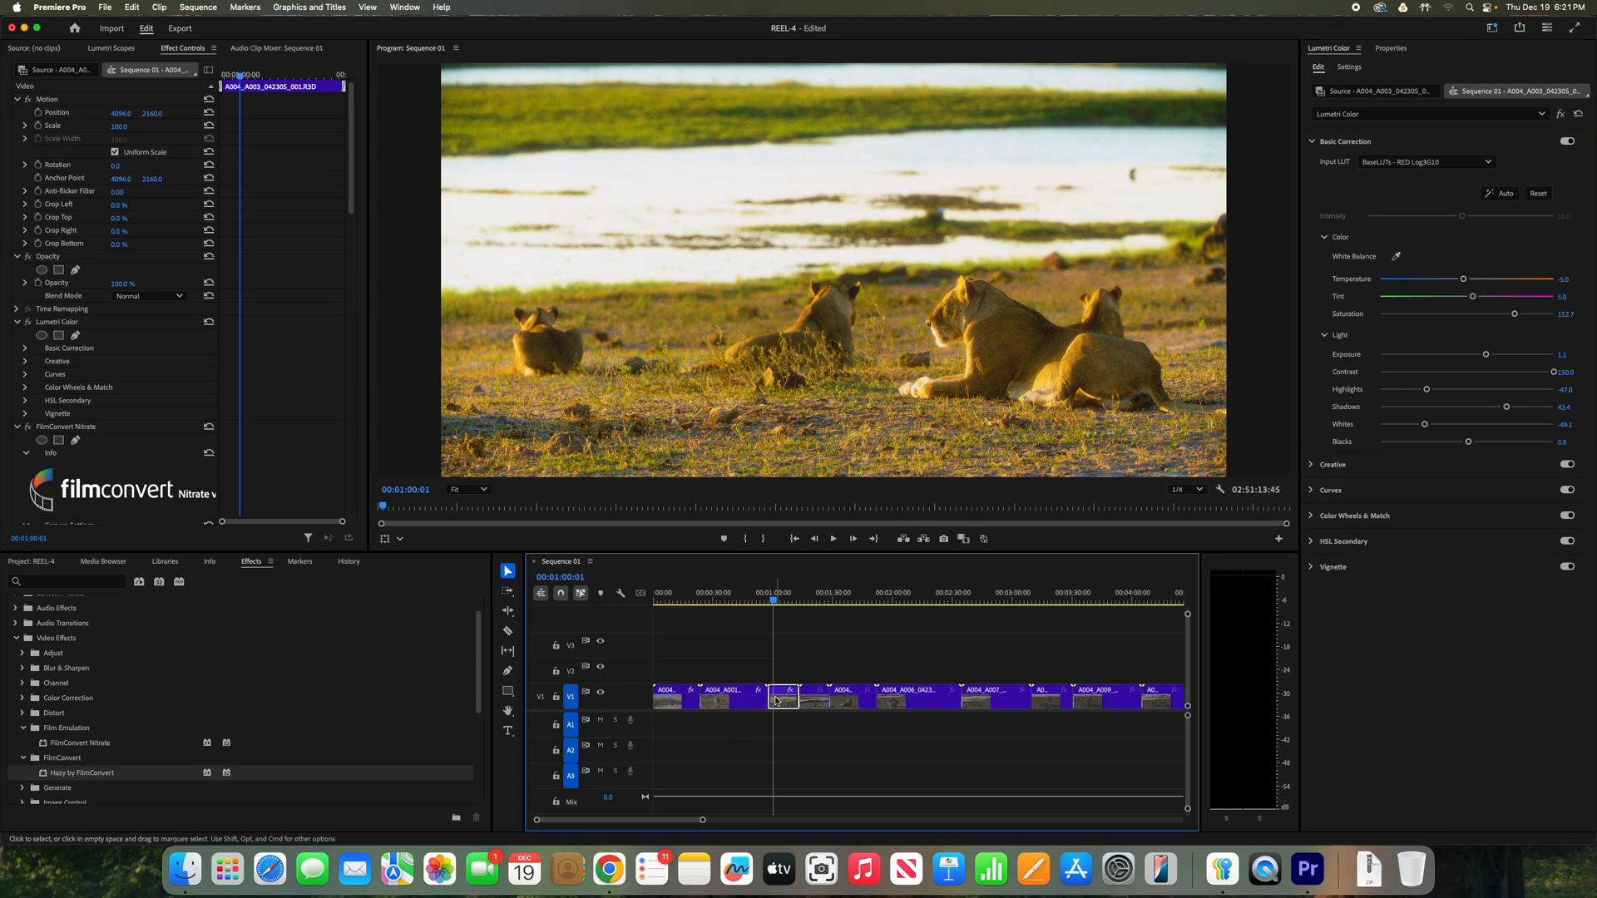
pyautogui.press('Escape')
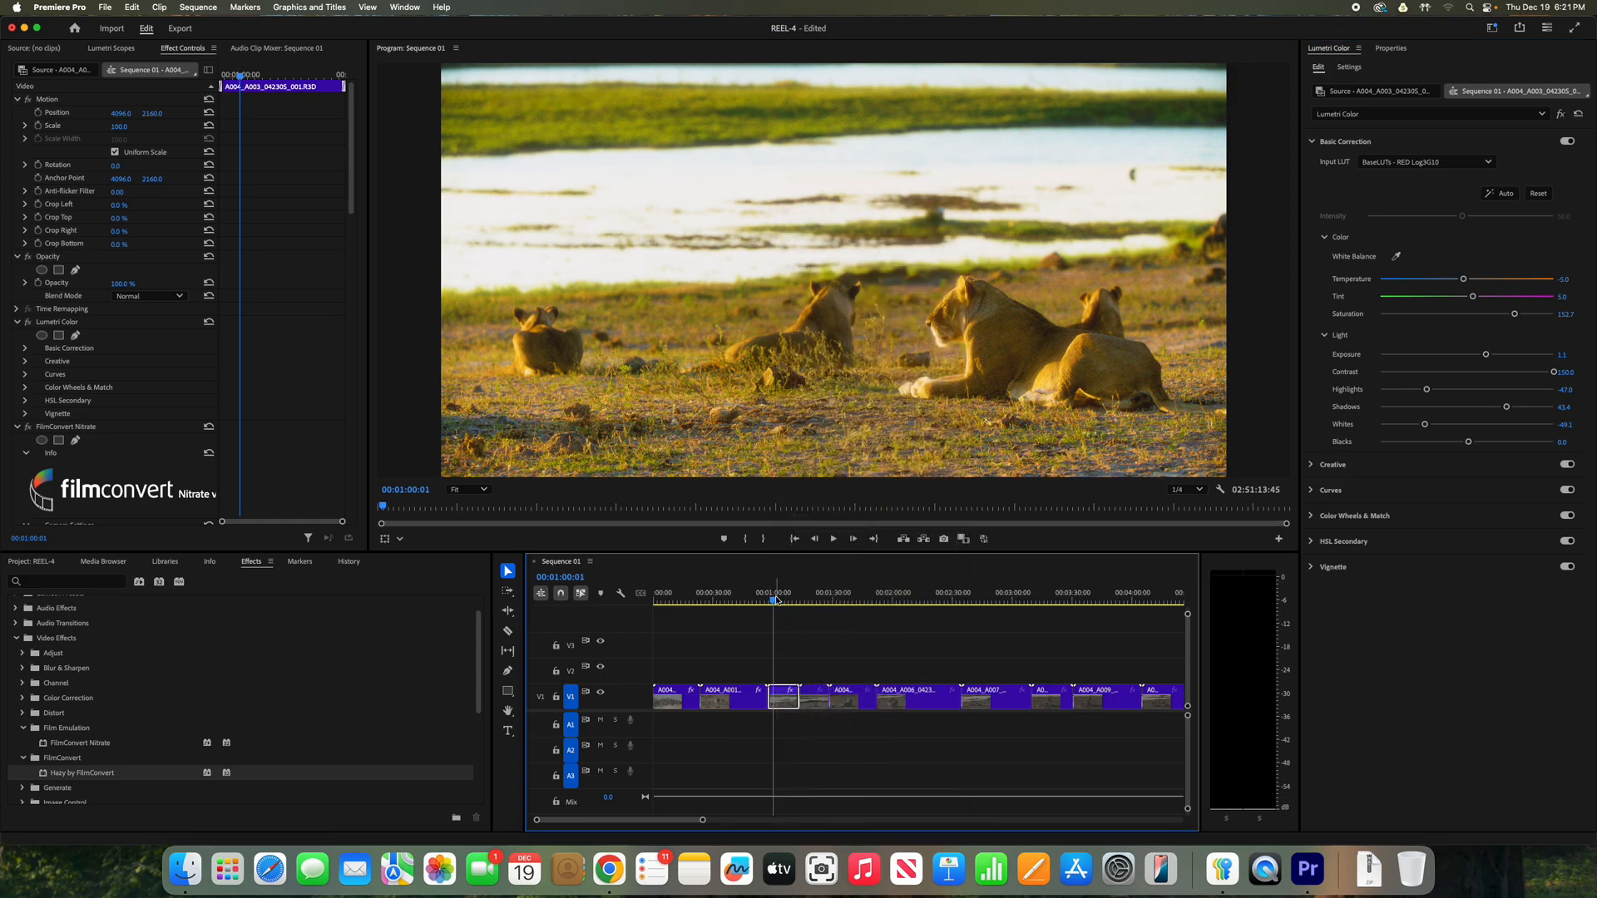
pyautogui.click(830, 596)
pyautogui.moveTo(829, 597); pyautogui.dragTo(813, 597)
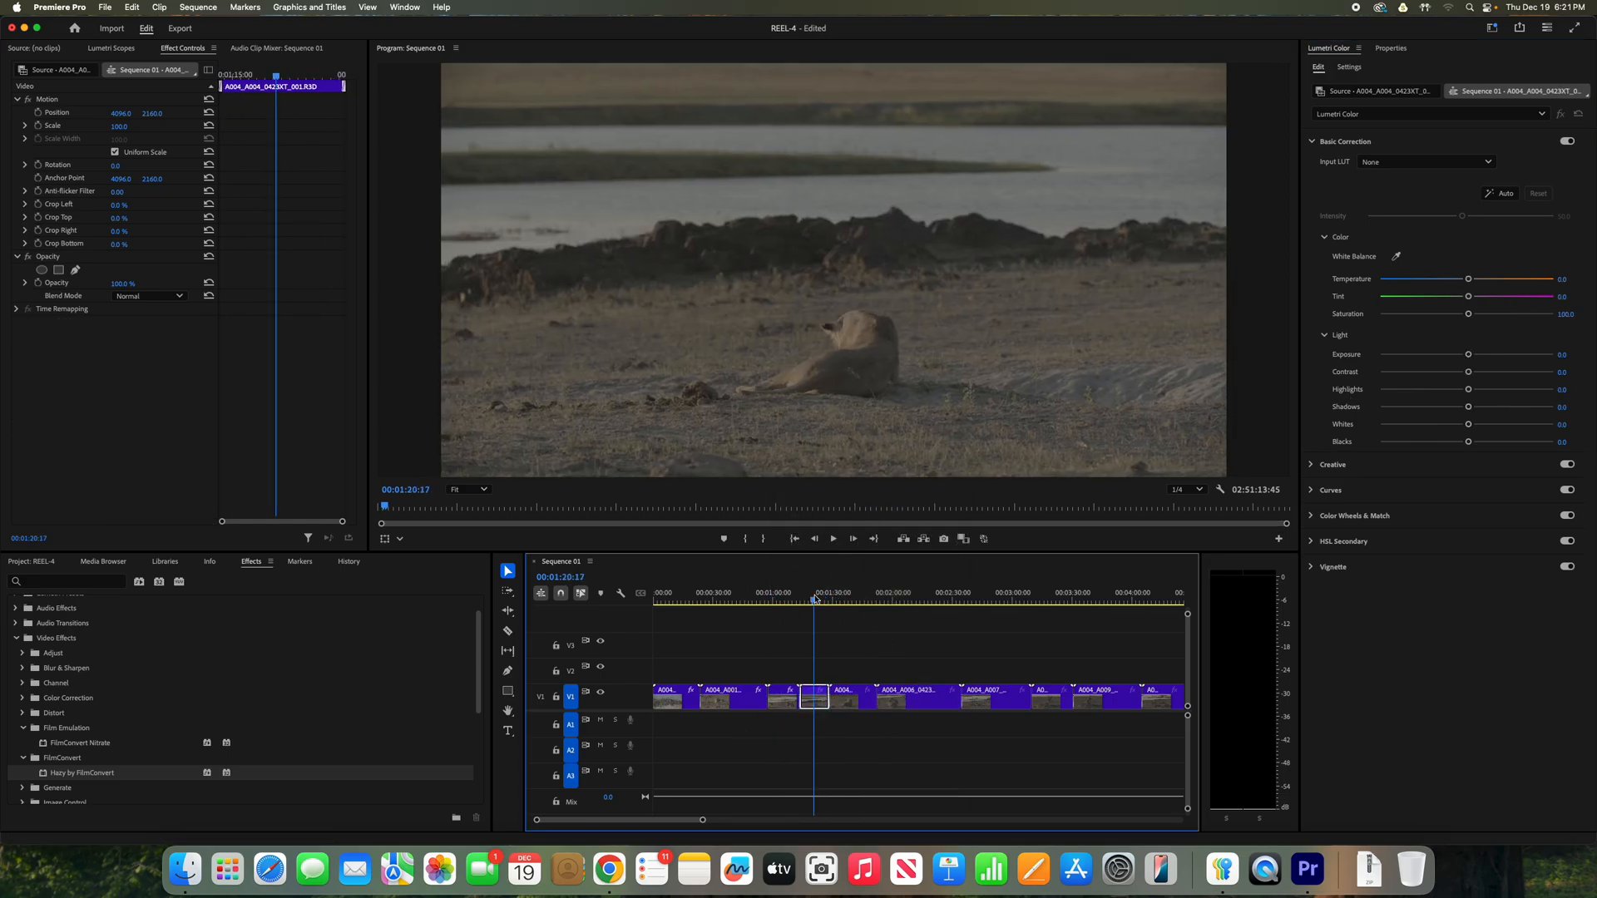
pyautogui.rightClick(814, 701)
pyautogui.press('Escape')
pyautogui.press('super+alt+v')
pyautogui.click(891, 646)
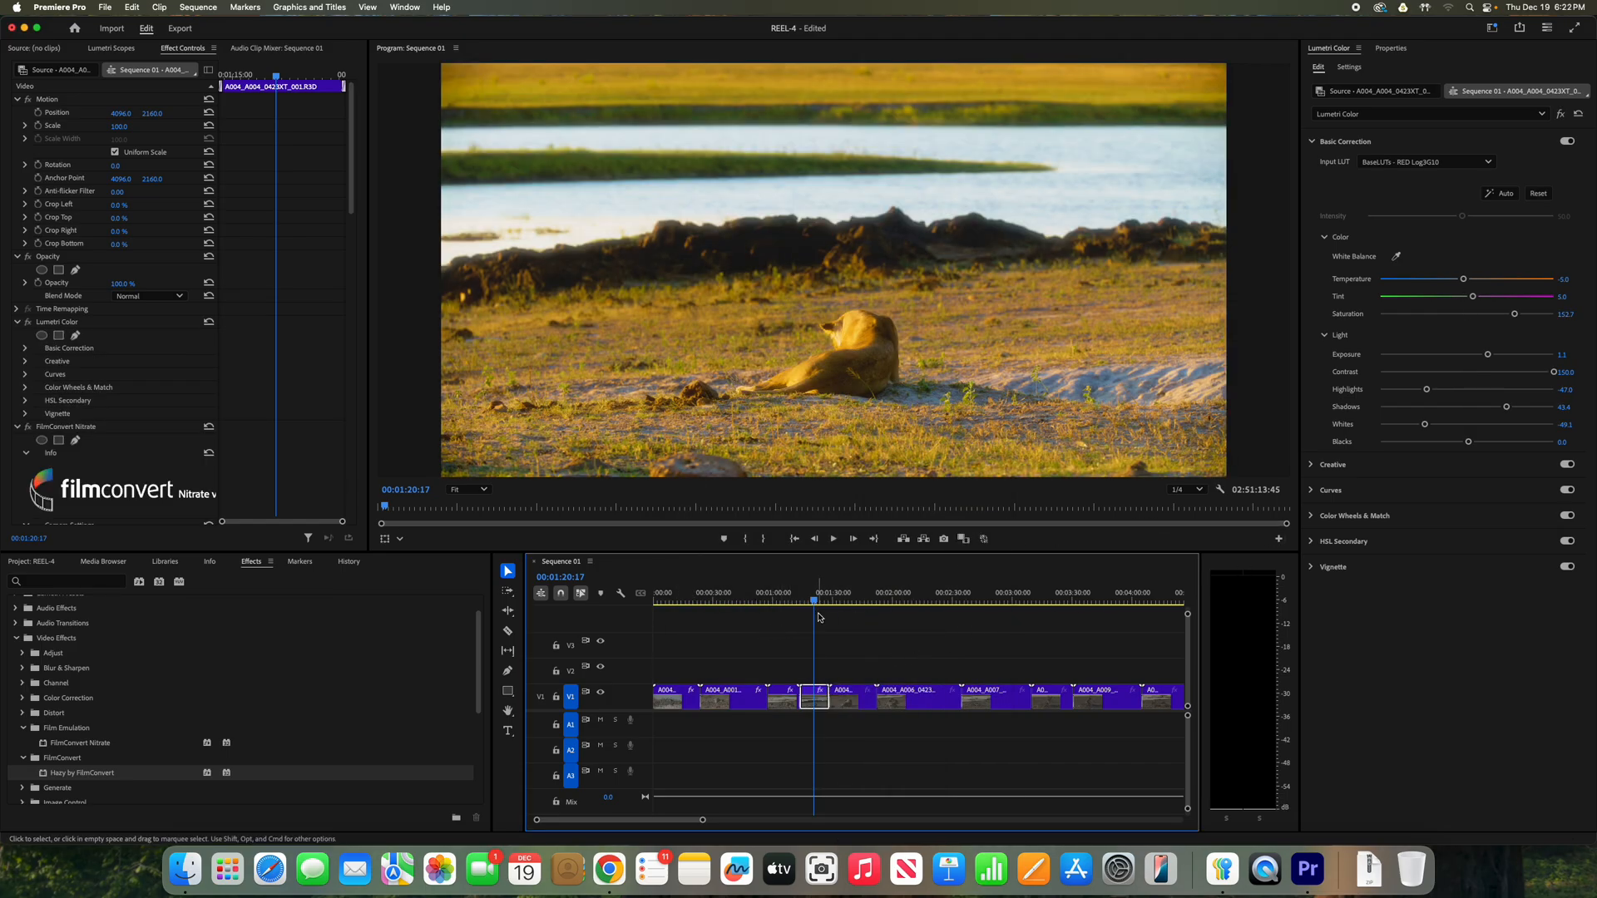
# Paste the copied attributes onto the fifth clip and reduce its Lumetri saturation to 144.1.
pyautogui.click(847, 596)
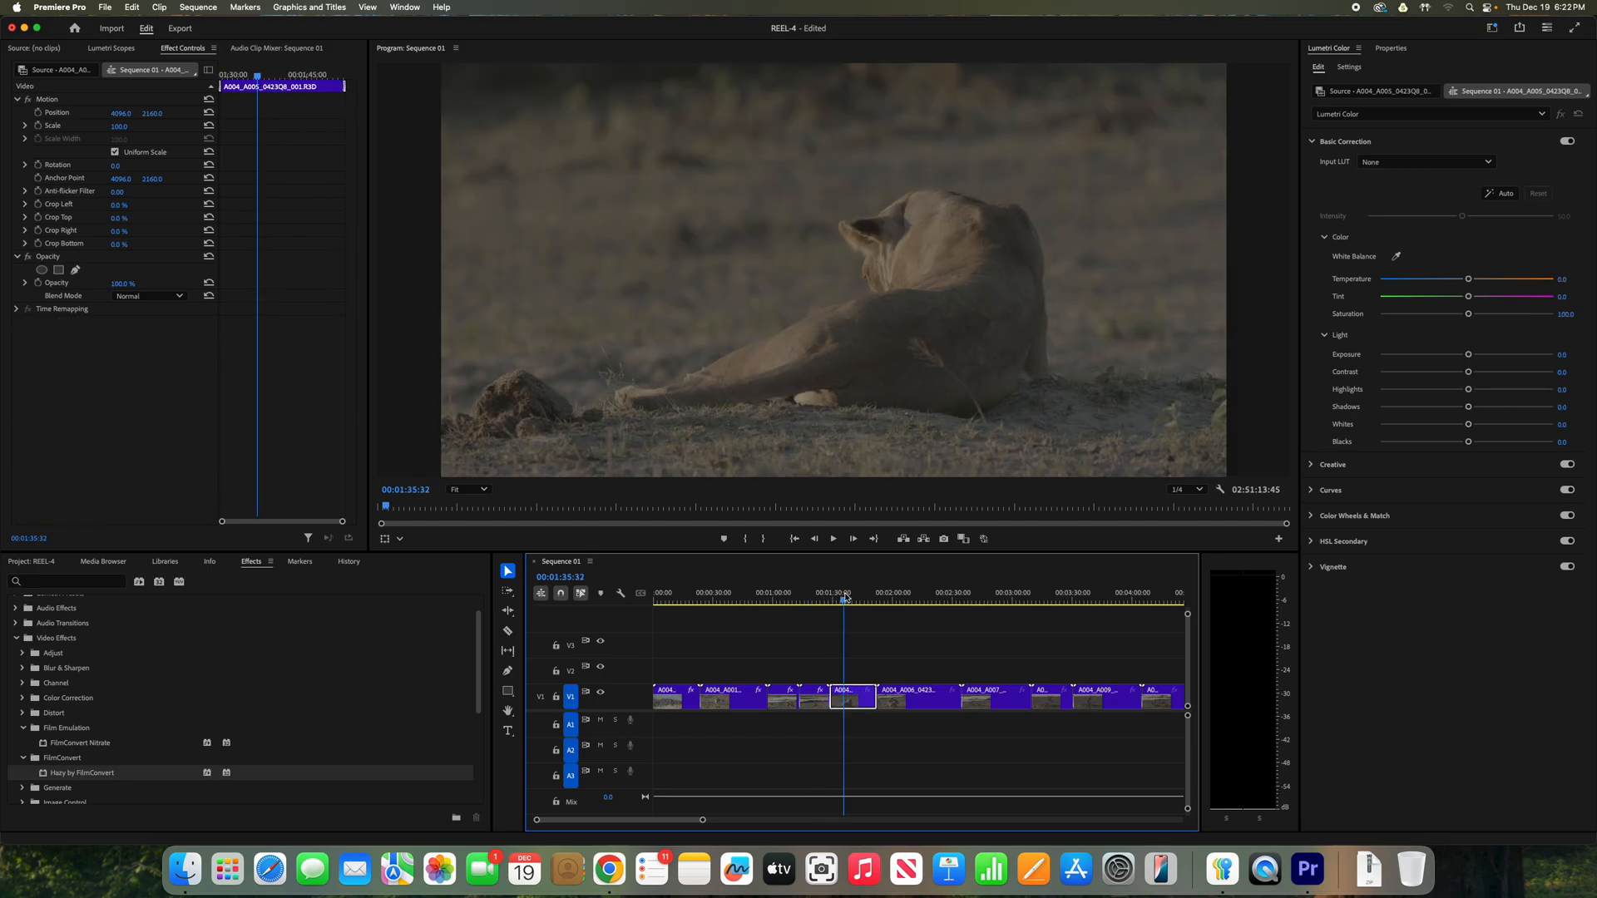
pyautogui.rightClick(849, 697)
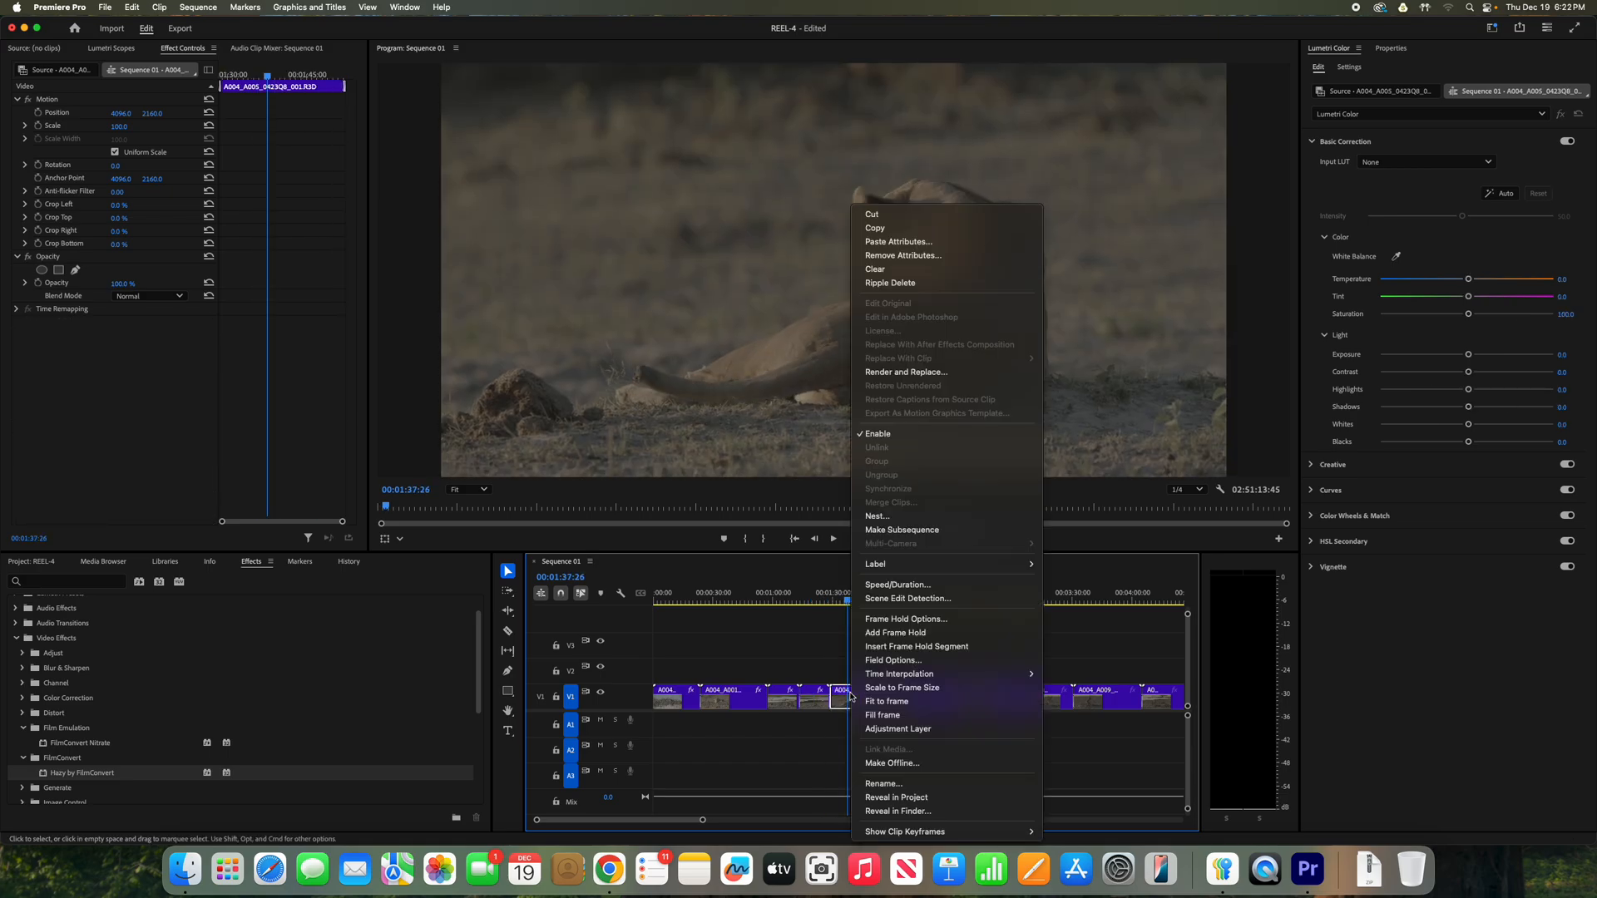
pyautogui.click(885, 241)
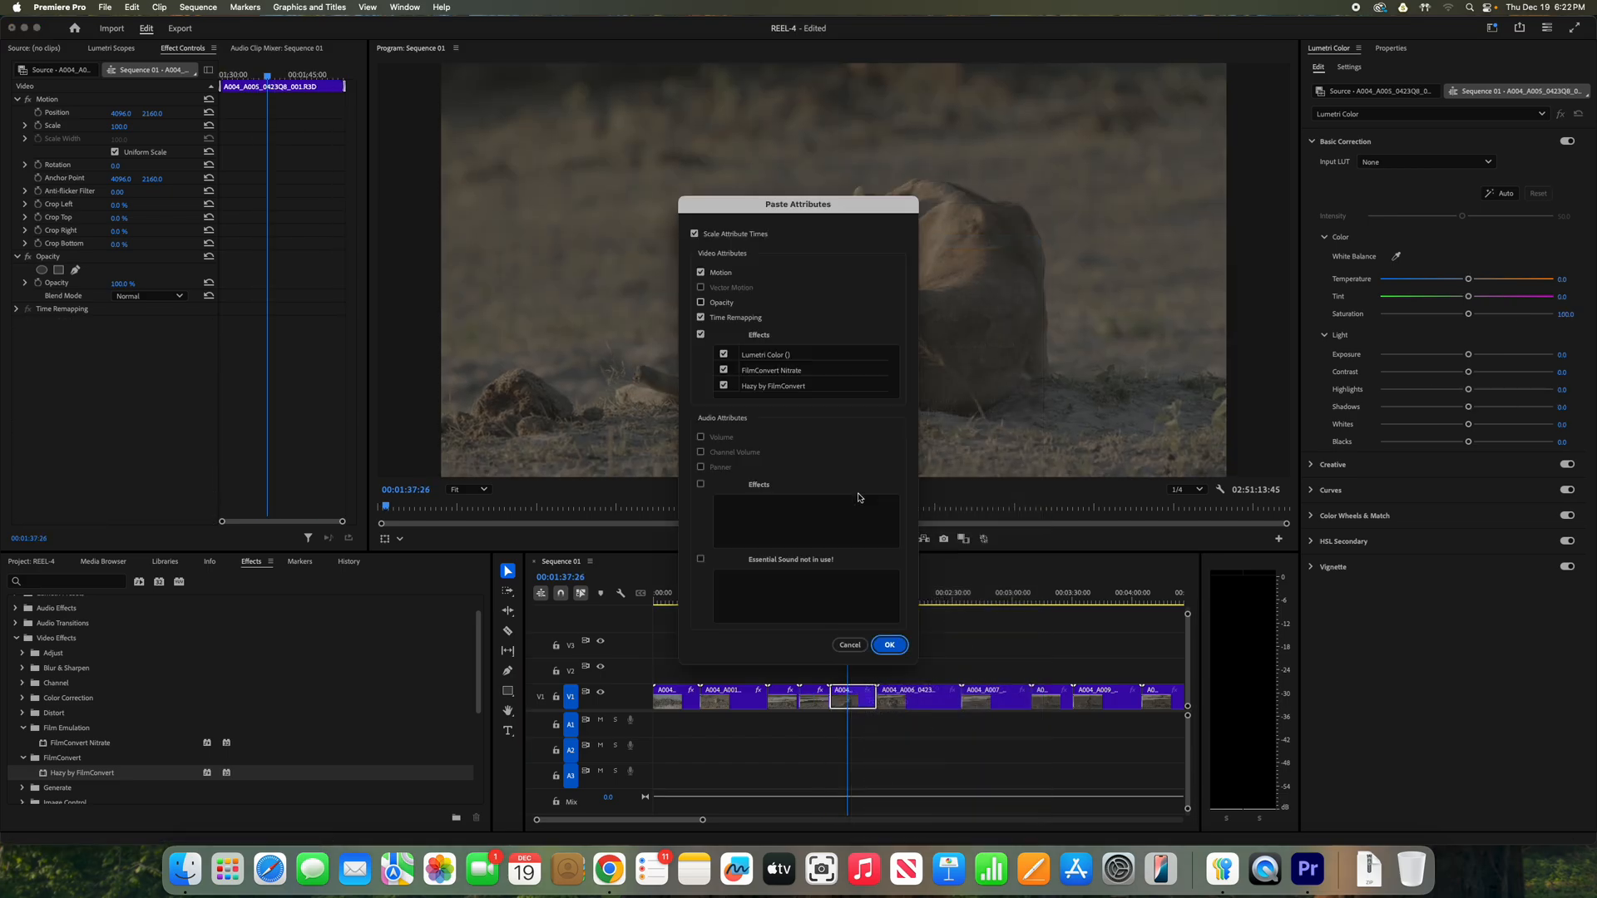
pyautogui.click(903, 643)
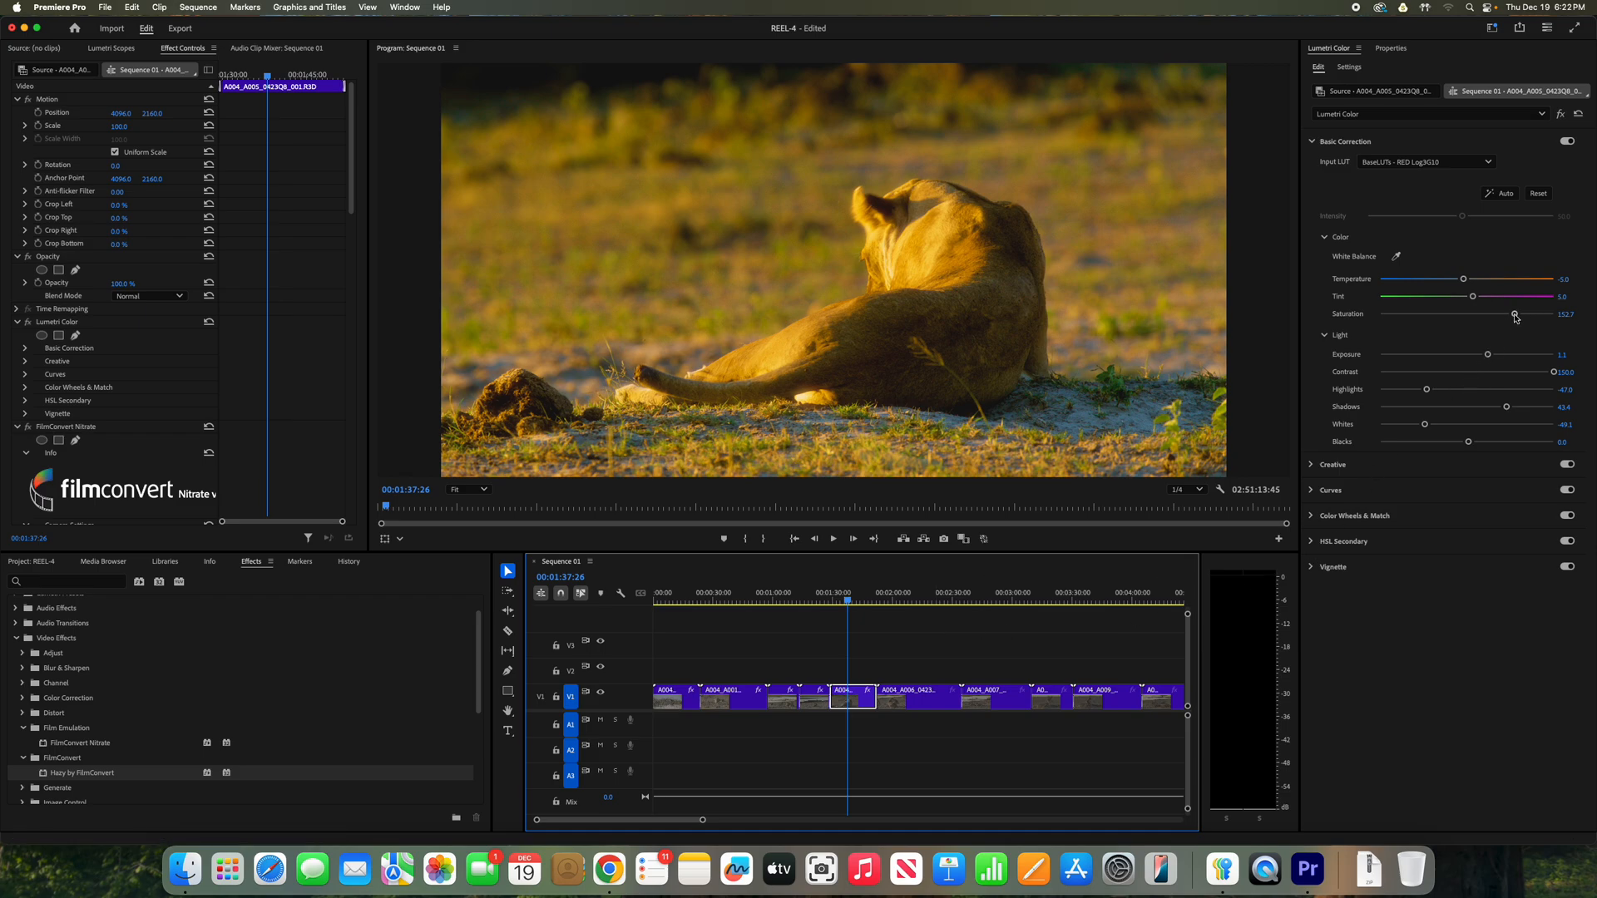
pyautogui.moveTo(1514, 314); pyautogui.dragTo(1504, 315)
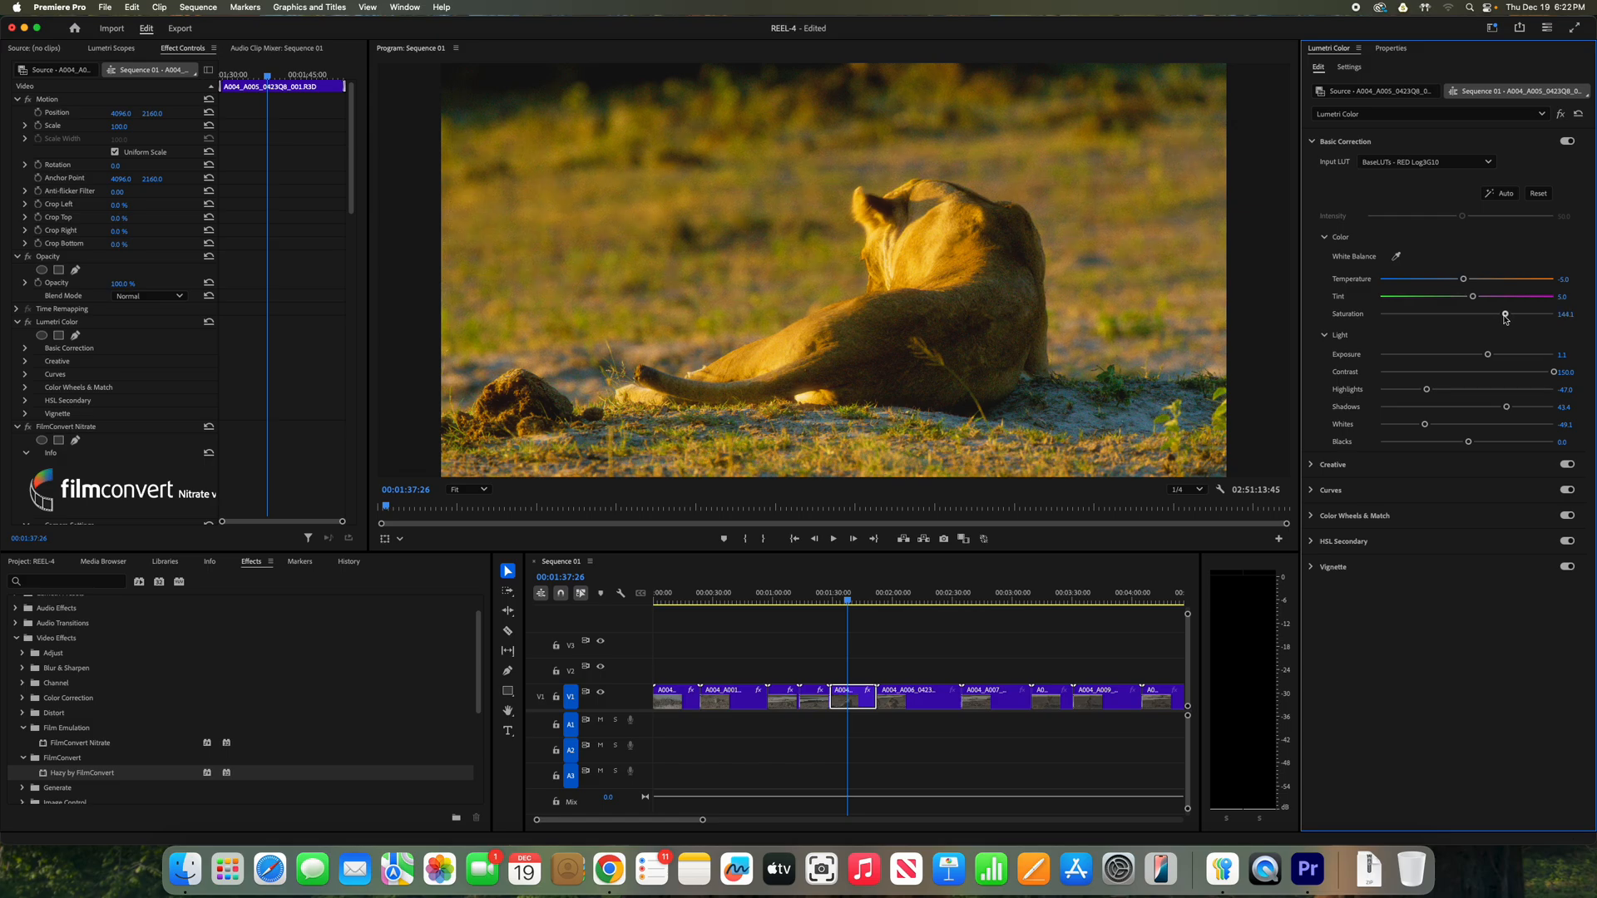
# Copy the fifth clip and paste its attributes with the grade and film effects onto the sixth clip.
pyautogui.rightClick(842, 704)
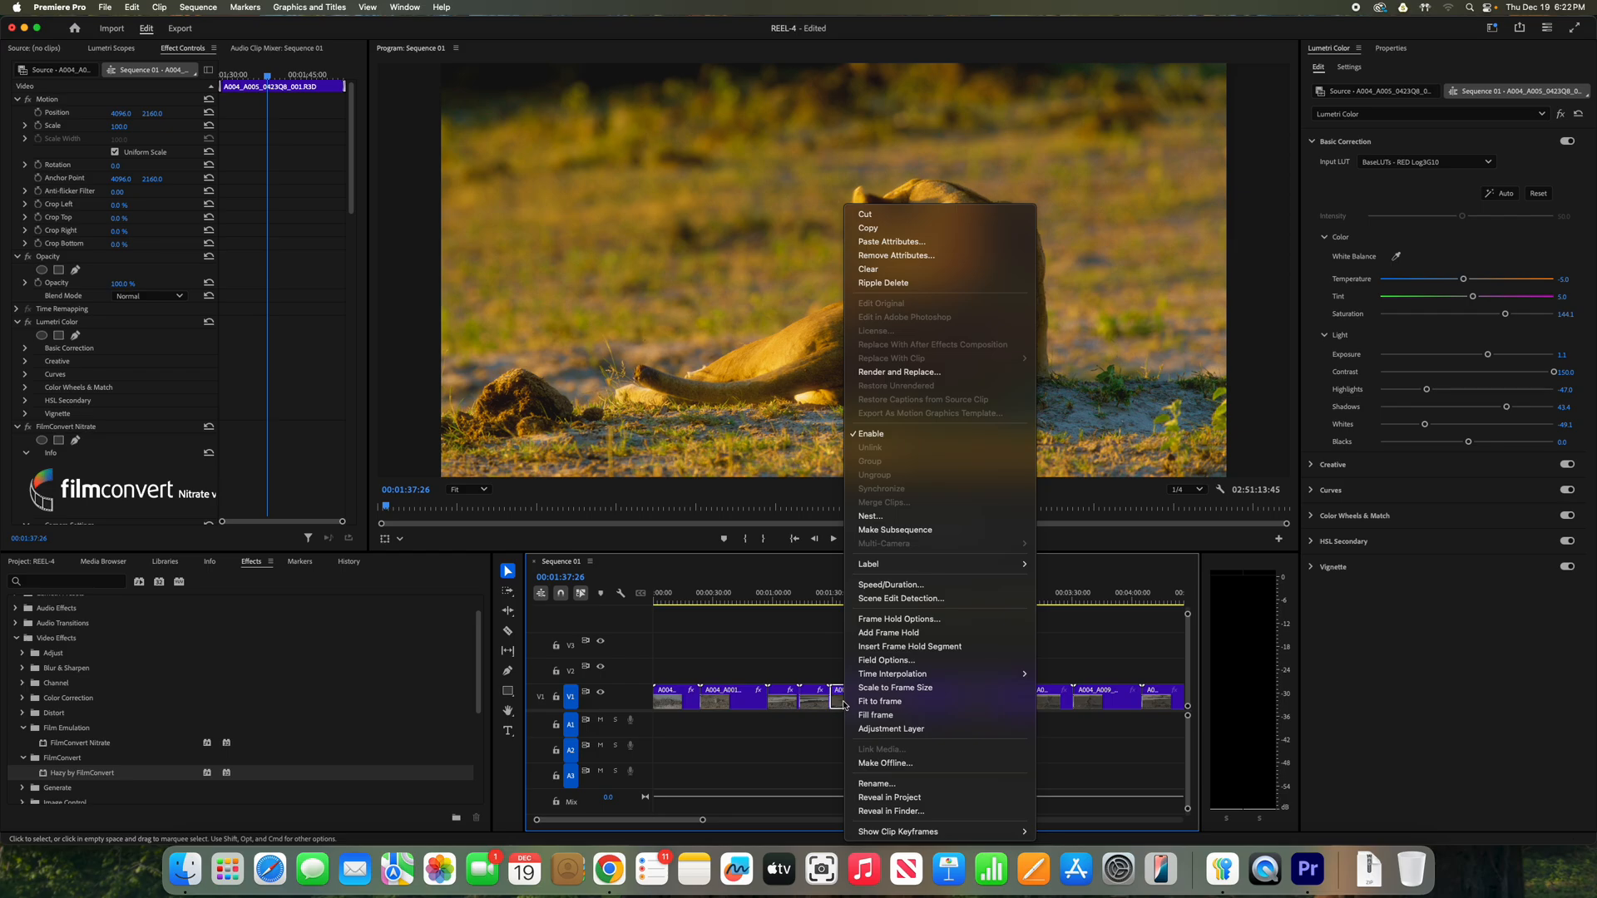
pyautogui.click(867, 228)
pyautogui.moveTo(853, 605); pyautogui.dragTo(934, 614)
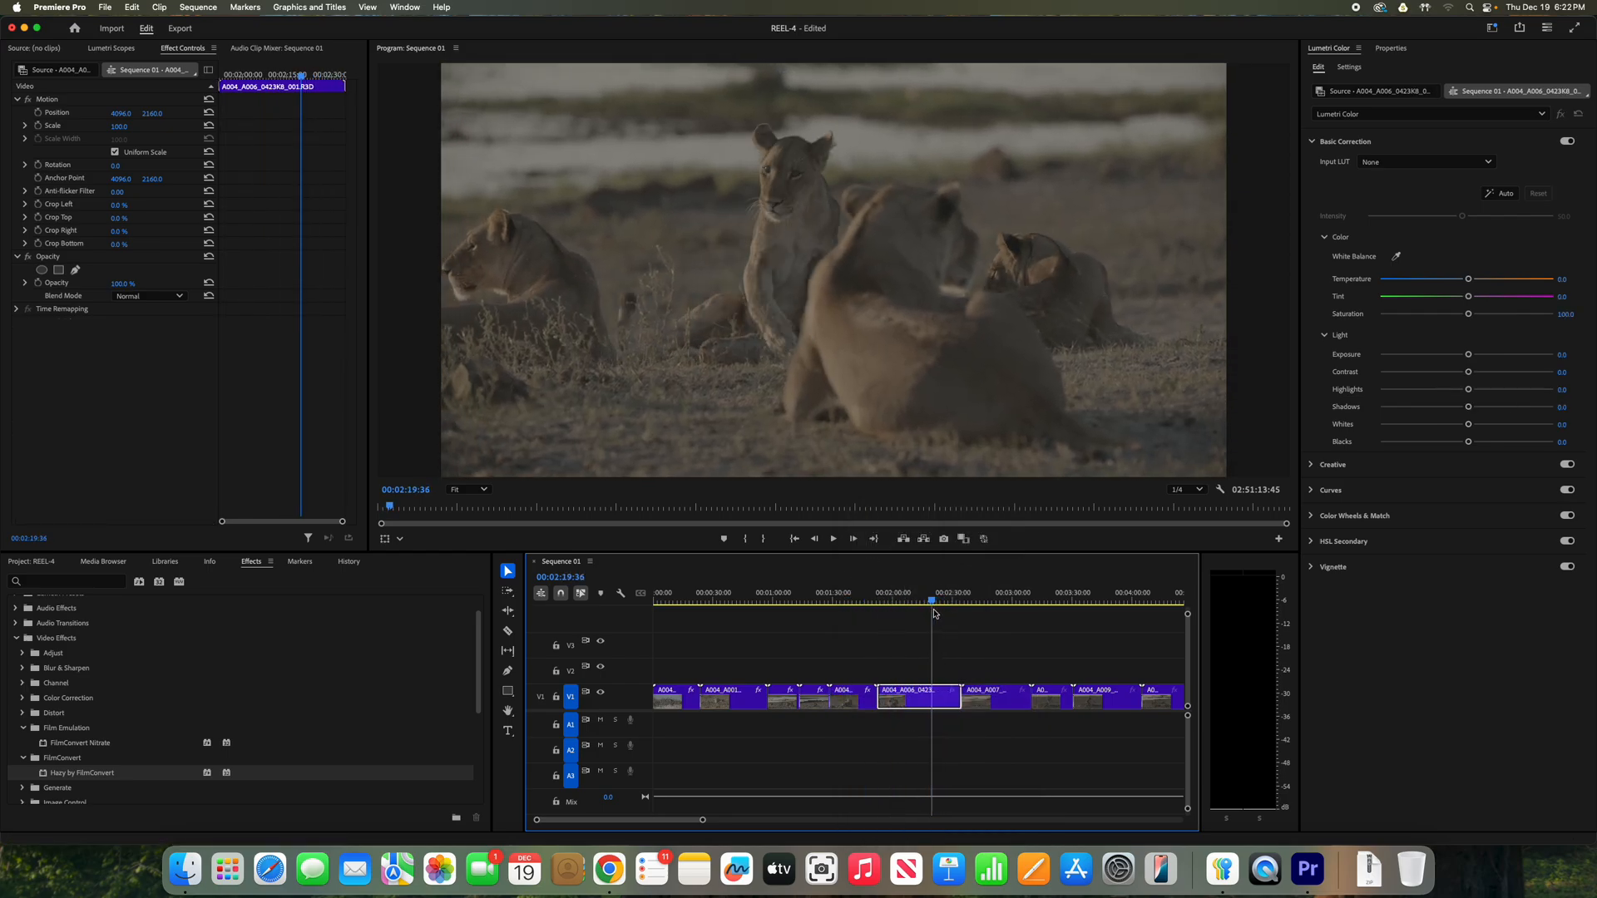
pyautogui.rightClick(921, 704)
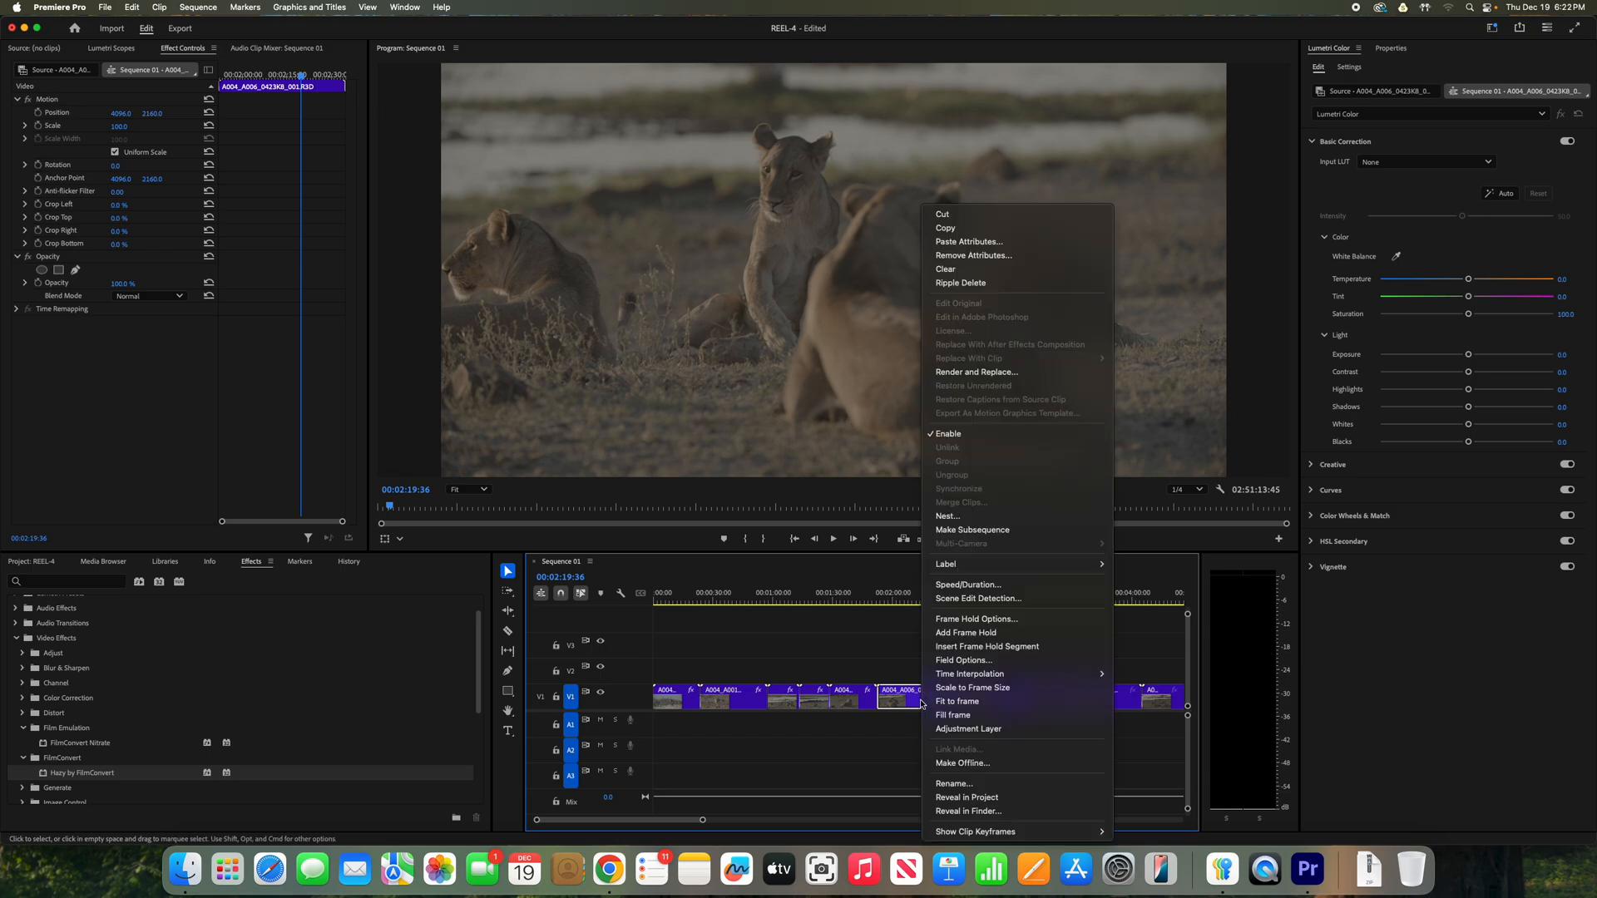
pyautogui.click(964, 242)
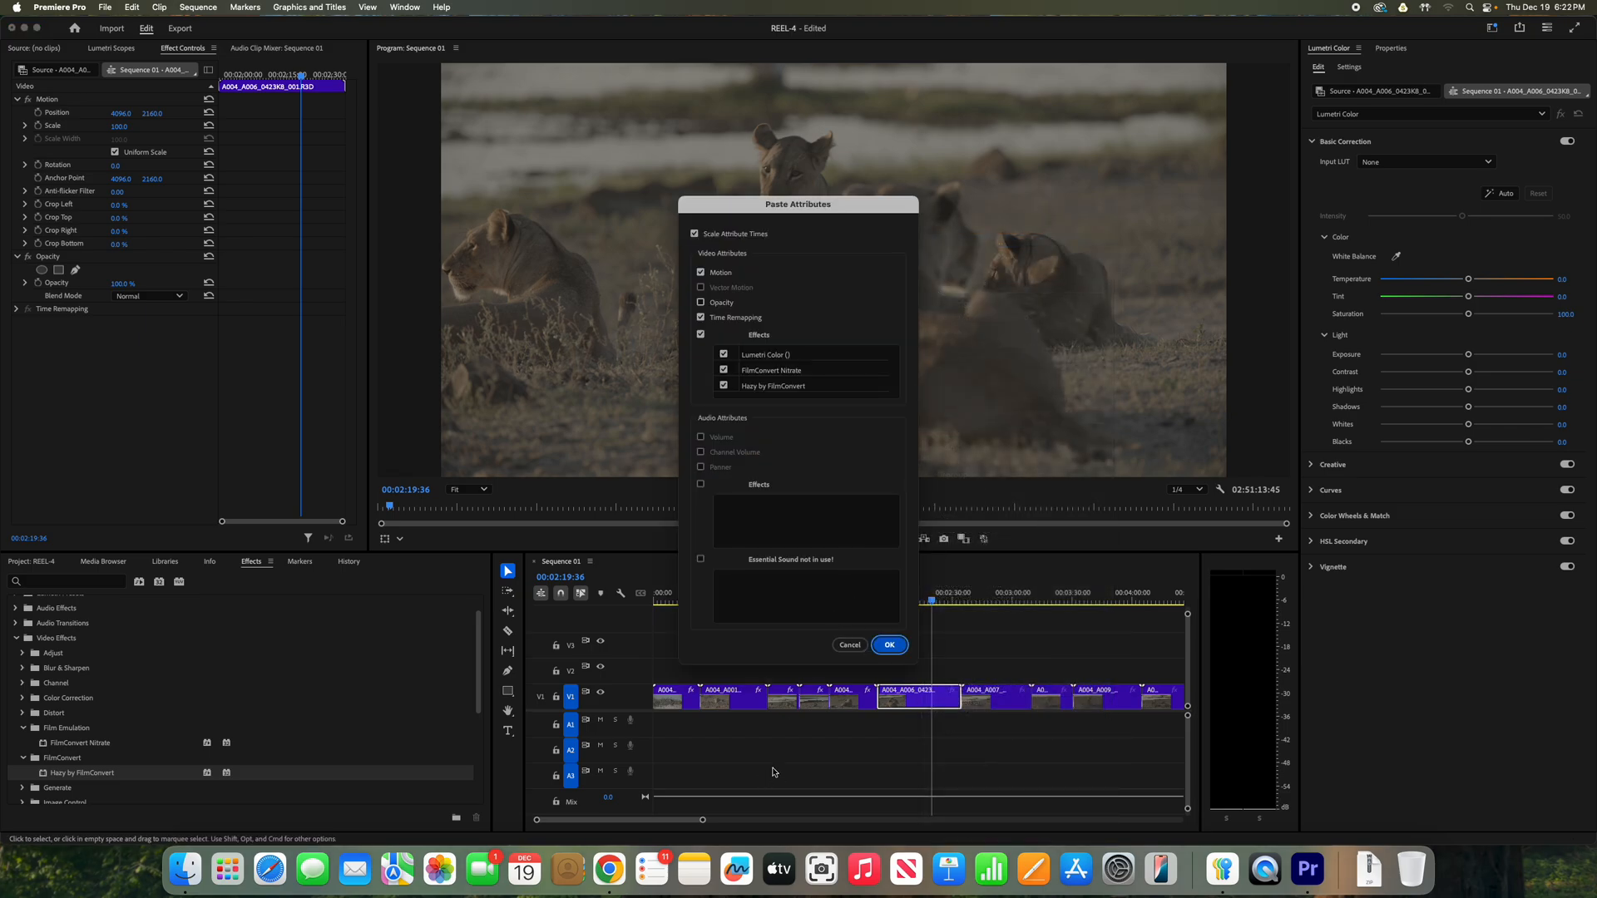
pyautogui.click(889, 646)
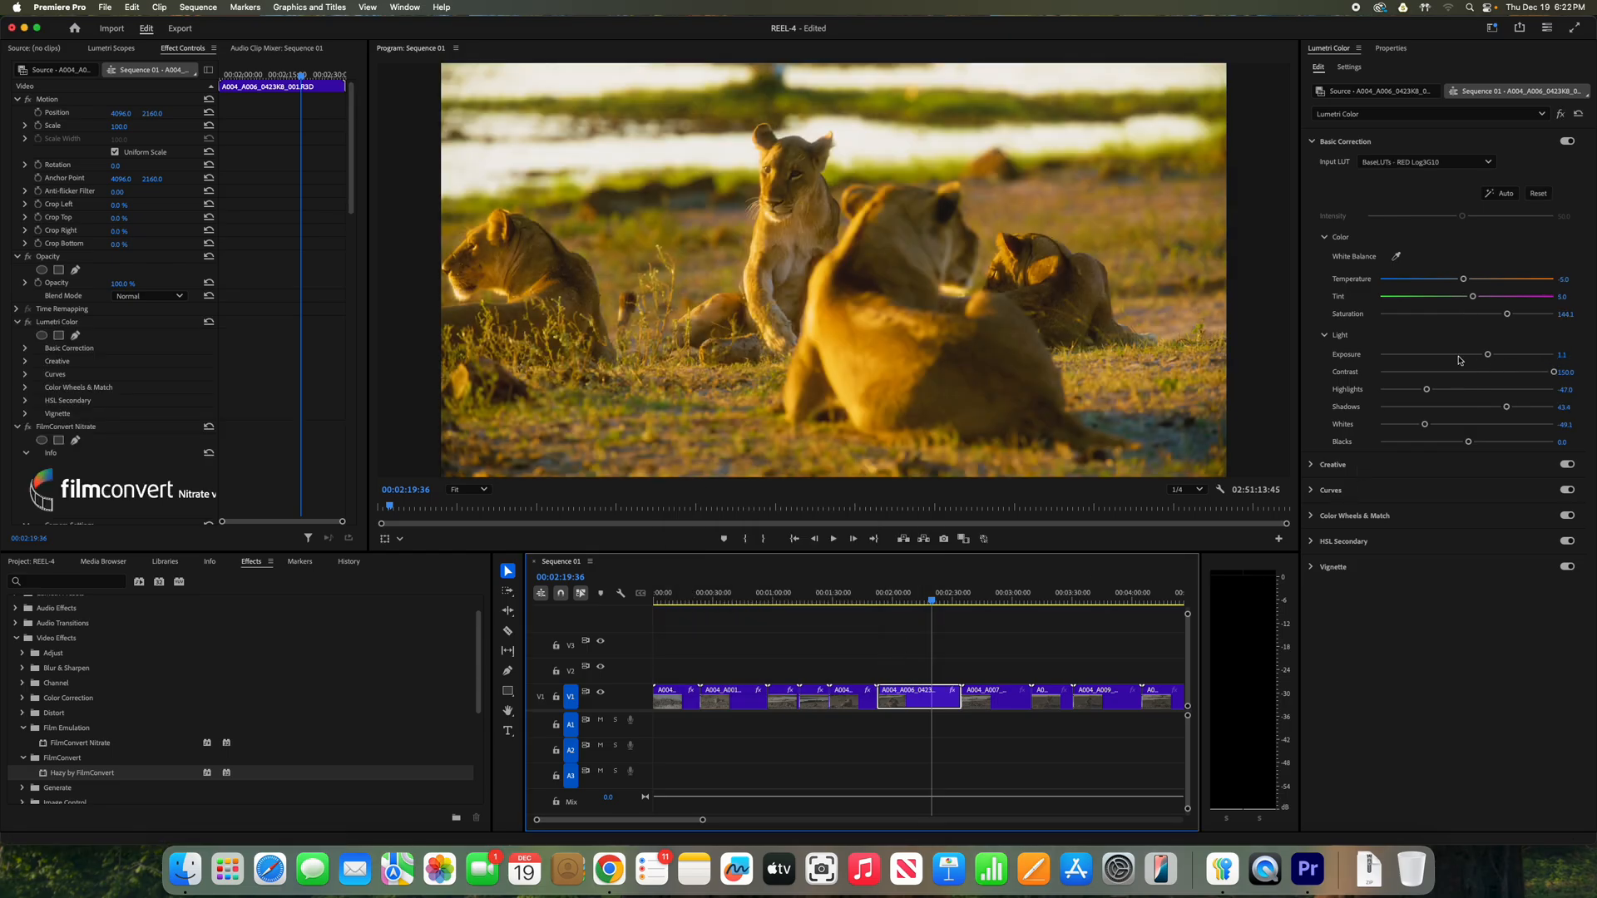
# Set the sixth clip's Lumetri exposure to 1.1, shadows to 56.5 and saturation to 126.2.
pyautogui.moveTo(1487, 356); pyautogui.dragTo(1495, 357)
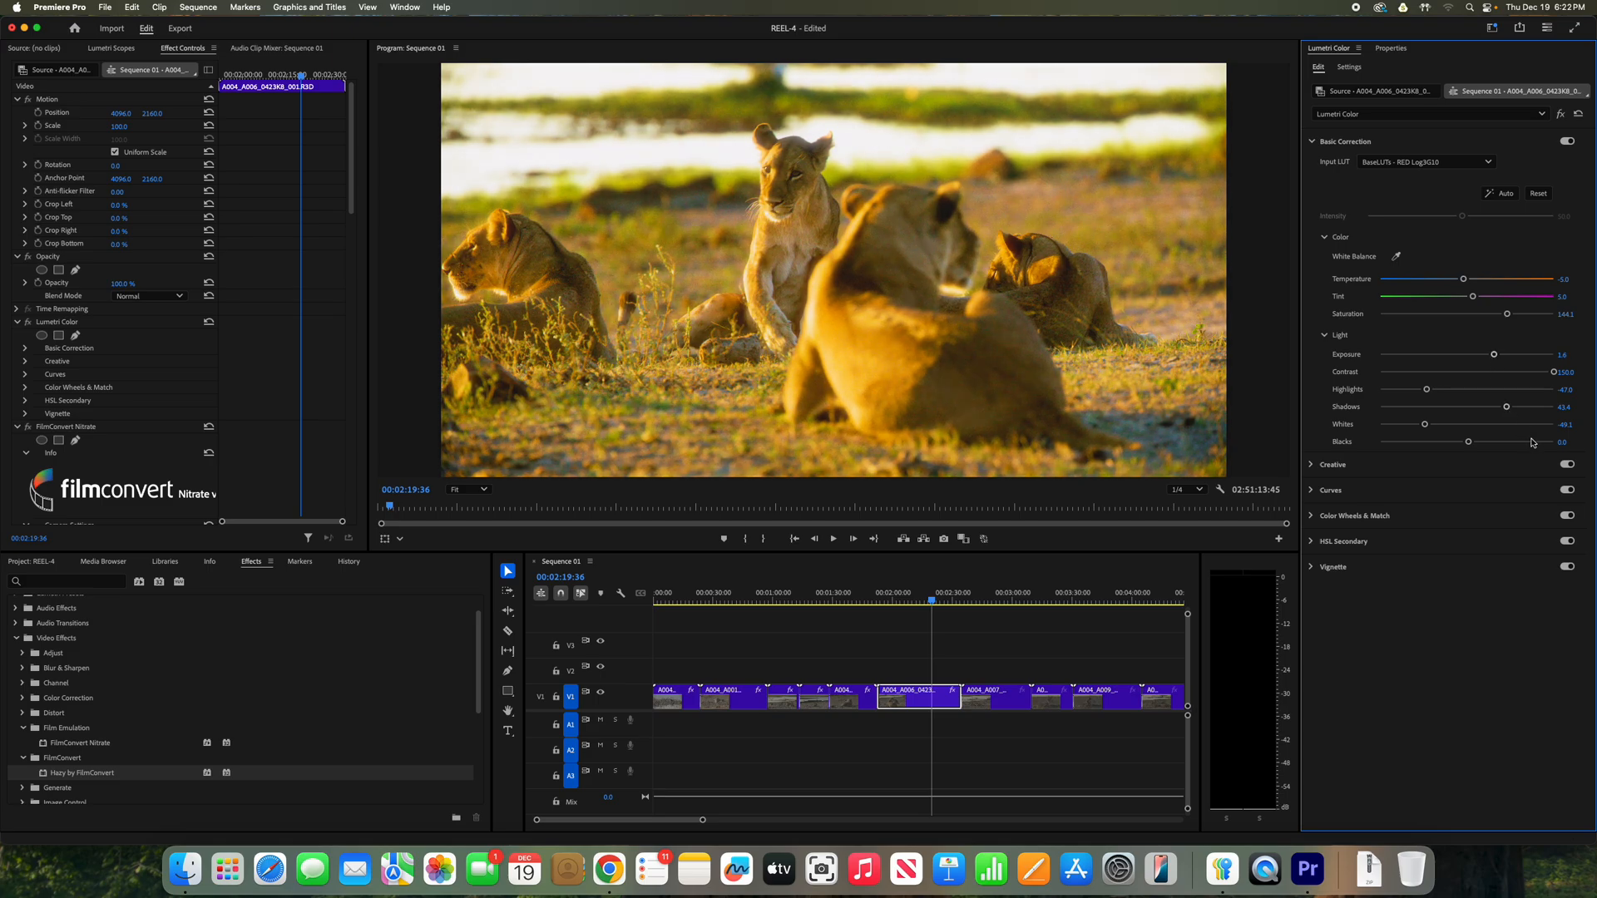
pyautogui.moveTo(1512, 407); pyautogui.dragTo(1515, 409)
pyautogui.moveTo(1493, 355); pyautogui.dragTo(1486, 360)
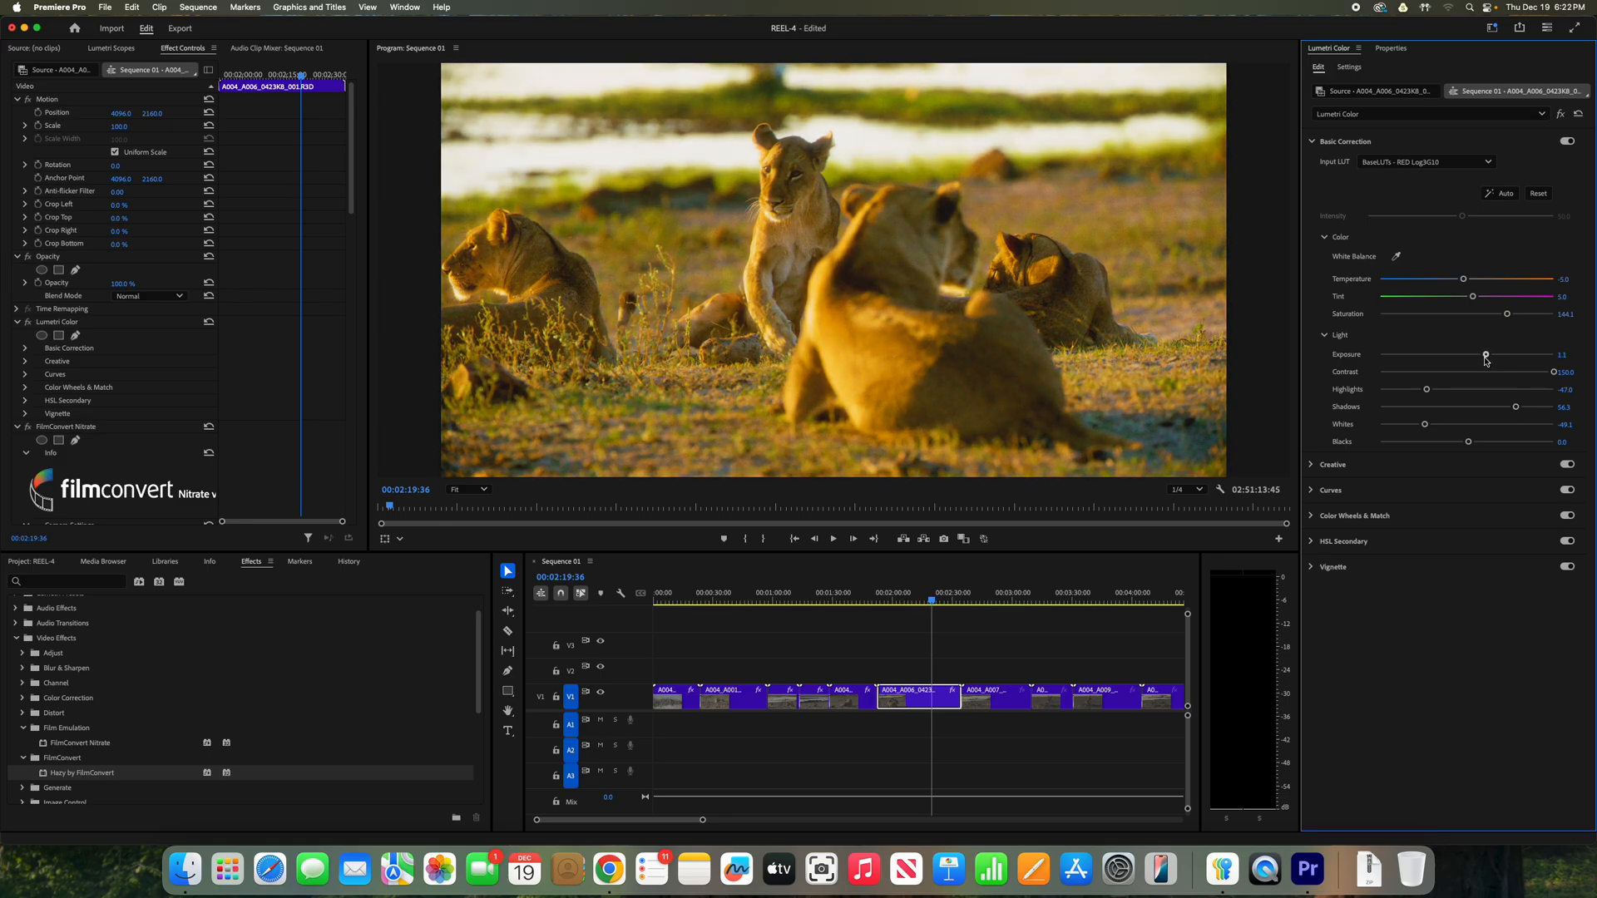
pyautogui.rightClick(915, 701)
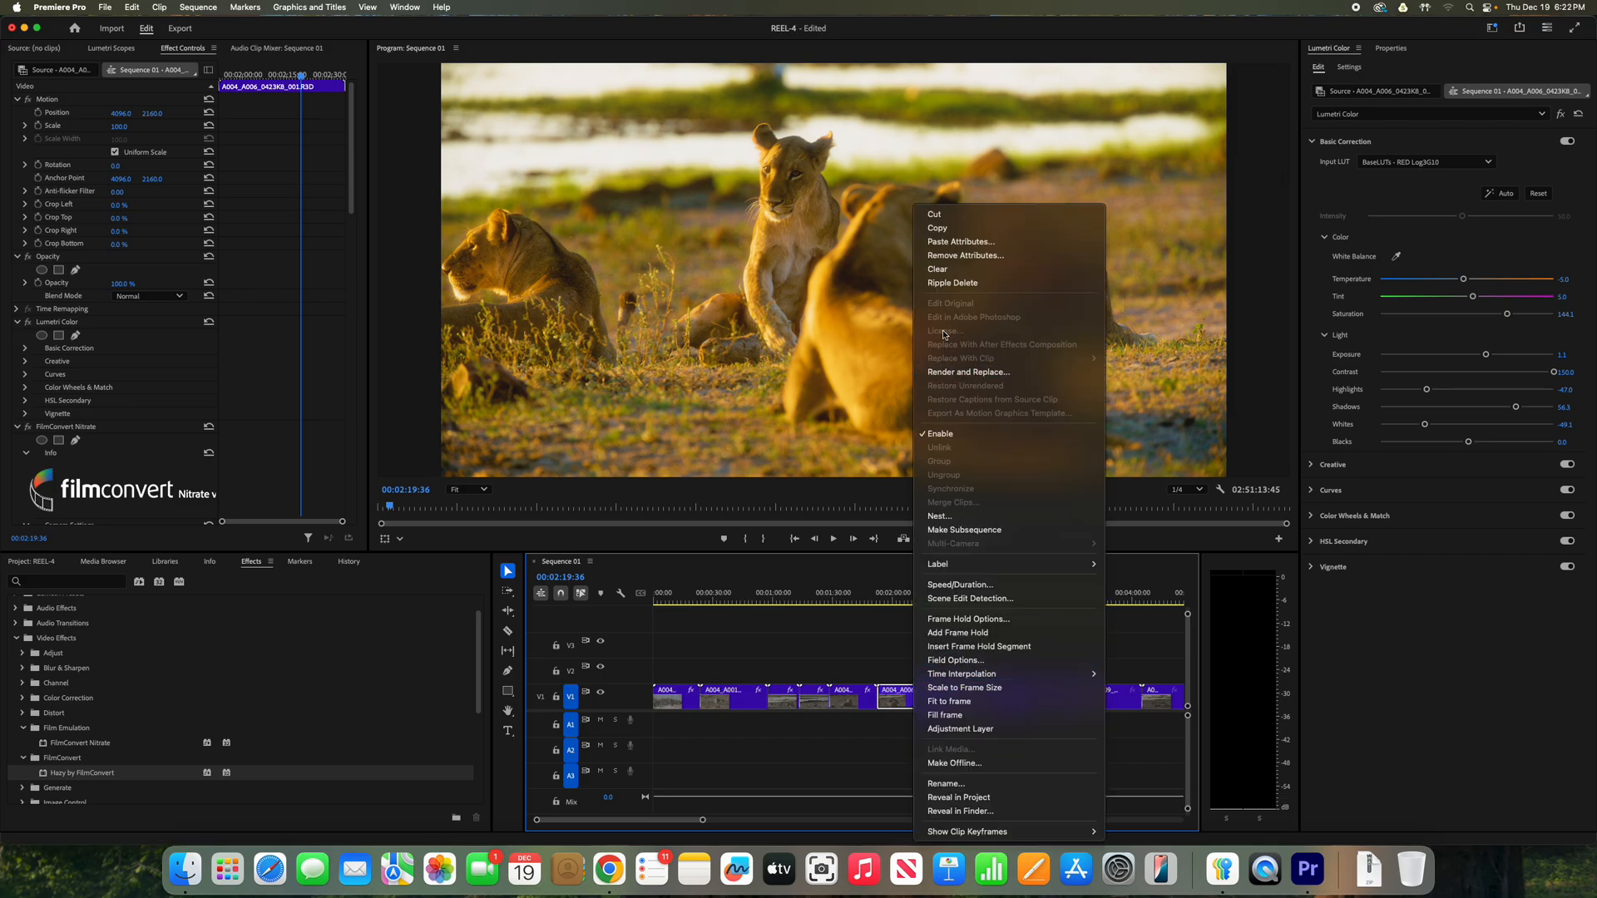
pyautogui.click(966, 227)
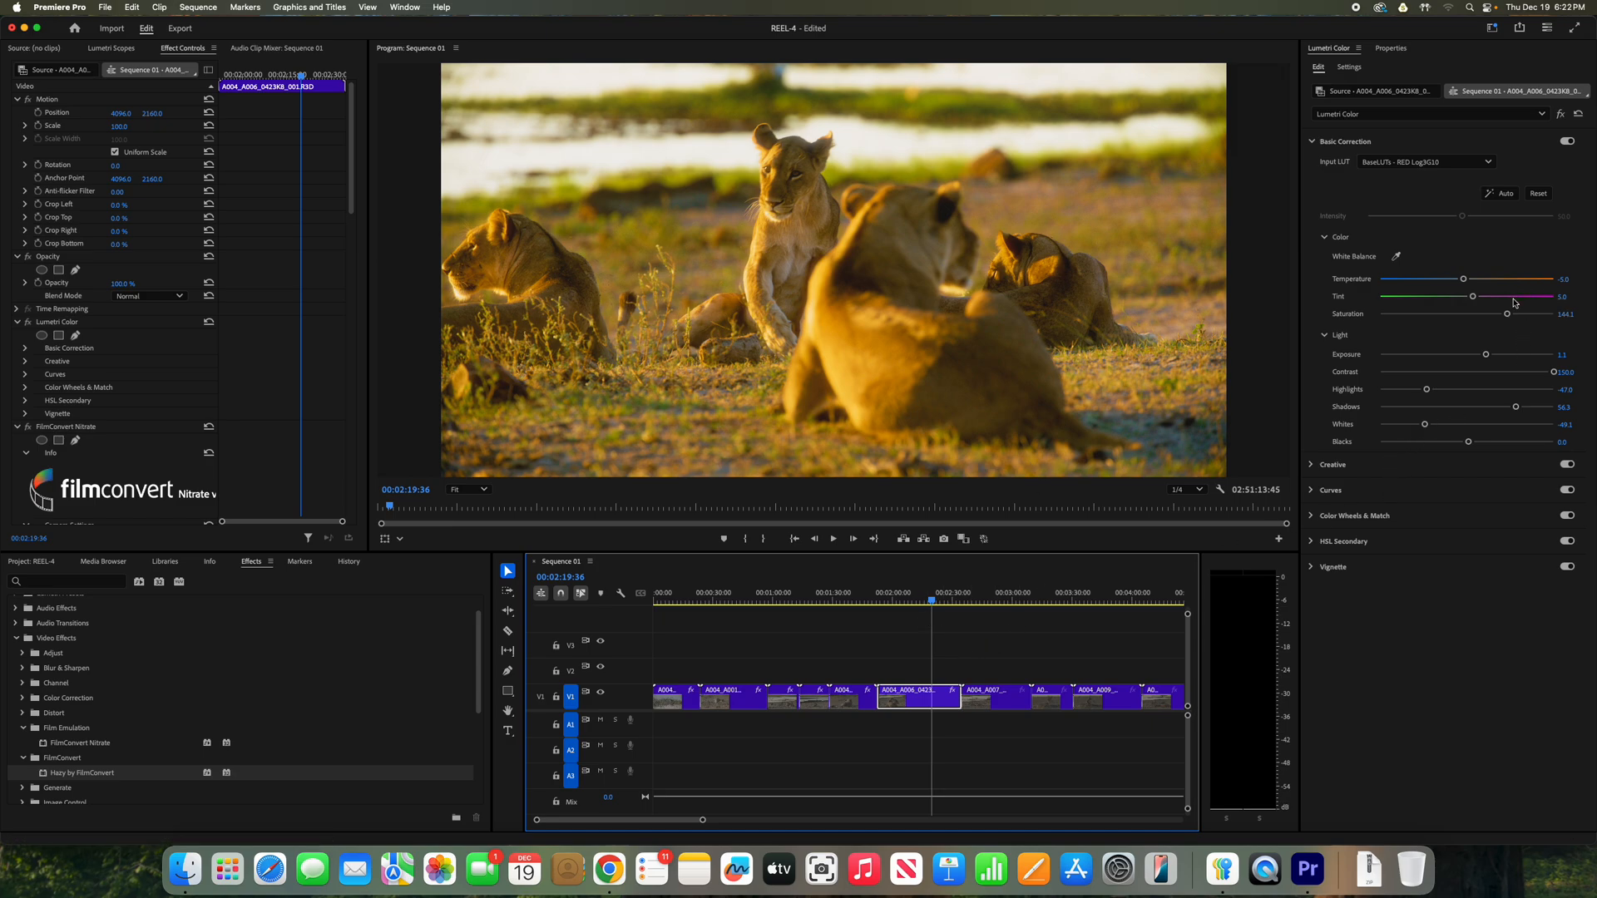
pyautogui.moveTo(1506, 314); pyautogui.dragTo(1488, 323)
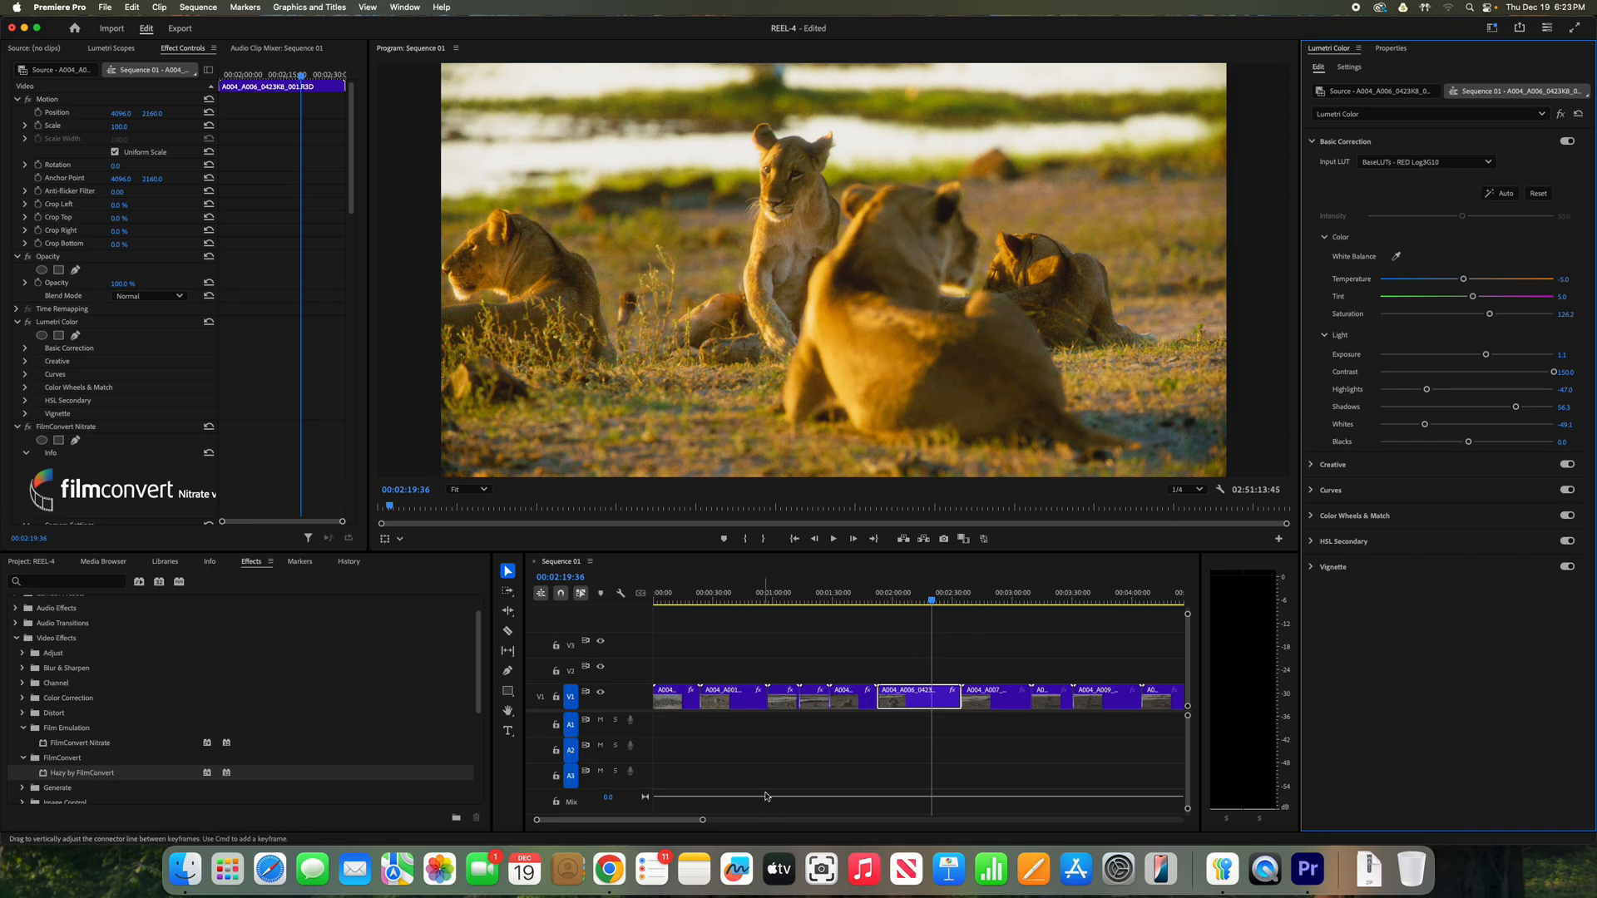
# Copy the sixth clip, paste its attributes onto the seventh clip and raise that clip's Lumetri exposure to 1.4.
pyautogui.rightClick(903, 706)
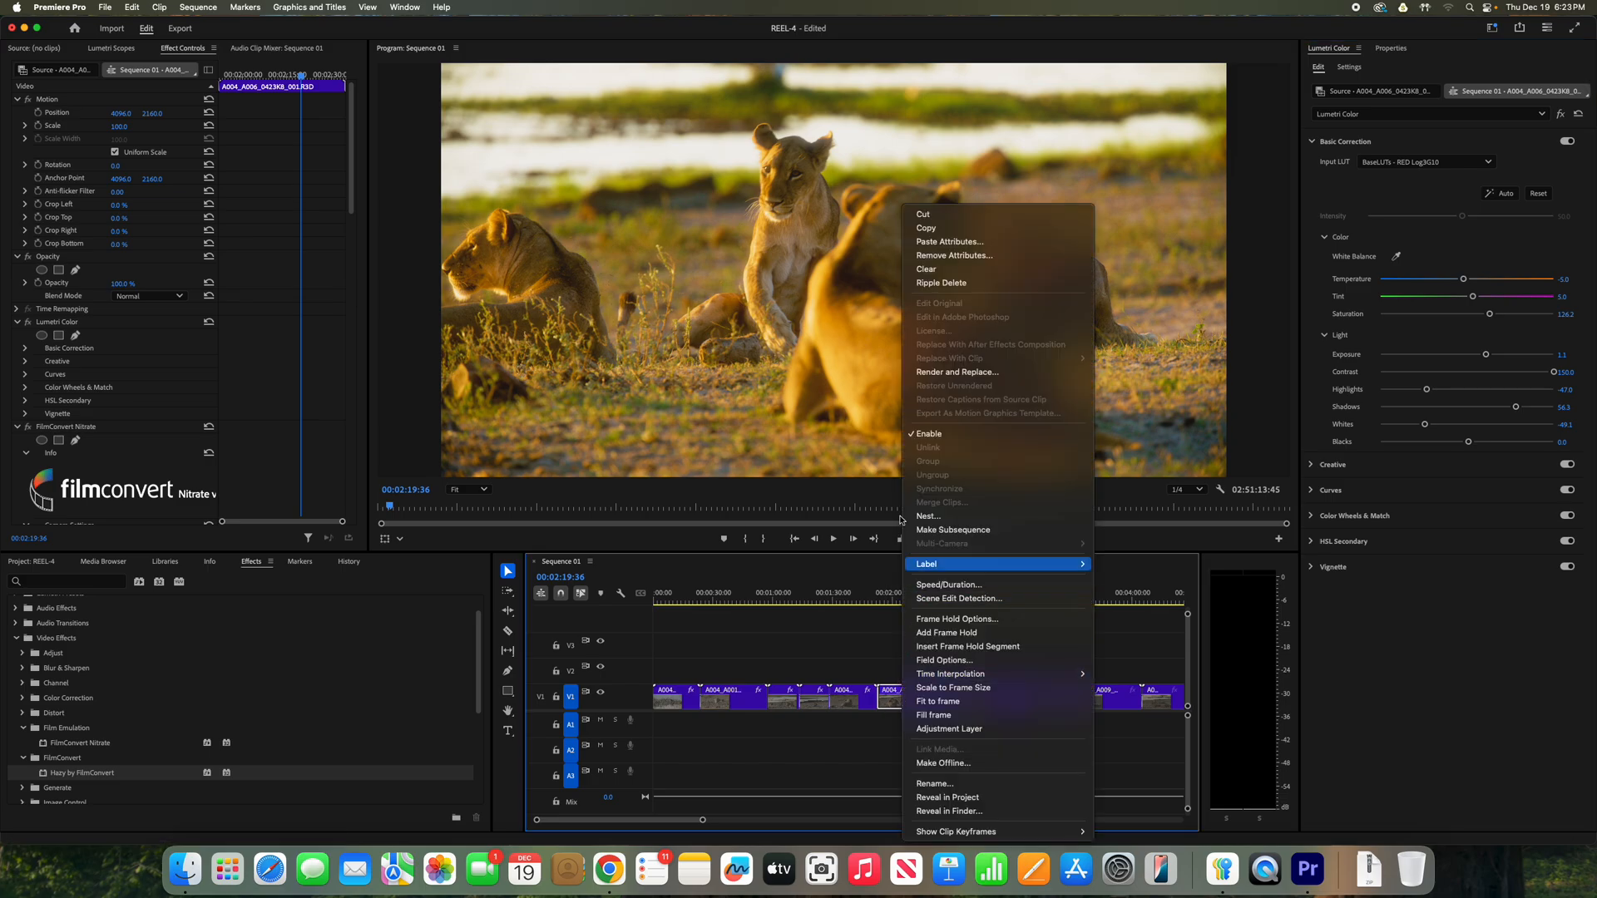
pyautogui.click(926, 227)
pyautogui.moveTo(945, 605); pyautogui.dragTo(994, 610)
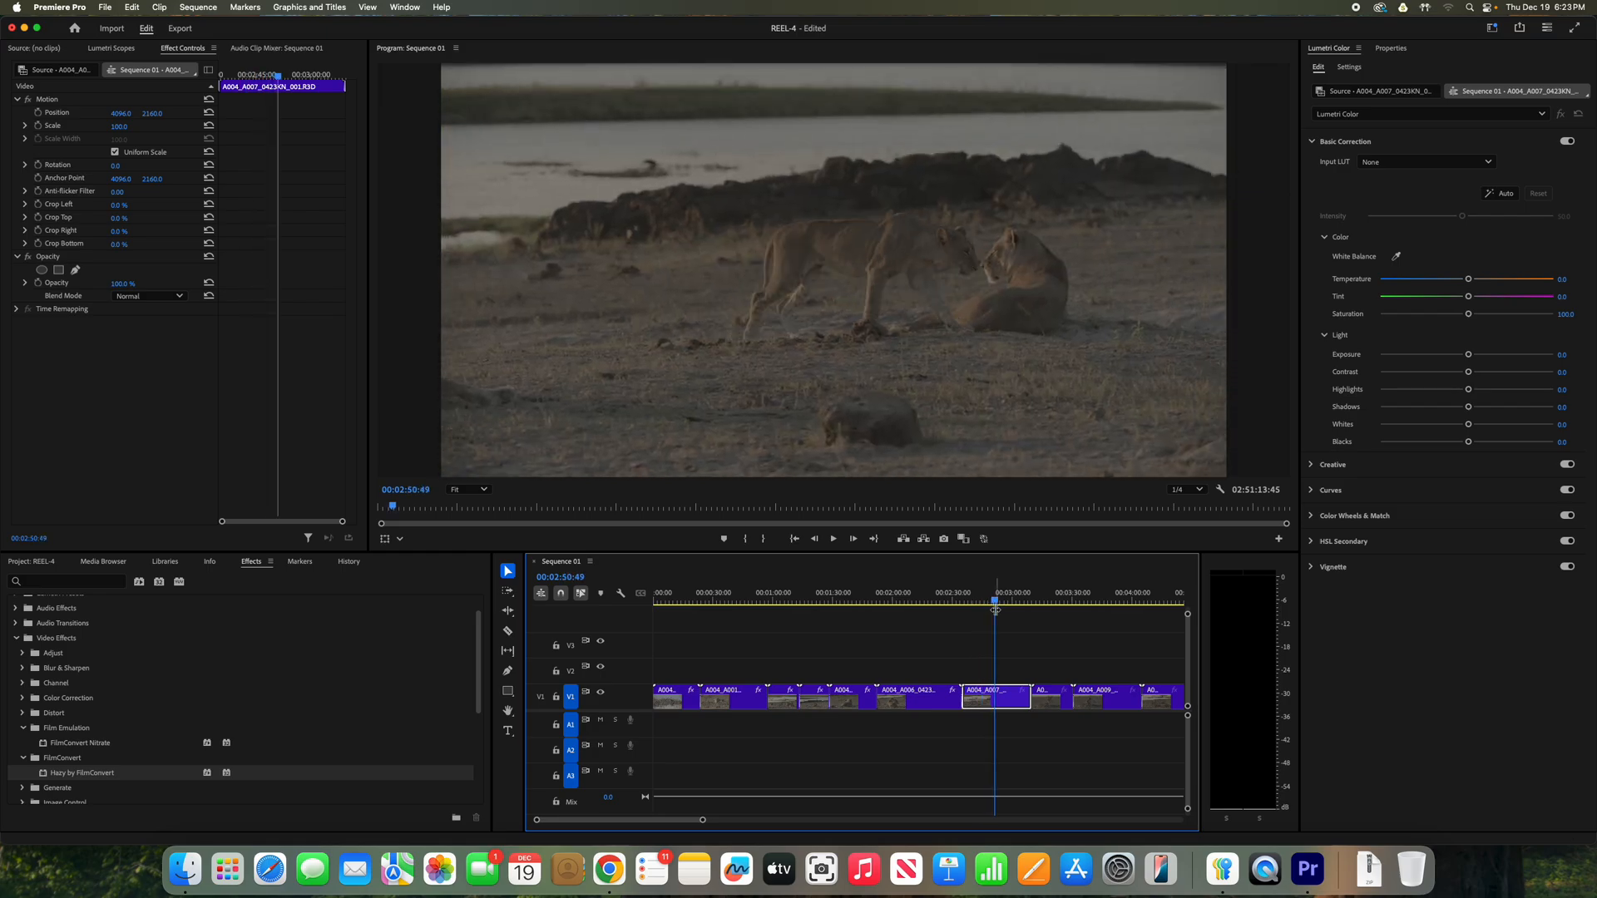
pyautogui.rightClick(1003, 708)
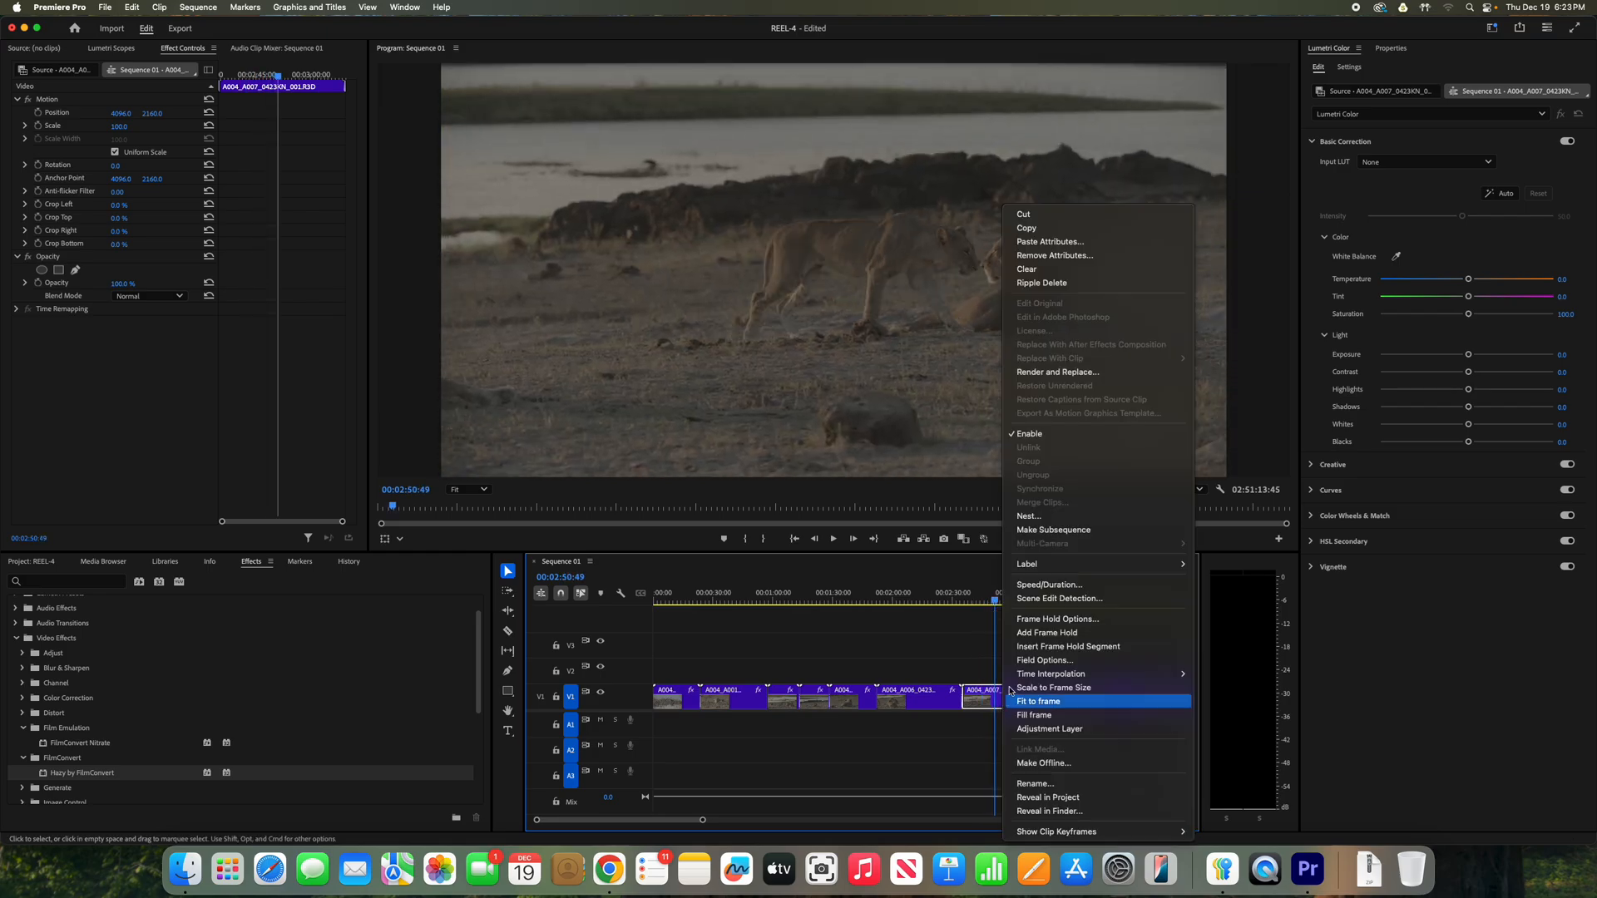
pyautogui.click(1050, 242)
pyautogui.click(888, 646)
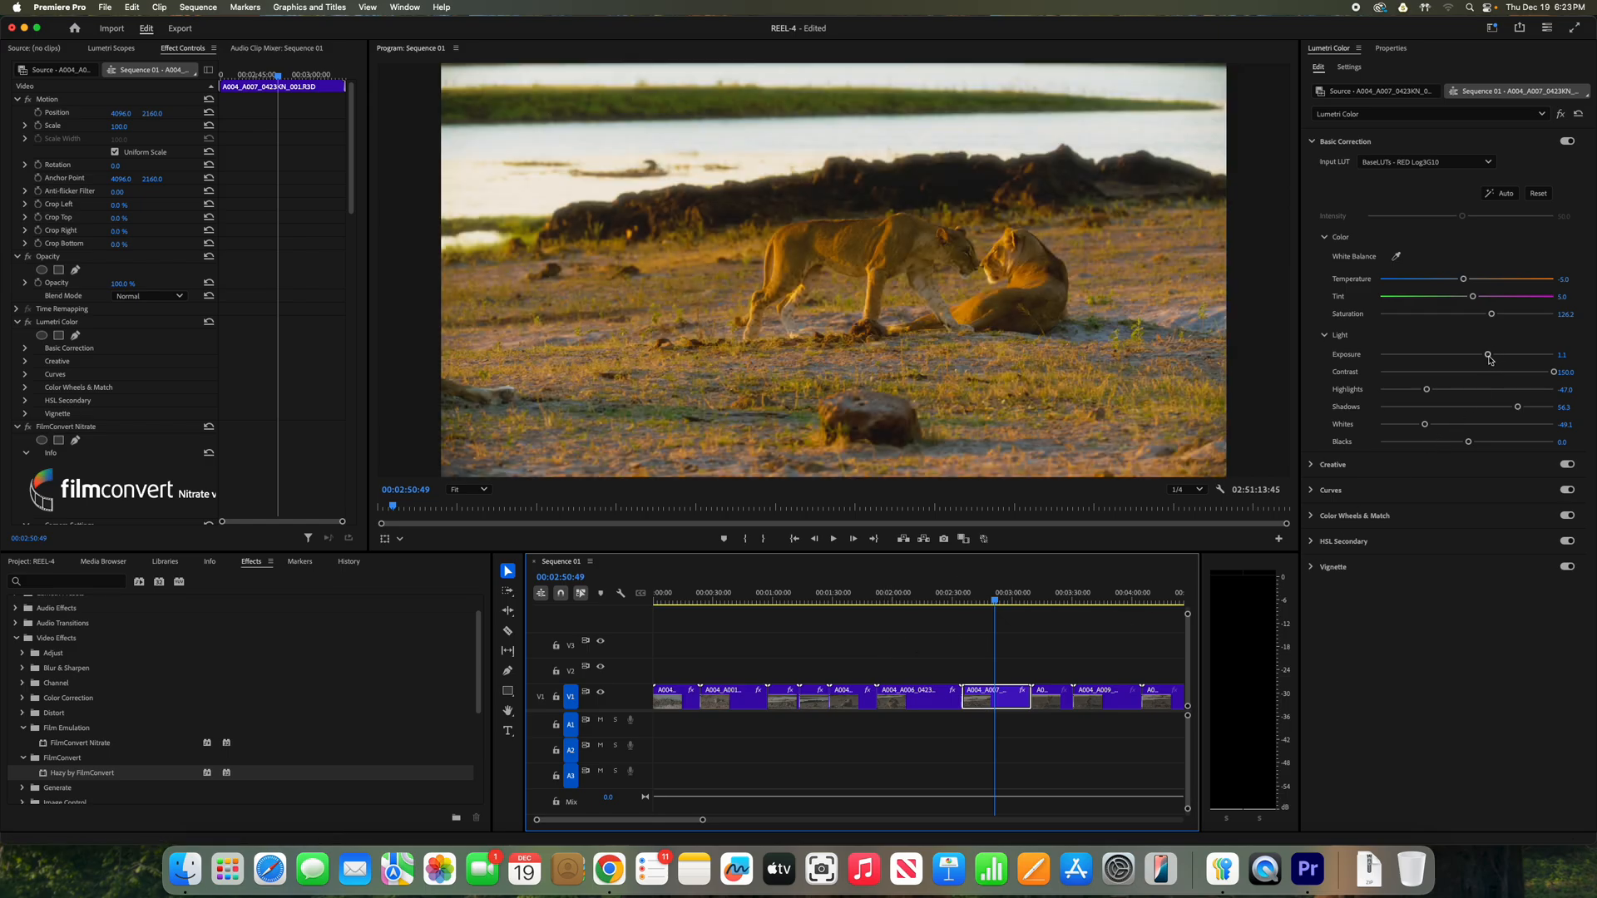
pyautogui.moveTo(1487, 355); pyautogui.dragTo(1492, 356)
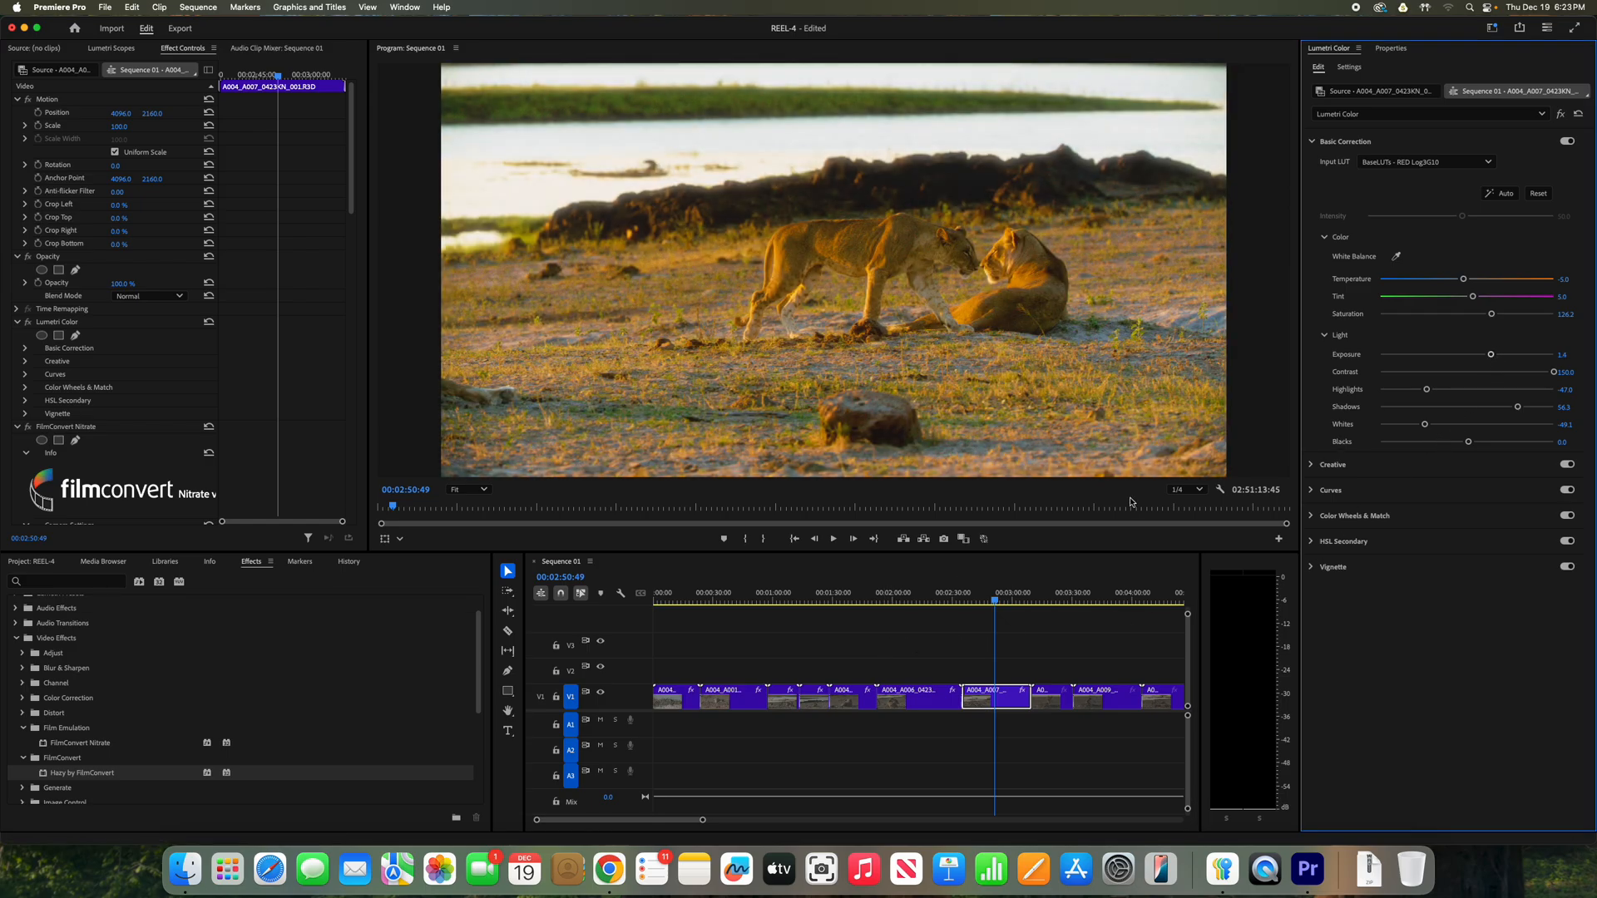
# Paste the copied attributes onto the eighth clip and raise its Lumetri exposure to 1.5.
pyautogui.moveTo(1002, 597); pyautogui.dragTo(1059, 602)
pyautogui.rightClick(1057, 707)
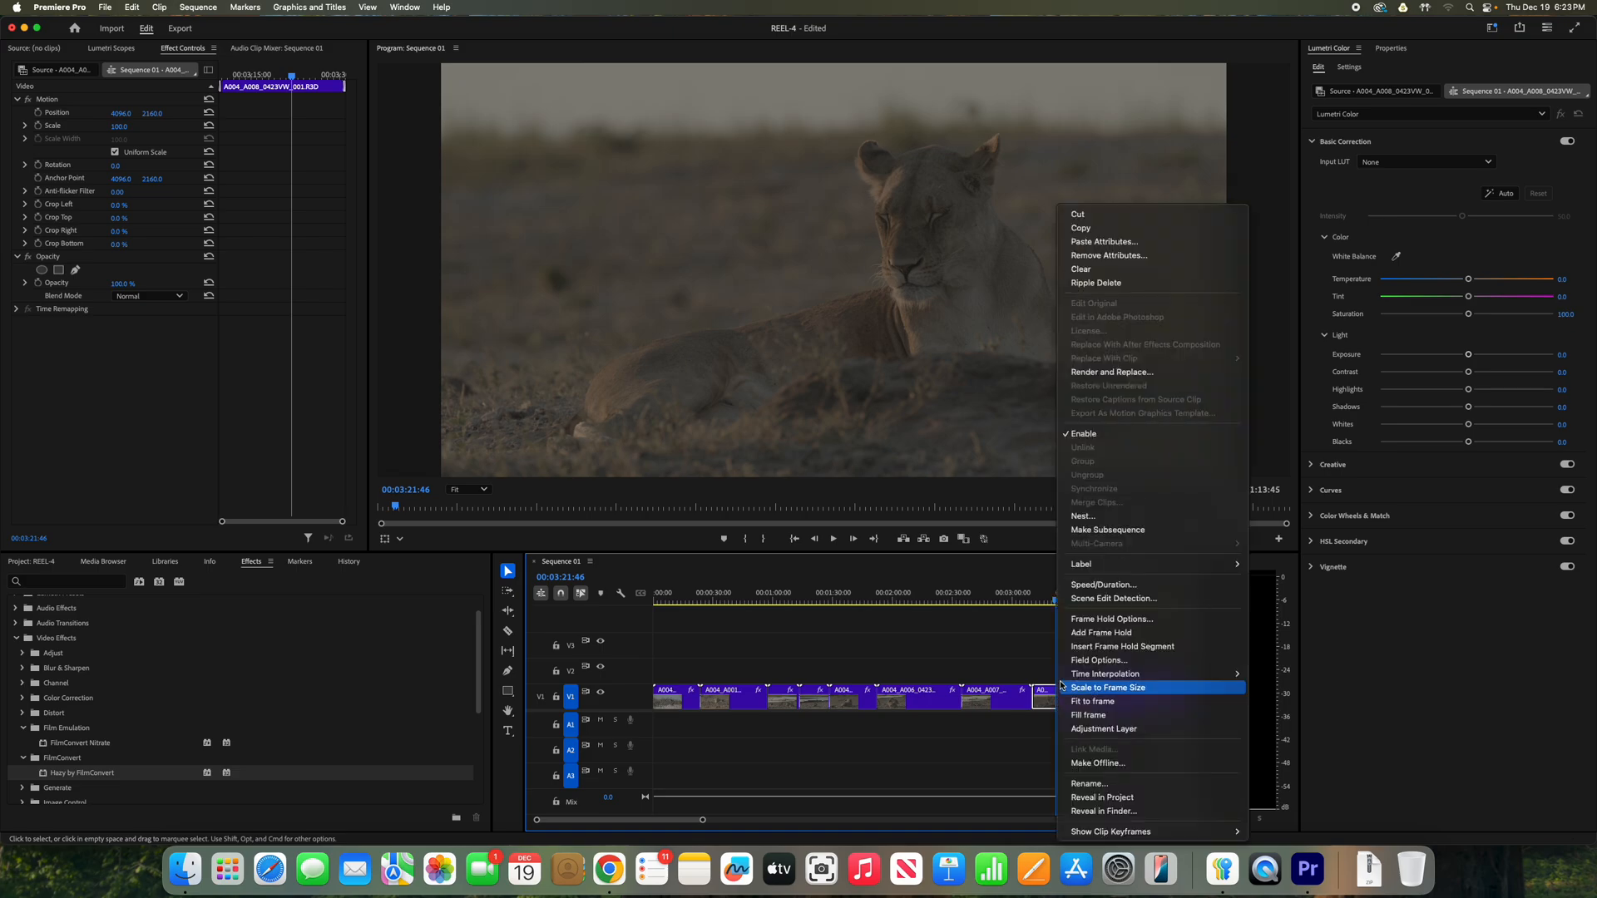
pyautogui.click(1104, 241)
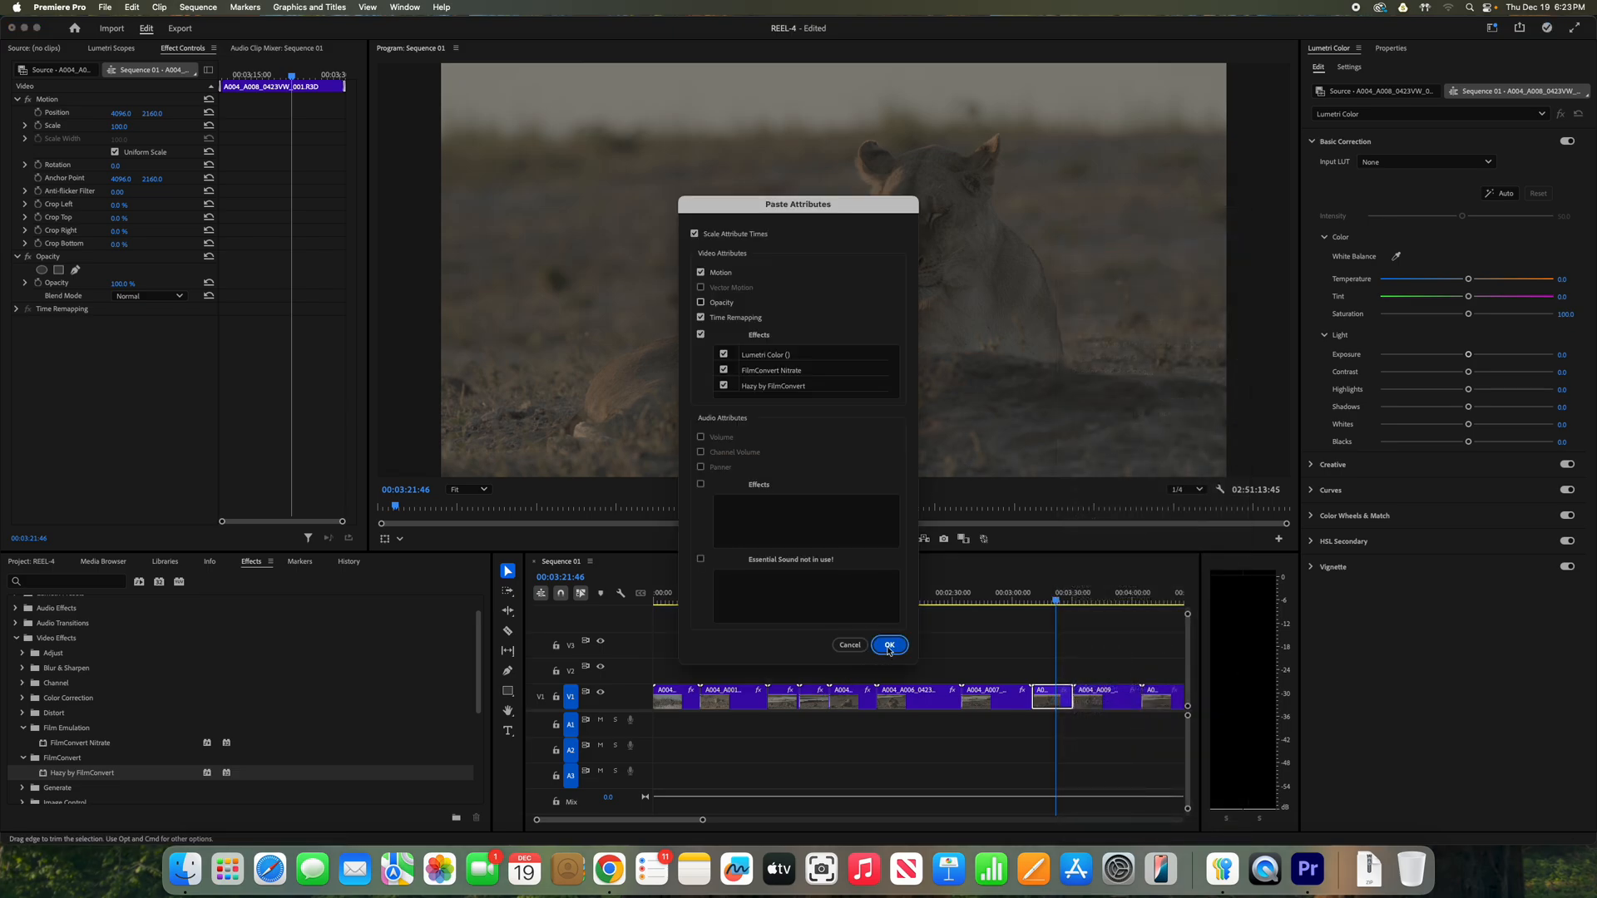
pyautogui.click(889, 646)
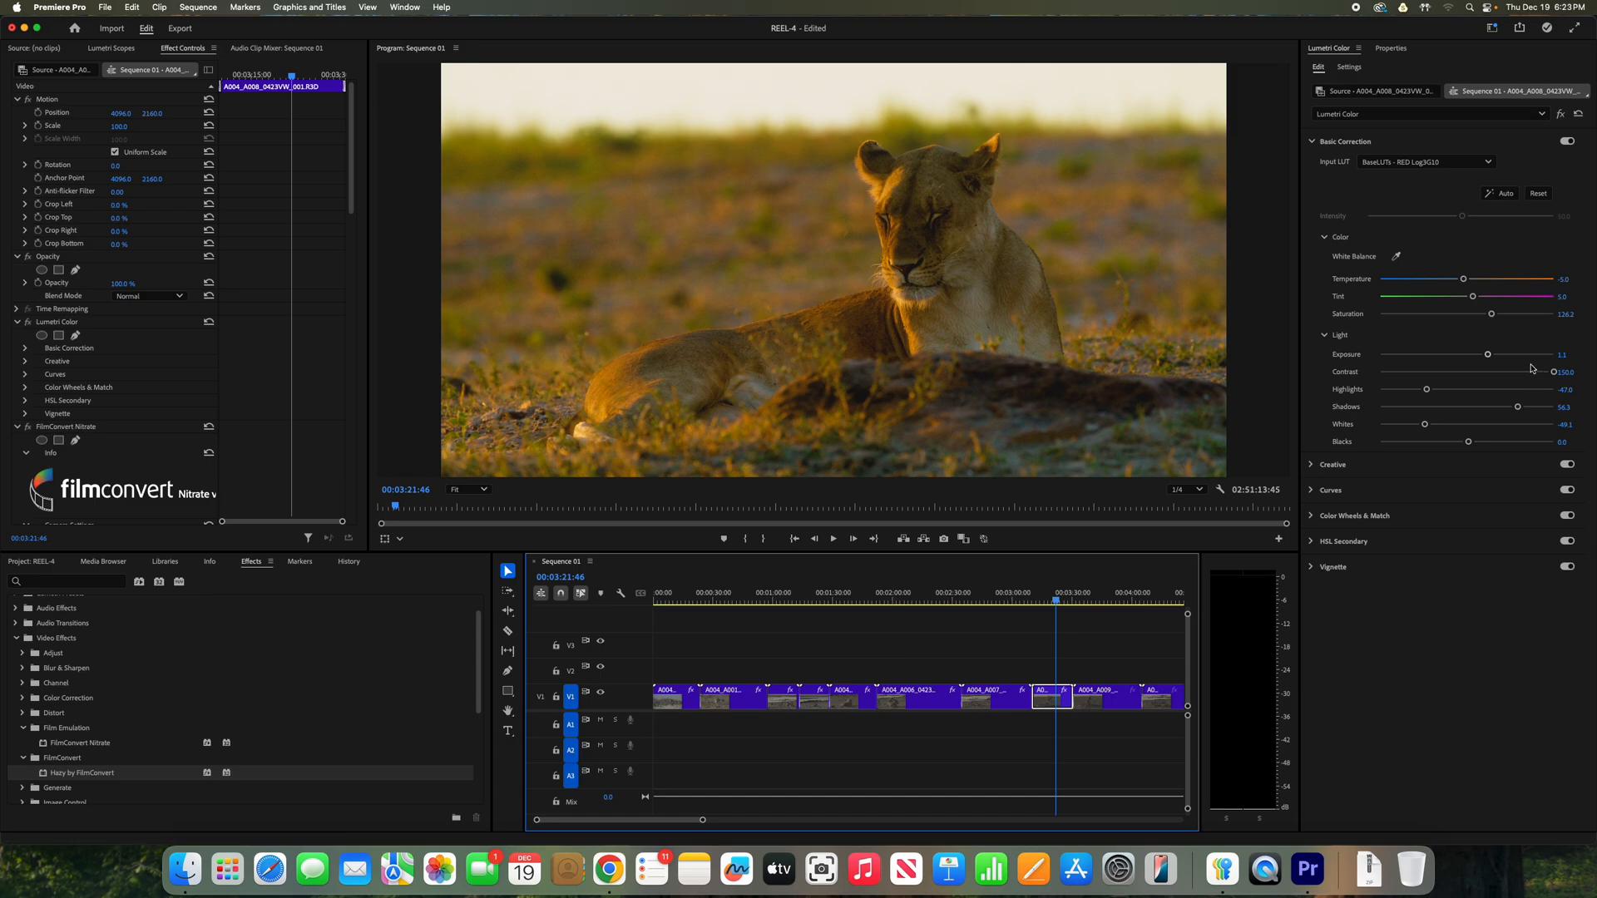
pyautogui.moveTo(1486, 354); pyautogui.dragTo(1490, 356)
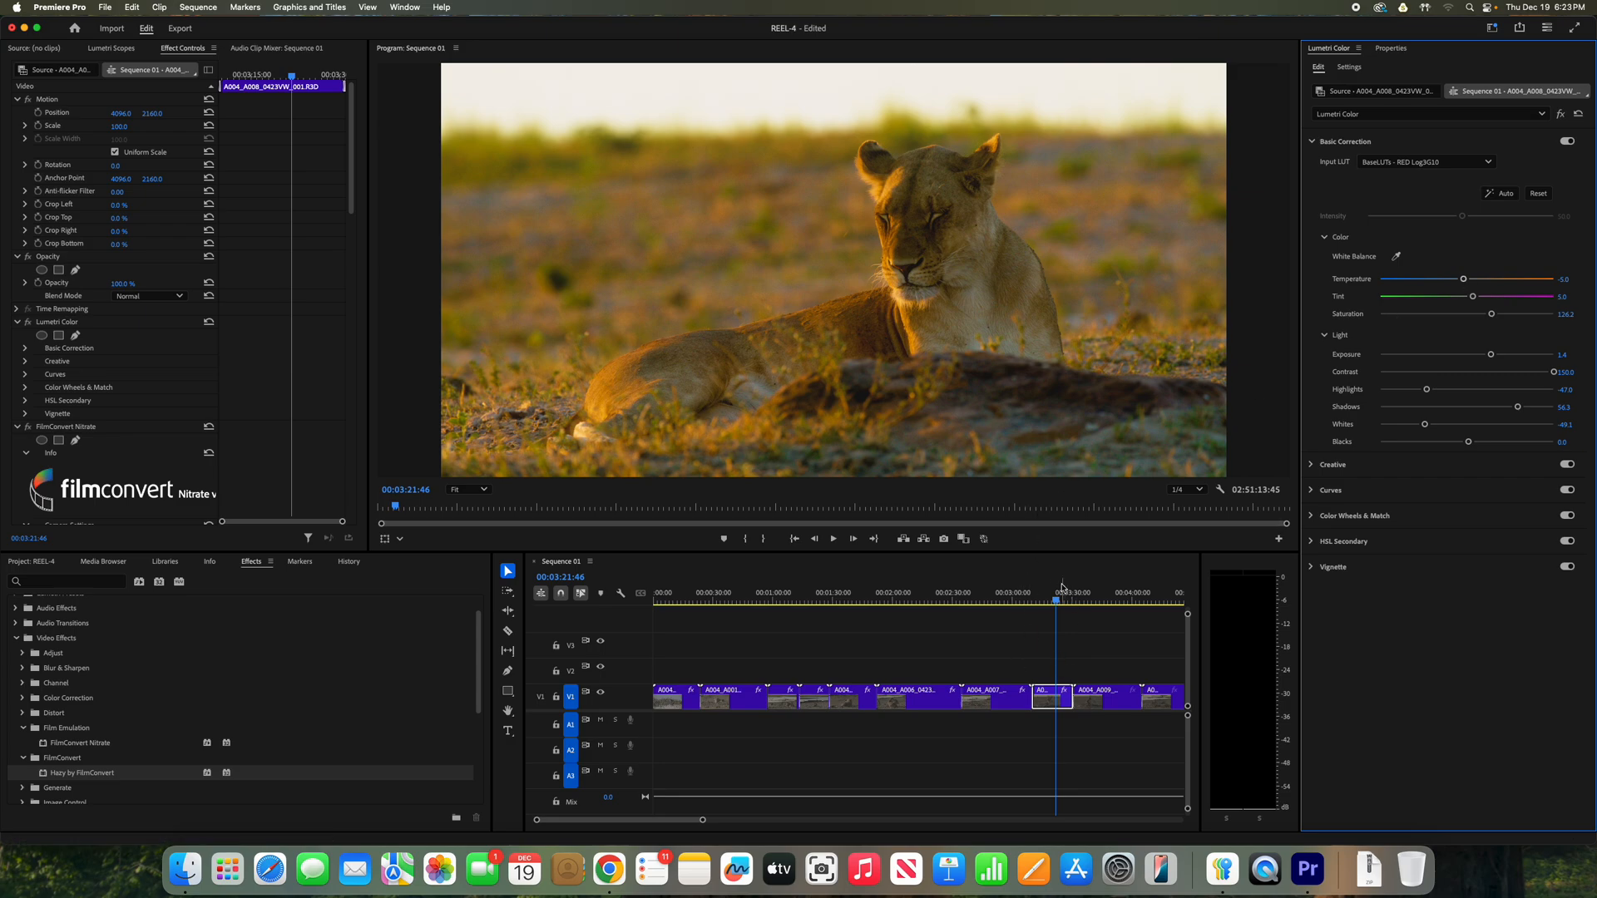
pyautogui.moveTo(1489, 358); pyautogui.dragTo(1493, 356)
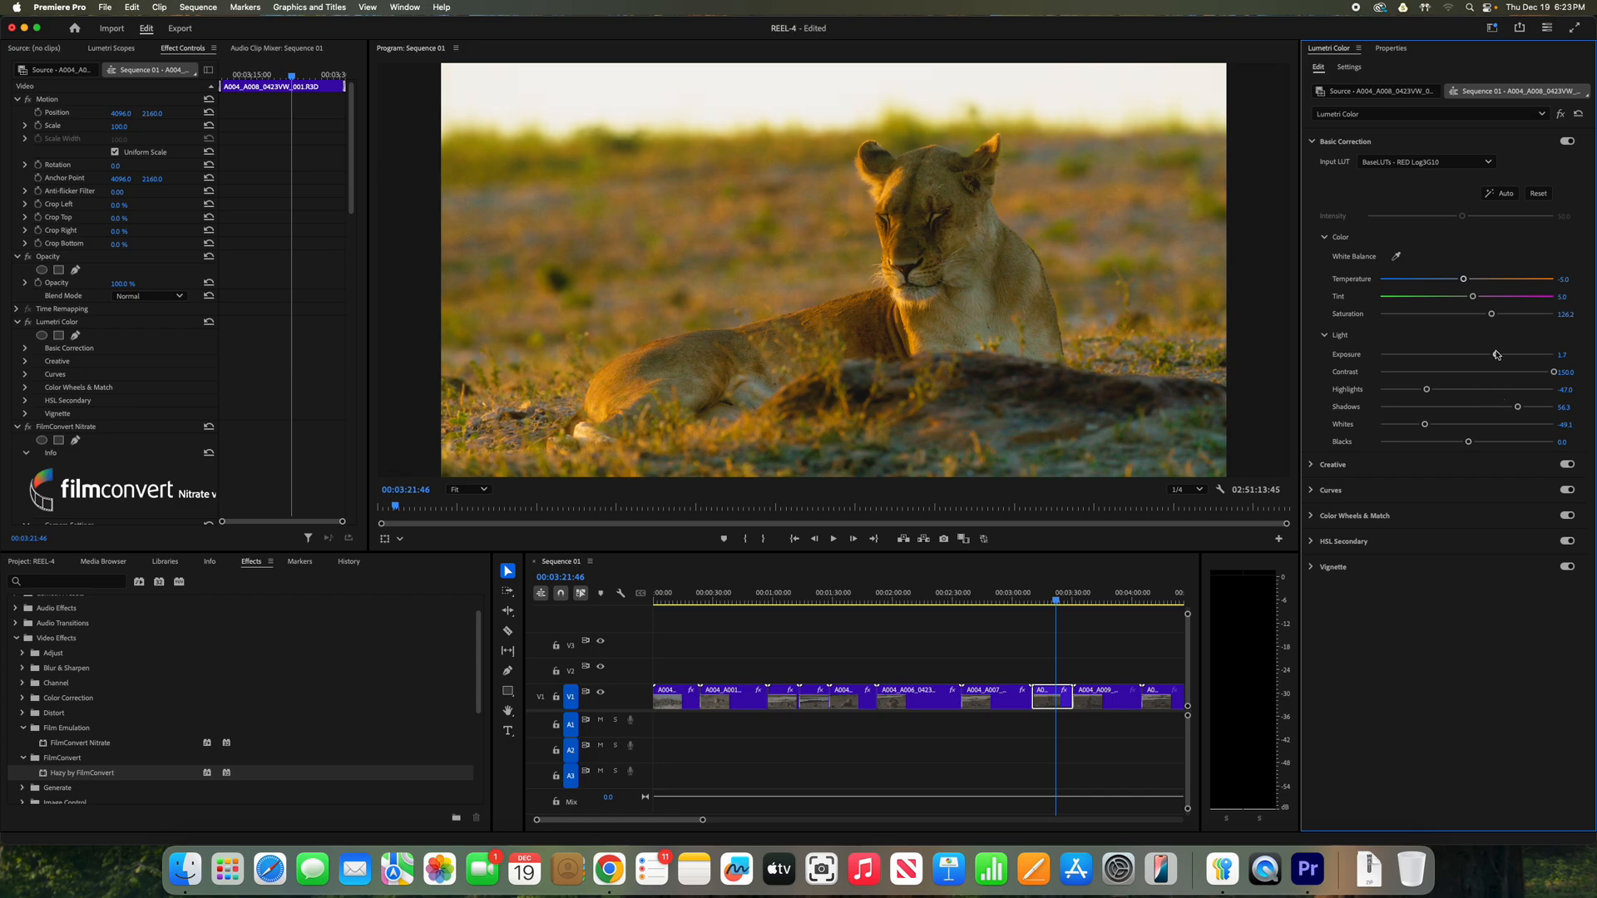
# Copy the eighth clip and paste its attributes with the grade and film effects onto the ninth clip.
pyautogui.click(1042, 694)
pyautogui.rightClick(1042, 694)
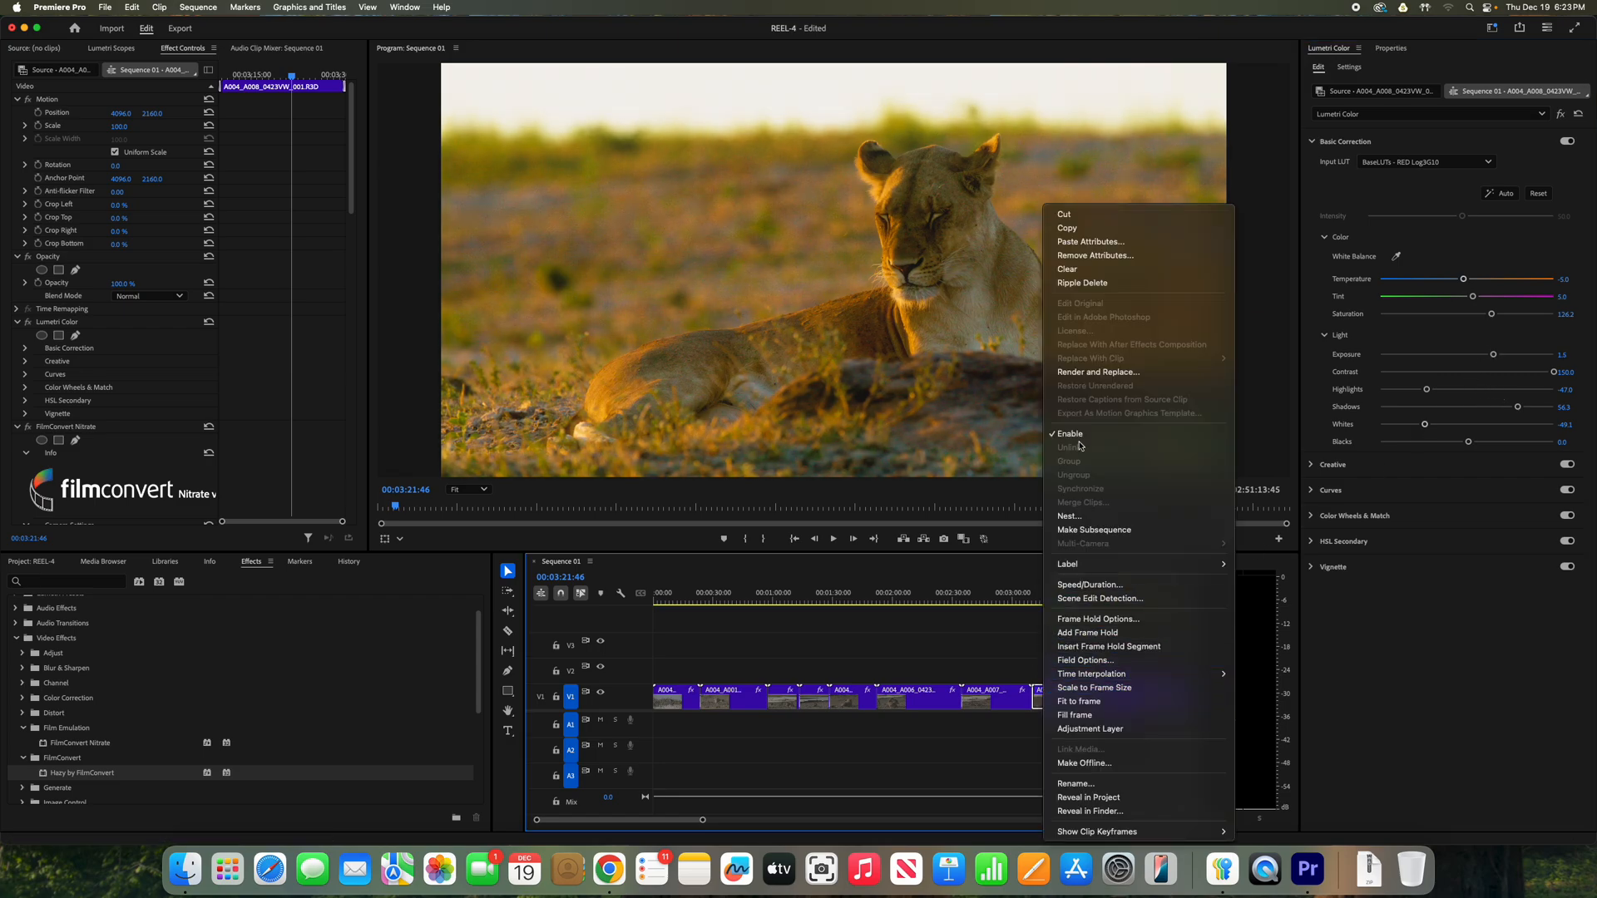
pyautogui.click(1087, 242)
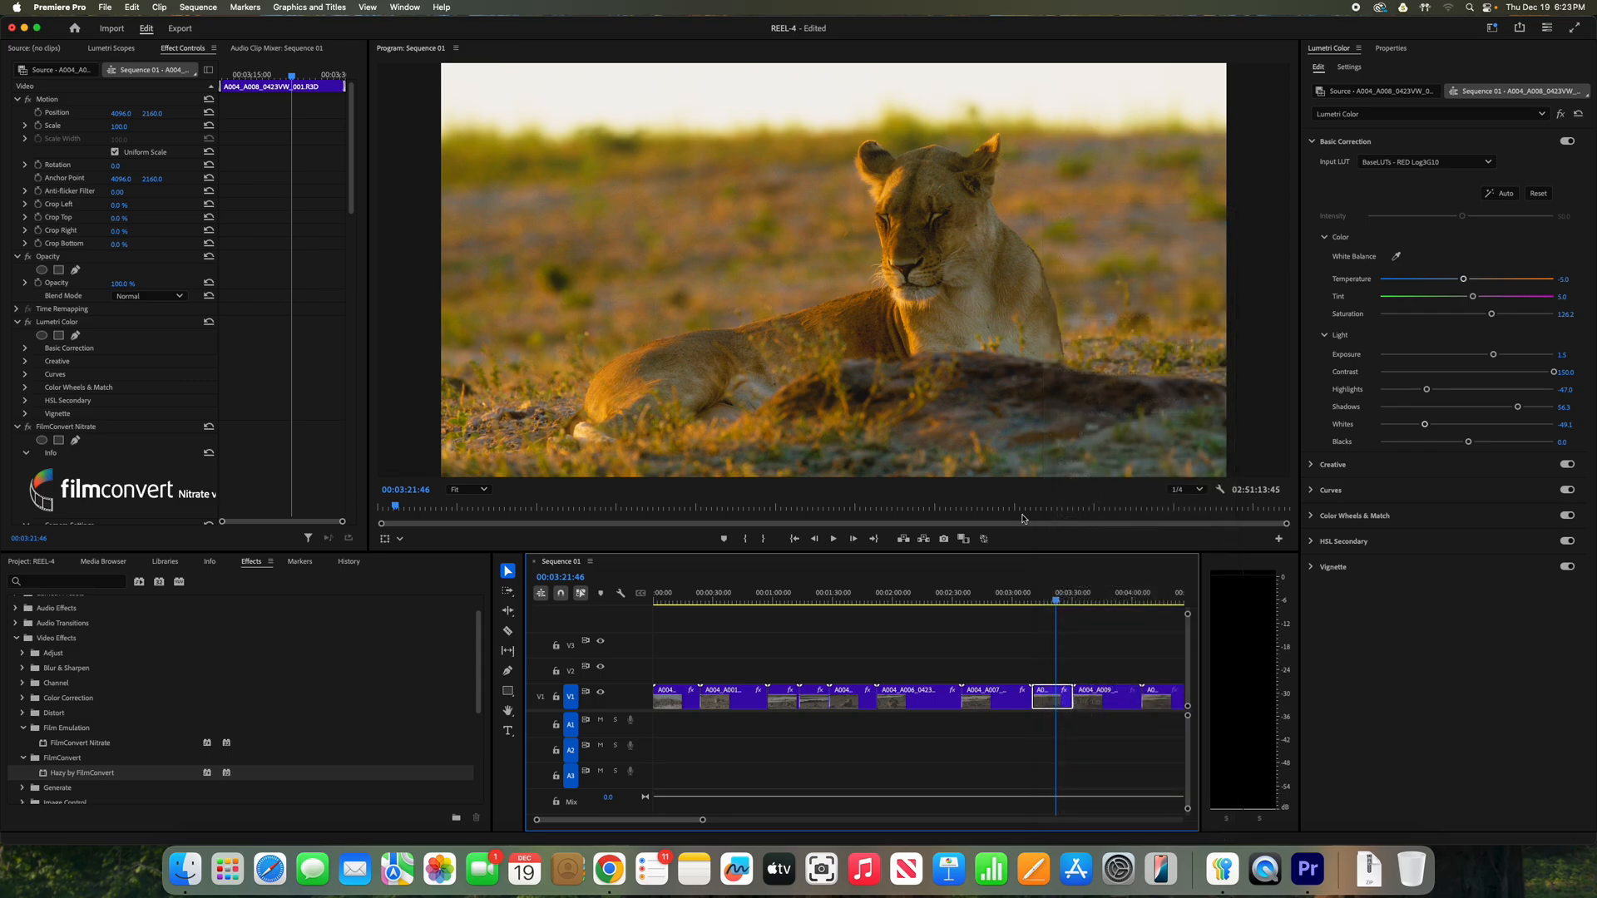
pyautogui.moveTo(1056, 594); pyautogui.dragTo(1090, 594)
pyautogui.rightClick(1107, 690)
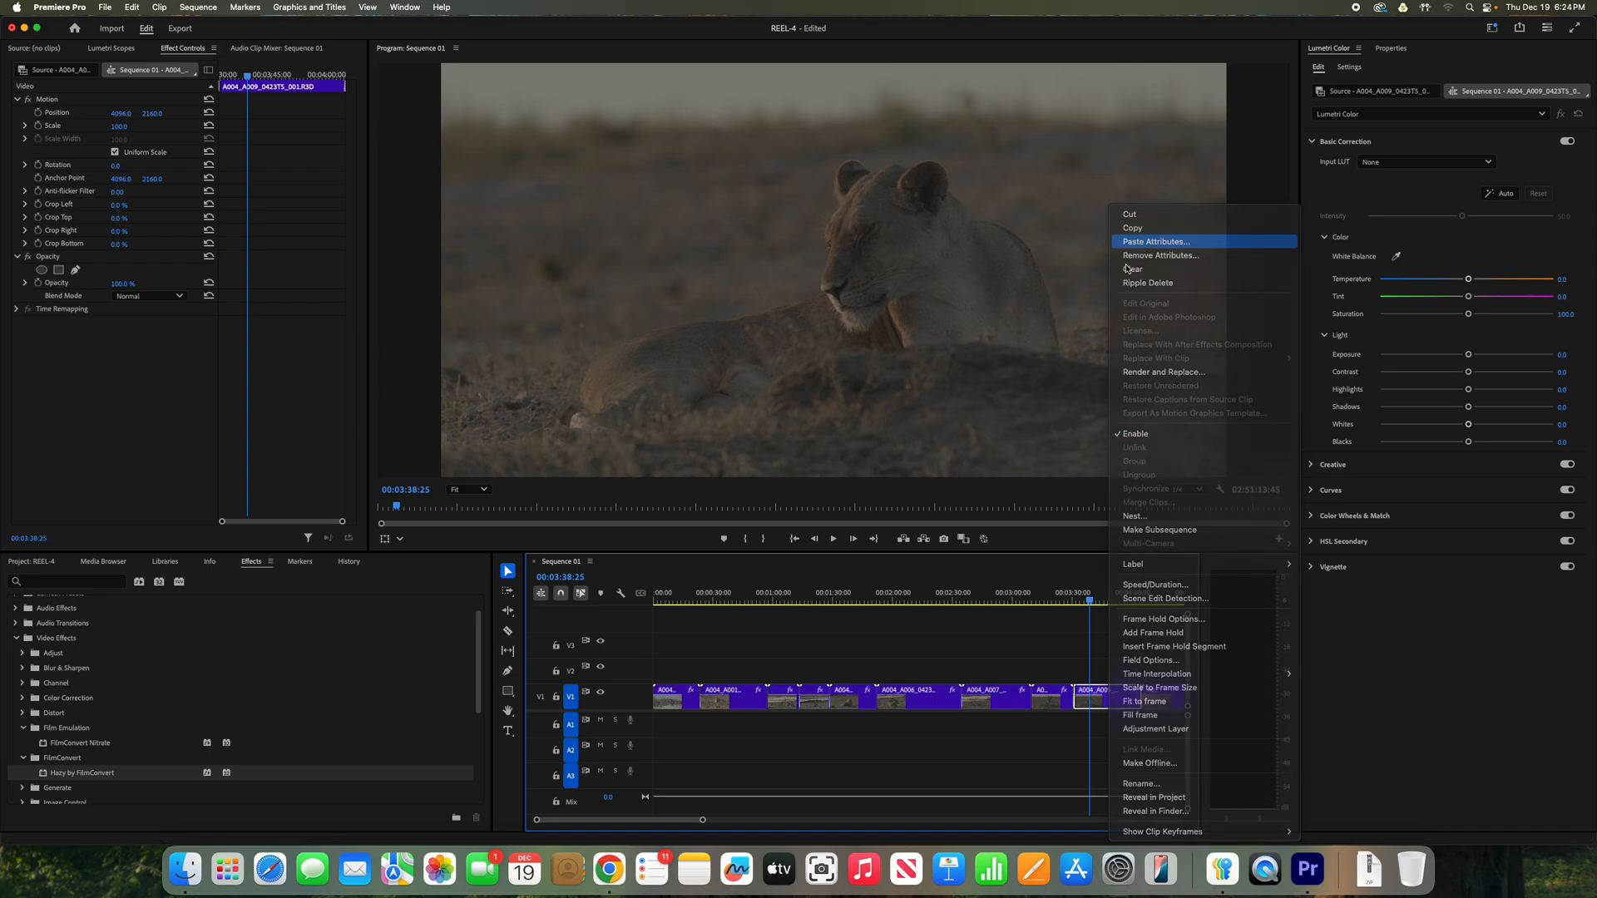
pyautogui.click(1158, 242)
pyautogui.click(889, 648)
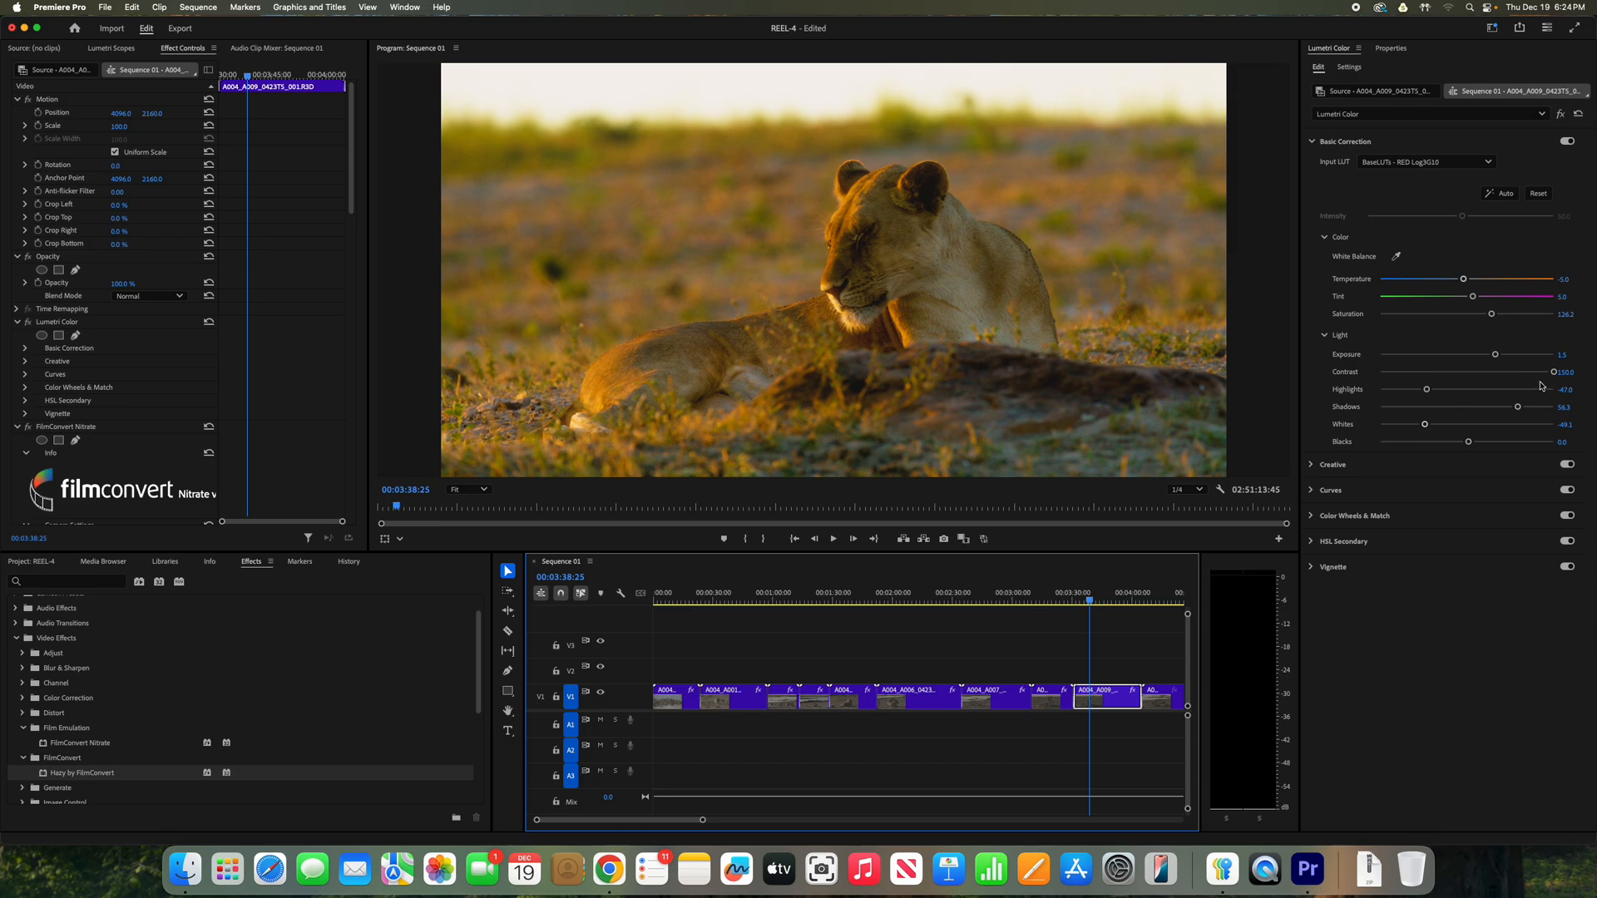
# Set the ninth clip's Lumetri exposure to 1.7 and shadows to 100, and copy the clip.
pyautogui.moveTo(1501, 358); pyautogui.dragTo(1497, 356)
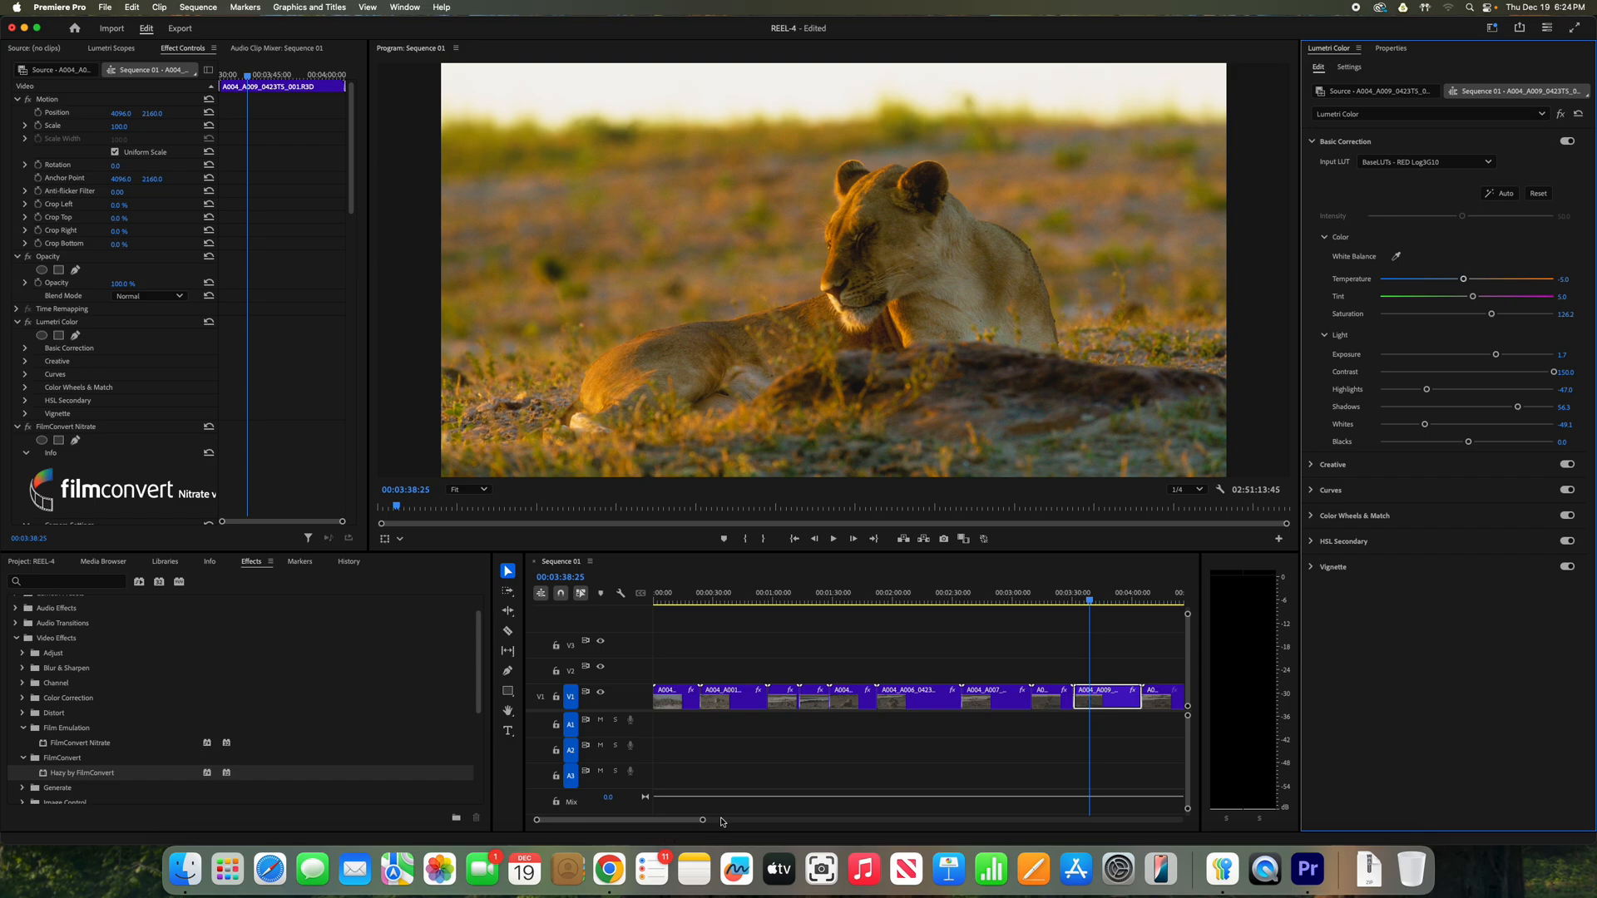
pyautogui.moveTo(1518, 406); pyautogui.dragTo(1564, 408)
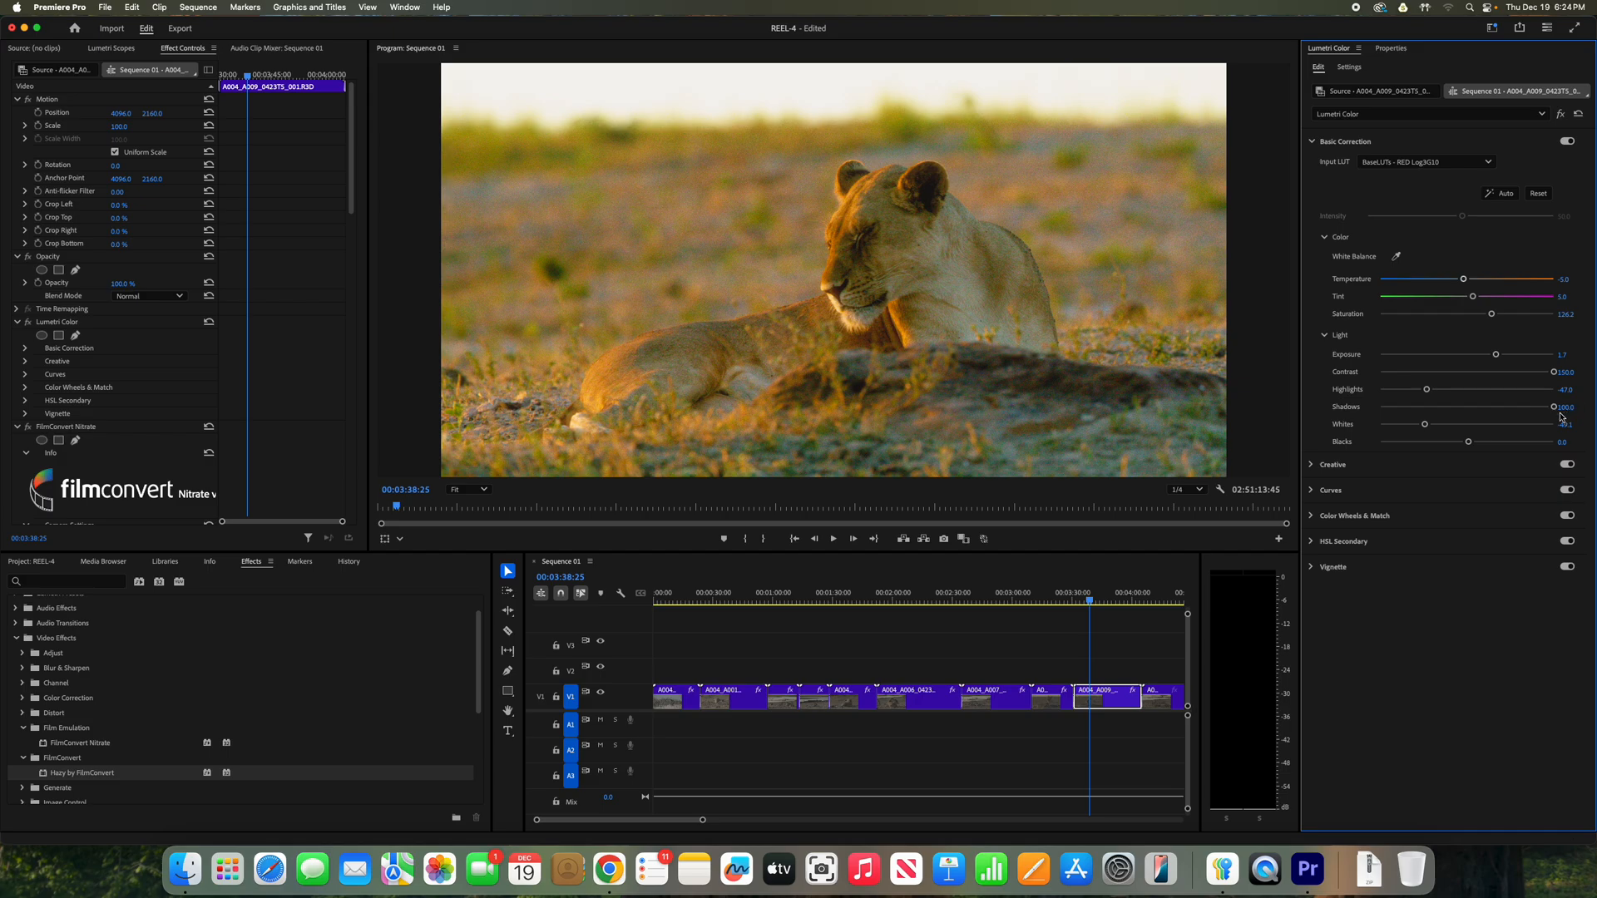
pyautogui.rightClick(1134, 703)
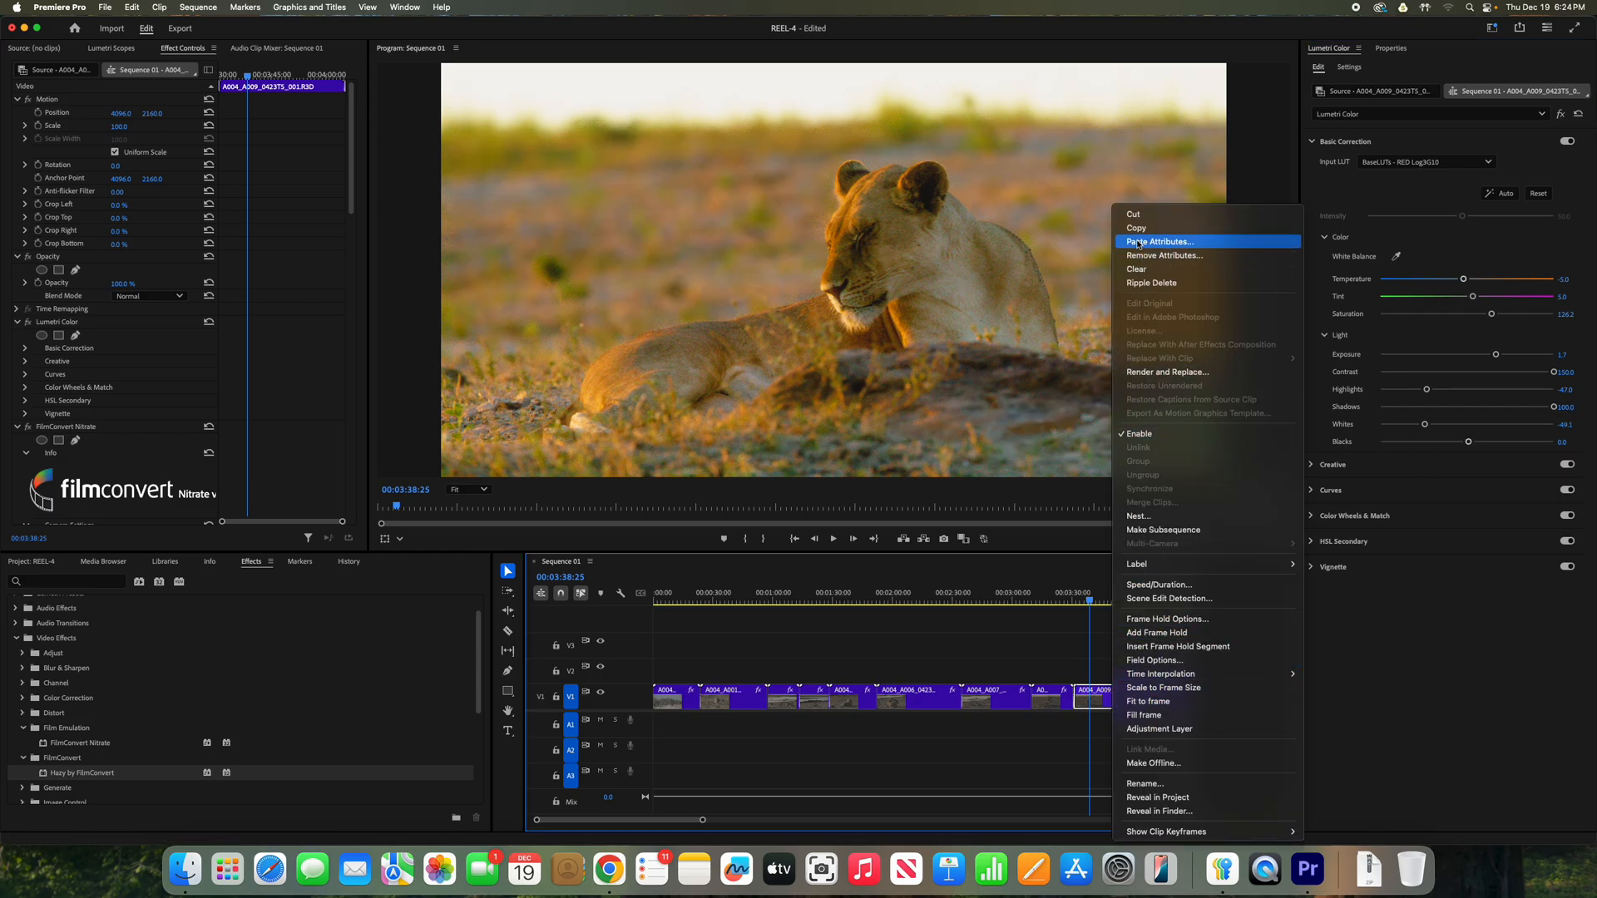
pyautogui.click(1048, 523)
# Raise the Lumetri shadows to 84.9 on the sixth clip and to 100 on the eighth clip.
pyautogui.moveTo(1091, 598); pyautogui.dragTo(894, 645)
pyautogui.moveTo(1517, 407)
pyautogui.mouseDown()
pyautogui.moveTo(1574, 408)
pyautogui.moveTo(1541, 416)
pyautogui.mouseUp()
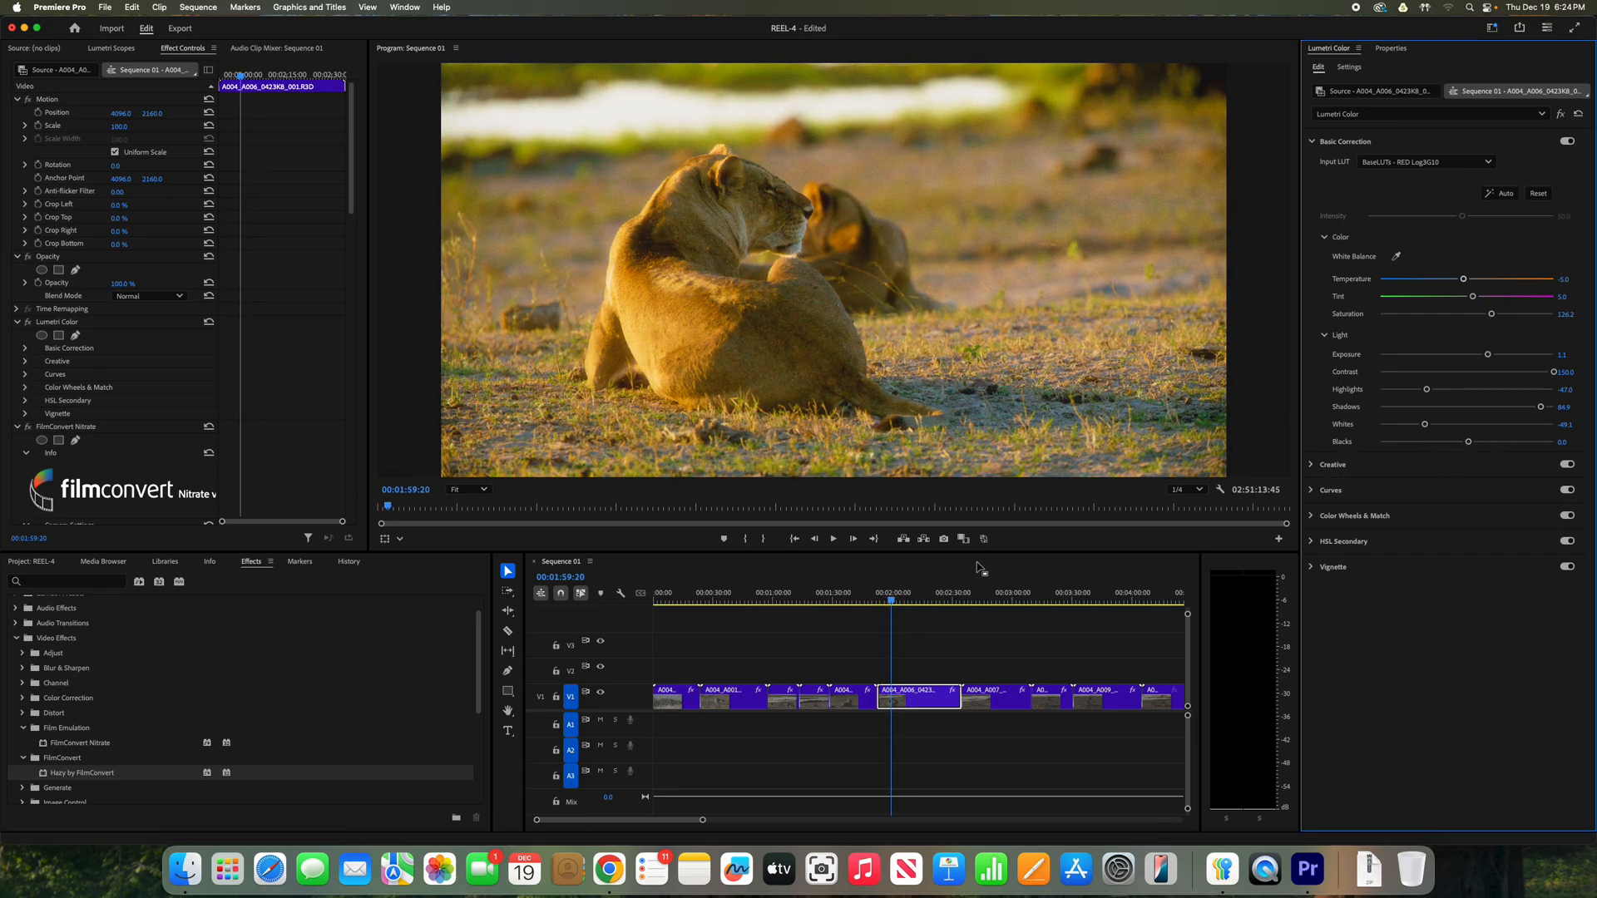
pyautogui.moveTo(907, 598); pyautogui.dragTo(1056, 615)
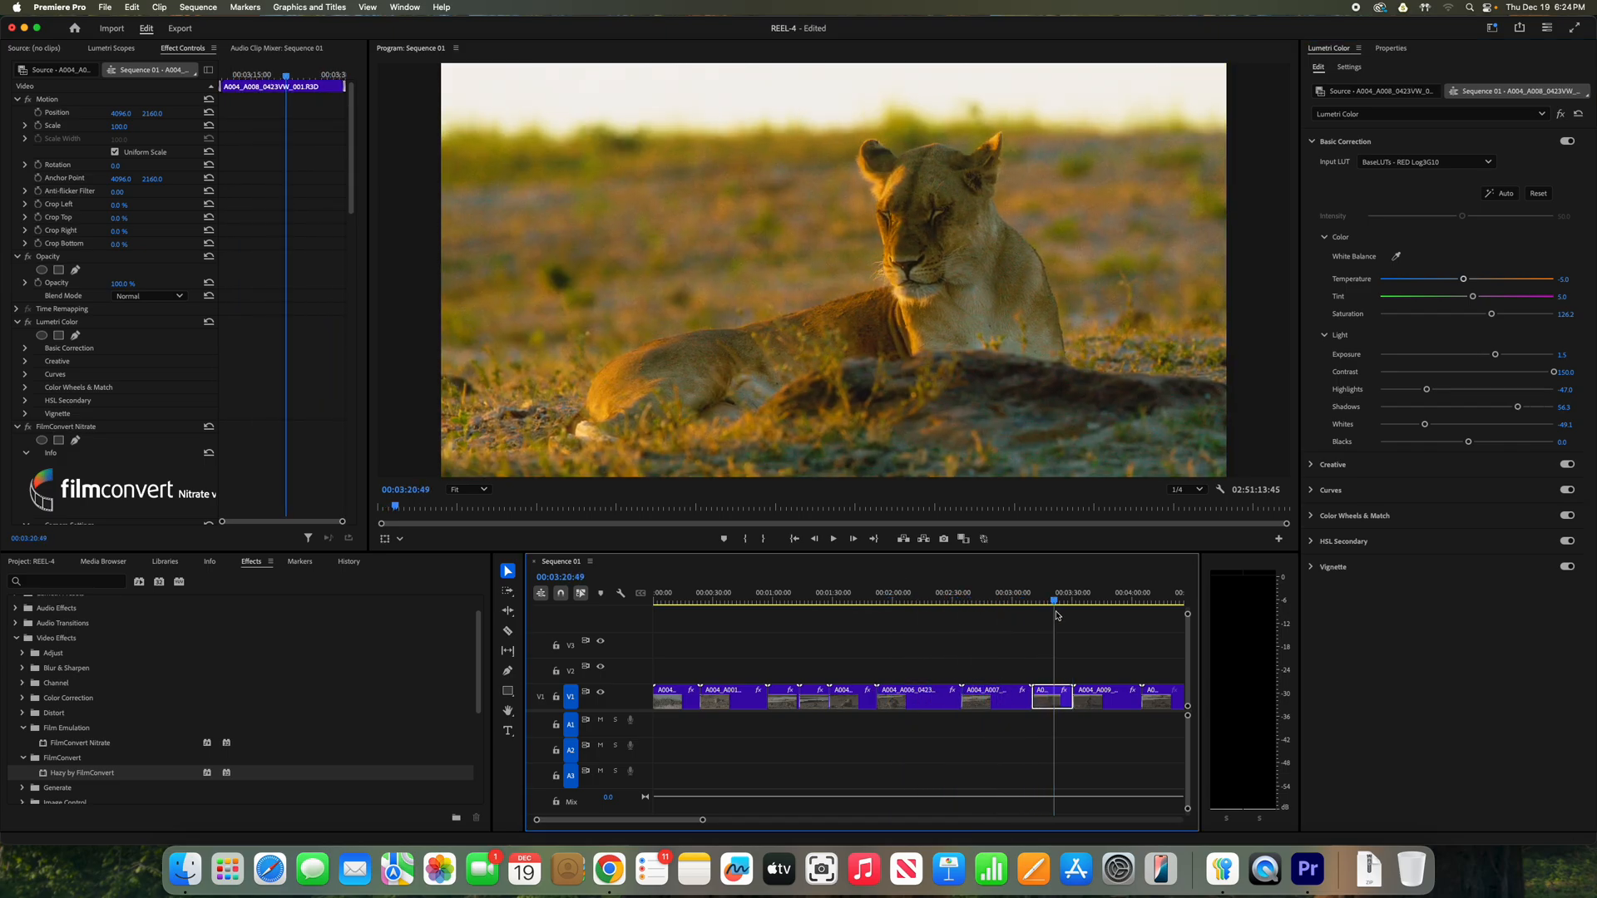
pyautogui.moveTo(1515, 408); pyautogui.dragTo(1566, 406)
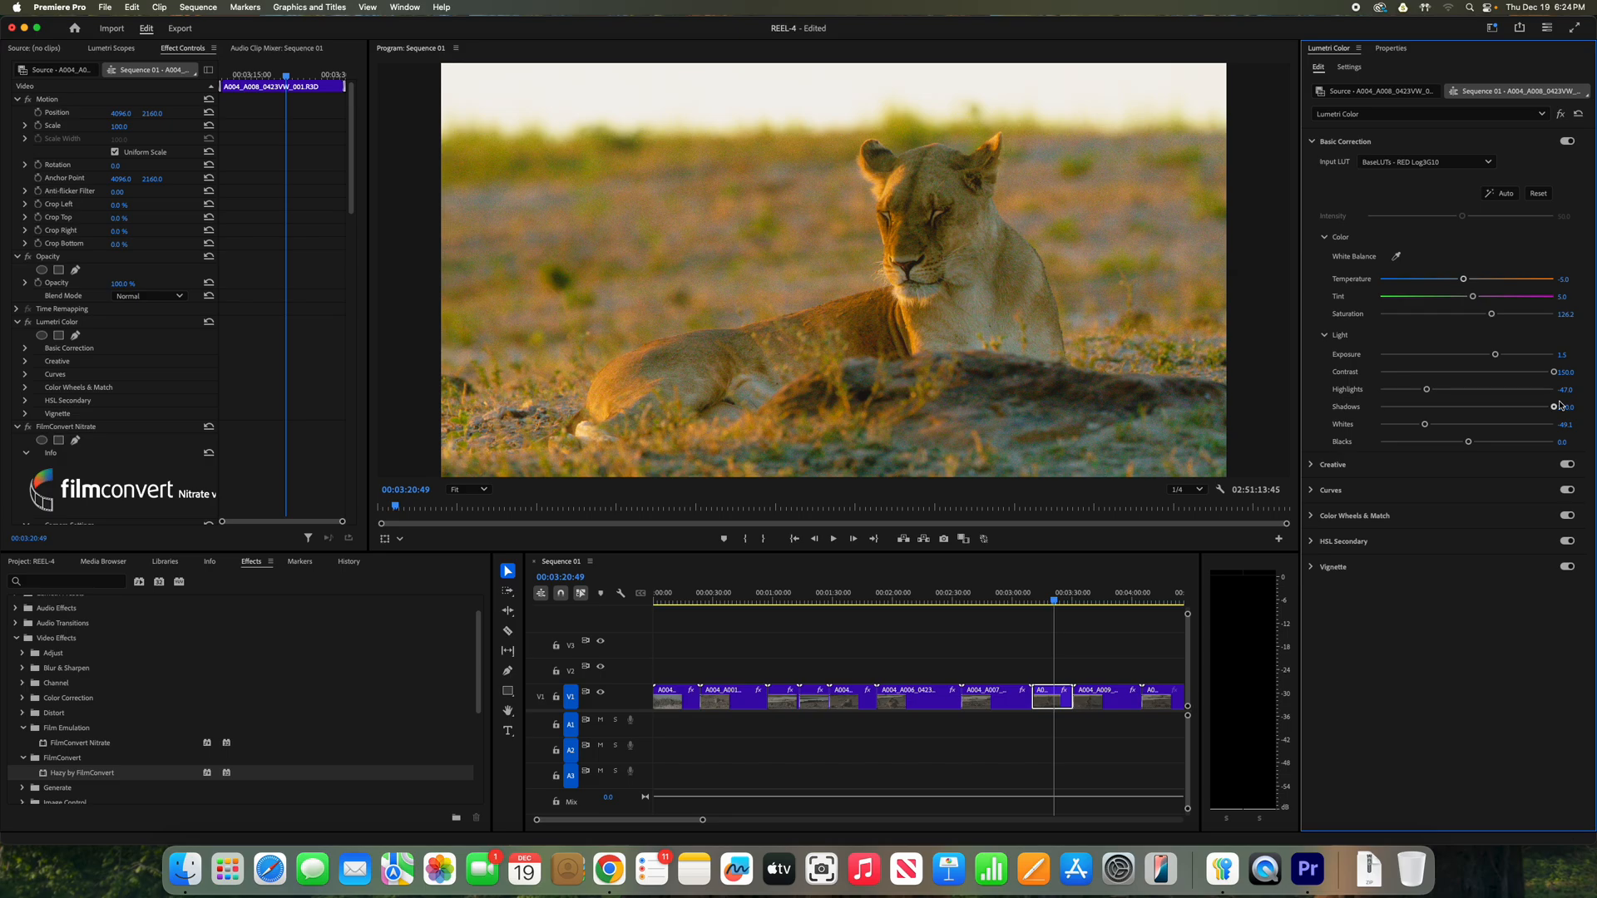
# Paste the copied attributes with Lumetri, FilmConvert Nitrate and Hazy onto the A004_A010 clip and lower its Lumetri exposure to 1.2.
pyautogui.click(1094, 601)
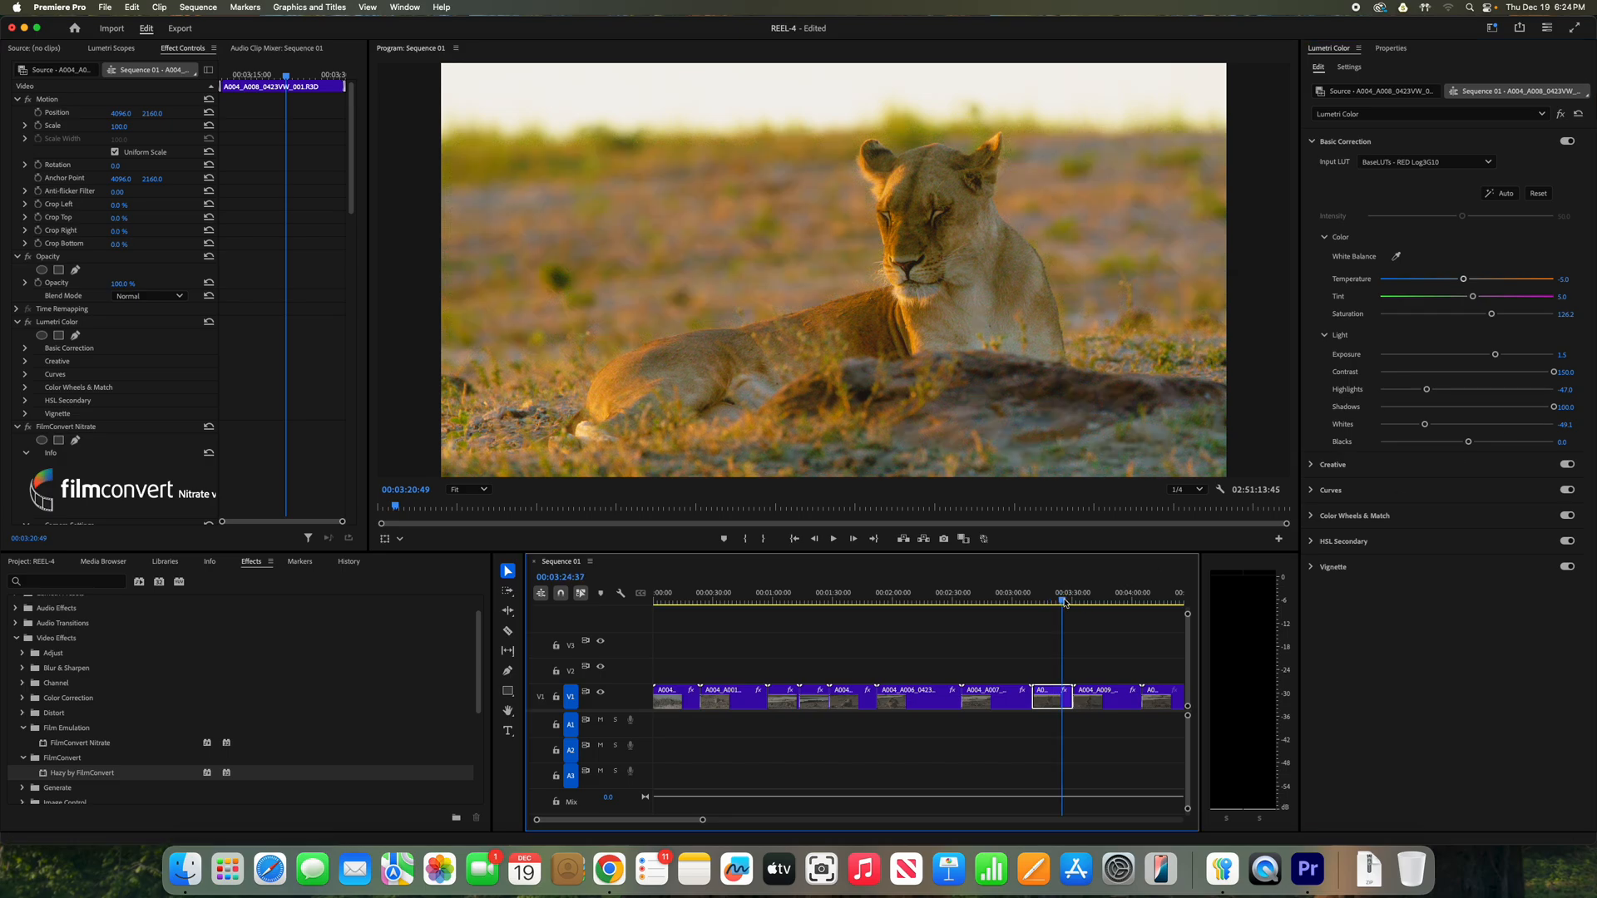
pyautogui.moveTo(1096, 602); pyautogui.dragTo(1120, 602)
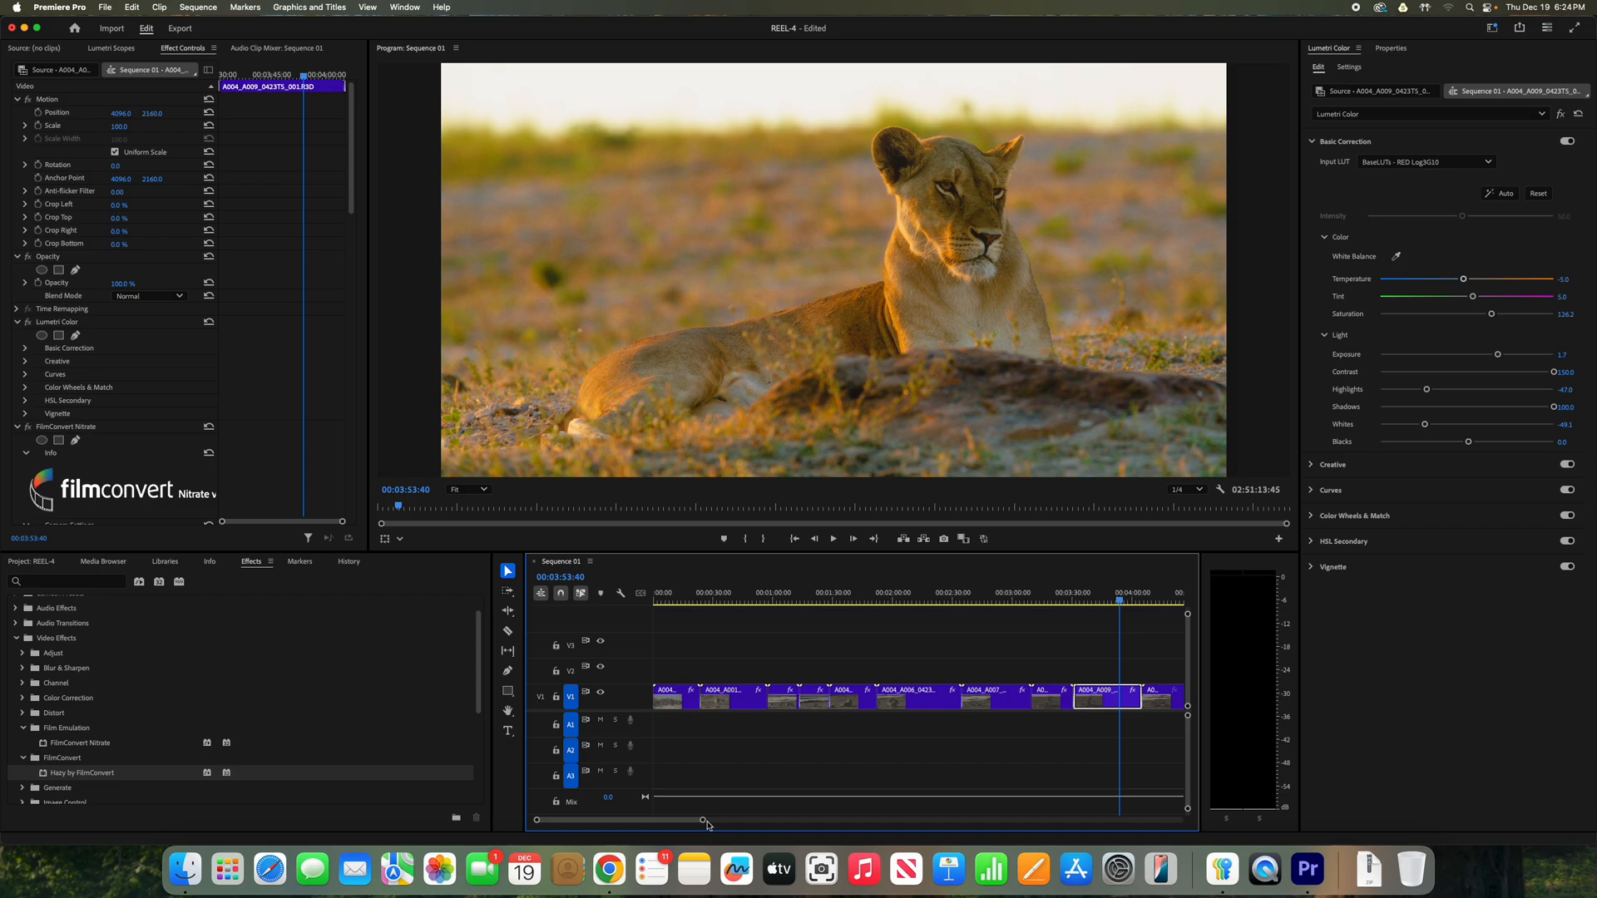
pyautogui.moveTo(704, 822); pyautogui.dragTo(729, 821)
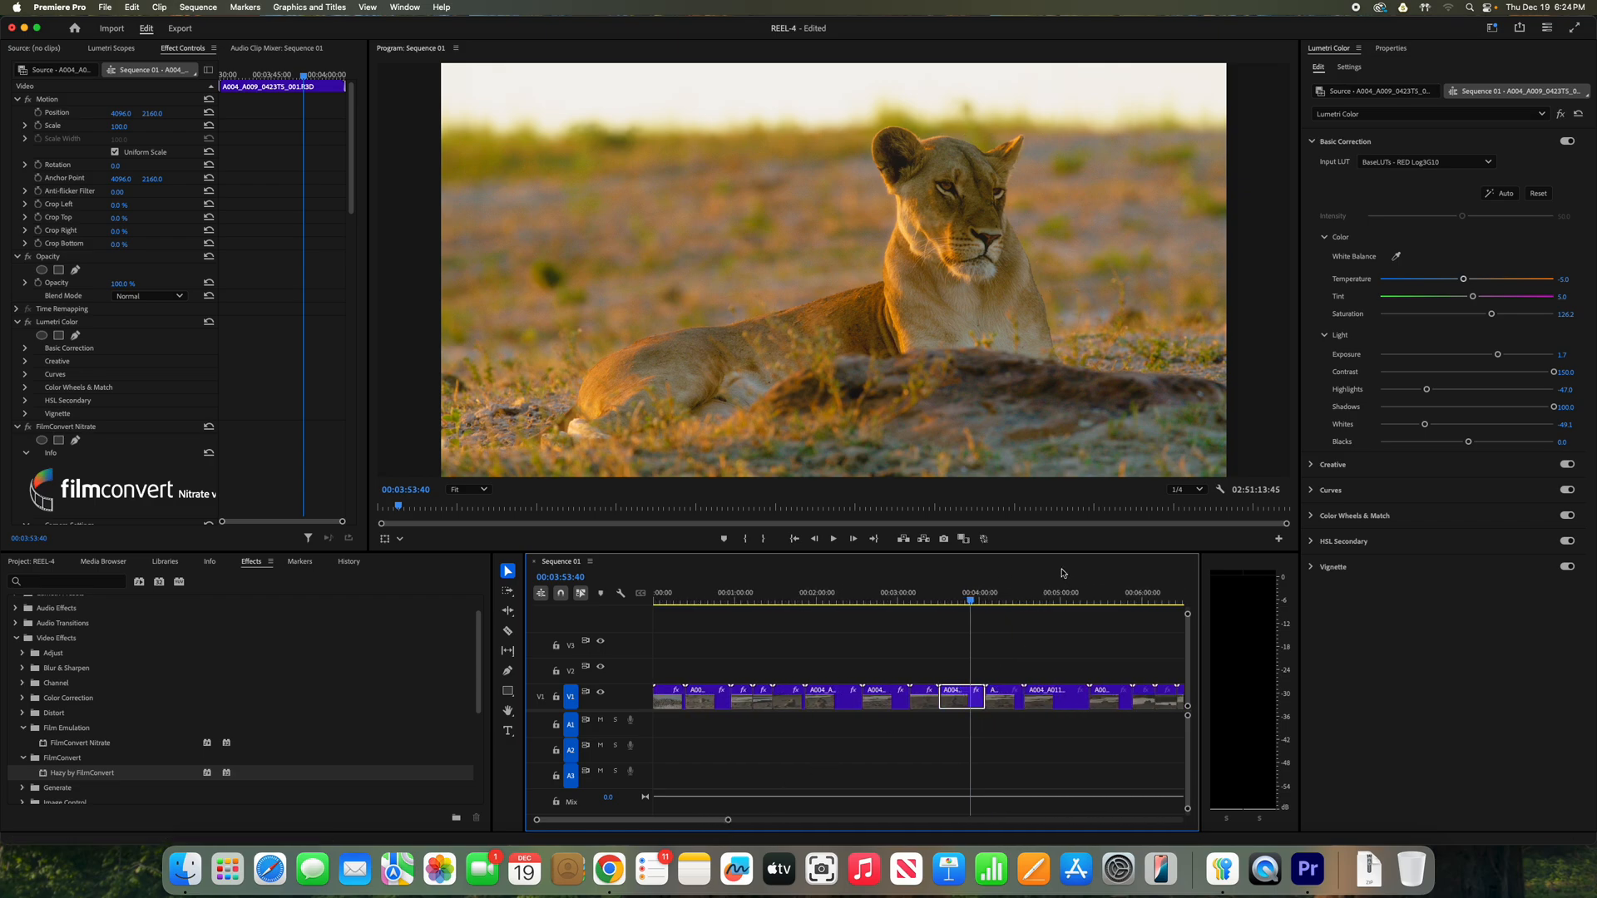
pyautogui.moveTo(976, 592); pyautogui.dragTo(997, 598)
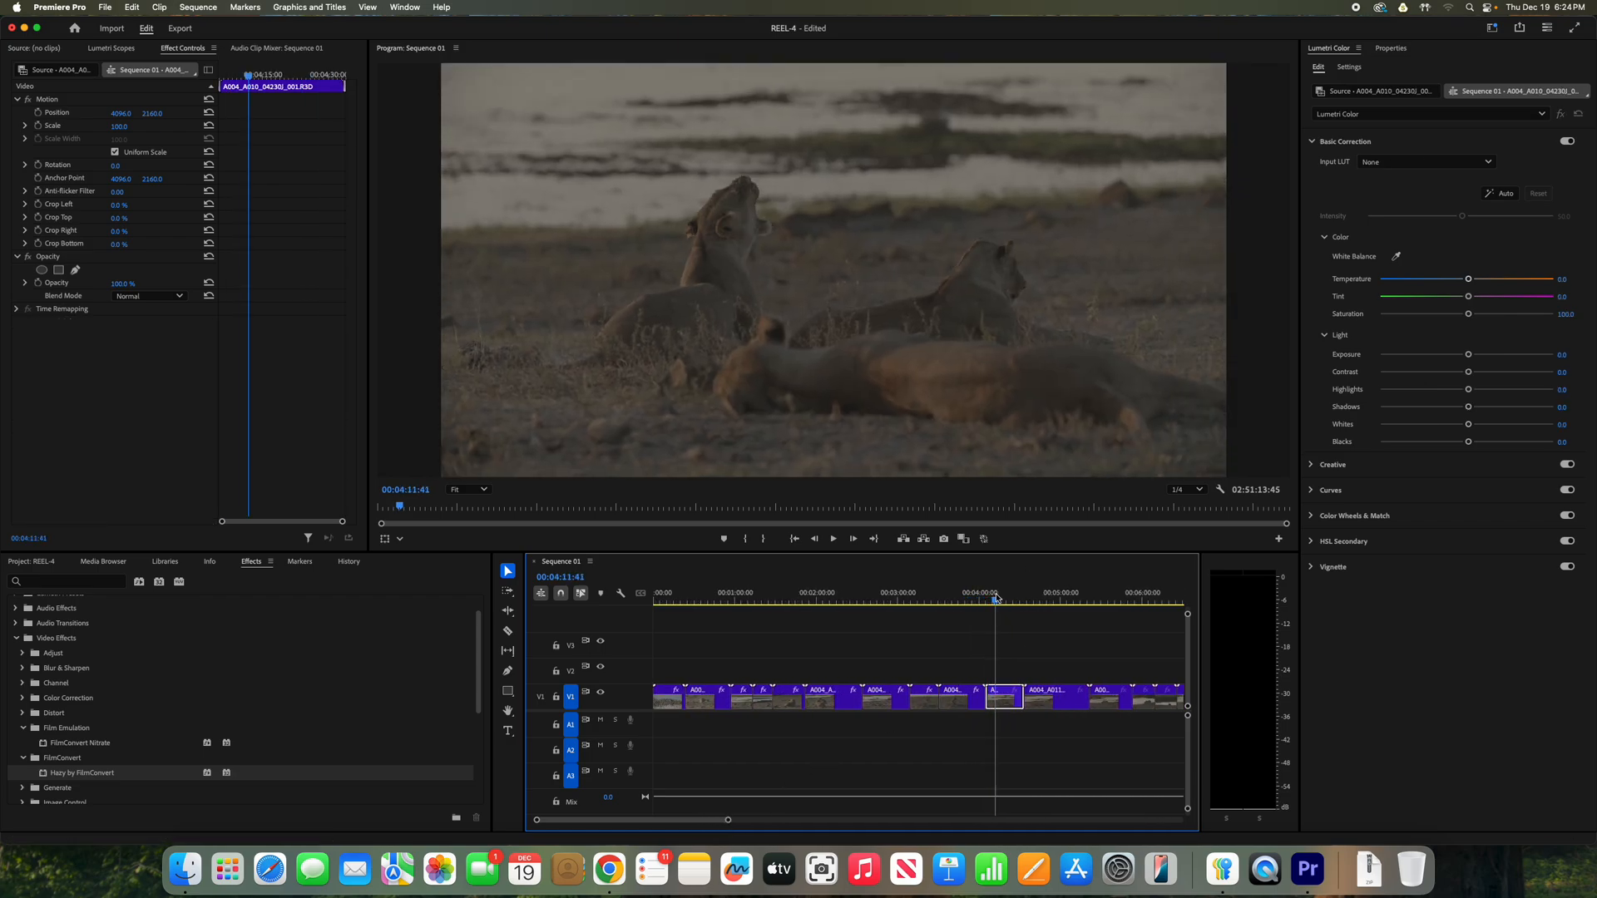
pyautogui.rightClick(1007, 703)
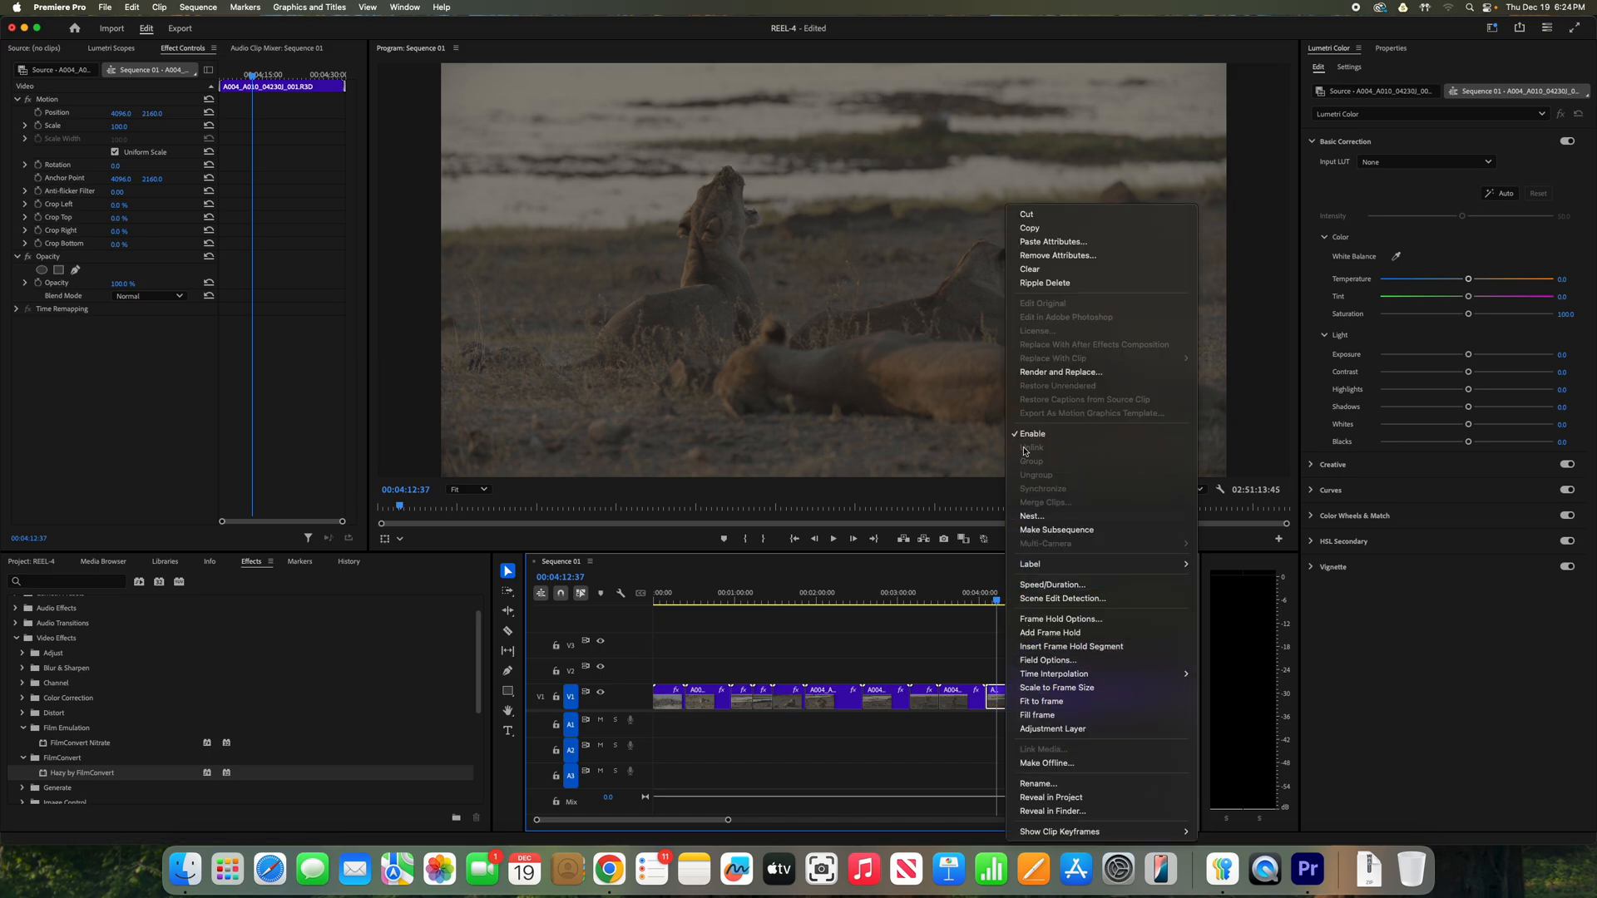
pyautogui.click(1037, 242)
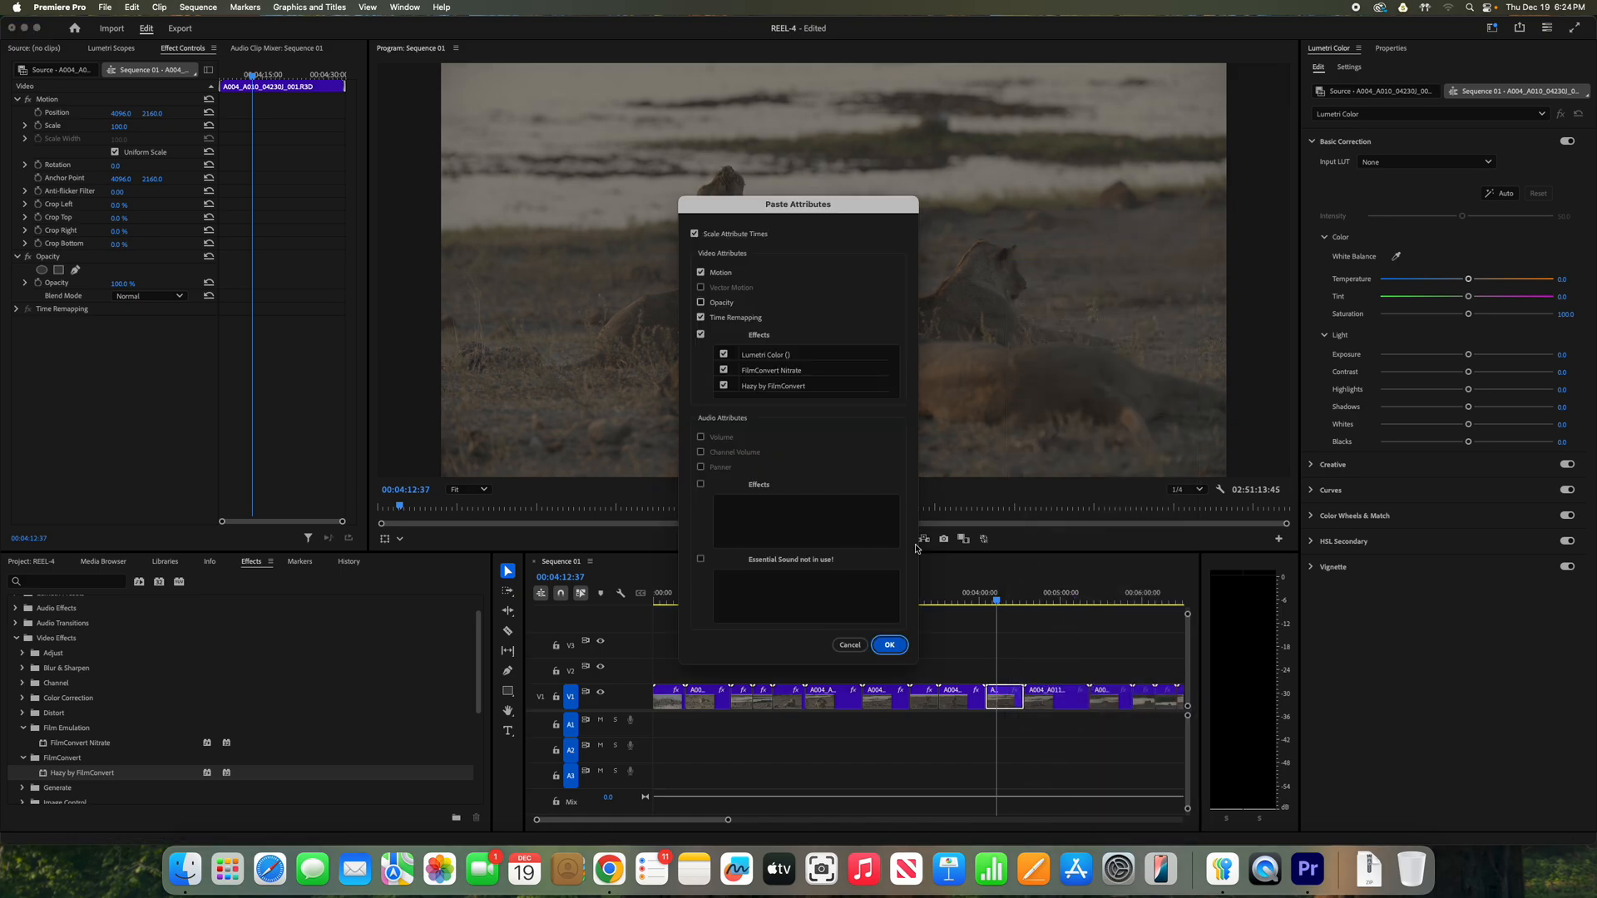
pyautogui.click(890, 646)
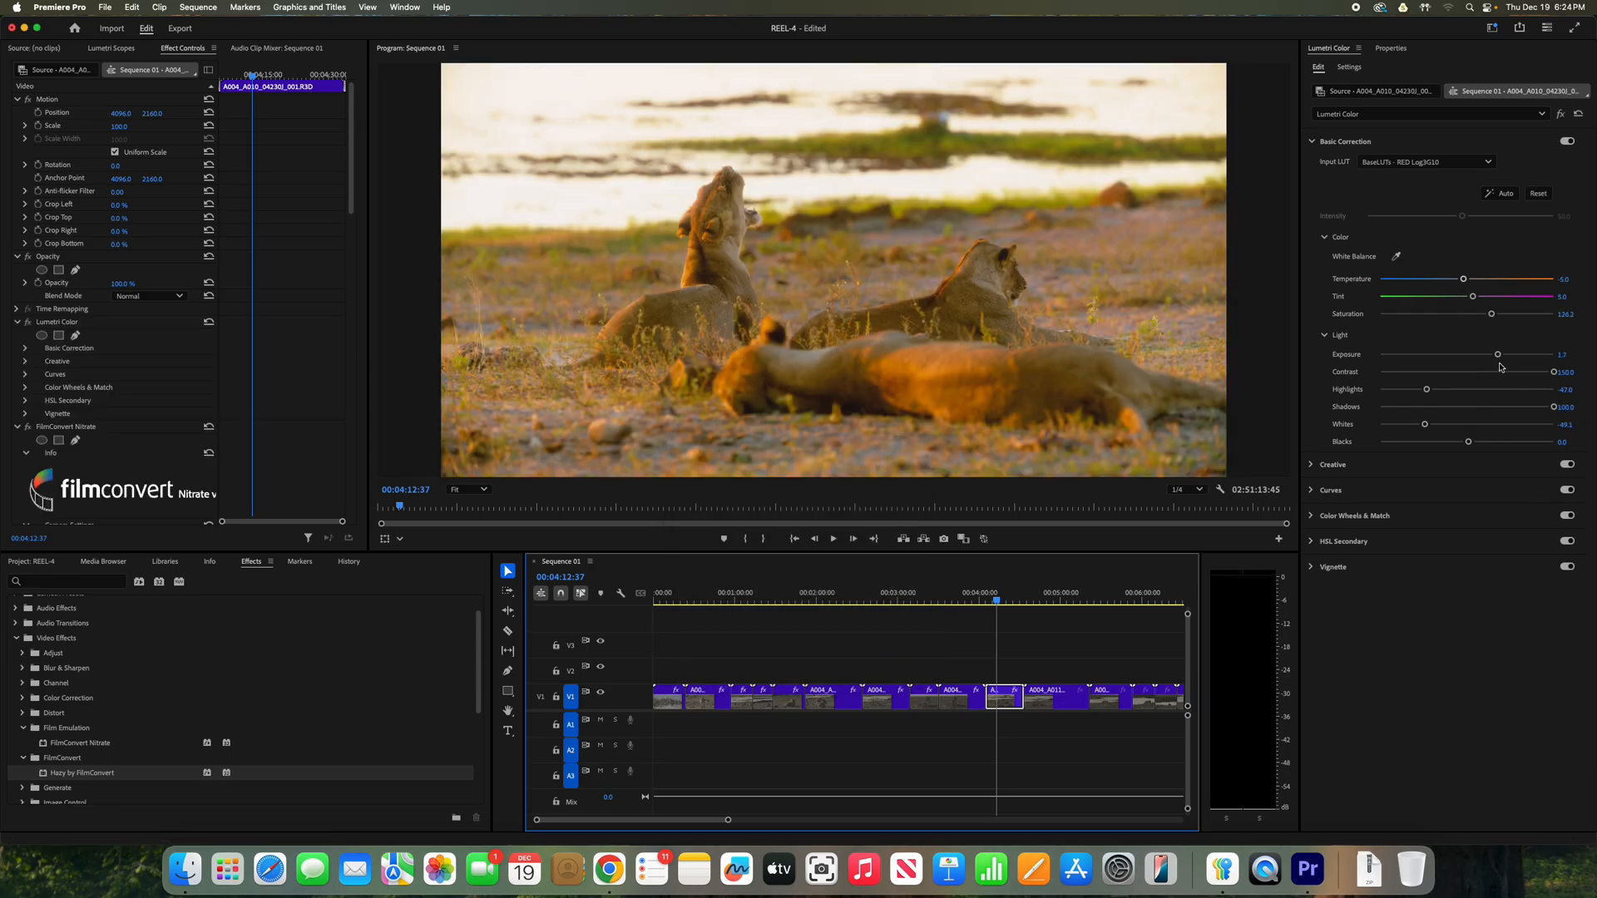
pyautogui.moveTo(1498, 356); pyautogui.dragTo(1491, 355)
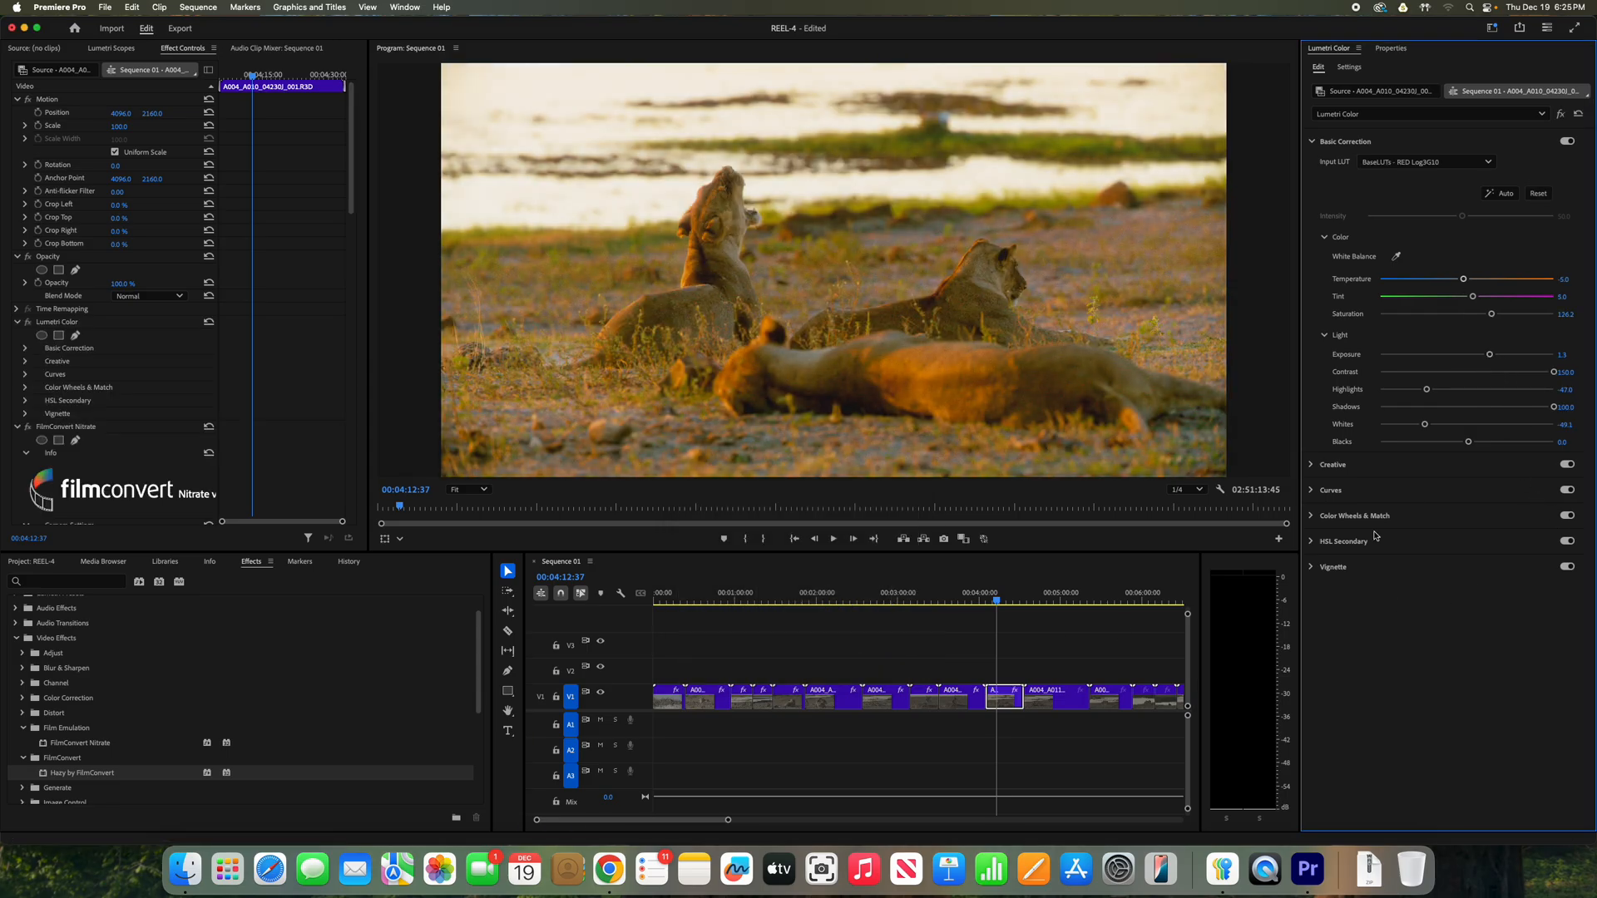
# Copy the A004_A010 clip and paste its motion, time remapping and colour effect attributes onto the A004_A011 clip.
pyautogui.rightClick(1003, 700)
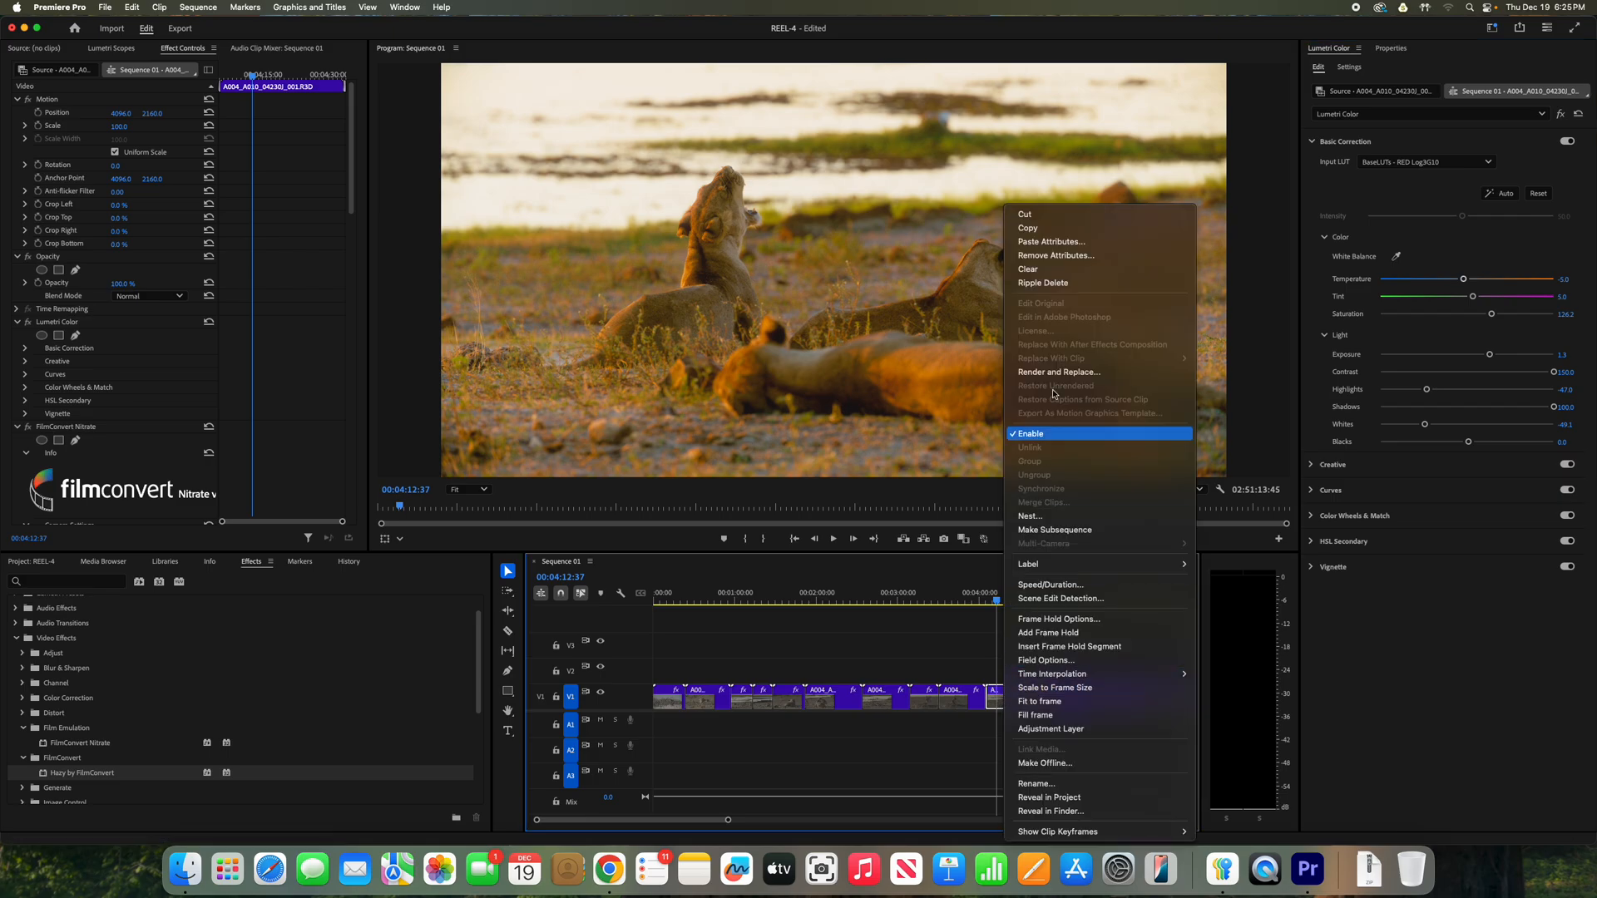
pyautogui.click(1057, 233)
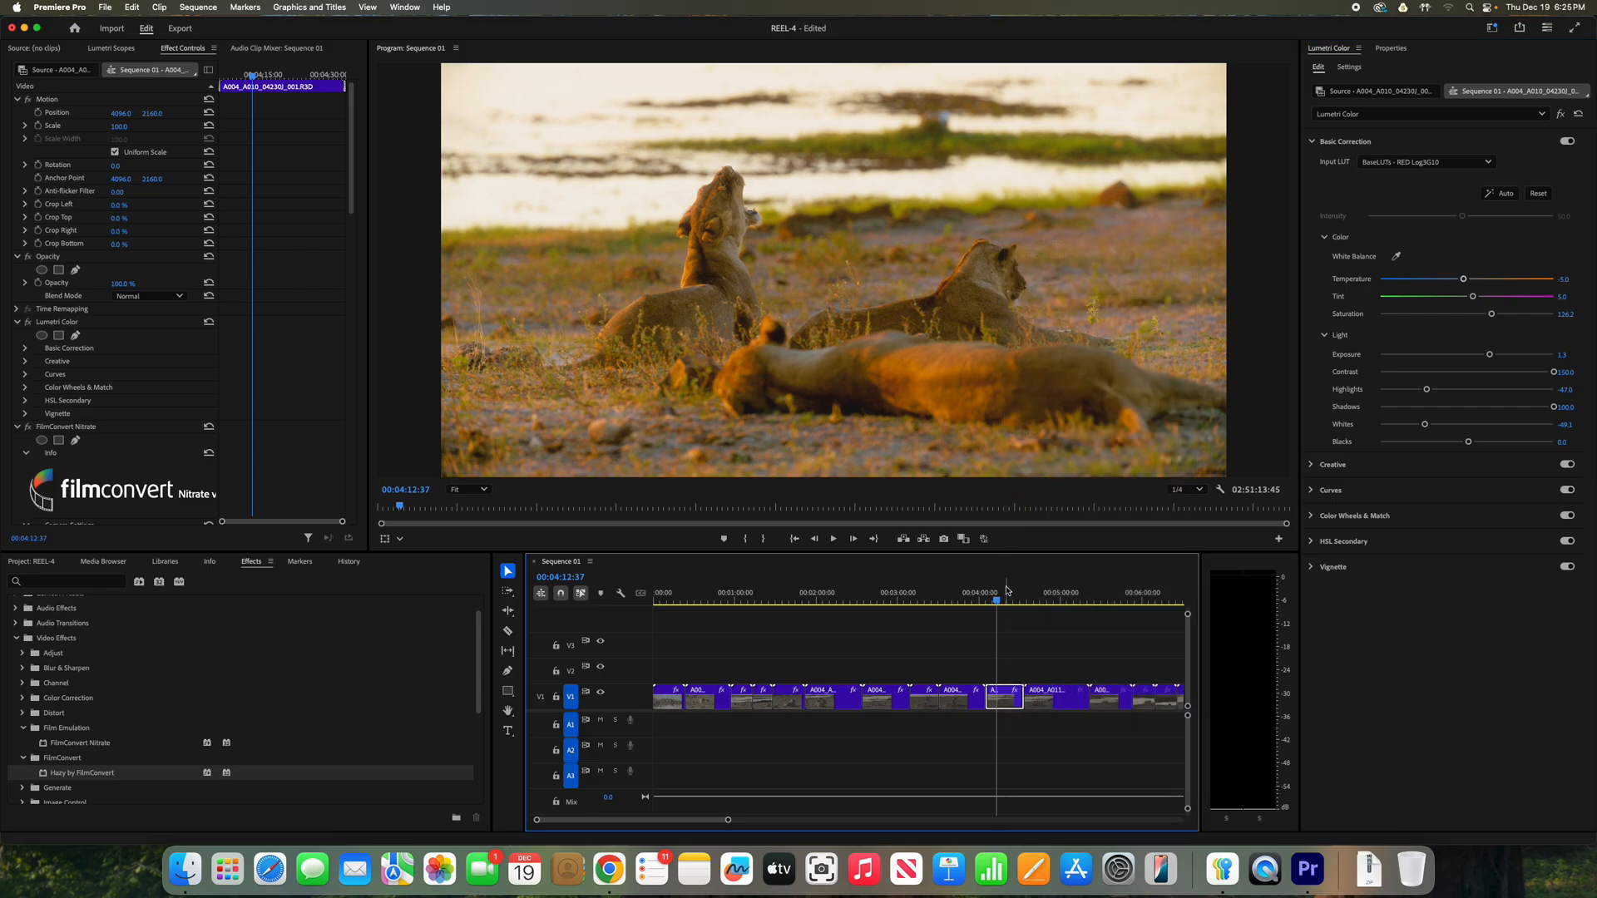
pyautogui.moveTo(1004, 595); pyautogui.dragTo(1051, 595)
pyautogui.click(1067, 698)
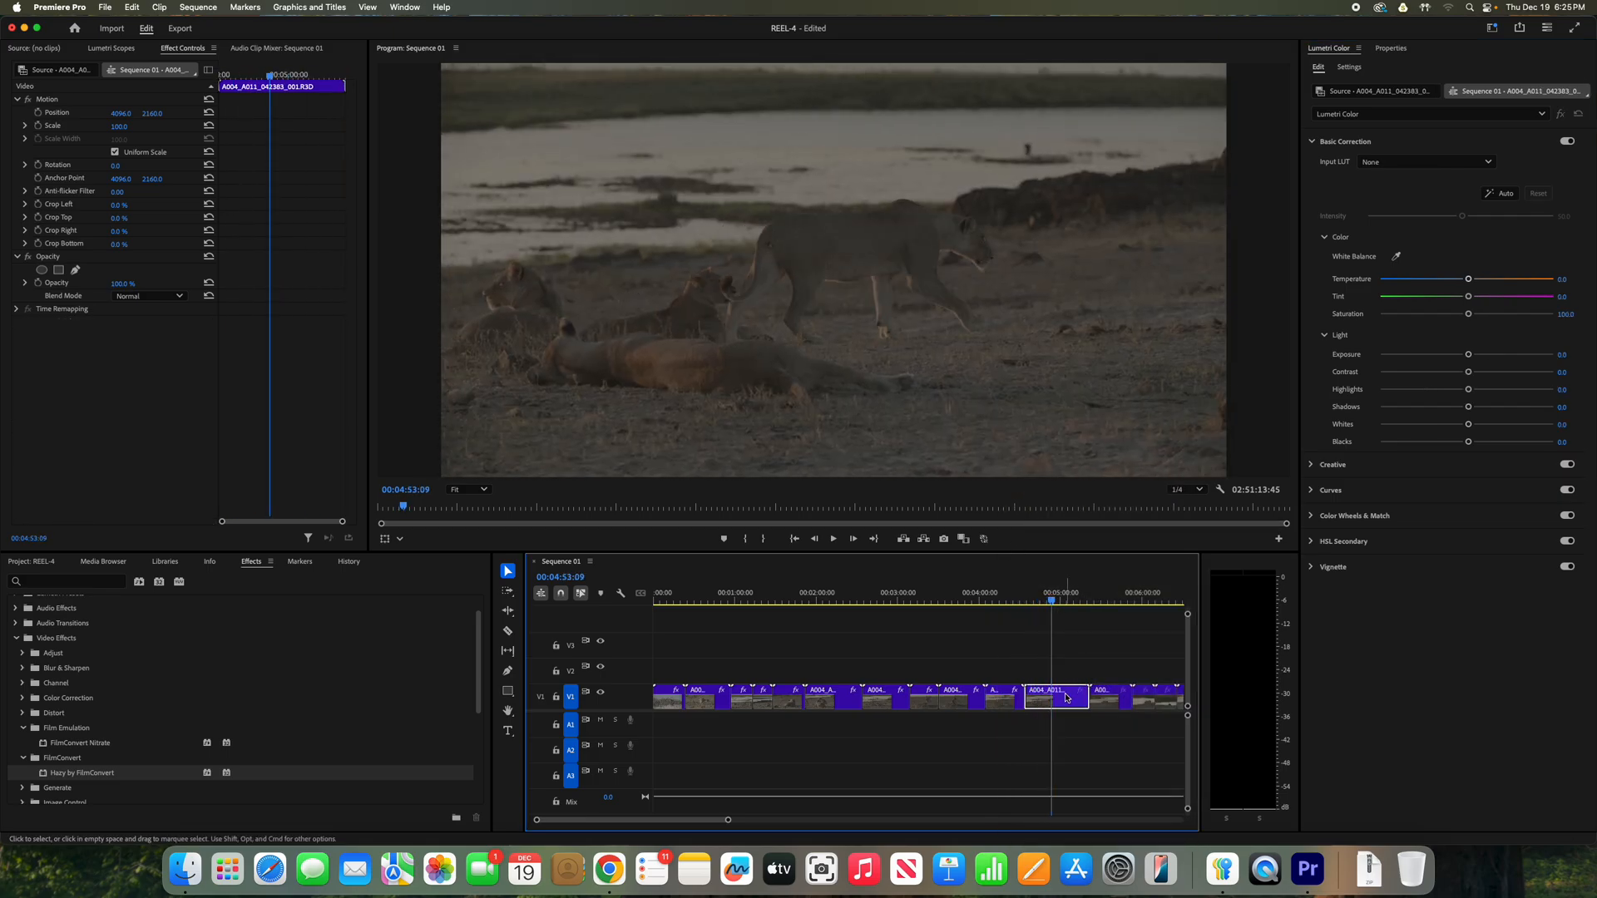
pyautogui.rightClick(1062, 706)
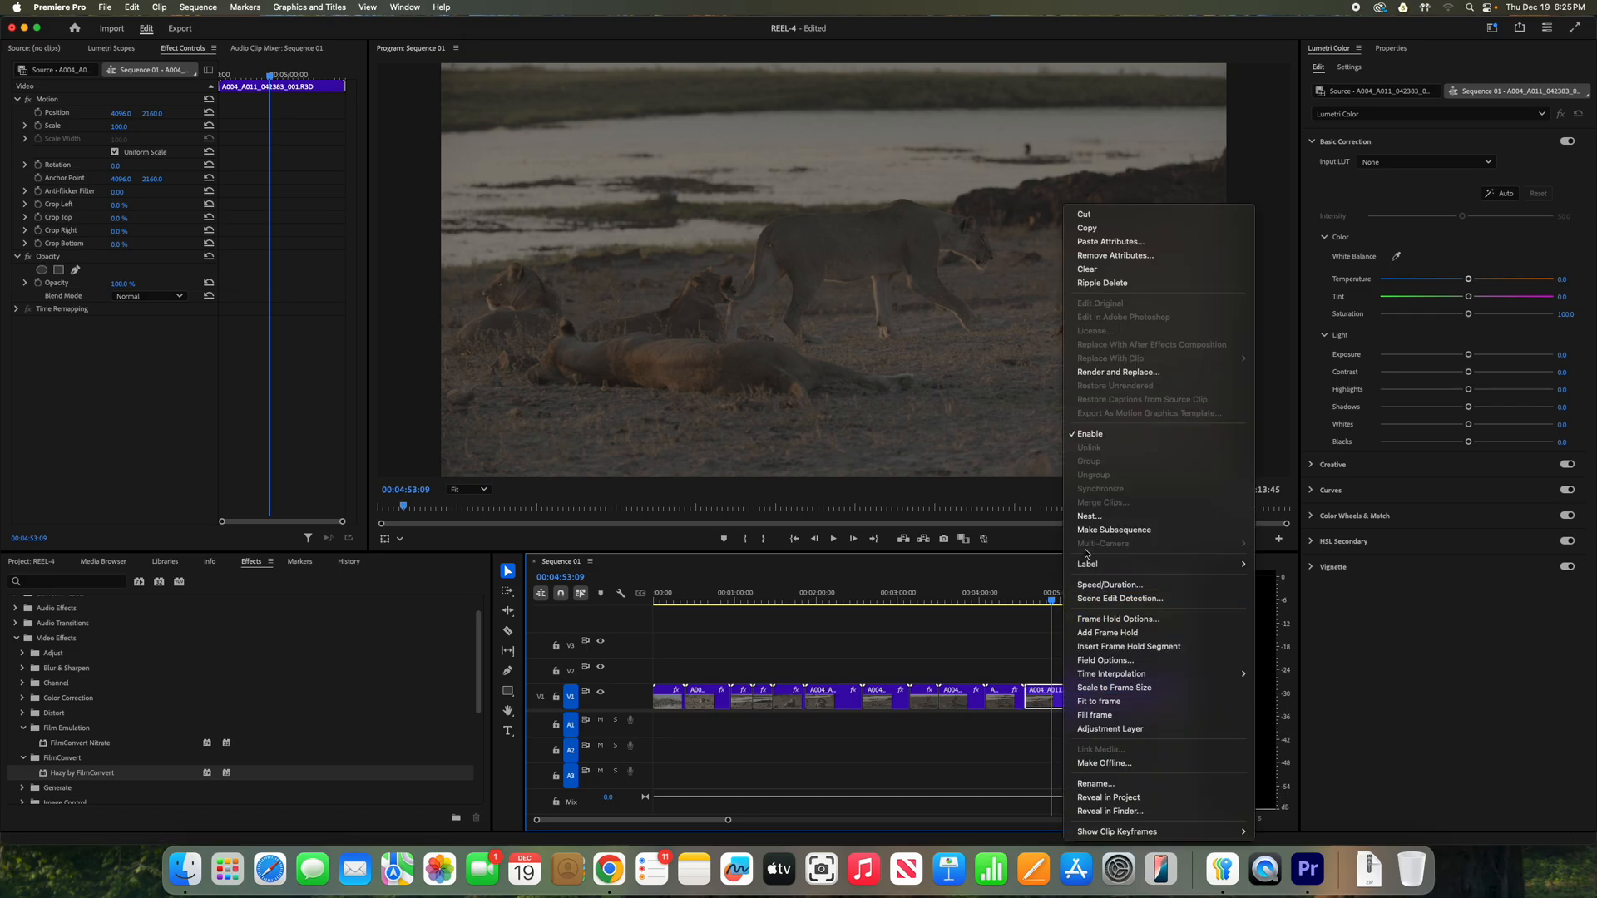
pyautogui.click(1105, 242)
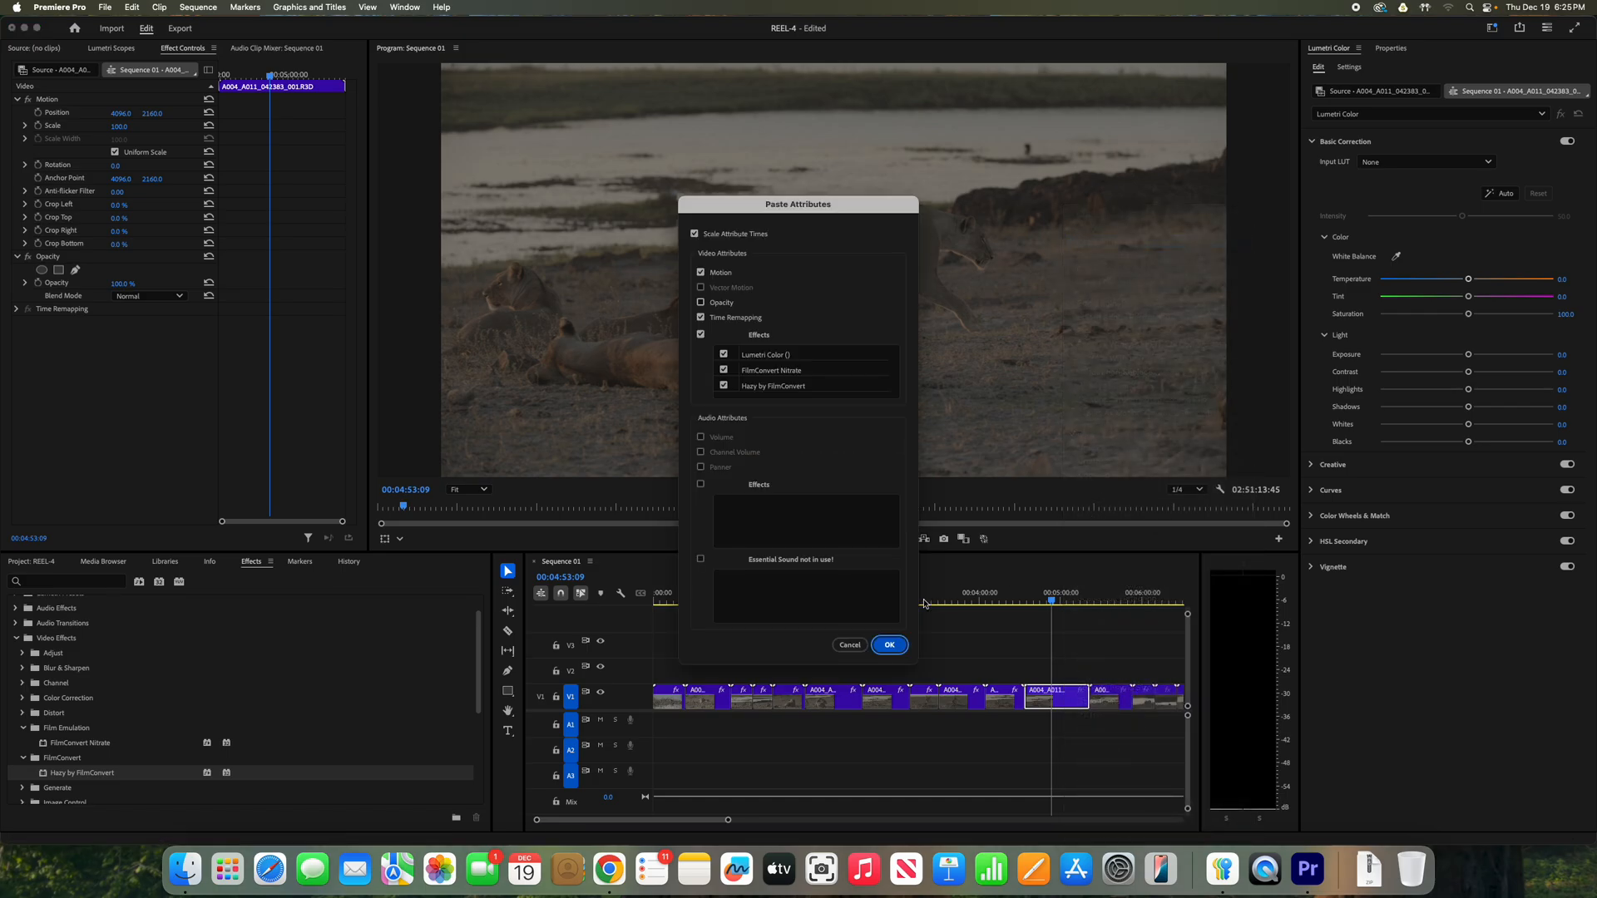
pyautogui.click(893, 647)
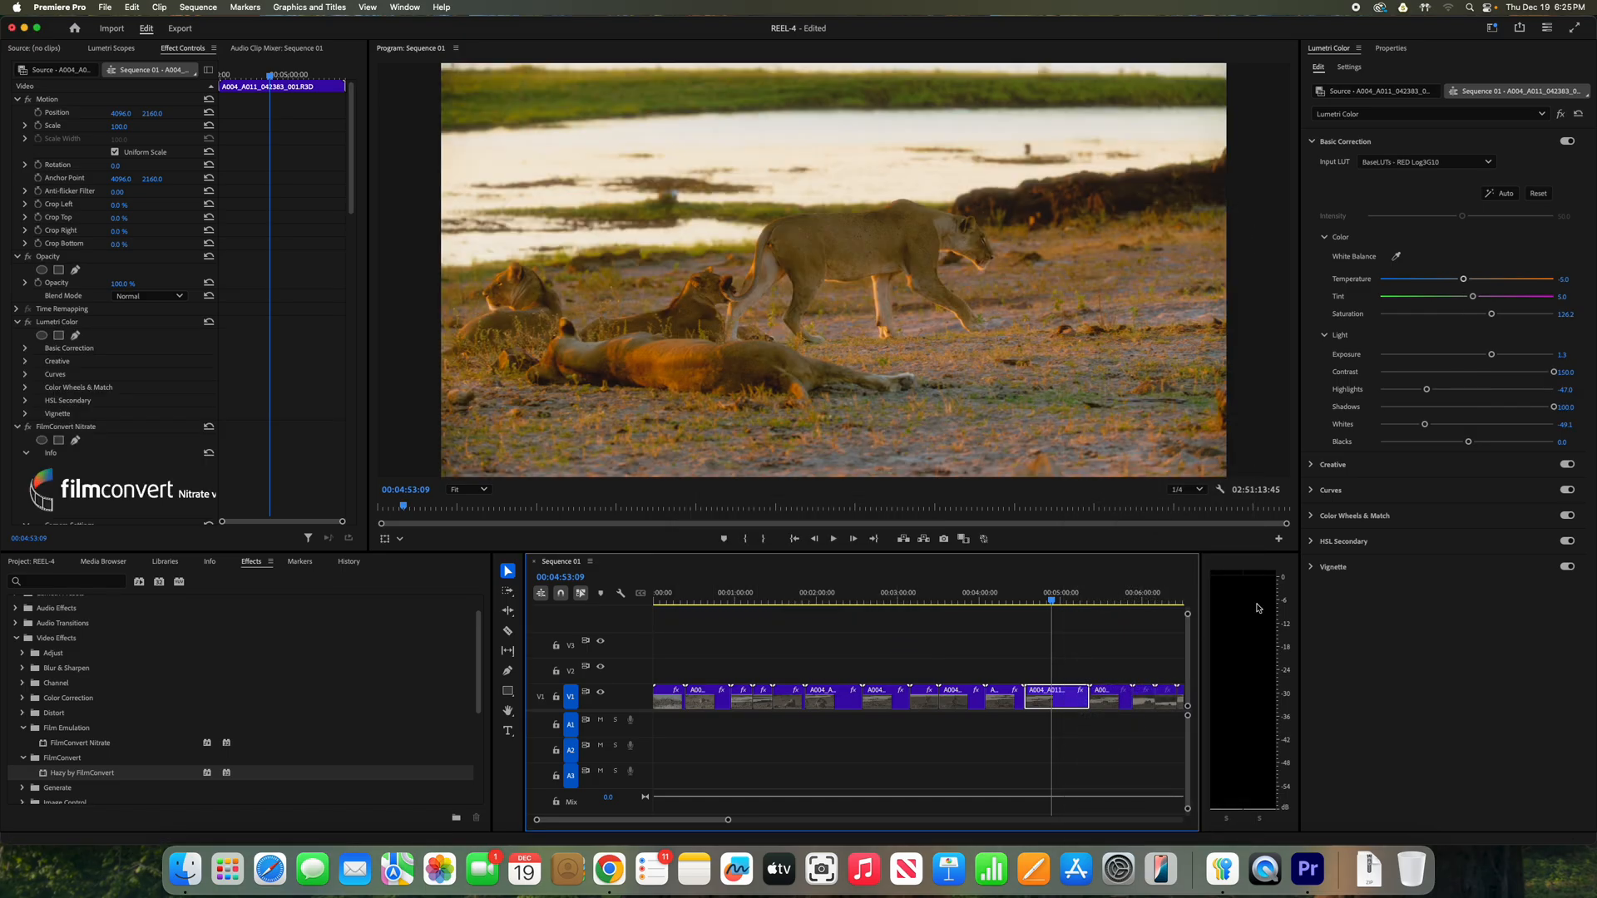
# Paste the same copied attributes with all three effects onto the A004_A012 clip.
pyautogui.click(1070, 600)
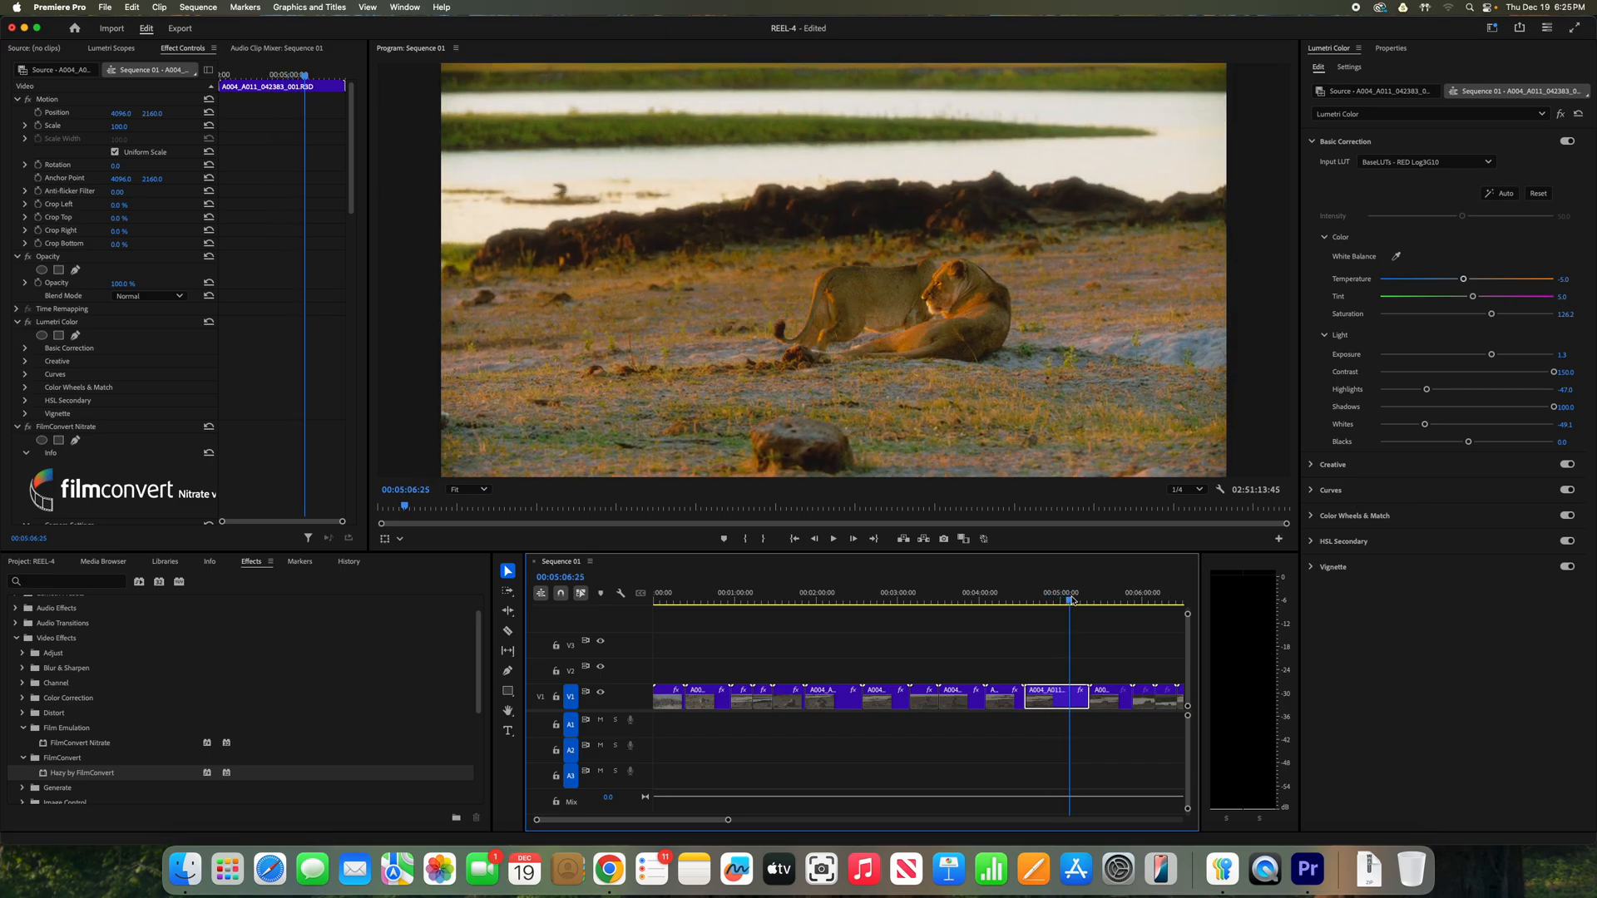
pyautogui.click(1095, 600)
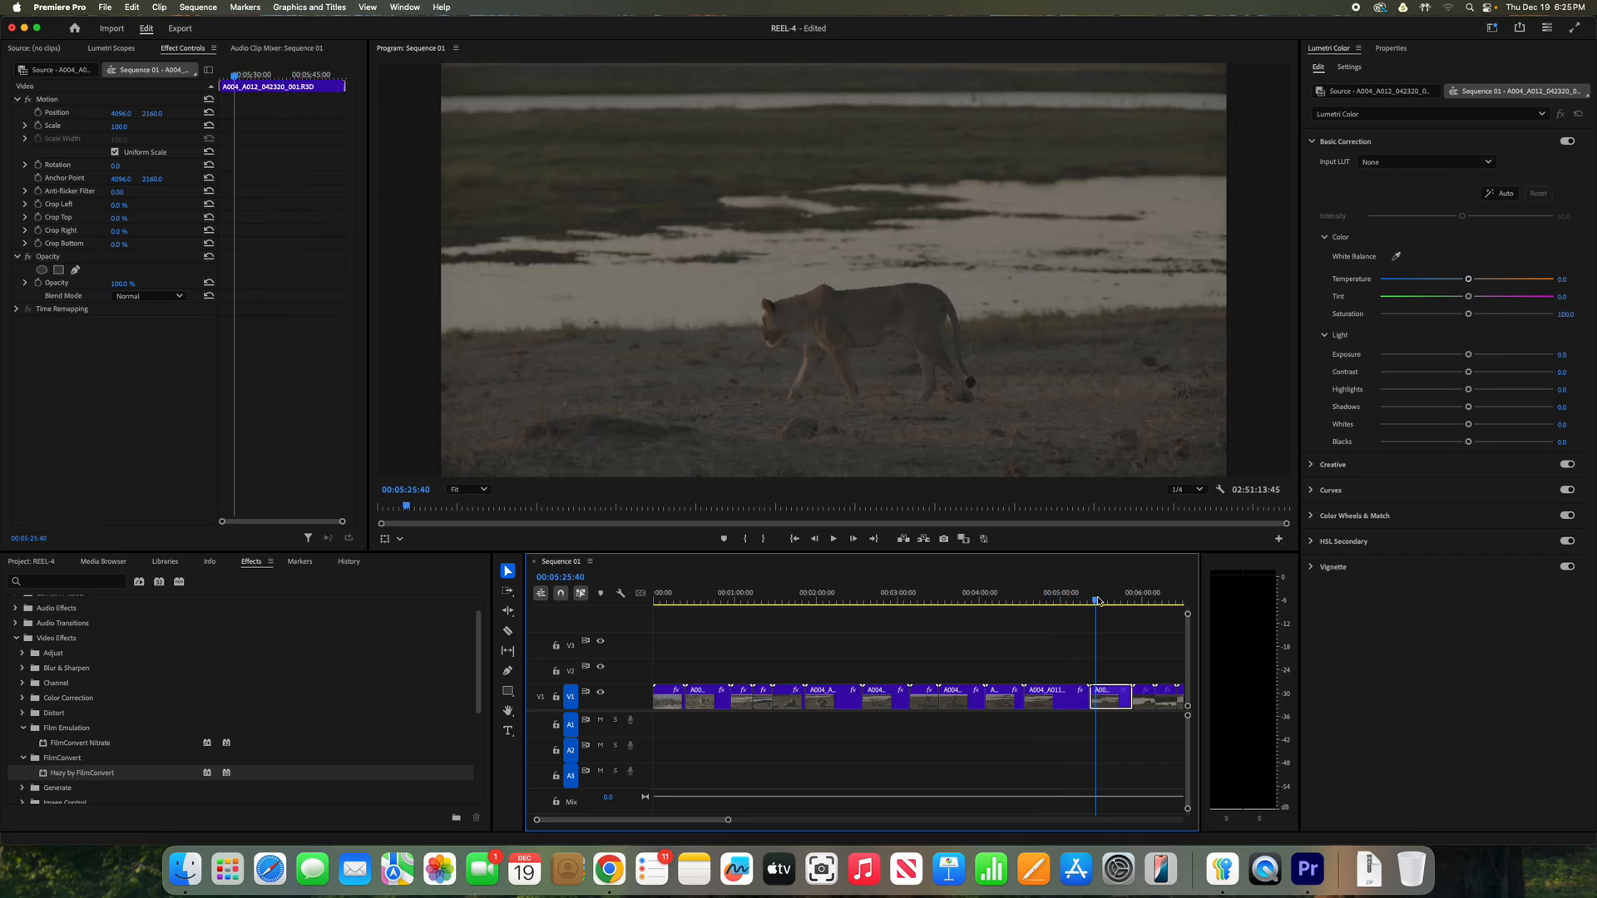
pyautogui.rightClick(1111, 699)
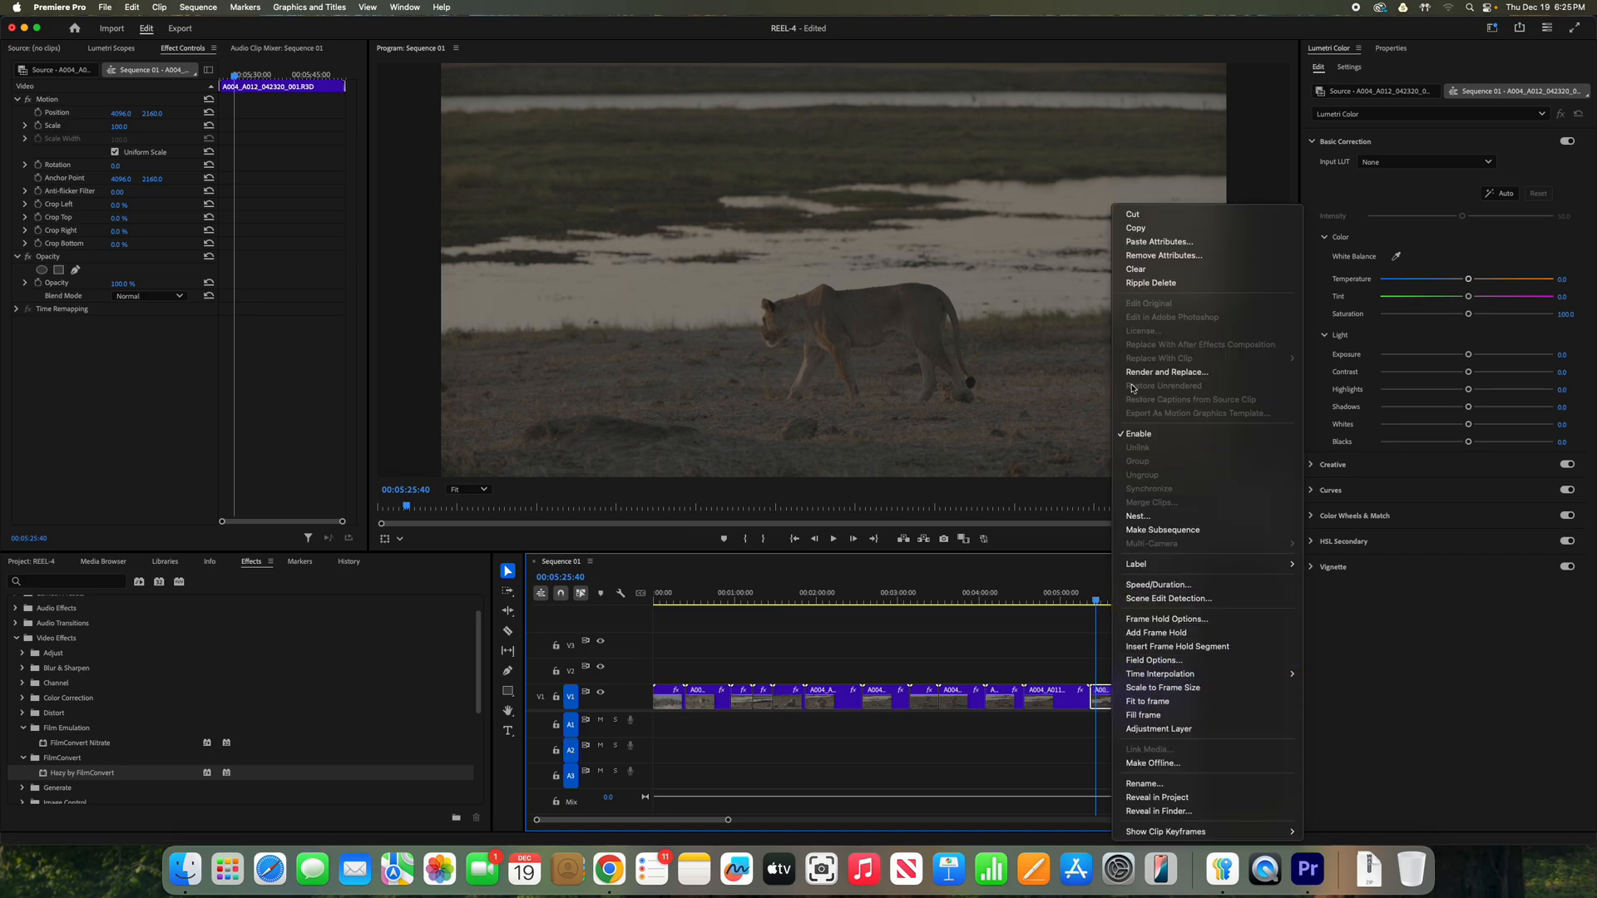
pyautogui.click(1156, 242)
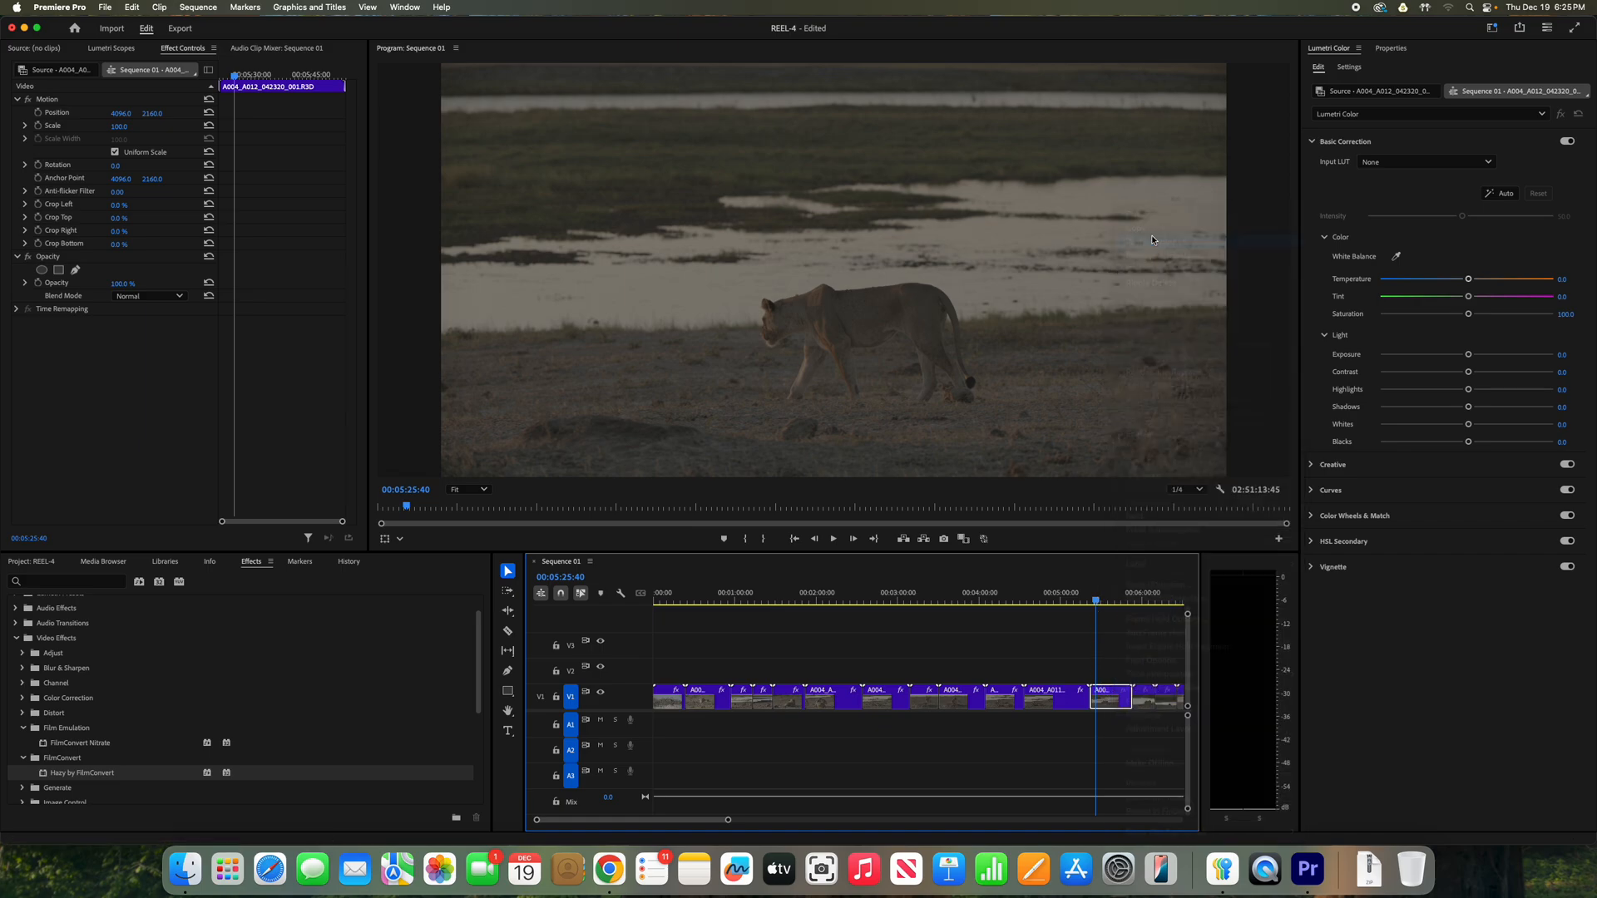
pyautogui.click(888, 646)
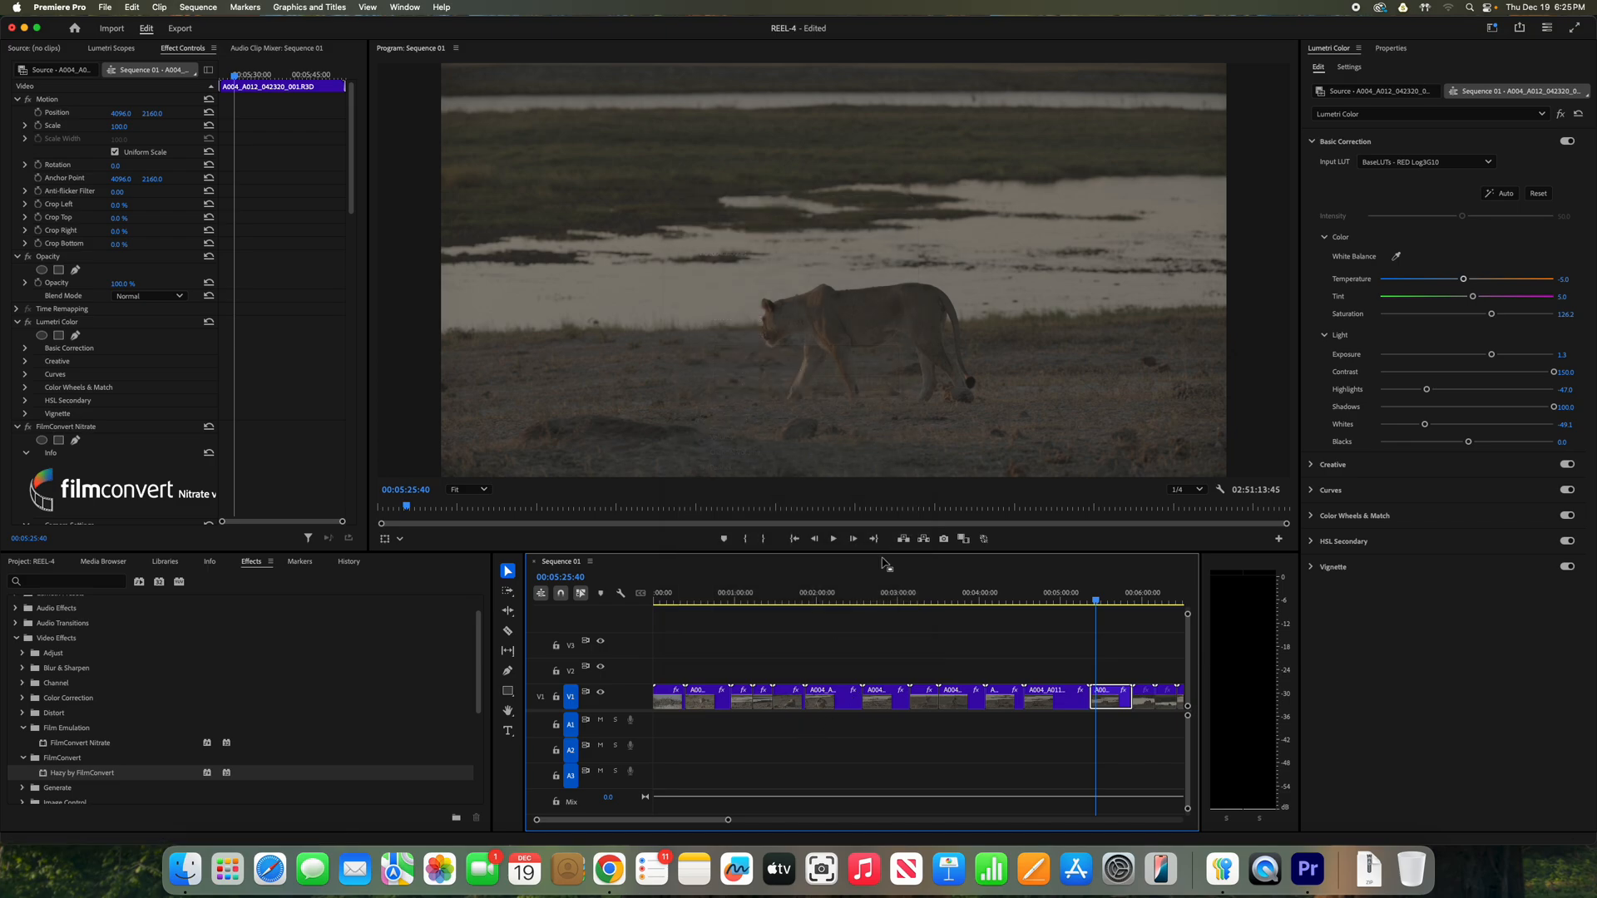
# Copy the graded A004_A012 clip in the sequence.
pyautogui.moveTo(729, 821); pyautogui.dragTo(1181, 822)
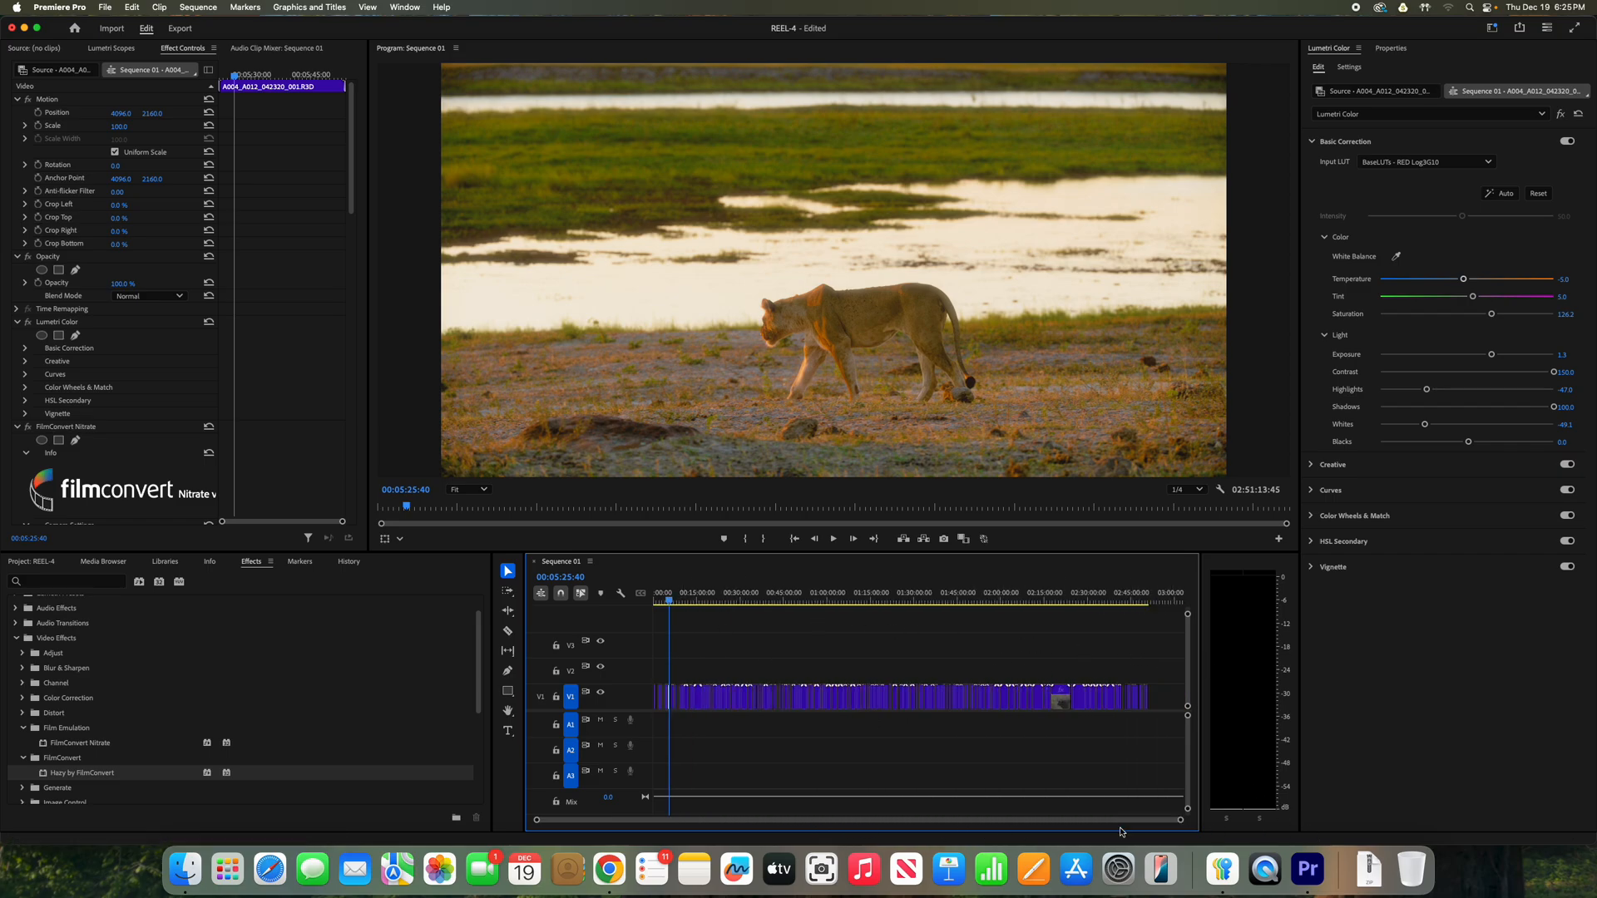
pyautogui.moveTo(1174, 824); pyautogui.dragTo(975, 824)
pyautogui.moveTo(921, 600)
pyautogui.mouseDown()
pyautogui.moveTo(938, 600)
pyautogui.moveTo(922, 600)
pyautogui.mouseUp()
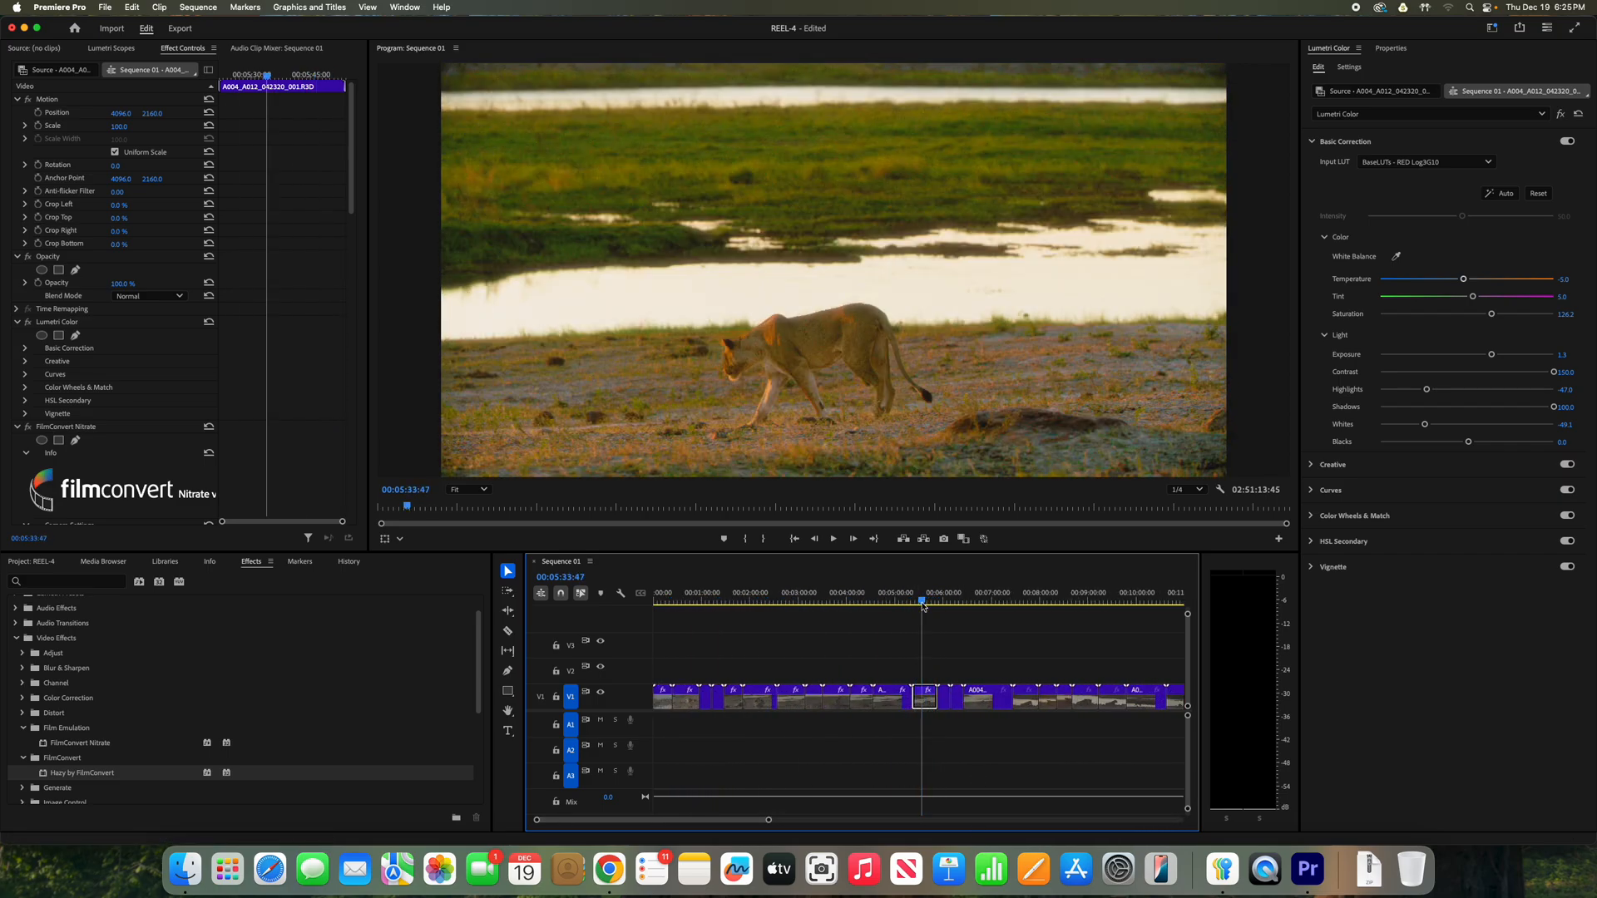
pyautogui.rightClick(920, 697)
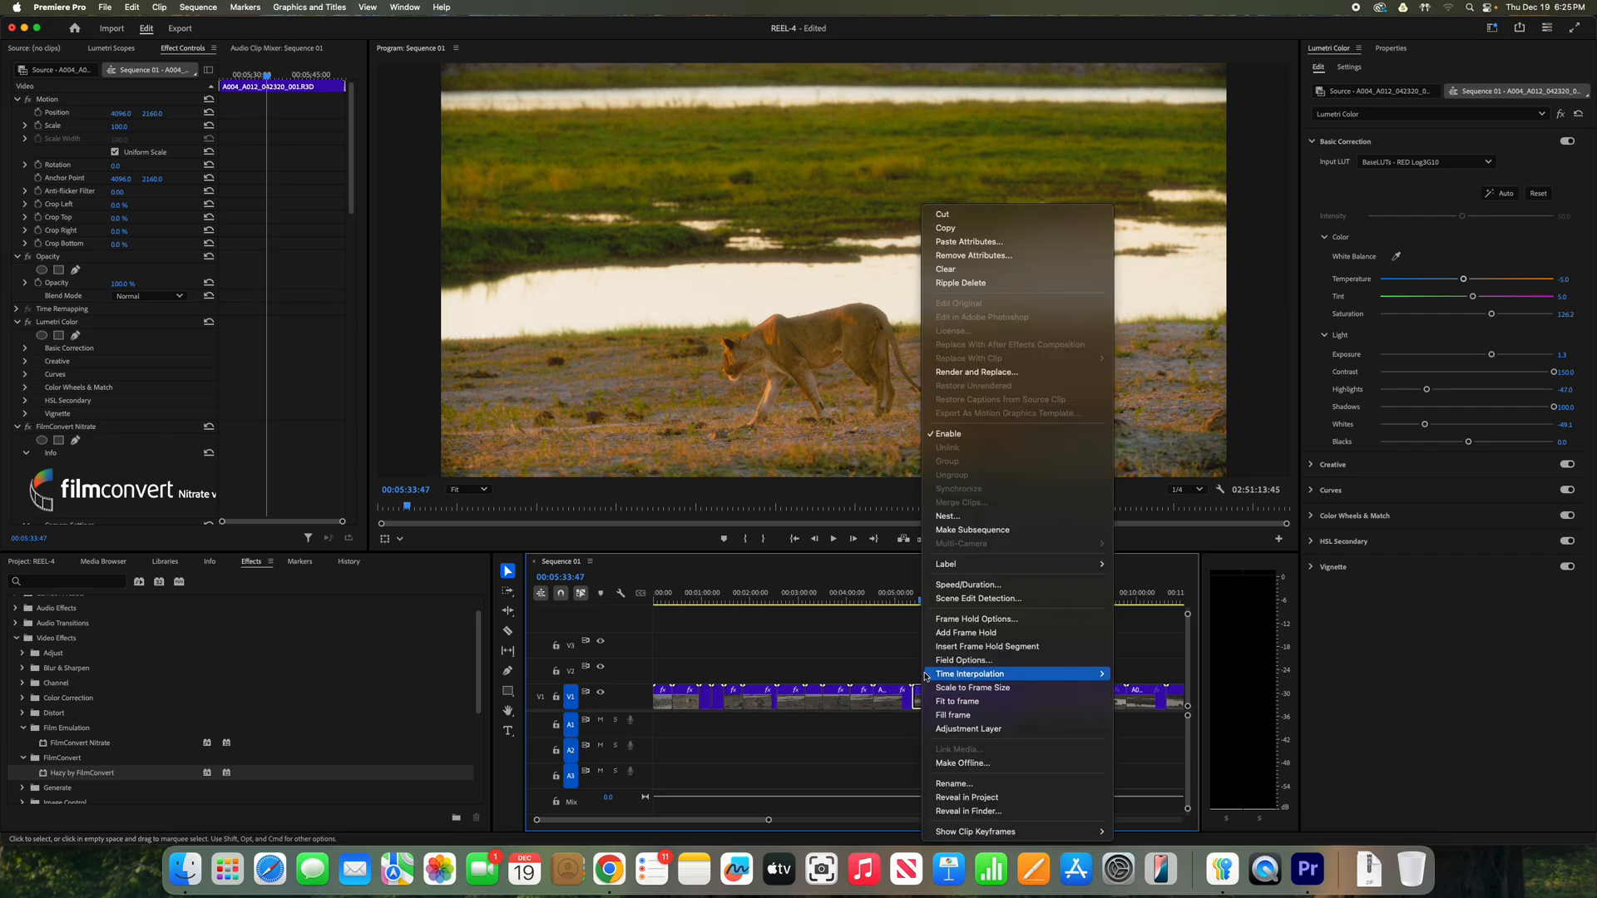
pyautogui.click(958, 227)
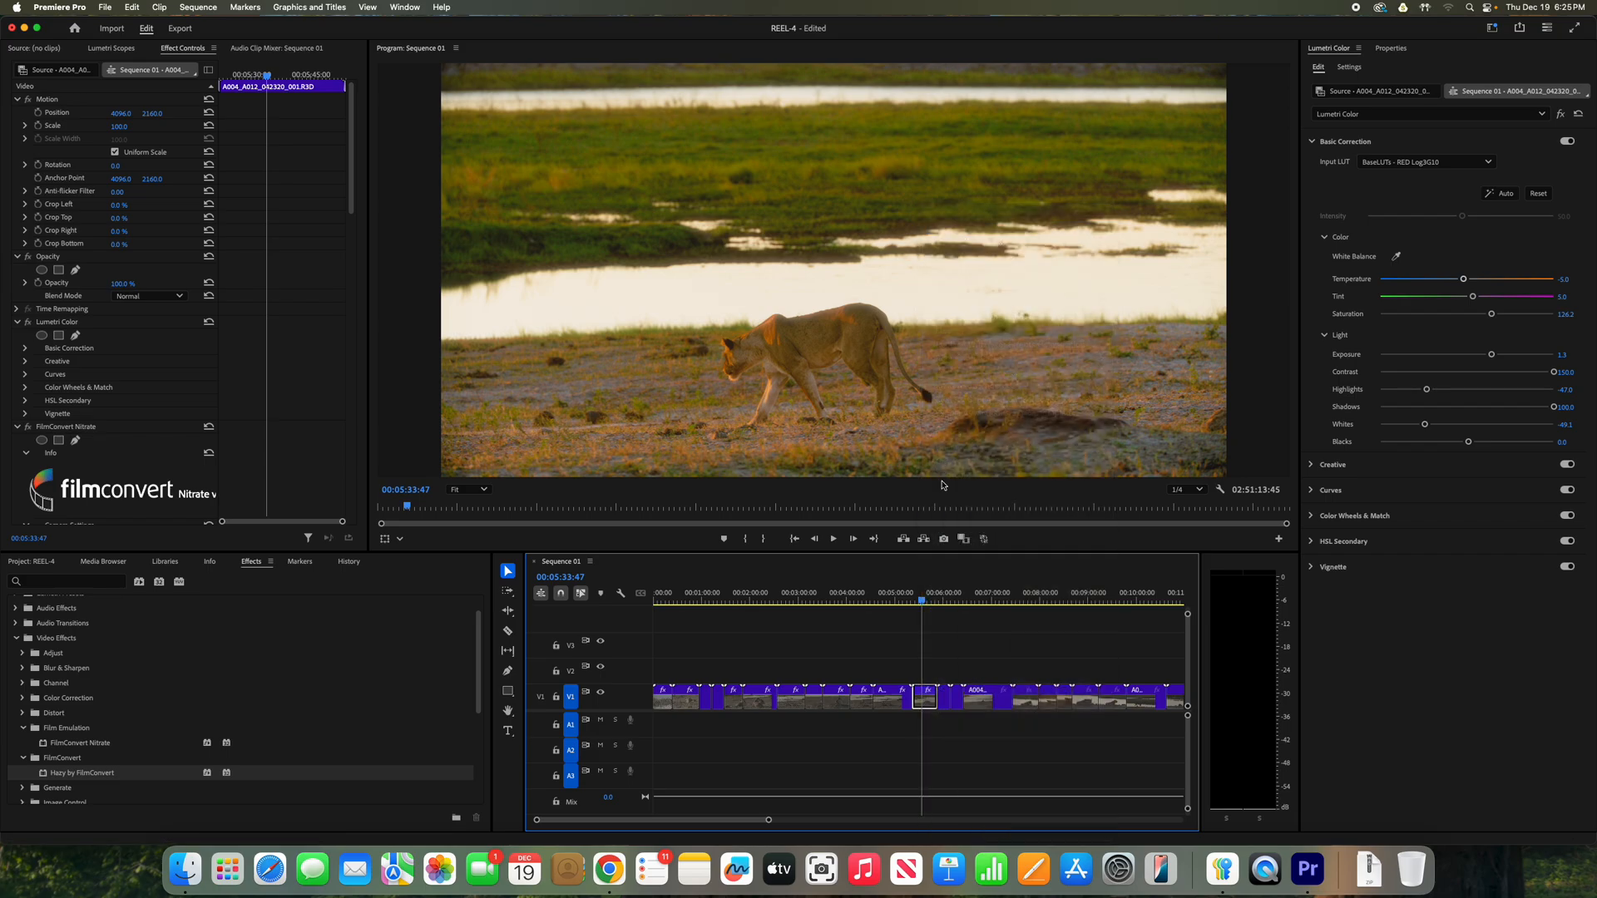
# Paste the A004_A012 clip's attributes onto the A004_A013 clip and lower its Lumetri exposure to 0.9.
pyautogui.click(944, 595)
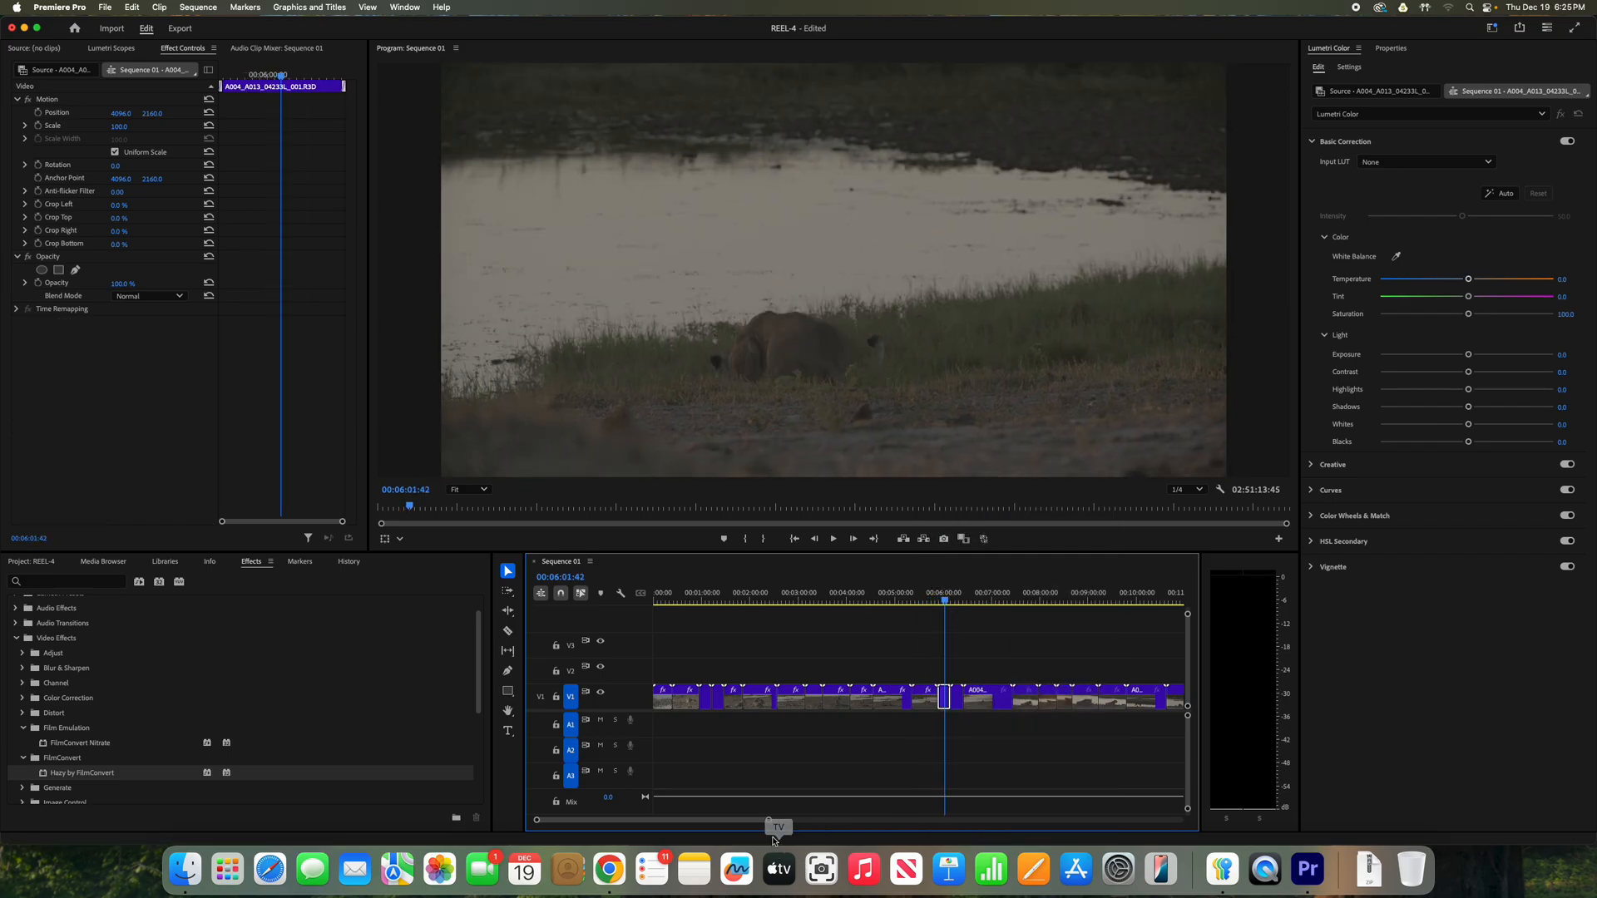
pyautogui.moveTo(768, 821); pyautogui.dragTo(725, 822)
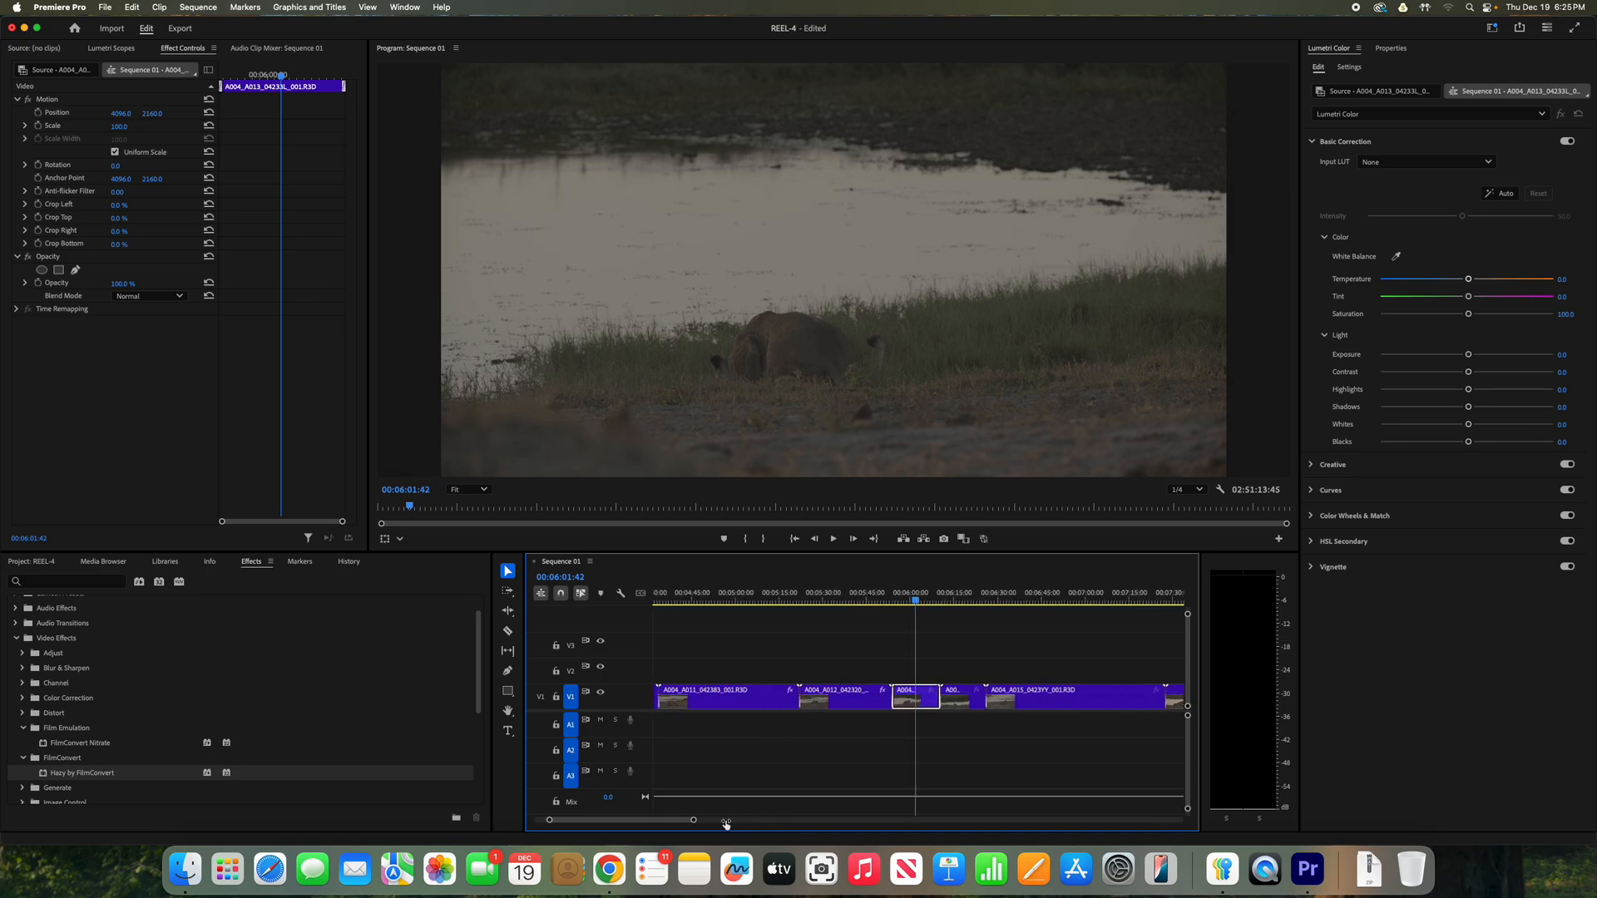
pyautogui.rightClick(933, 698)
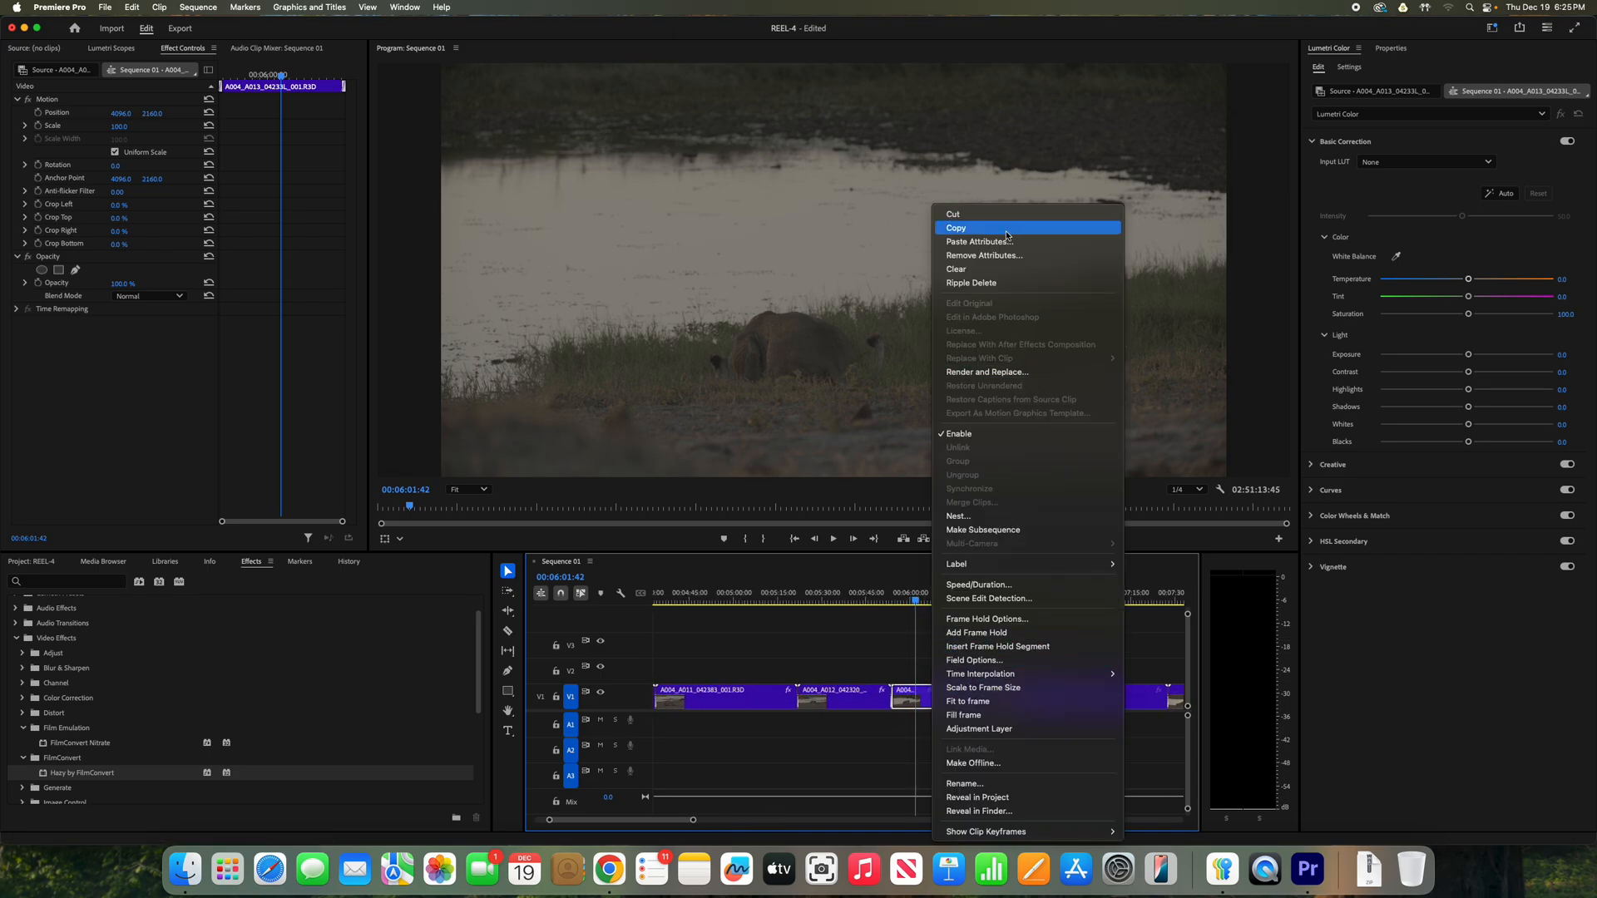
pyautogui.click(980, 241)
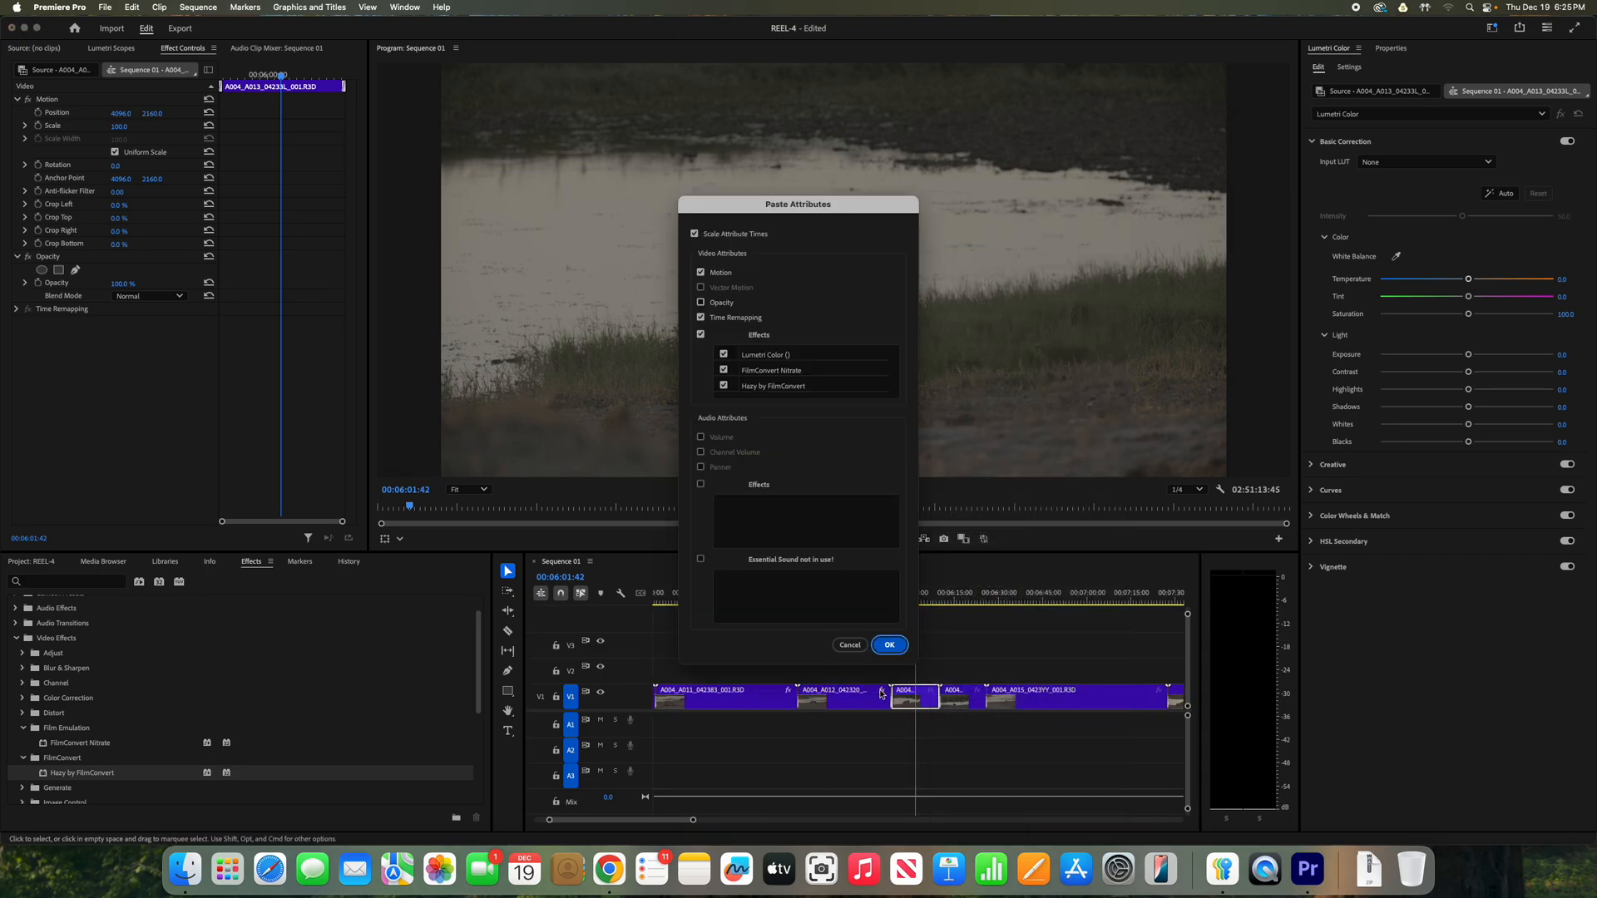
pyautogui.click(886, 646)
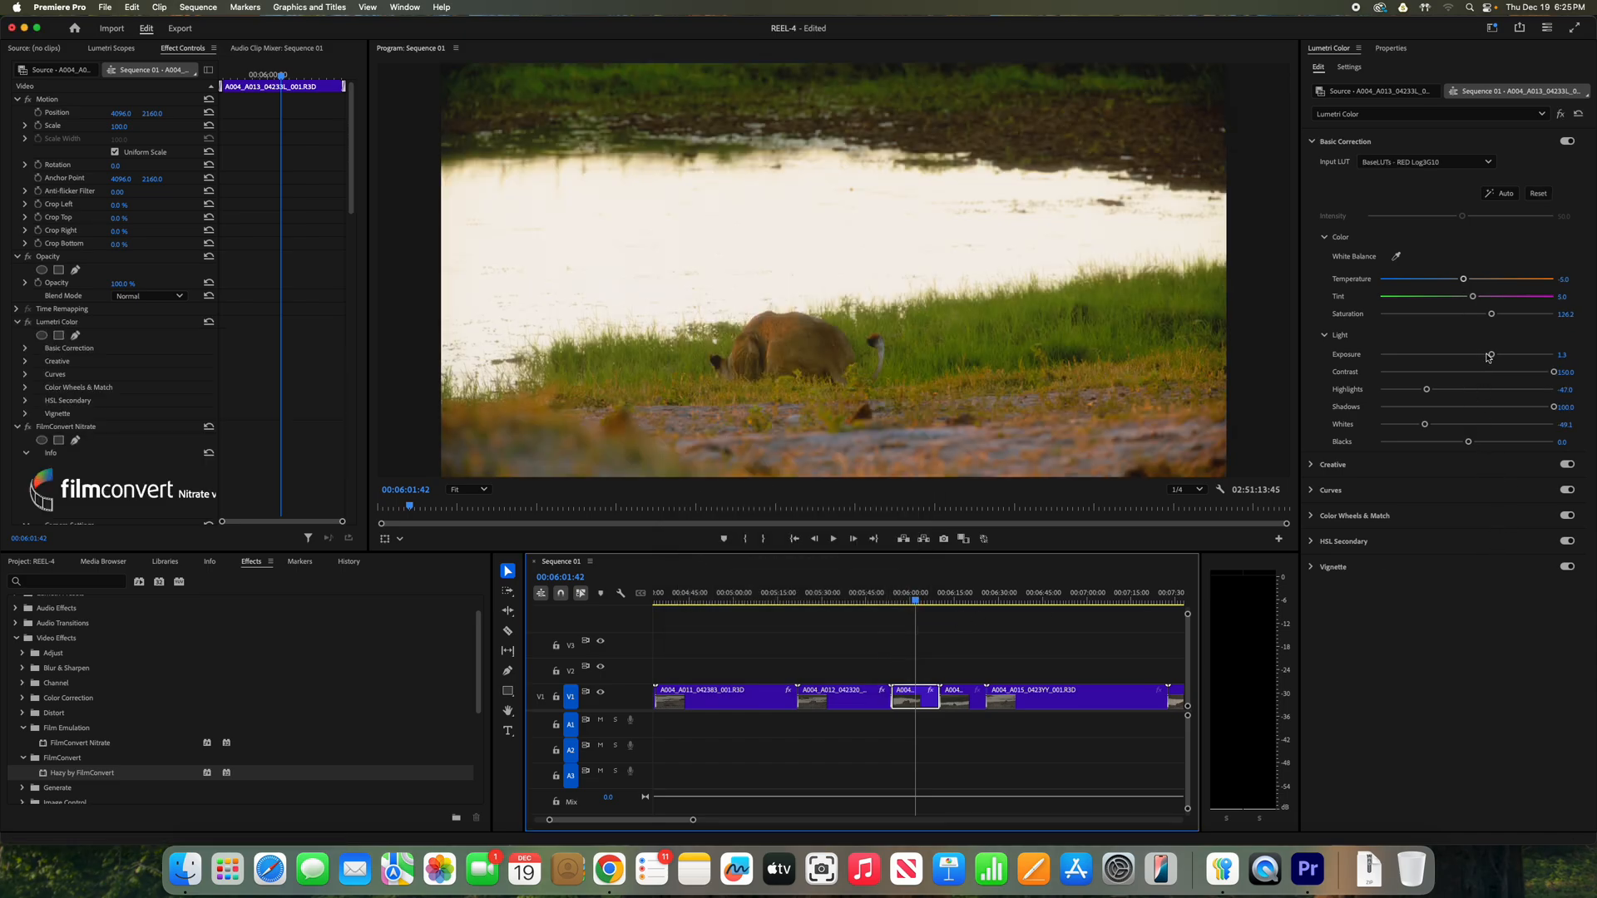
pyautogui.moveTo(1489, 356); pyautogui.dragTo(1485, 356)
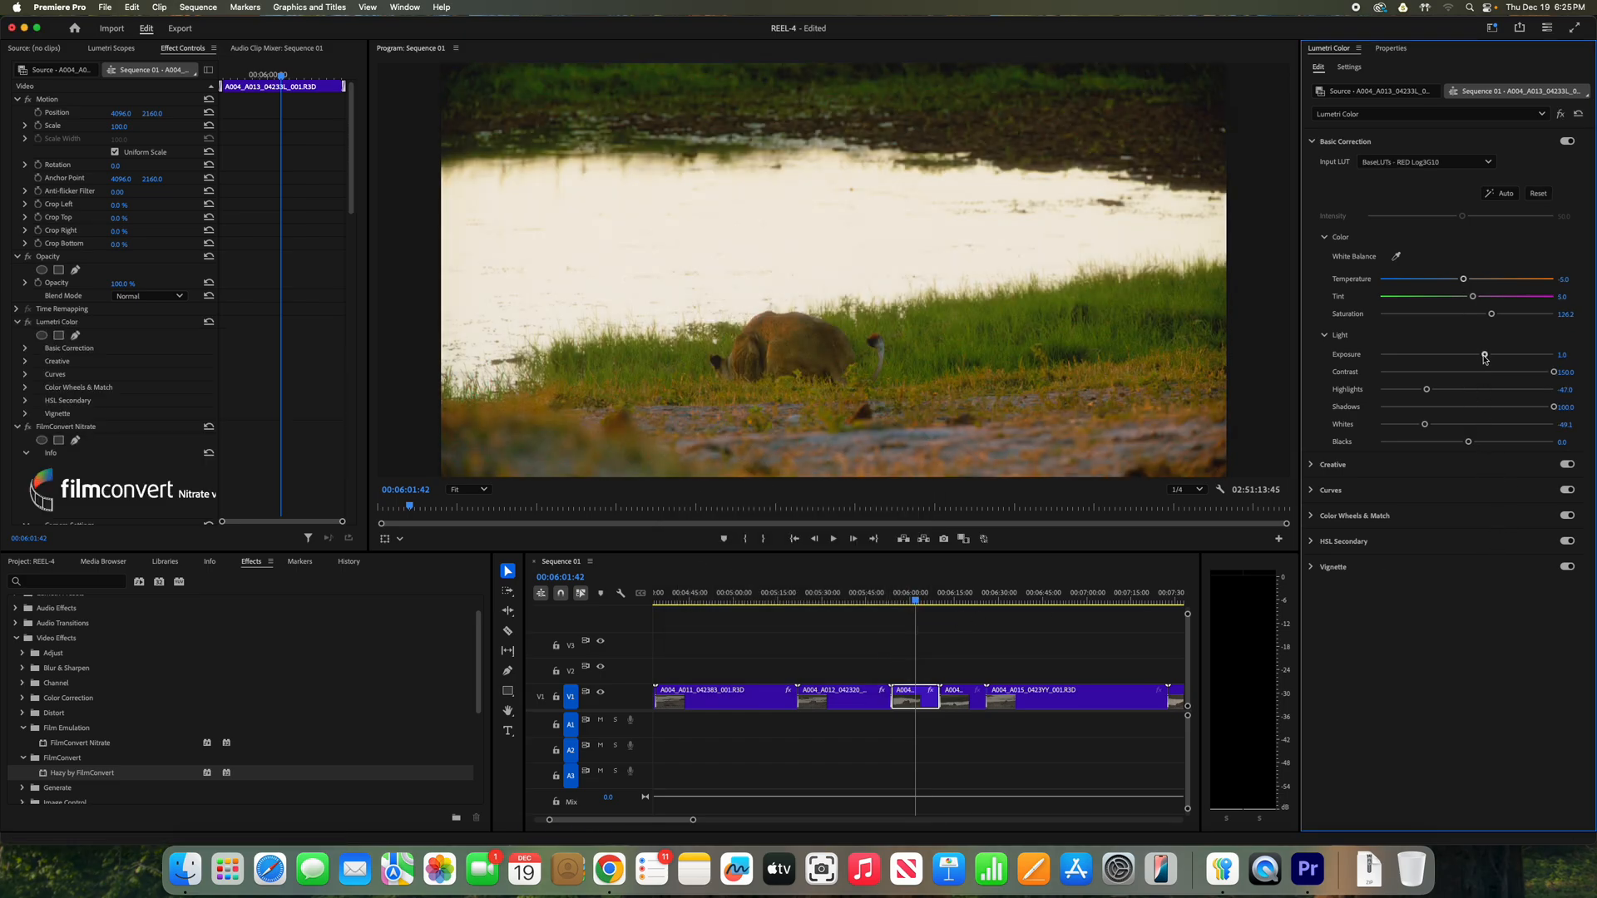
# Paste the copied grade and film effects onto the A004_A014 clip, keeping its Lumetri shadows at 100.
pyautogui.click(923, 607)
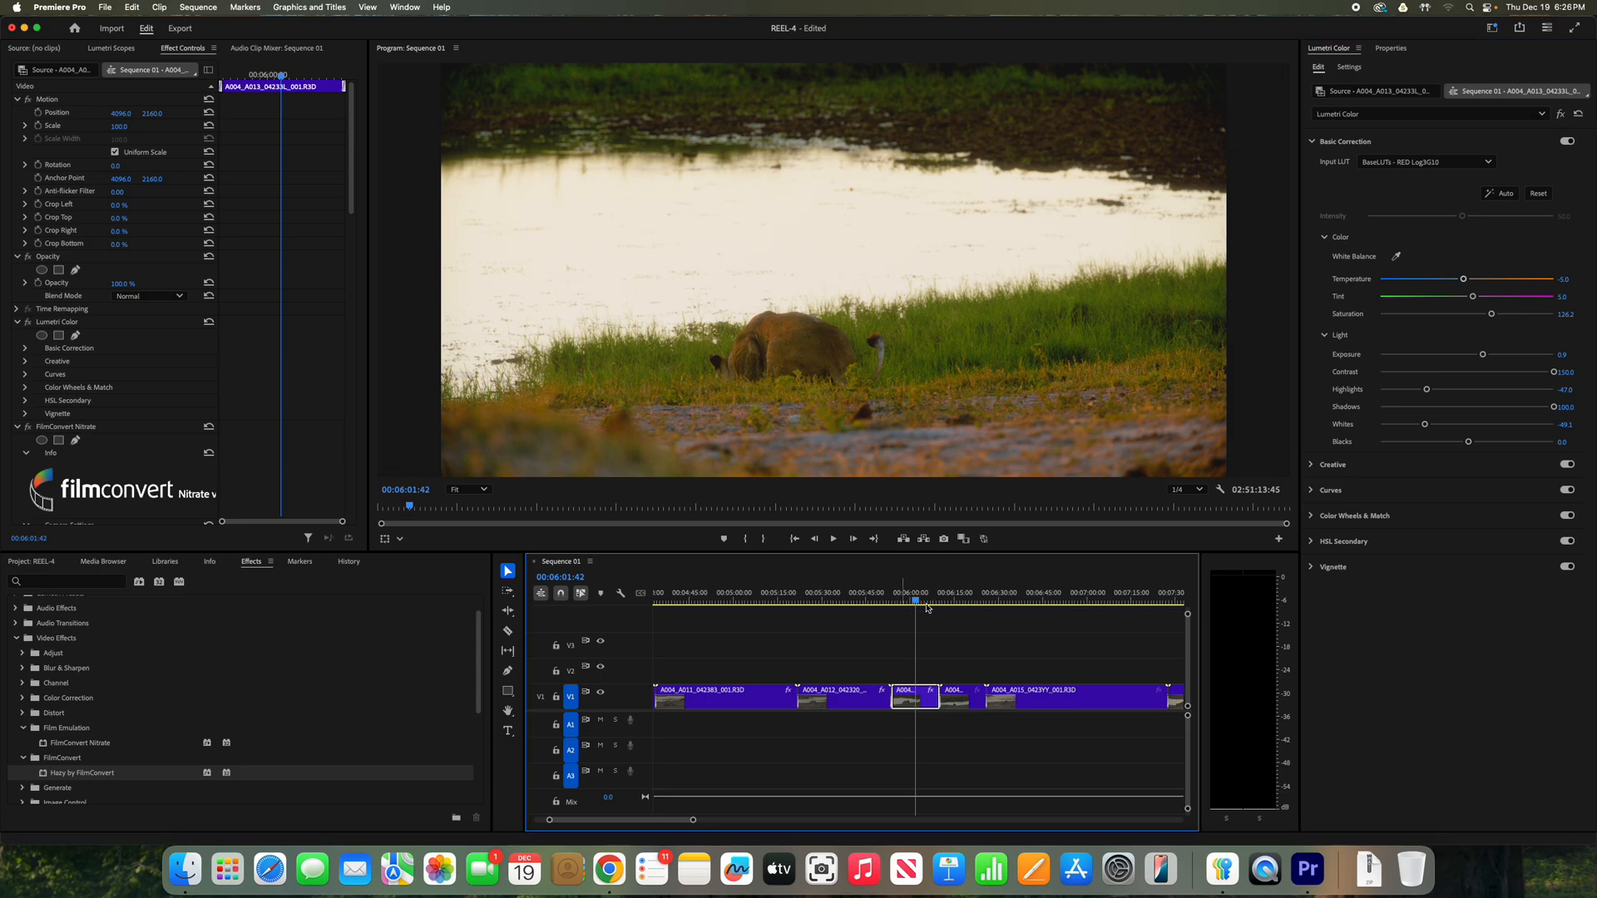
pyautogui.click(956, 600)
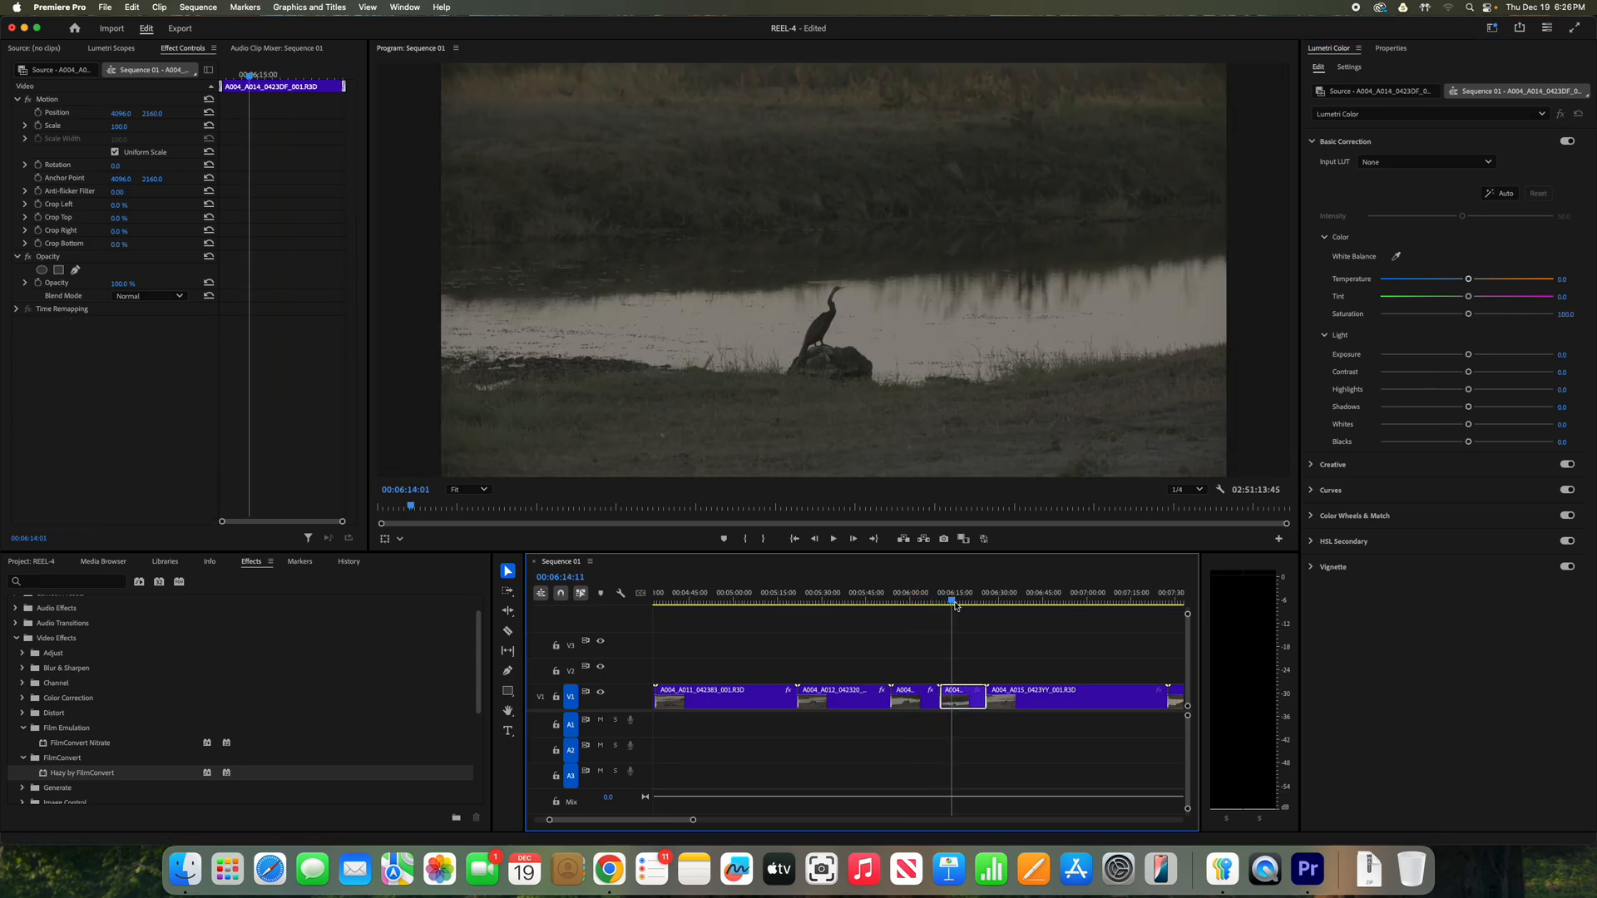
pyautogui.rightClick(959, 707)
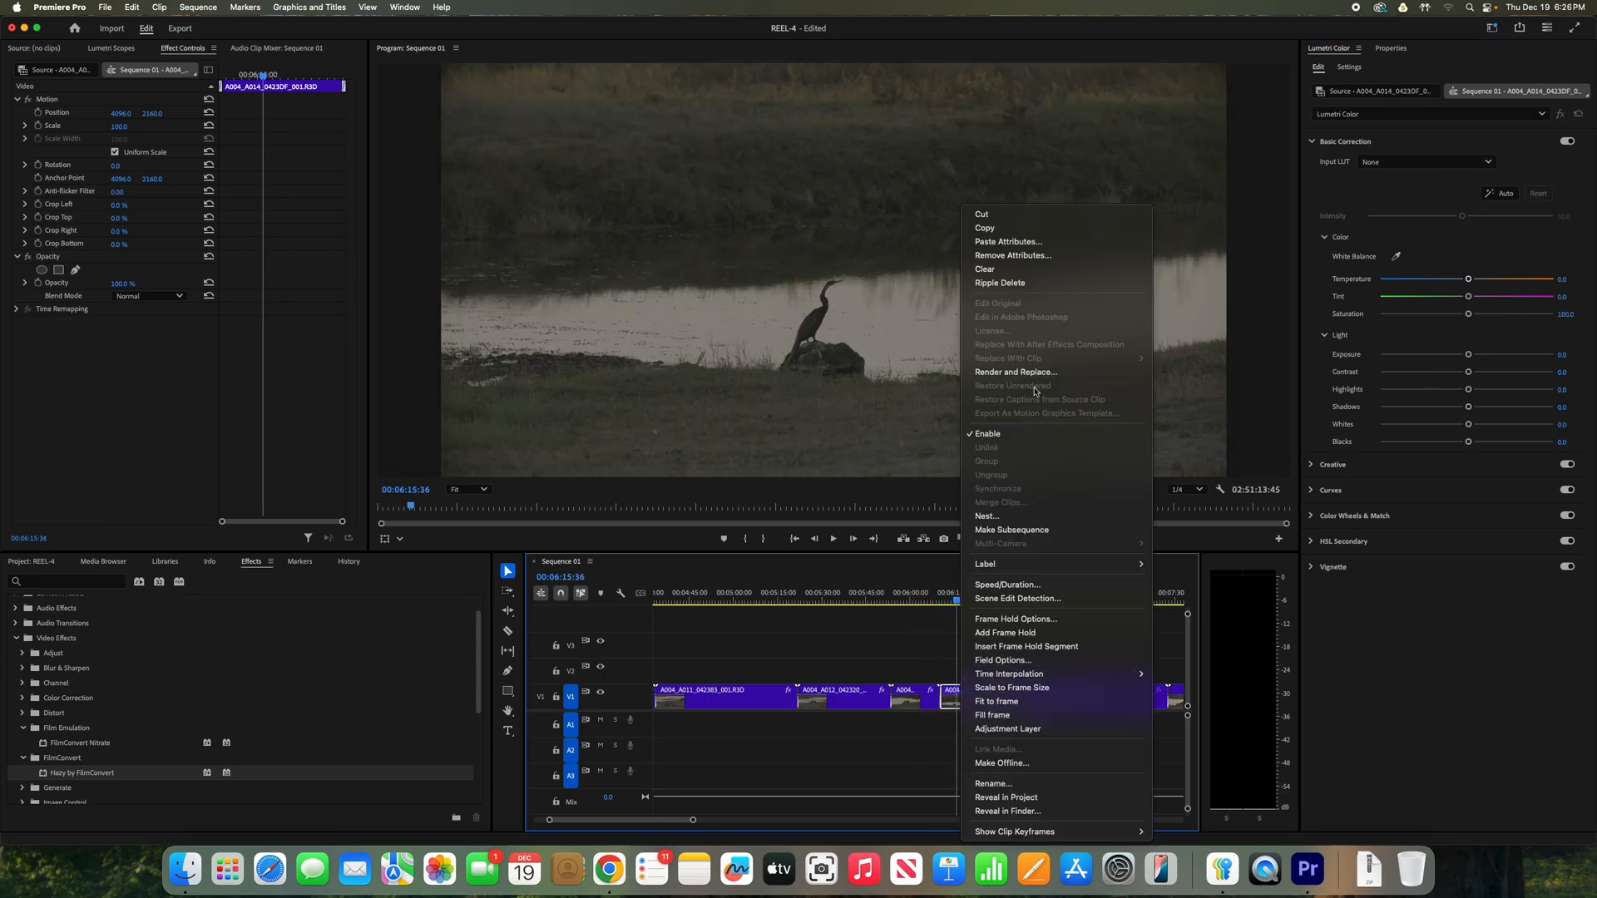
pyautogui.click(1008, 242)
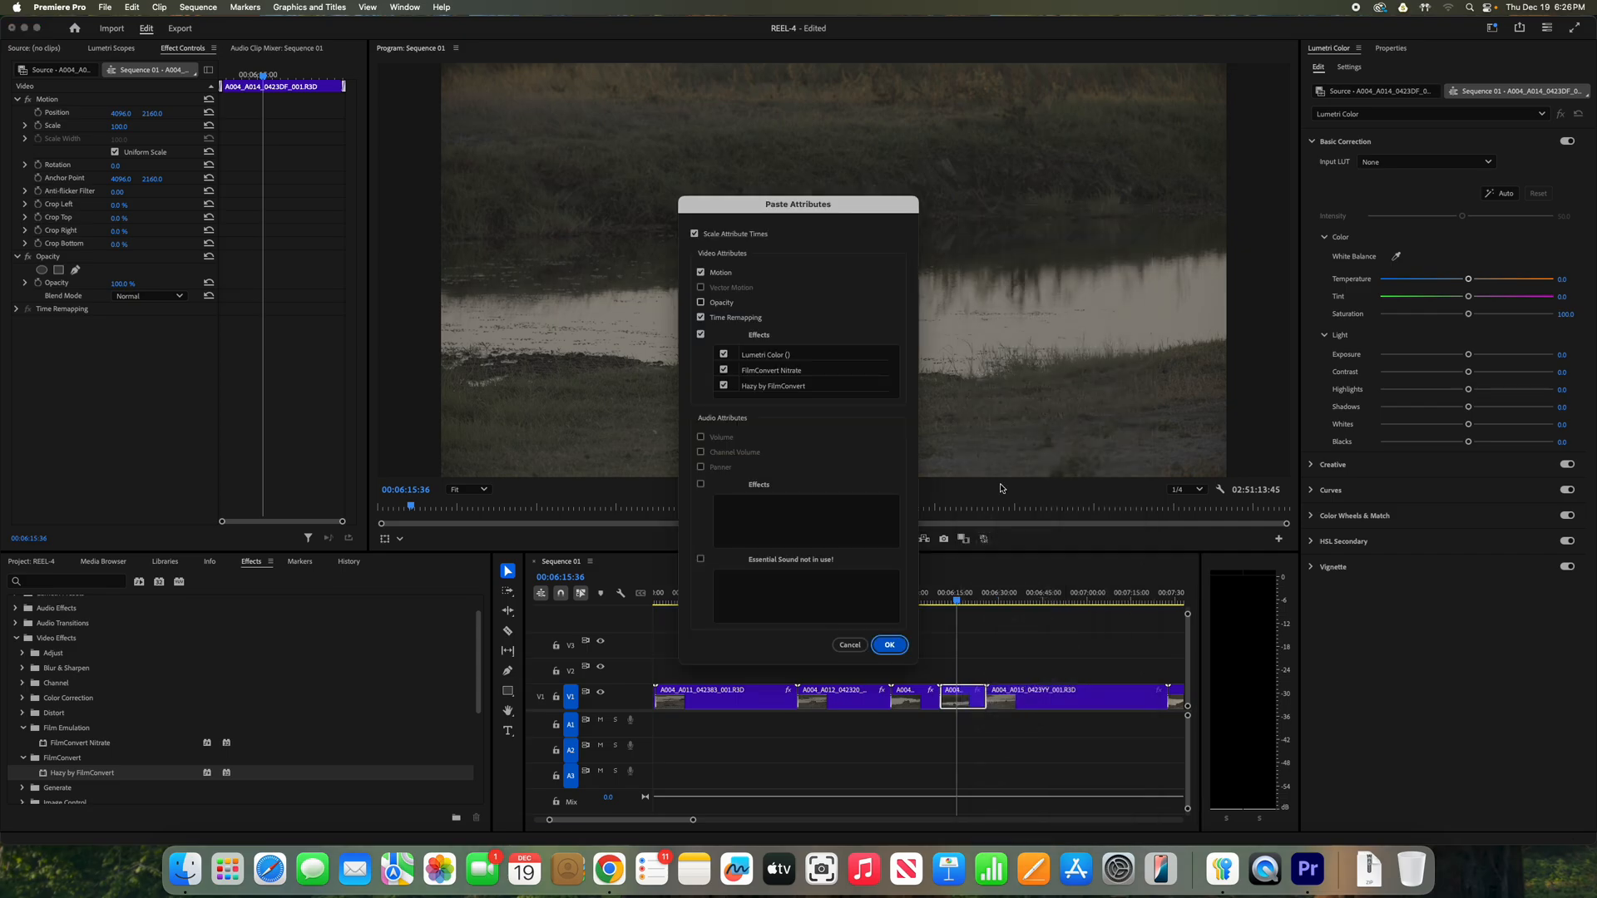
pyautogui.click(888, 646)
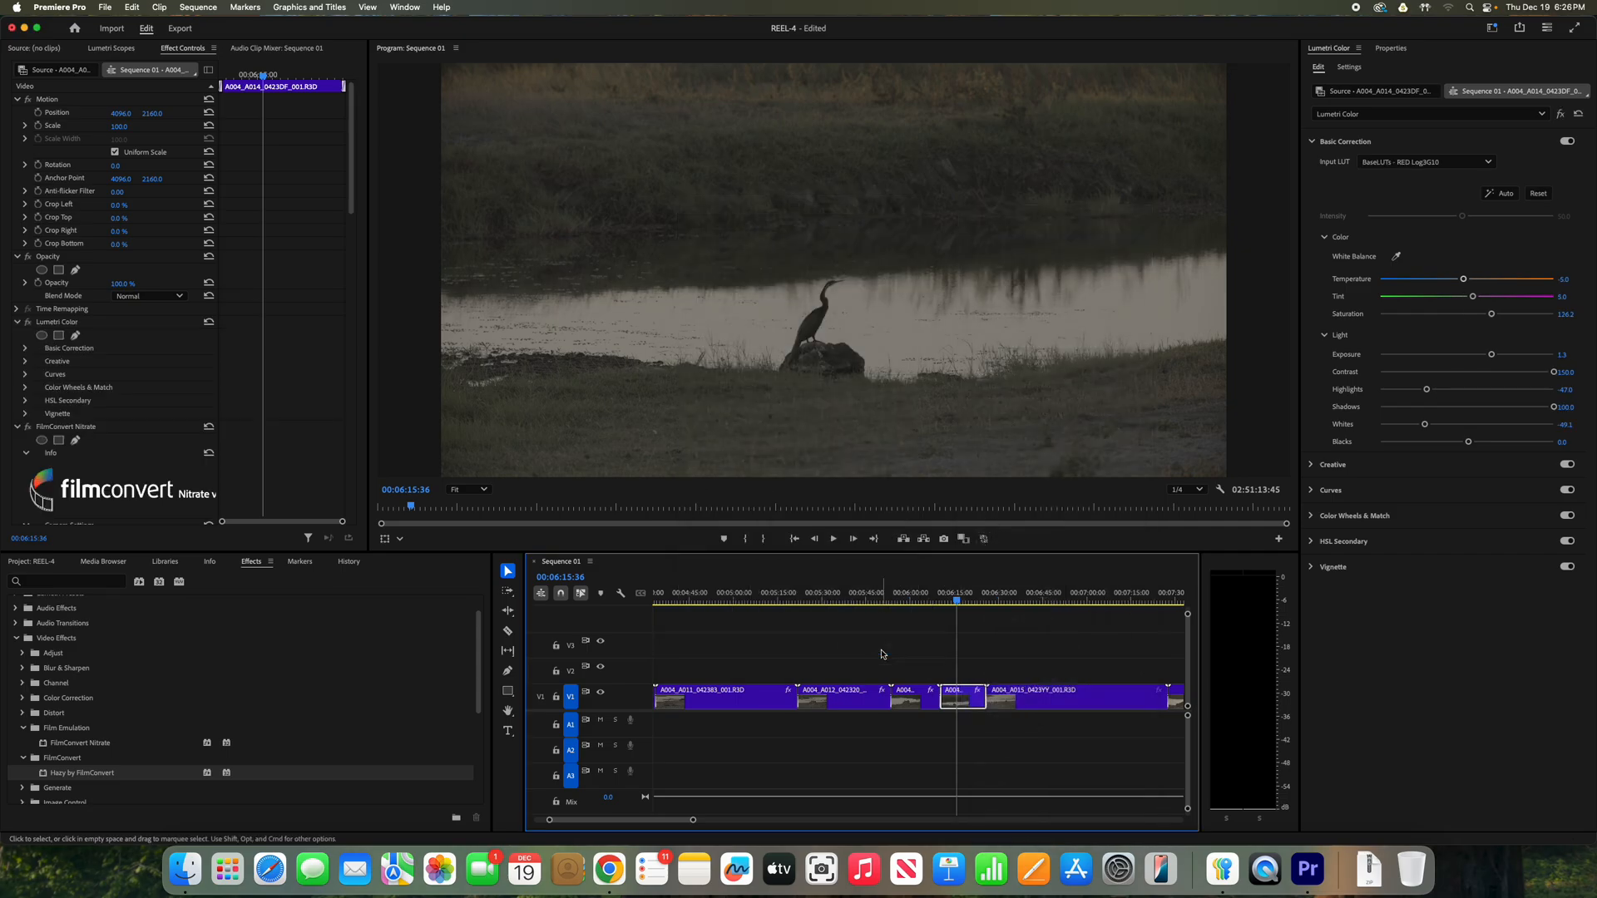
pyautogui.moveTo(1549, 406)
pyautogui.mouseDown()
pyautogui.moveTo(1509, 409)
pyautogui.moveTo(1562, 398)
pyautogui.mouseUp()
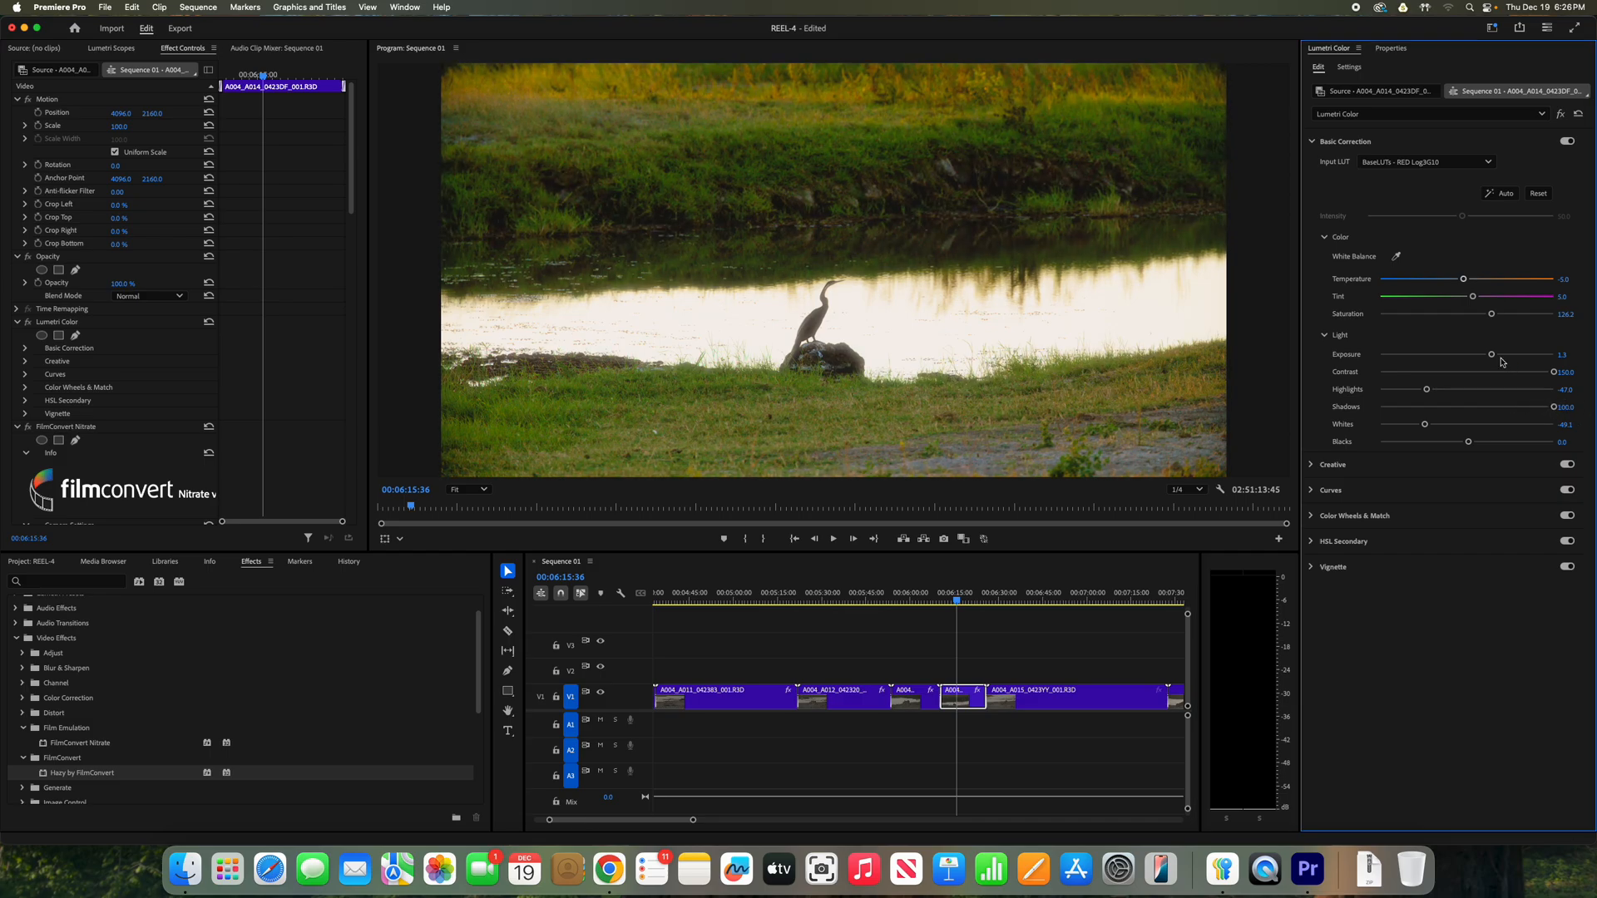
# Lower the A004_A014 clip's Lumetri exposure to 1.1 and check the ISO choices in its RED source settings.
pyautogui.moveTo(1486, 355); pyautogui.dragTo(1486, 357)
pyautogui.click(56, 69)
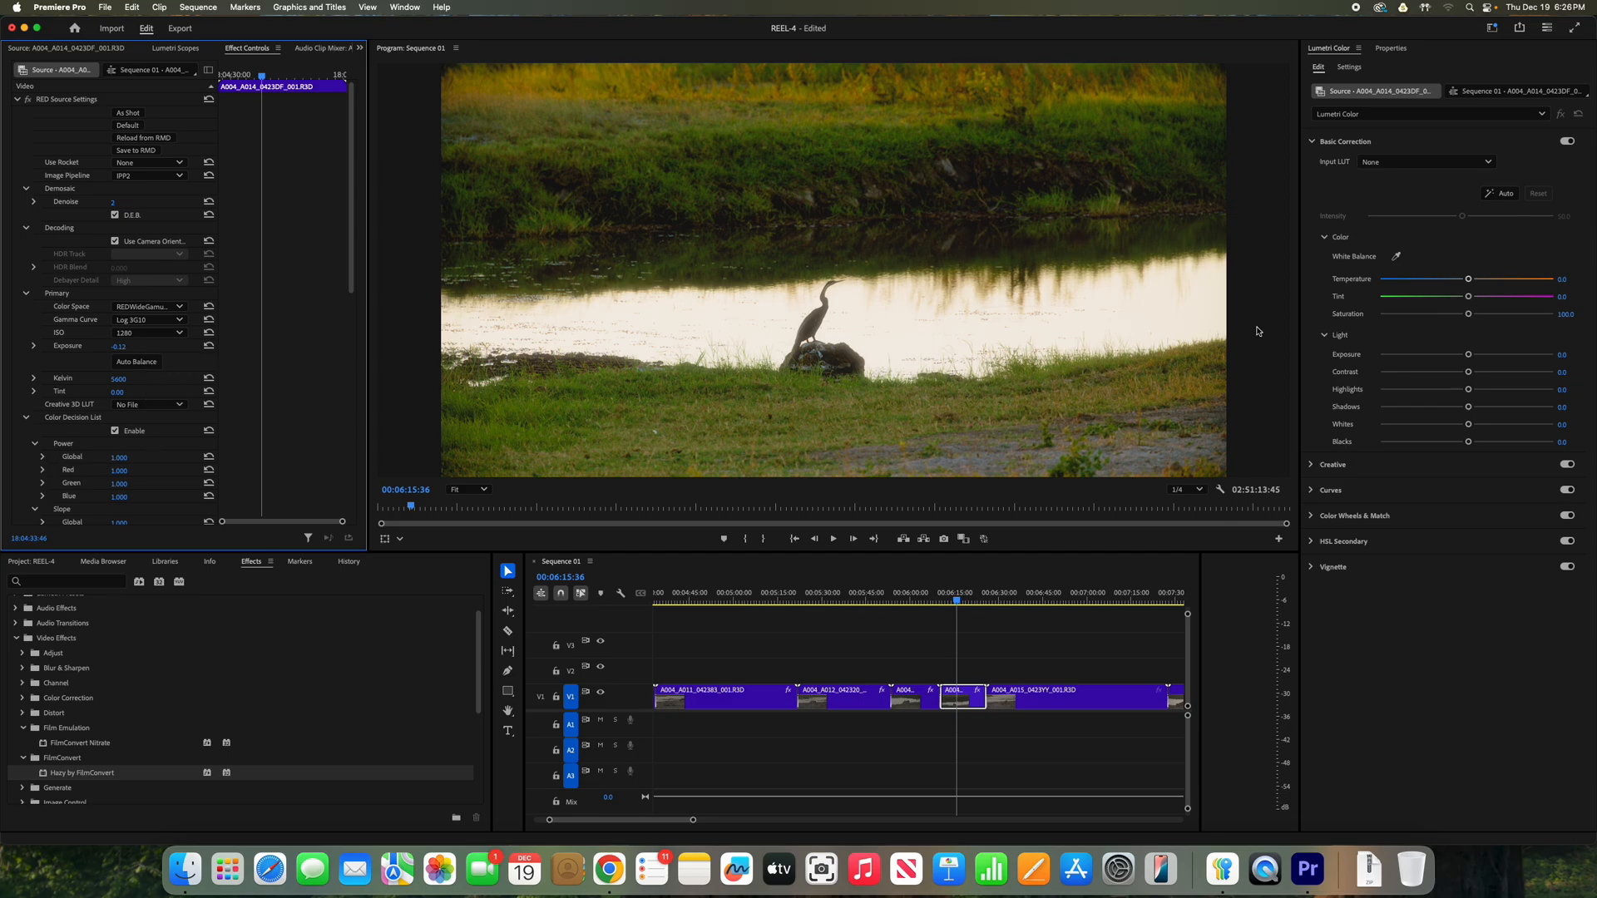
pyautogui.click(176, 335)
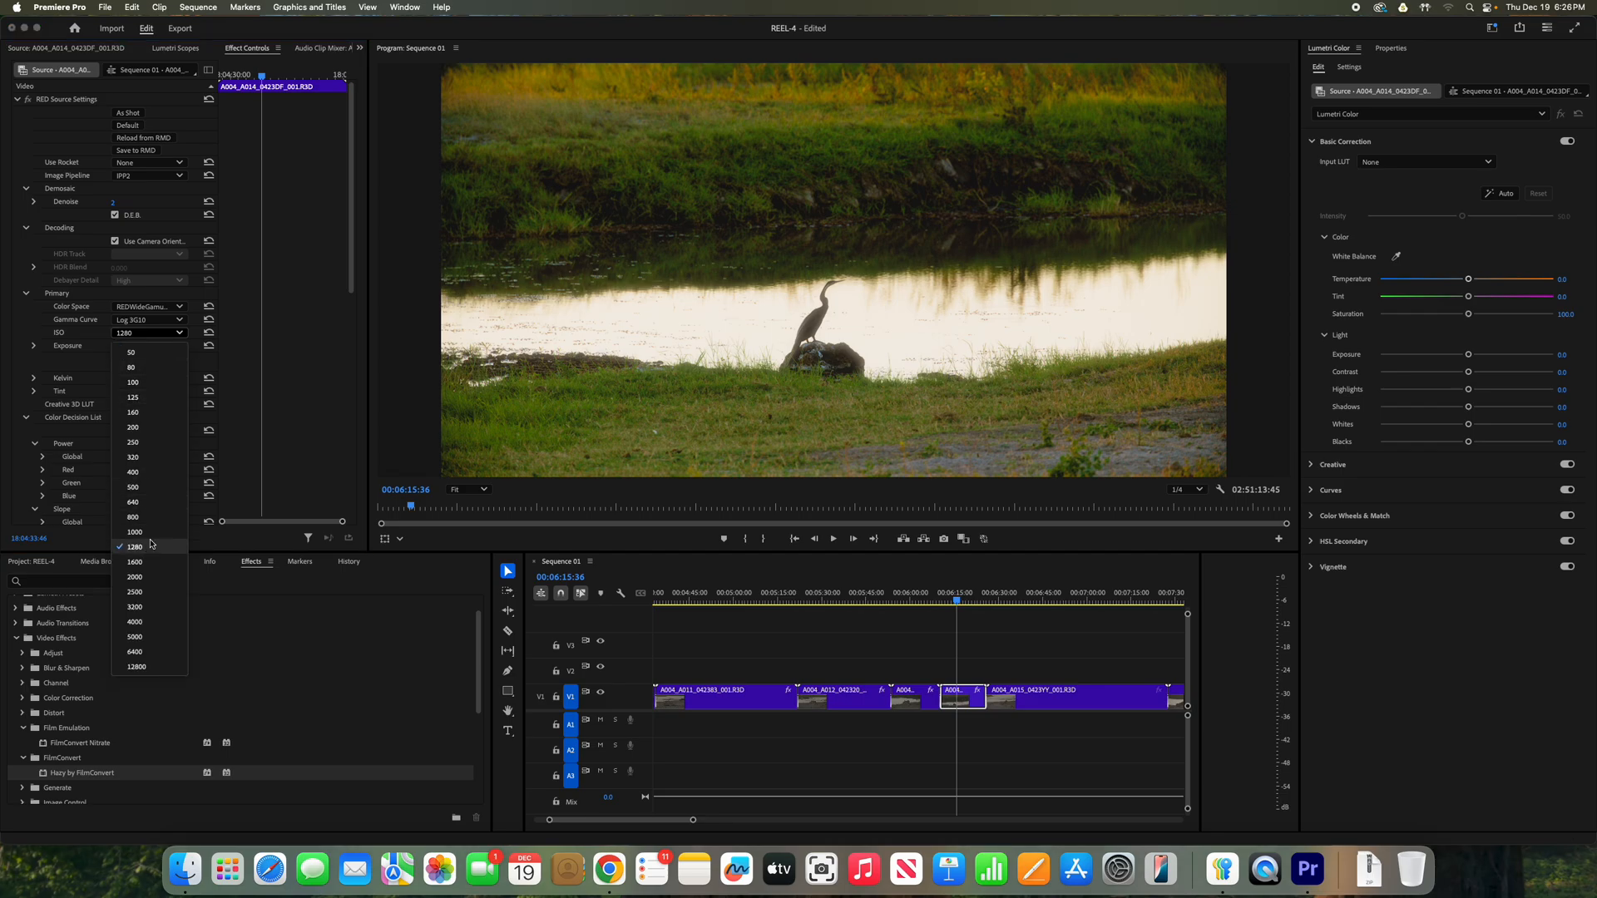
pyautogui.click(336, 317)
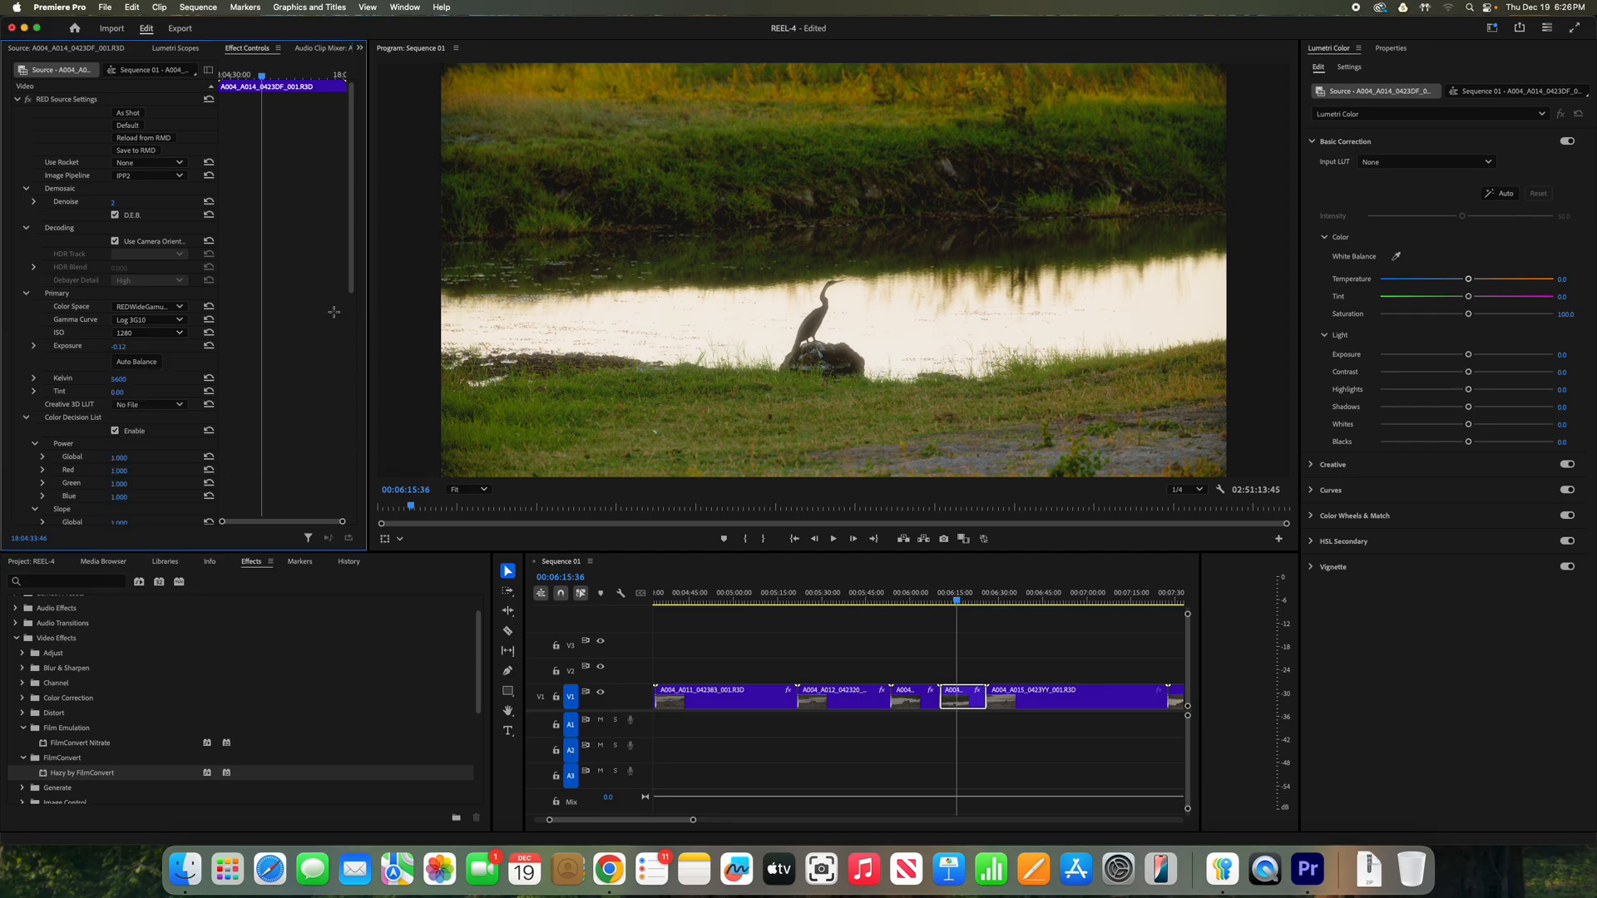
# Paste the copied grade and film effects onto the A004_A015 clip and lower its Lumetri exposure to 0.6.
pyautogui.click(967, 601)
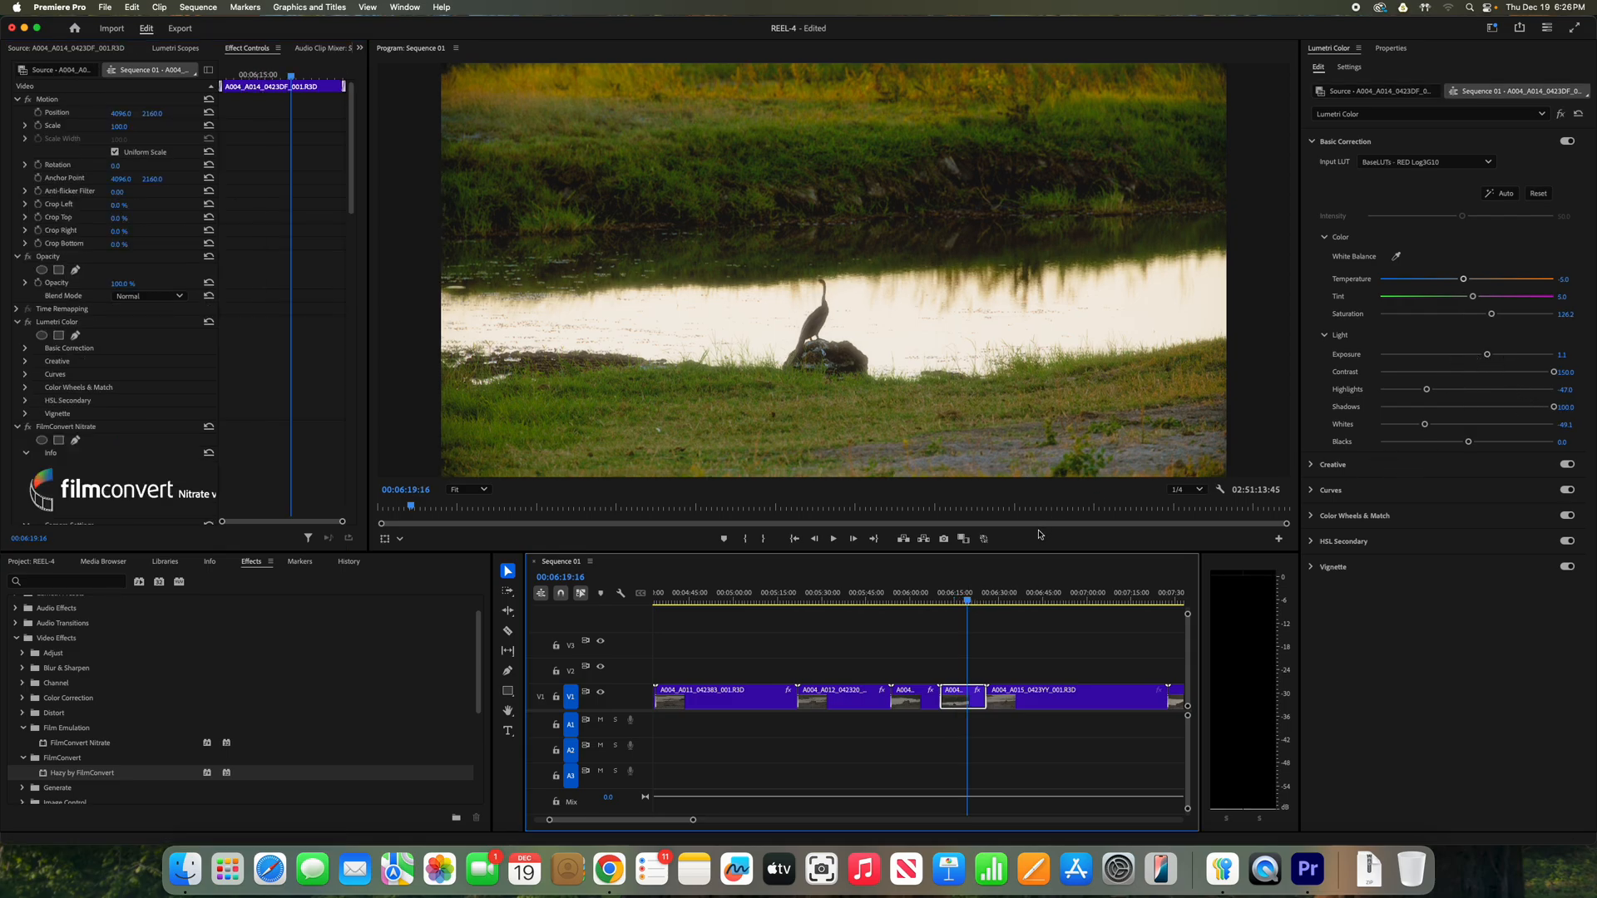
pyautogui.moveTo(970, 592); pyautogui.dragTo(1038, 599)
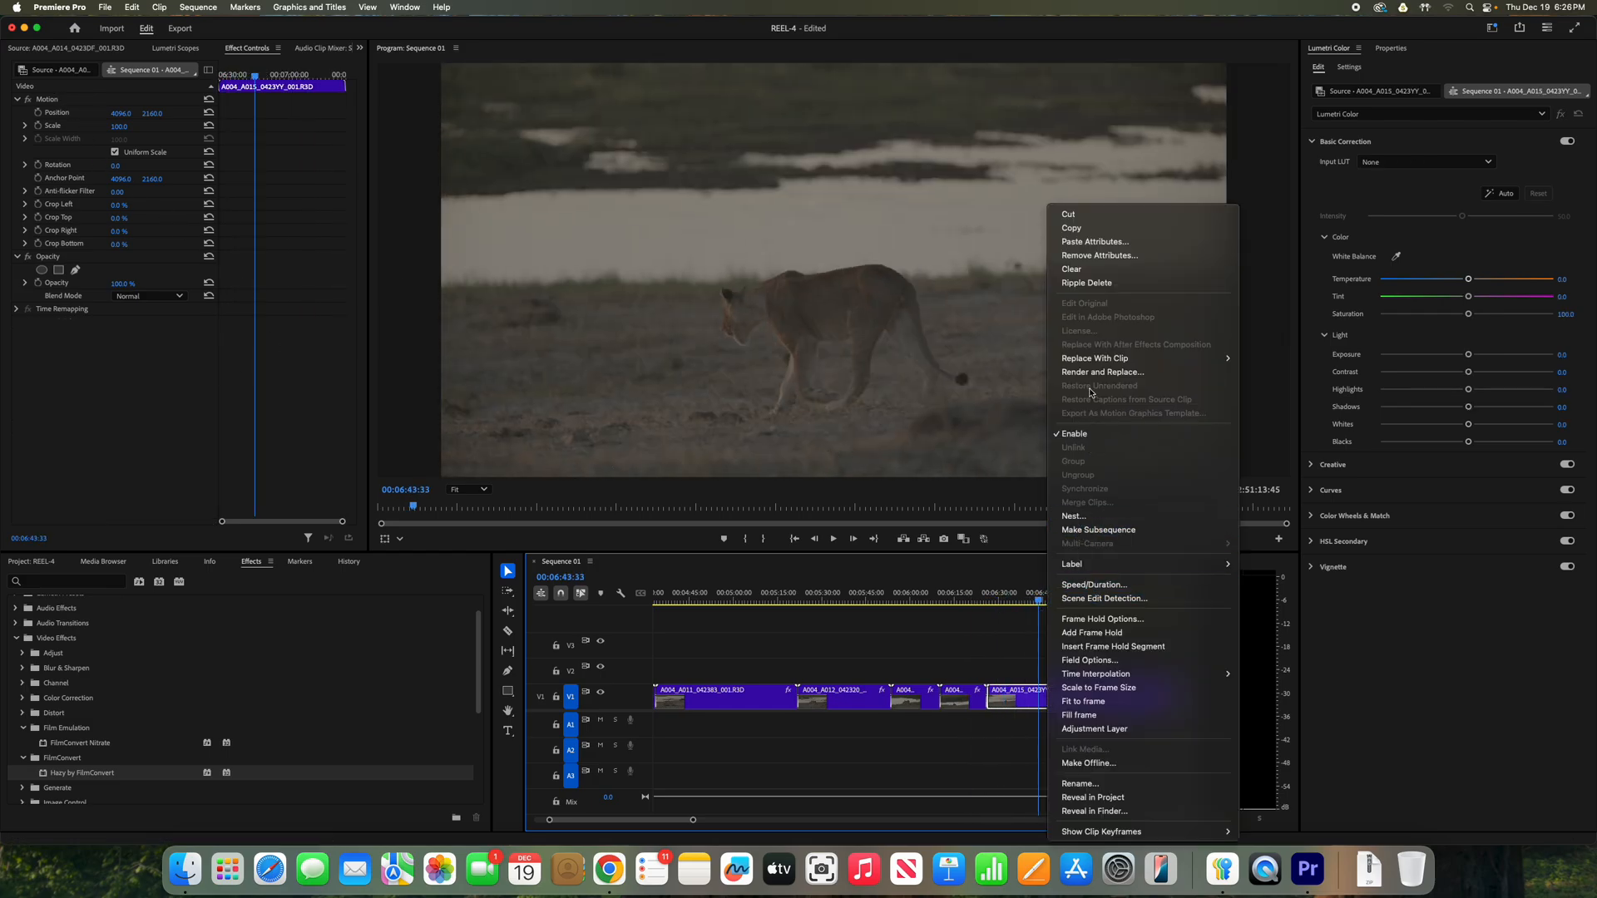
pyautogui.click(1108, 242)
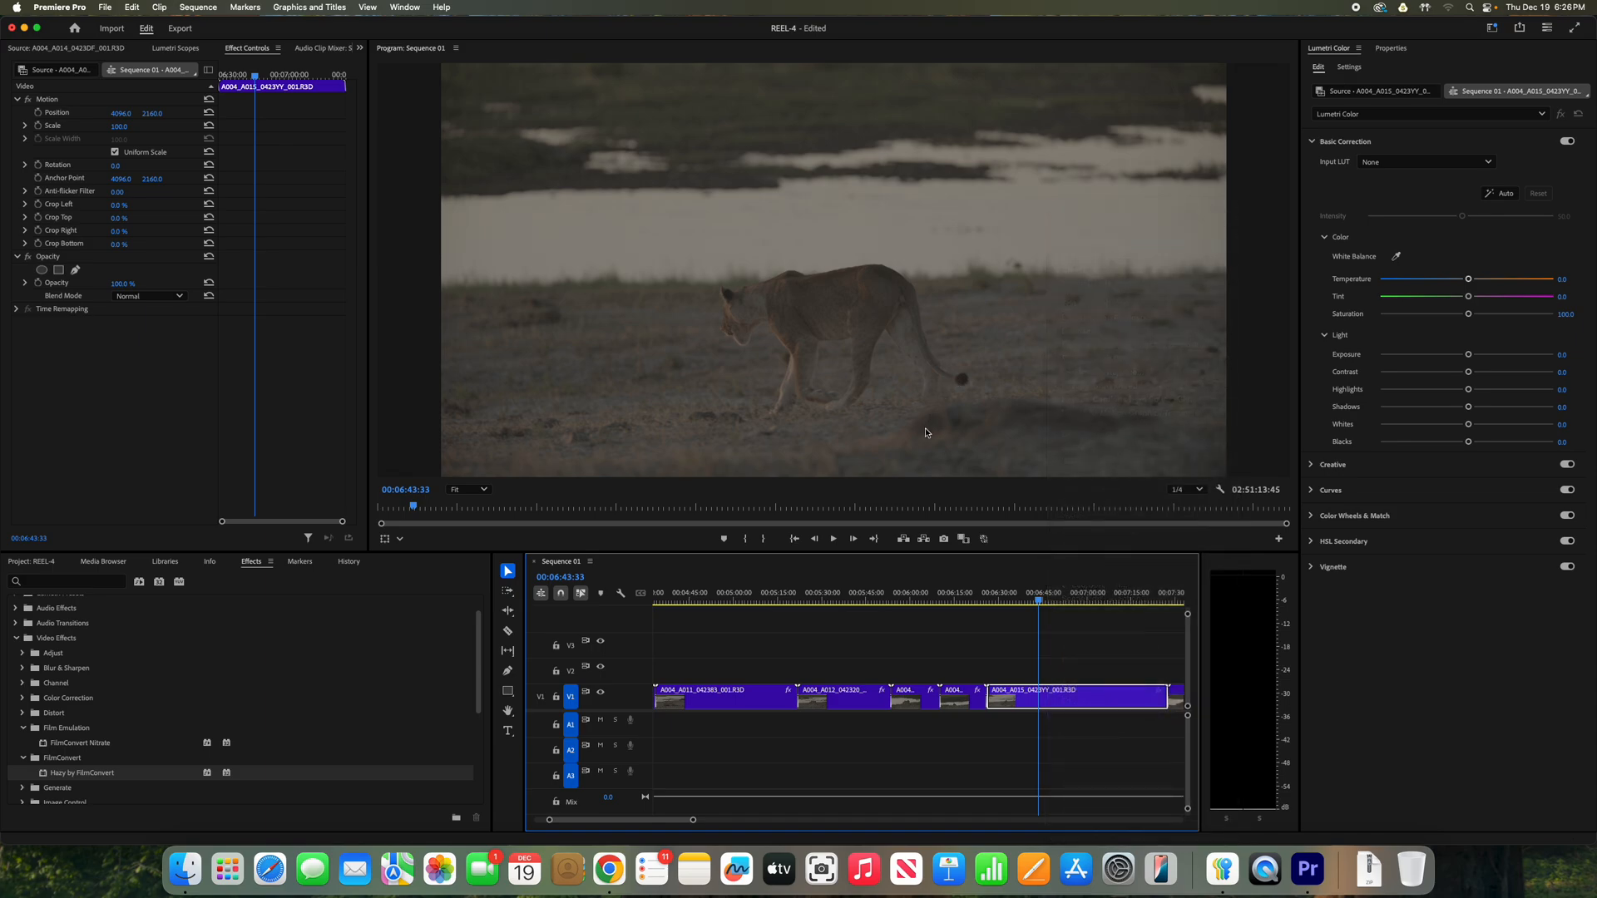
pyautogui.click(903, 642)
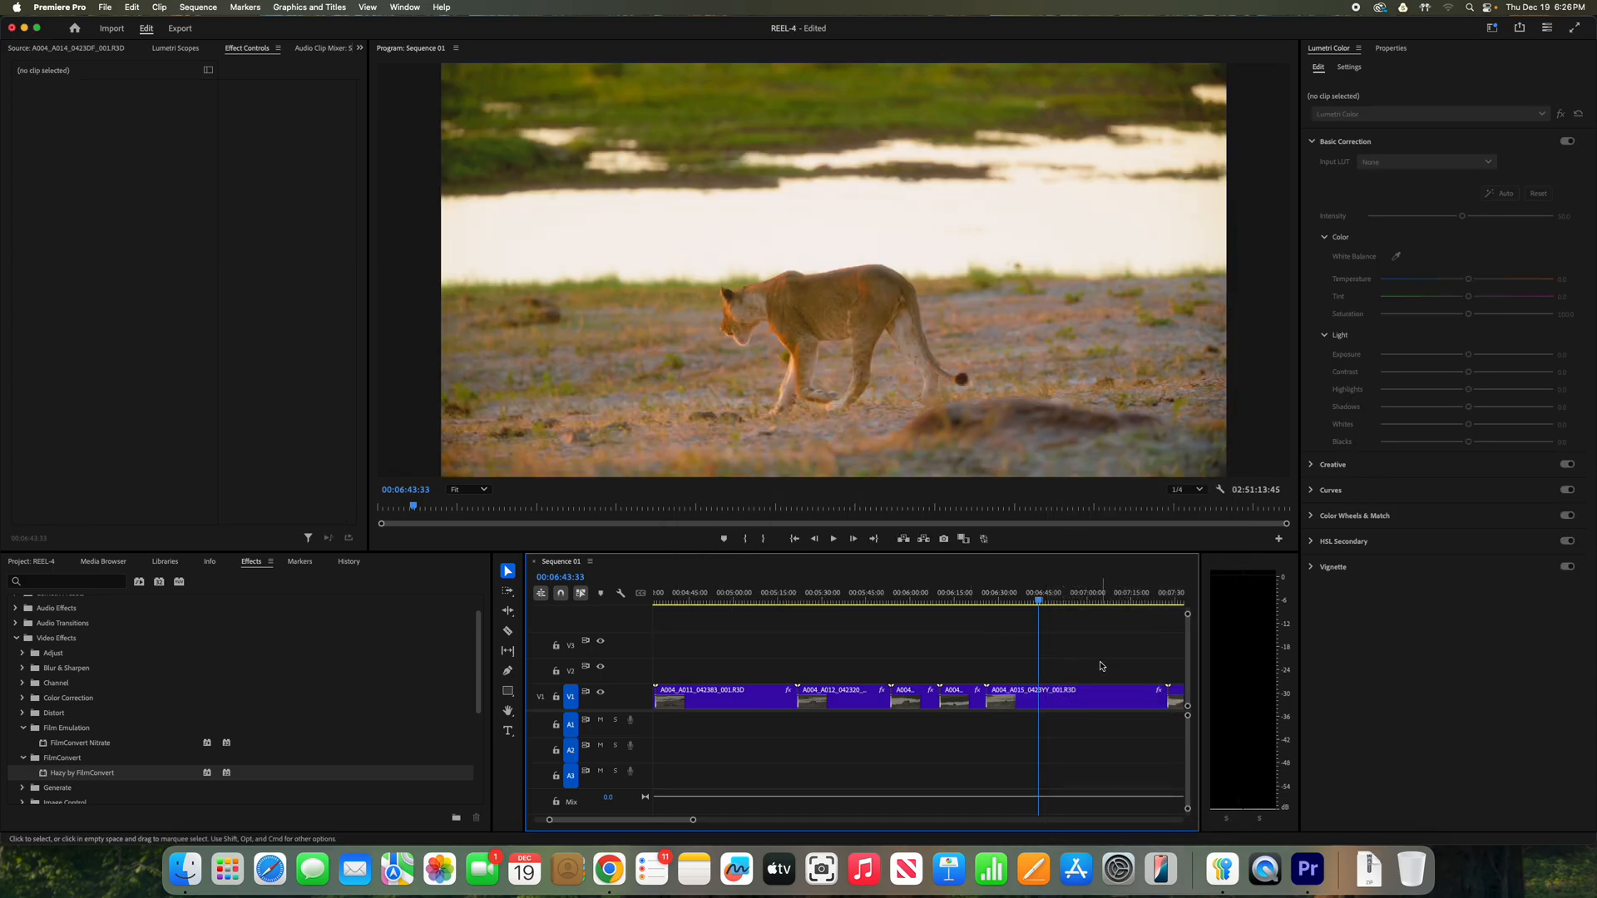
pyautogui.click(1086, 695)
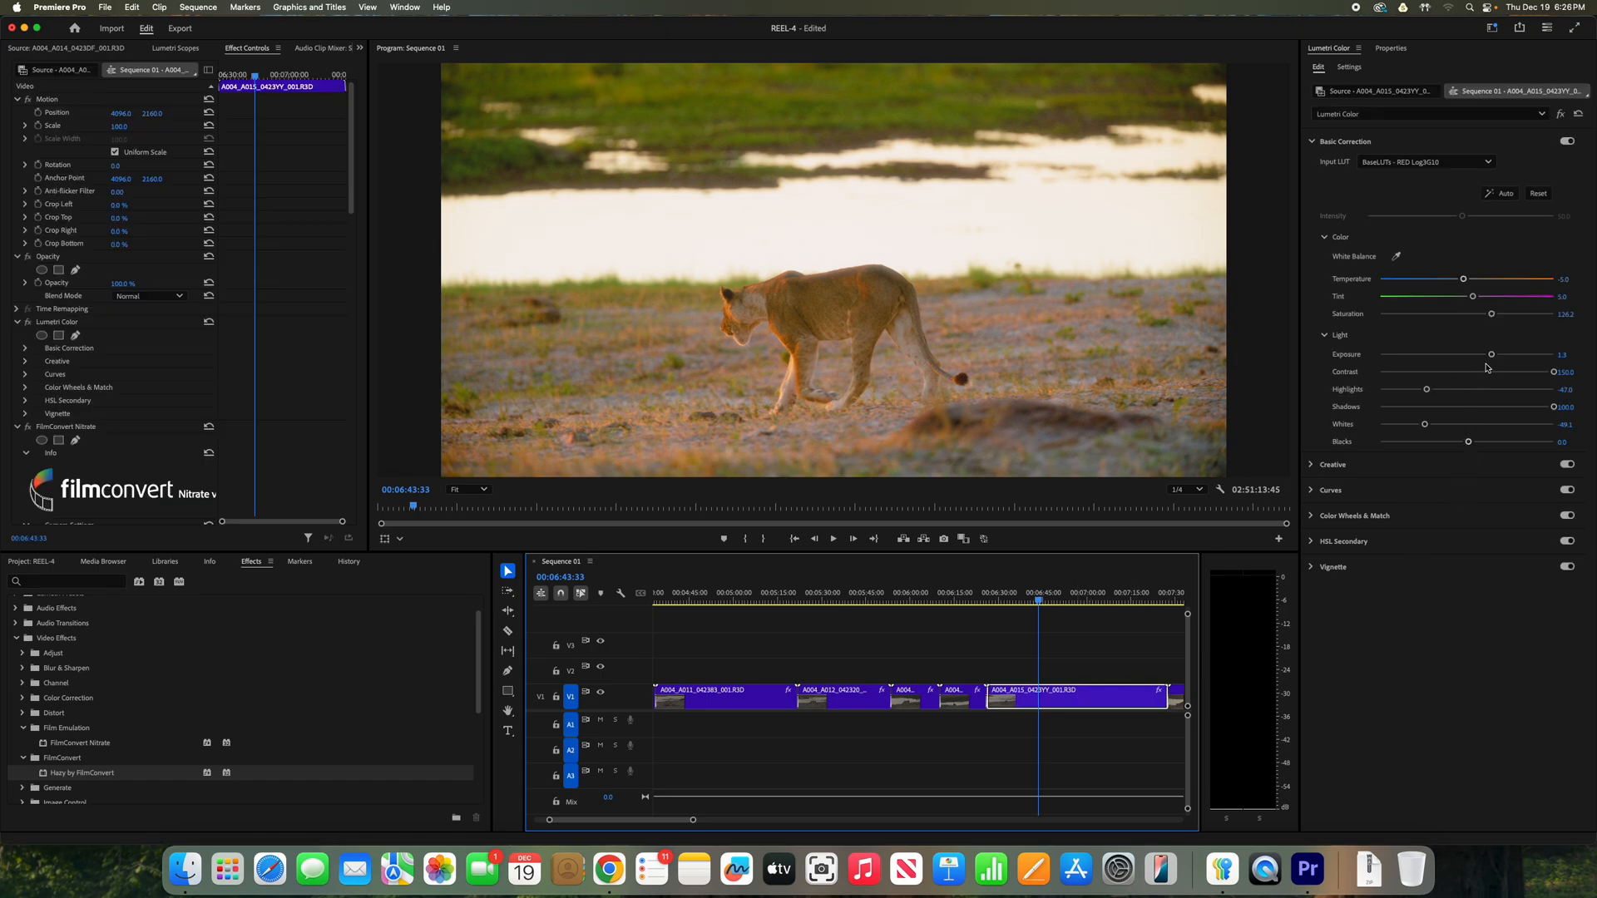
pyautogui.moveTo(1491, 354); pyautogui.dragTo(1476, 356)
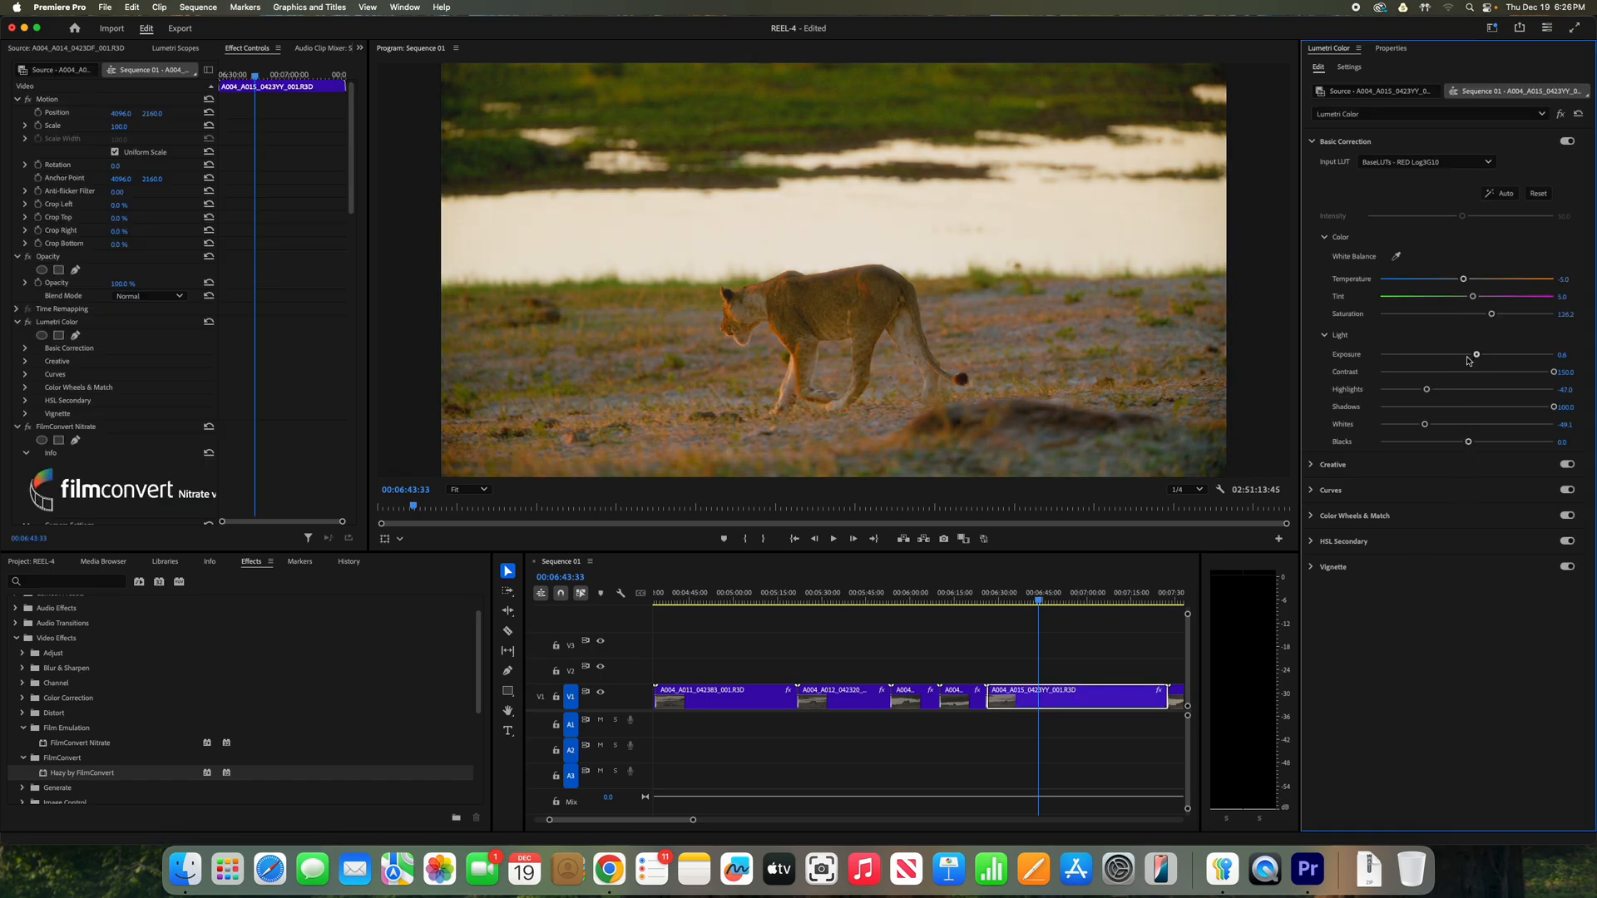
# Paste the copied attributes with all three effects onto the A004_A016 clip and reduce its Lumetri exposure to 0.6.
pyautogui.moveTo(1039, 599); pyautogui.dragTo(1074, 599)
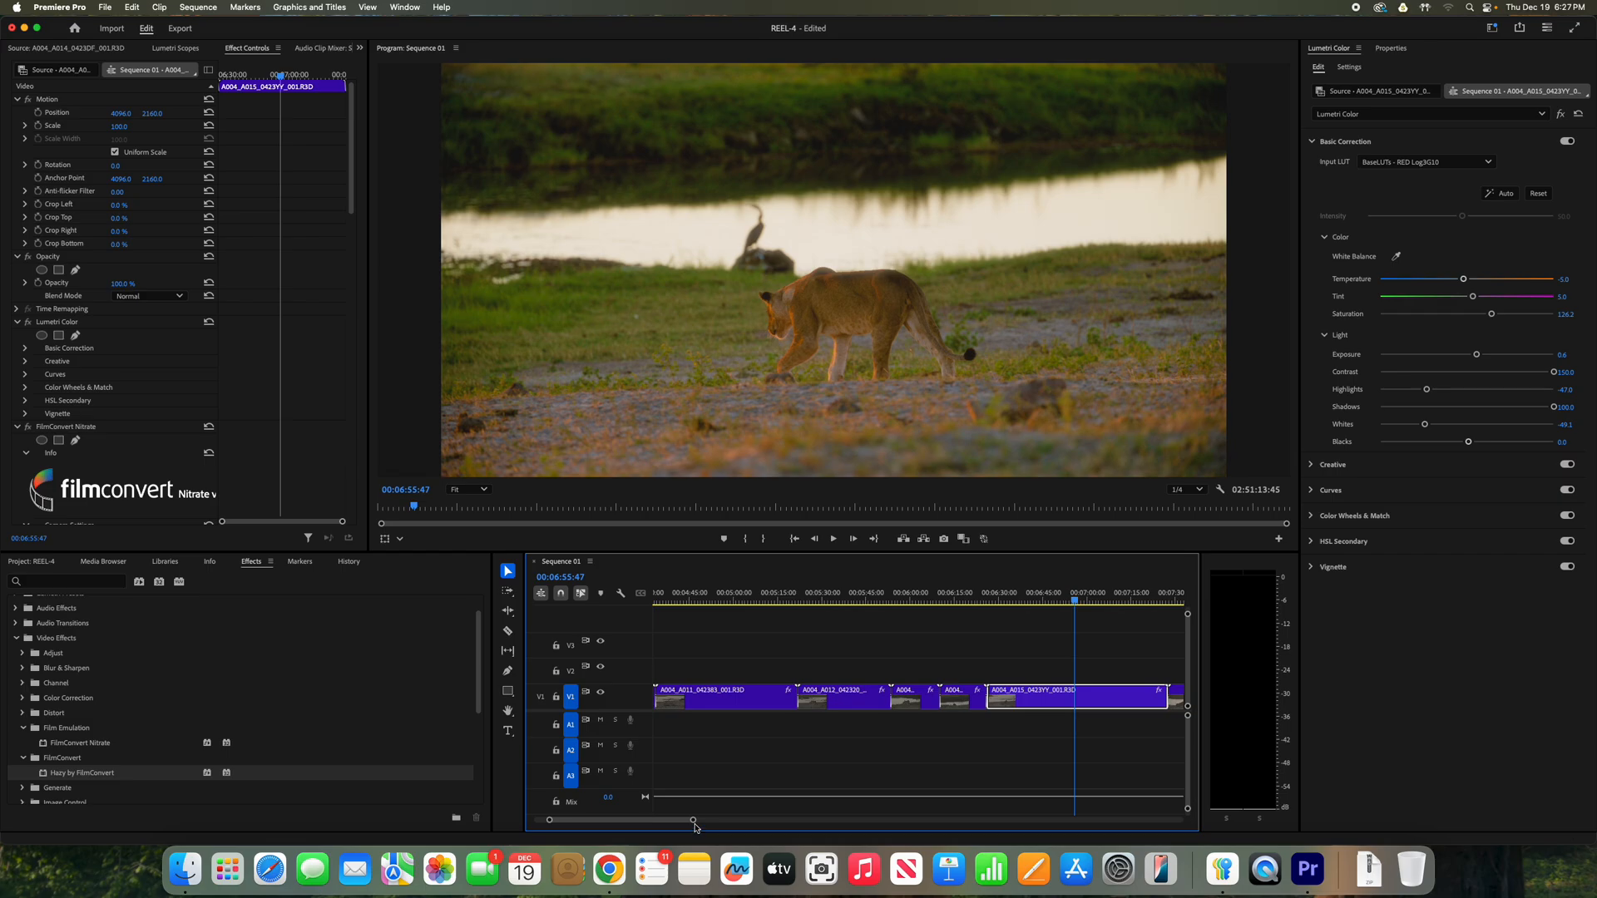
pyautogui.moveTo(695, 822); pyautogui.dragTo(773, 821)
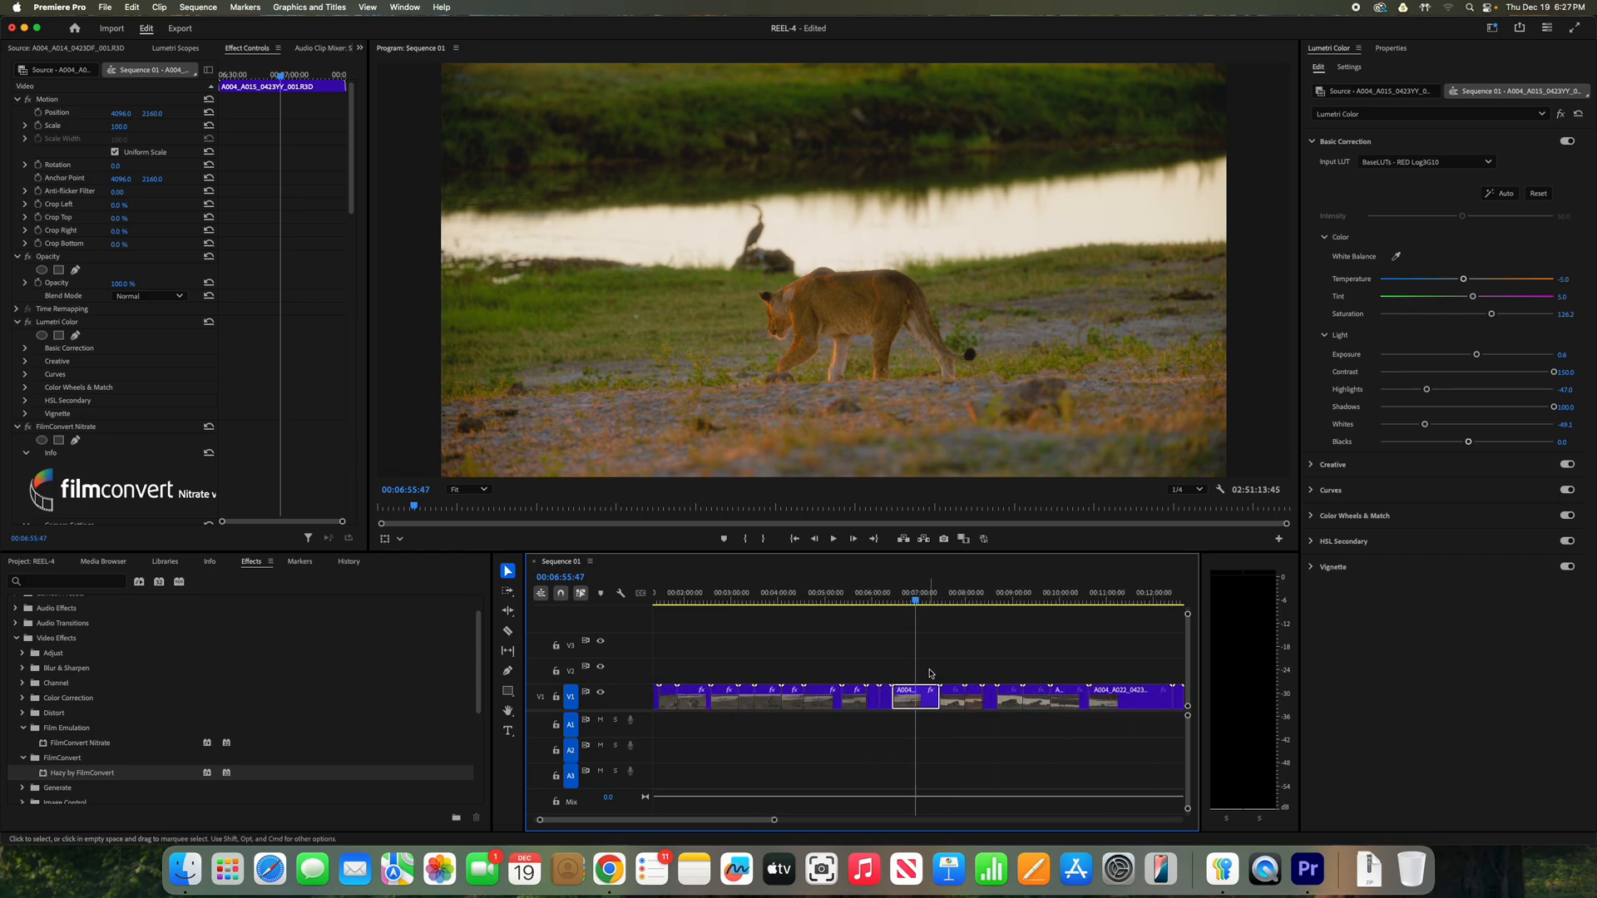
pyautogui.moveTo(916, 597); pyautogui.dragTo(952, 597)
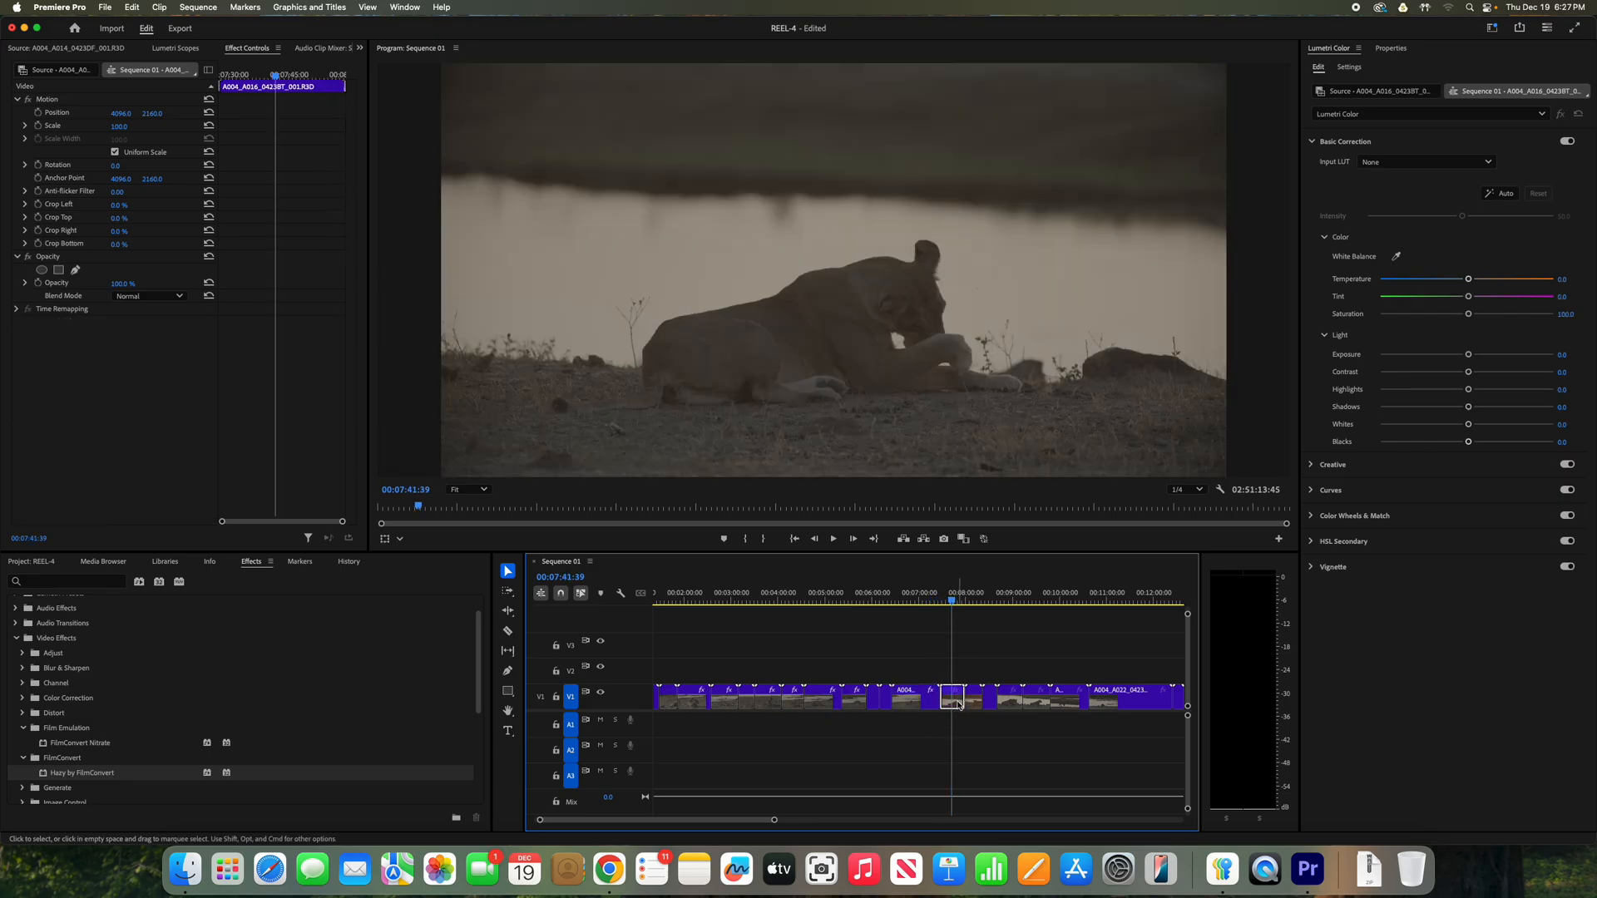
pyautogui.rightClick(956, 702)
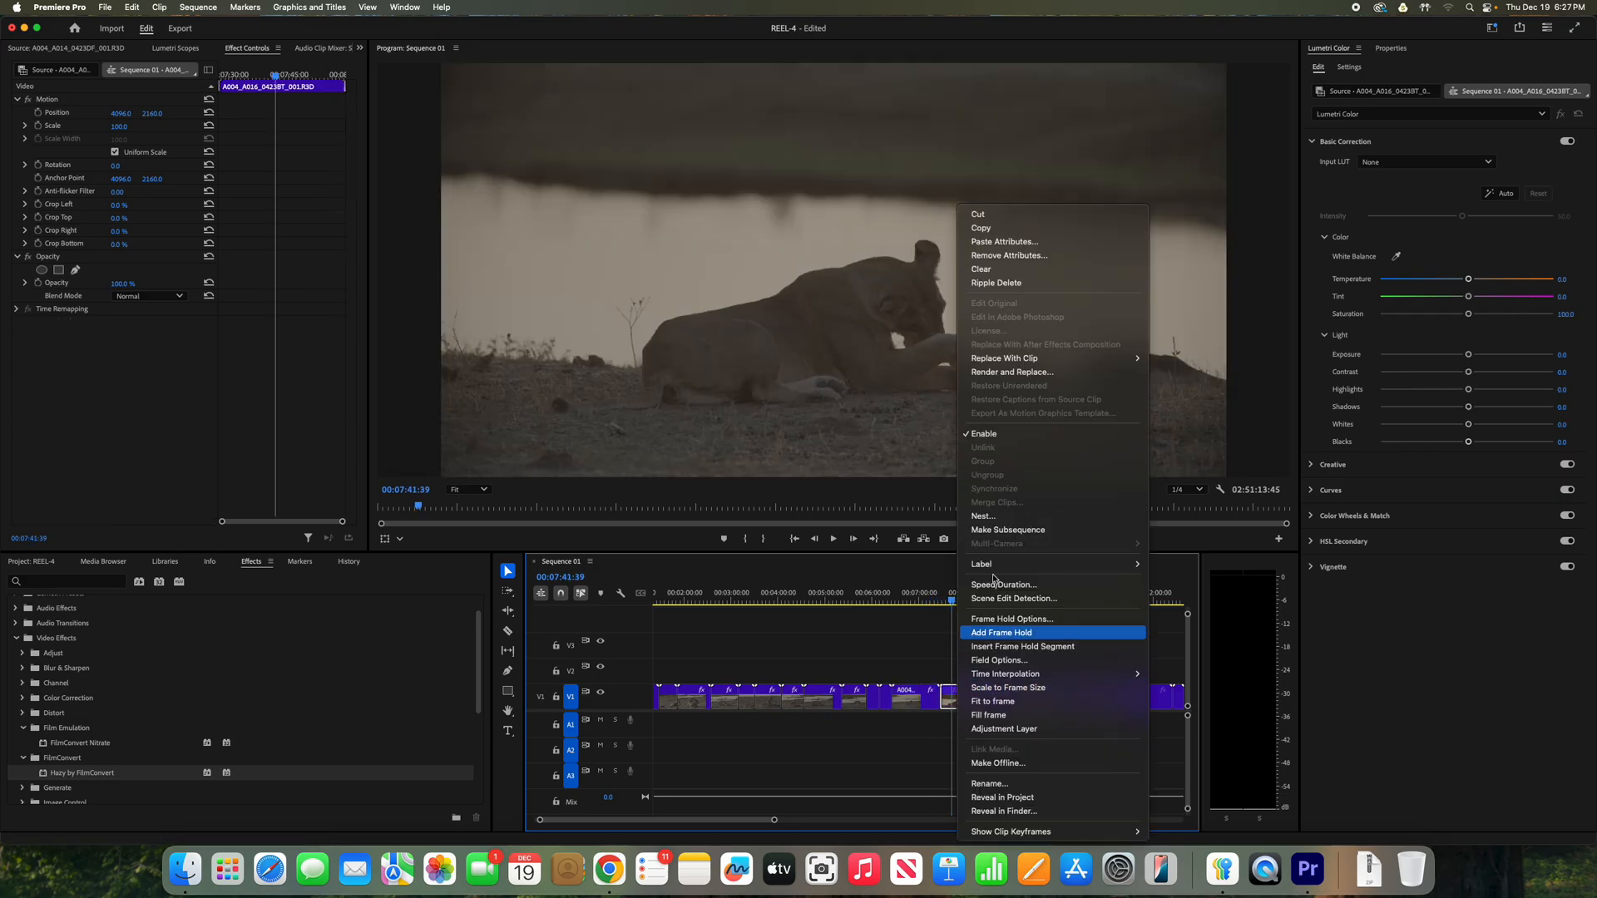
pyautogui.click(1008, 243)
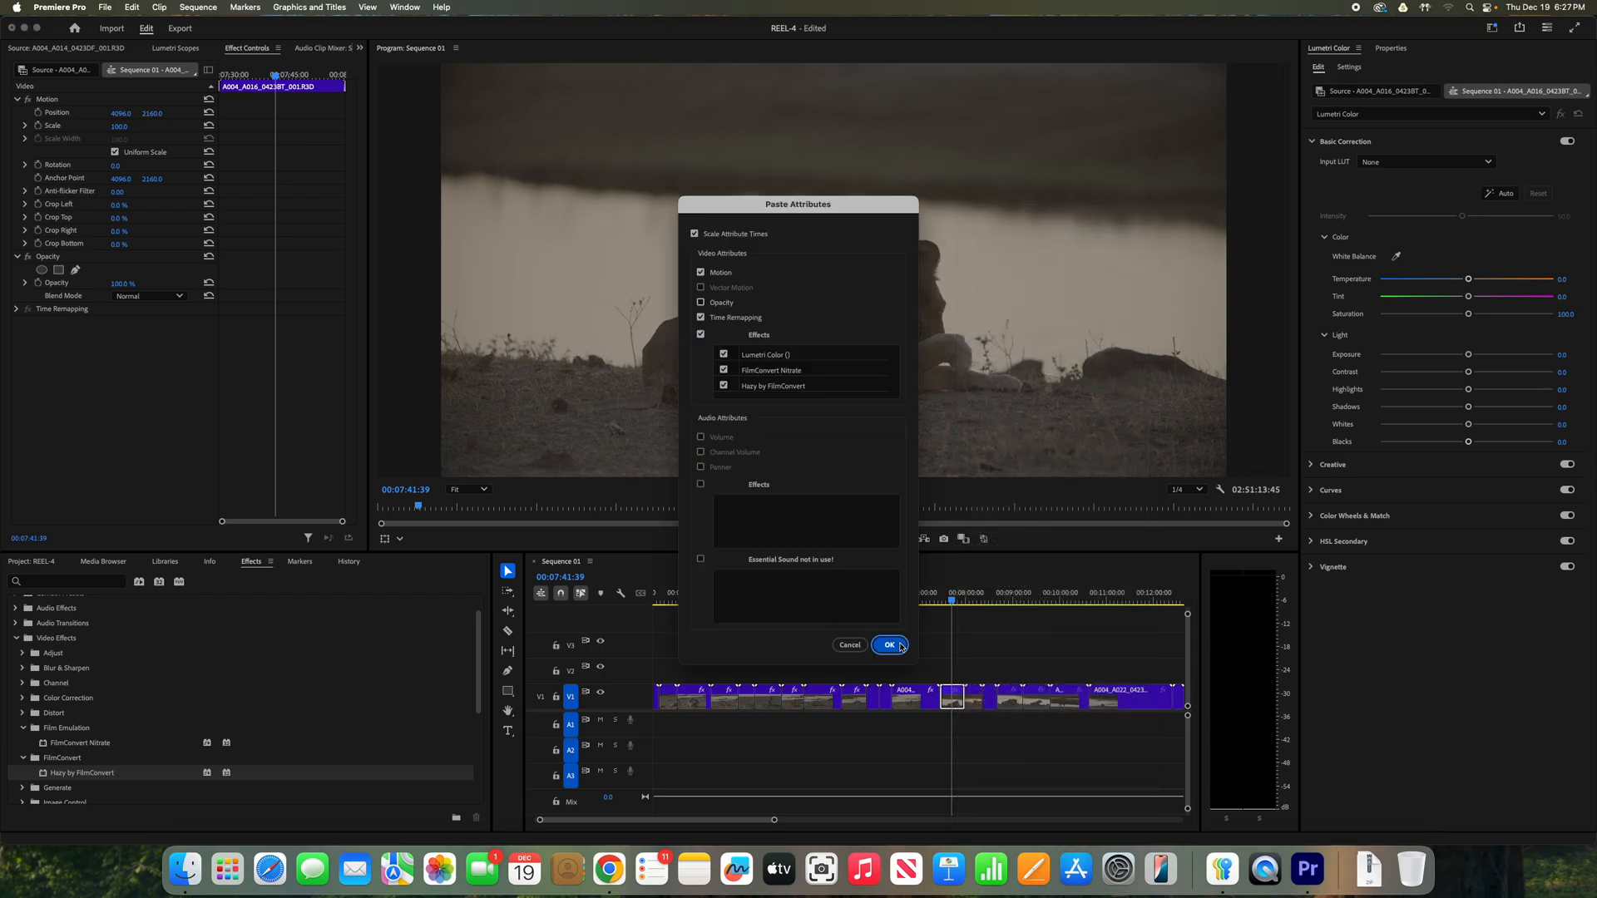
pyautogui.click(889, 646)
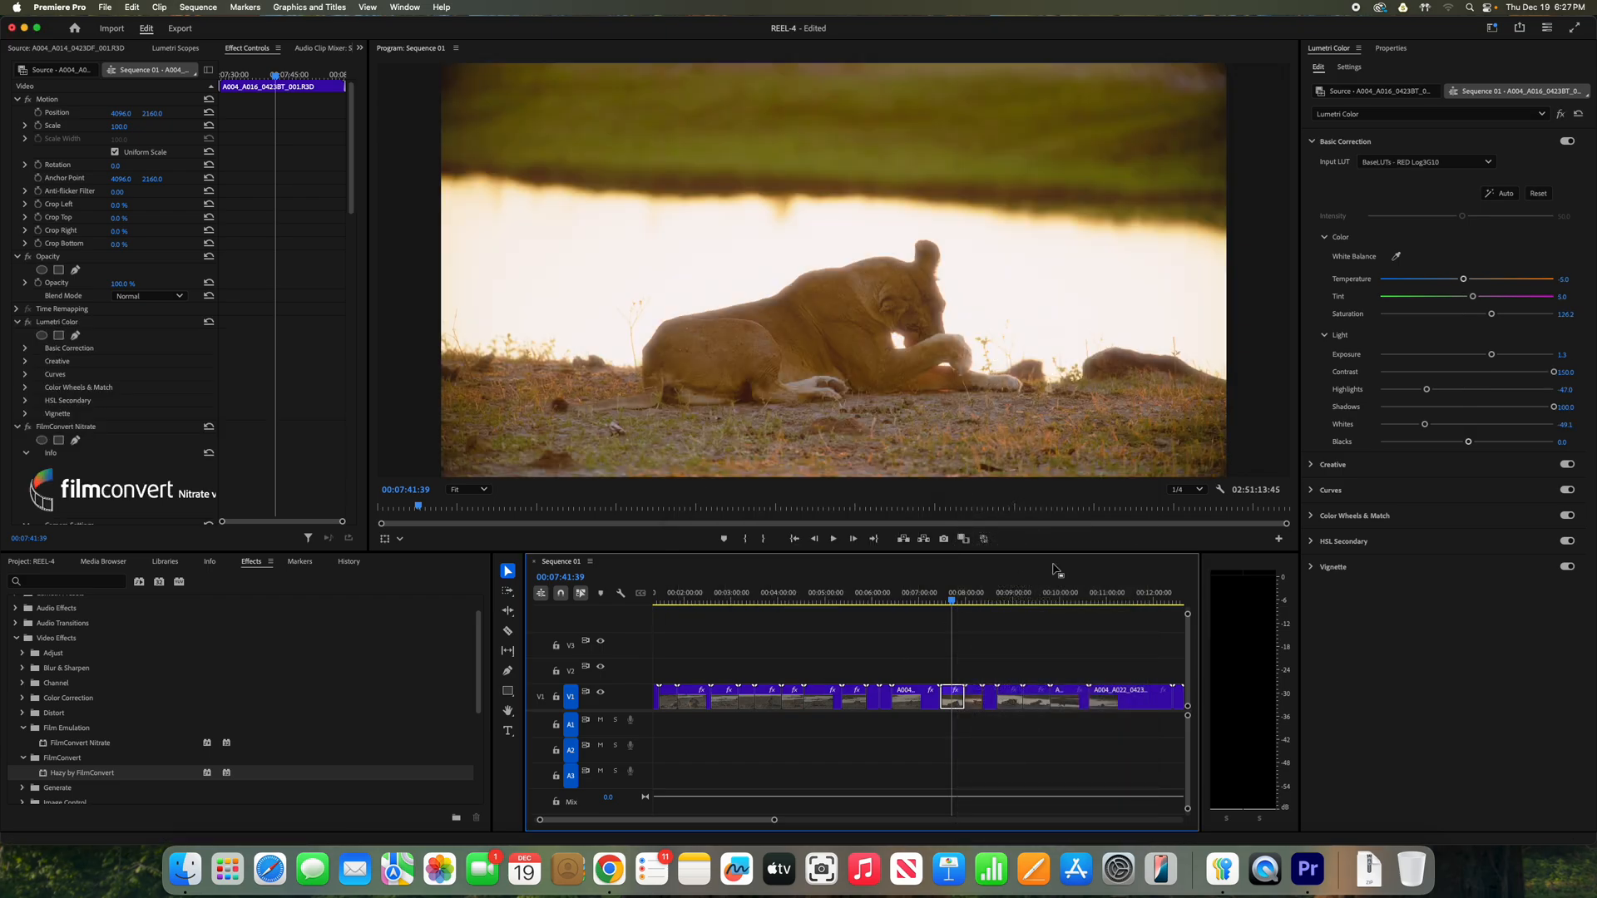
pyautogui.moveTo(1491, 354)
pyautogui.mouseDown()
pyautogui.moveTo(1463, 355)
pyautogui.moveTo(1477, 356)
pyautogui.mouseUp()
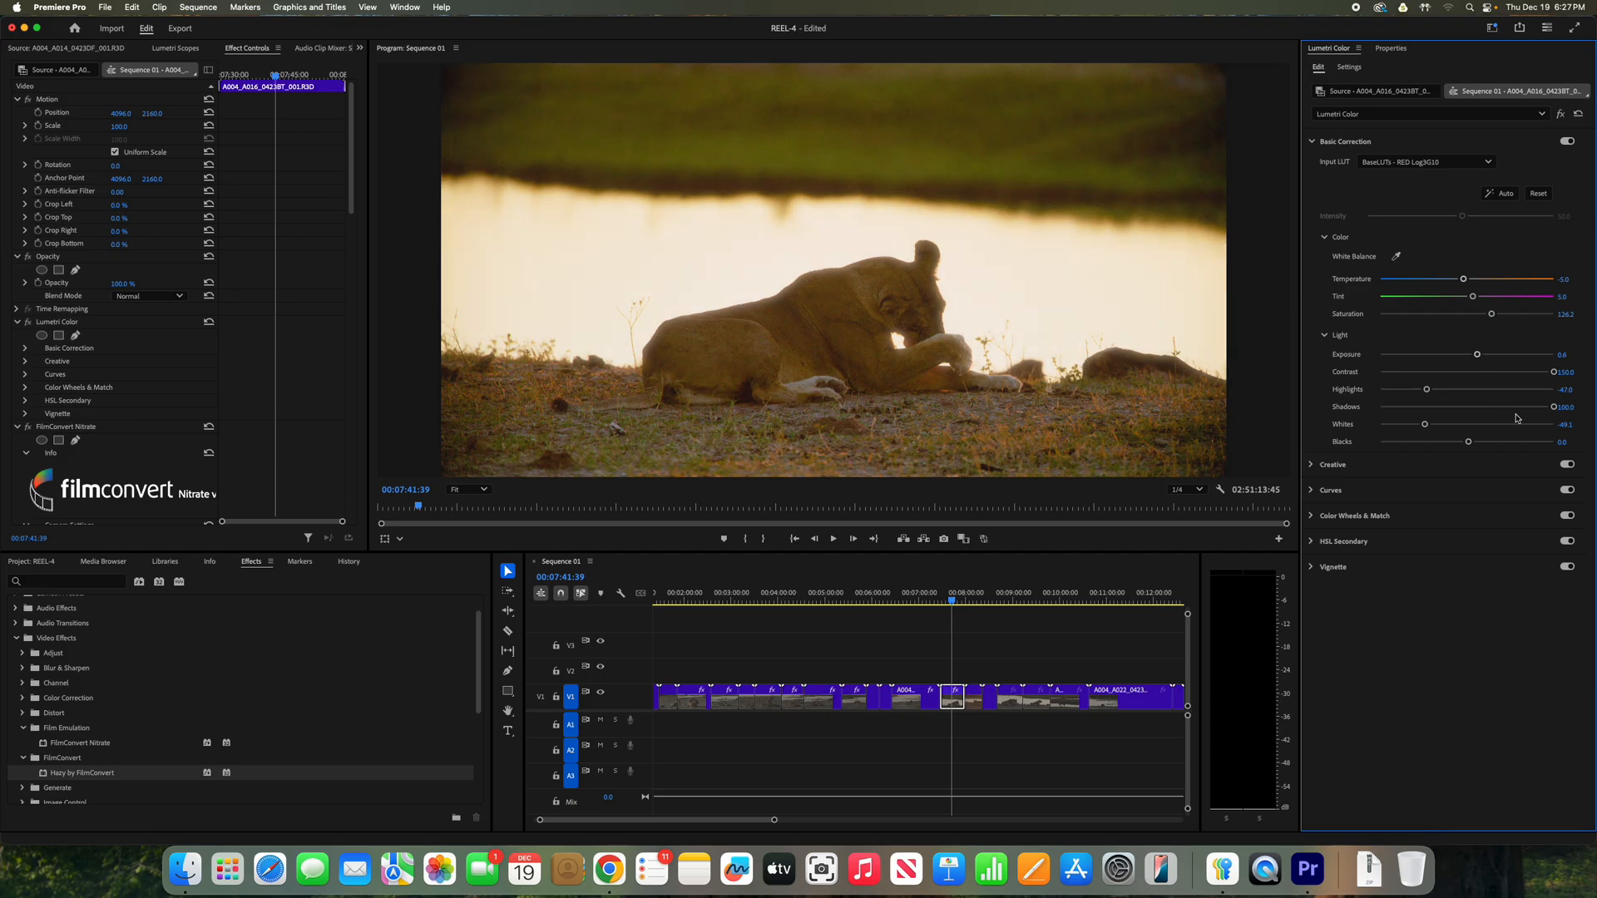
# Raise the ISO in the A004_A017 clip's RED source settings, trying 2000 before settling on 3200.
pyautogui.moveTo(960, 602)
pyautogui.mouseDown()
pyautogui.moveTo(975, 600)
pyautogui.moveTo(946, 606)
pyautogui.moveTo(974, 604)
pyautogui.mouseUp()
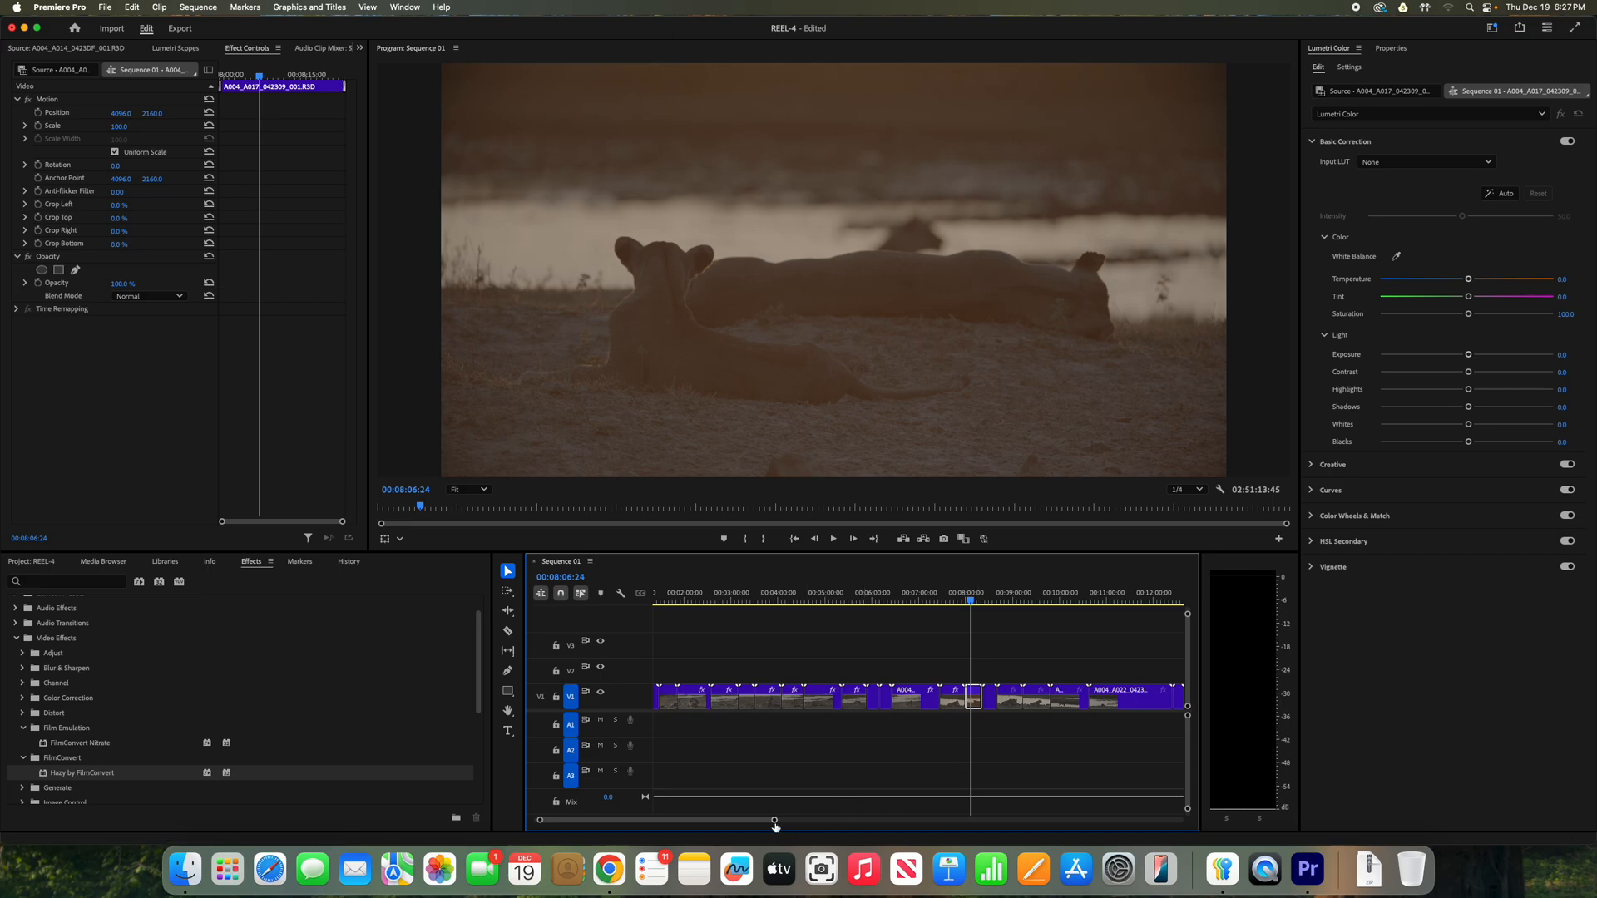
pyautogui.moveTo(774, 824); pyautogui.dragTo(699, 823)
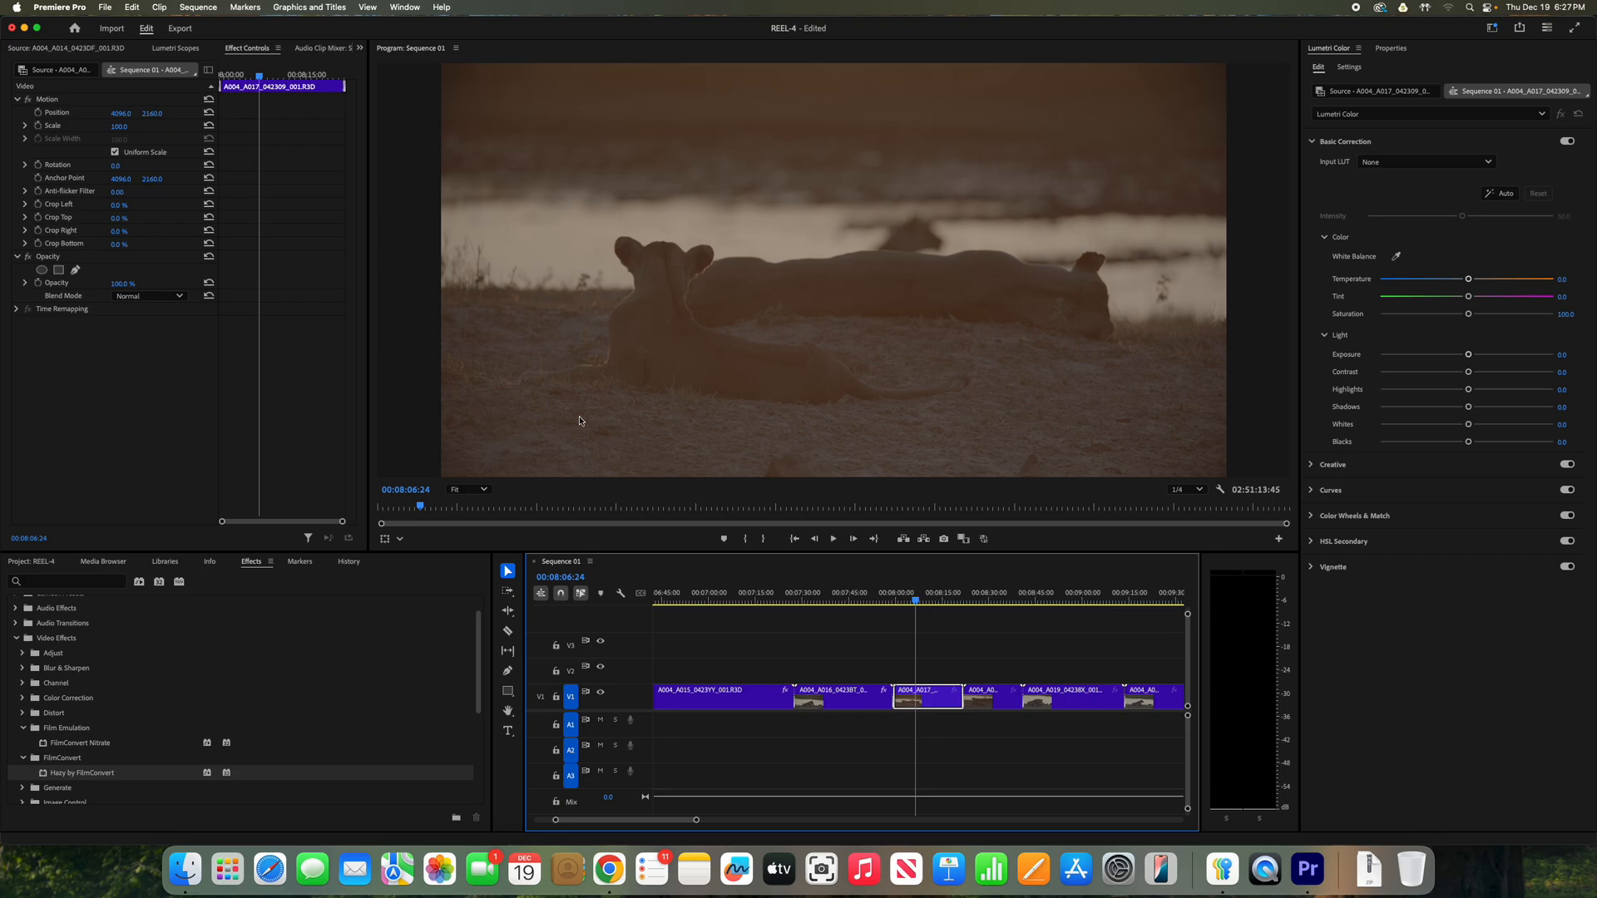
pyautogui.click(57, 73)
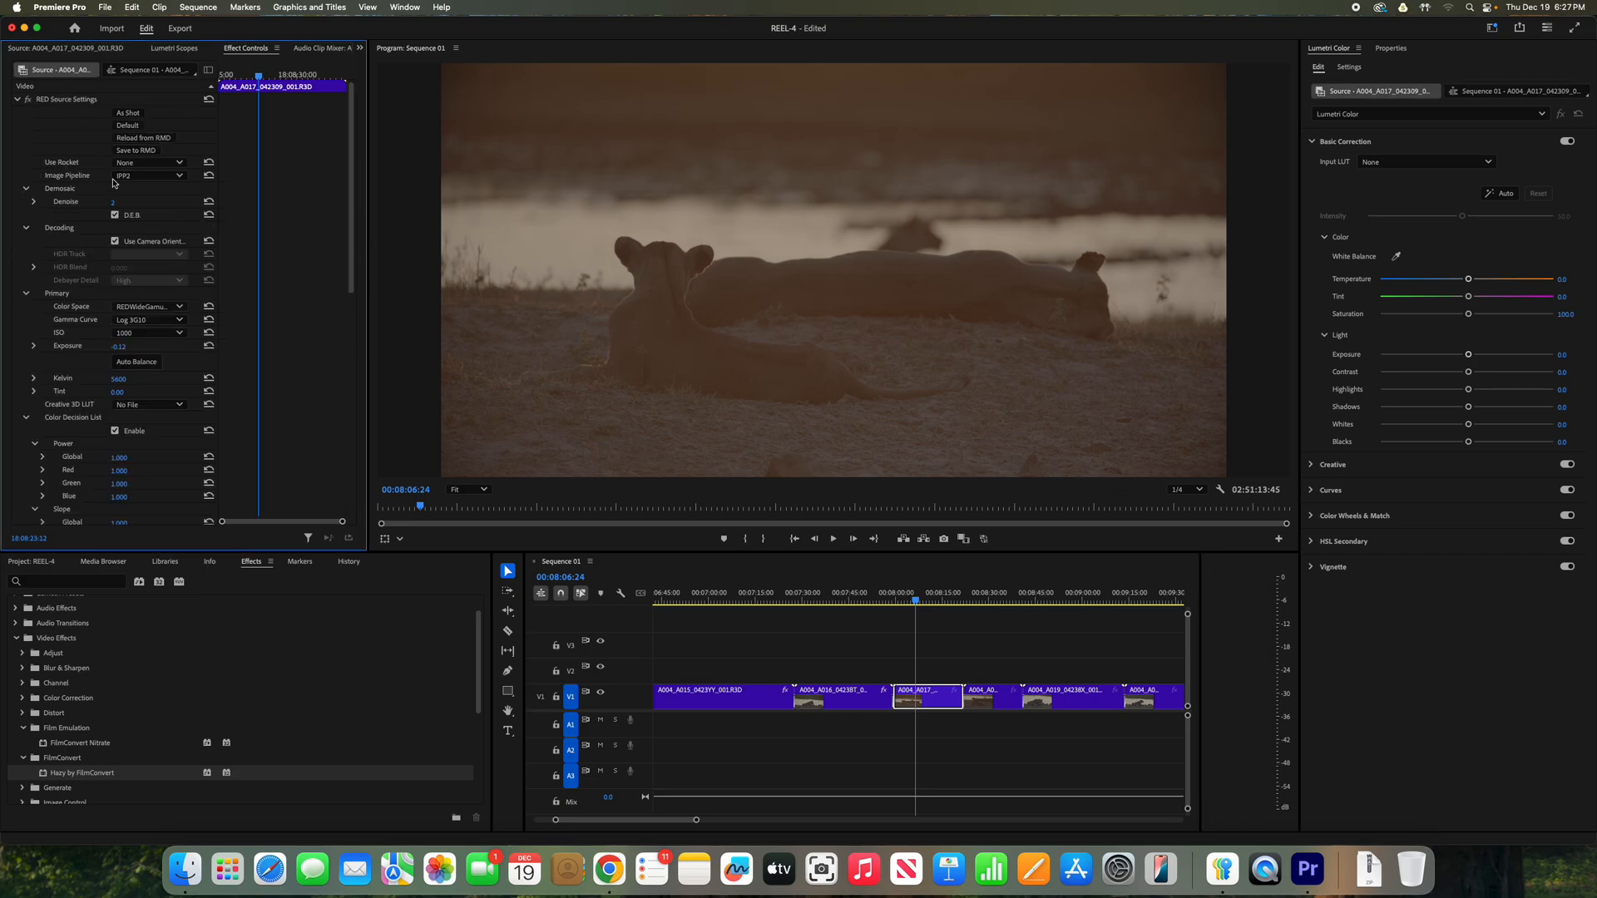
pyautogui.click(148, 334)
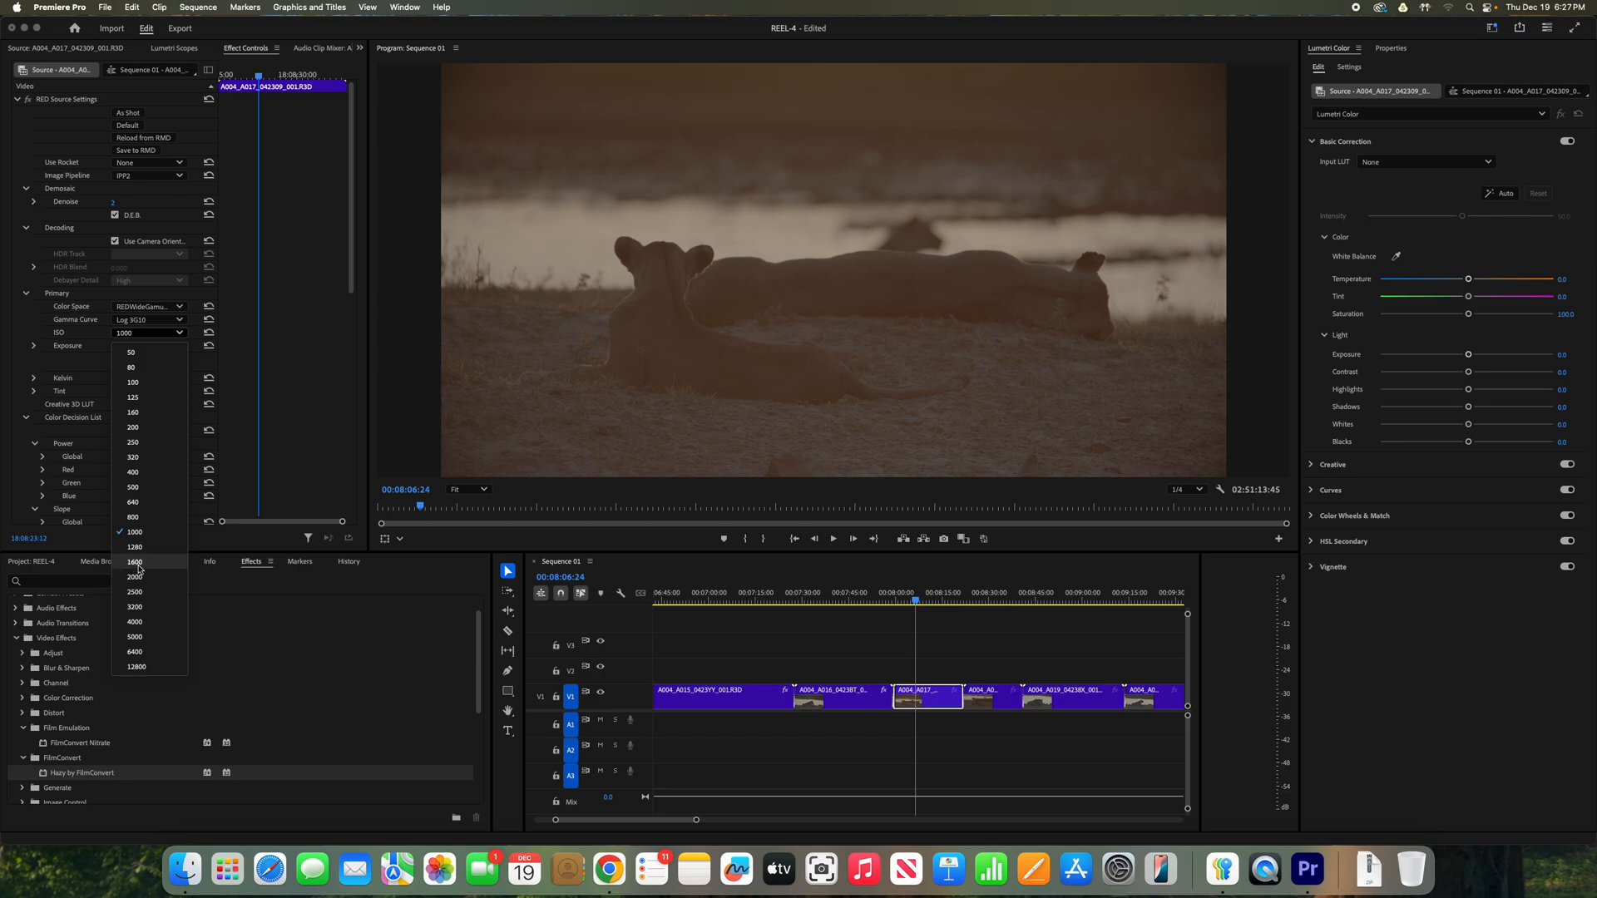
pyautogui.click(135, 577)
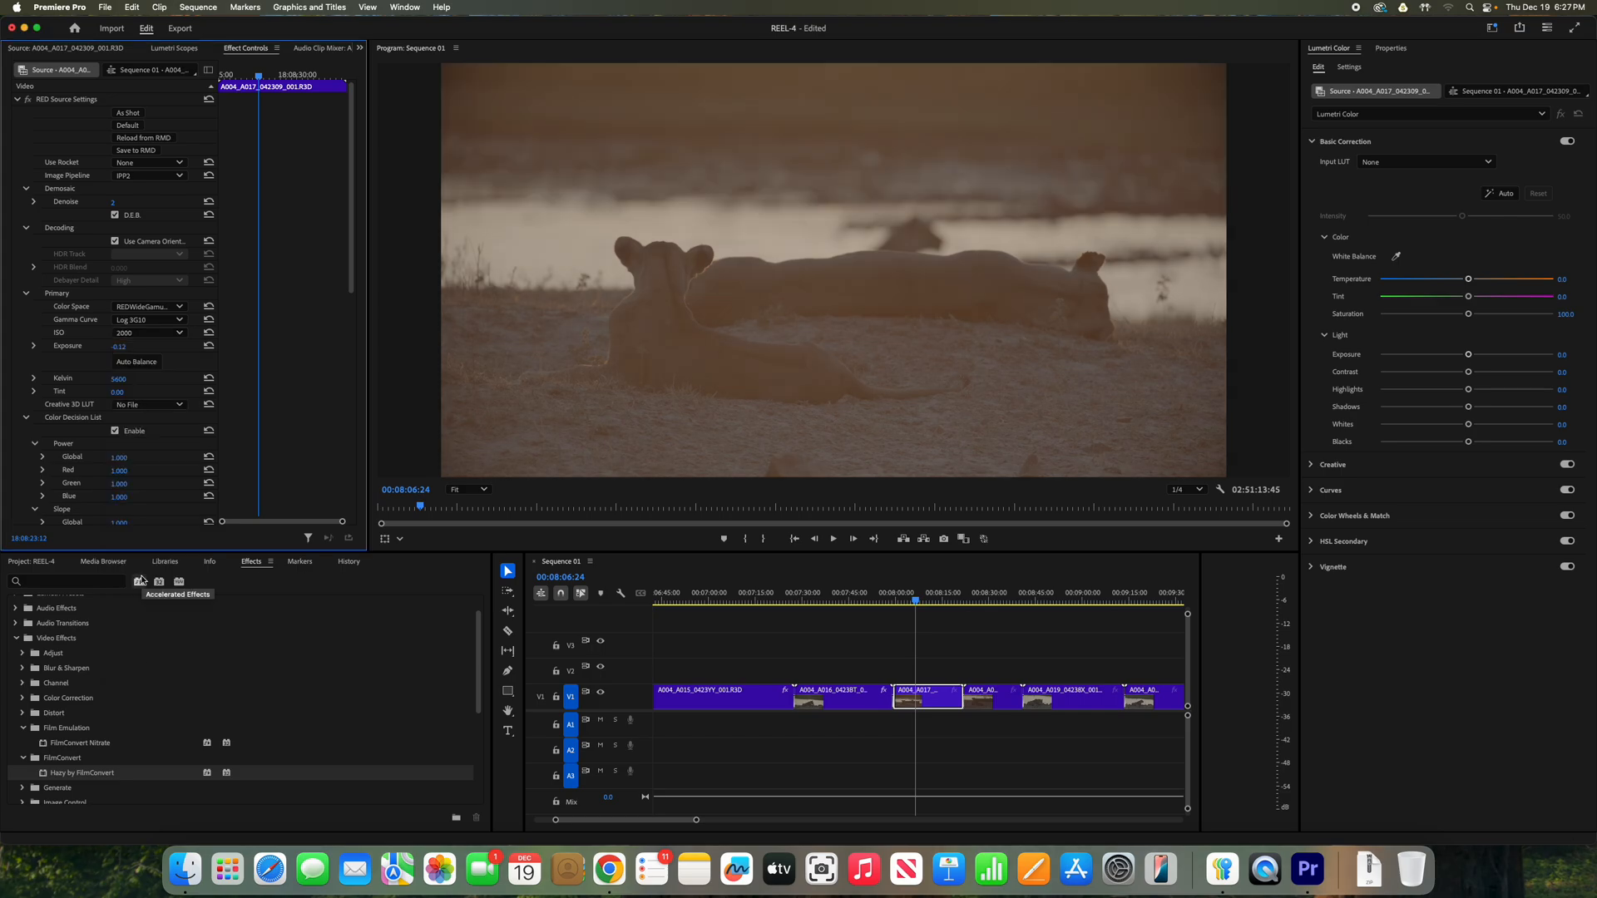
pyautogui.click(171, 333)
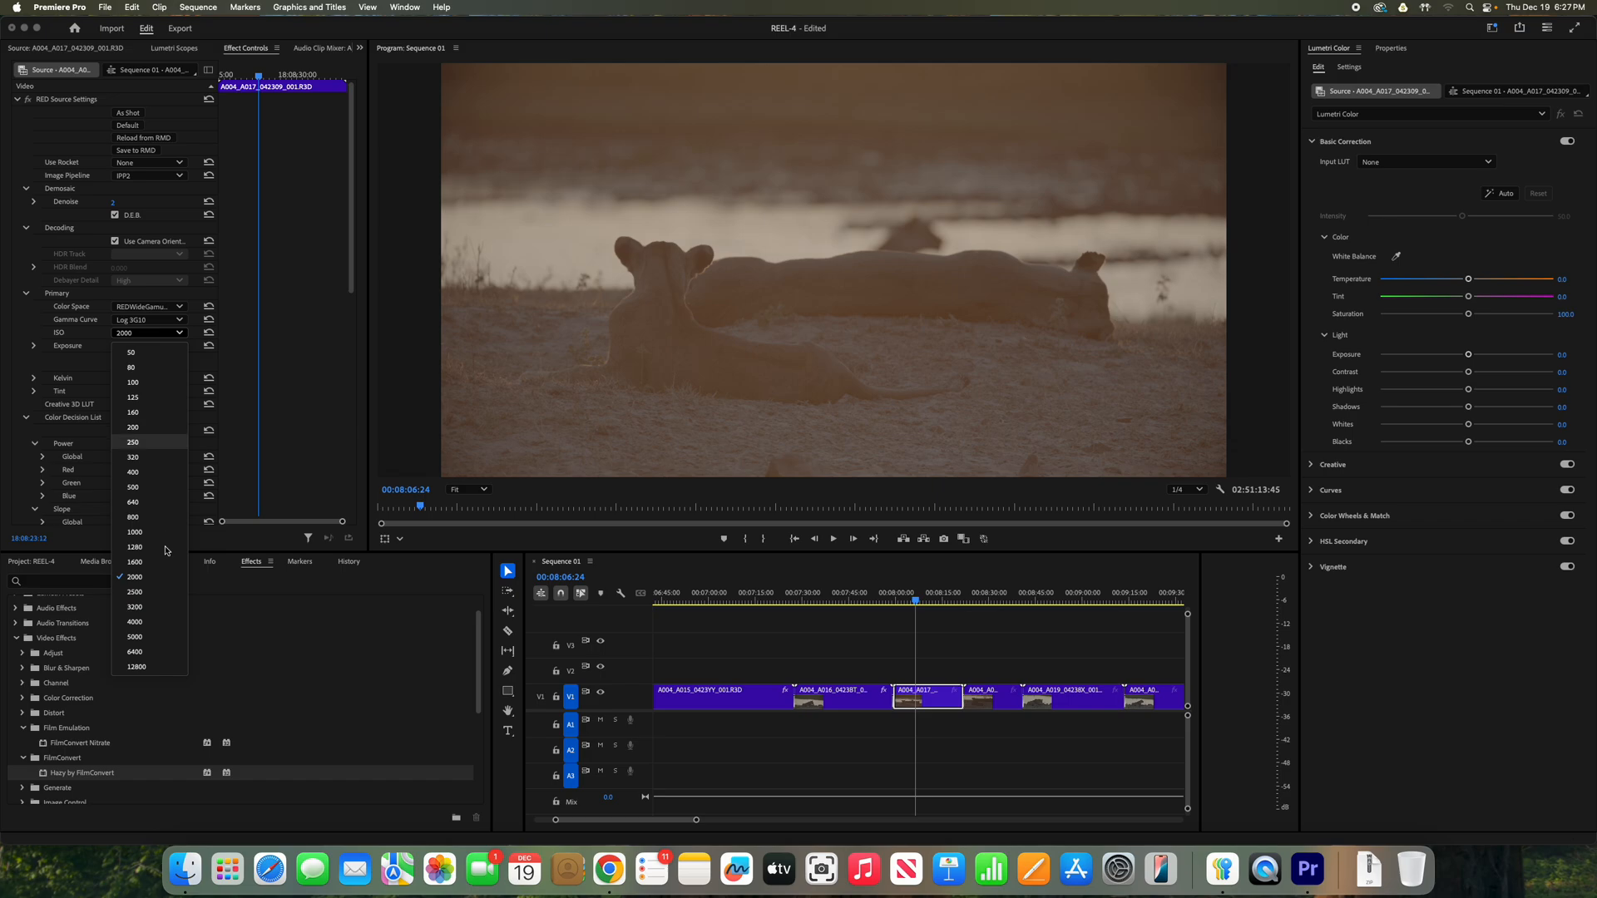
pyautogui.click(135, 607)
# Paste the copied Lumetri, FilmConvert Nitrate and Hazy attributes onto the A004_A017 clip.
pyautogui.rightClick(909, 700)
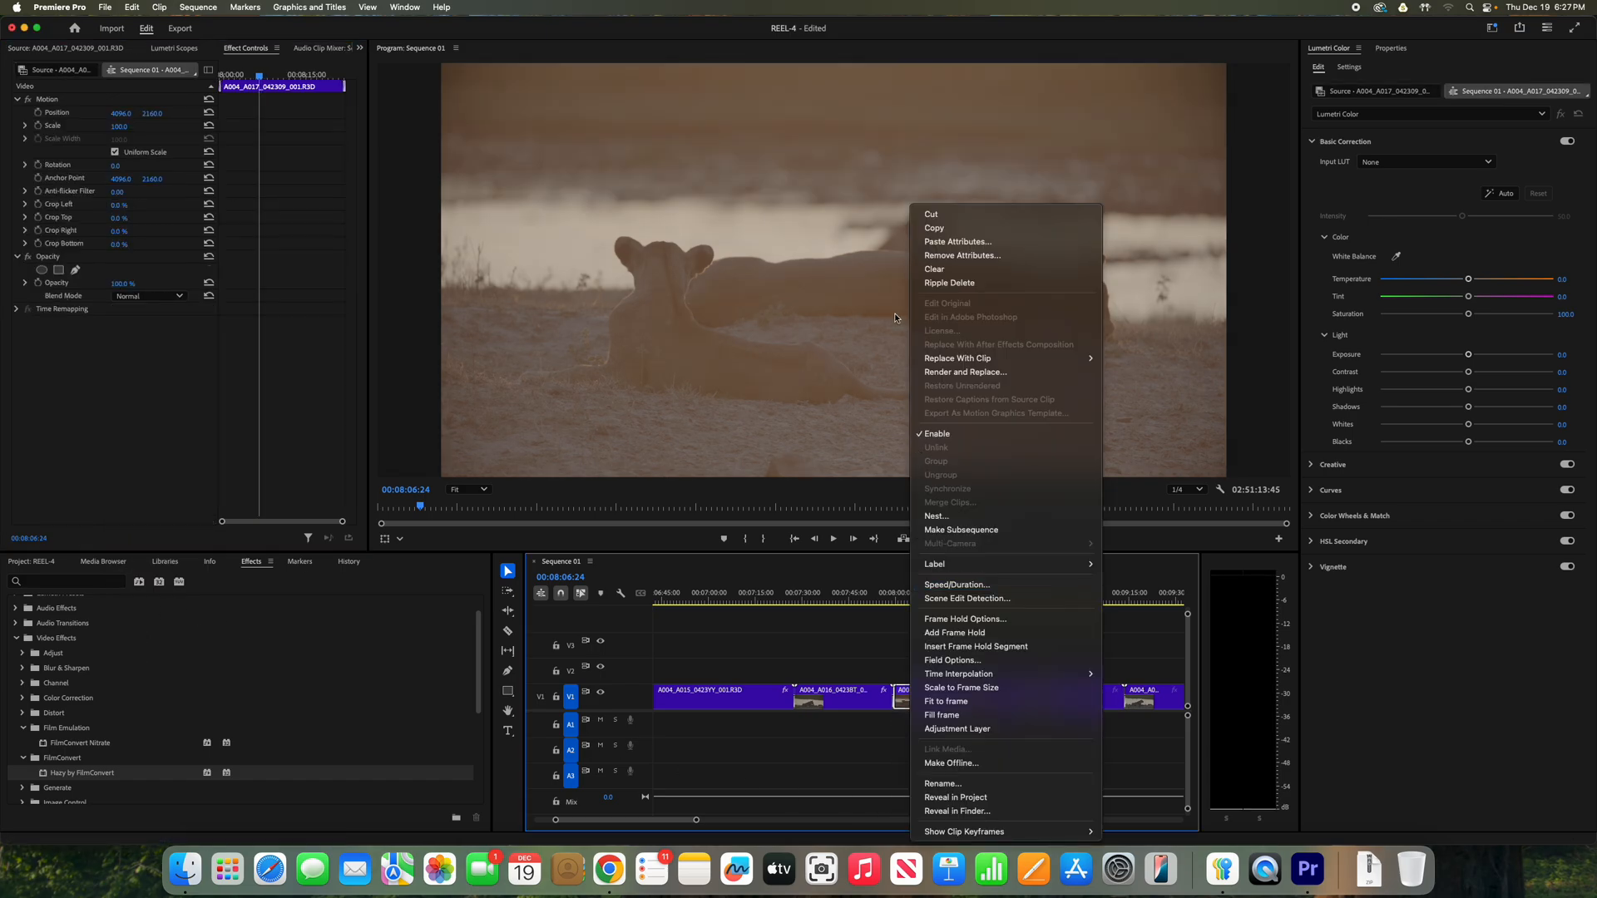
pyautogui.click(946, 240)
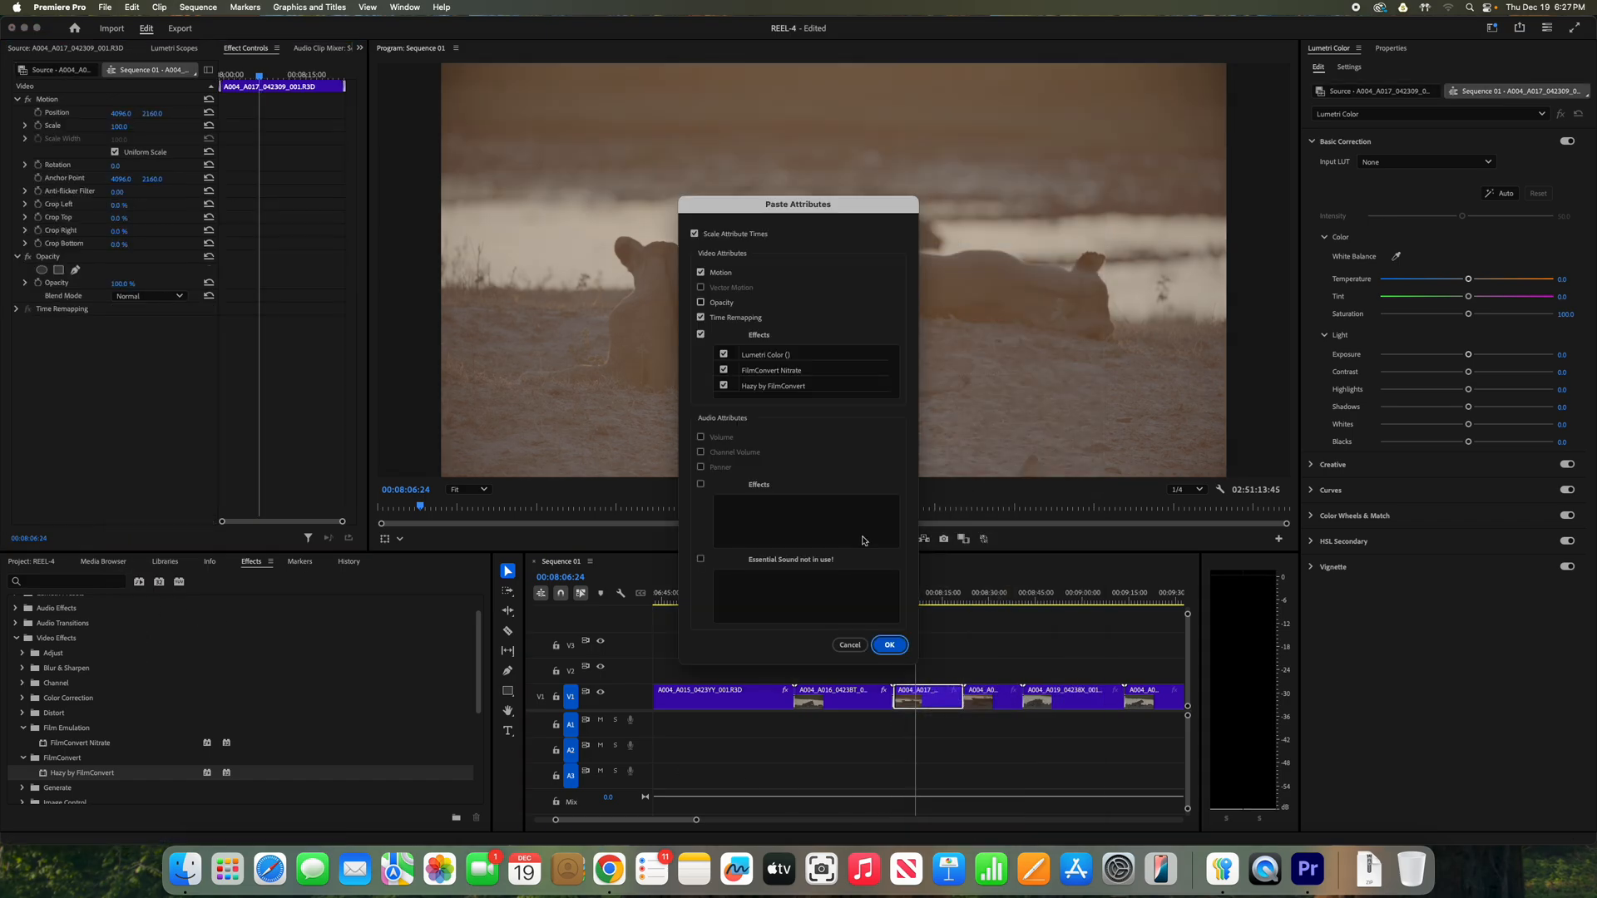
pyautogui.click(883, 648)
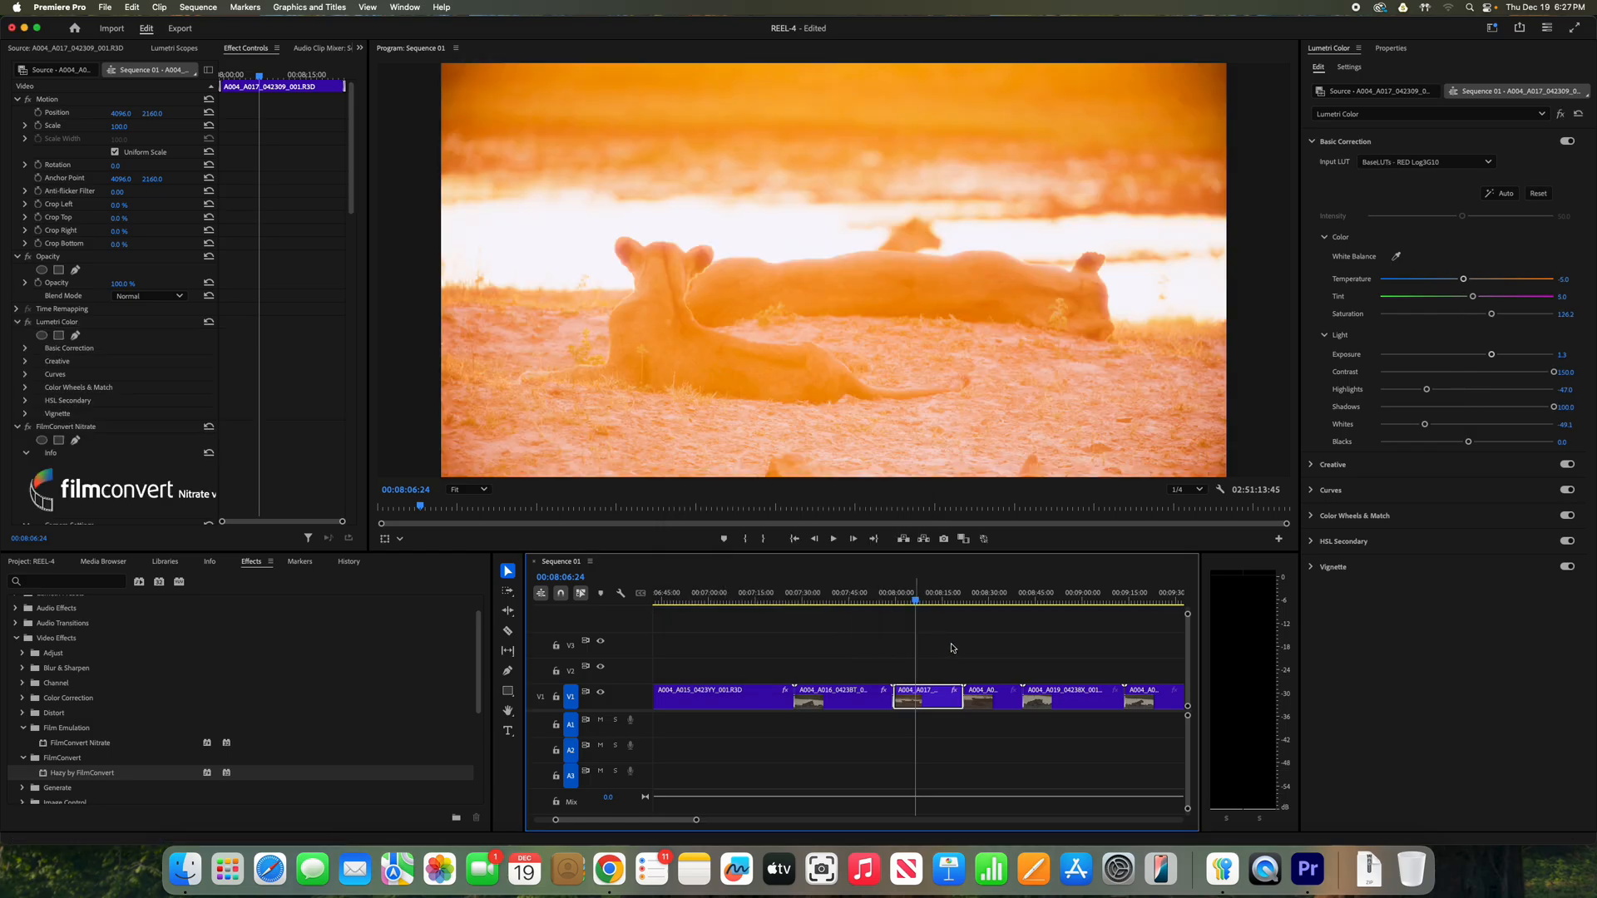
# Lower the A004_A017 clip's Lumetri exposure to about -0.7 and saturation to about 98, keeping contrast at its maximum.
pyautogui.moveTo(1491, 354); pyautogui.dragTo(1456, 356)
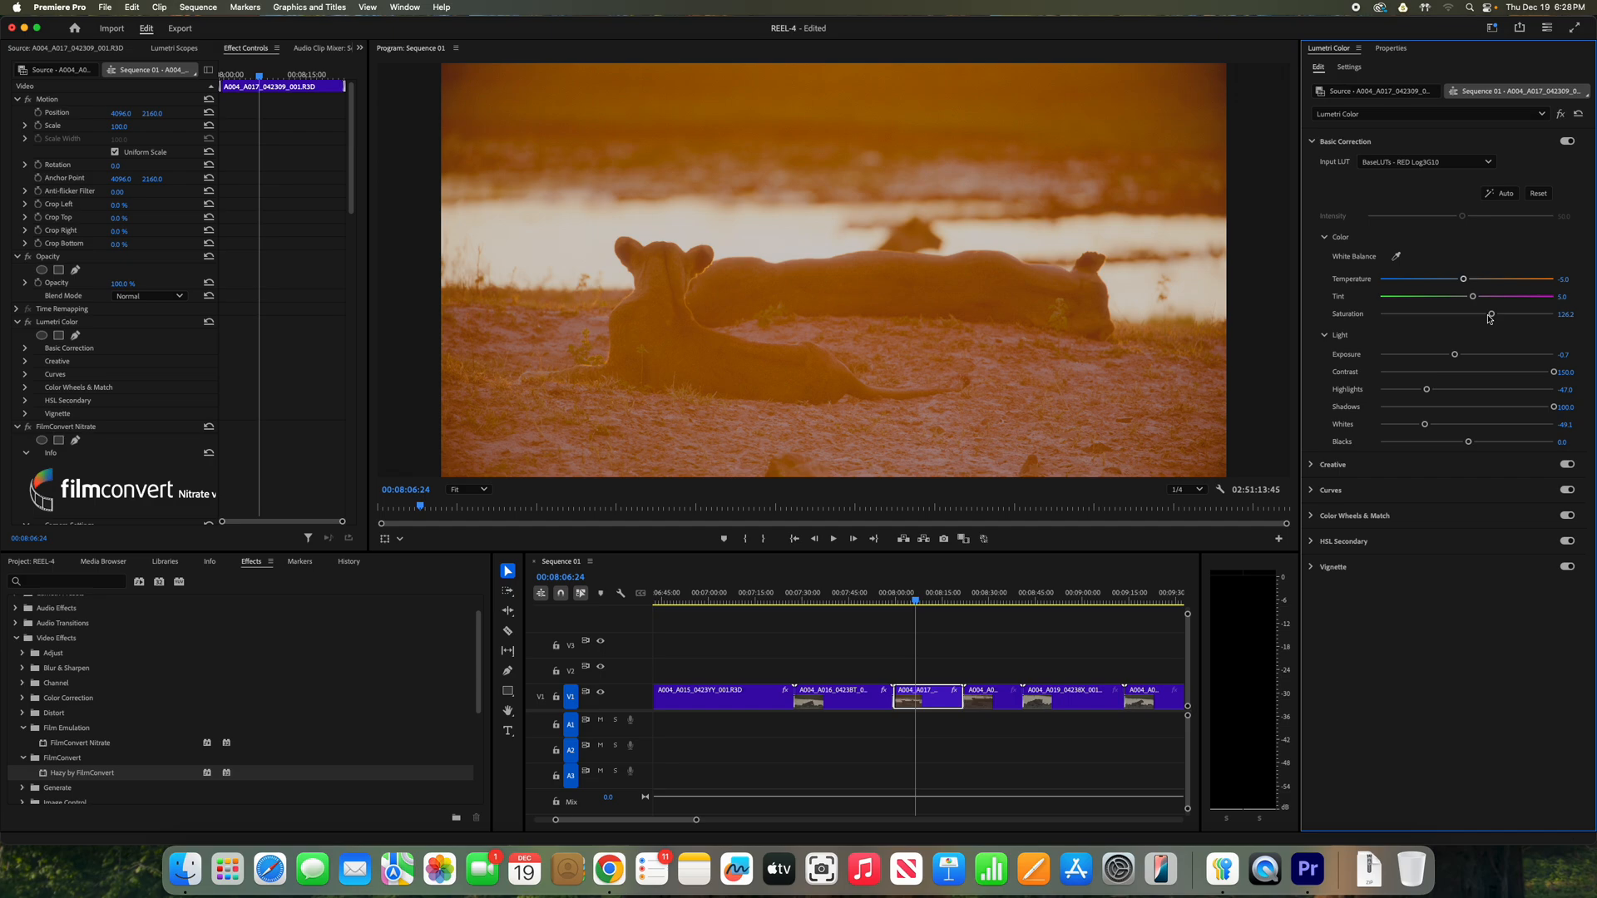
pyautogui.moveTo(1489, 317); pyautogui.dragTo(1465, 323)
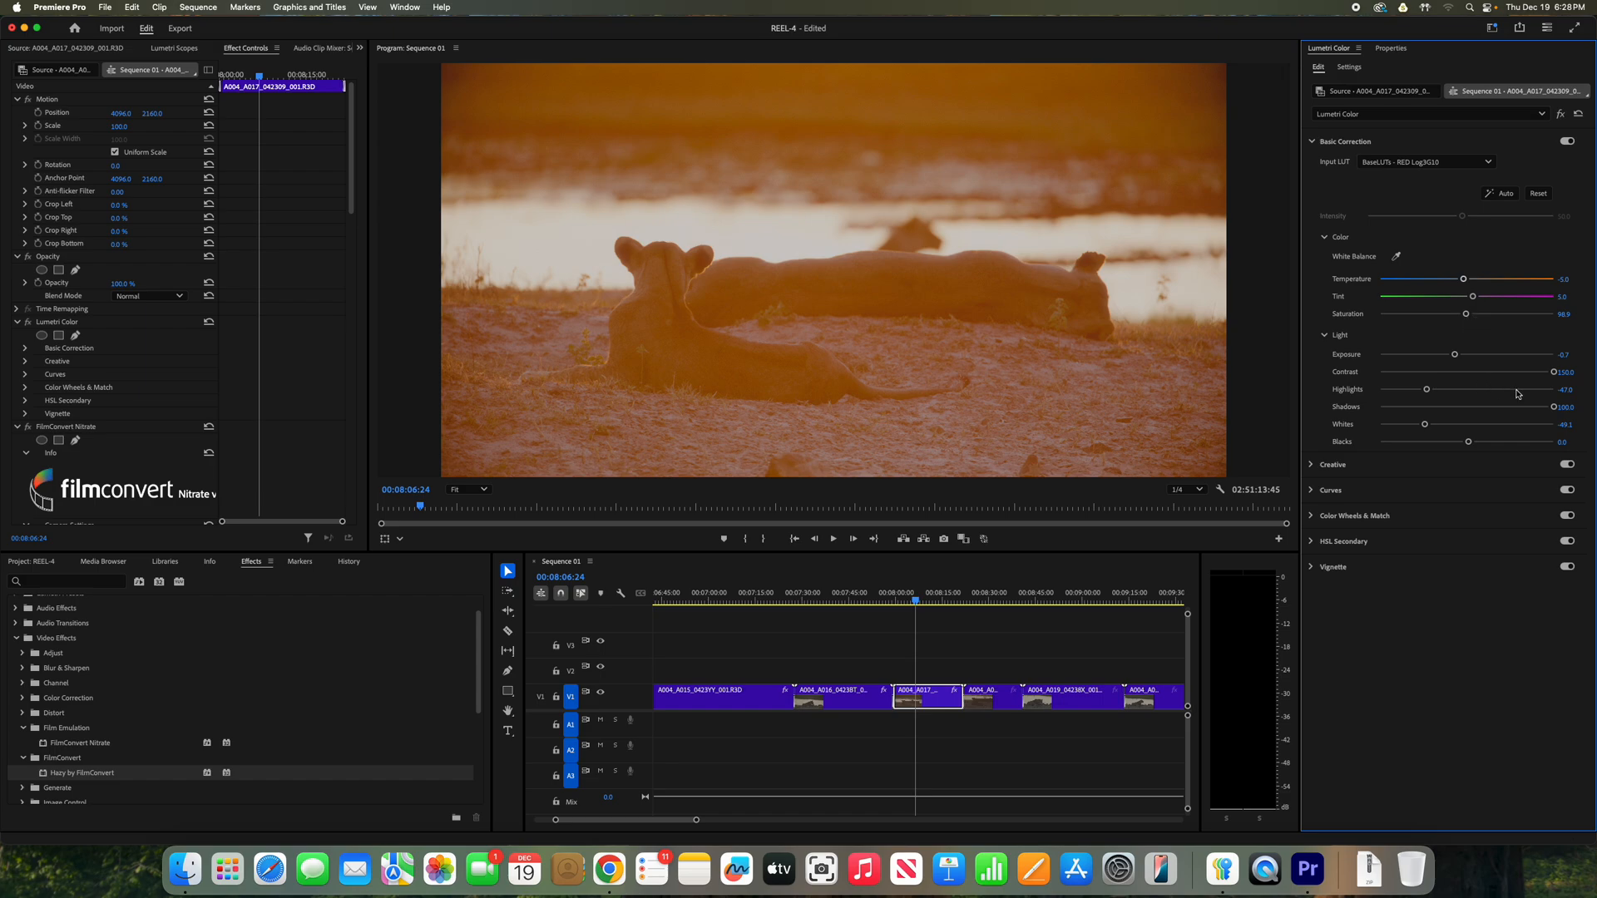
pyautogui.moveTo(1454, 356); pyautogui.dragTo(1453, 359)
pyautogui.moveTo(1466, 315); pyautogui.dragTo(1468, 317)
pyautogui.moveTo(1554, 373)
pyautogui.mouseDown()
pyautogui.moveTo(1491, 373)
pyautogui.moveTo(1560, 374)
pyautogui.mouseUp()
# Raise the exposure in the A004_A017 clip's RED source settings to 0.11.
pyautogui.click(58, 69)
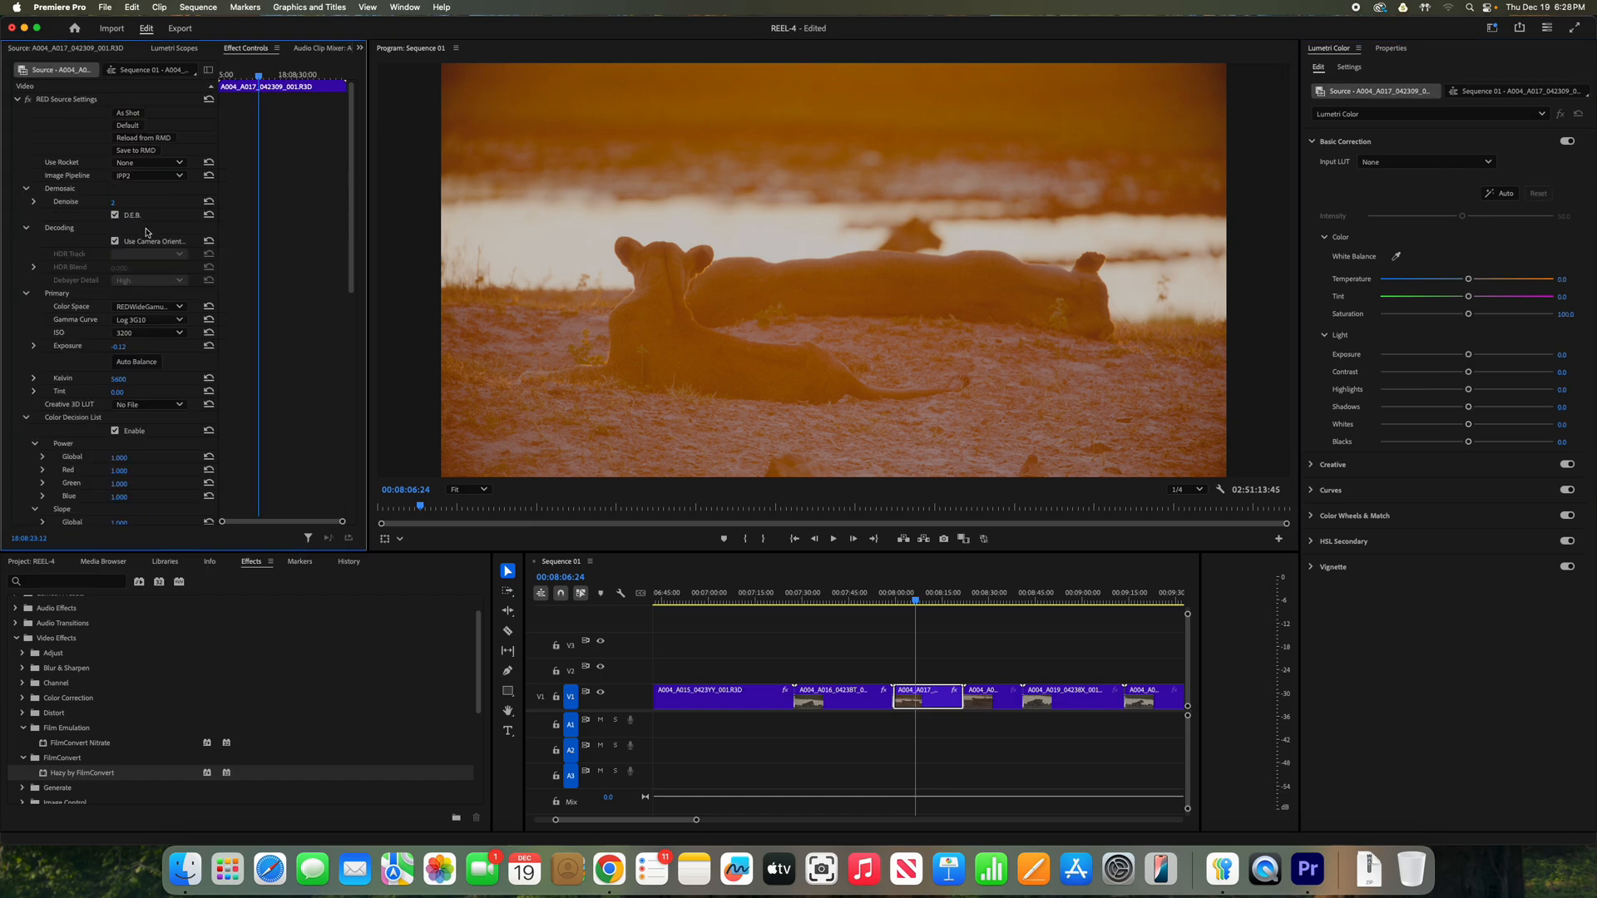
pyautogui.click(33, 347)
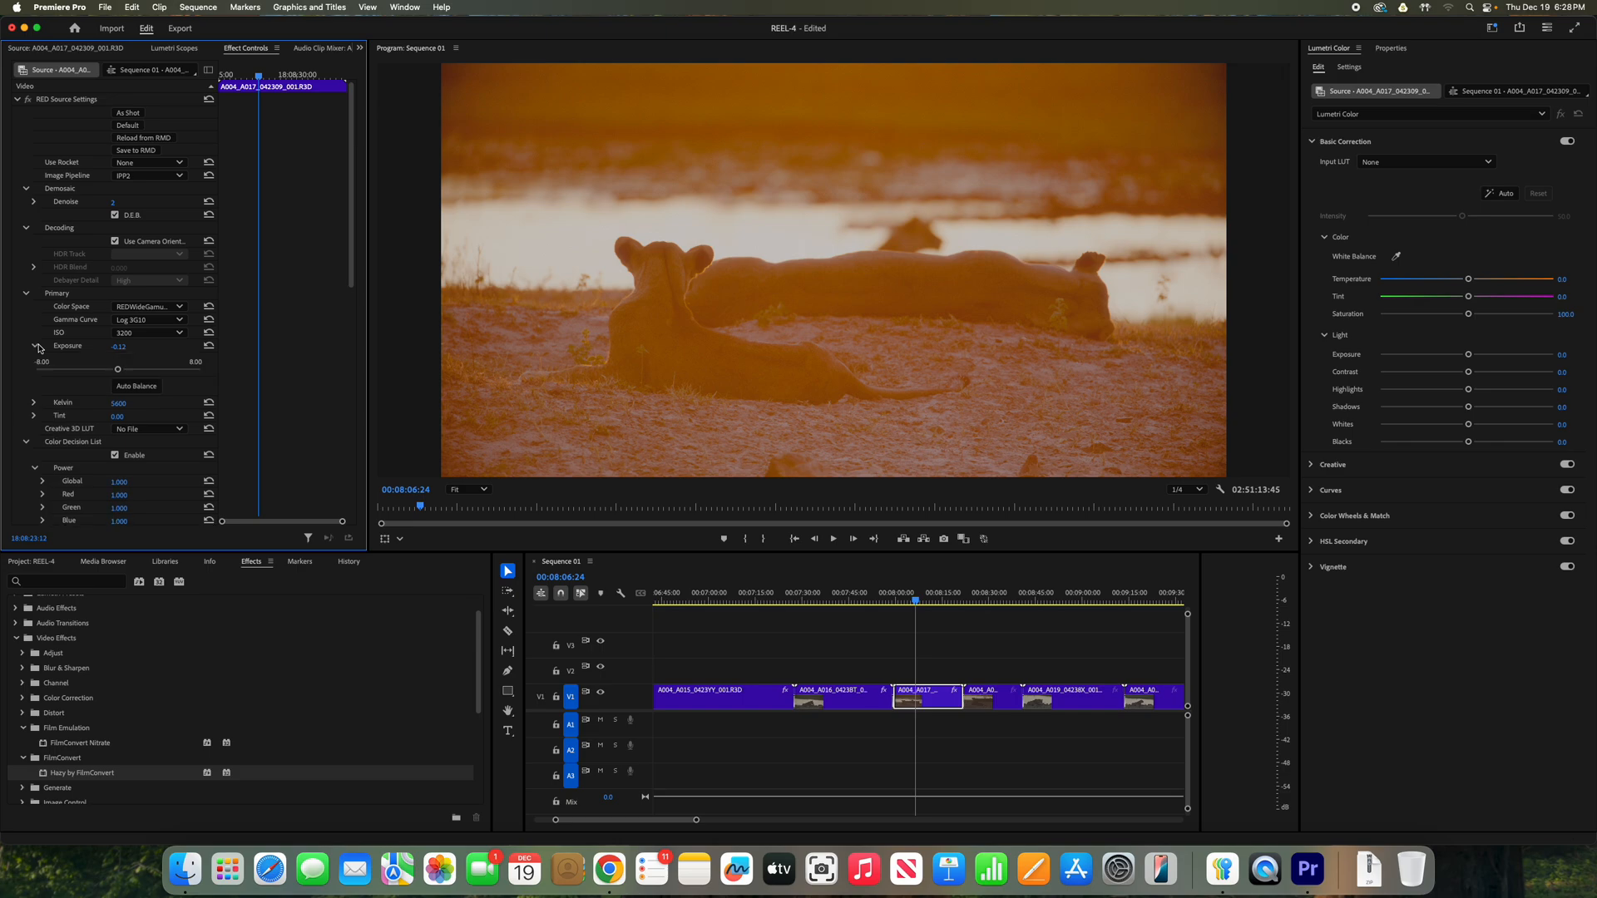
pyautogui.moveTo(119, 371); pyautogui.dragTo(121, 372)
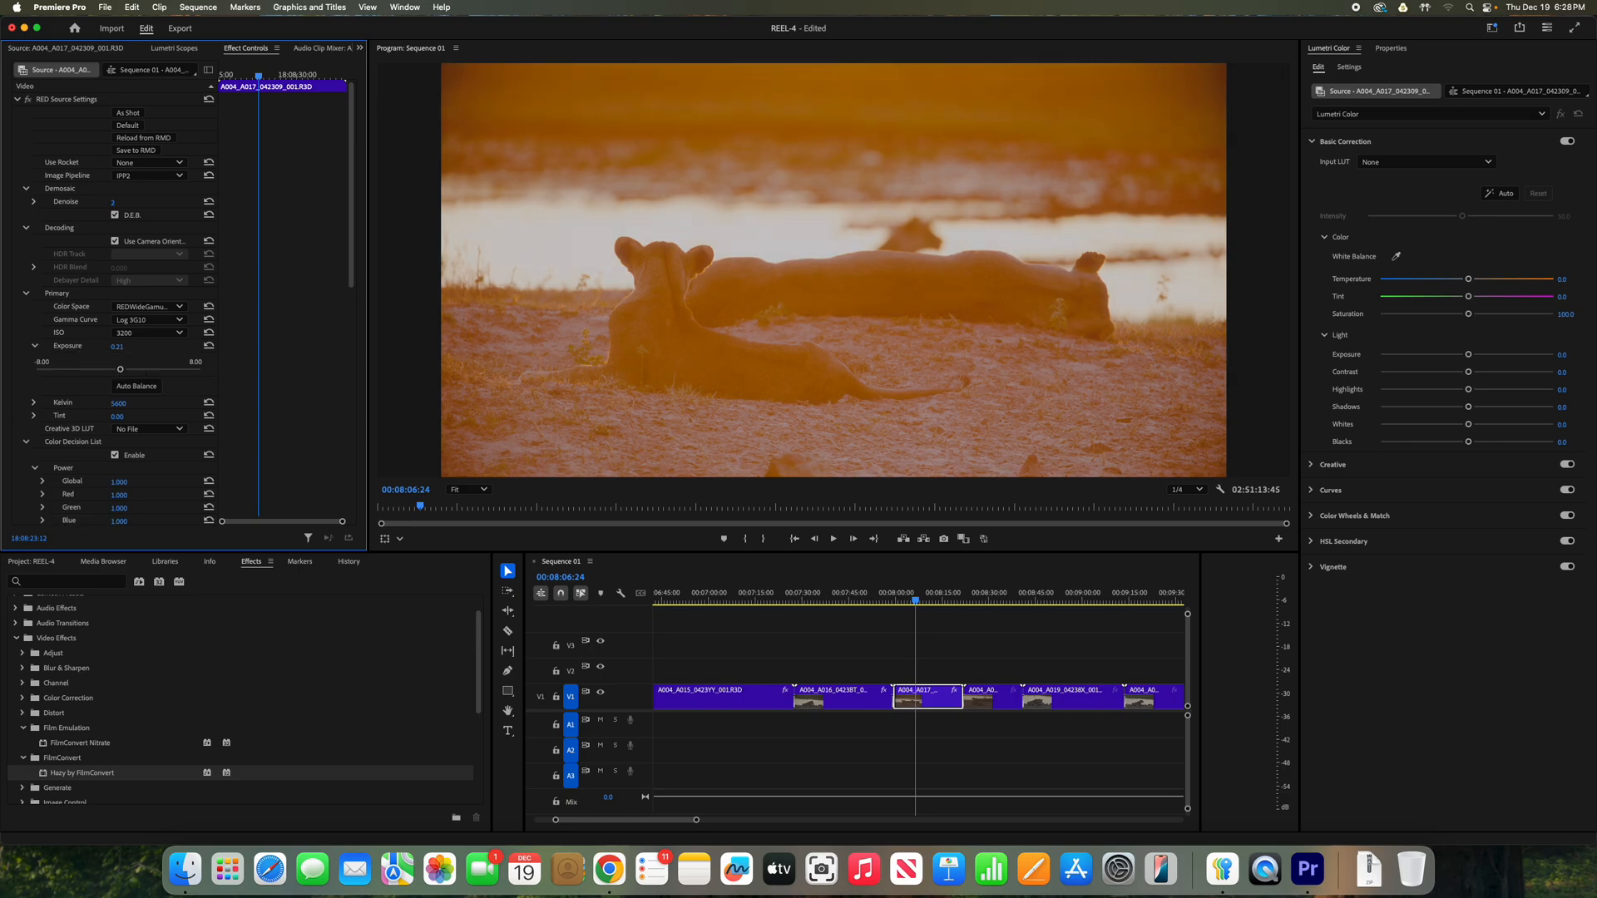
# Try to lower the red Power value in the A004_A017 clip's Color Decision List, and send the crash report.
pyautogui.moveTo(353, 275); pyautogui.dragTo(351, 349)
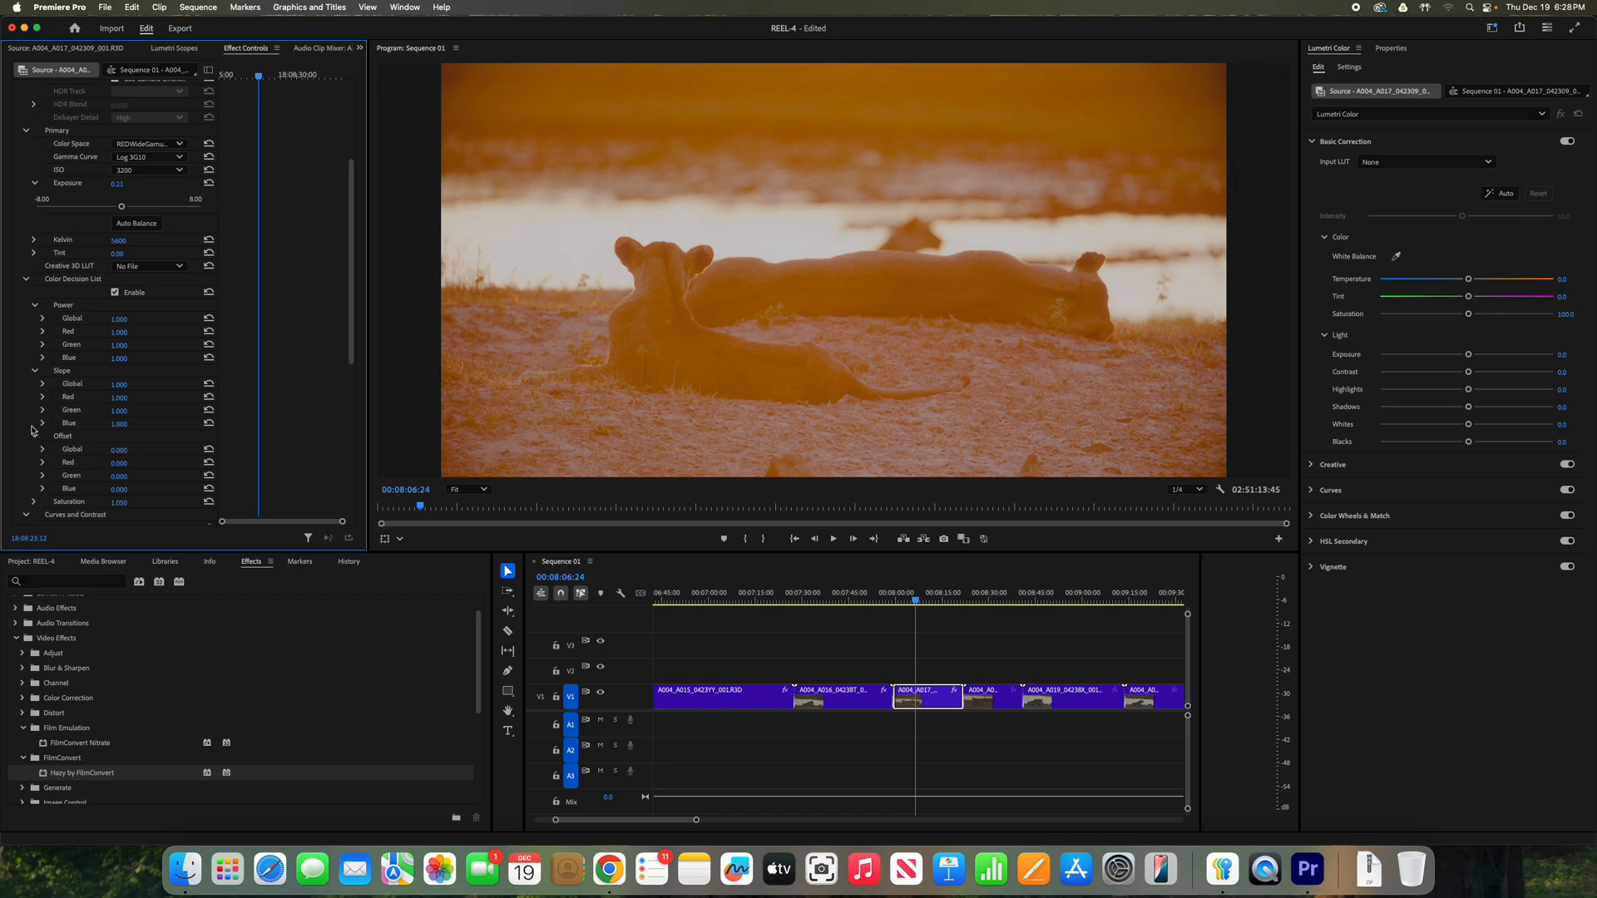
pyautogui.click(44, 333)
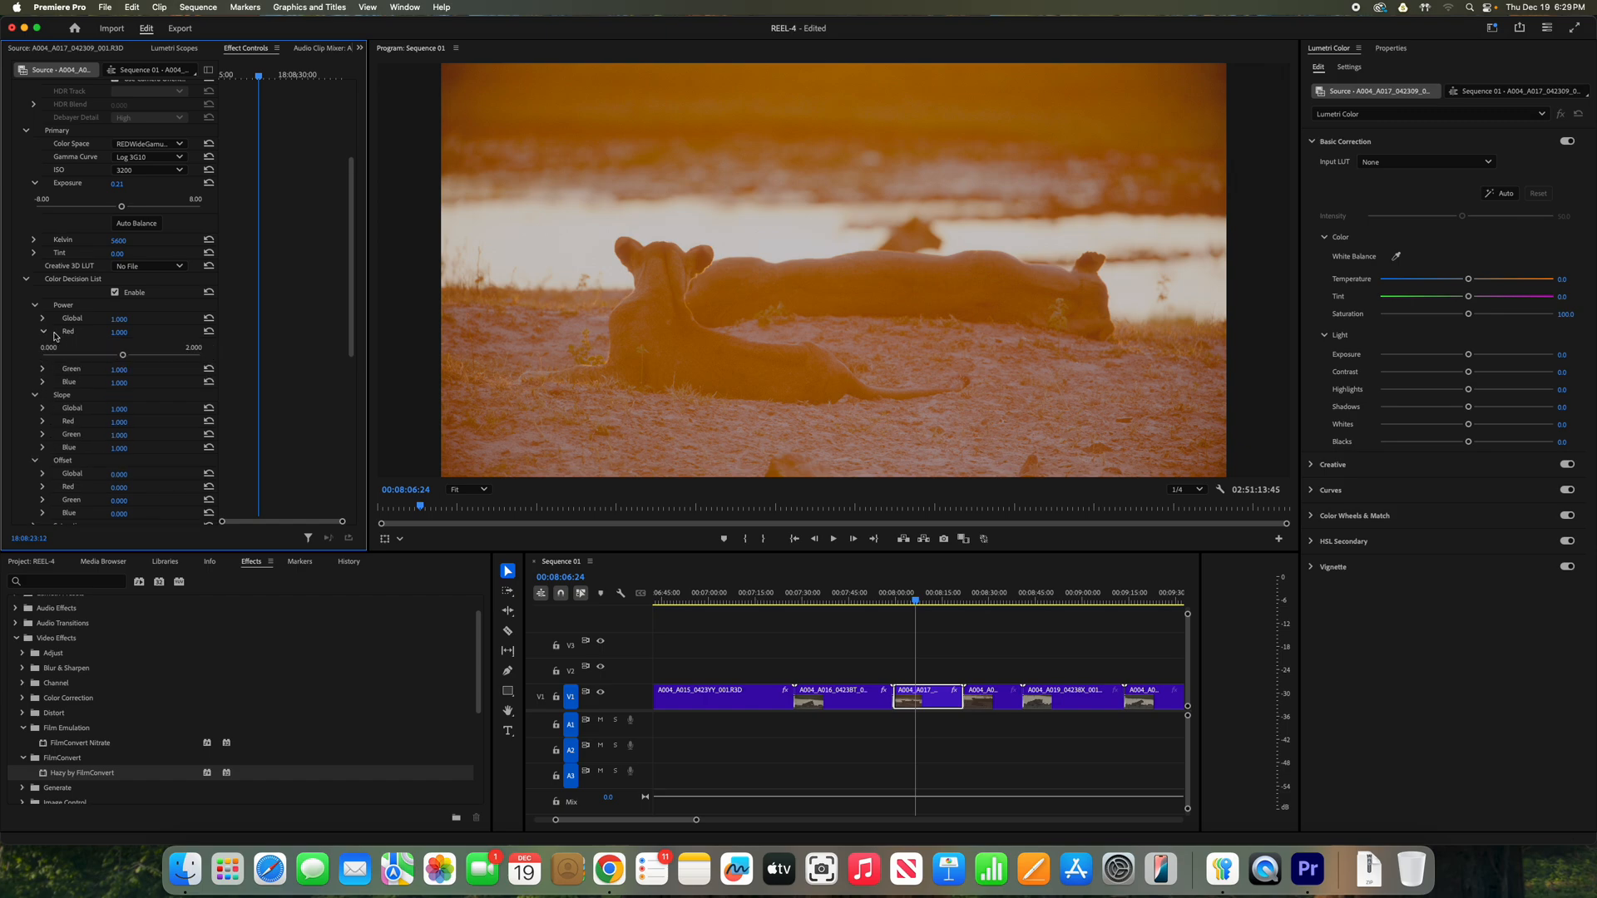
pyautogui.moveTo(122, 355); pyautogui.dragTo(95, 357)
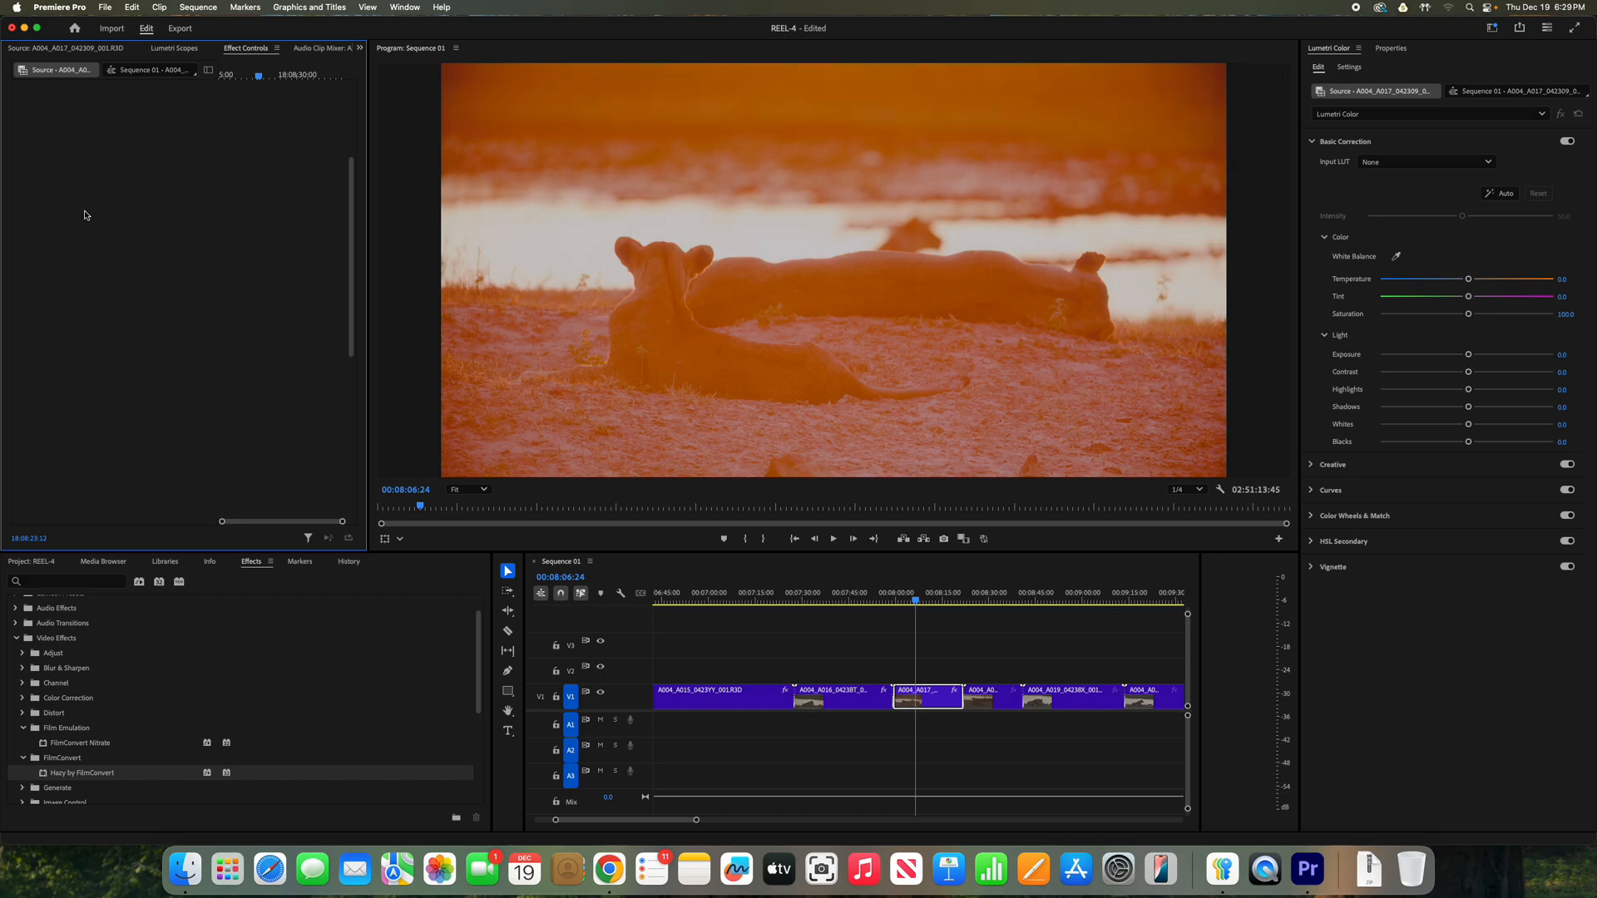
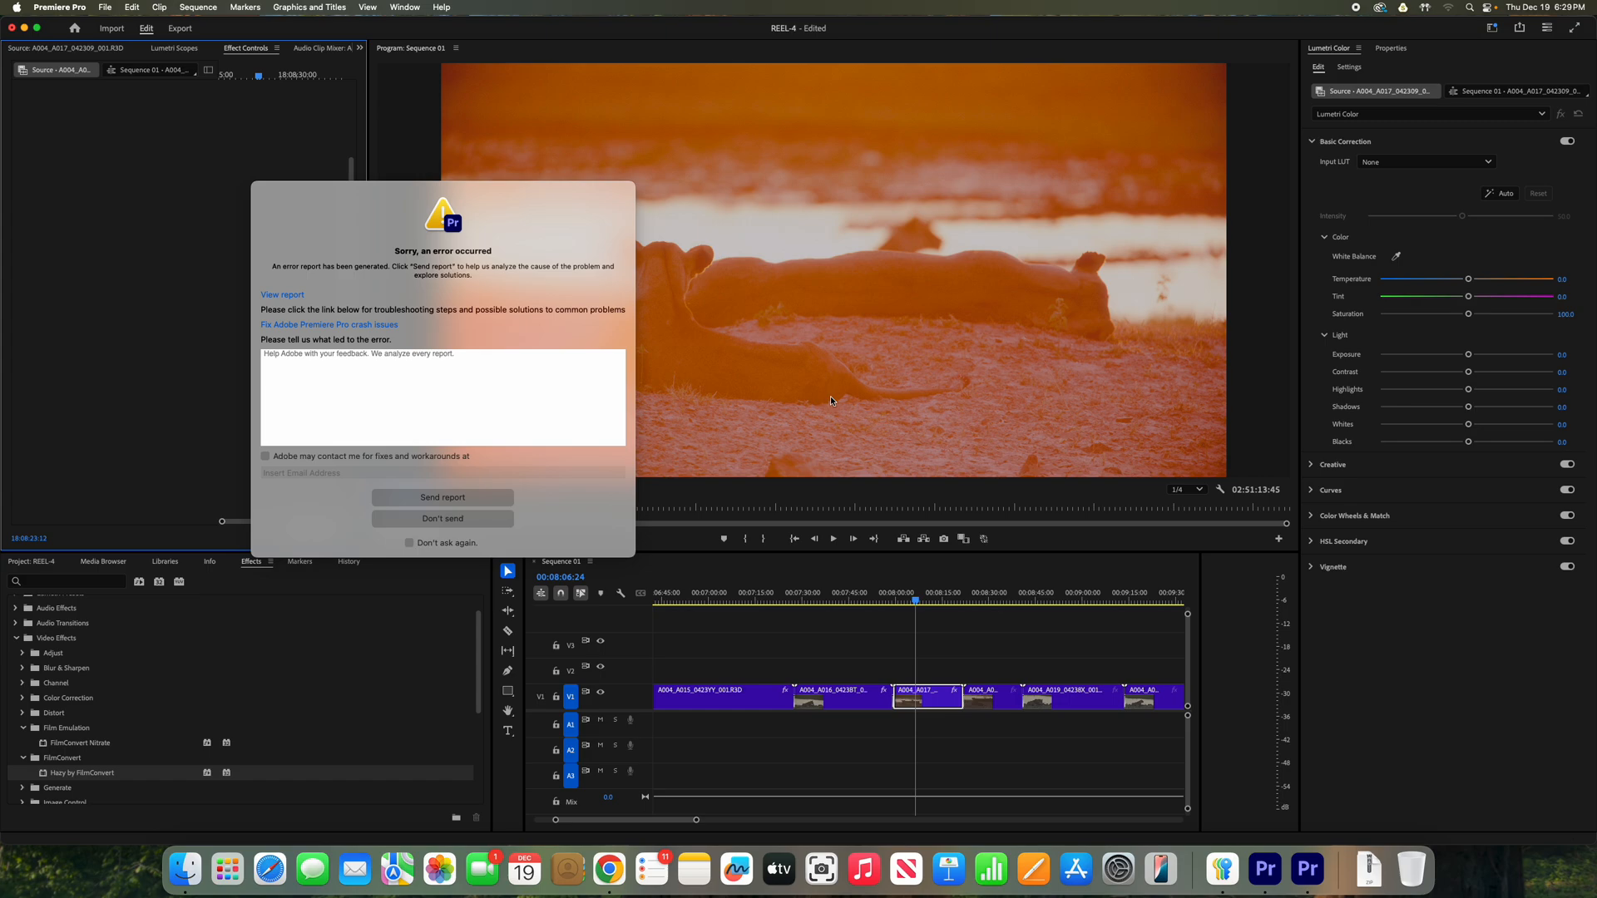
pyautogui.click(427, 499)
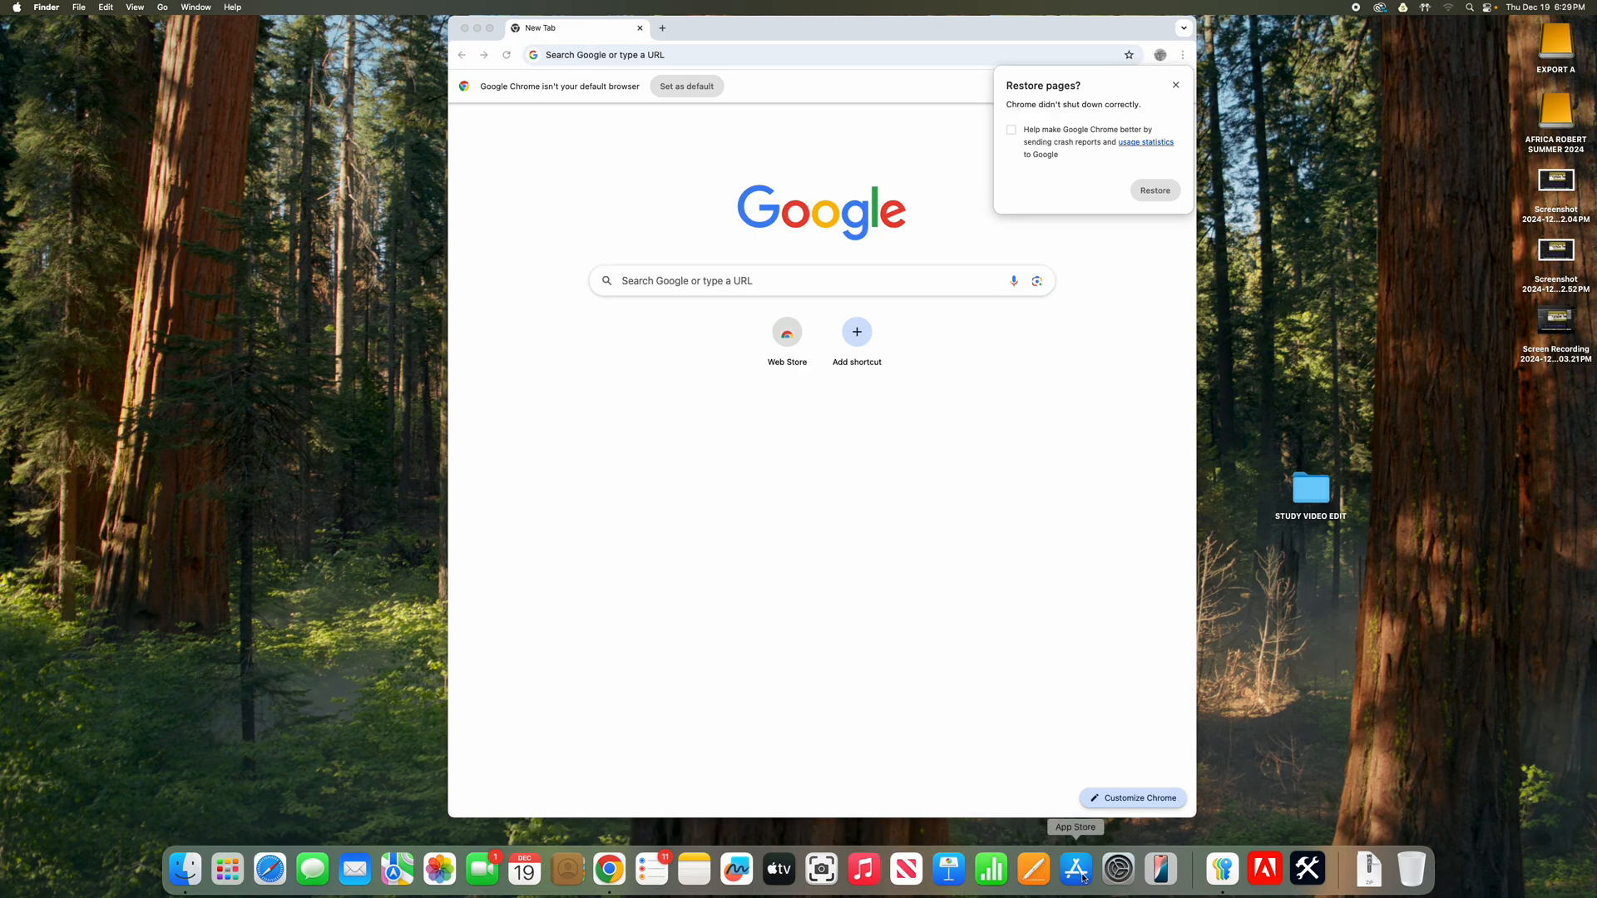
# Relaunch Premiere Pro, reopen the recovered REEL-4 project and dismiss the recovery notice.
pyautogui.click(228, 869)
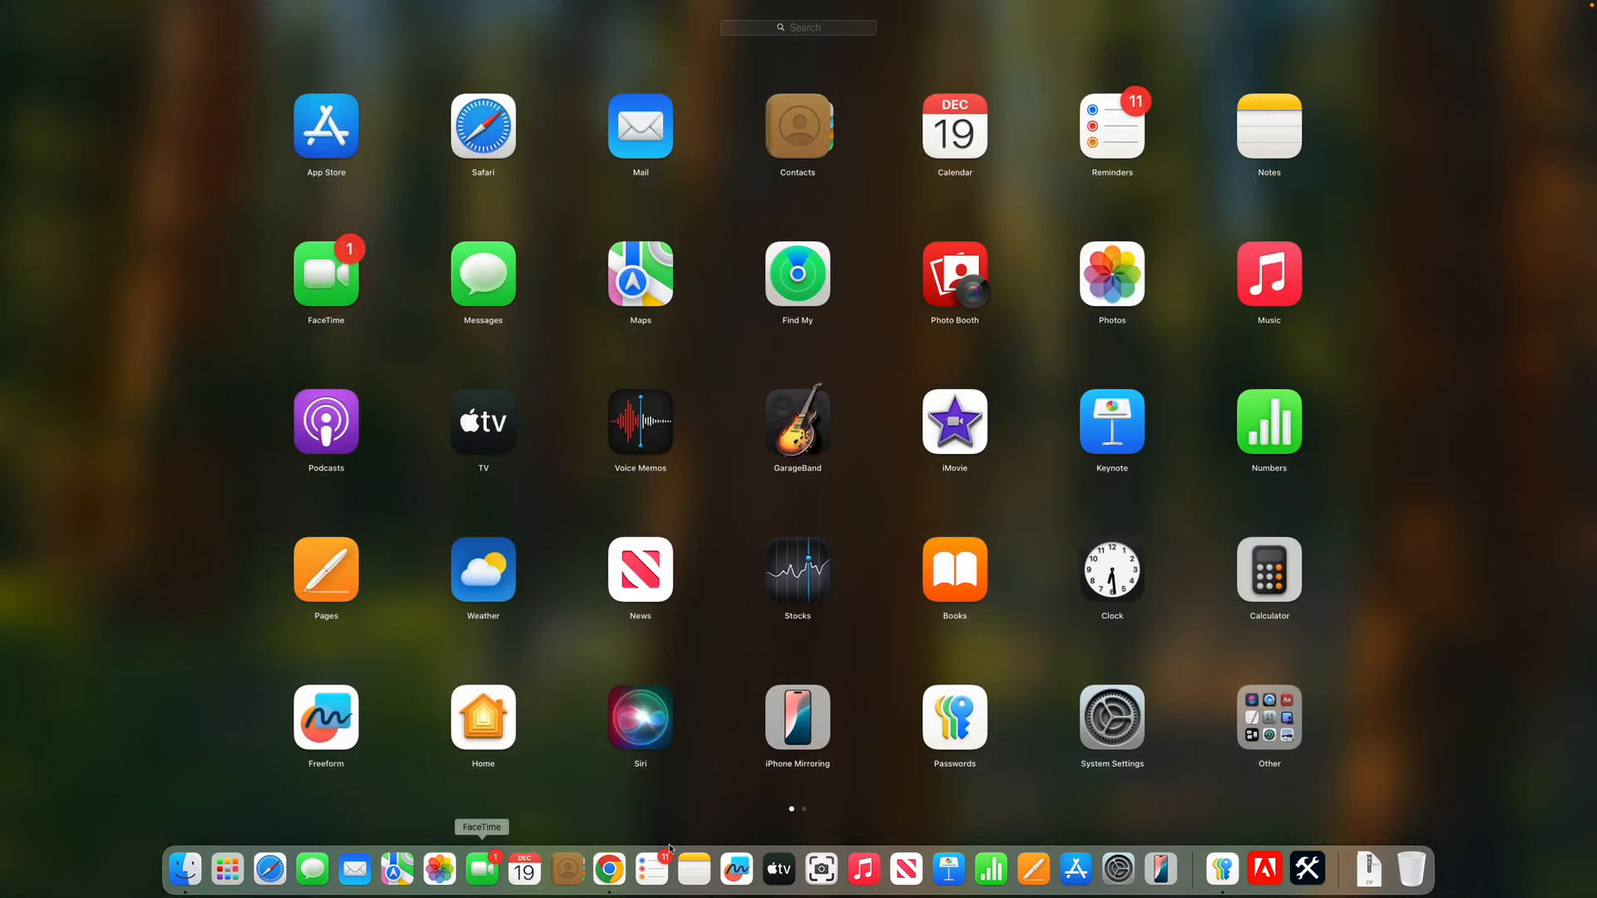
pyautogui.moveTo(1324, 708); pyautogui.dragTo(773, 581)
pyautogui.click(766, 152)
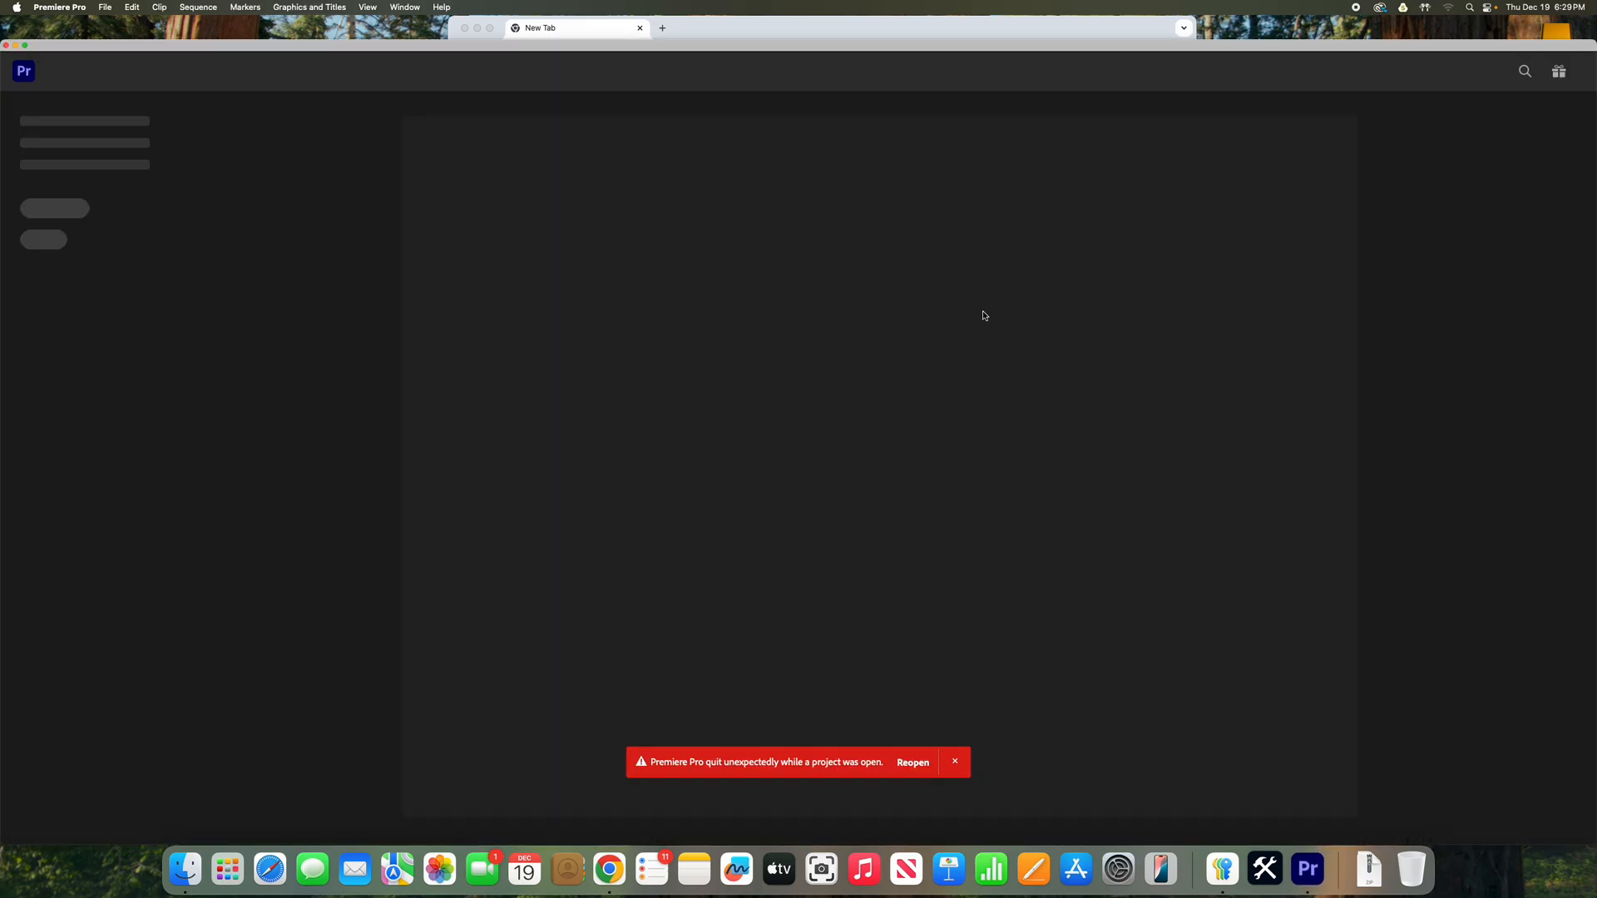
pyautogui.click(922, 765)
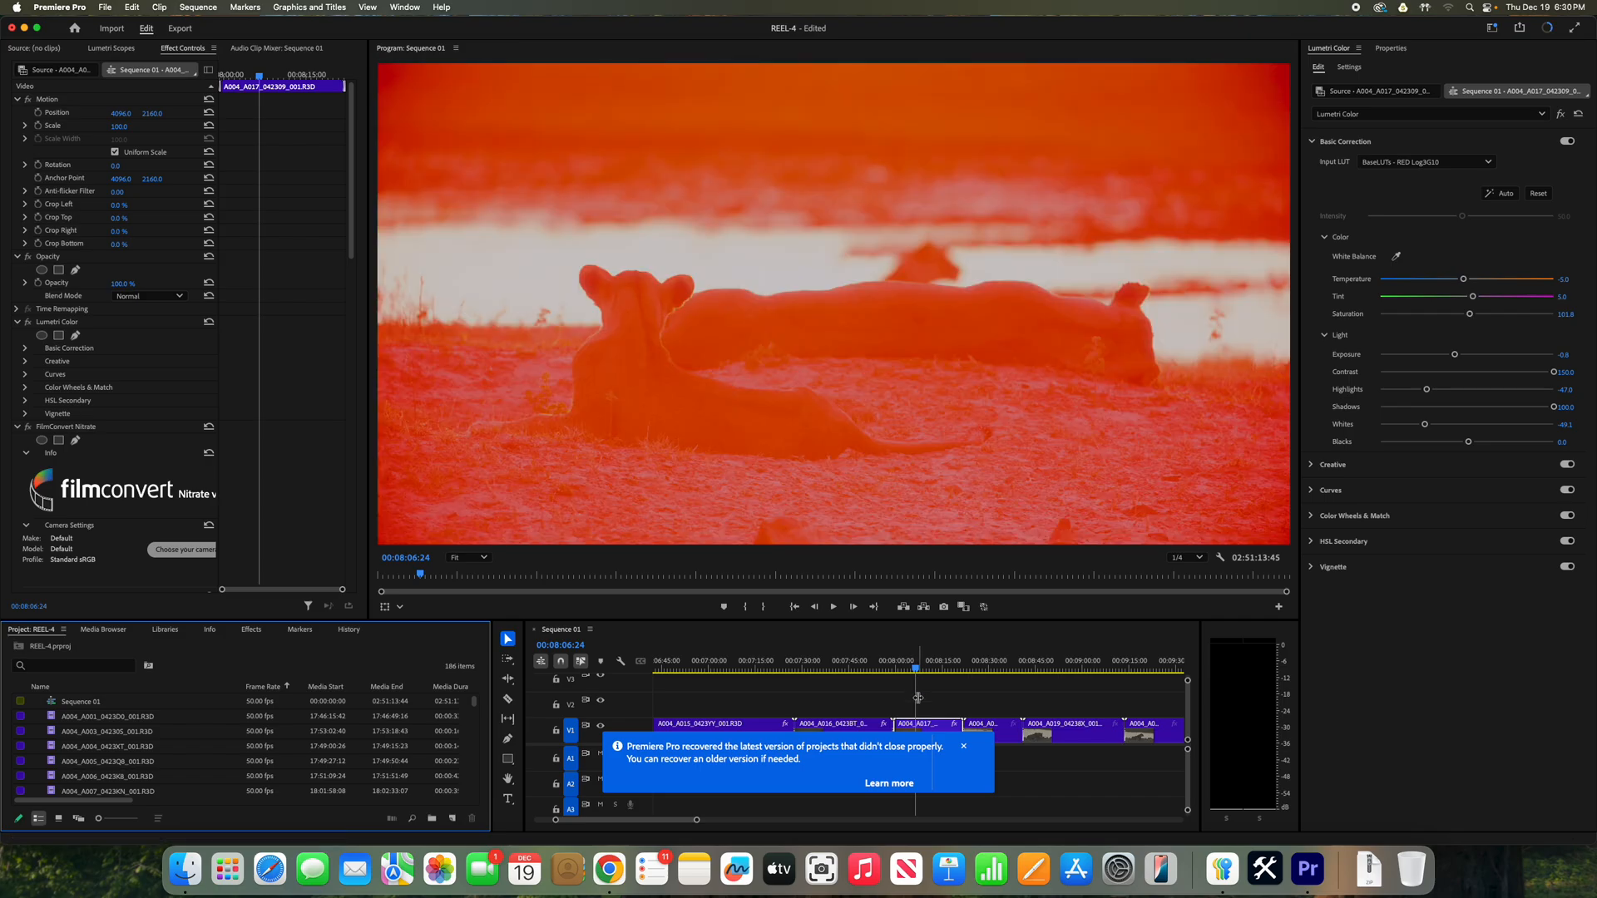
pyautogui.click(927, 727)
pyautogui.click(965, 745)
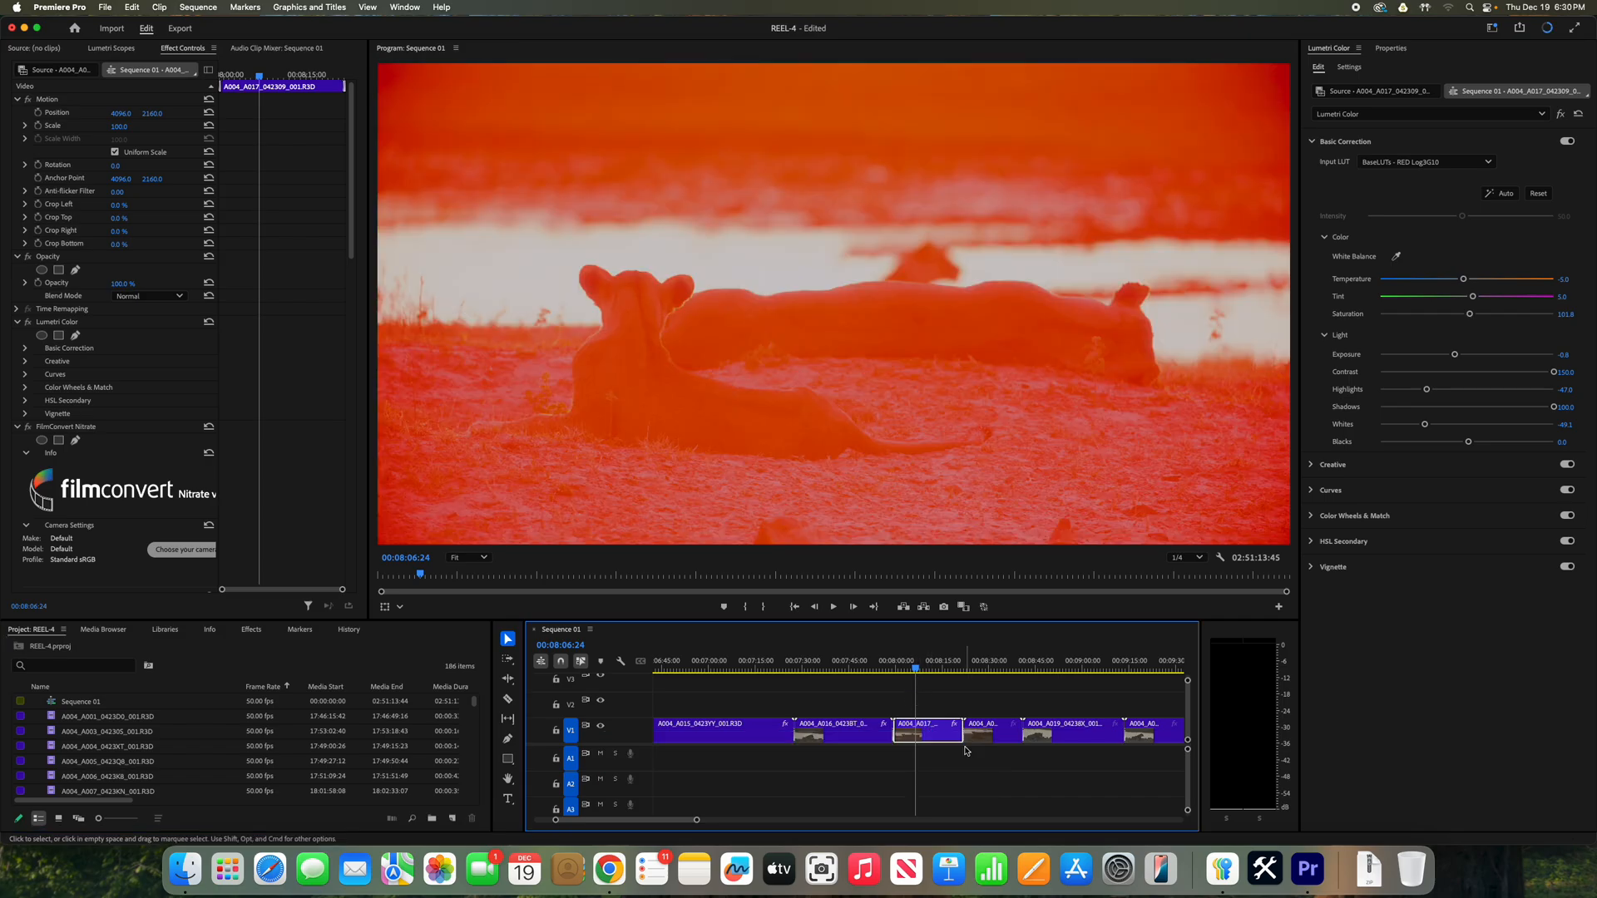
# Compare the A004_A017 clip with its RED Color Decision List on and off, leaving the list disabled.
pyautogui.click(48, 73)
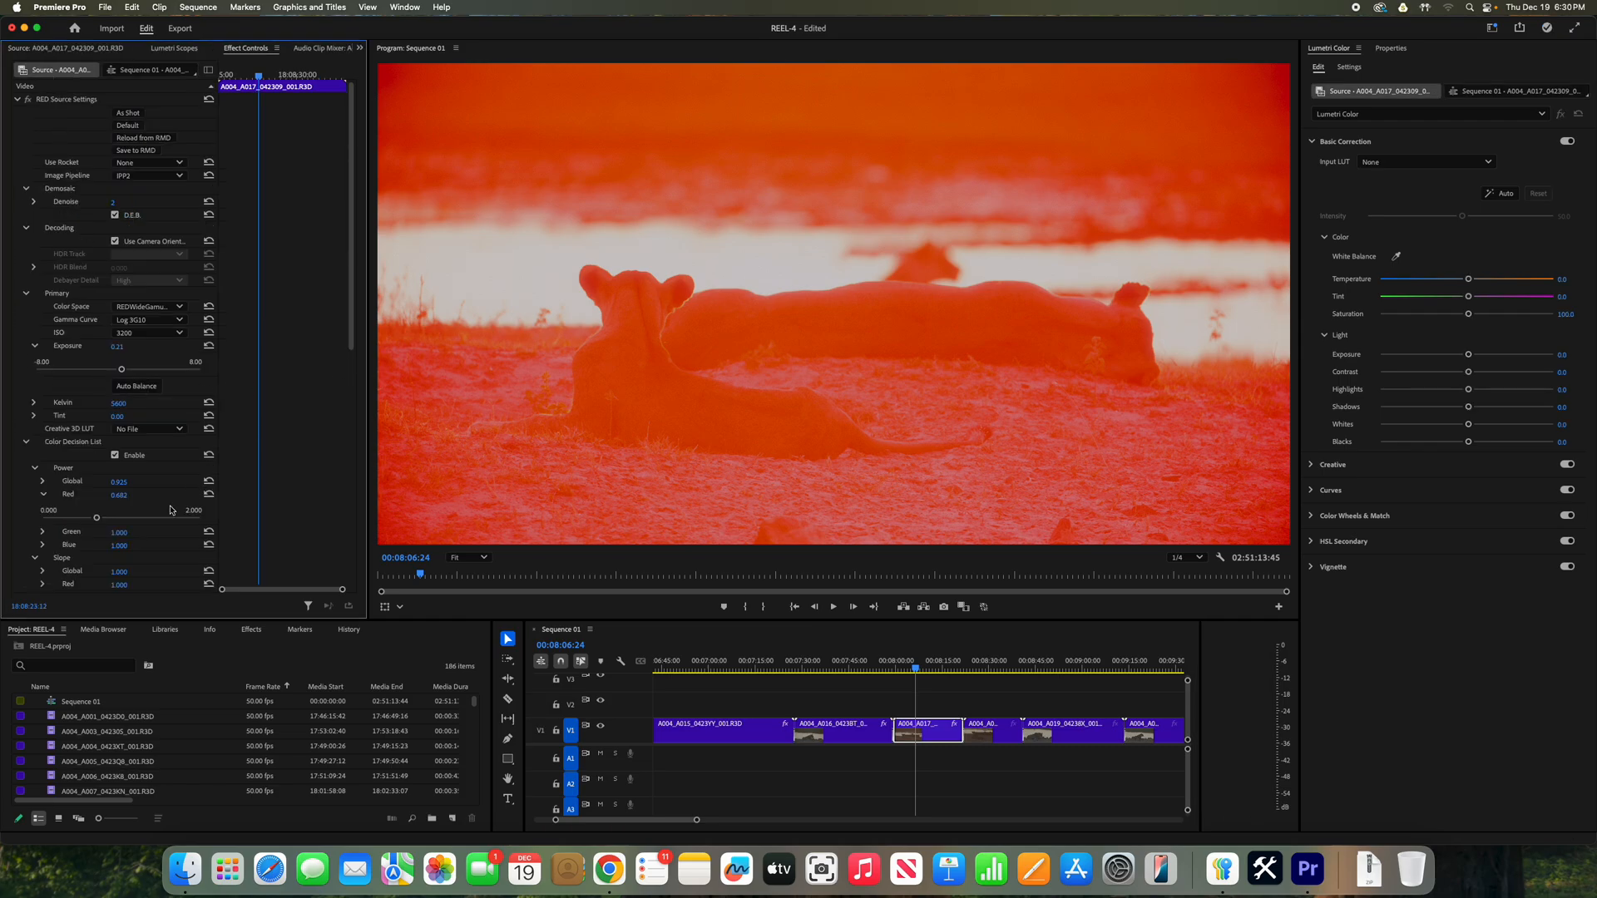
pyautogui.click(208, 494)
pyautogui.click(43, 495)
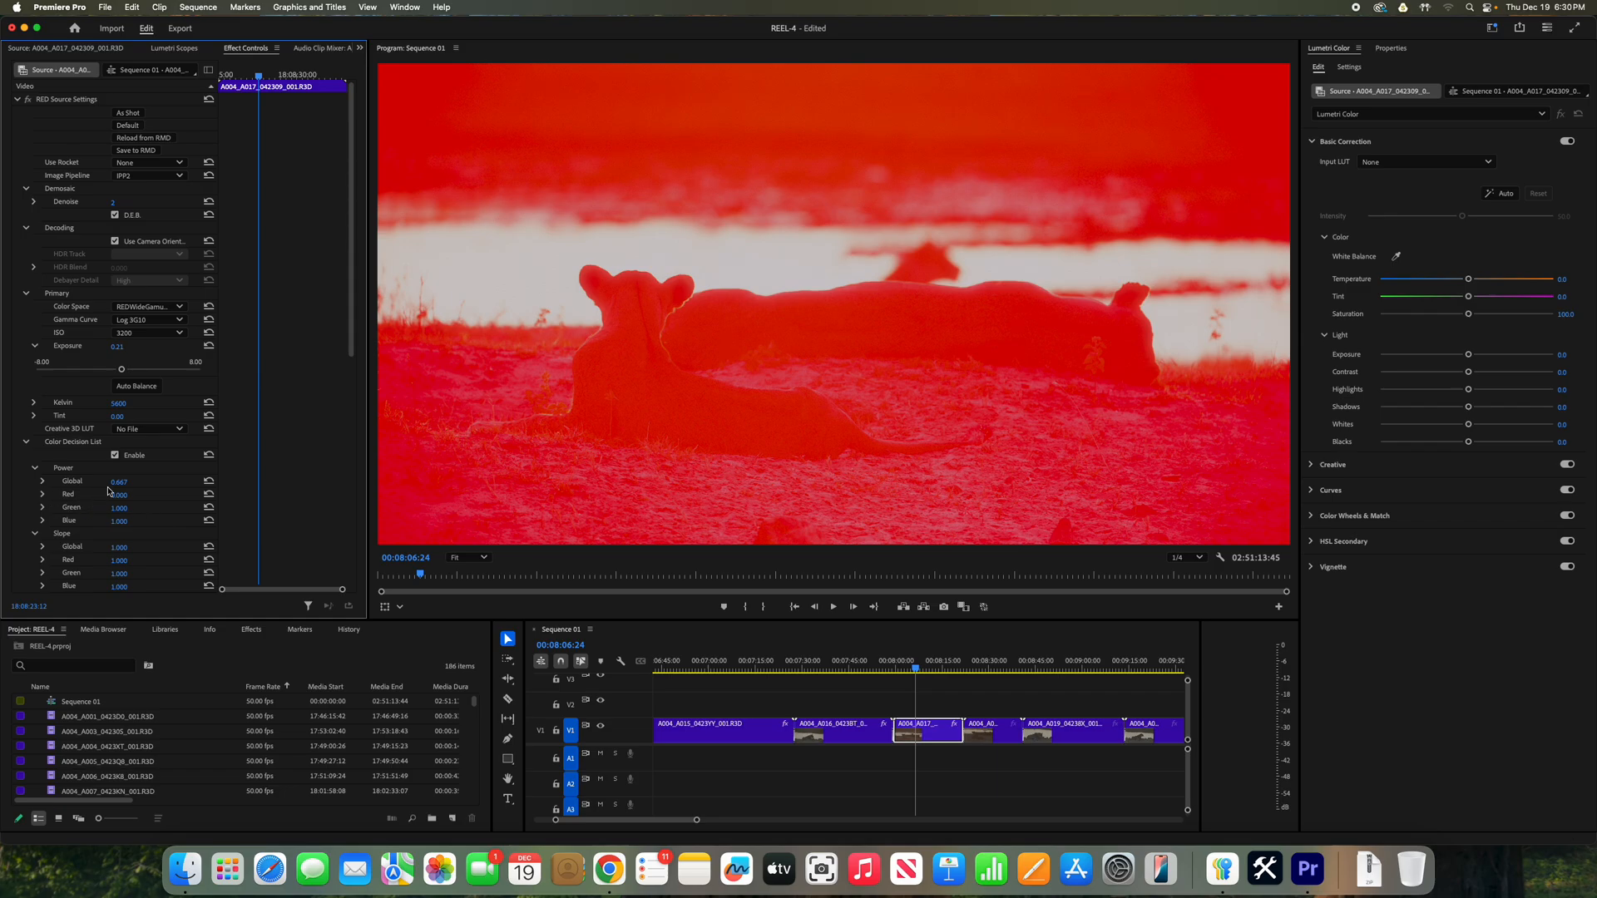
pyautogui.click(114, 455)
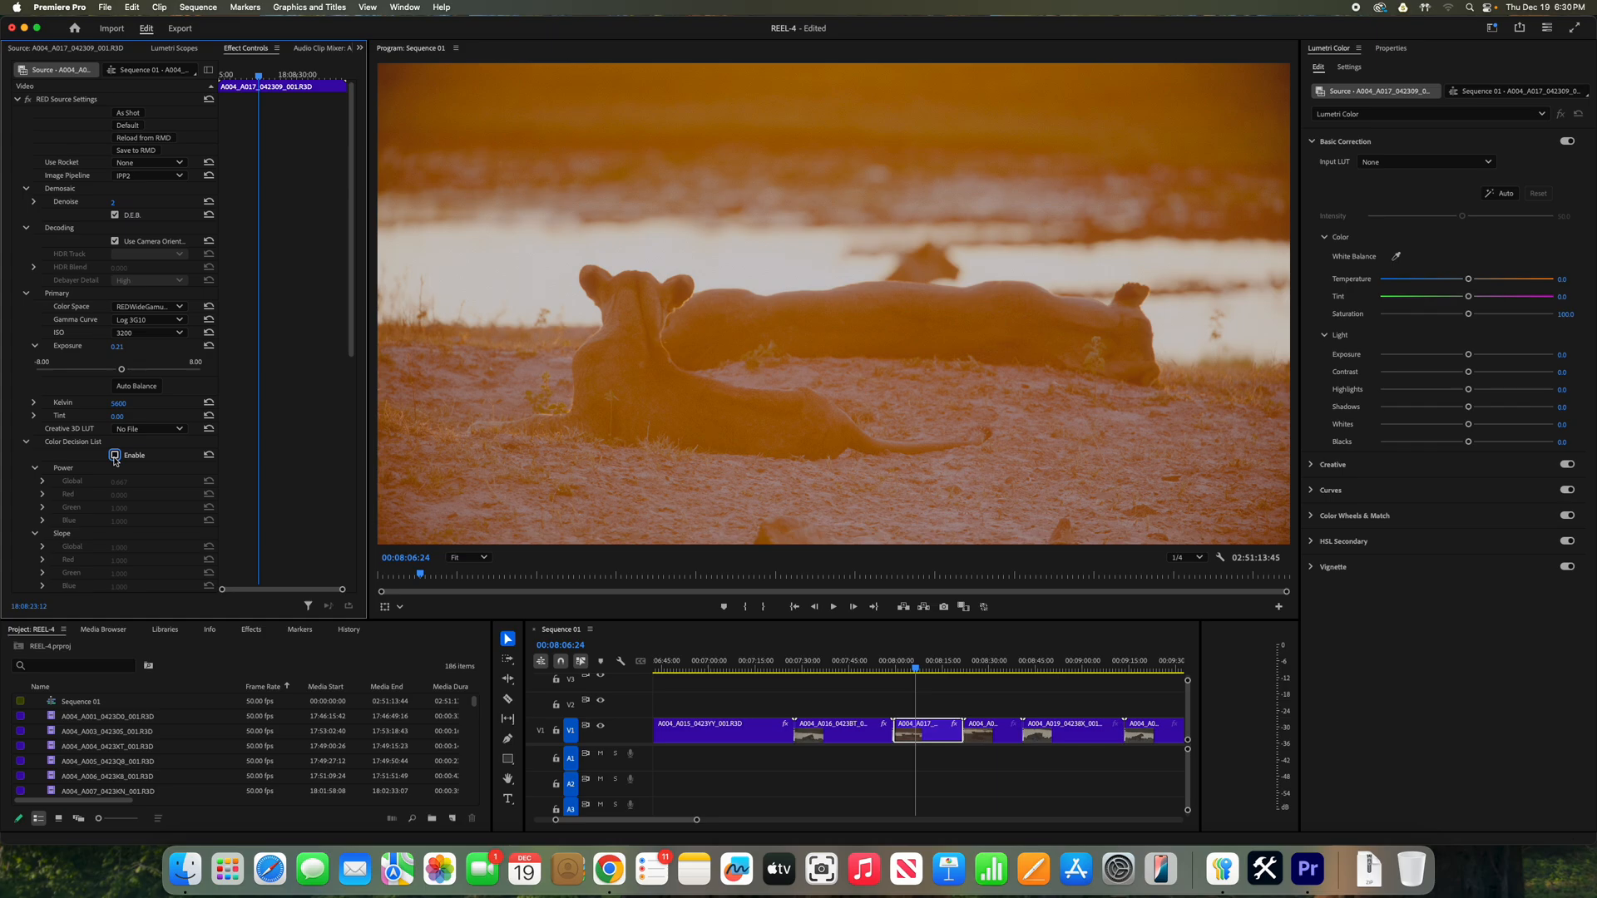
pyautogui.click(115, 455)
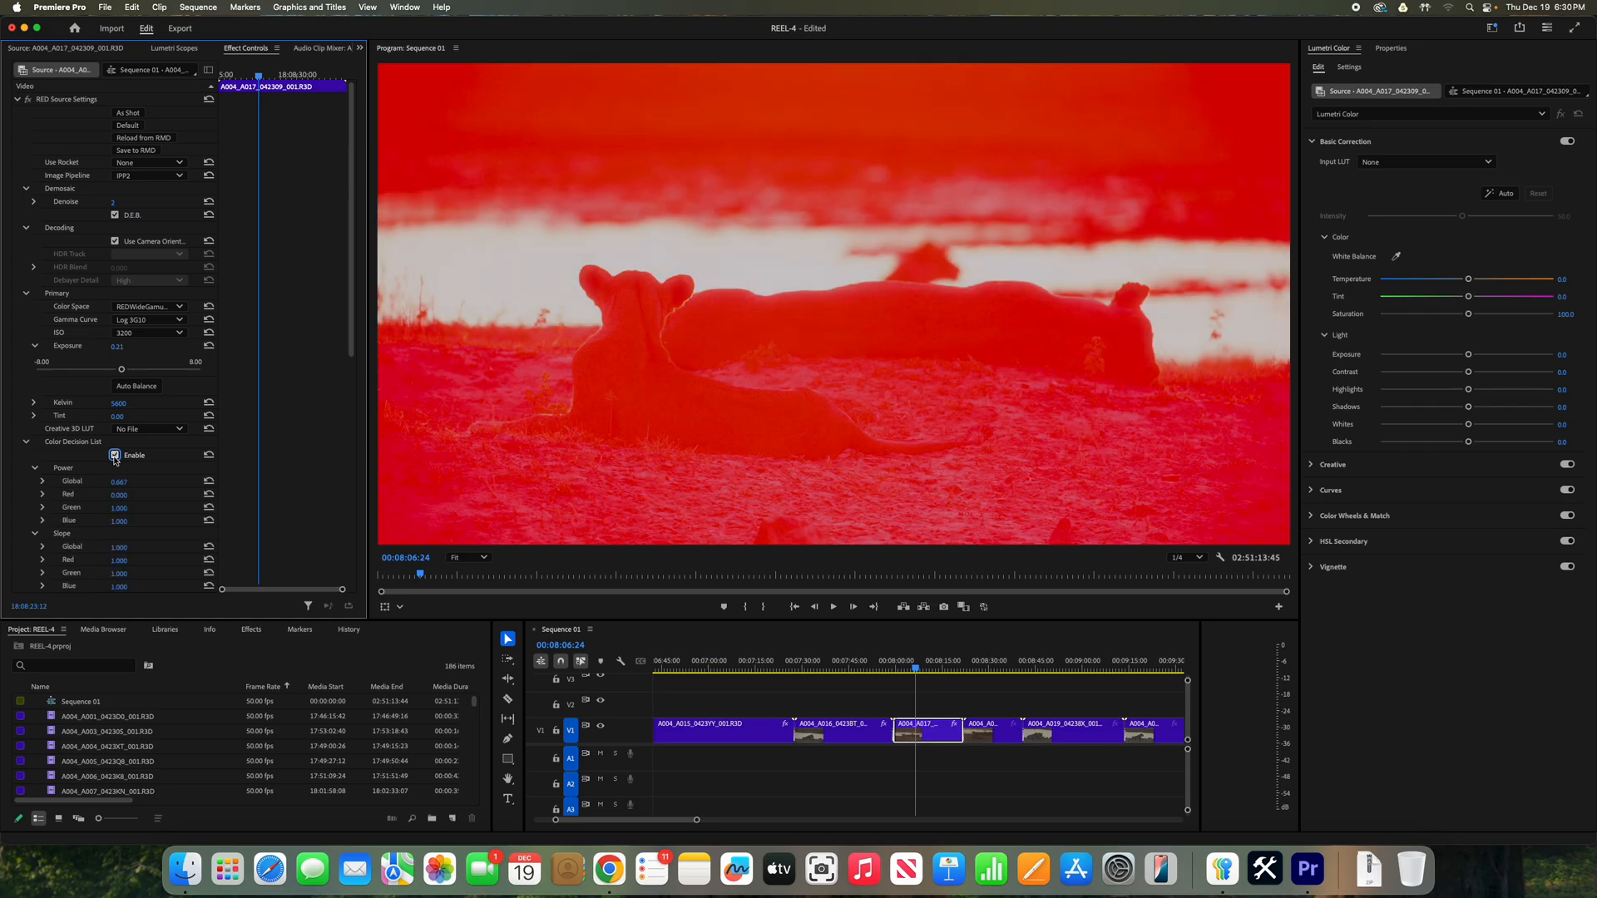
pyautogui.click(115, 456)
pyautogui.click(114, 455)
pyautogui.click(115, 456)
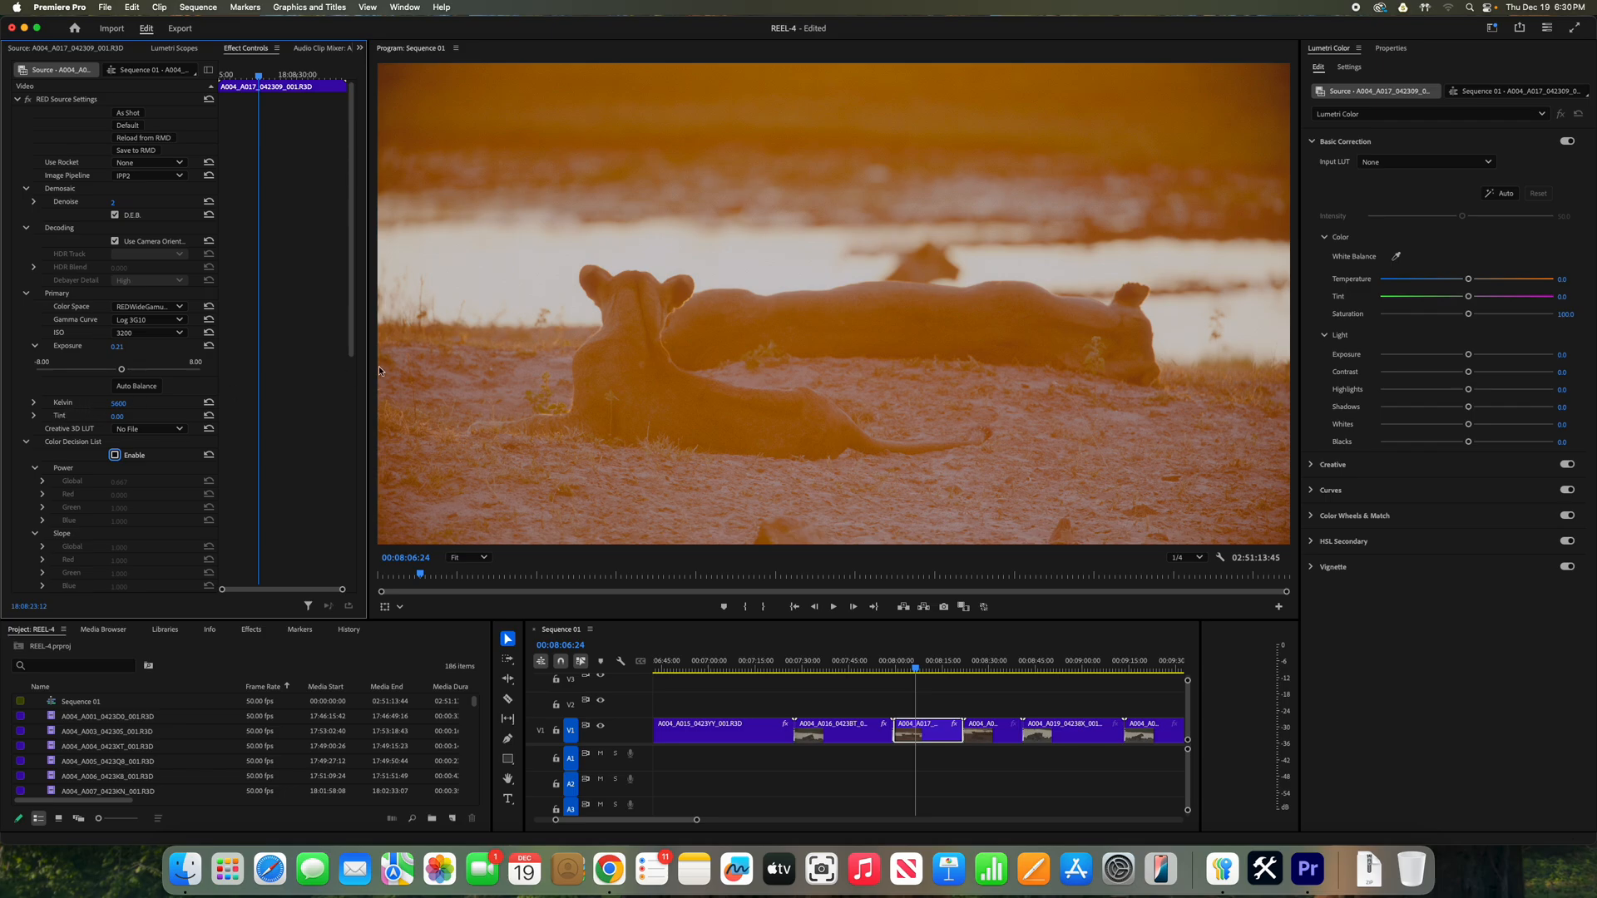
# Lower the Kelvin value in the A004_A017 clip's RED source settings to about 4500.
pyautogui.click(127, 391)
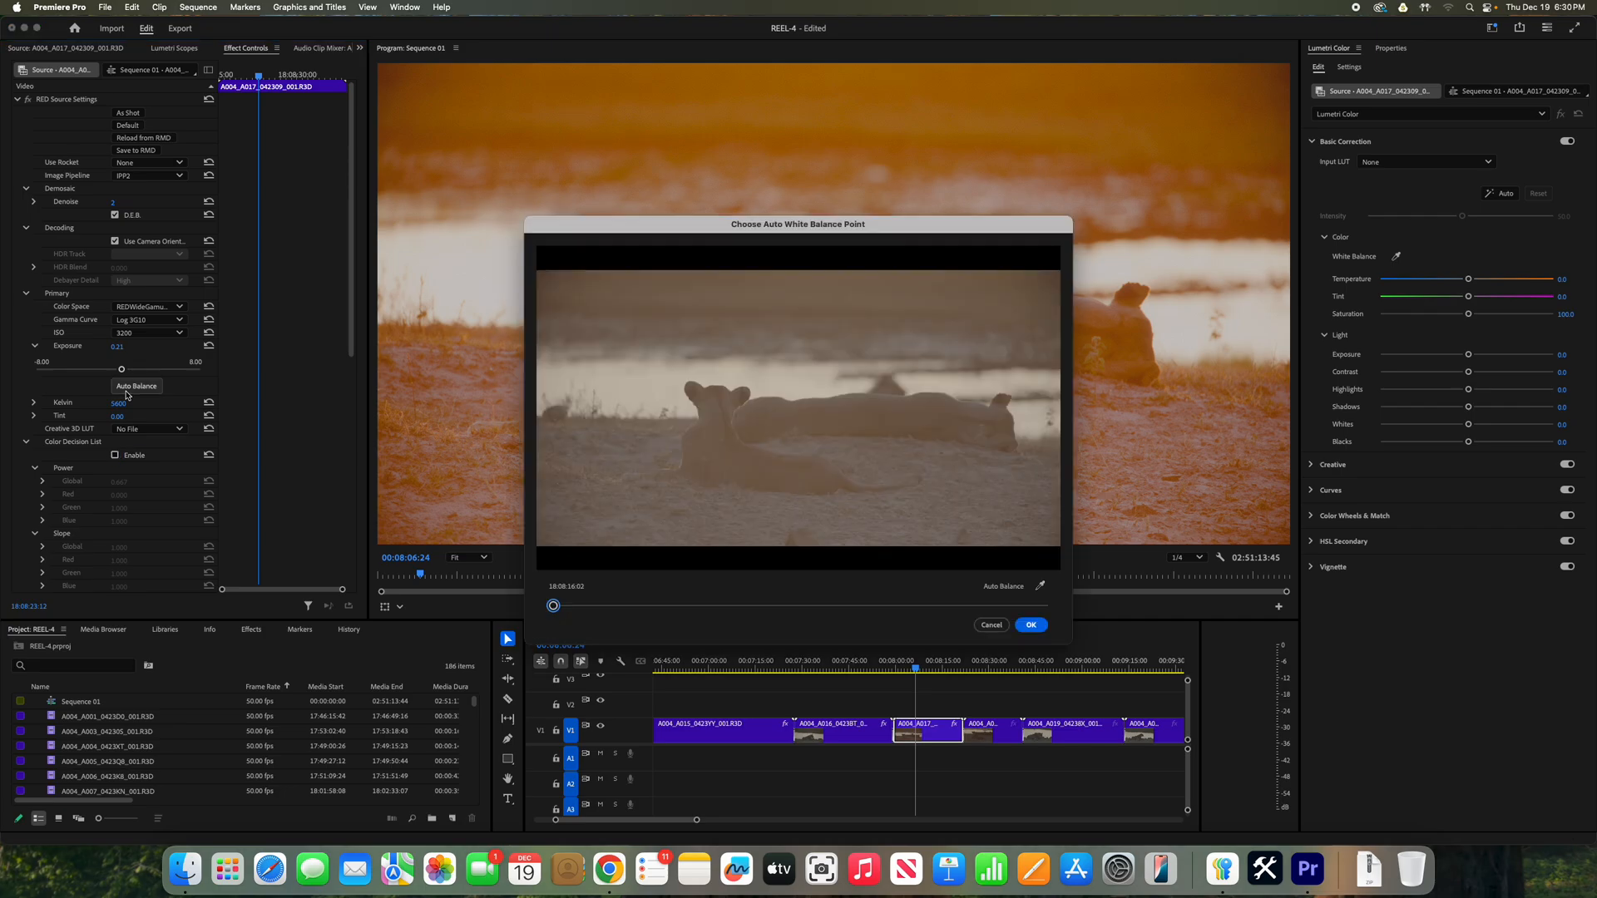
pyautogui.click(992, 625)
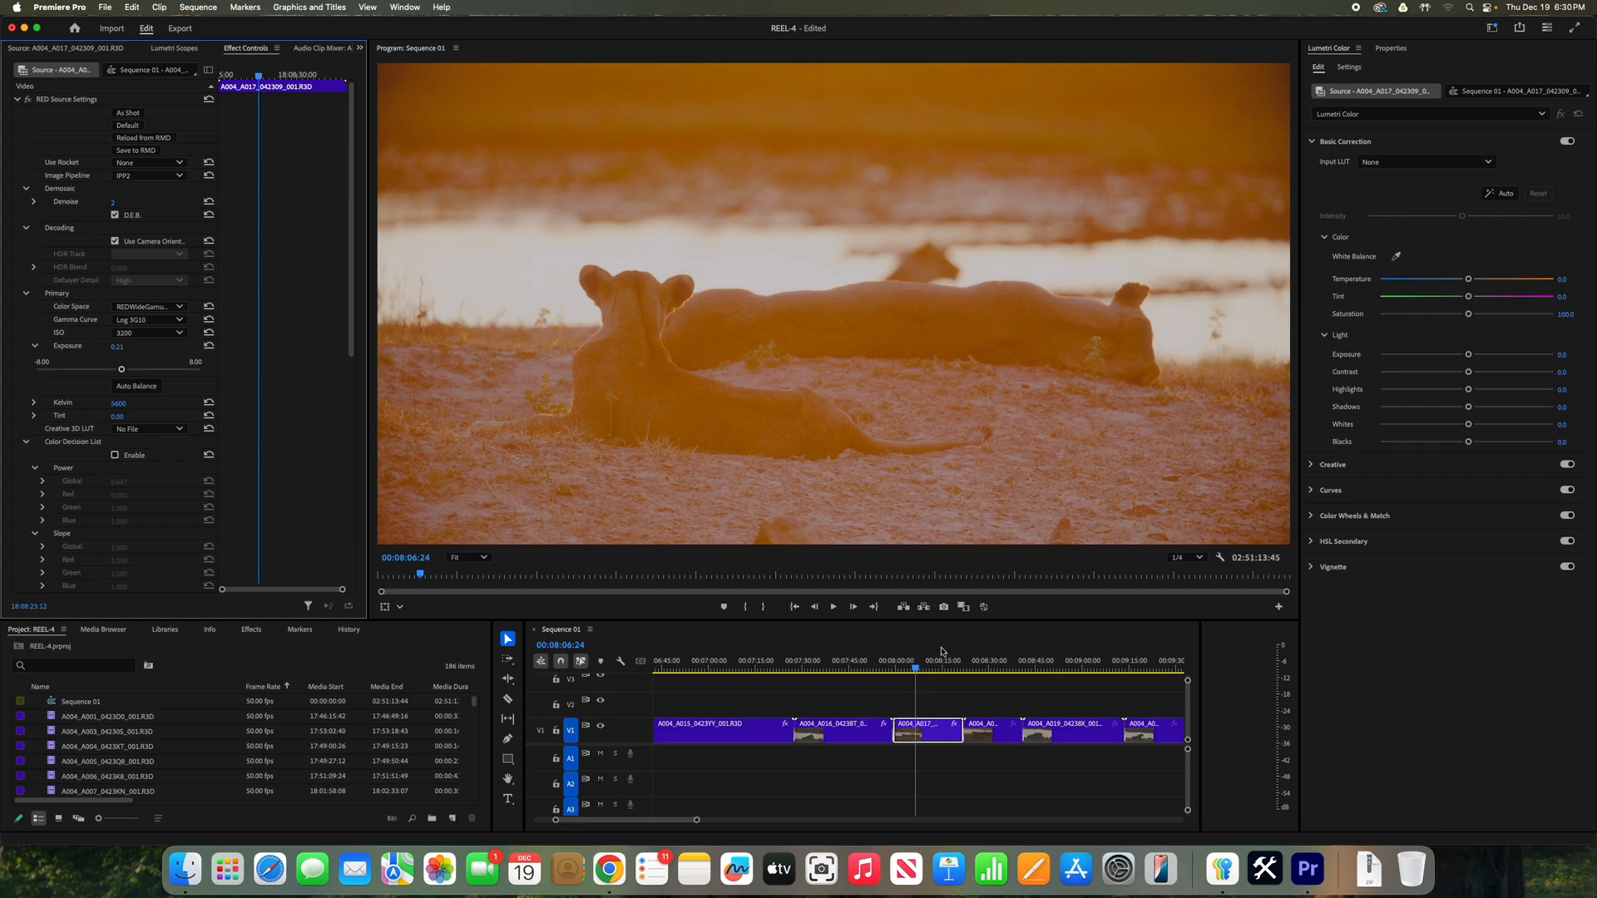
pyautogui.click(927, 730)
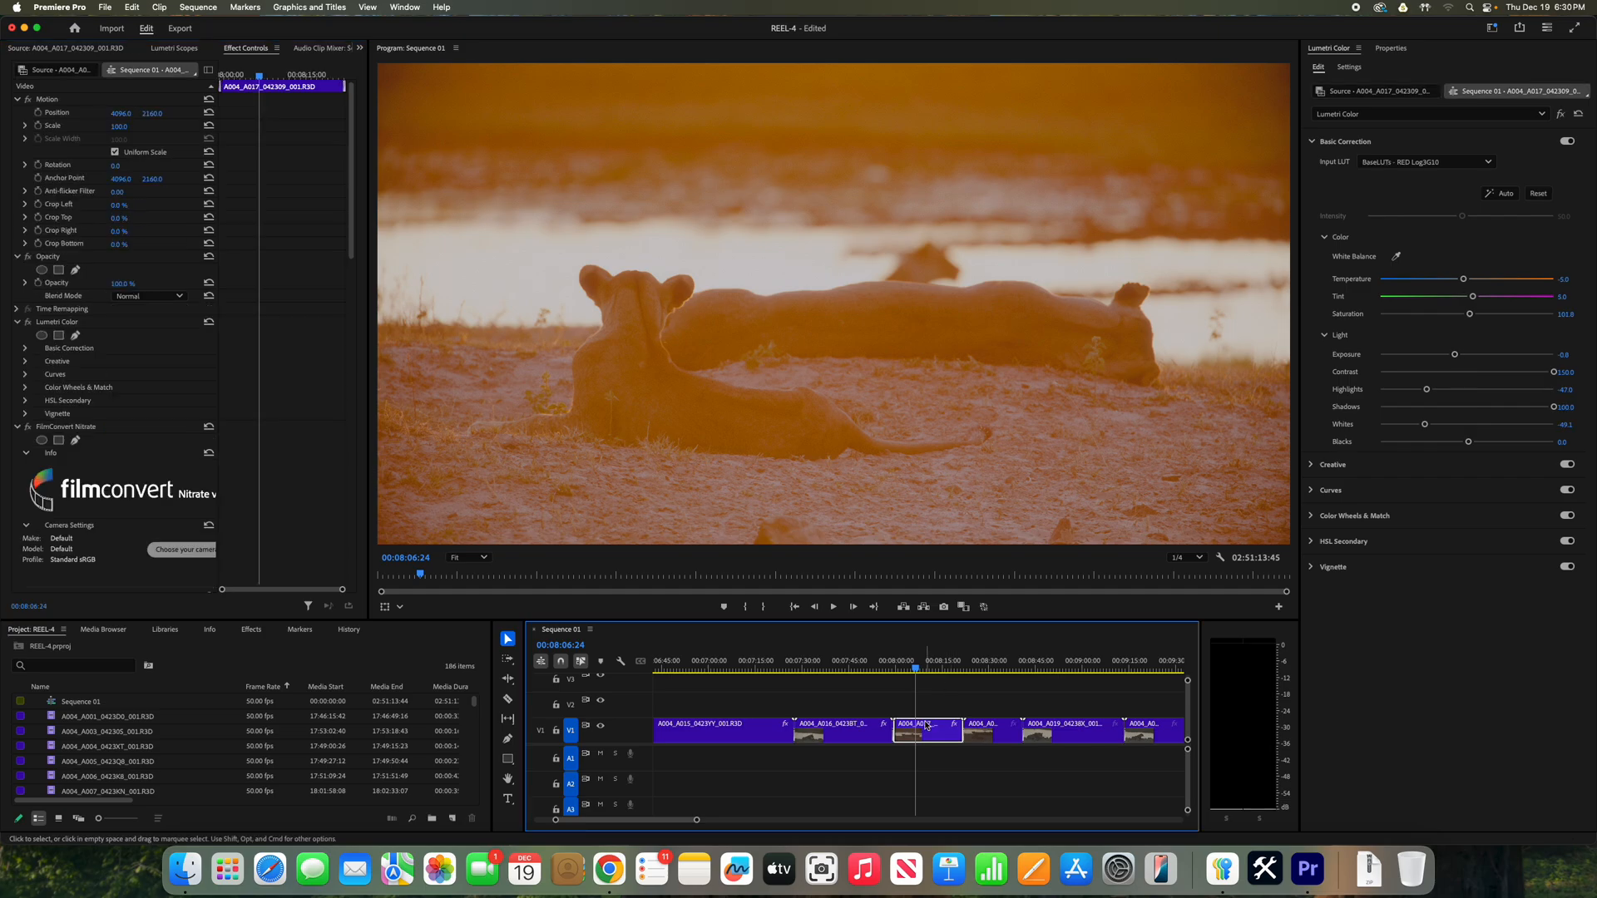
pyautogui.click(58, 71)
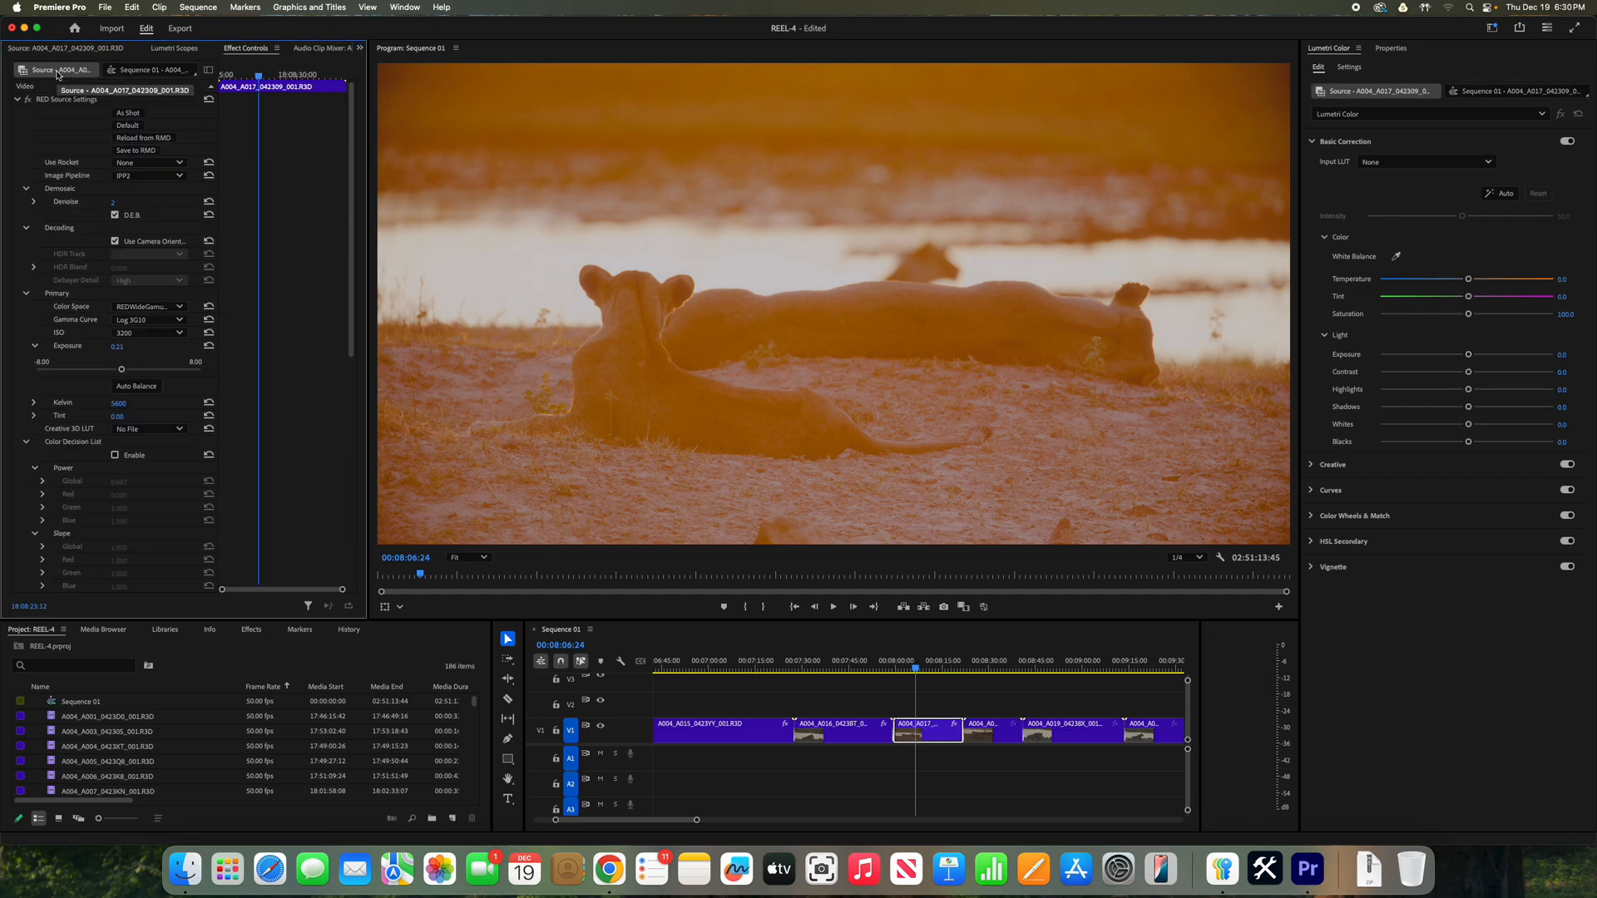
pyautogui.click(34, 202)
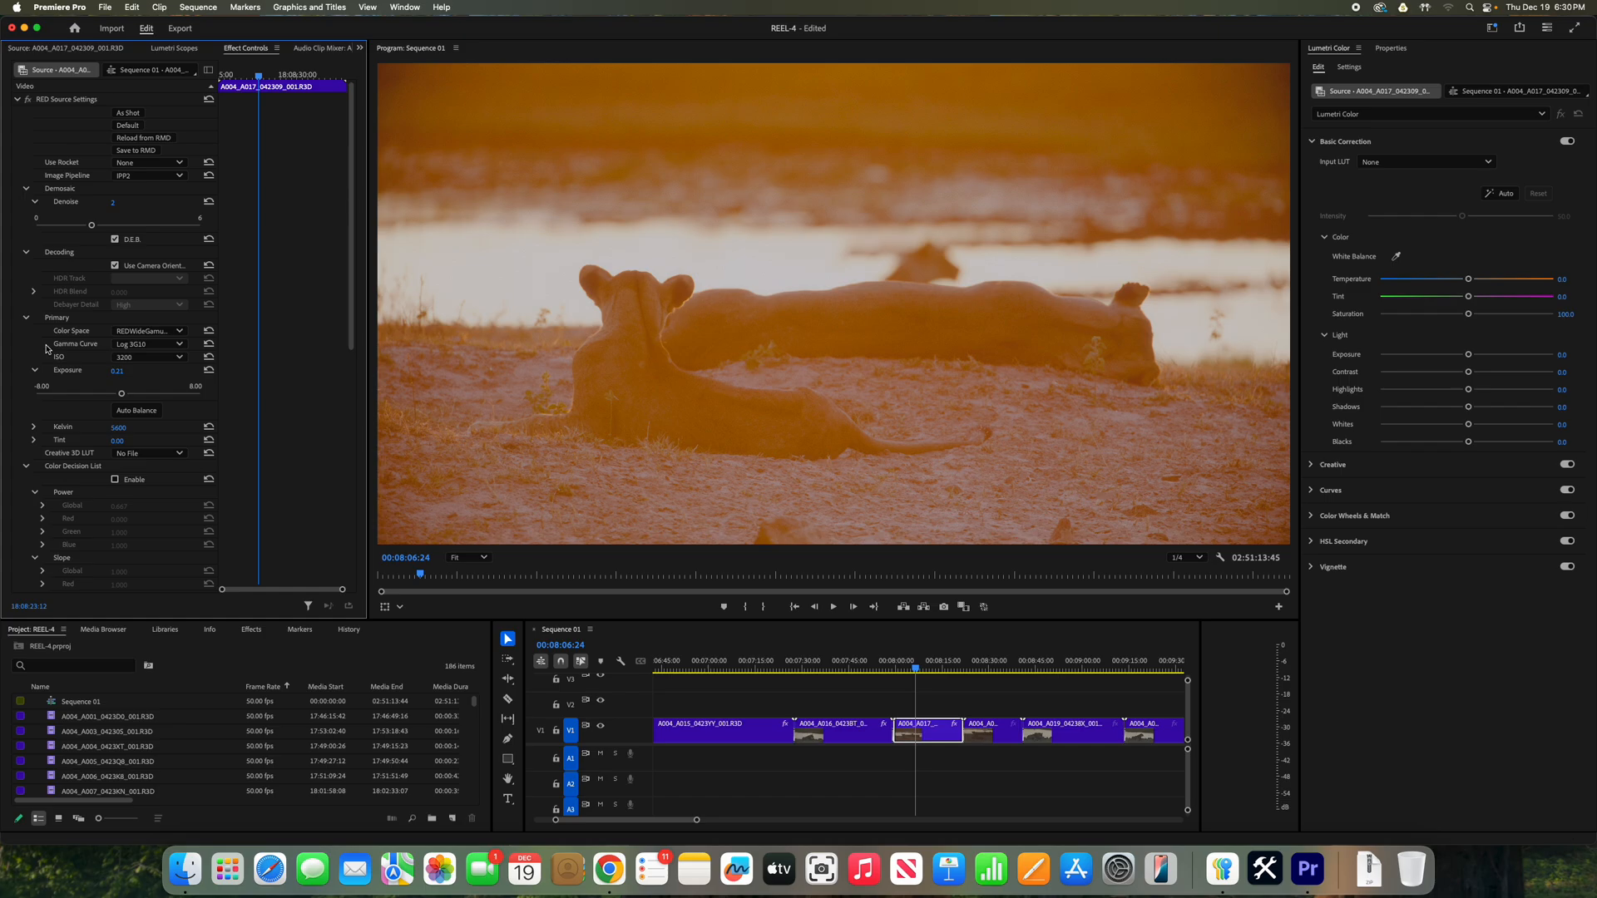
pyautogui.click(114, 267)
pyautogui.click(34, 429)
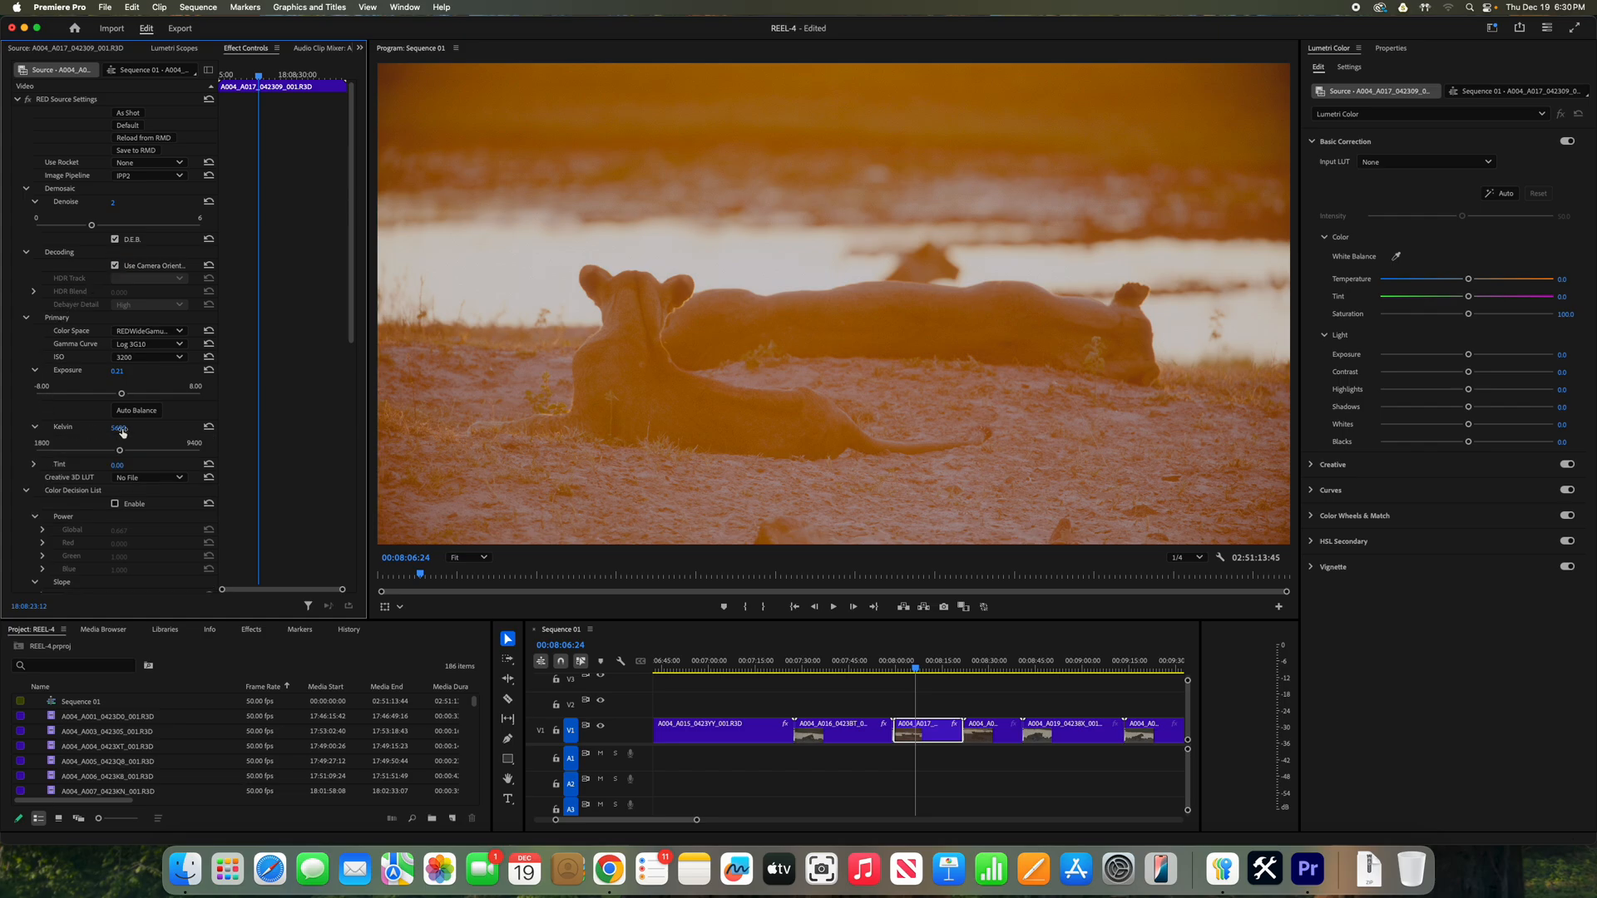
pyautogui.moveTo(118, 451); pyautogui.dragTo(98, 453)
pyautogui.moveTo(98, 453); pyautogui.dragTo(93, 453)
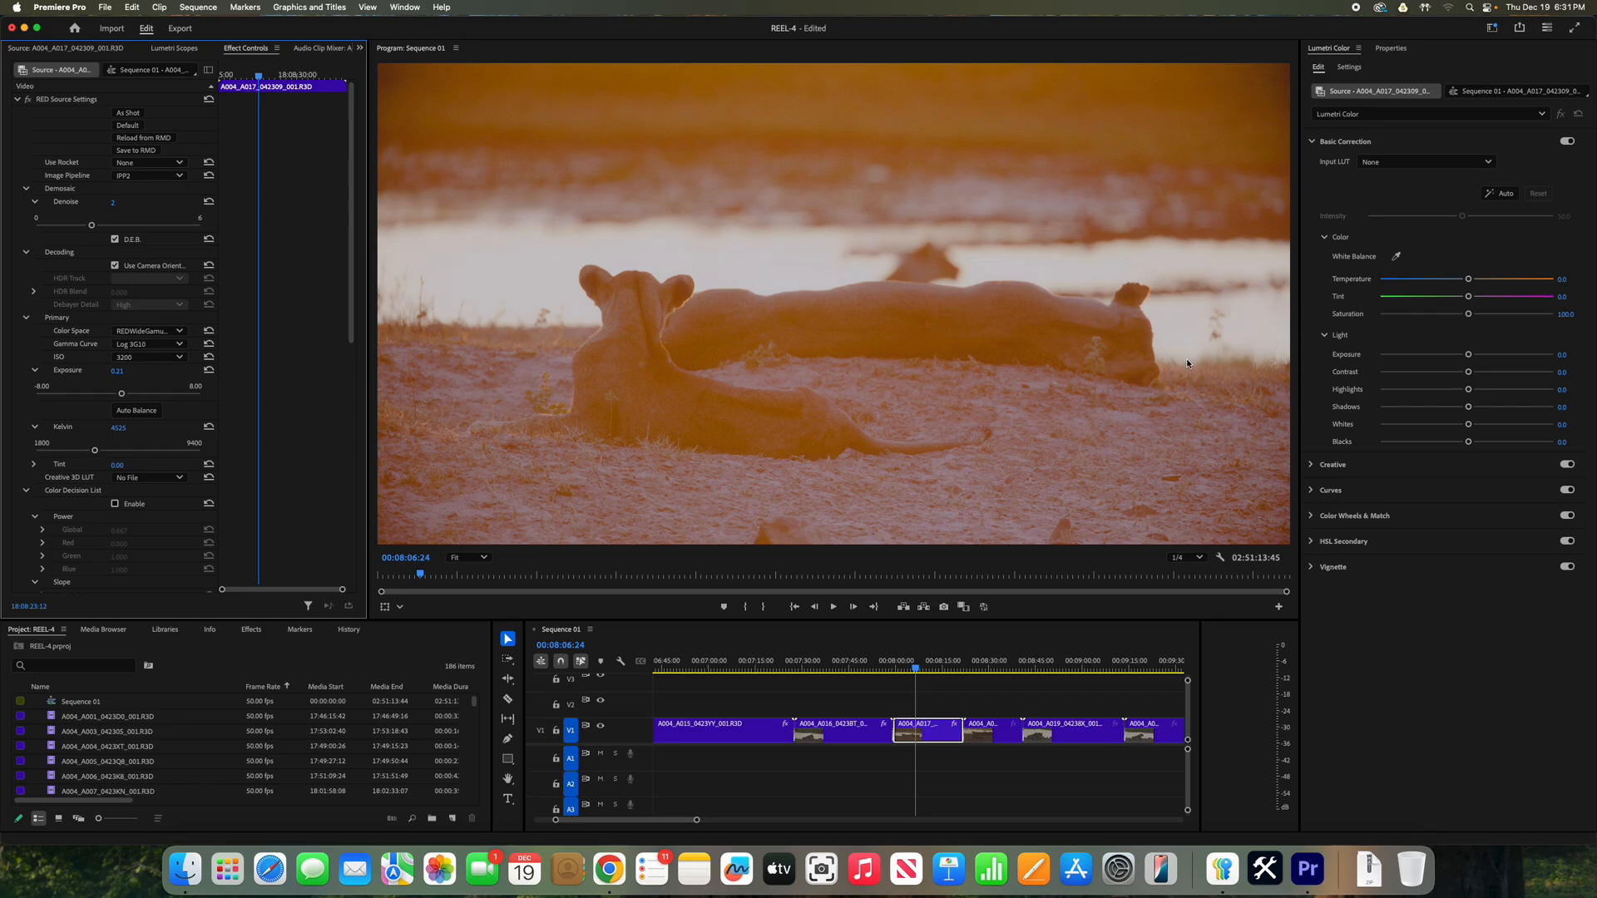
# Set the A004_A017 clip's Lumetri tint to 0 and raise its exposure to 0.0.
pyautogui.click(929, 732)
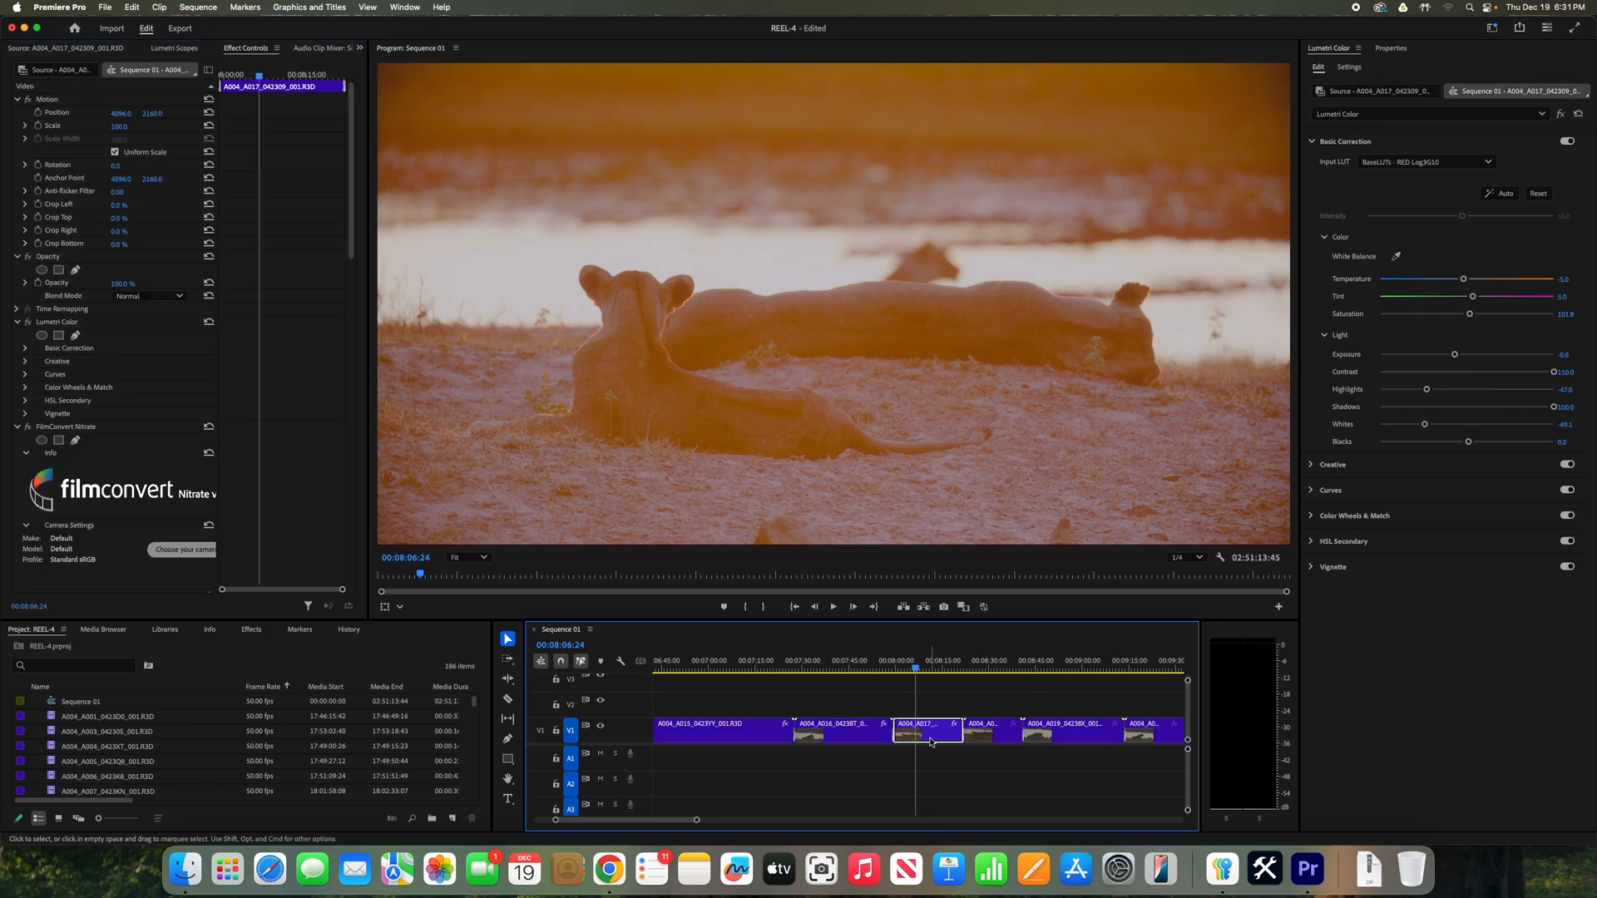
pyautogui.click(1483, 320)
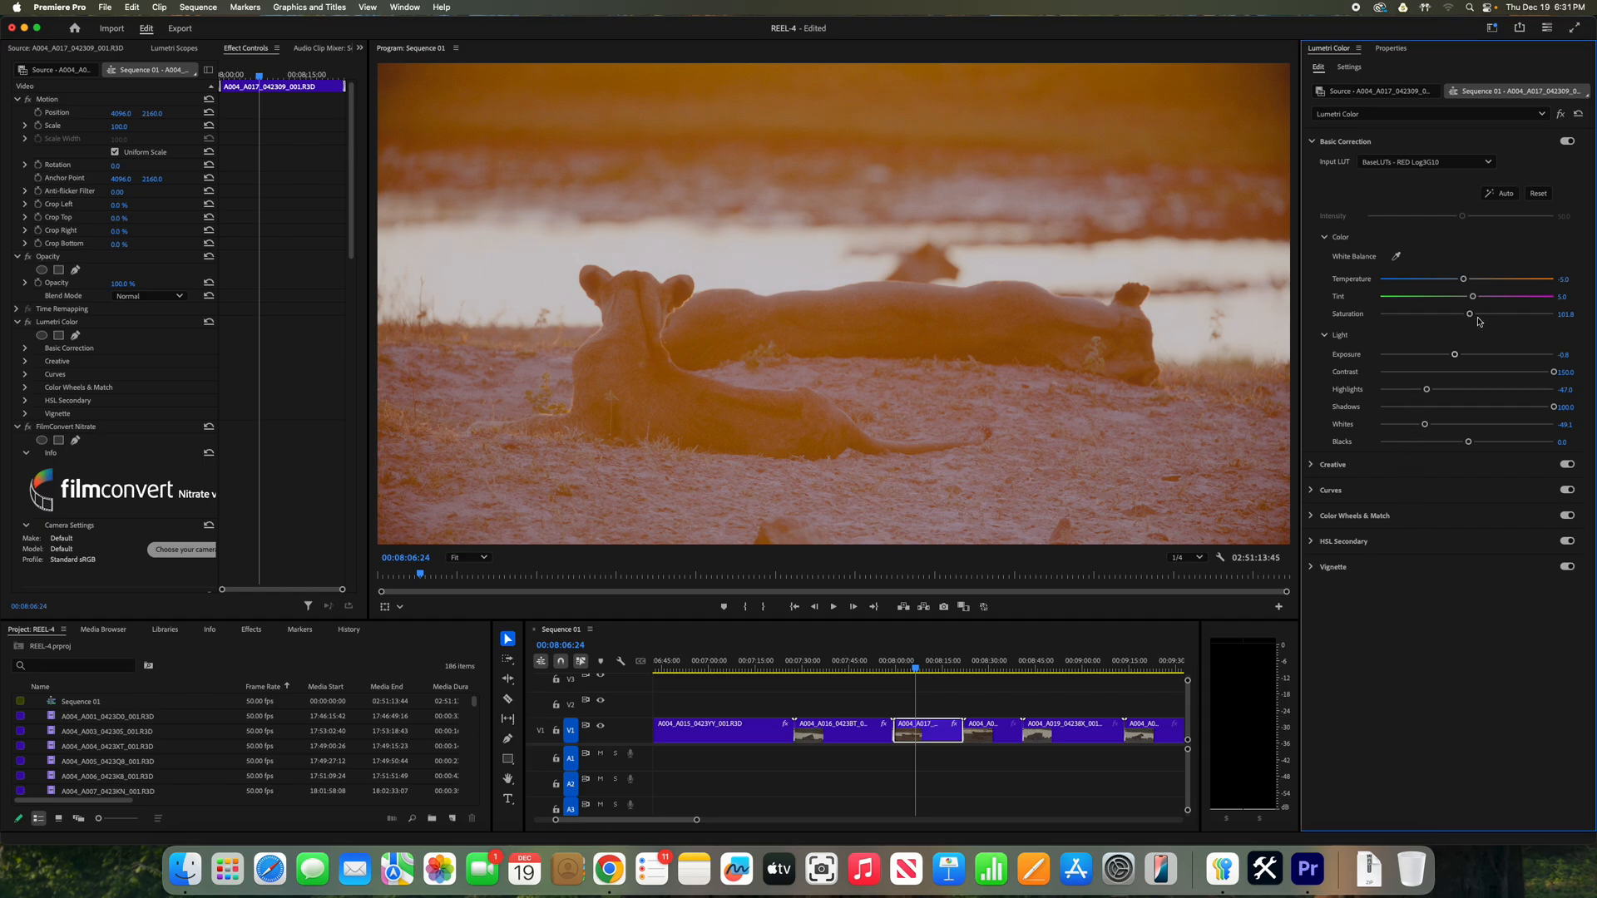
pyautogui.moveTo(1455, 355); pyautogui.dragTo(1458, 355)
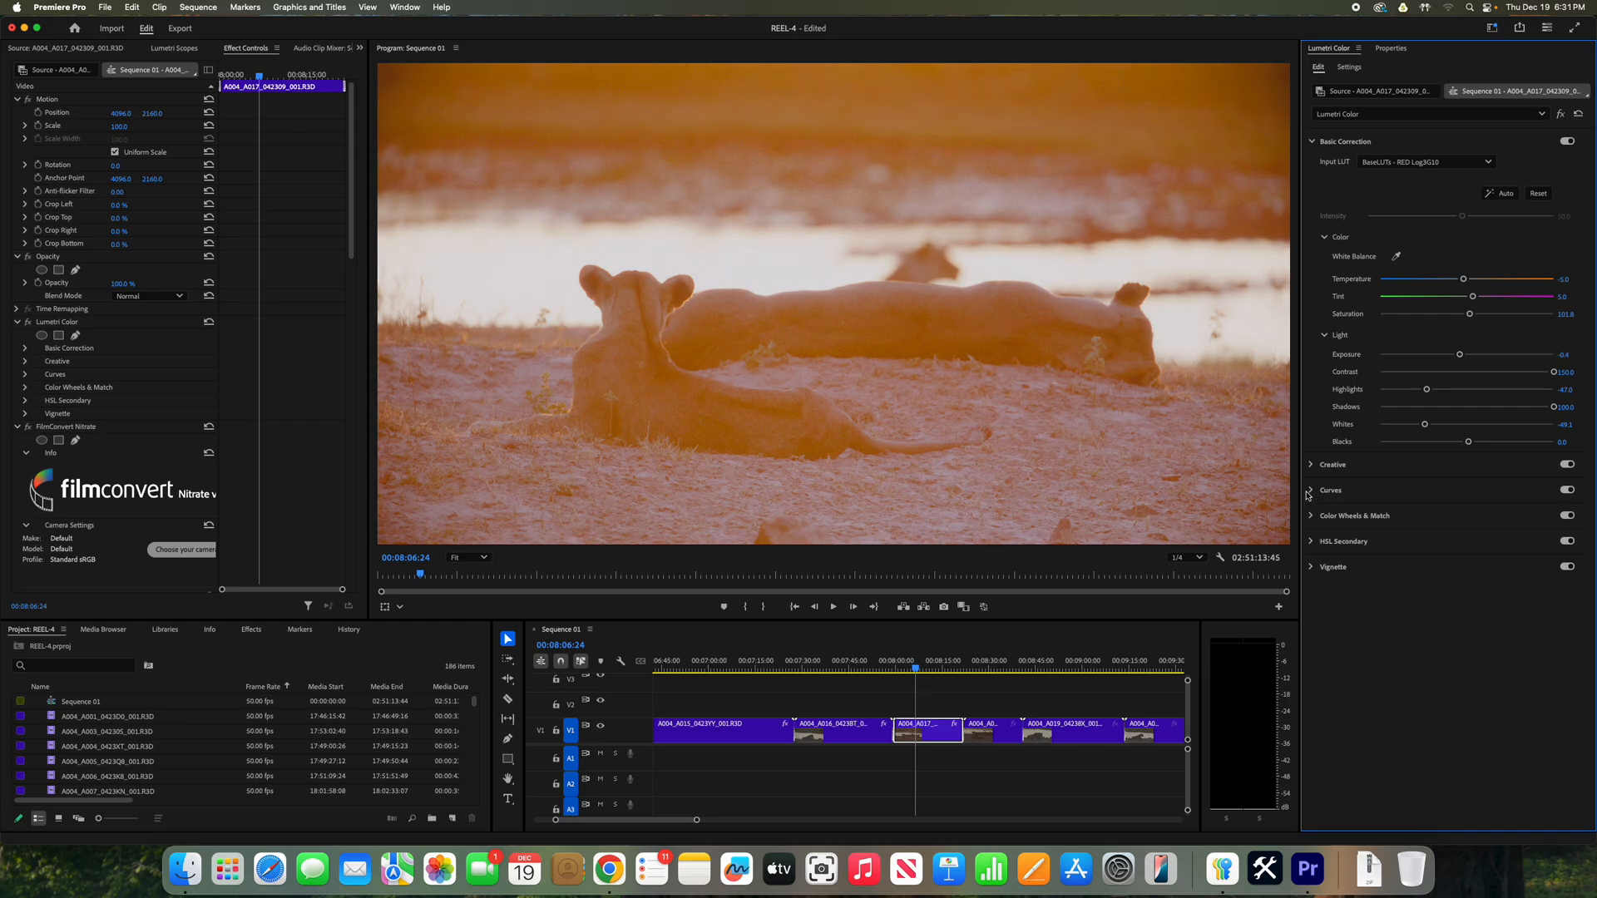
pyautogui.click(1564, 297)
pyautogui.write('0')
pyautogui.press('Return')
pyautogui.moveTo(1462, 356); pyautogui.dragTo(1466, 356)
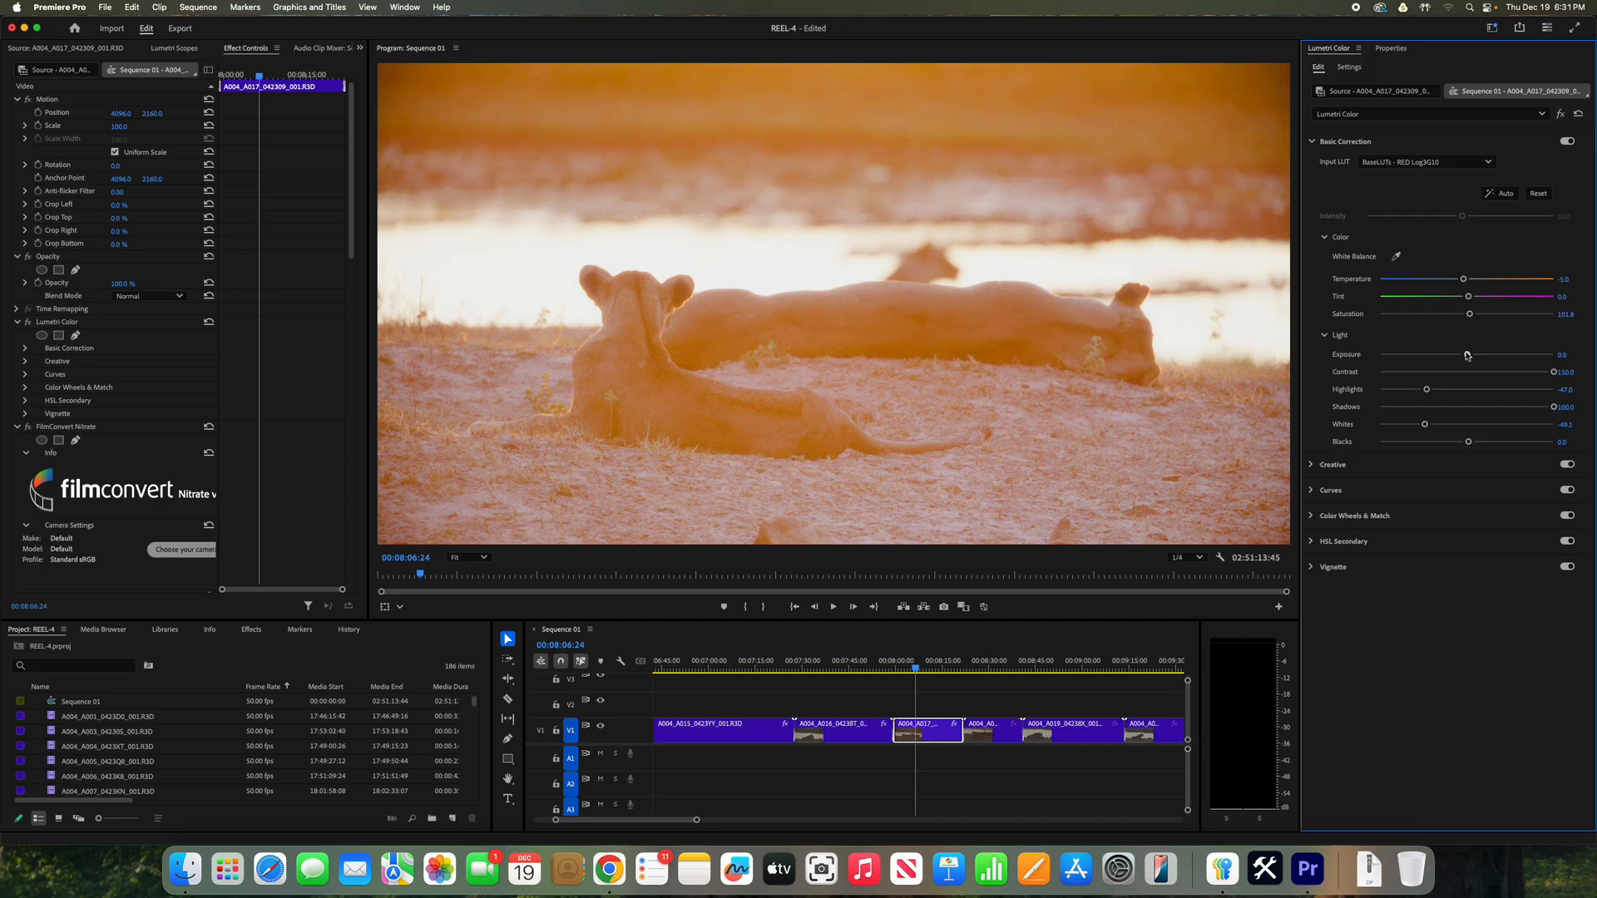
# Copy the graded A004_A016 clip and return to the A004_A017 clip.
pyautogui.rightClick(920, 729)
pyautogui.click(944, 228)
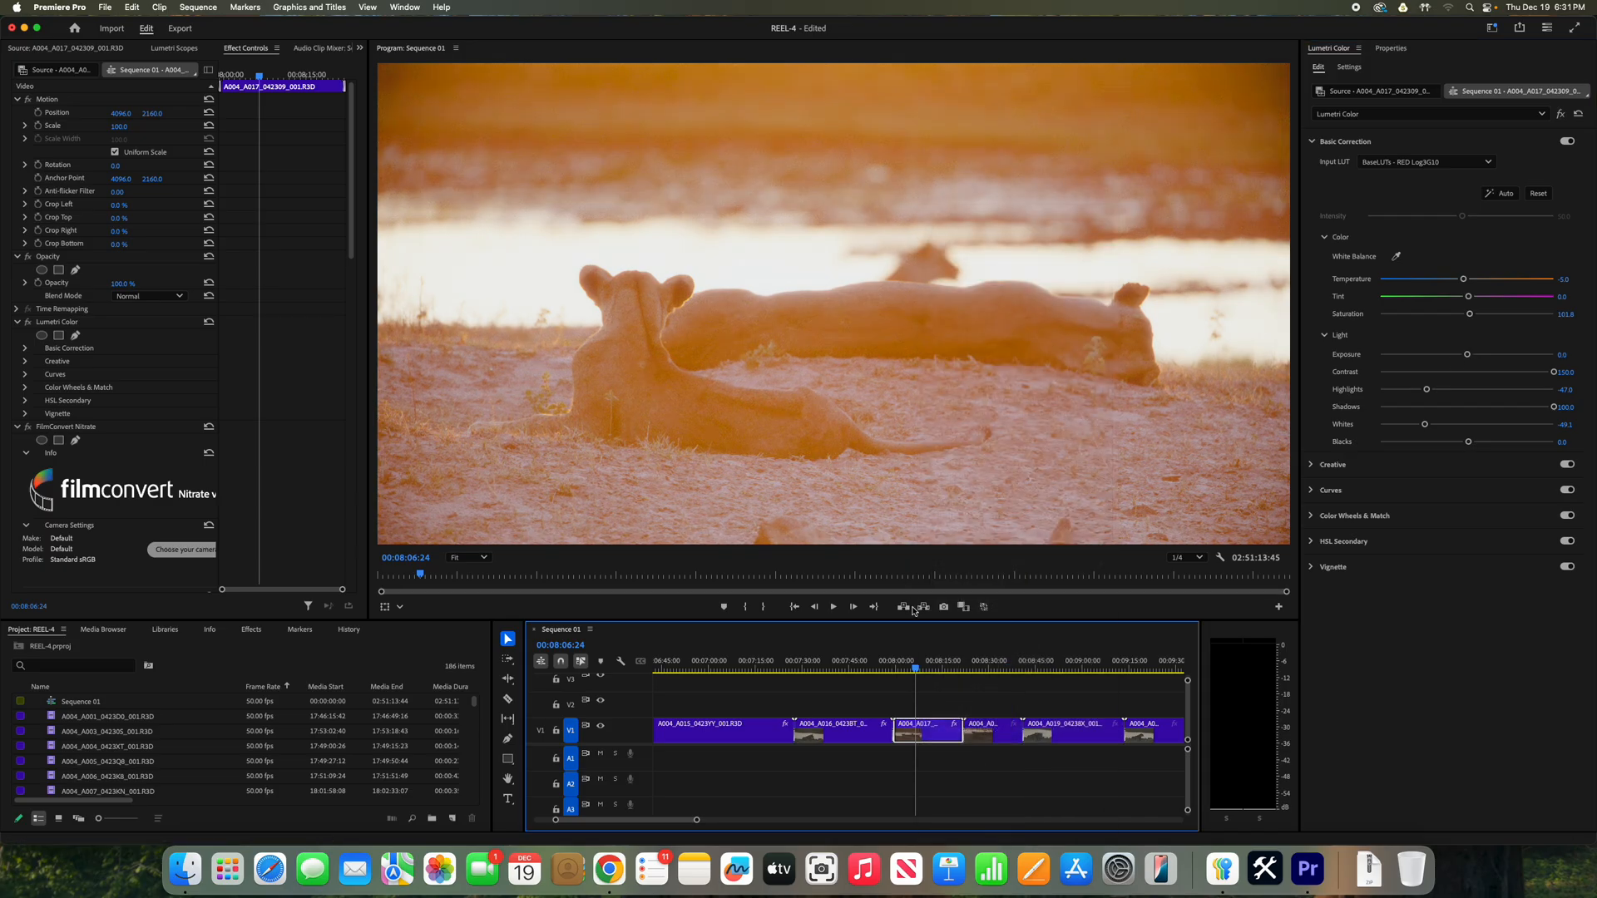
pyautogui.click(824, 740)
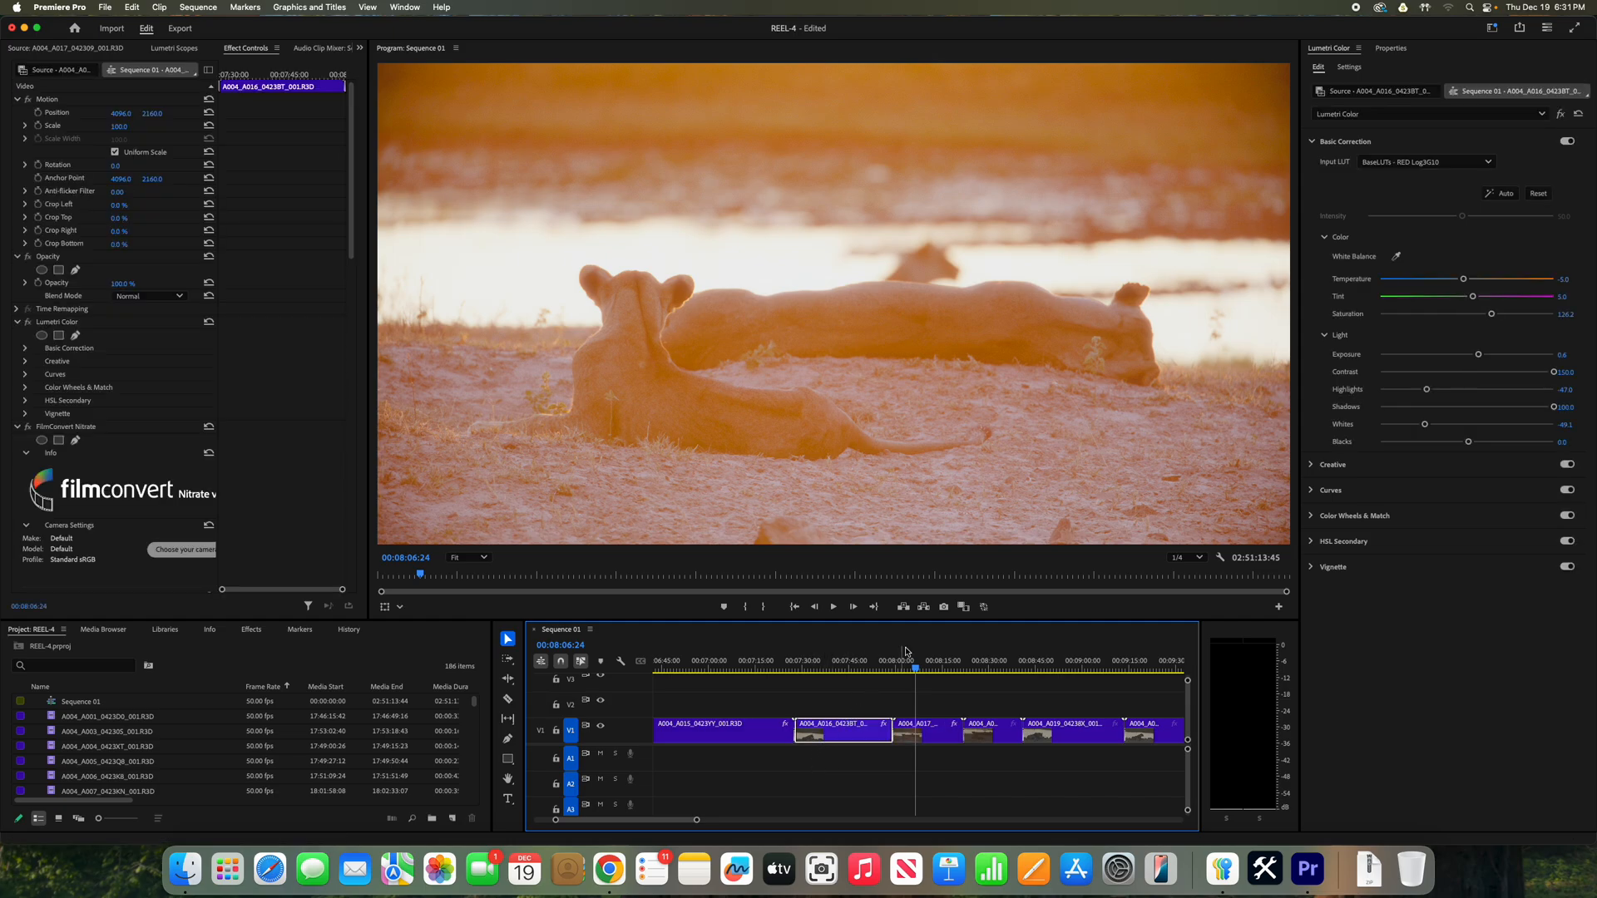
pyautogui.moveTo(914, 665); pyautogui.dragTo(863, 682)
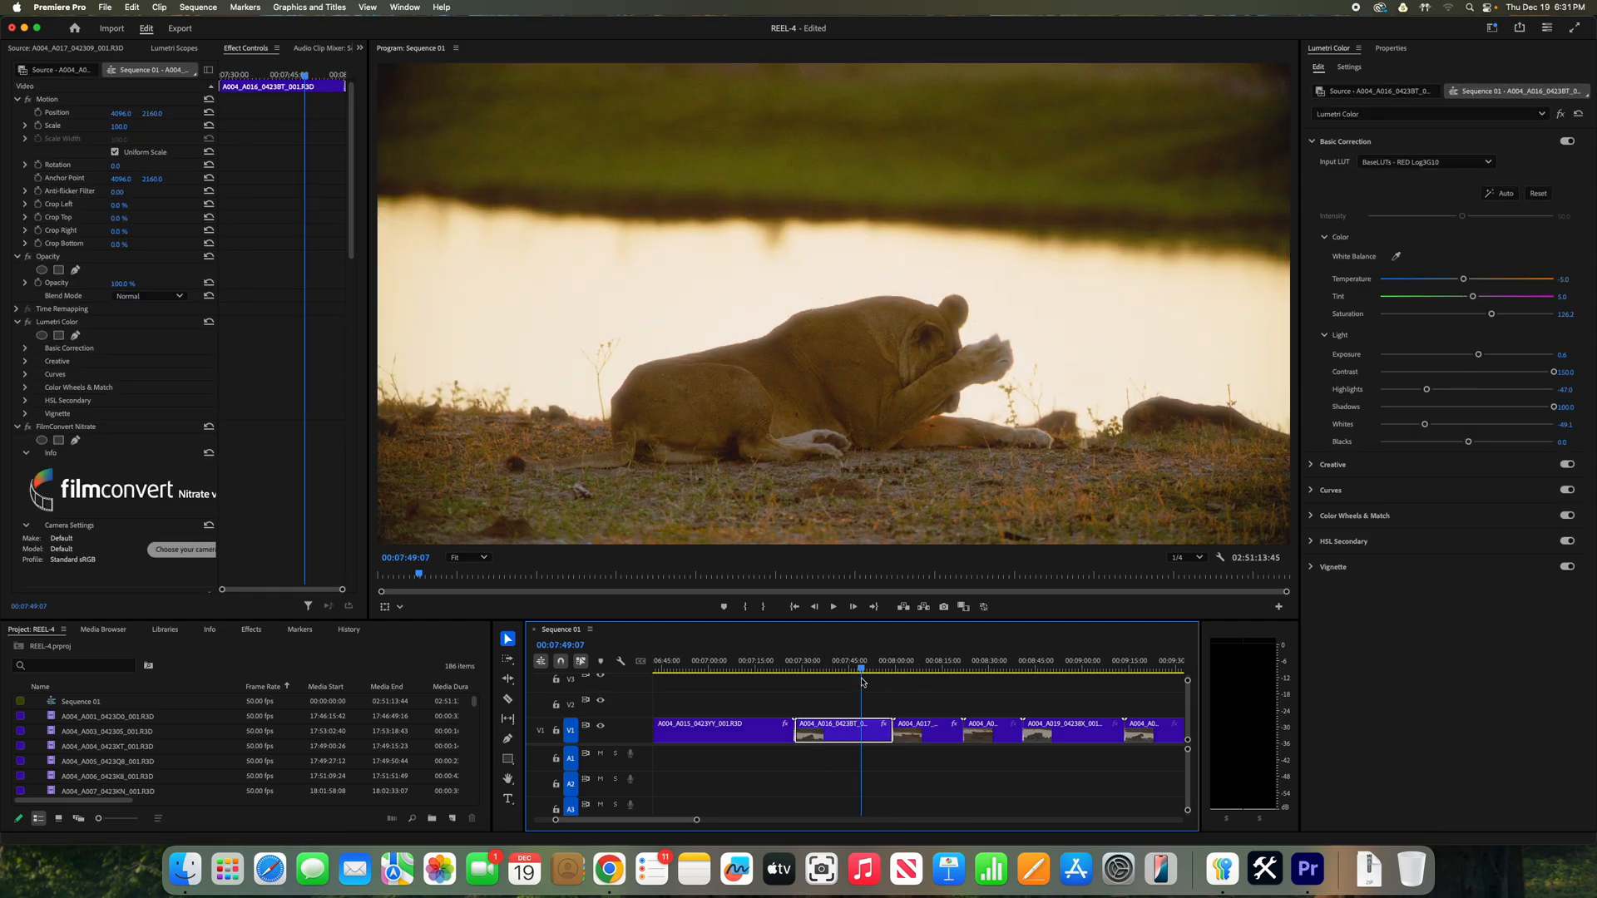
pyautogui.rightClick(865, 732)
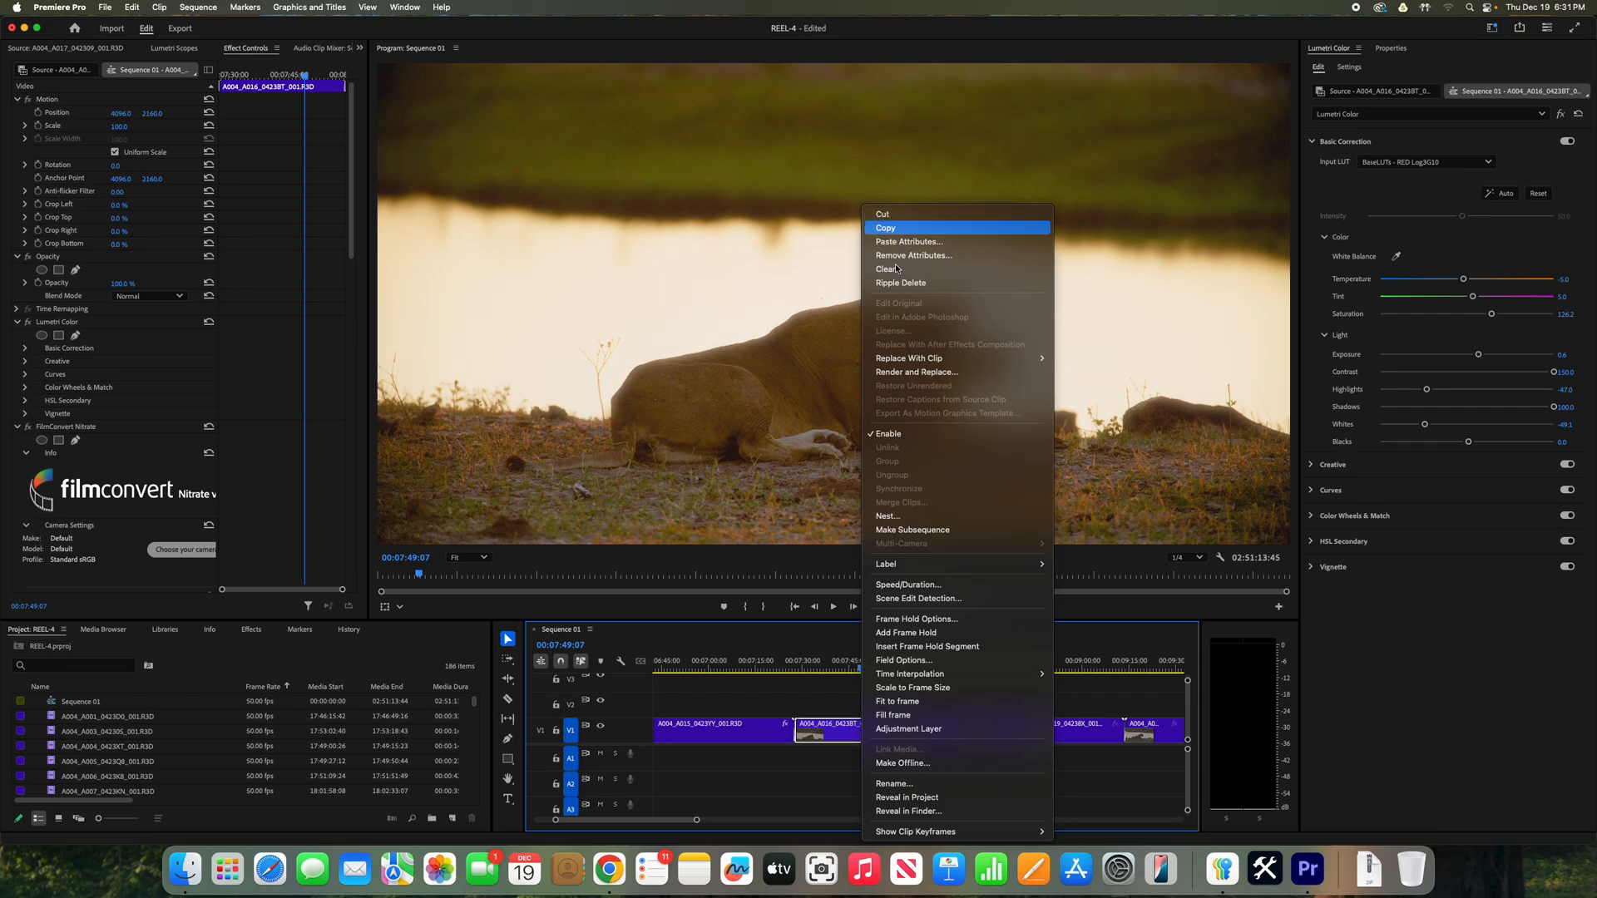
pyautogui.click(894, 229)
pyautogui.moveTo(869, 665); pyautogui.dragTo(948, 689)
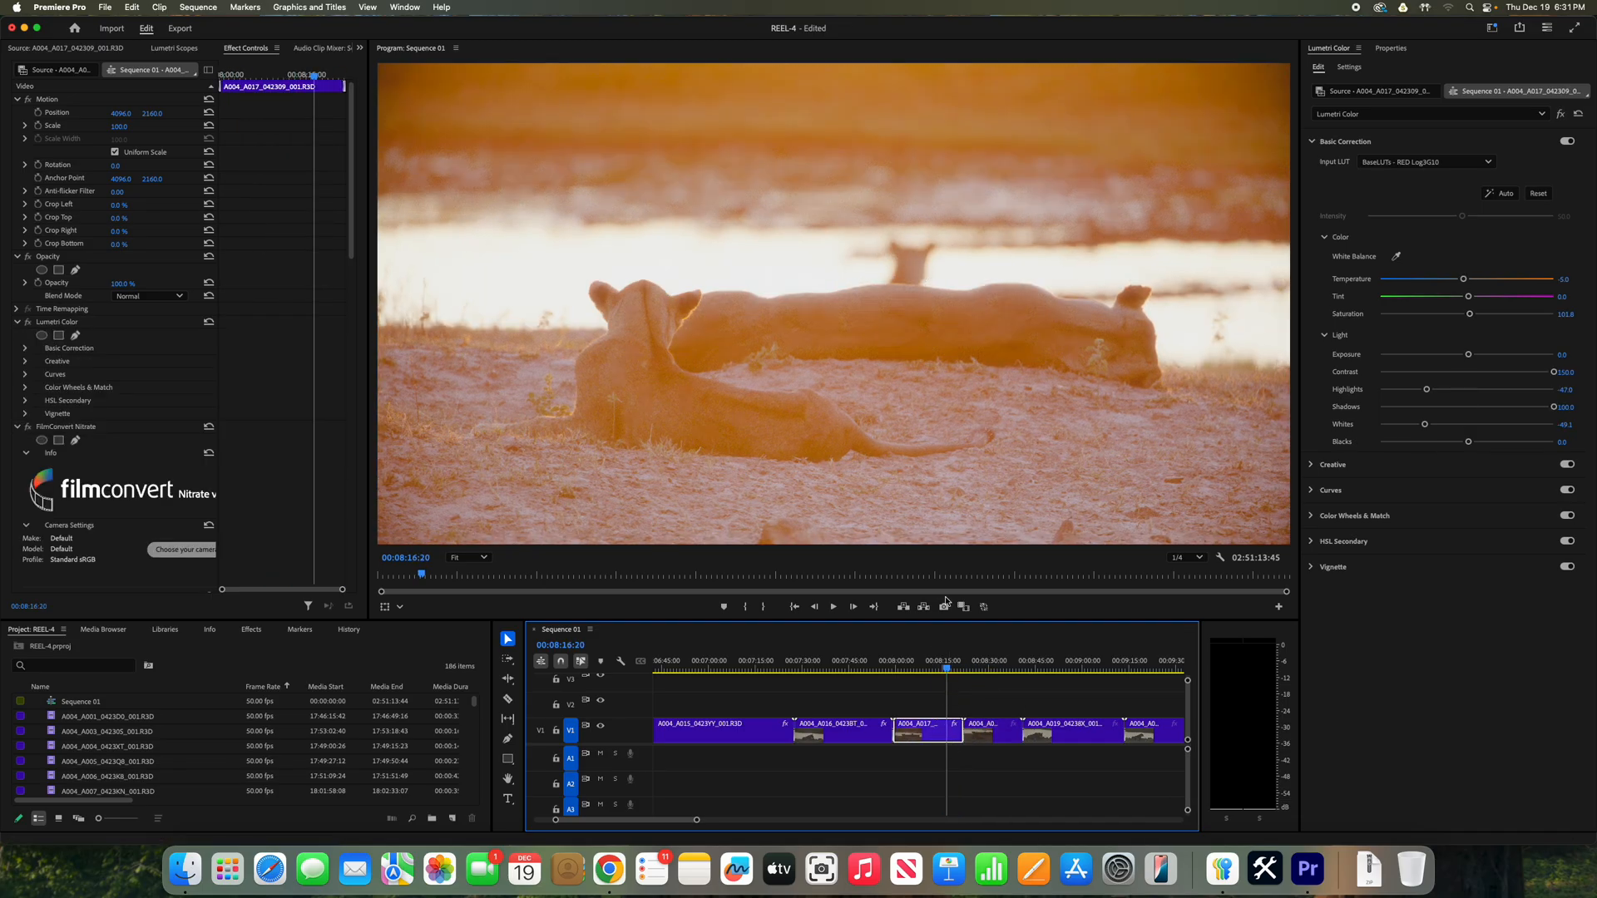
pyautogui.rightClick(936, 728)
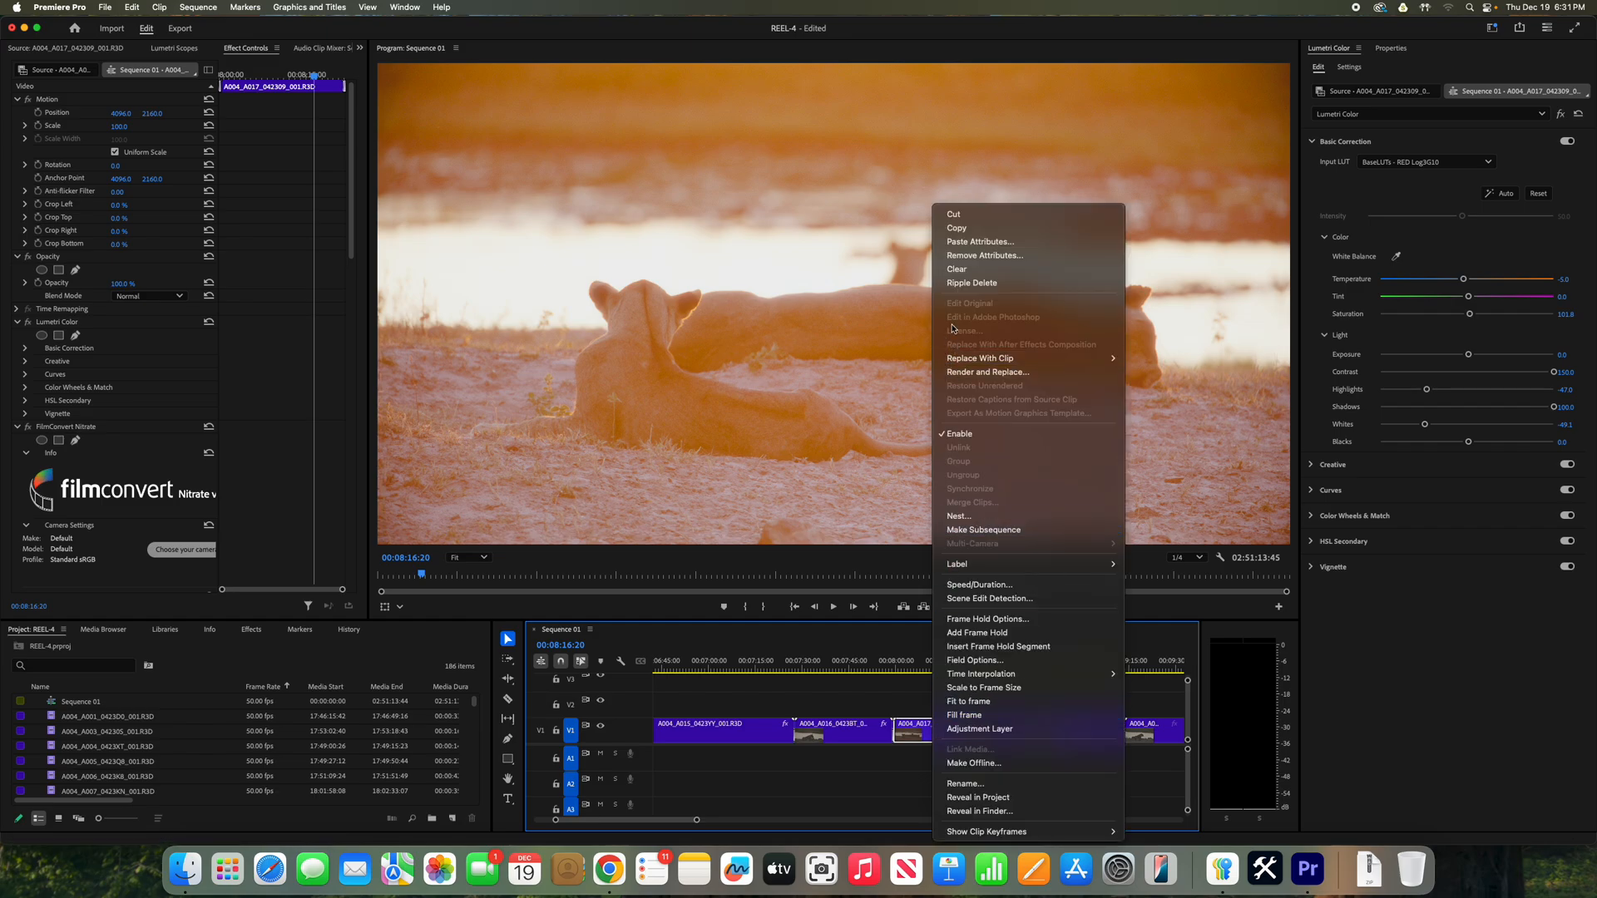
pyautogui.click(99, 89)
# Set the ISO in the A004_A017 clip's RED source settings to 1000.
pyautogui.click(69, 73)
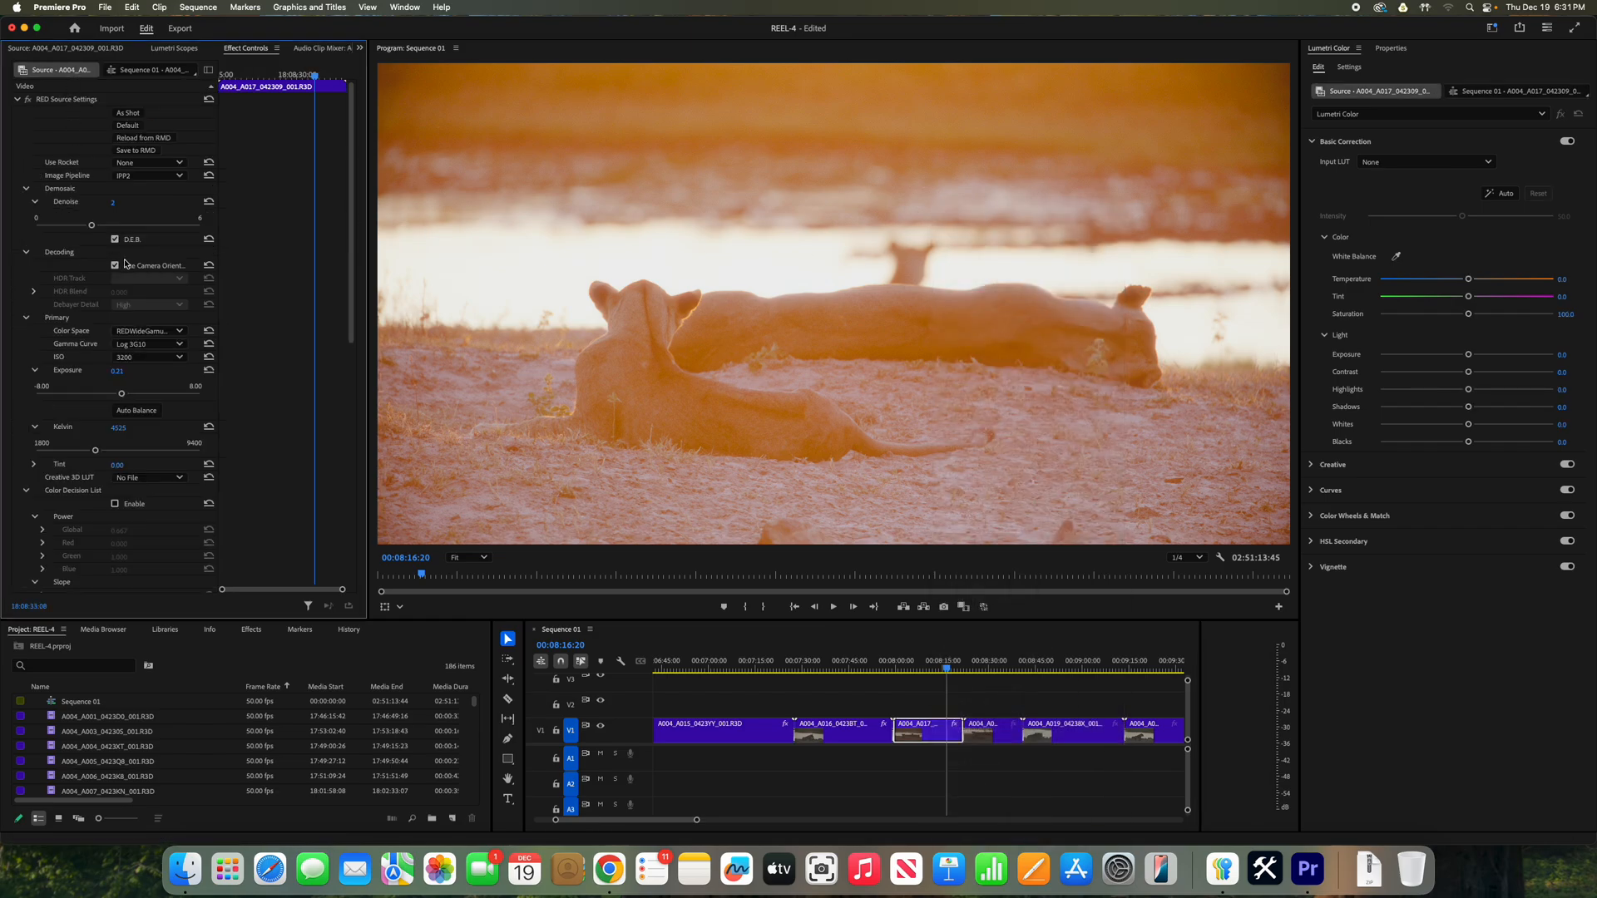
pyautogui.click(178, 360)
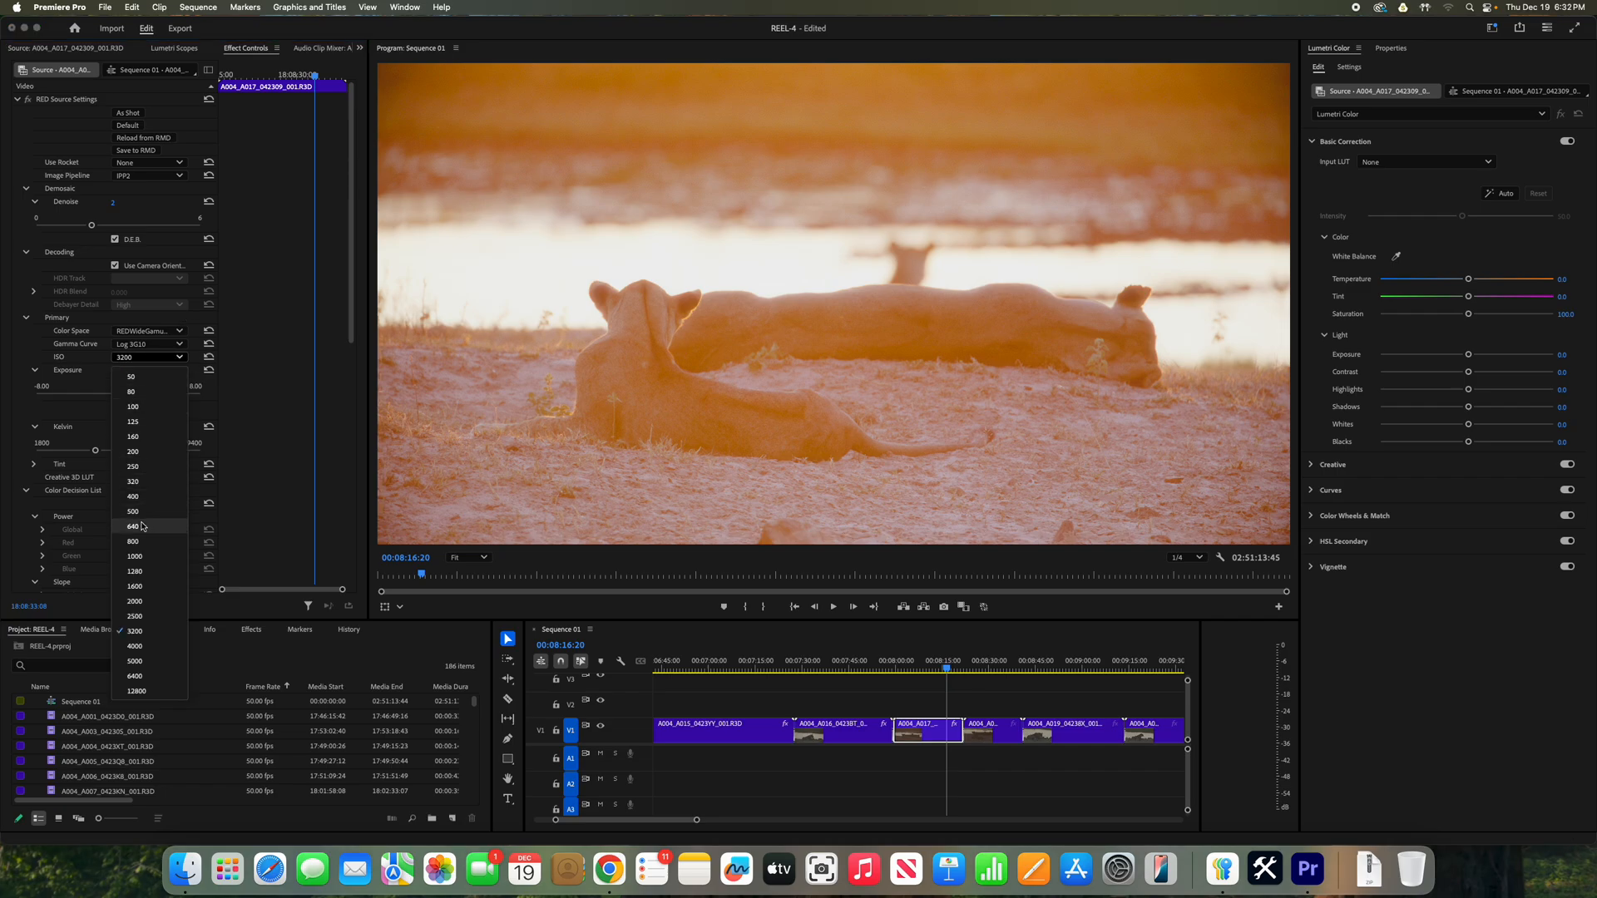
pyautogui.click(143, 557)
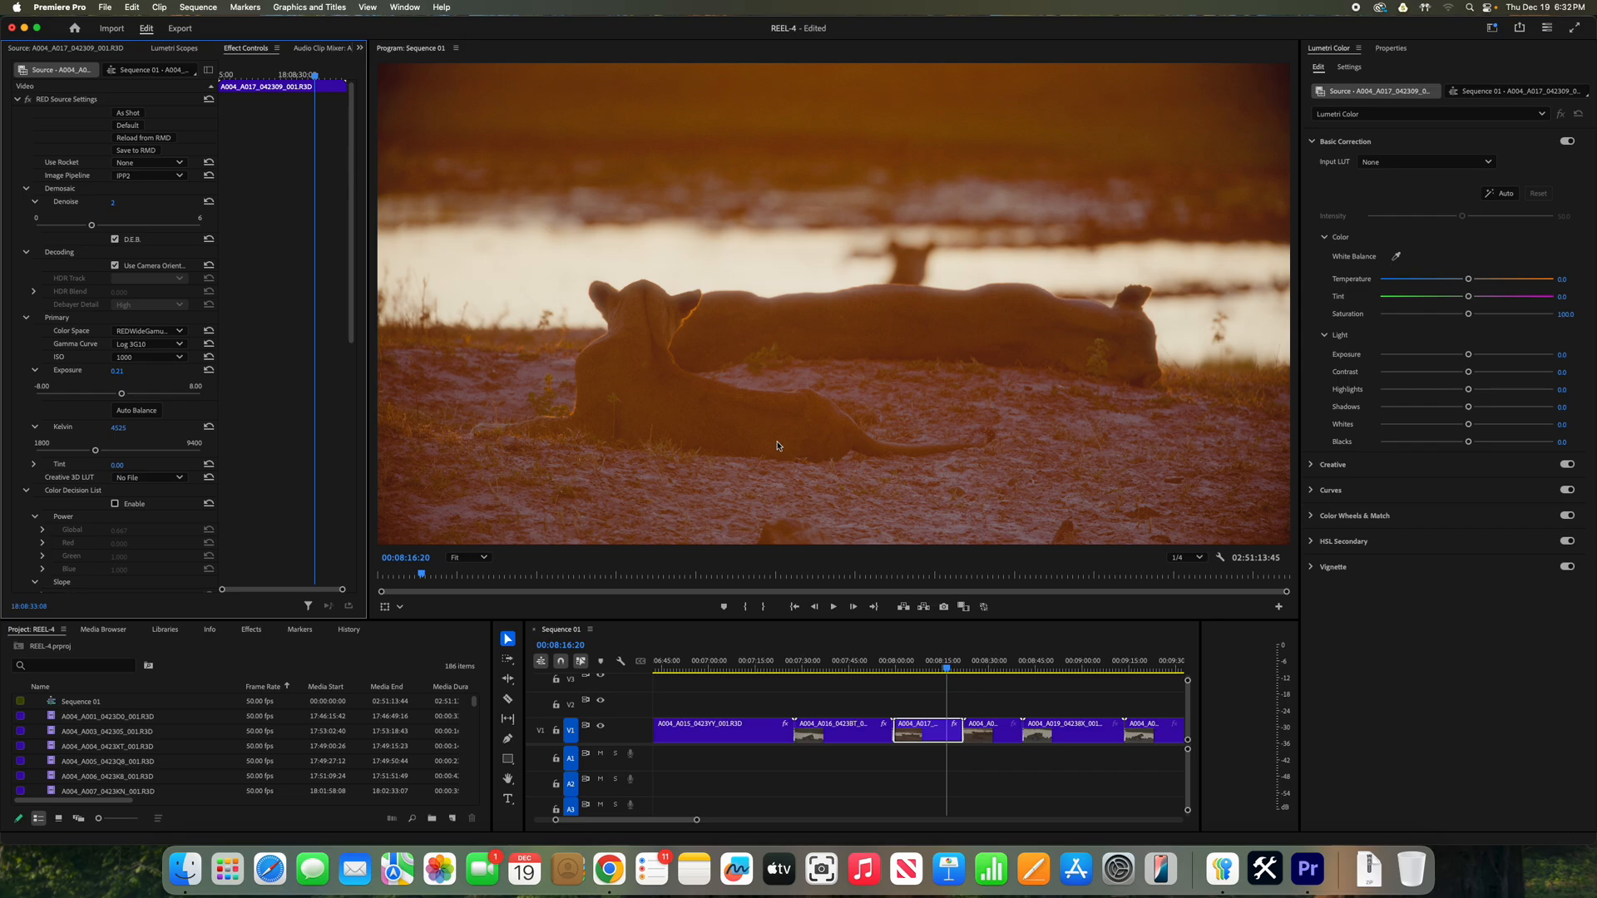
# Copy the A004_A017 clip and paste its Motion, Time Remapping, Lumetri, FilmConvert Nitrate and Hazy attributes onto the A004_A018 clip.
pyautogui.rightClick(919, 732)
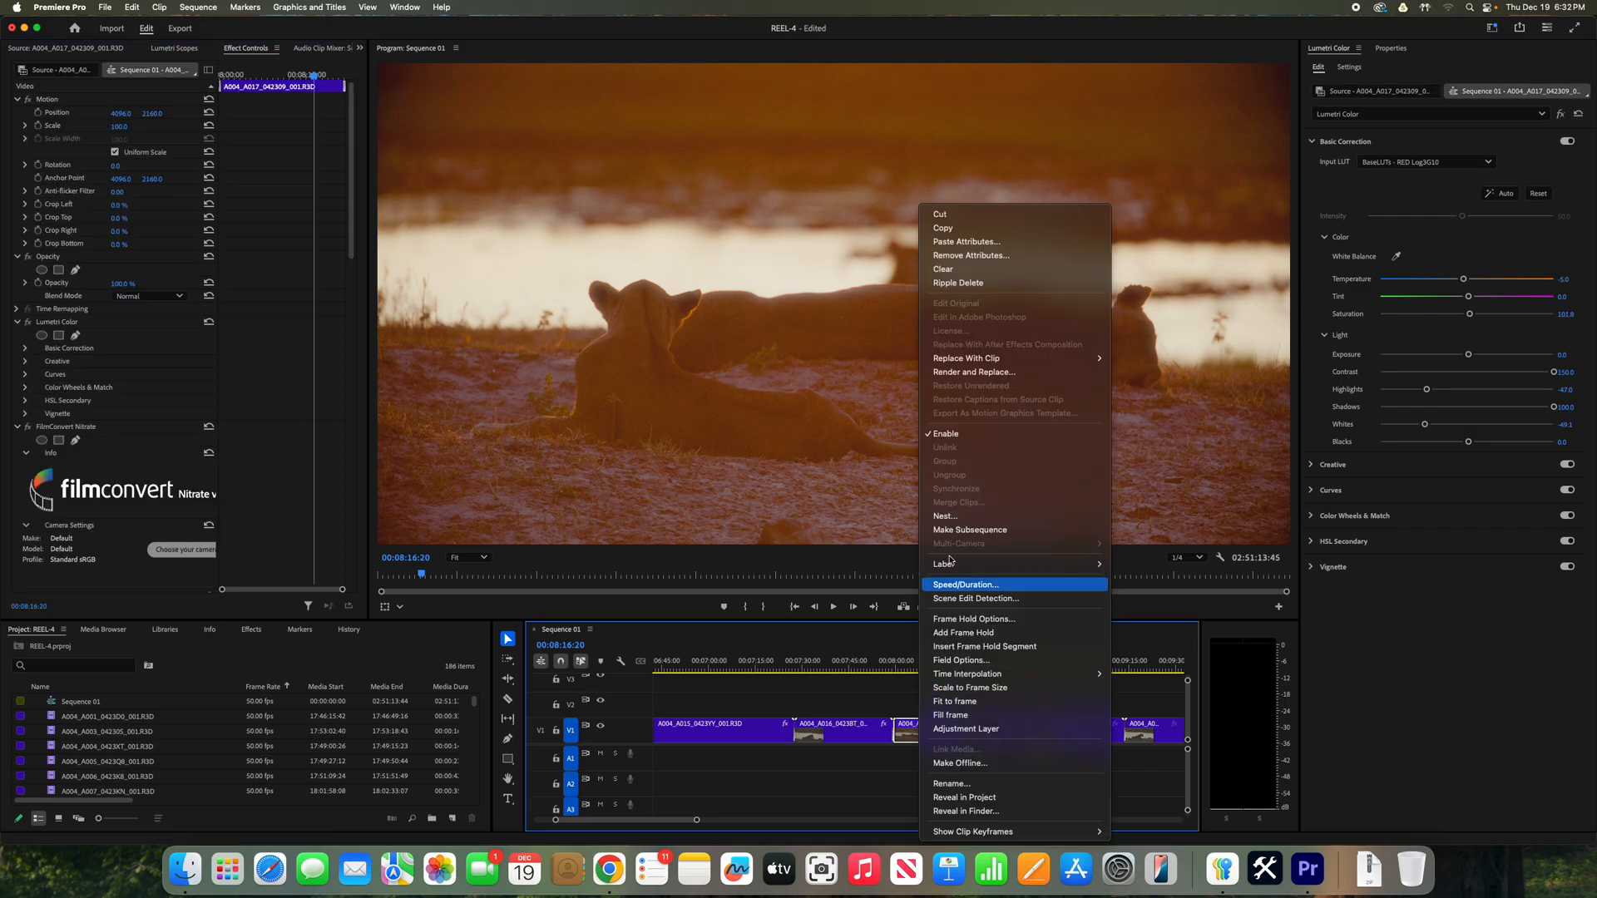
pyautogui.click(944, 235)
pyautogui.click(951, 670)
pyautogui.moveTo(951, 671); pyautogui.dragTo(986, 670)
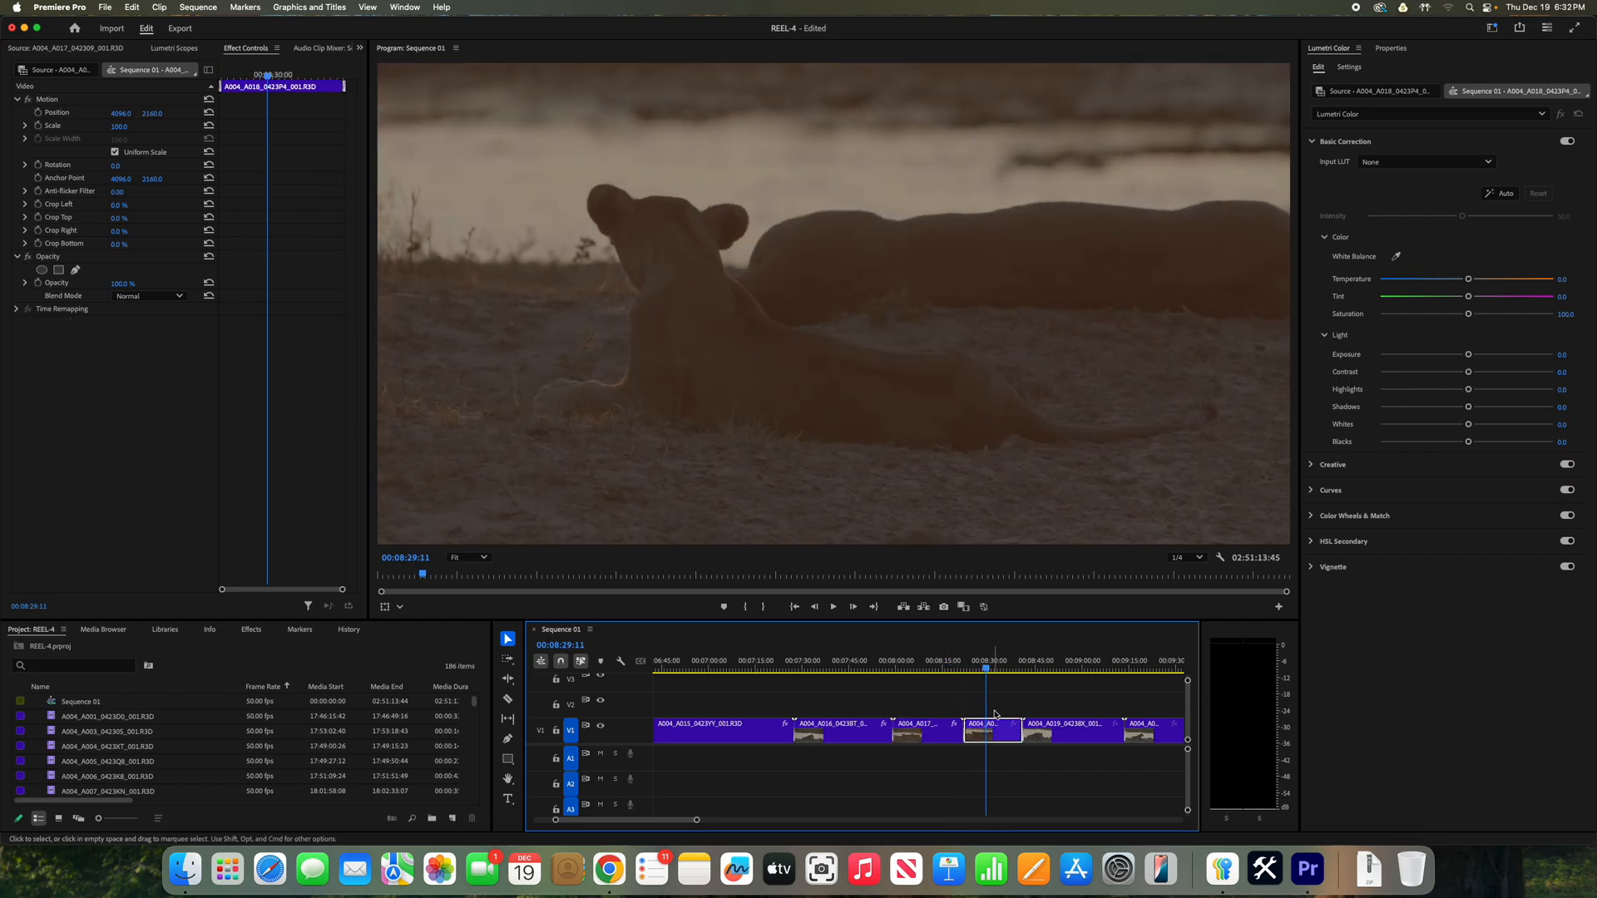
pyautogui.rightClick(995, 731)
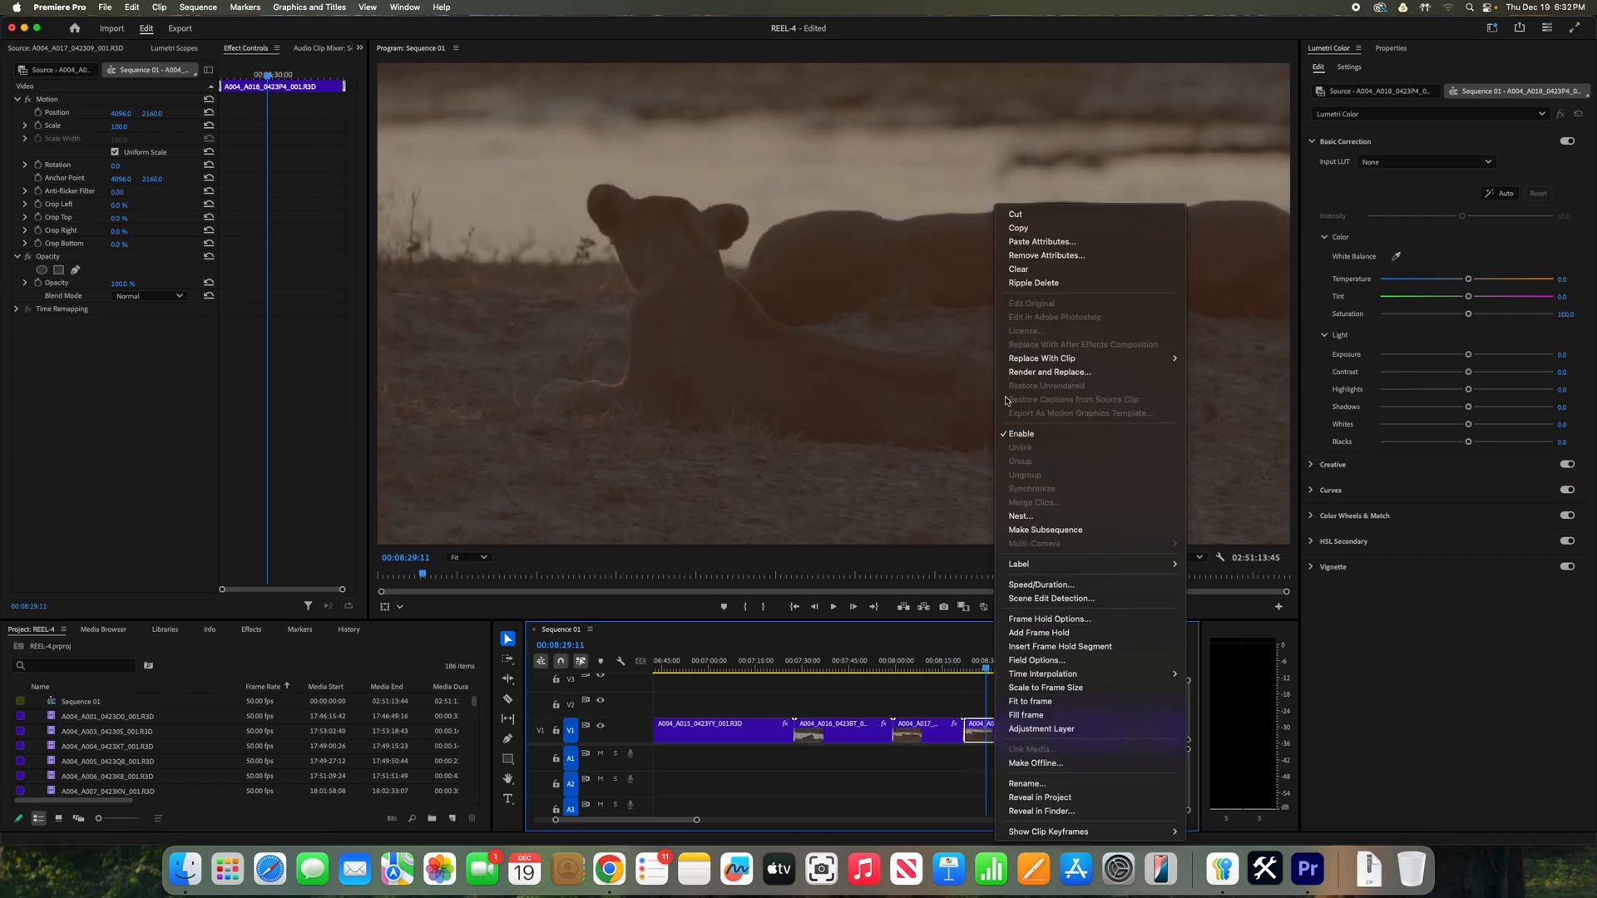
pyautogui.click(1023, 239)
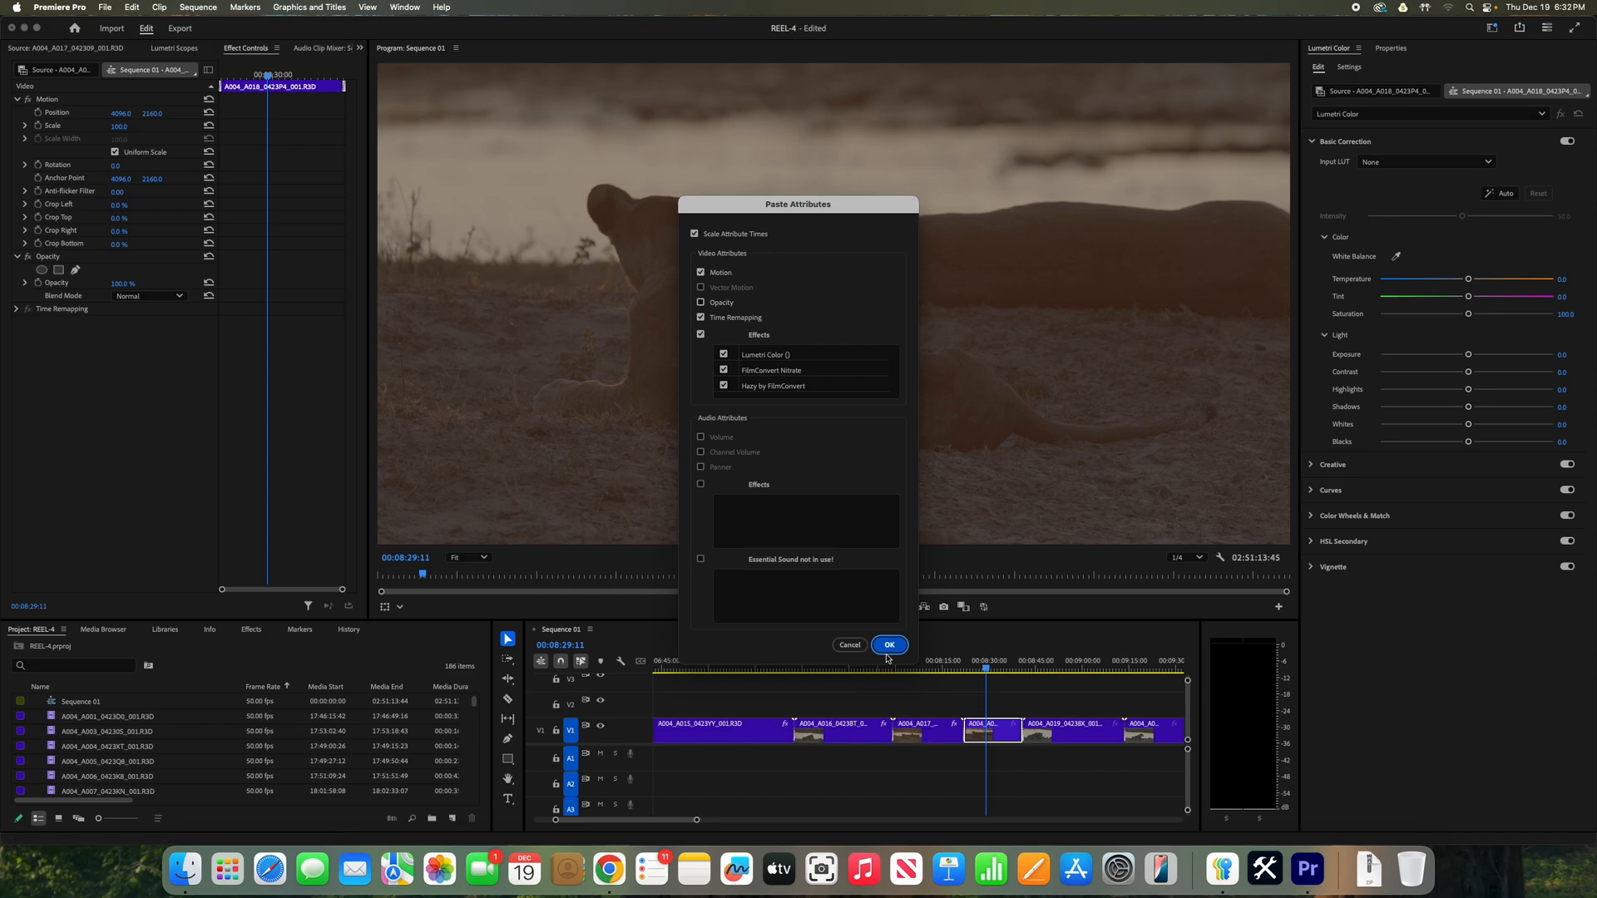
pyautogui.click(889, 645)
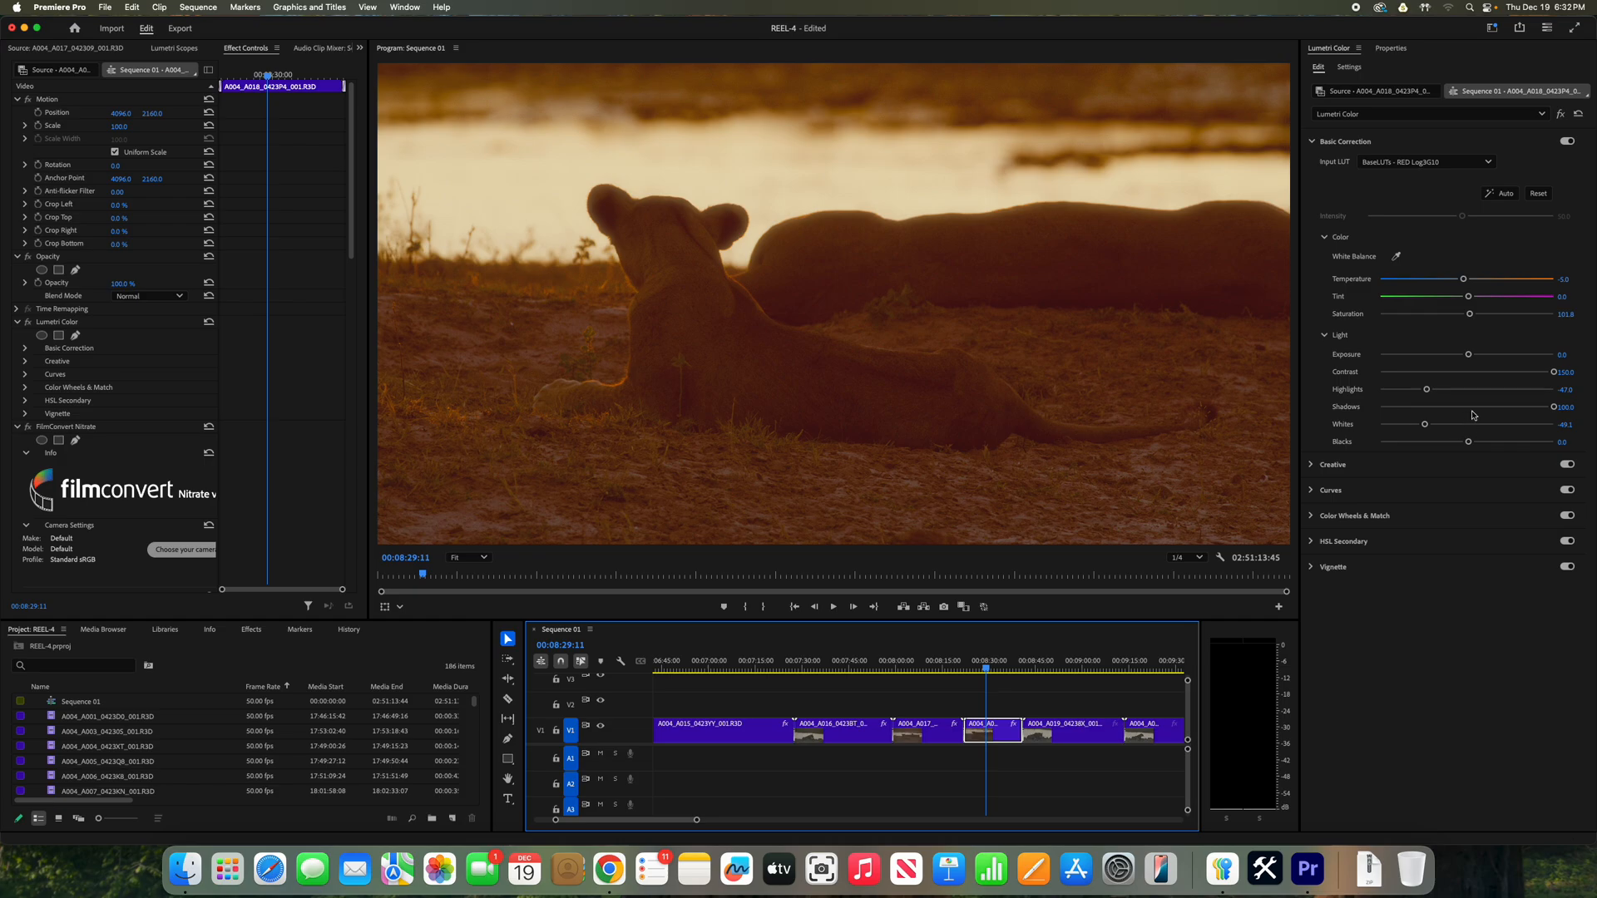
# Lower the A004_A018 clip's Lumetri contrast to about 32.
pyautogui.click(1513, 374)
pyautogui.moveTo(1514, 373)
pyautogui.mouseDown()
pyautogui.moveTo(1528, 372)
pyautogui.moveTo(1494, 375)
pyautogui.mouseUp()
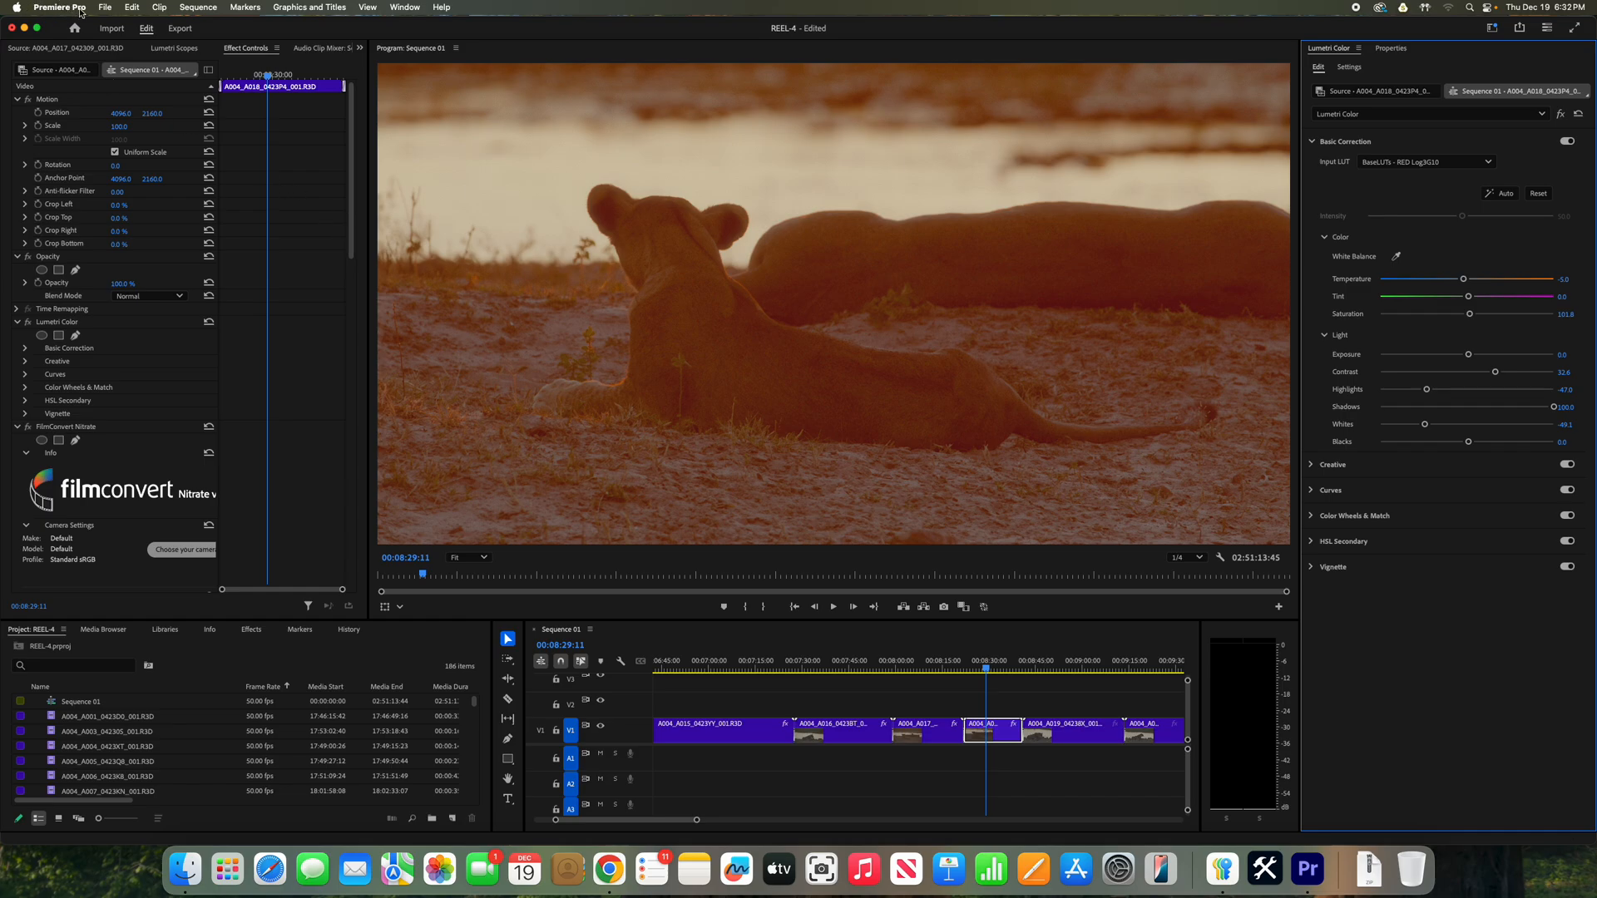
# Save the project.
pyautogui.click(105, 8)
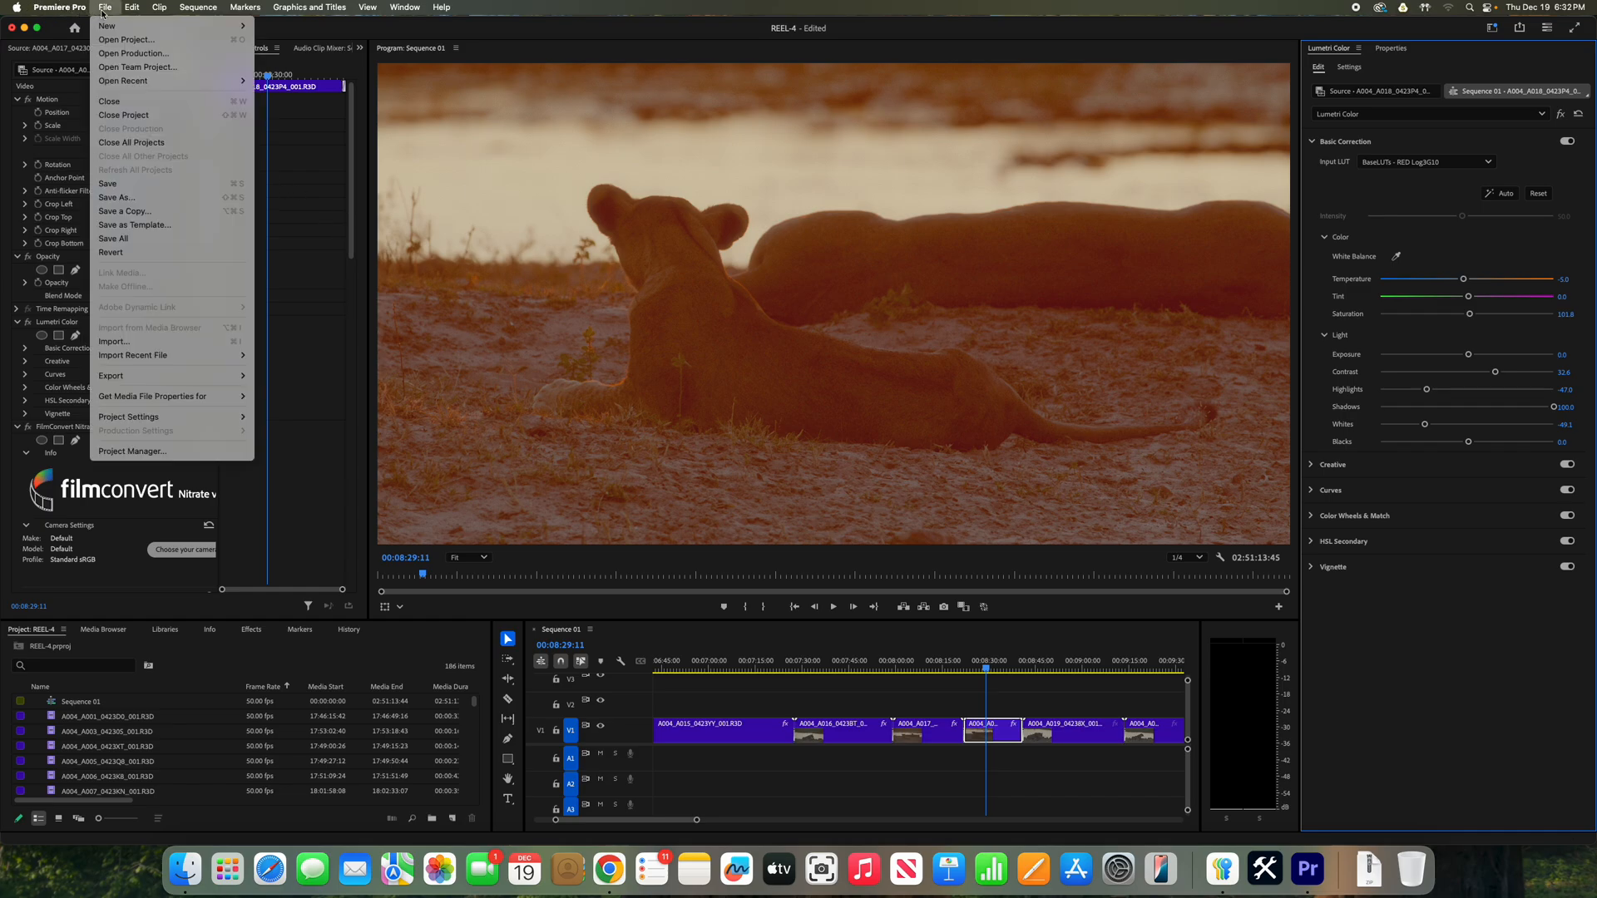
pyautogui.click(107, 183)
# Try other Kelvin values in the A004_A018 clip's RED source settings, ending with 5600.
pyautogui.moveTo(351, 220); pyautogui.dragTo(350, 380)
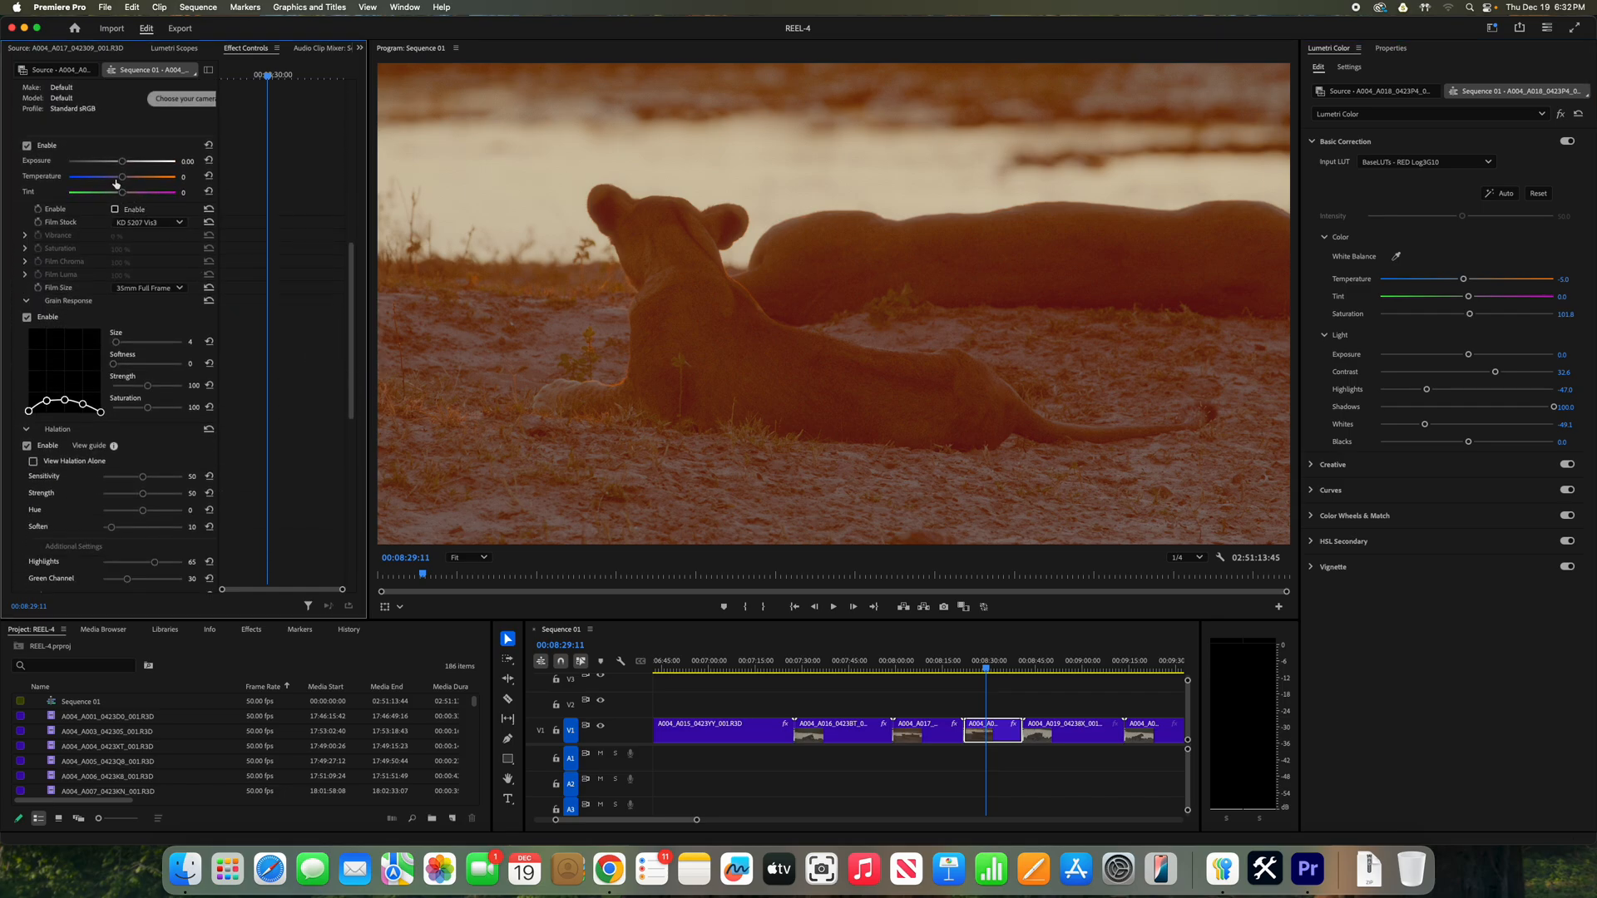
pyautogui.click(71, 72)
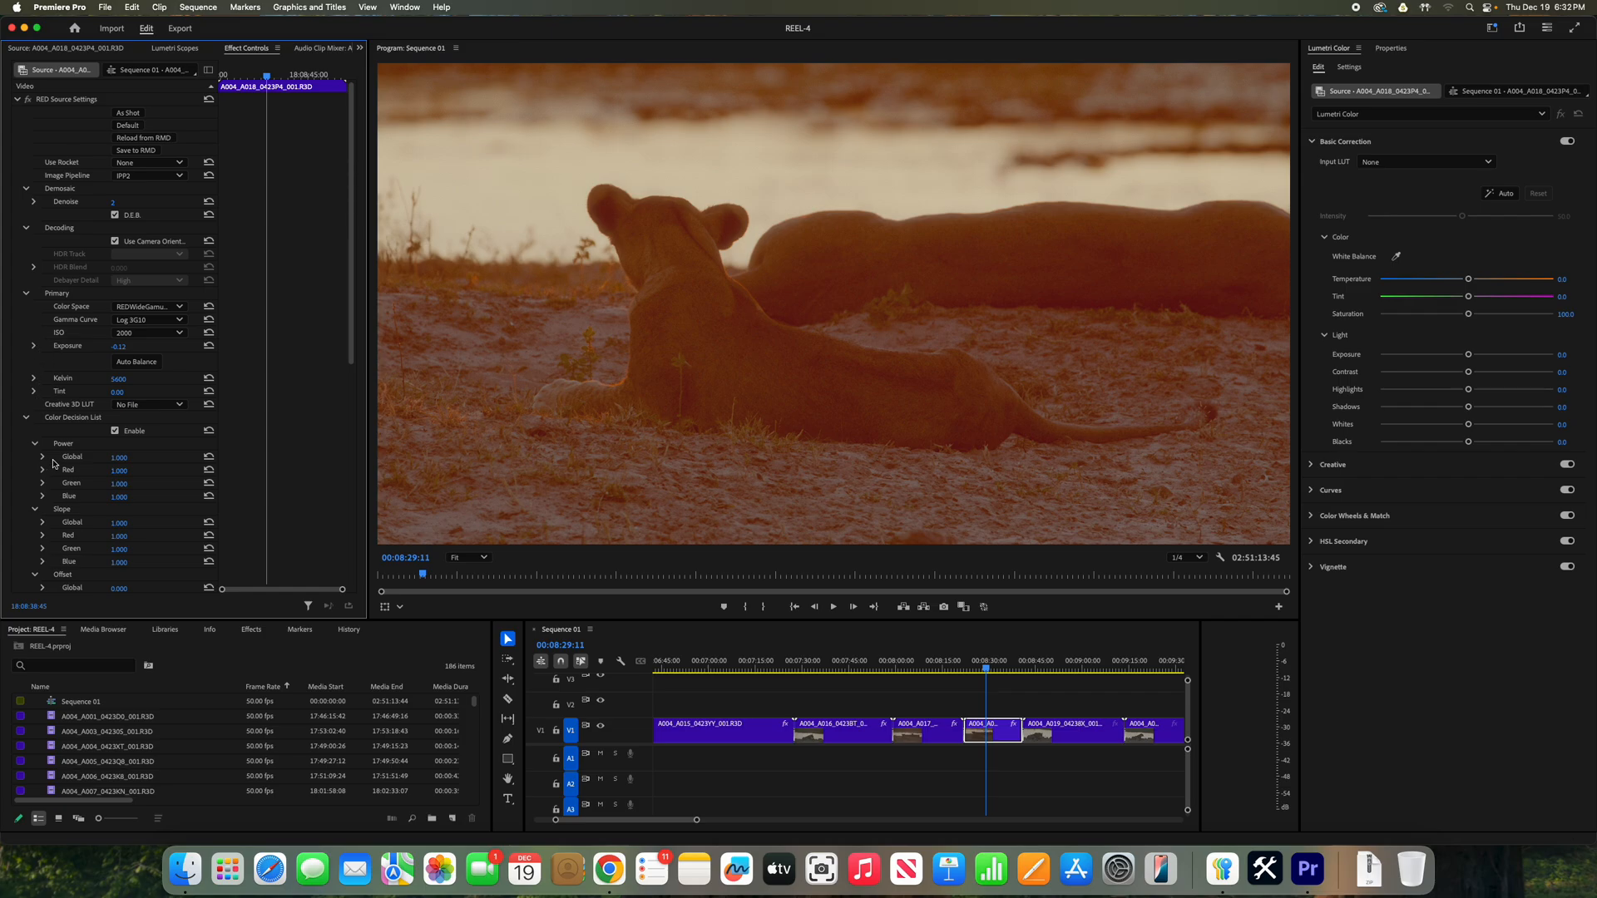
pyautogui.click(34, 378)
pyautogui.click(98, 403)
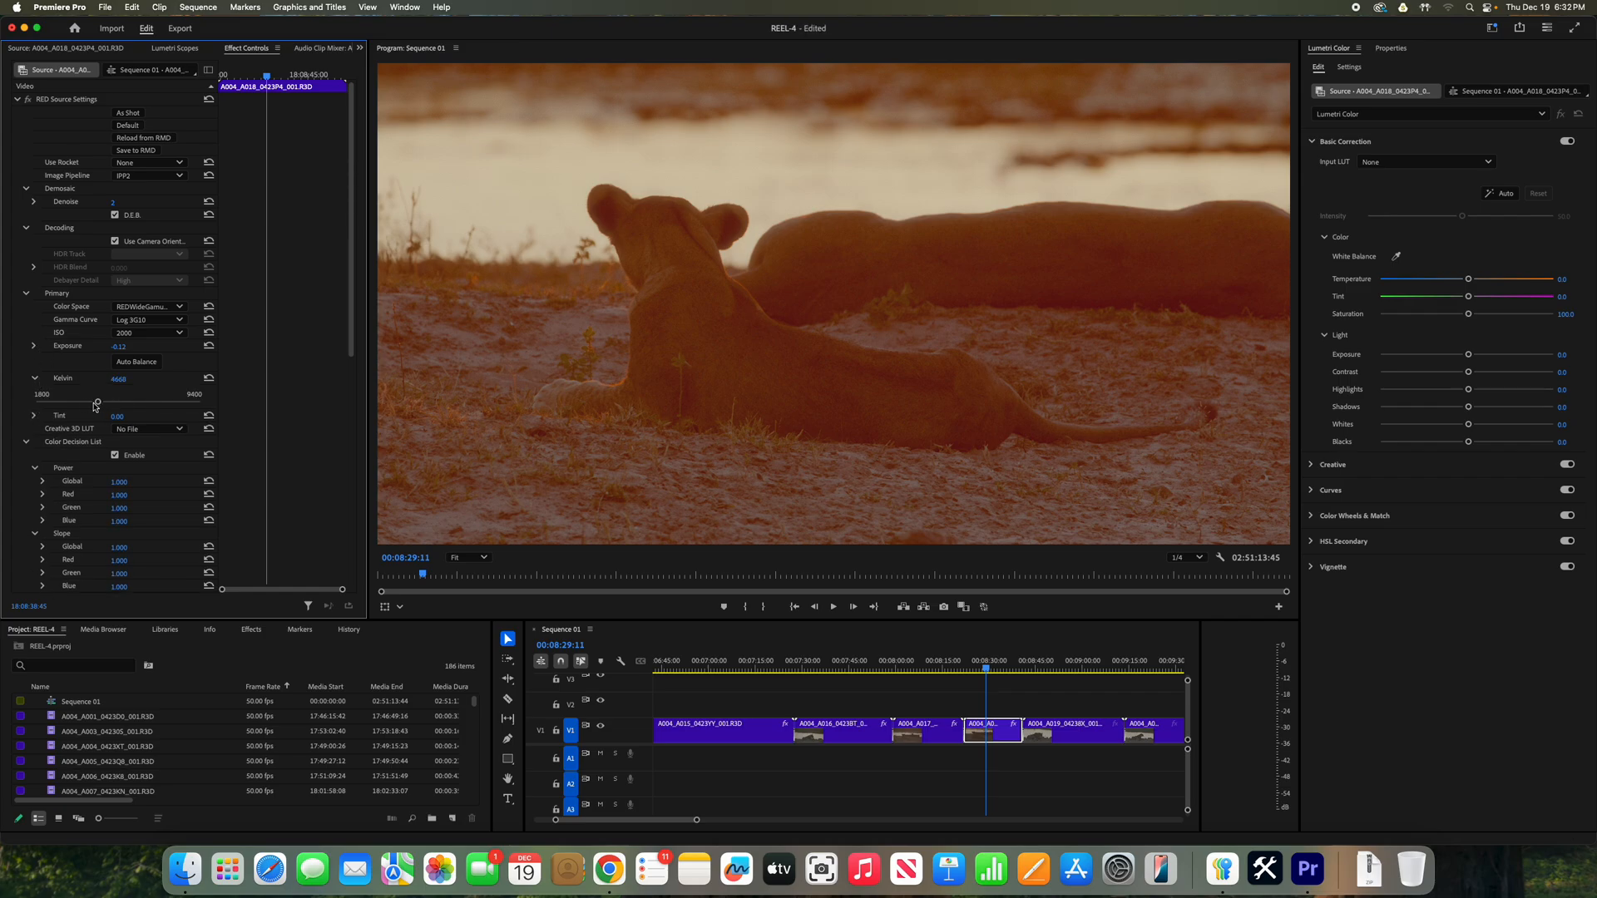
pyautogui.moveTo(92, 404); pyautogui.dragTo(114, 406)
pyautogui.click(119, 379)
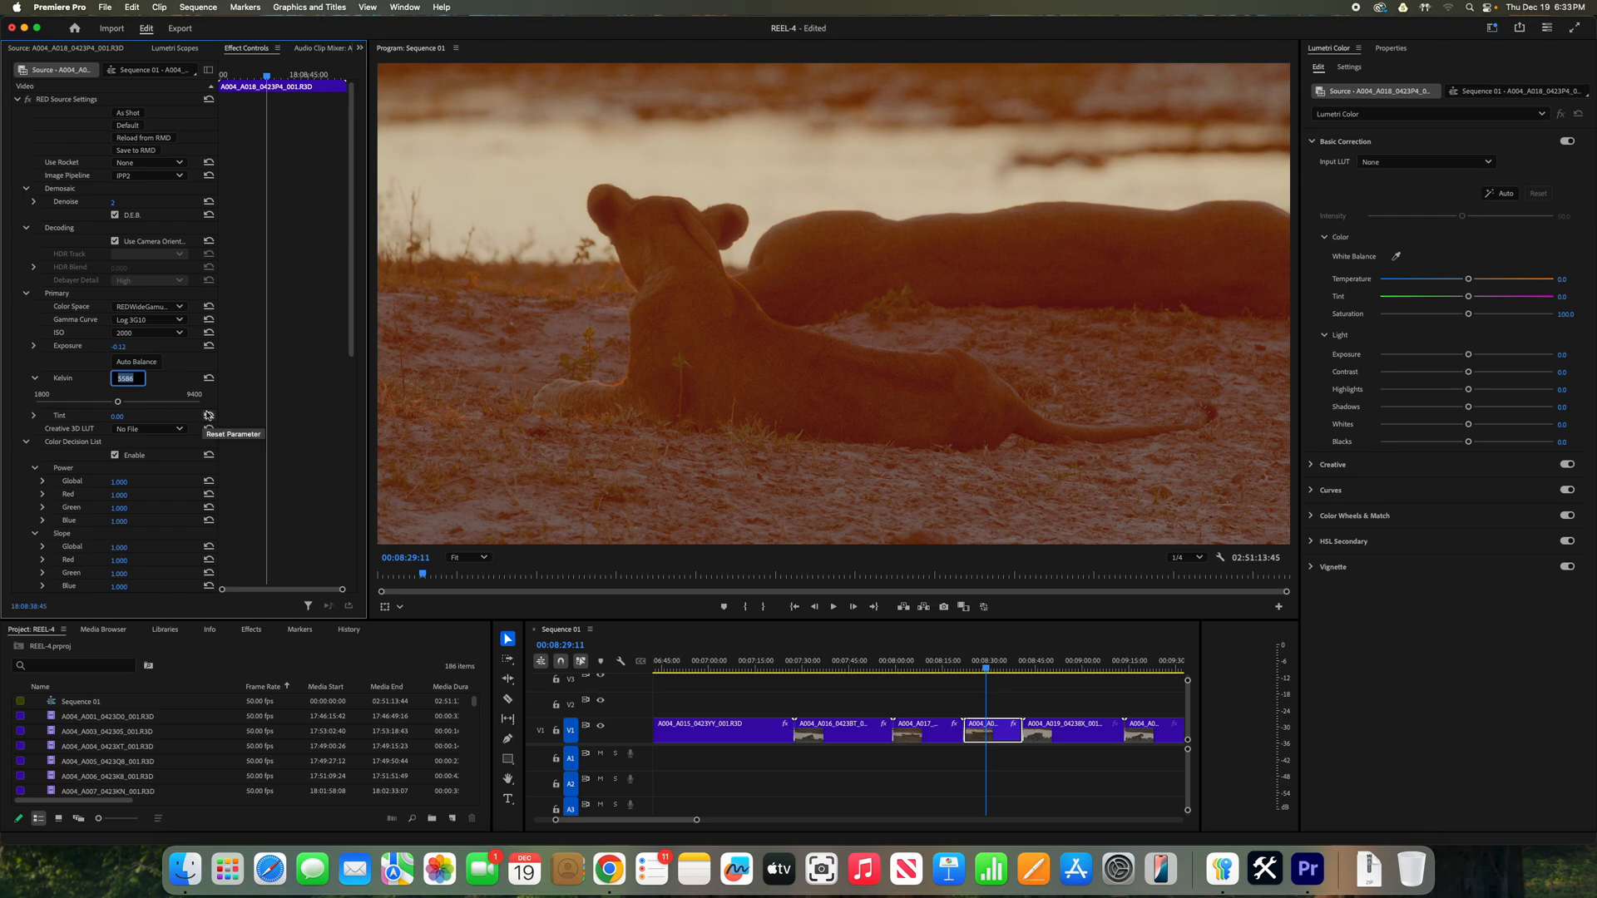
pyautogui.write('5600')
pyautogui.press('Return')
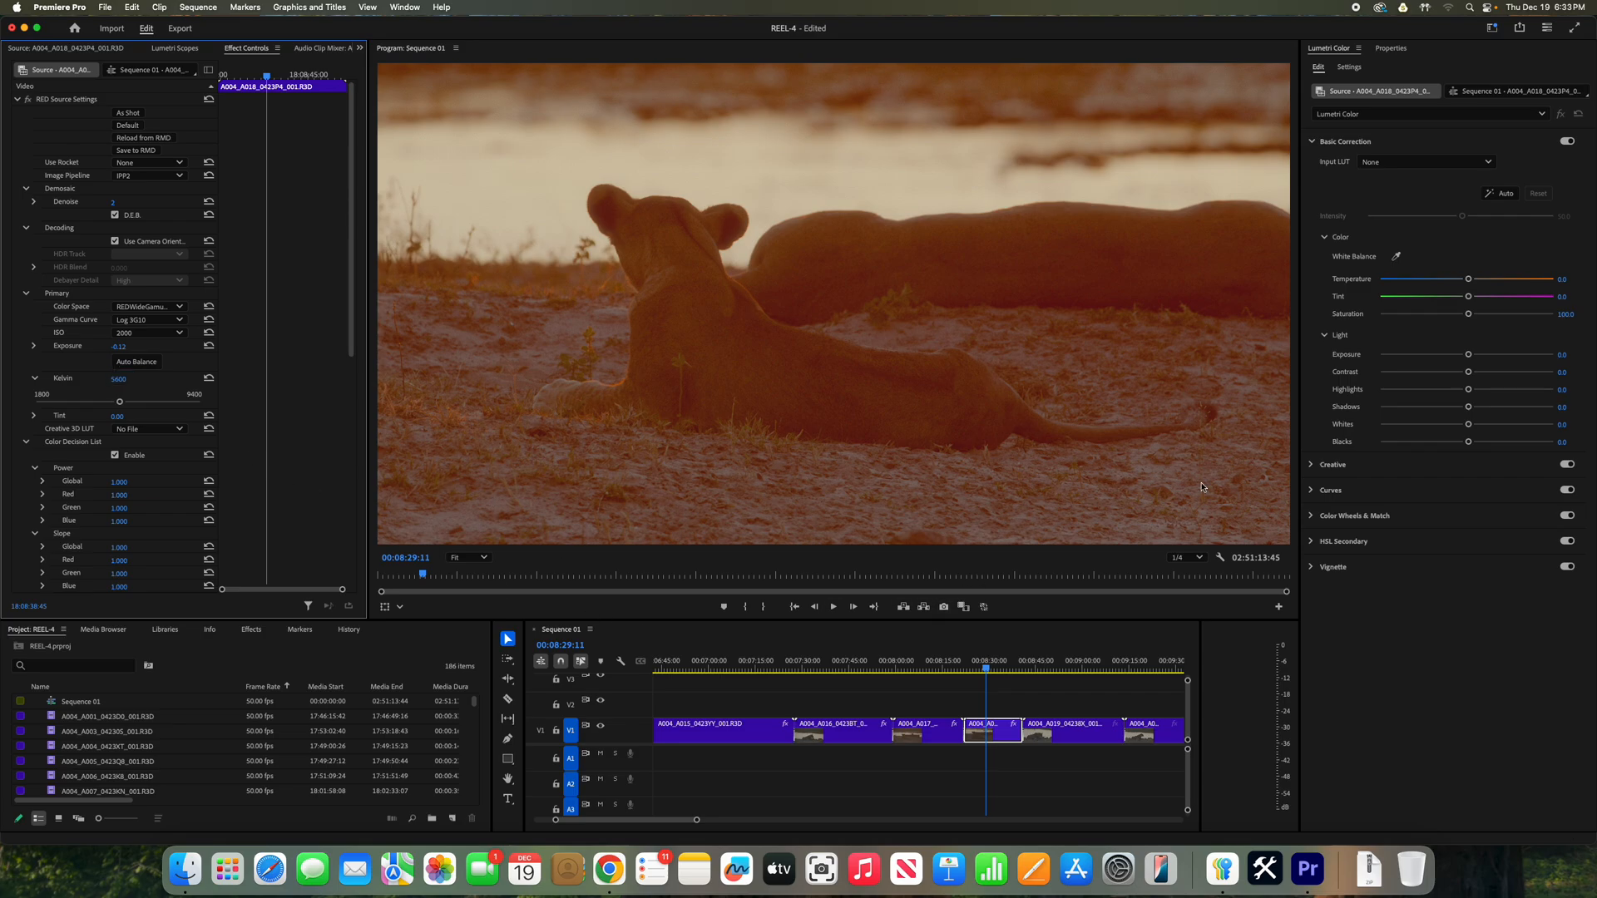
# Copy the A004_A018 clip and paste its Motion, Time Remapping, Lumetri, FilmConvert Nitrate and Hazy attributes onto the A004_A019 clip.
pyautogui.rightClick(998, 722)
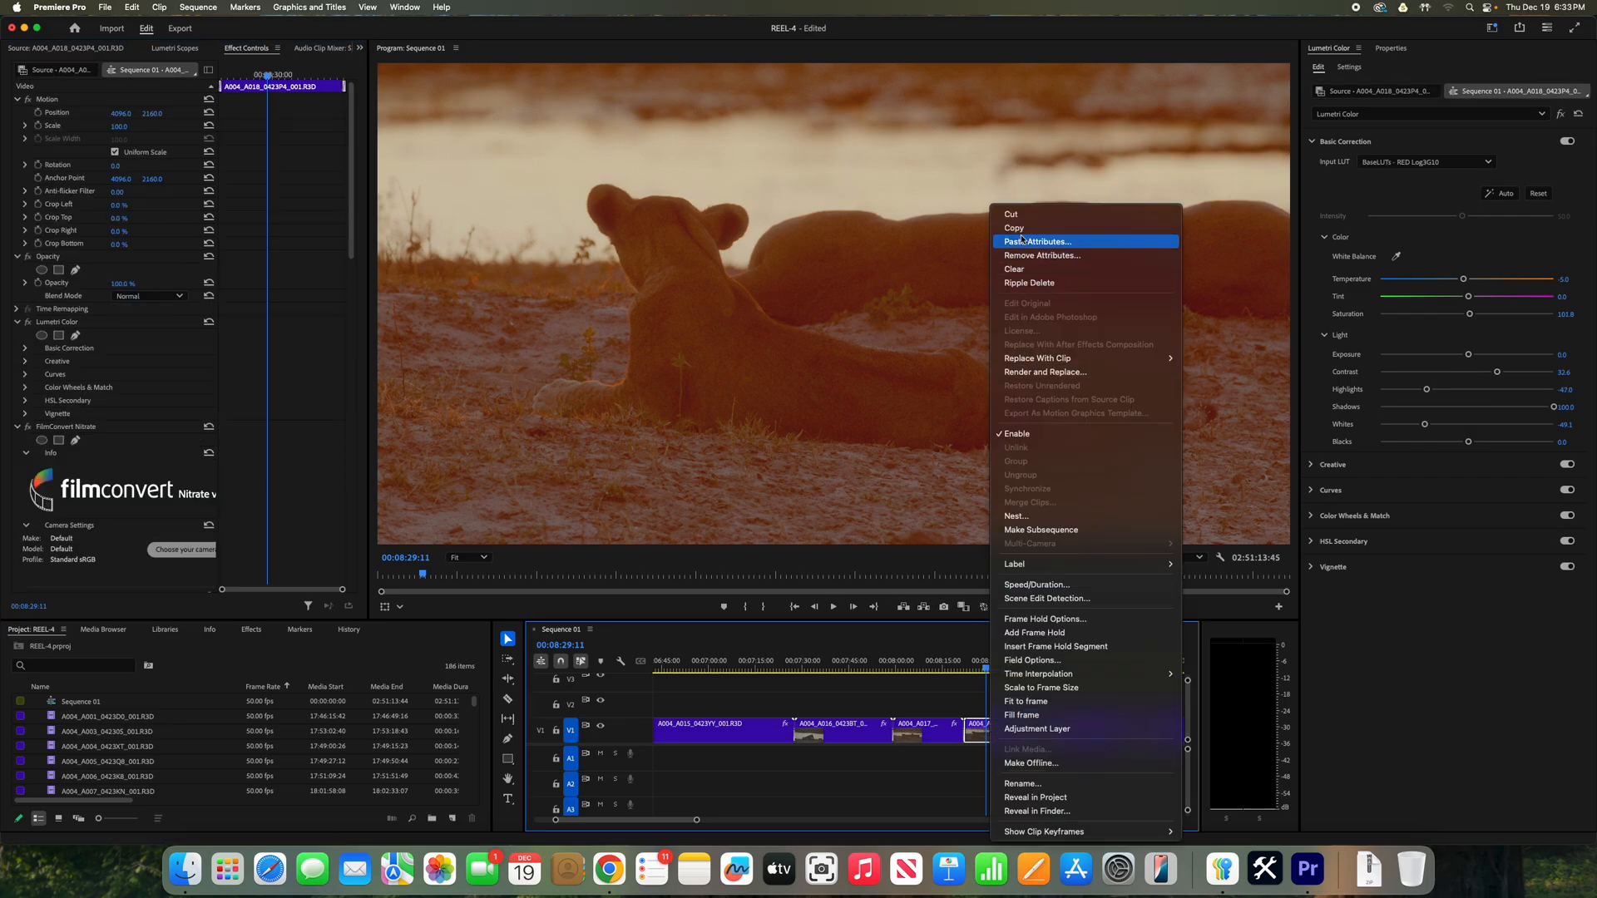
pyautogui.click(1014, 228)
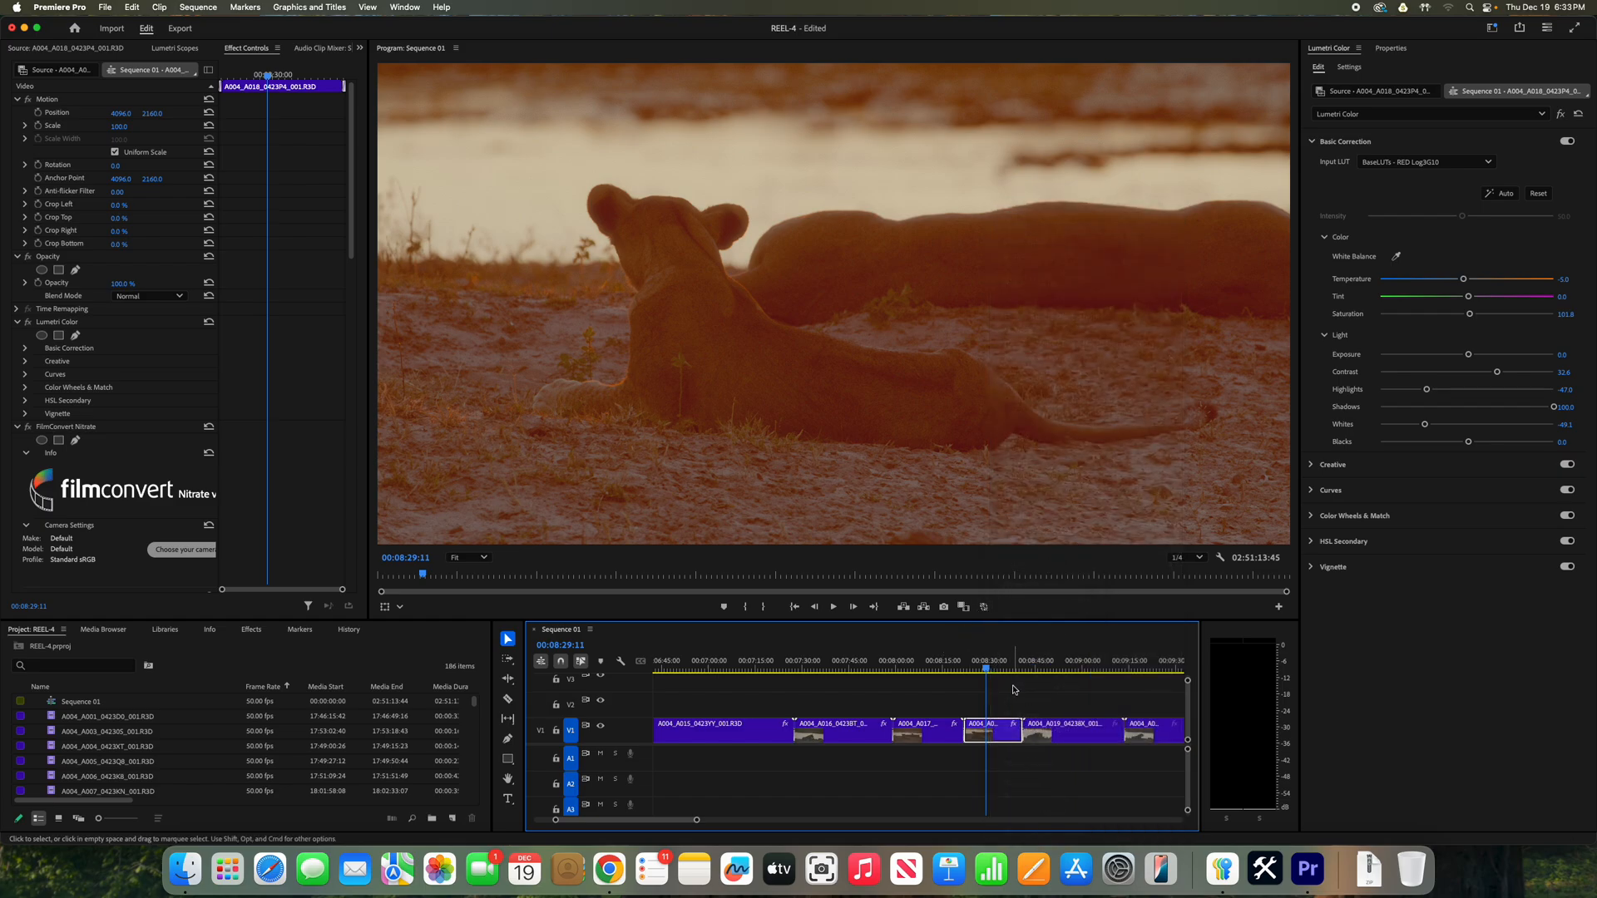
pyautogui.moveTo(996, 668); pyautogui.dragTo(1053, 668)
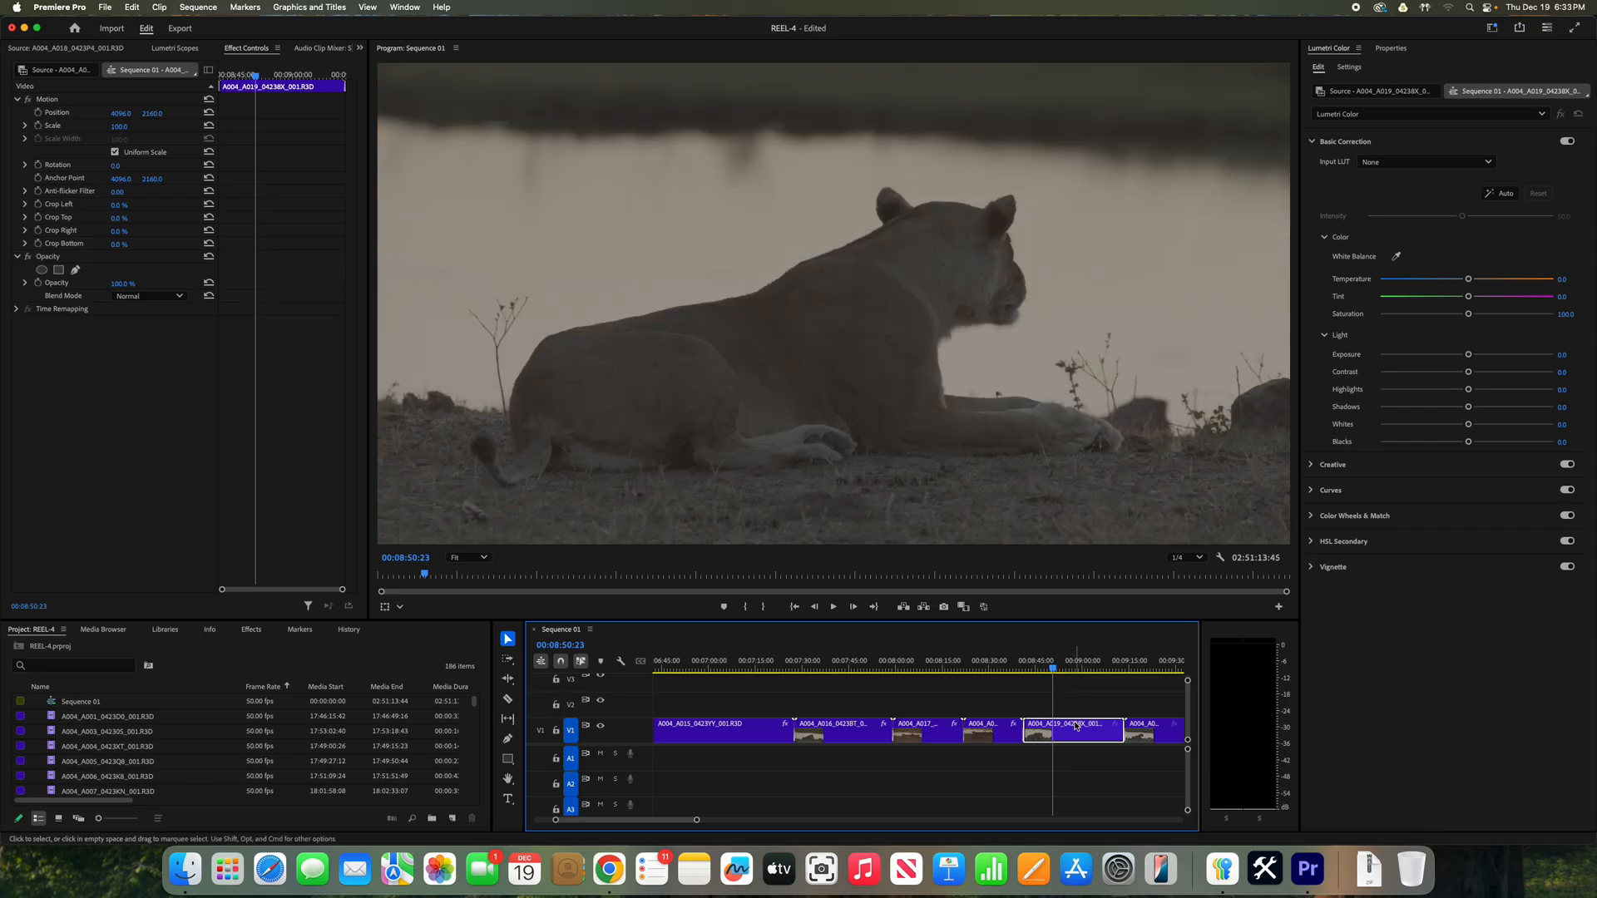
pyautogui.rightClick(1076, 726)
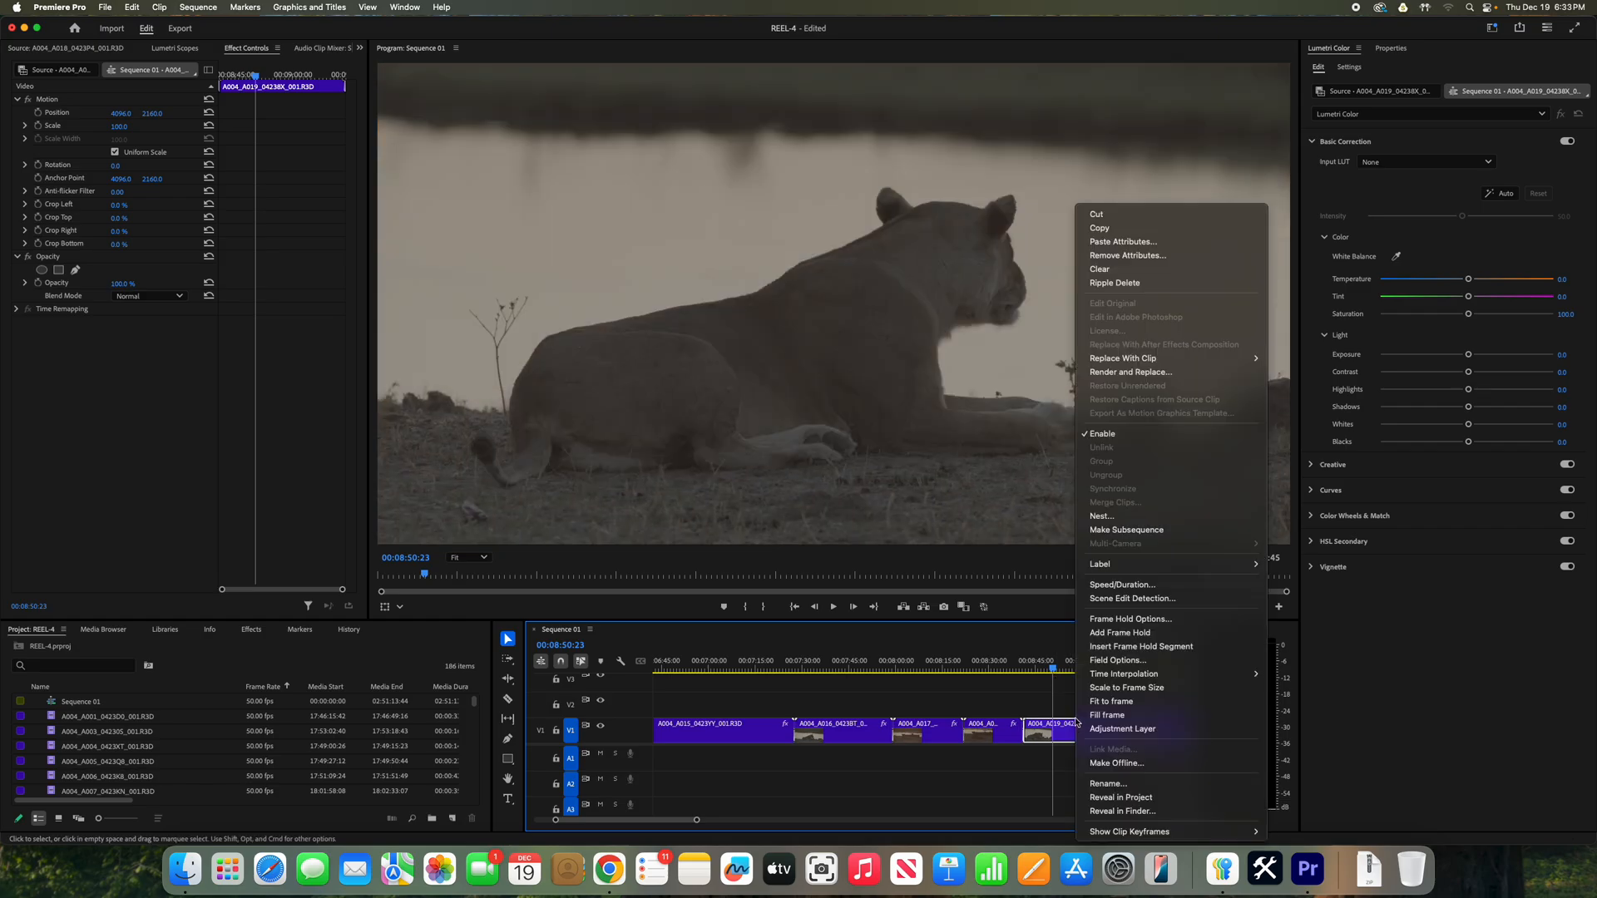
pyautogui.click(1110, 241)
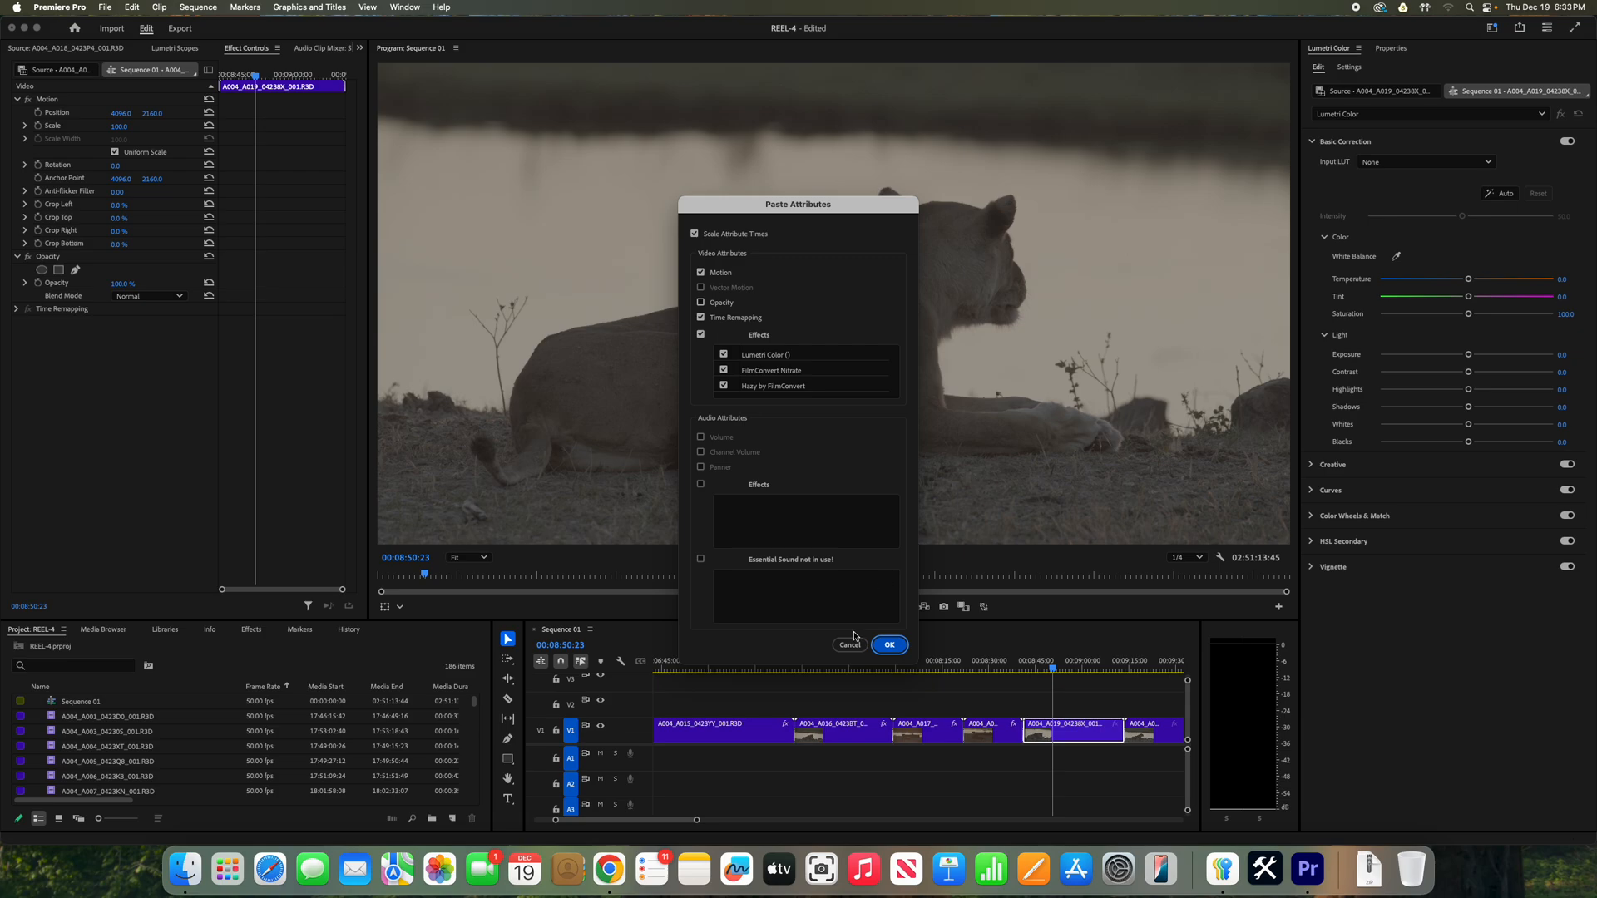
pyautogui.click(888, 646)
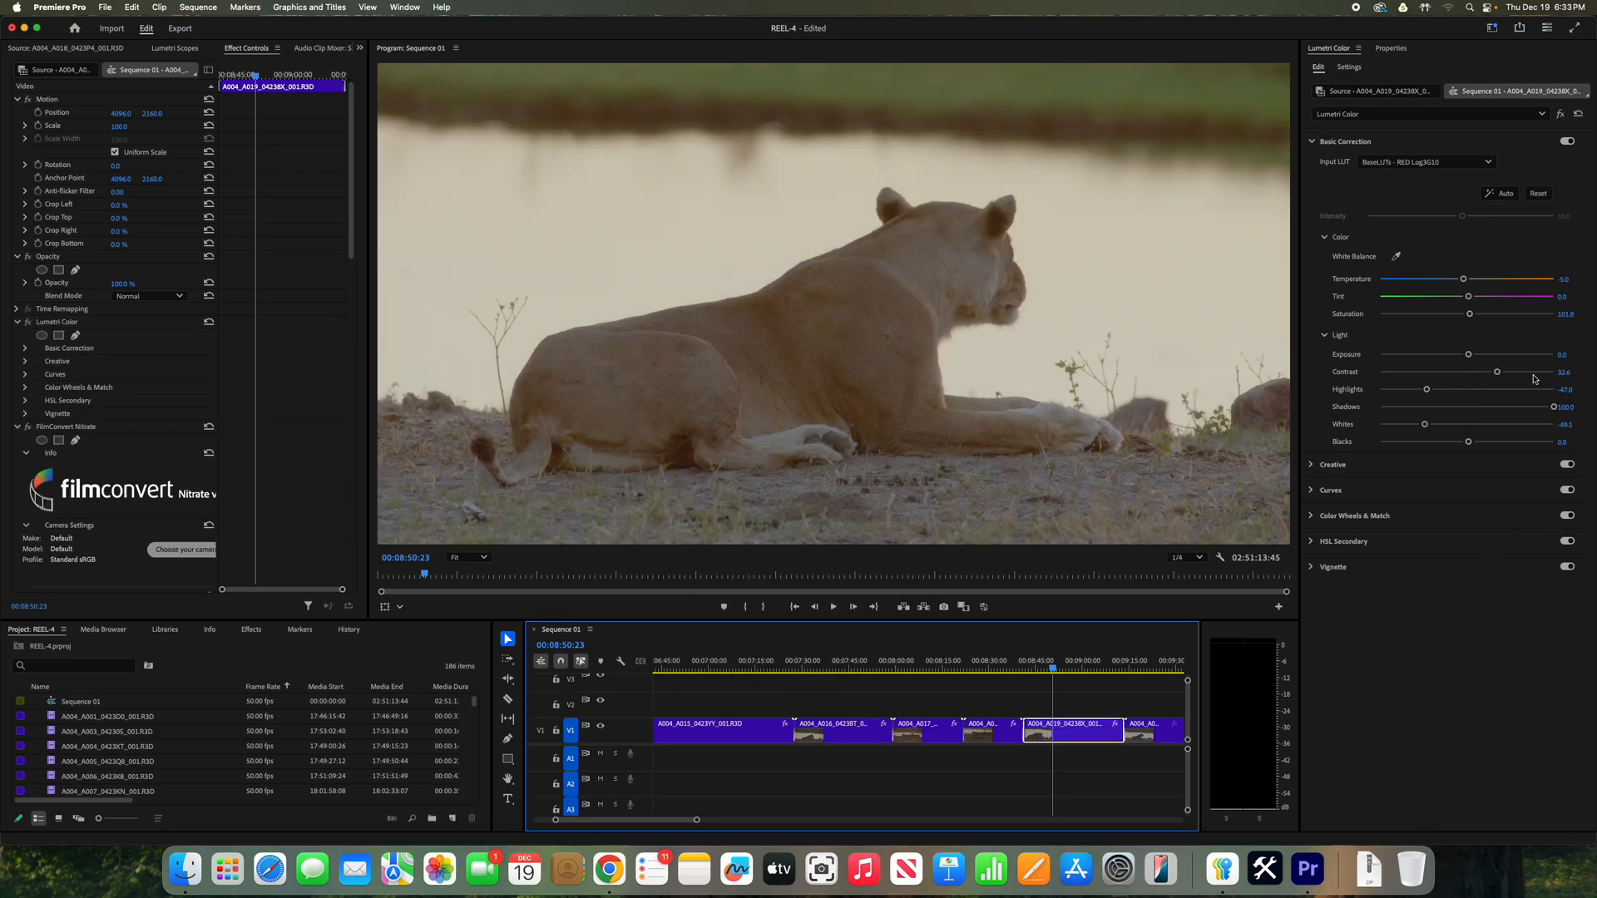
# Set the A004_A019 clip's Lumetri saturation to about 148, temperature and tint to 0, and contrast to about 80.
pyautogui.moveTo(1470, 314); pyautogui.dragTo(1506, 319)
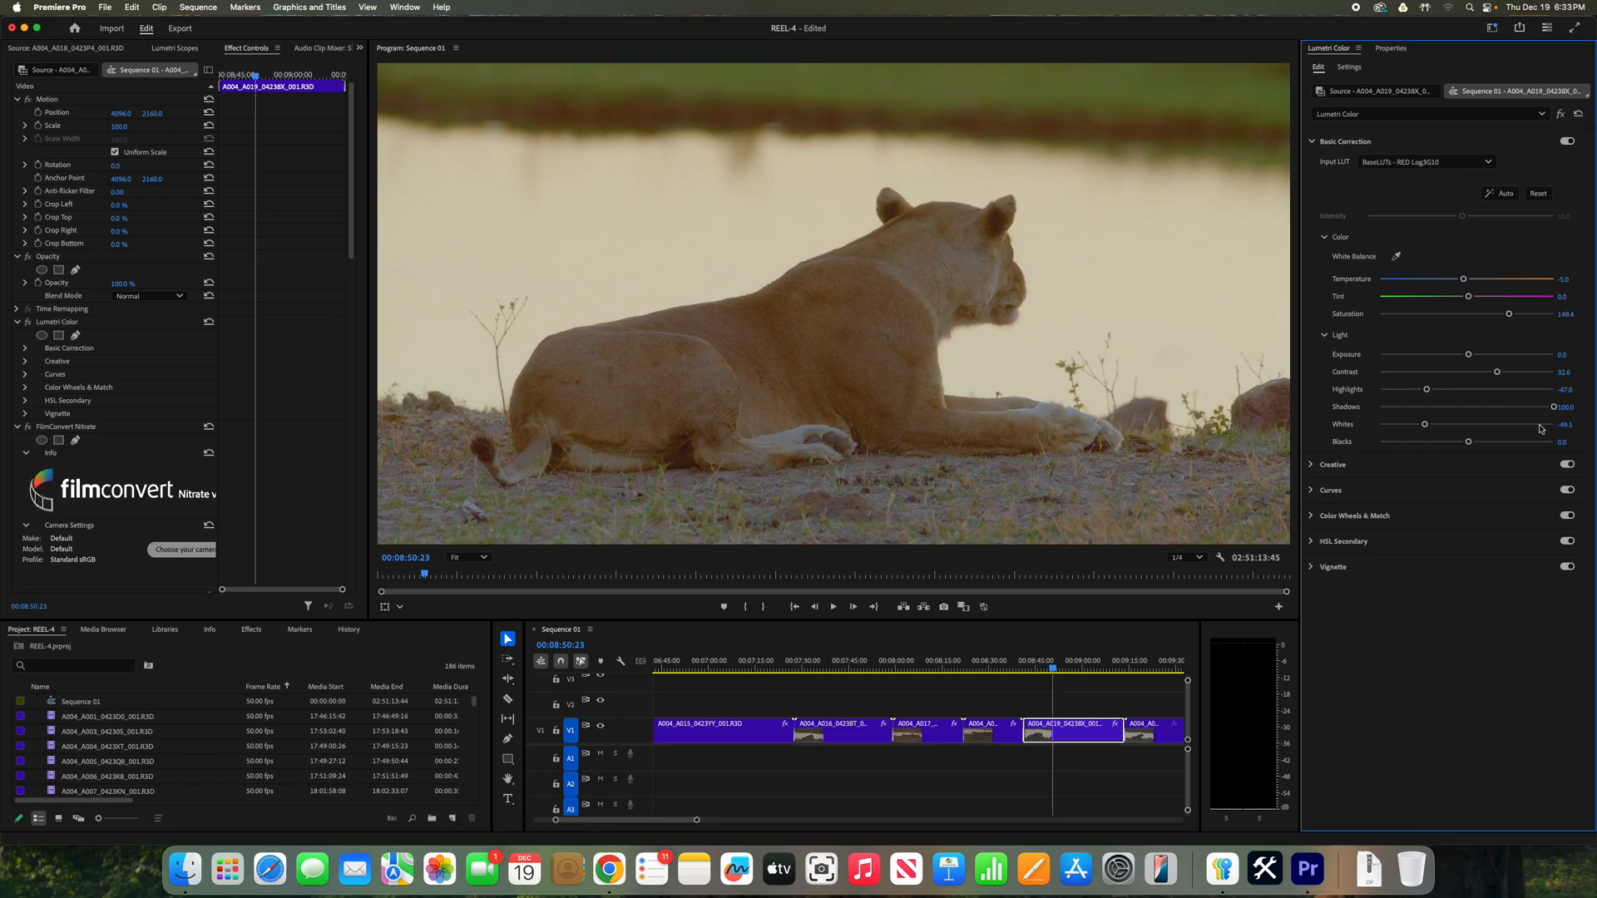
pyautogui.click(1562, 280)
pyautogui.write('0')
pyautogui.press('Return')
pyautogui.click(1561, 296)
pyautogui.write('0')
pyautogui.press('Return')
pyautogui.moveTo(1534, 406); pyautogui.dragTo(1573, 409)
pyautogui.moveTo(1504, 376); pyautogui.dragTo(1532, 372)
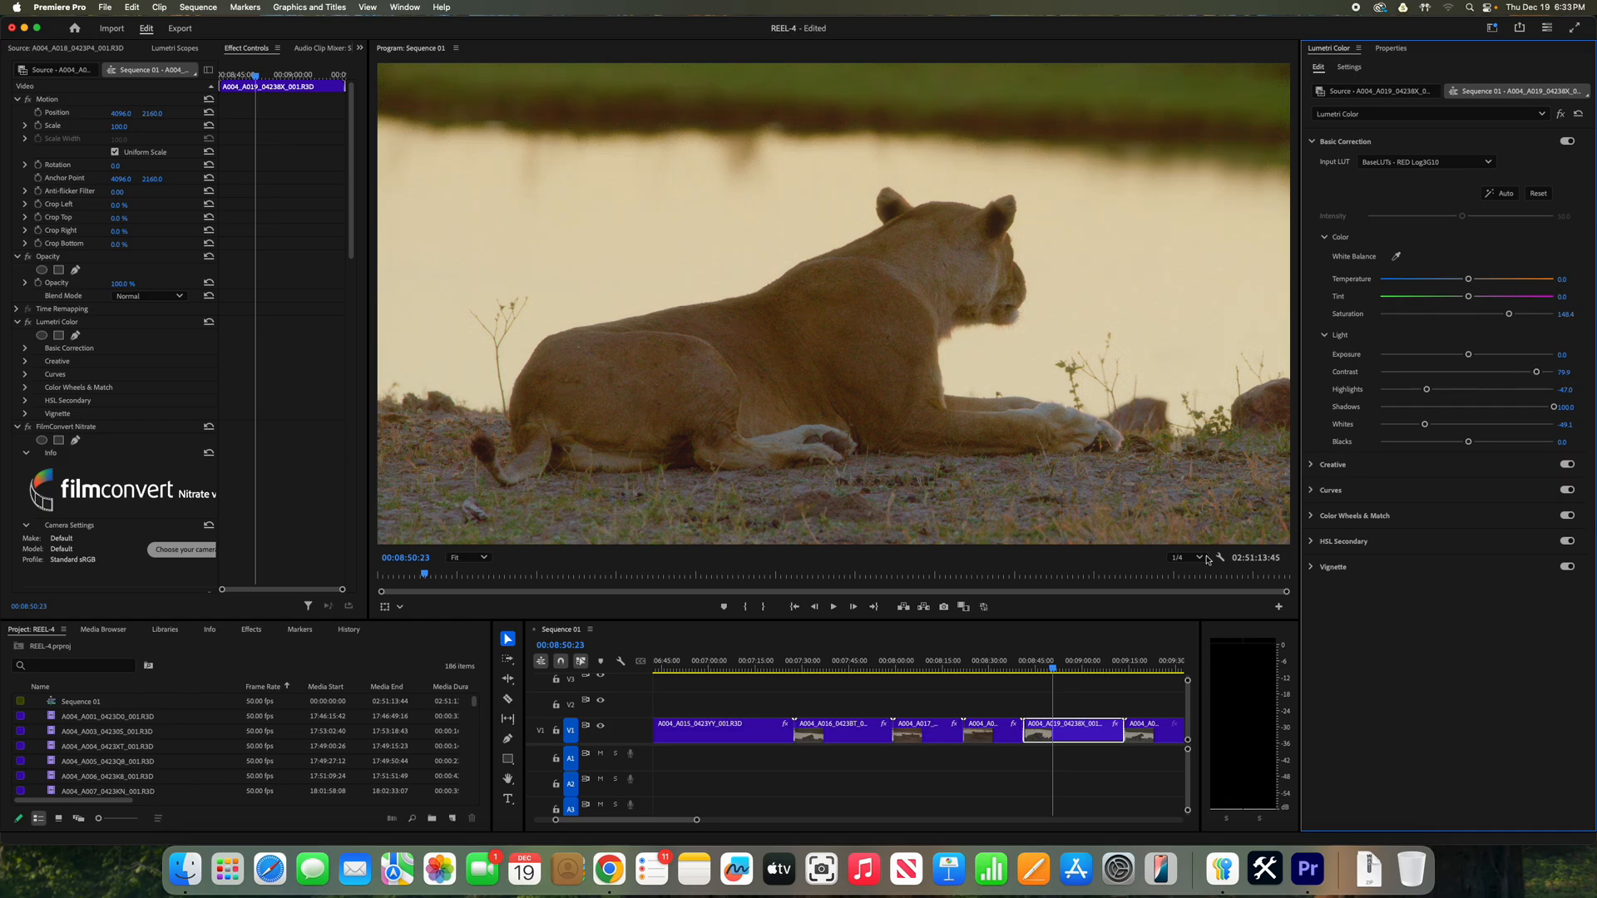
# Paste the A004_A019 clip's Motion, Time Remapping, Lumetri, FilmConvert Nitrate and Hazy attributes onto the A004_A020 clip and preview it briefly.
pyautogui.rightClick(1074, 727)
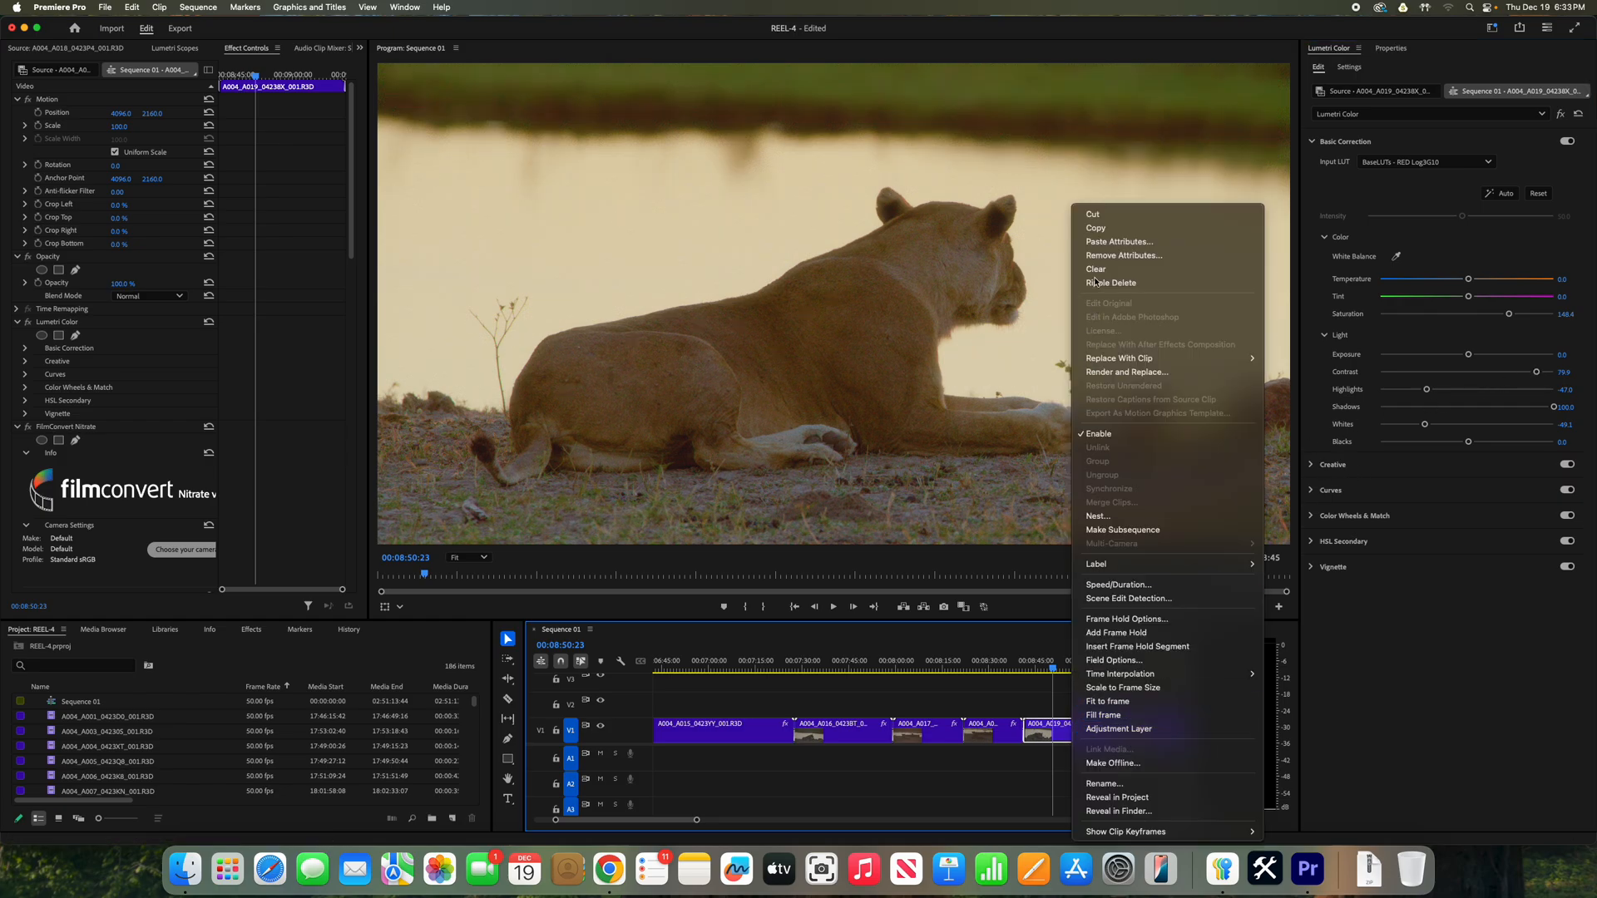
pyautogui.click(1091, 242)
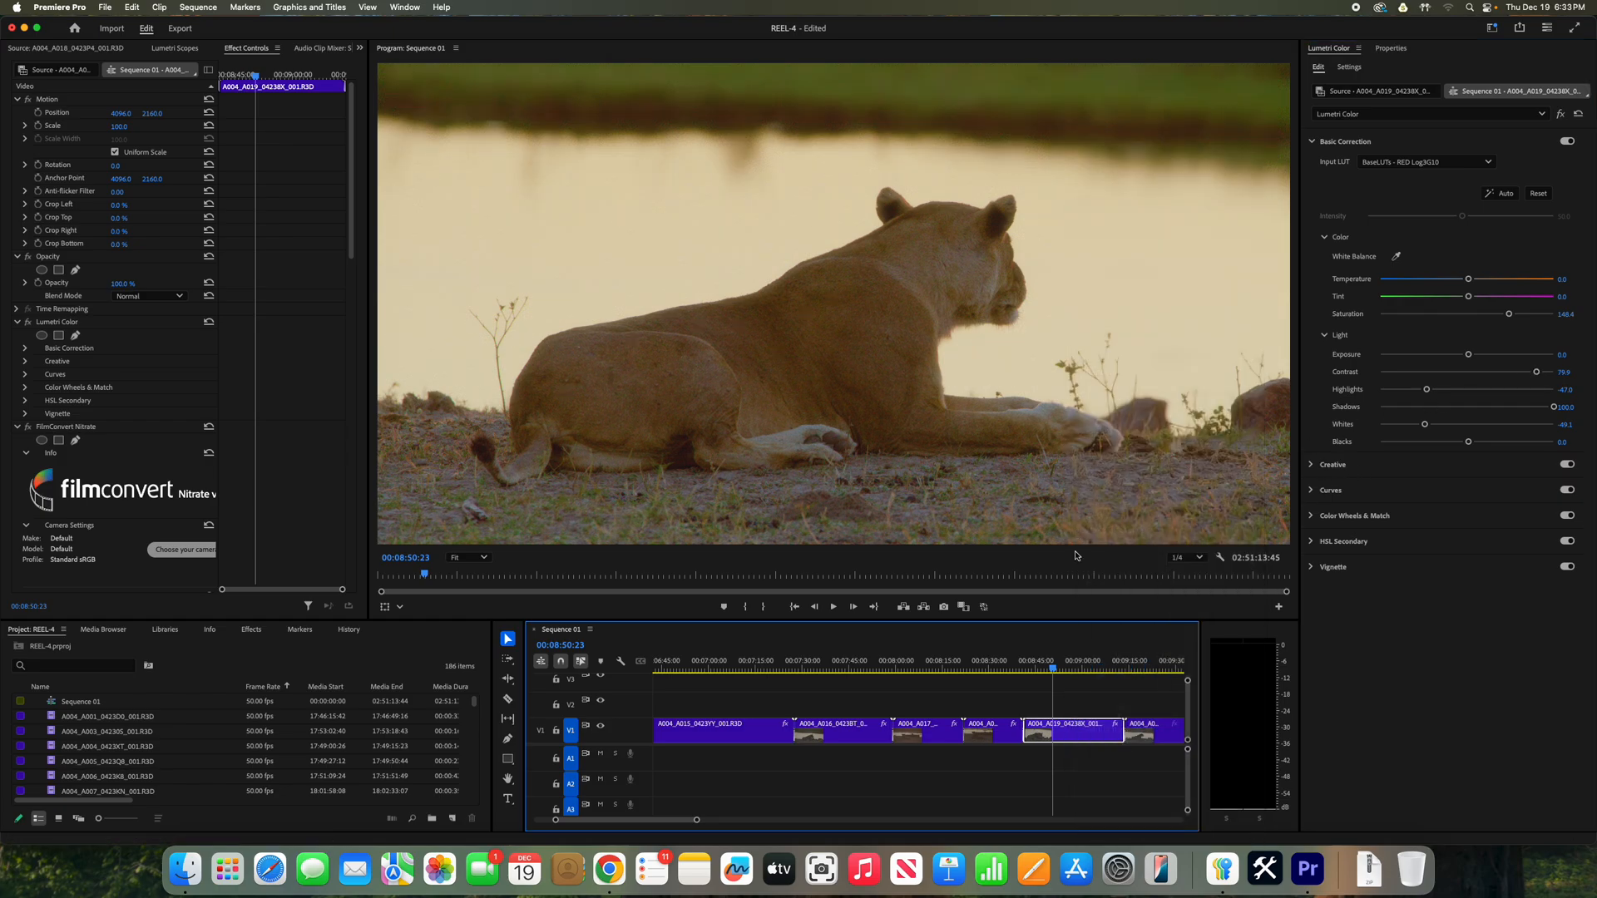
pyautogui.moveTo(1059, 663); pyautogui.dragTo(1147, 678)
pyautogui.rightClick(1148, 729)
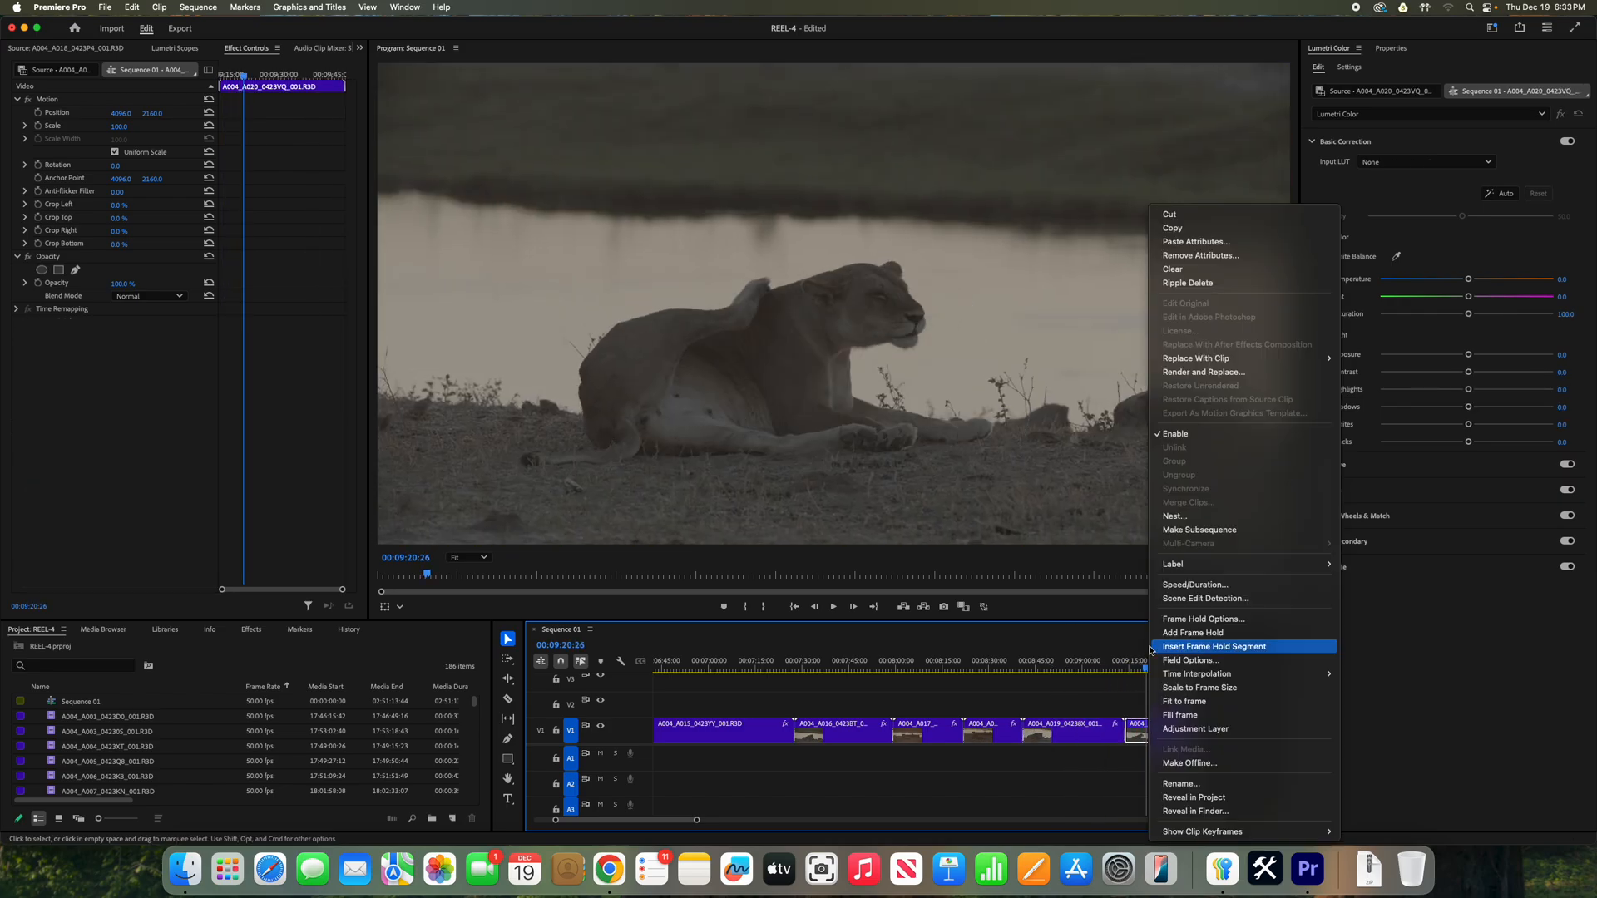
pyautogui.click(1181, 243)
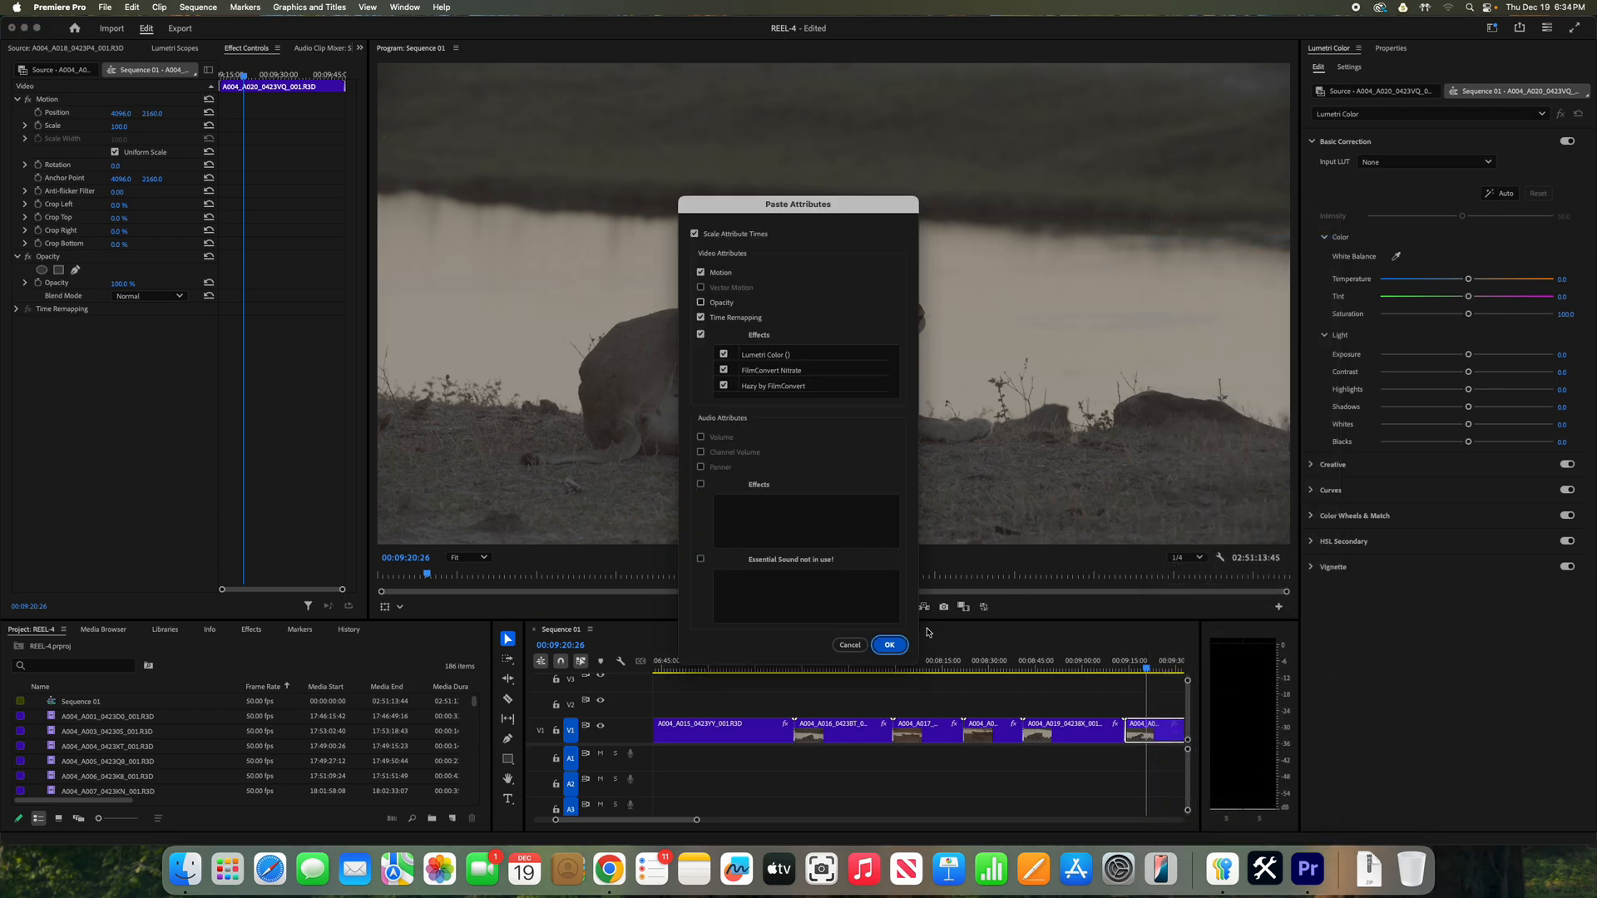
pyautogui.click(889, 644)
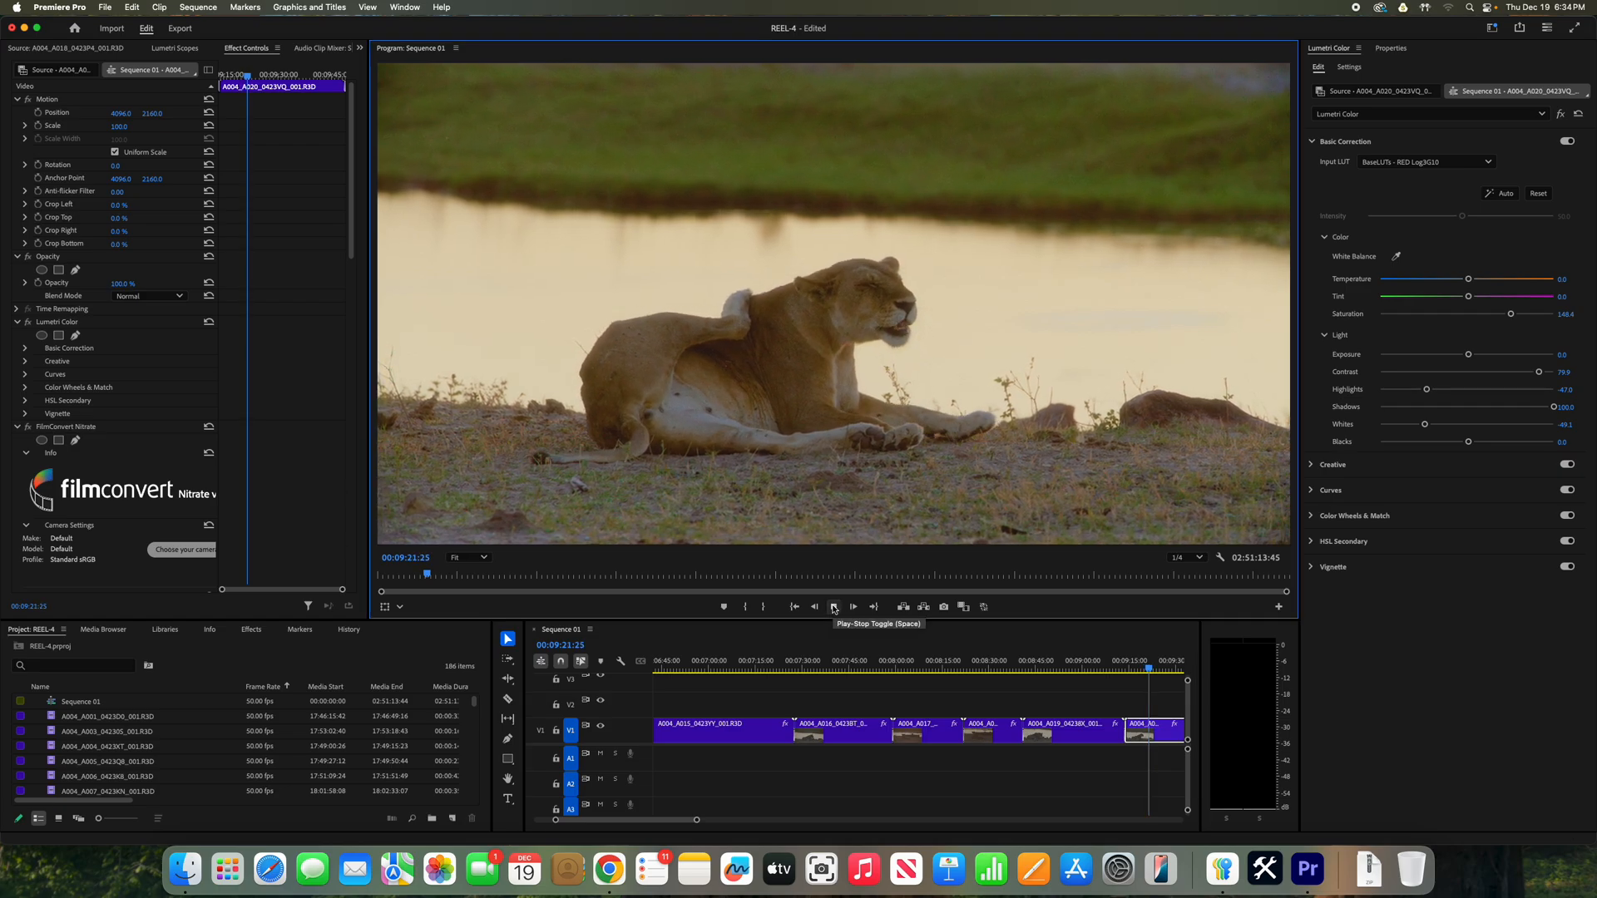
pyautogui.click(834, 607)
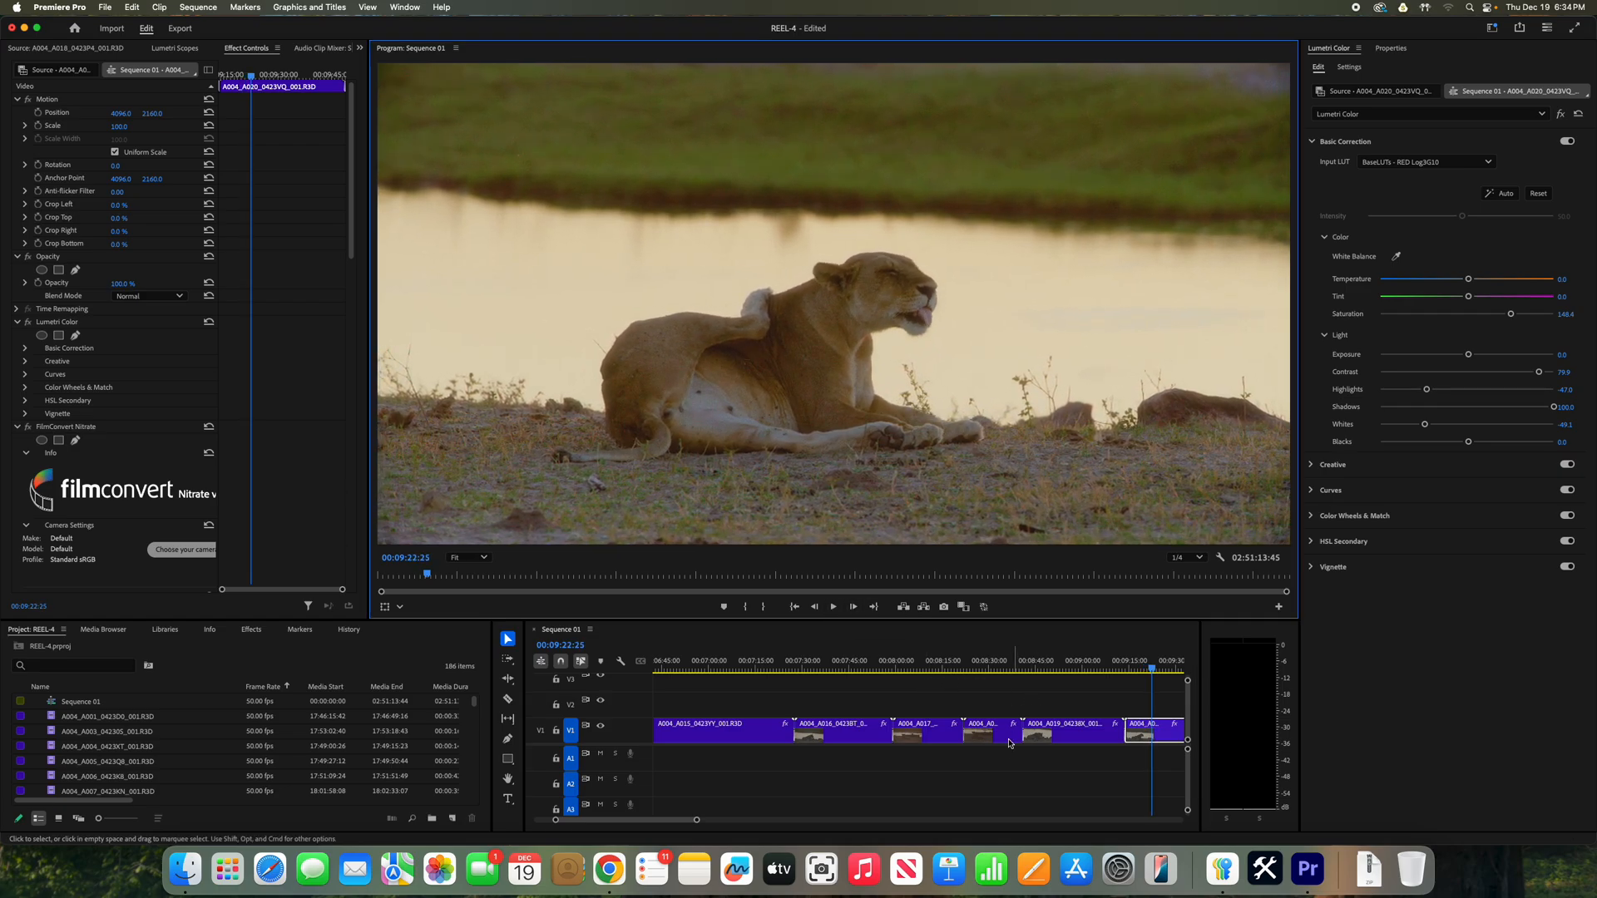
# Paste the copied Motion, Time Remapping, Lumetri, FilmConvert Nitrate and Hazy attributes onto the A004_A021 clip.
pyautogui.click(696, 820)
pyautogui.moveTo(696, 820); pyautogui.dragTo(796, 820)
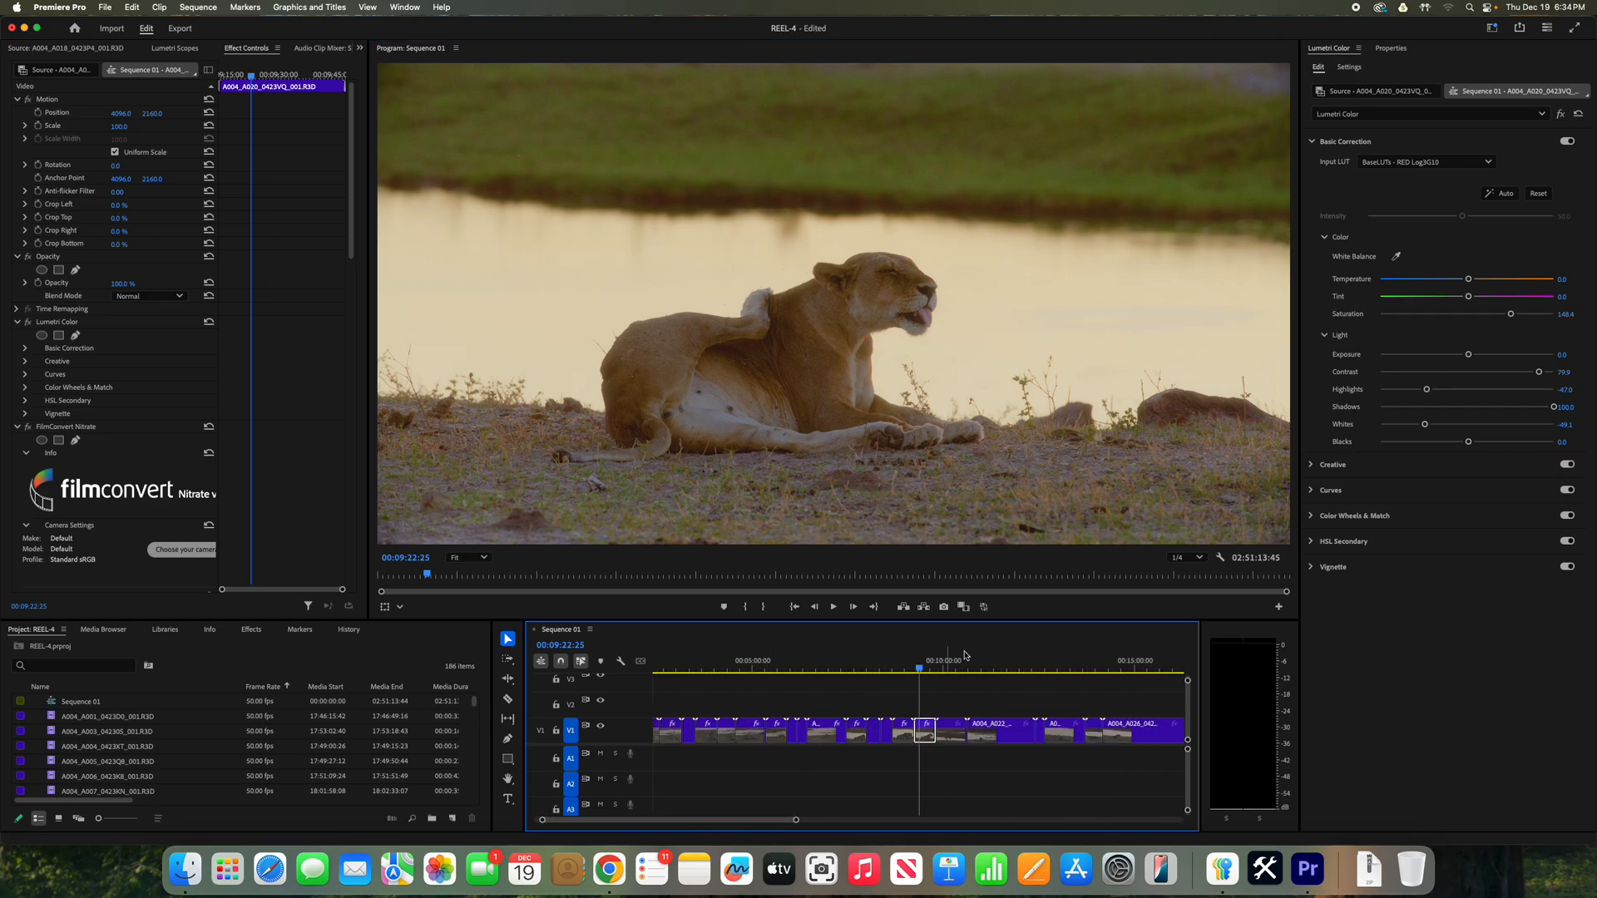
pyautogui.click(931, 667)
pyautogui.moveTo(933, 668); pyautogui.dragTo(948, 673)
pyautogui.rightClick(953, 730)
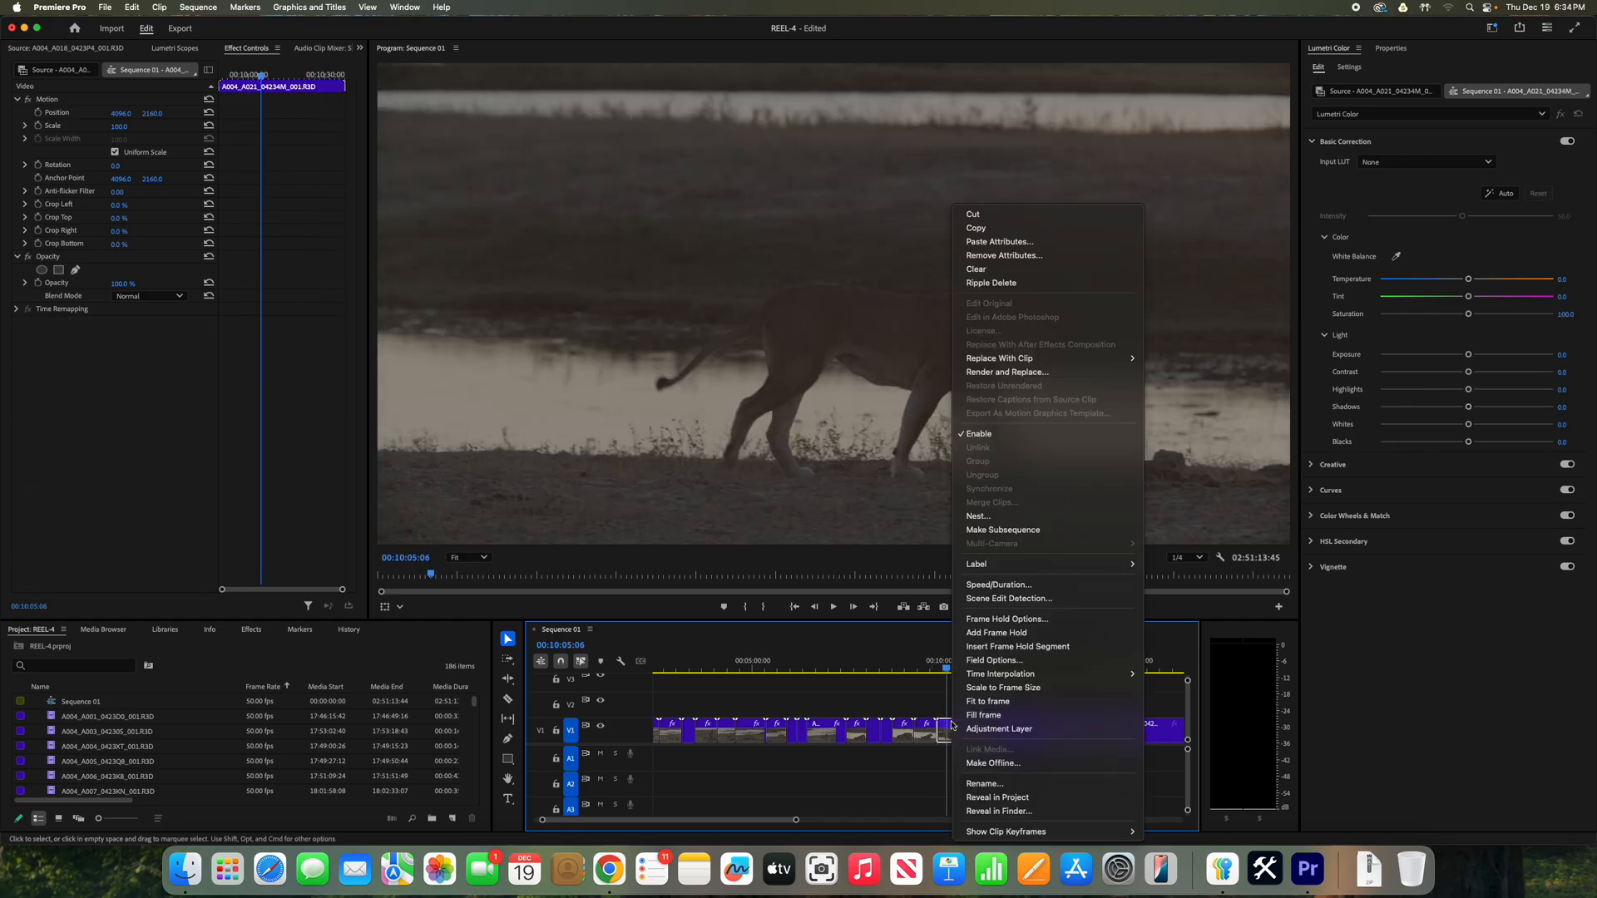
pyautogui.click(982, 242)
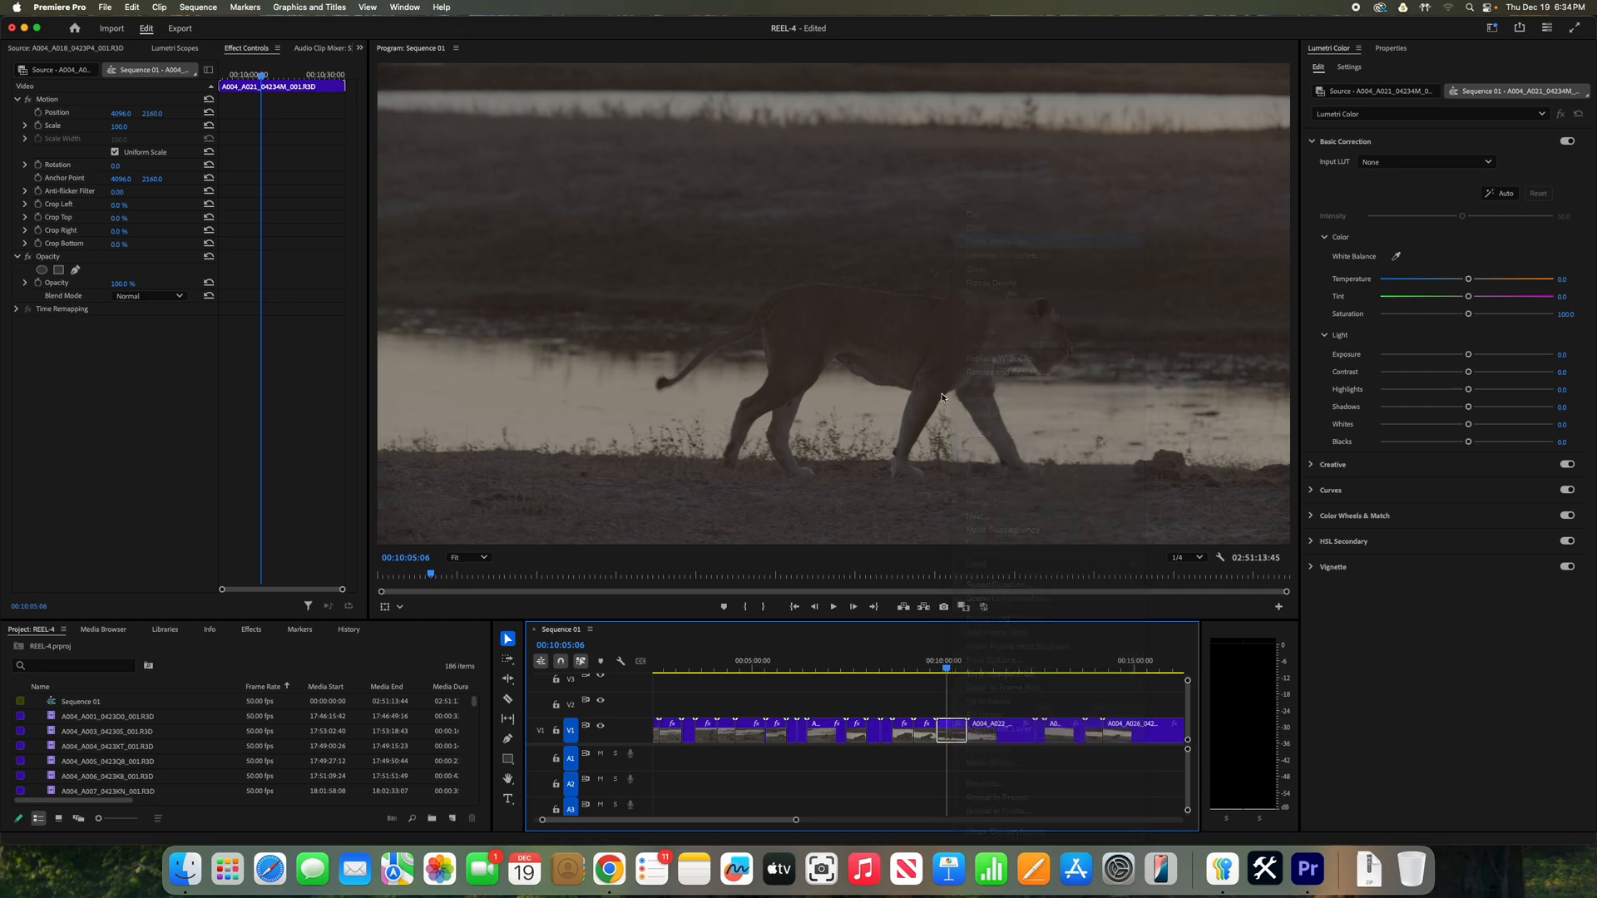
pyautogui.click(889, 644)
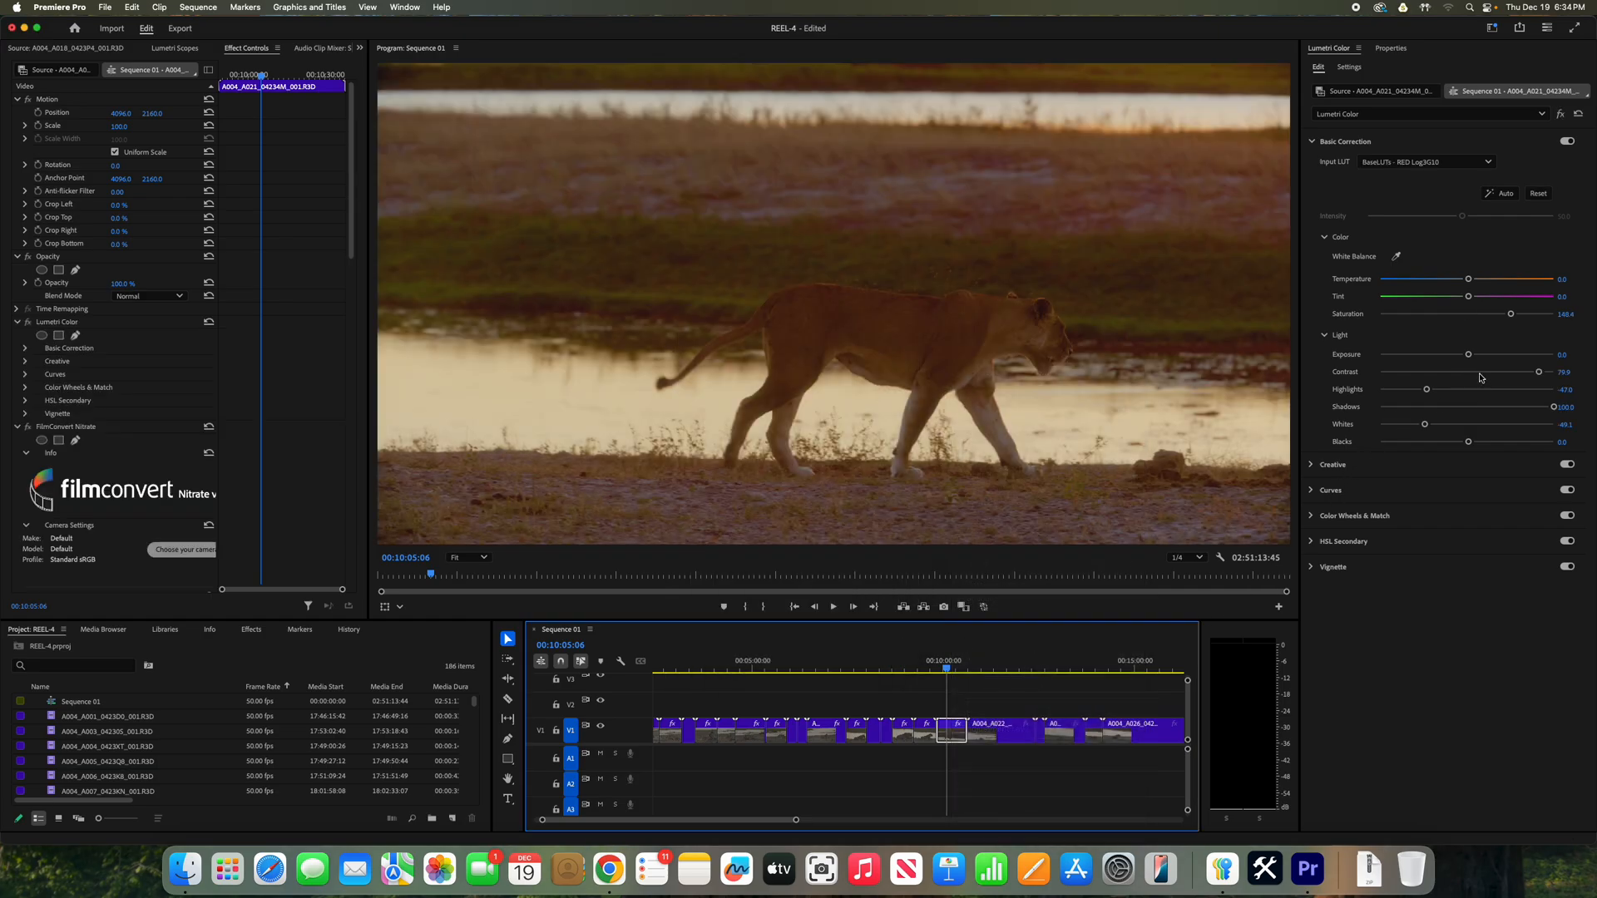
# Set the A004_A021 clip's Lumetri exposure to about 0.7 and tint to -5, and copy the graded clip.
pyautogui.moveTo(1471, 361); pyautogui.dragTo(1482, 359)
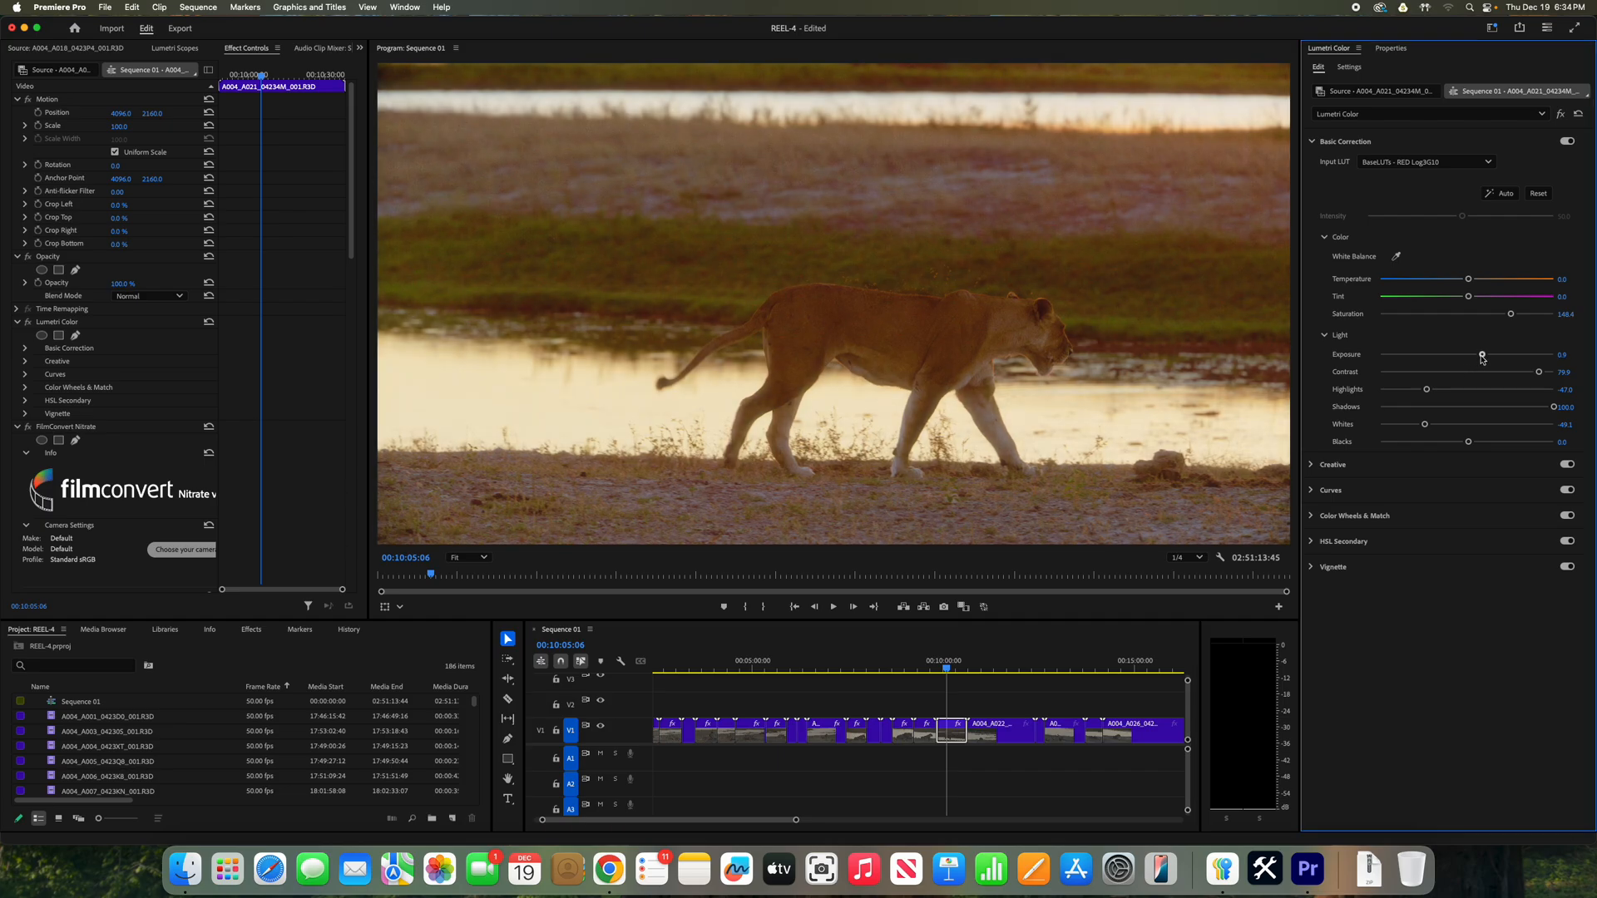
pyautogui.click(1564, 297)
pyautogui.press('Return')
pyautogui.rightClick(952, 729)
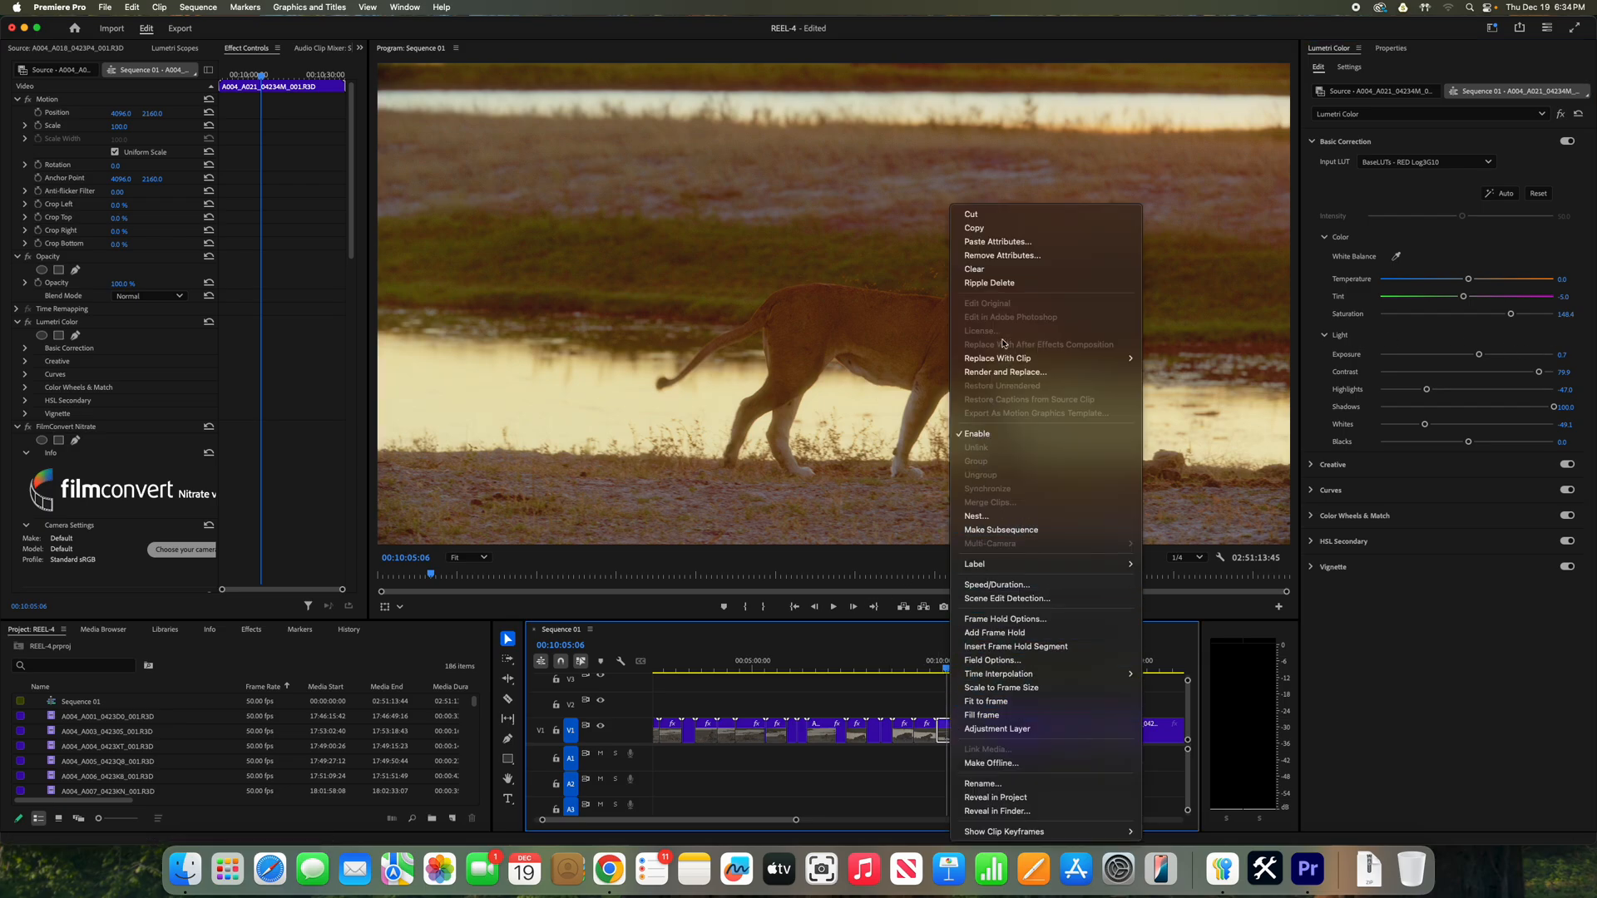
pyautogui.click(986, 226)
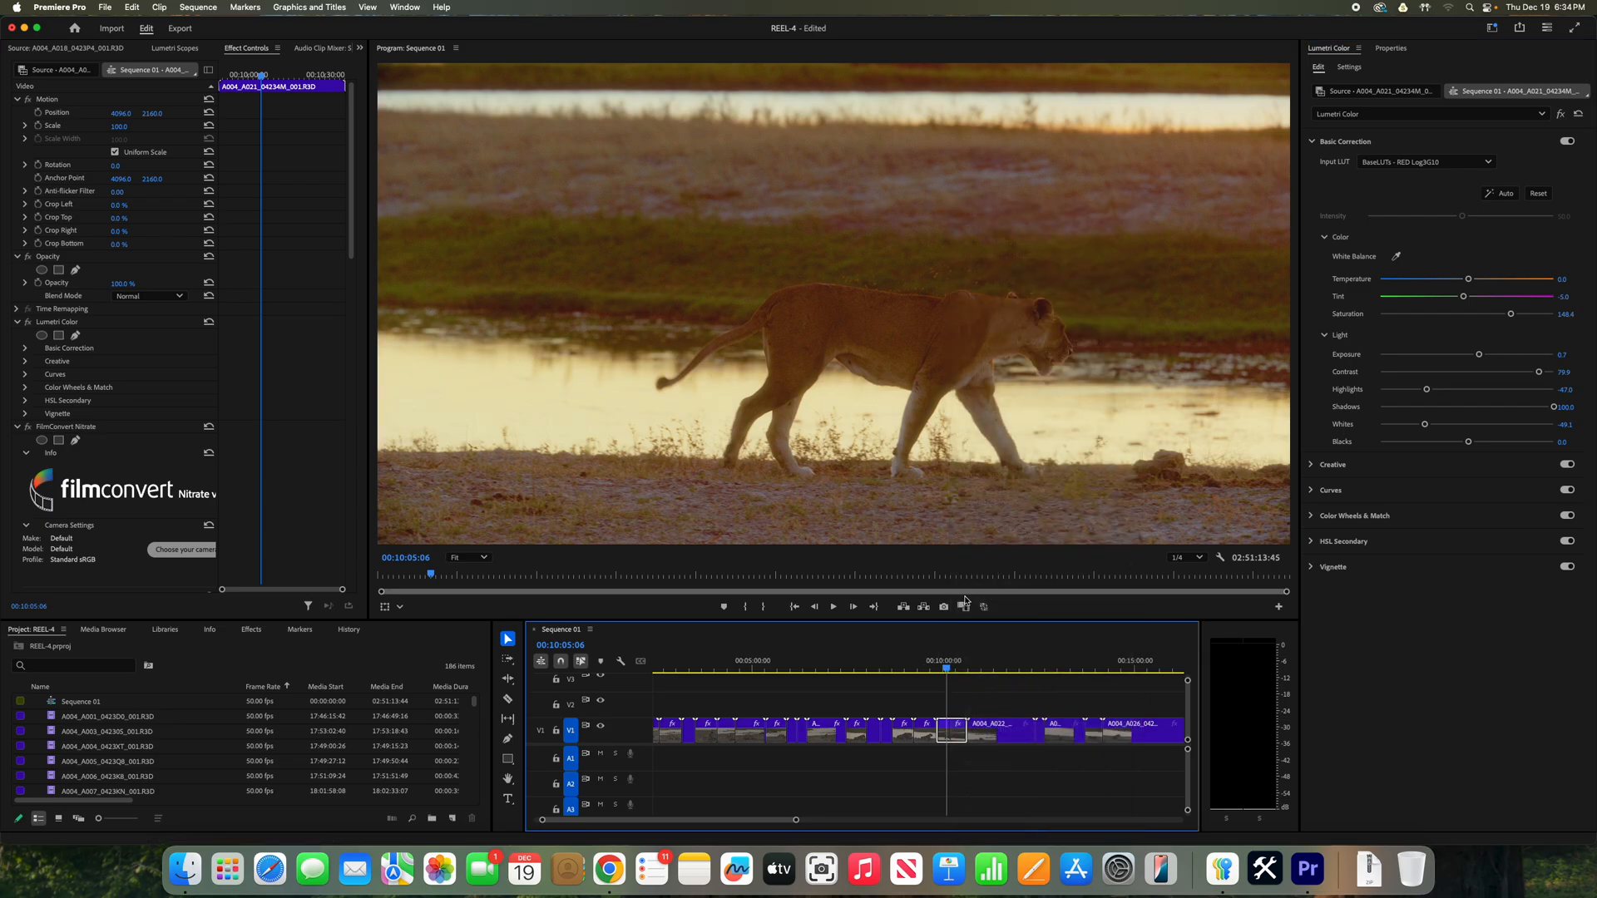
# Play back a short part of the graded A004_A021 clip from about 00:09:57.
pyautogui.click(953, 670)
pyautogui.moveTo(953, 670); pyautogui.dragTo(943, 688)
pyautogui.click(842, 601)
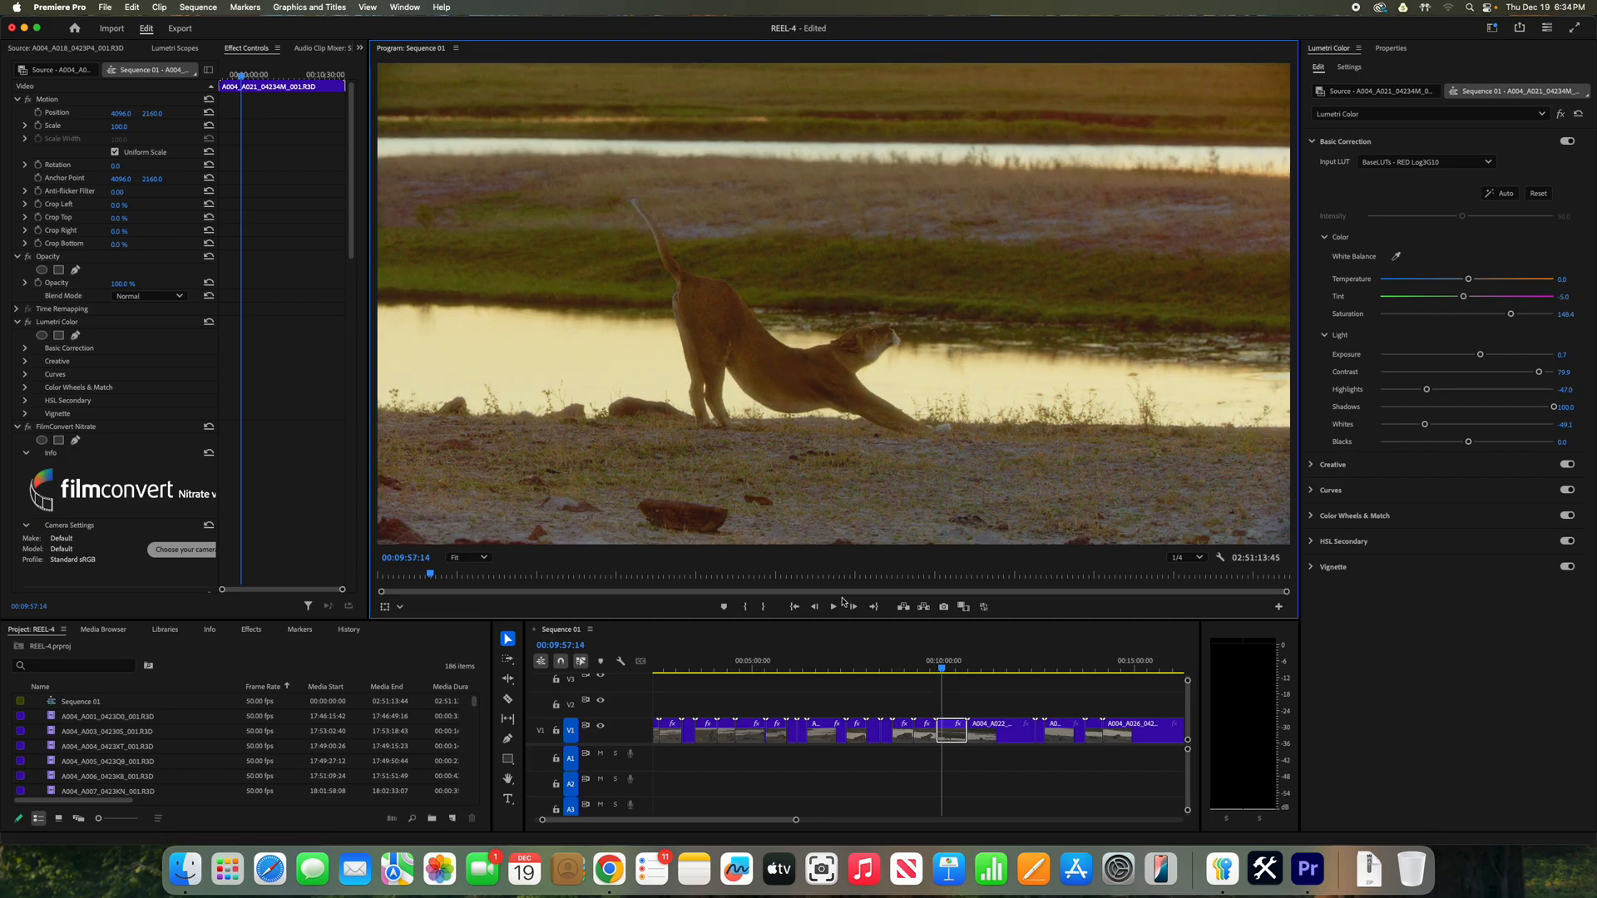
pyautogui.click(841, 605)
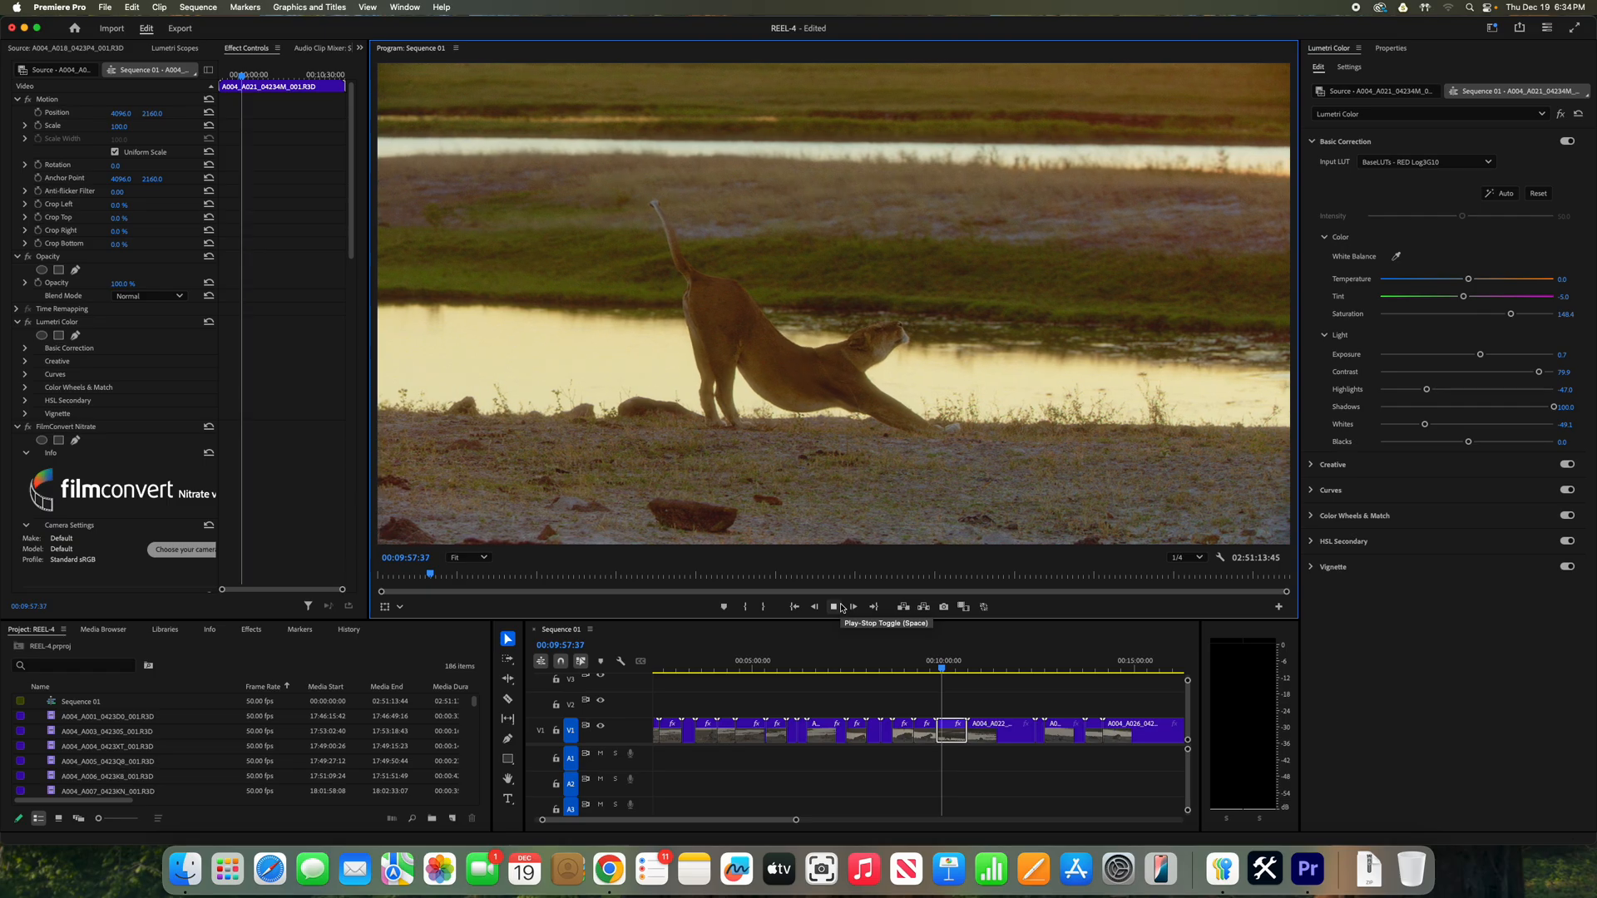
pyautogui.click(841, 606)
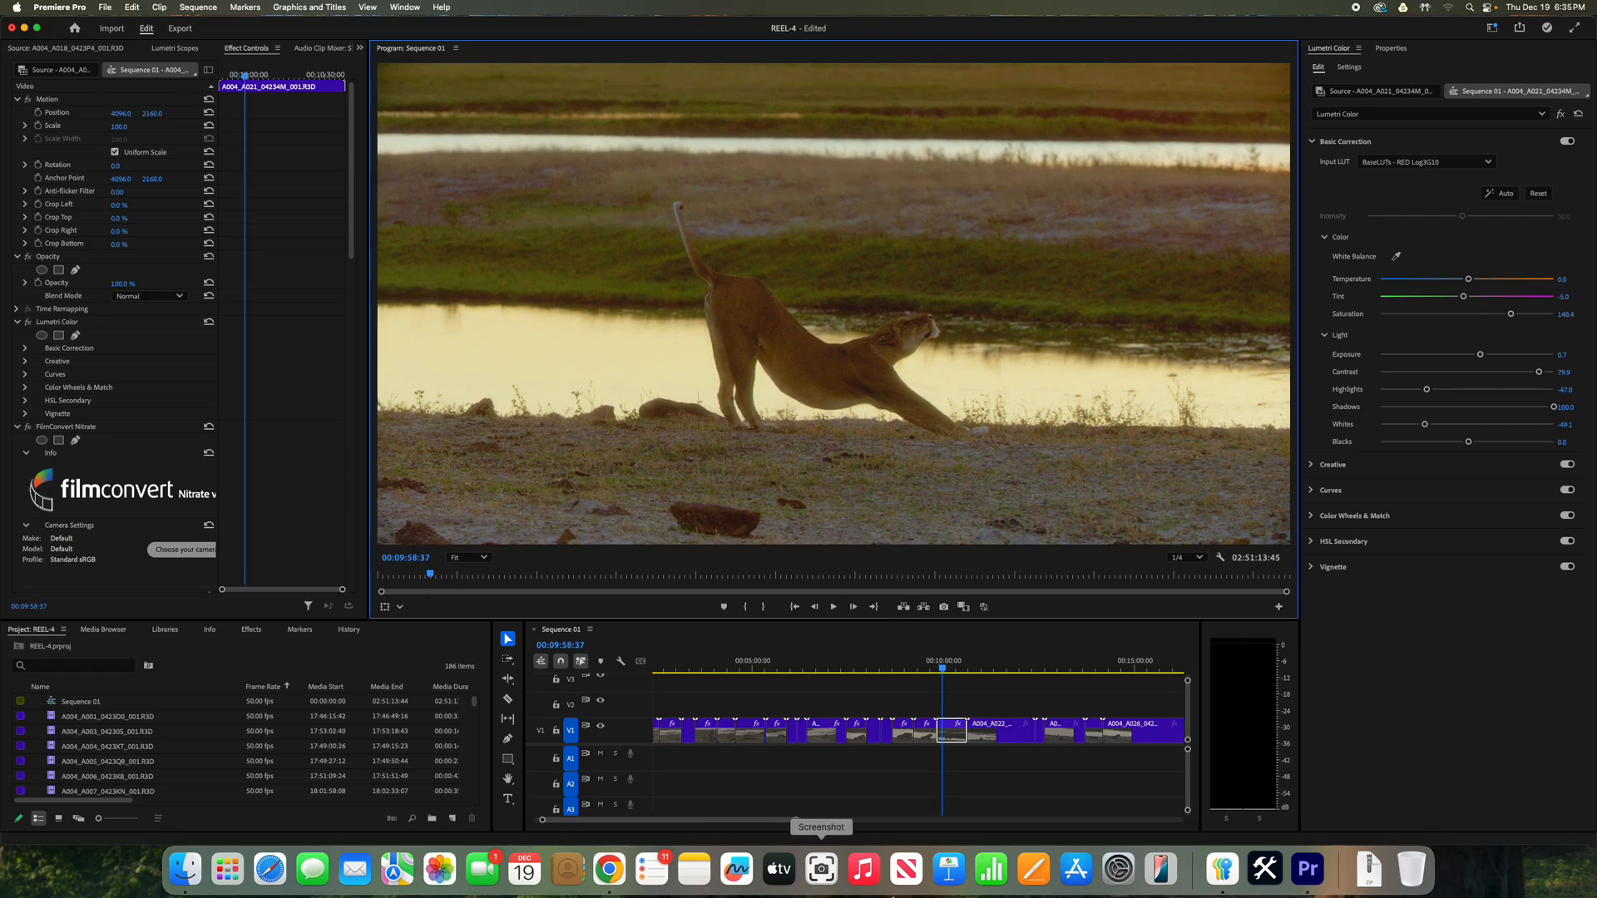
pyautogui.click(820, 870)
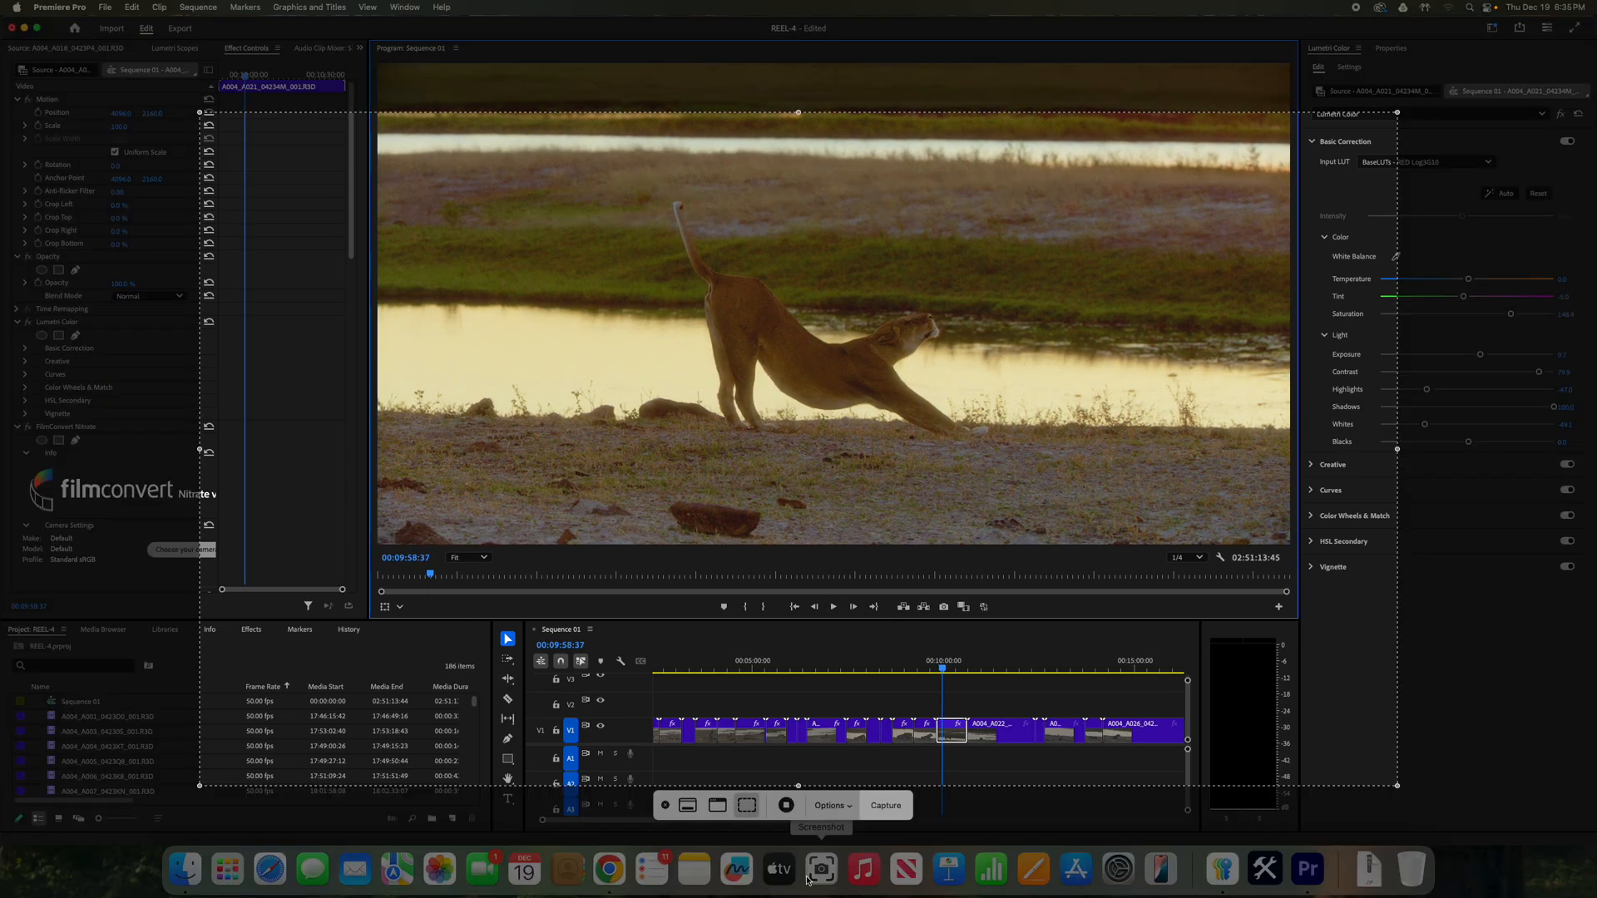